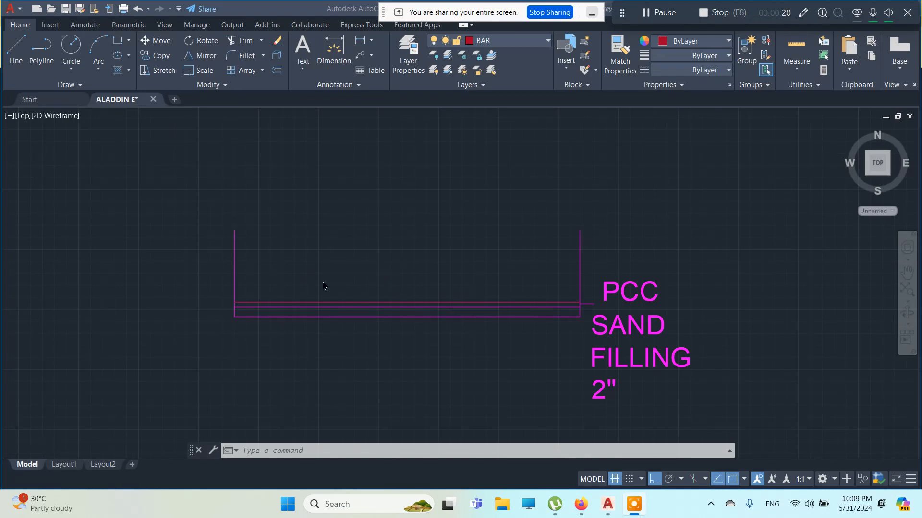
- Compare the started footing base and its PCC and sand filling lines with the existing footing section above it
{"action": "scroll", "coordinate": [321, 283], "scroll_direction": "down", "scroll_amount": 4}
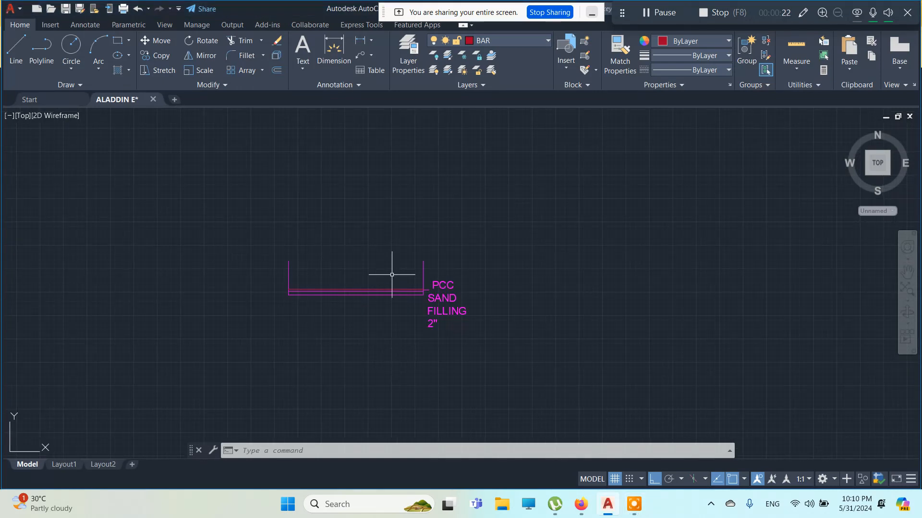
{"action": "scroll", "coordinate": [353, 283], "scroll_direction": "up", "scroll_amount": 2}
{"action": "scroll", "coordinate": [259, 281], "scroll_direction": "up", "scroll_amount": 2}
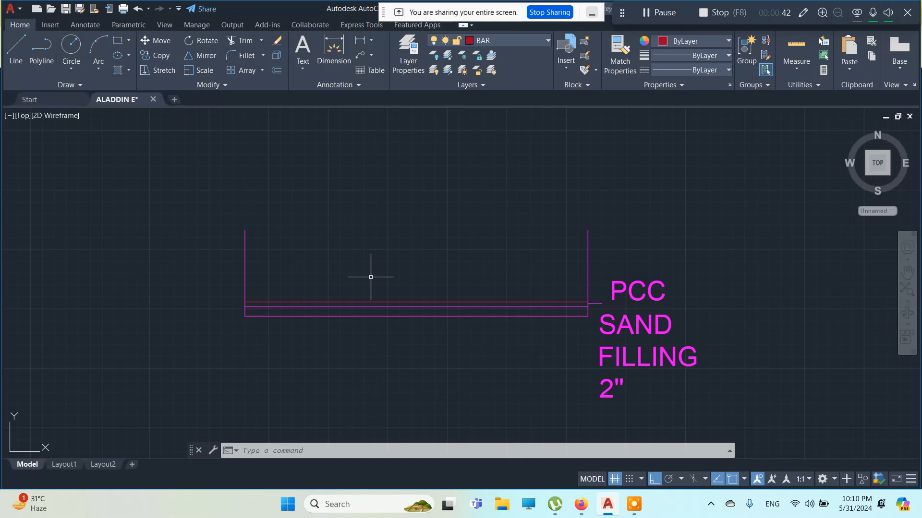
{"action": "scroll", "coordinate": [339, 259], "scroll_direction": "down", "scroll_amount": 4}
{"action": "scroll", "coordinate": [333, 276], "scroll_direction": "up", "scroll_amount": 2}
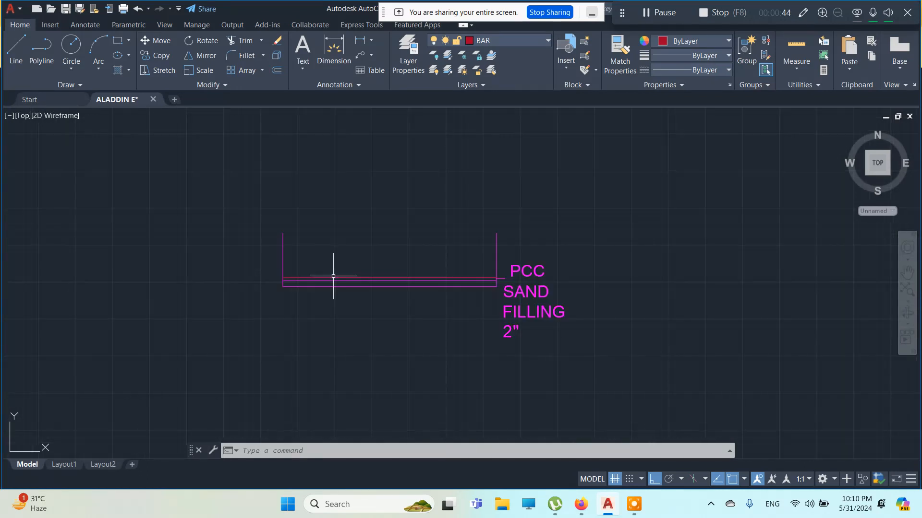
{"action": "scroll", "coordinate": [339, 241], "scroll_direction": "up", "scroll_amount": 2}
{"action": "middle_click_drag", "start_coordinate": [329, 219], "coordinate": [327, 257]}
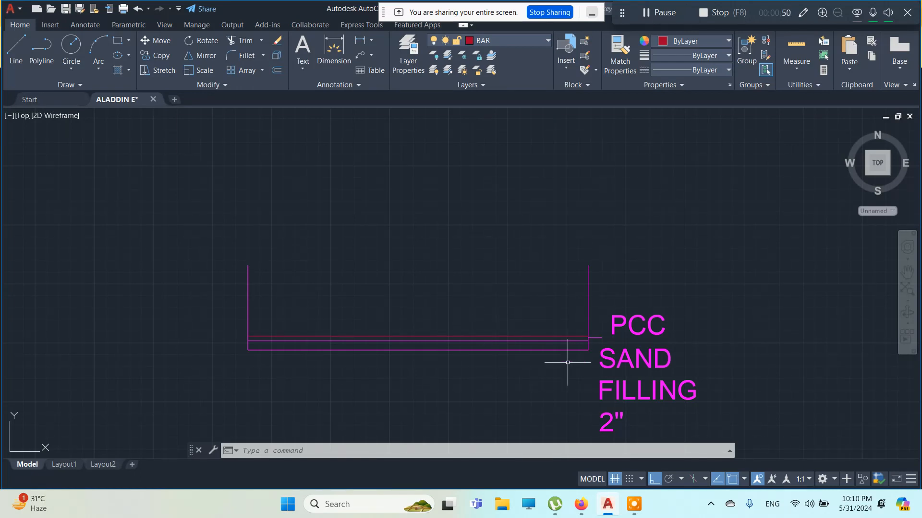
{"action": "scroll", "coordinate": [429, 351], "scroll_direction": "up", "scroll_amount": 2}
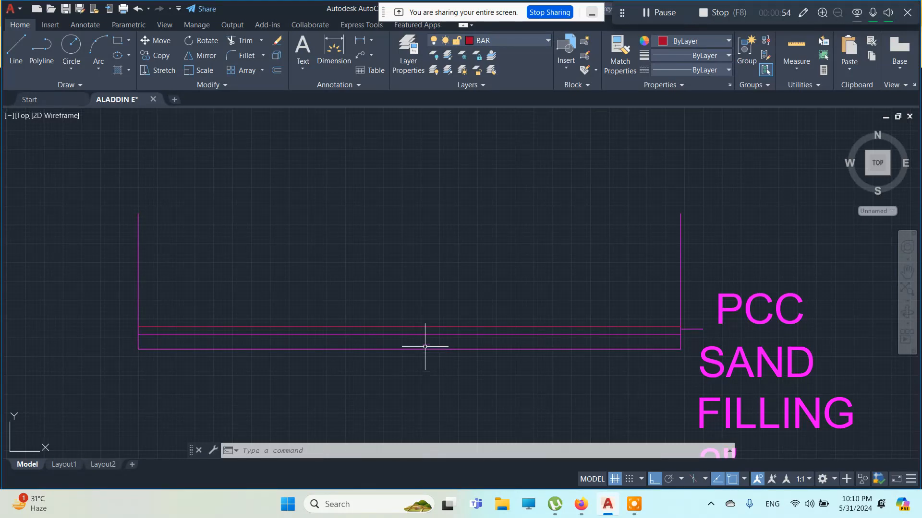
{"action": "scroll", "coordinate": [384, 274], "scroll_direction": "down", "scroll_amount": 6}
{"action": "middle_click_drag", "start_coordinate": [403, 253], "coordinate": [435, 435]}
{"action": "middle_click_drag", "start_coordinate": [439, 241], "coordinate": [440, 420]}
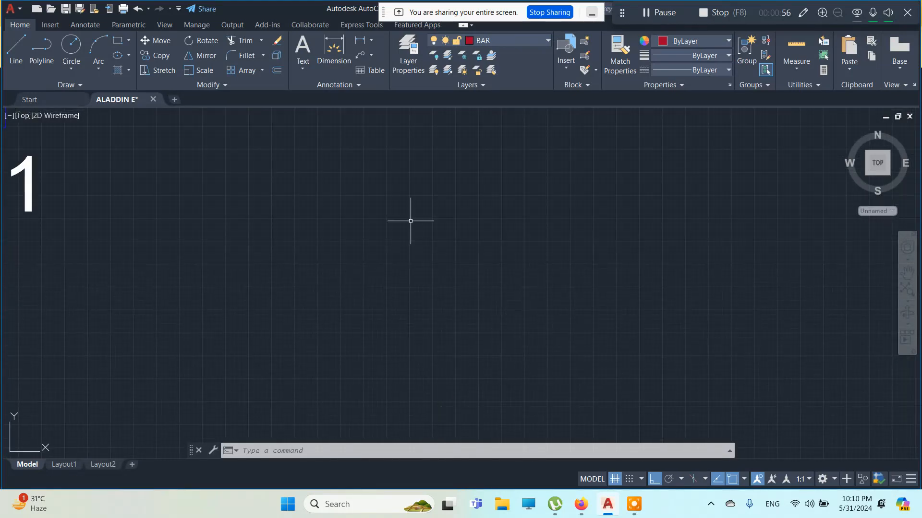
{"action": "scroll", "coordinate": [410, 221], "scroll_direction": "down", "scroll_amount": 4}
{"action": "scroll", "coordinate": [372, 157], "scroll_direction": "up", "scroll_amount": 5}
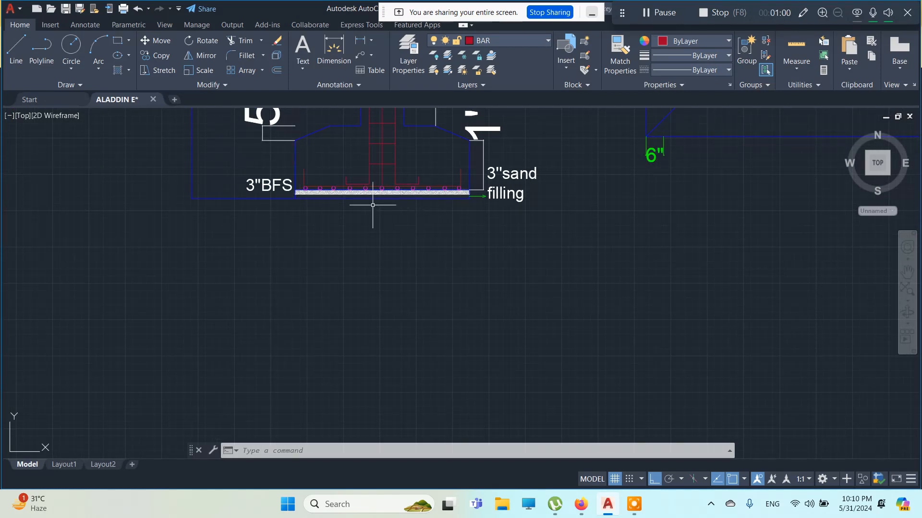
{"action": "scroll", "coordinate": [370, 210], "scroll_direction": "down", "scroll_amount": 2}
{"action": "scroll", "coordinate": [436, 289], "scroll_direction": "down", "scroll_amount": 3}
{"action": "middle_click_drag", "start_coordinate": [452, 313], "coordinate": [370, 206]}
{"action": "scroll", "coordinate": [357, 324], "scroll_direction": "up", "scroll_amount": 3}
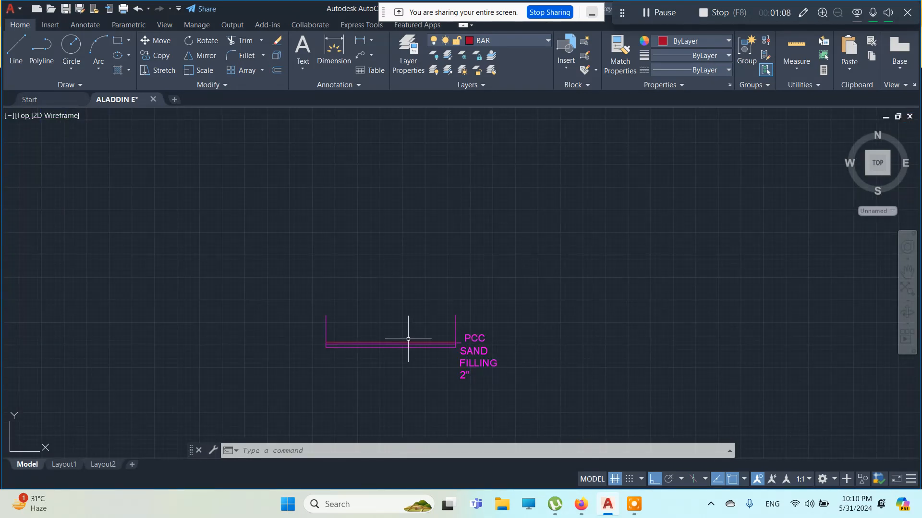
{"action": "scroll", "coordinate": [361, 361], "scroll_direction": "up", "scroll_amount": 4}
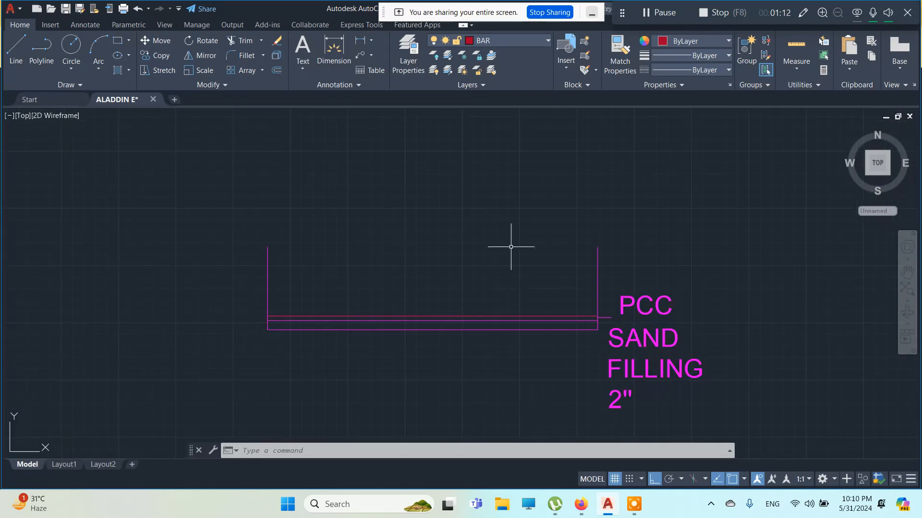
{"action": "scroll", "coordinate": [494, 278], "scroll_direction": "down", "scroll_amount": 2}
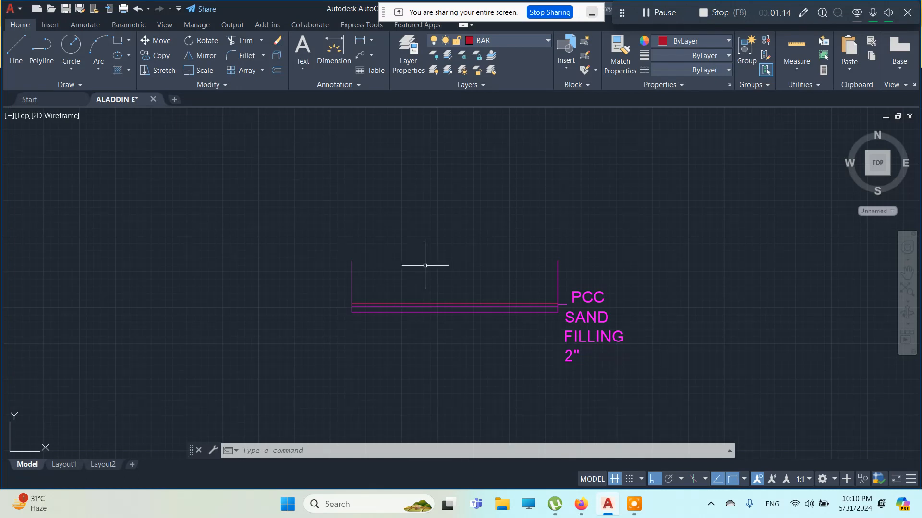
{"action": "scroll", "coordinate": [432, 294], "scroll_direction": "up", "scroll_amount": 2}
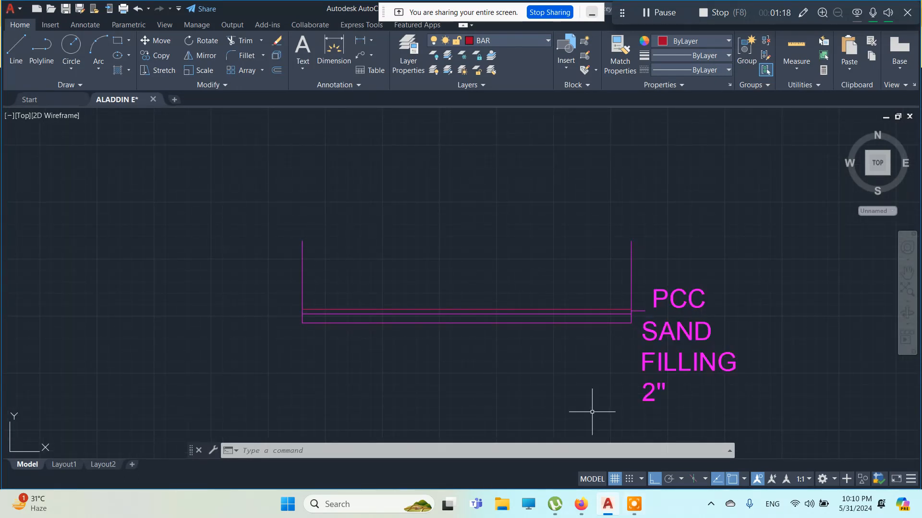
{"action": "mouse_move", "coordinate": [590, 509]}
{"action": "left_click", "coordinate": [452, 442]}
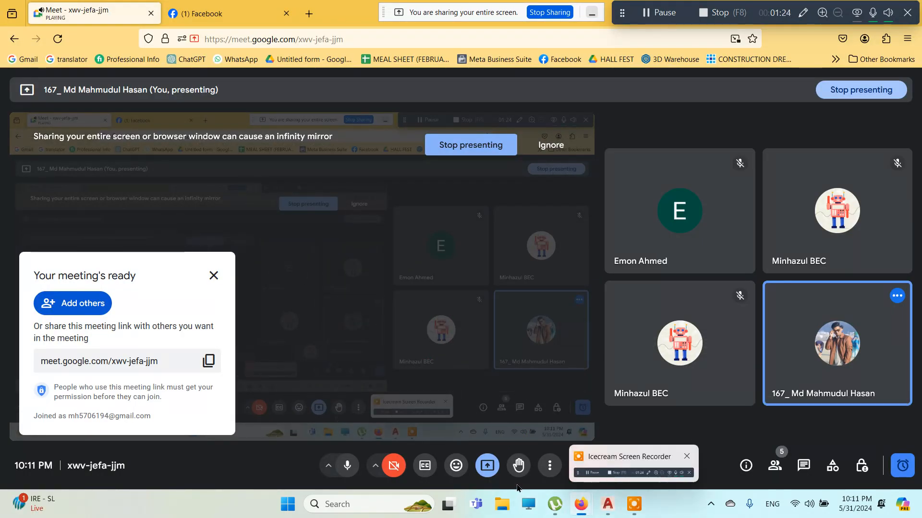
{"action": "left_click", "coordinate": [608, 504]}
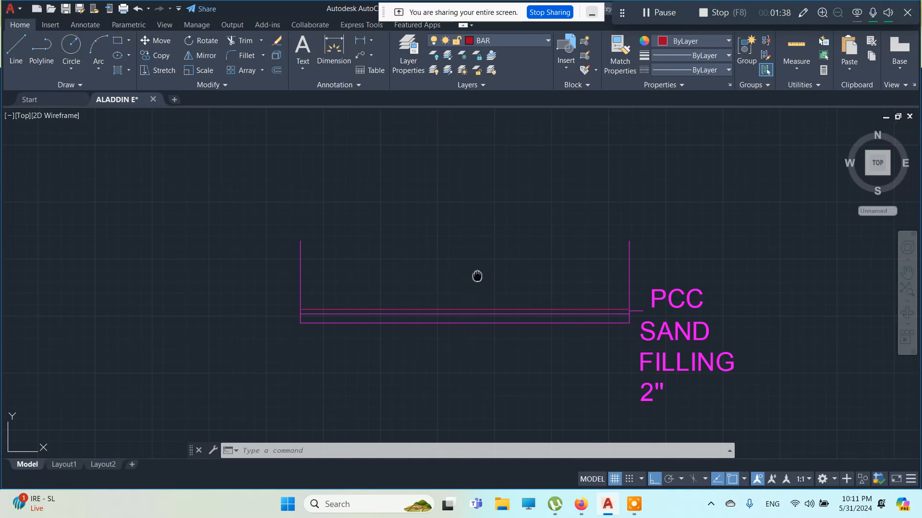
- Examine the 3" BFS and sand filling layers beneath the existing footing section, returning to the started base
{"action": "middle_click_drag", "start_coordinate": [477, 273], "coordinate": [453, 350]}
{"action": "scroll", "coordinate": [437, 287], "scroll_direction": "down", "scroll_amount": 1}
{"action": "scroll", "coordinate": [437, 208], "scroll_direction": "down", "scroll_amount": 1}
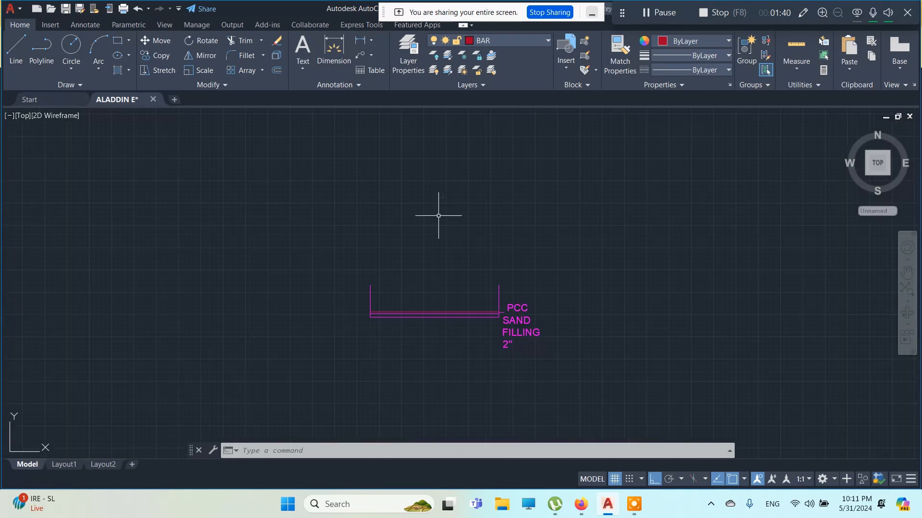
{"action": "middle_click_drag", "start_coordinate": [438, 226], "coordinate": [428, 288]}
{"action": "scroll", "coordinate": [429, 250], "scroll_direction": "down", "scroll_amount": 1}
{"action": "scroll", "coordinate": [418, 260], "scroll_direction": "down", "scroll_amount": 1}
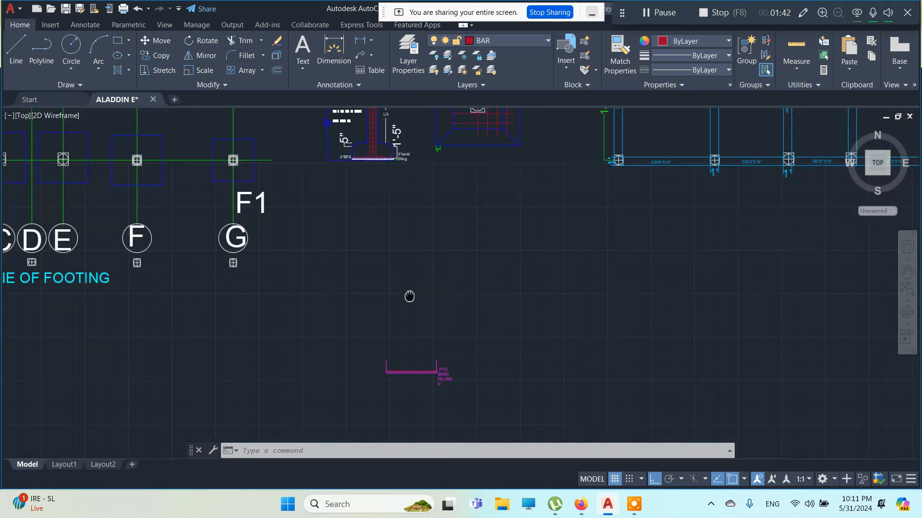
{"action": "scroll", "coordinate": [393, 154], "scroll_direction": "up", "scroll_amount": 5}
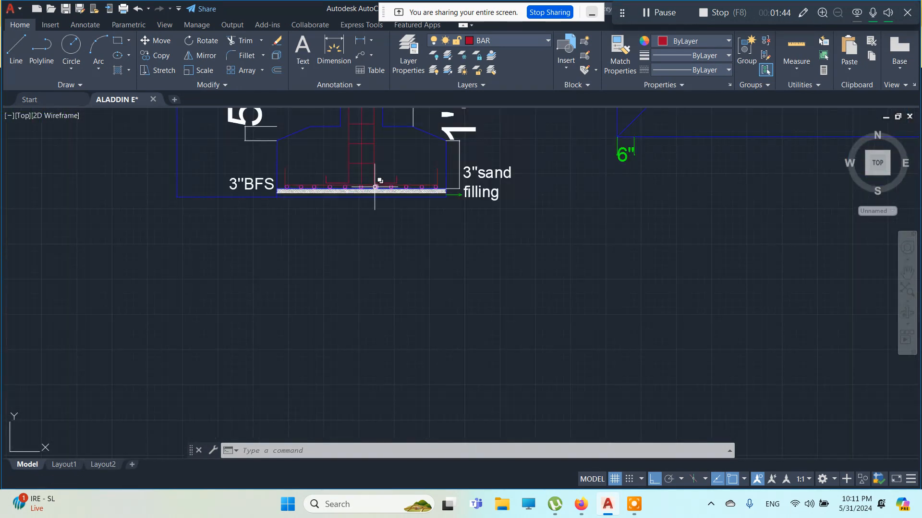
{"action": "scroll", "coordinate": [286, 200], "scroll_direction": "down", "scroll_amount": 3}
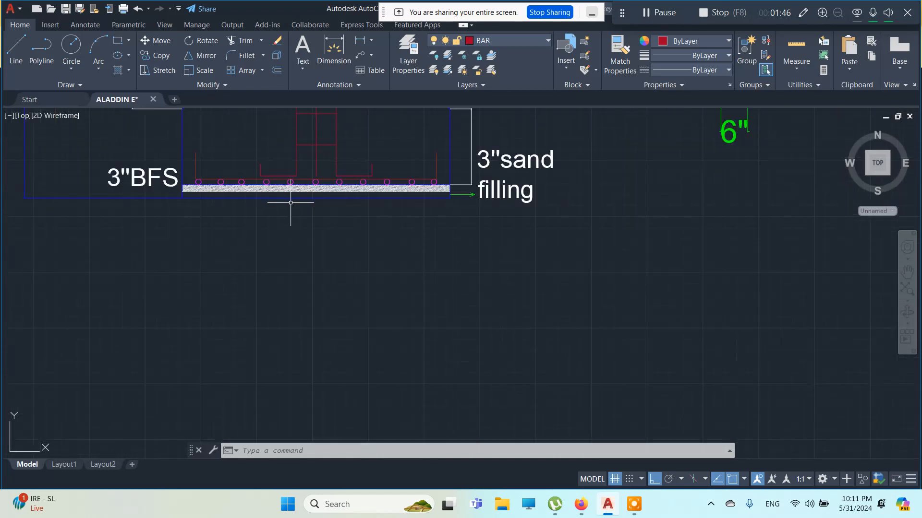
{"action": "mouse_move", "coordinate": [369, 244]}
{"action": "middle_mouse_down"}
{"action": "mouse_move", "coordinate": [357, 132]}
{"action": "mouse_move", "coordinate": [379, 267]}
{"action": "middle_mouse_up"}
{"action": "mouse_move", "coordinate": [415, 311]}
{"action": "middle_mouse_down"}
{"action": "mouse_move", "coordinate": [364, 195]}
{"action": "mouse_move", "coordinate": [356, 208]}
{"action": "middle_mouse_up"}
{"action": "scroll", "coordinate": [344, 325], "scroll_direction": "up", "scroll_amount": 5}
{"action": "middle_click_drag", "start_coordinate": [344, 345], "coordinate": [419, 204]}
{"action": "middle_click_drag", "start_coordinate": [366, 221], "coordinate": [453, 239]}
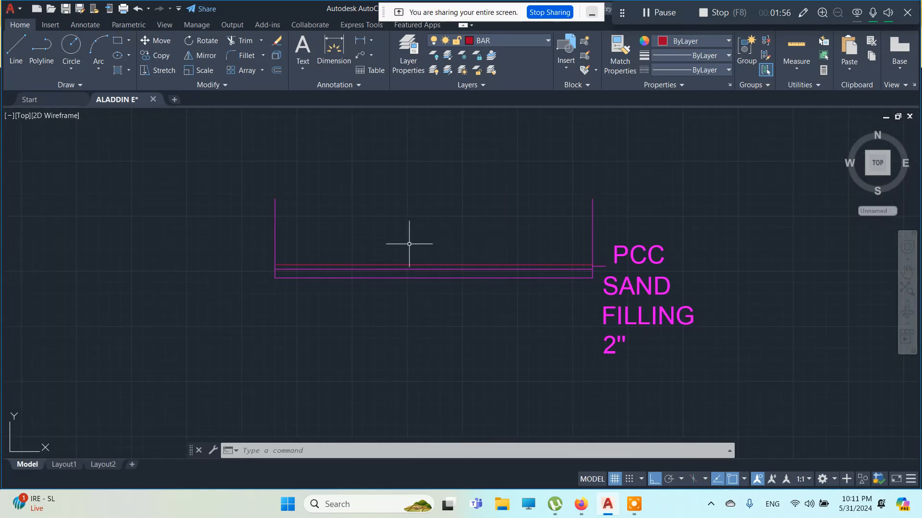
- Examine the row of bar circles along the bottom reinforcement of the existing footing section
{"action": "scroll", "coordinate": [409, 244], "scroll_direction": "down", "scroll_amount": 4}
{"action": "middle_click_drag", "start_coordinate": [428, 214], "coordinate": [428, 344]}
{"action": "middle_click_drag", "start_coordinate": [422, 165], "coordinate": [402, 272]}
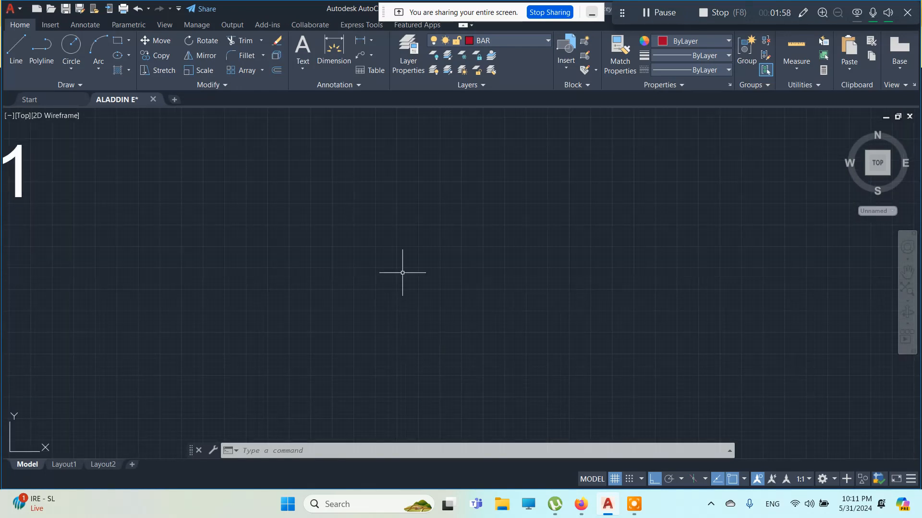
{"action": "scroll", "coordinate": [404, 228], "scroll_direction": "down", "scroll_amount": 4}
{"action": "scroll", "coordinate": [387, 184], "scroll_direction": "up", "scroll_amount": 6}
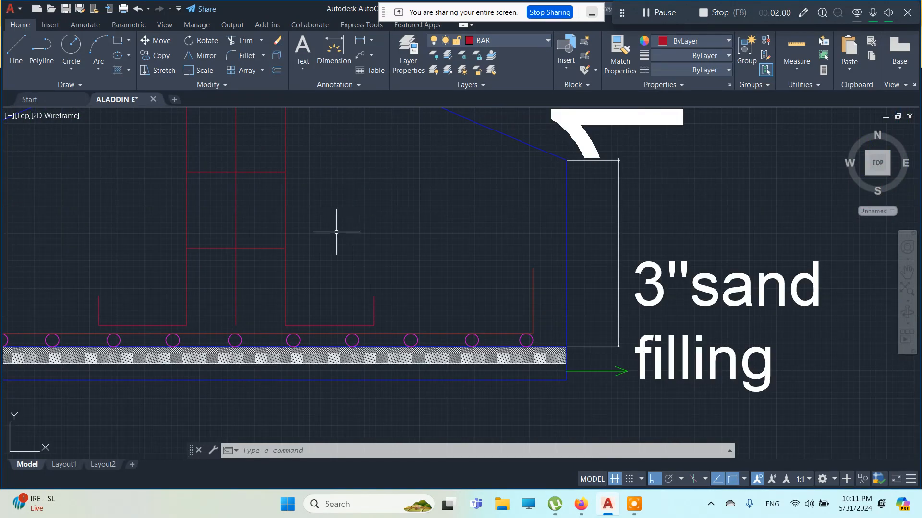
{"action": "scroll", "coordinate": [323, 249], "scroll_direction": "down", "scroll_amount": 1}
{"action": "middle_click_drag", "start_coordinate": [323, 249], "coordinate": [609, 202]}
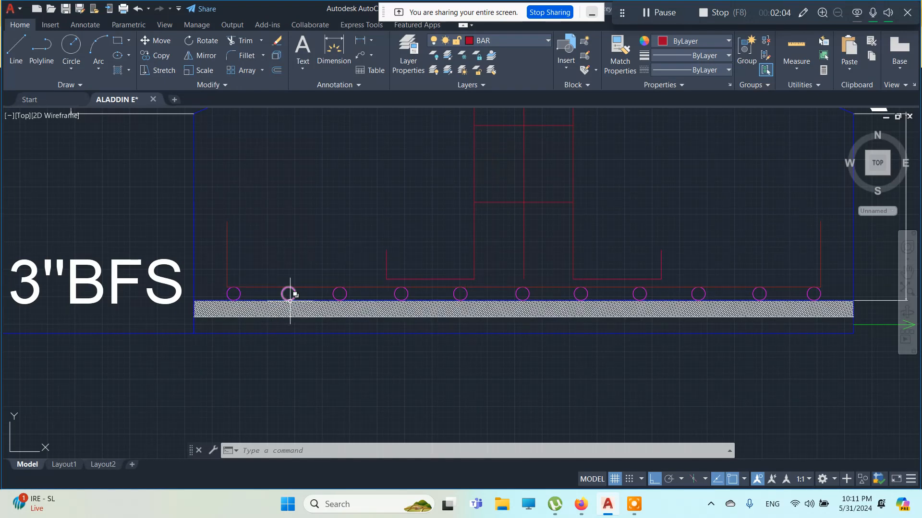
{"action": "scroll", "coordinate": [340, 294], "scroll_direction": "down", "scroll_amount": 2}
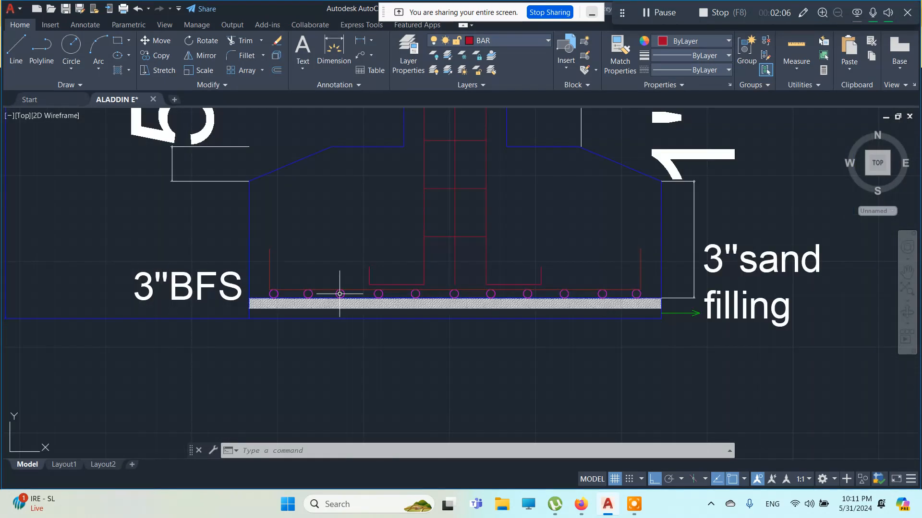
{"action": "scroll", "coordinate": [426, 336], "scroll_direction": "down", "scroll_amount": 2}
{"action": "middle_click_drag", "start_coordinate": [427, 336], "coordinate": [405, 246]}
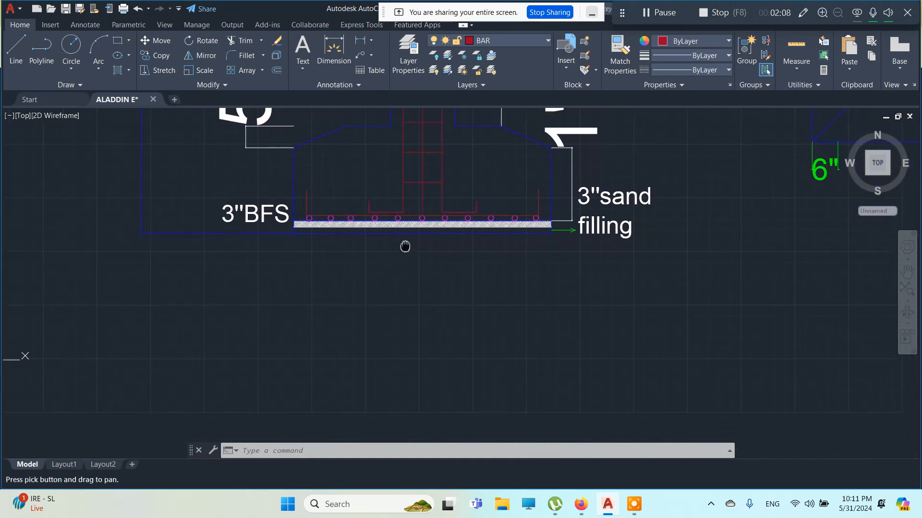
{"action": "scroll", "coordinate": [407, 266], "scroll_direction": "down", "scroll_amount": 2}
{"action": "scroll", "coordinate": [424, 288], "scroll_direction": "down", "scroll_amount": 3}
{"action": "middle_click_drag", "start_coordinate": [447, 308], "coordinate": [415, 244]}
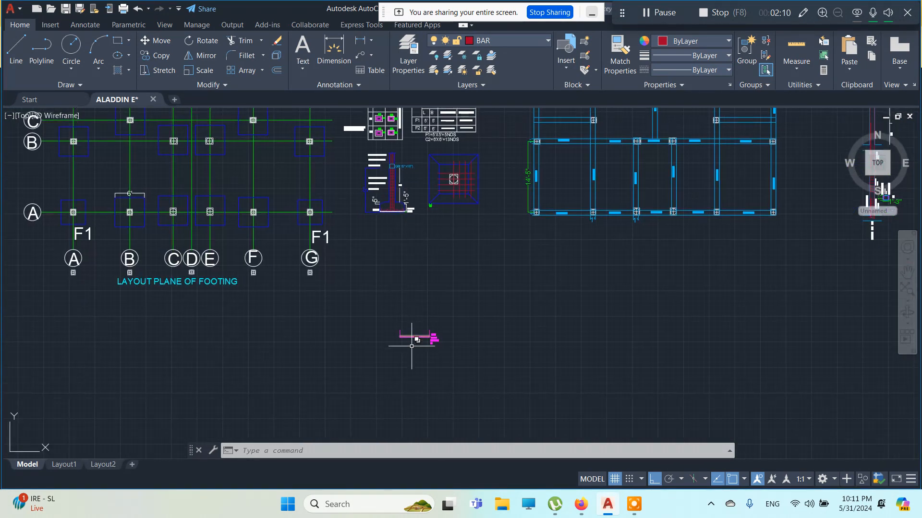
{"action": "scroll", "coordinate": [414, 341], "scroll_direction": "up", "scroll_amount": 6}
{"action": "scroll", "coordinate": [434, 257], "scroll_direction": "up", "scroll_amount": 3}
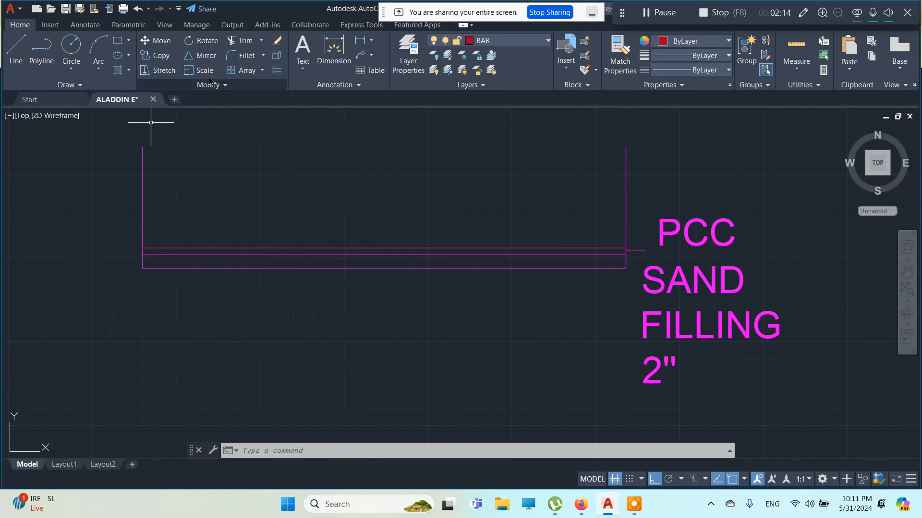
{"action": "left_click", "coordinate": [277, 71]}
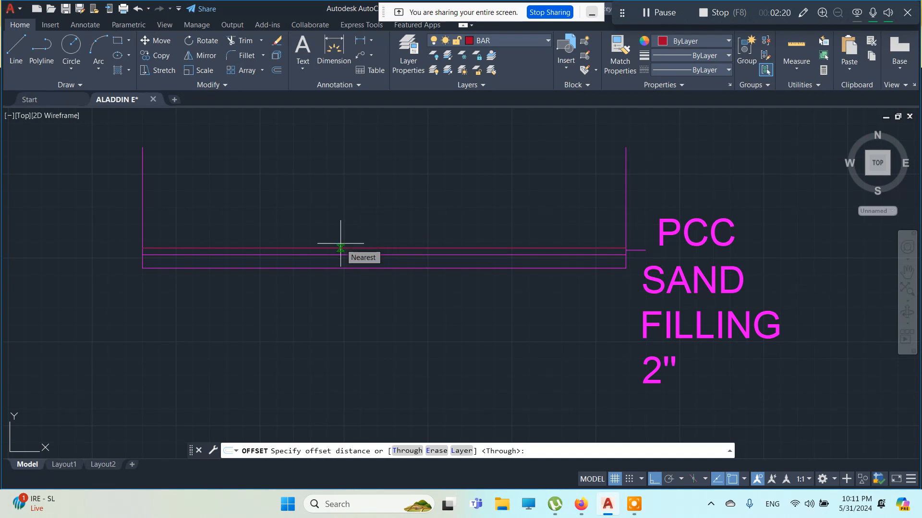
{"action": "scroll", "coordinate": [349, 244], "scroll_direction": "down", "scroll_amount": 4}
{"action": "middle_click_drag", "start_coordinate": [384, 264], "coordinate": [393, 454]}
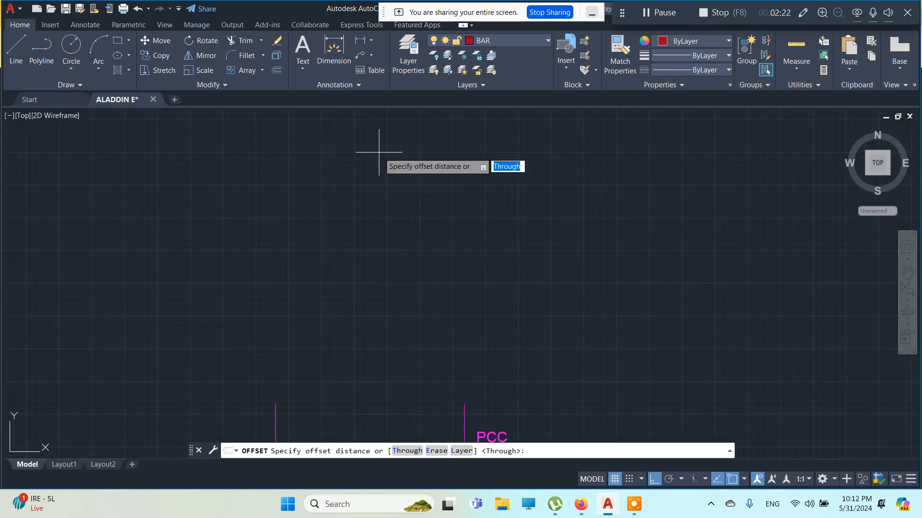
{"action": "middle_click_drag", "start_coordinate": [378, 152], "coordinate": [383, 332]}
{"action": "scroll", "coordinate": [384, 208], "scroll_direction": "down", "scroll_amount": 4}
{"action": "middle_click_drag", "start_coordinate": [388, 190], "coordinate": [390, 424]}
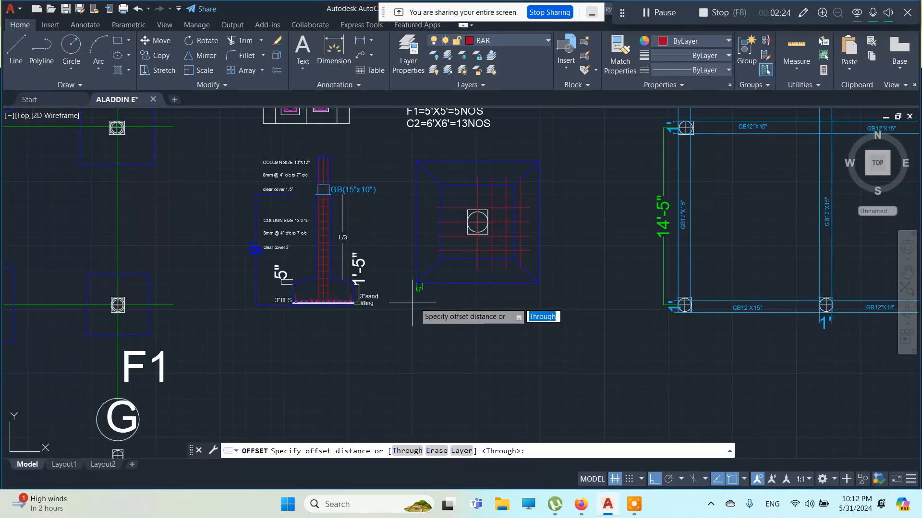
{"action": "scroll", "coordinate": [325, 303], "scroll_direction": "up", "scroll_amount": 6}
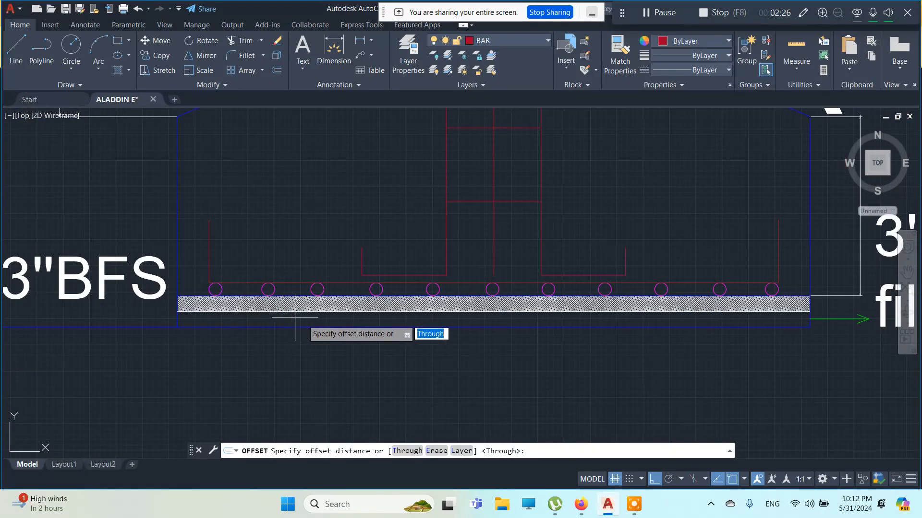
{"action": "scroll", "coordinate": [307, 312], "scroll_direction": "down", "scroll_amount": 3}
{"action": "scroll", "coordinate": [336, 318], "scroll_direction": "down", "scroll_amount": 2}
{"action": "middle_click_drag", "start_coordinate": [346, 318], "coordinate": [325, 117]}
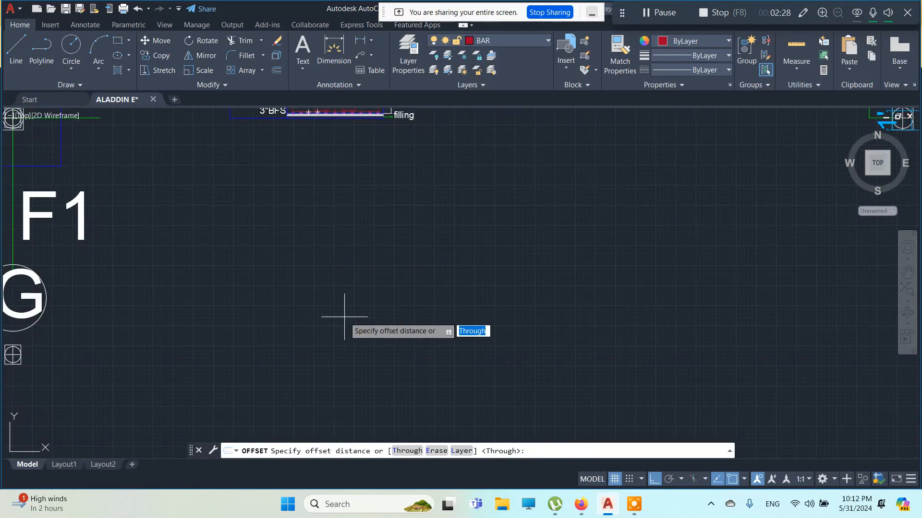
{"action": "middle_click_drag", "start_coordinate": [342, 301], "coordinate": [320, 125]}
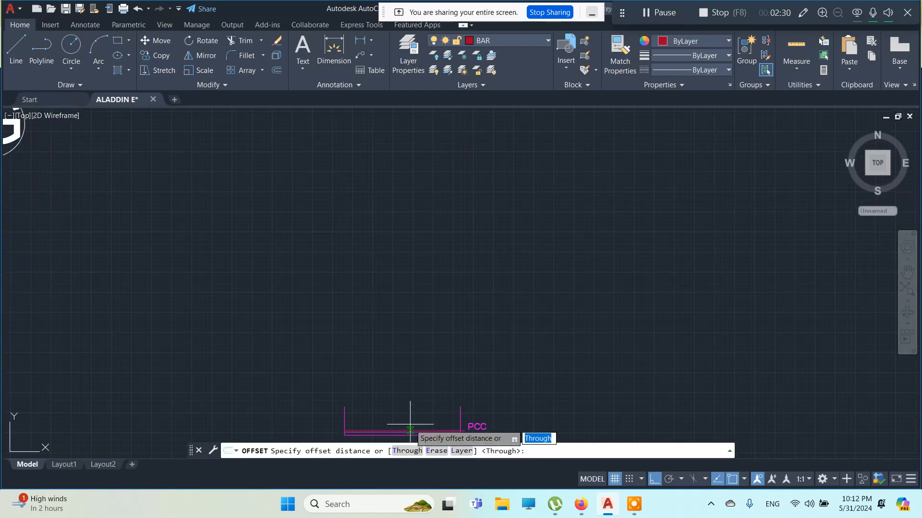
{"action": "middle_click_drag", "start_coordinate": [410, 406], "coordinate": [391, 299]}
{"action": "scroll", "coordinate": [391, 298], "scroll_direction": "up", "scroll_amount": 4}
{"action": "scroll", "coordinate": [345, 304], "scroll_direction": "down", "scroll_amount": 2}
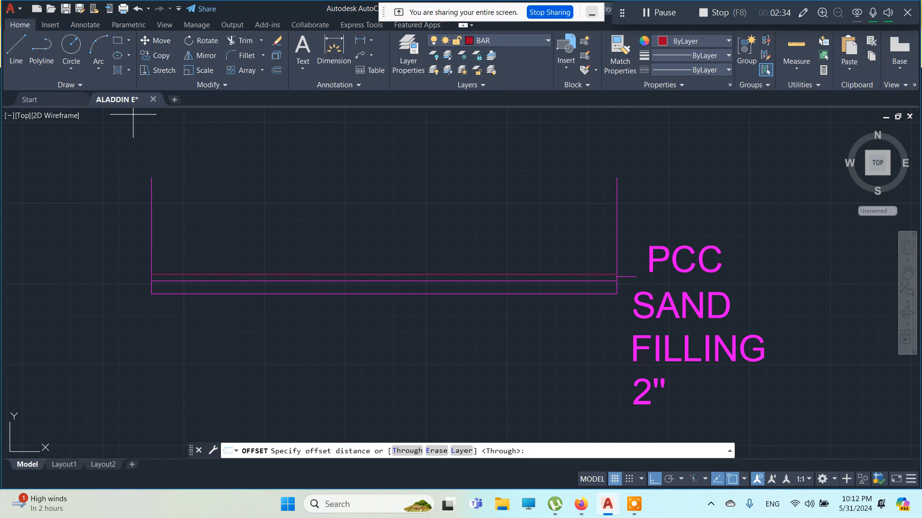
- Draw a small bar circle near the left end of the footing base, around the red reinforcement line
{"action": "left_click", "coordinate": [71, 45]}
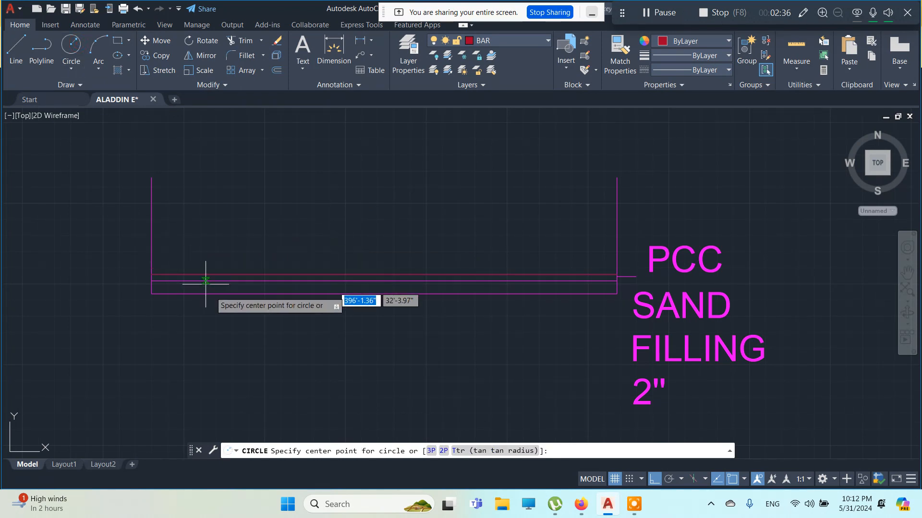
{"action": "scroll", "coordinate": [210, 289], "scroll_direction": "up", "scroll_amount": 4}
{"action": "middle_click_drag", "start_coordinate": [177, 283], "coordinate": [386, 297]}
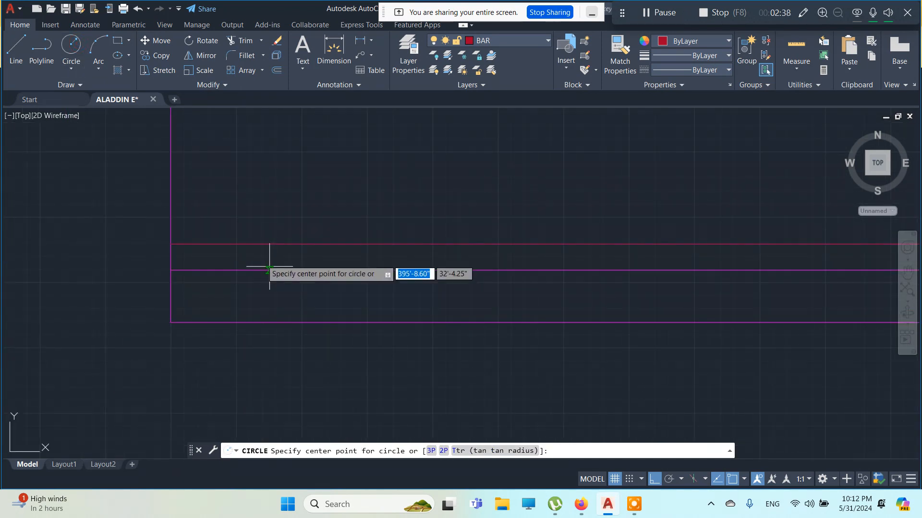
{"action": "left_click", "coordinate": [240, 252]}
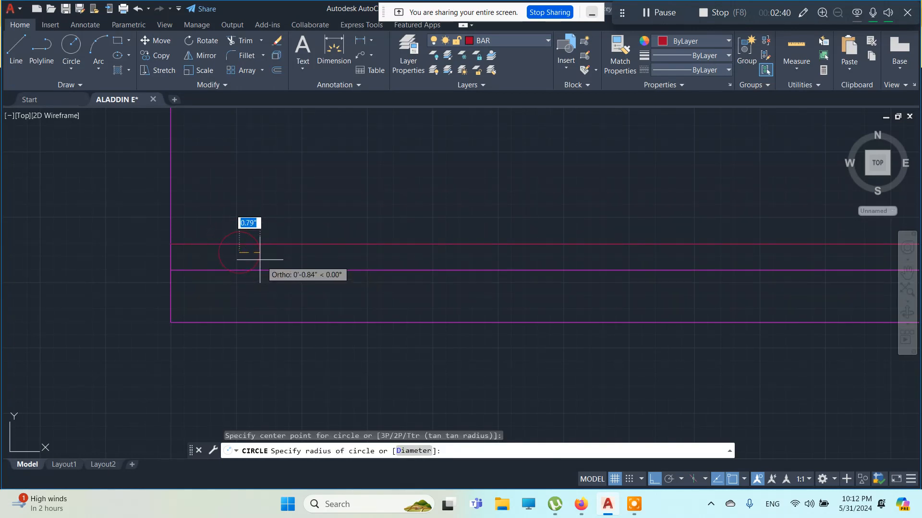
{"action": "left_click", "coordinate": [252, 255]}
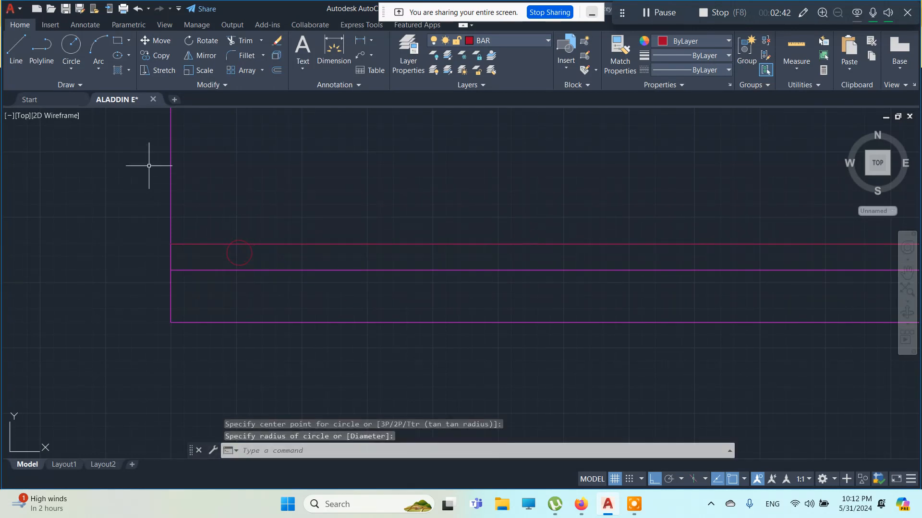
{"action": "key", "text": "Escape"}
{"action": "key", "text": "Escape"}
{"action": "key", "text": "Escape"}
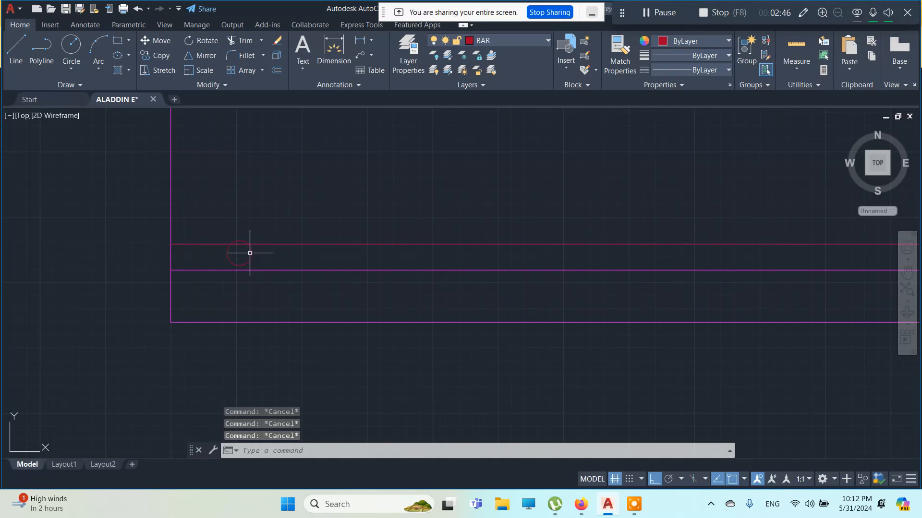
{"action": "left_click", "coordinate": [251, 252]}
{"action": "left_click", "coordinate": [239, 253]}
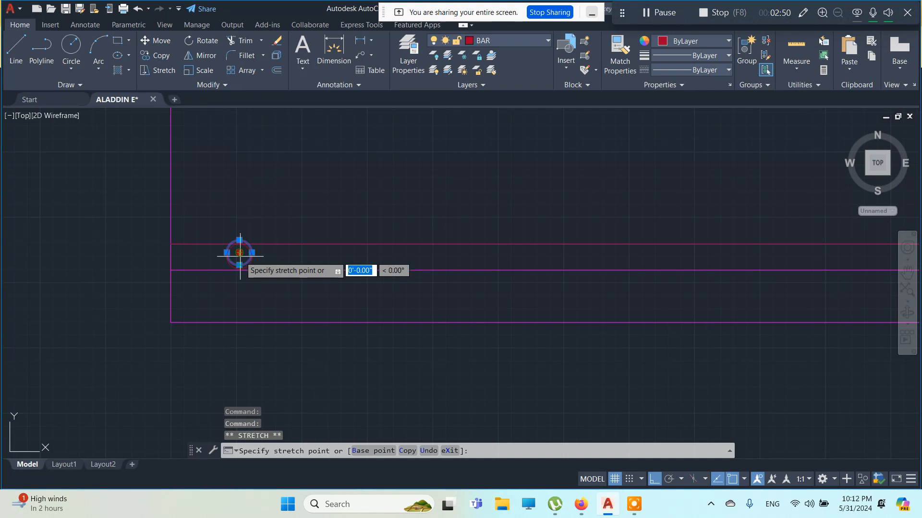
{"action": "key", "text": "Escape"}
{"action": "key", "text": "Escape"}
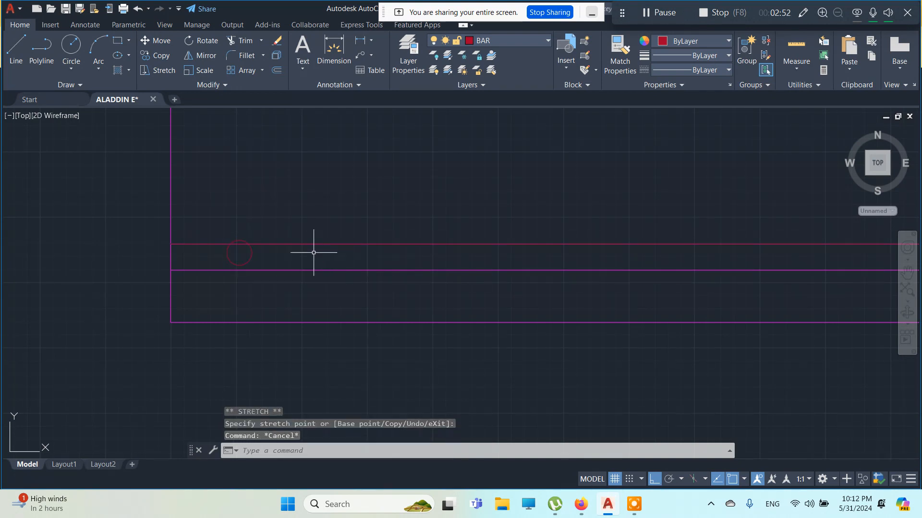
- Move the bar circle down so it sits between the red line and the magenta line below it
{"action": "scroll", "coordinate": [228, 258], "scroll_direction": "up", "scroll_amount": 8}
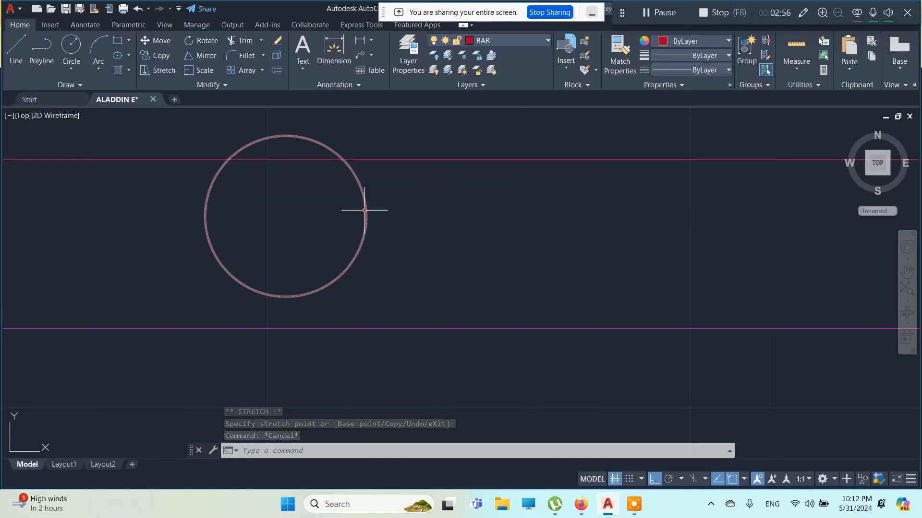
{"action": "left_click", "coordinate": [366, 211]}
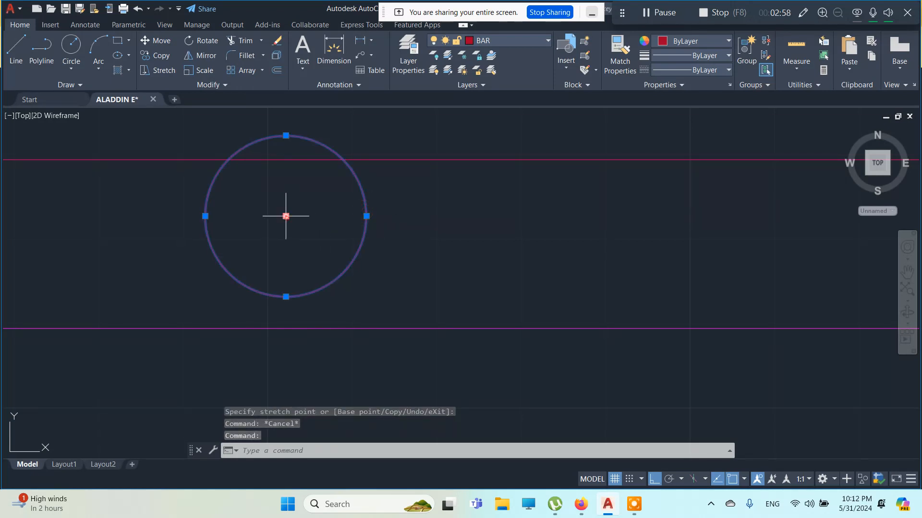
{"action": "left_click", "coordinate": [286, 215]}
{"action": "left_click", "coordinate": [294, 245]}
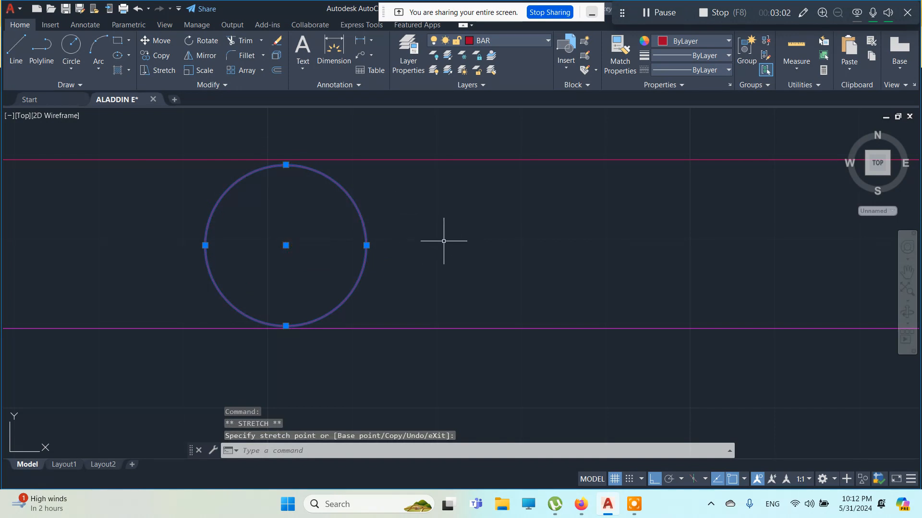
{"action": "key", "text": "Escape"}
{"action": "key", "text": "Escape"}
{"action": "scroll", "coordinate": [447, 235], "scroll_direction": "down", "scroll_amount": 6}
{"action": "middle_click_drag", "start_coordinate": [465, 241], "coordinate": [242, 290]}
{"action": "key", "text": "Escape"}
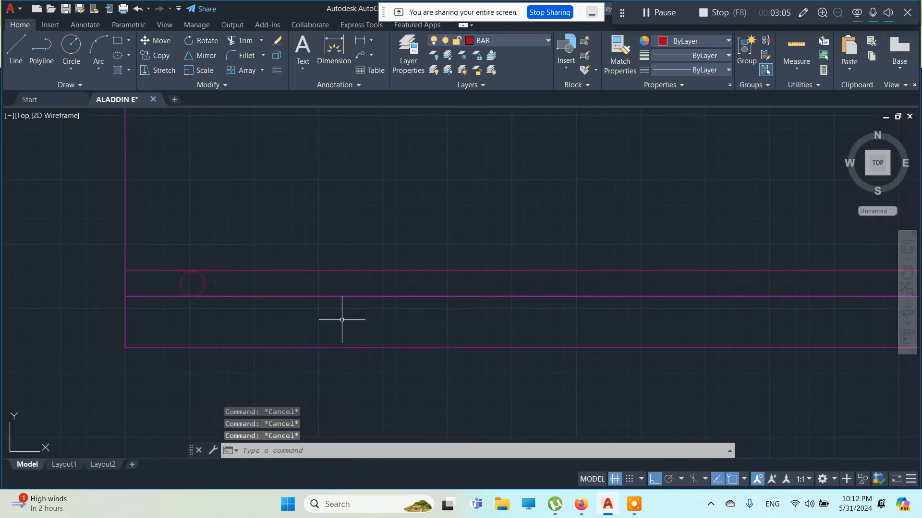
{"action": "left_click", "coordinate": [200, 284]}
{"action": "key", "text": "Escape"}
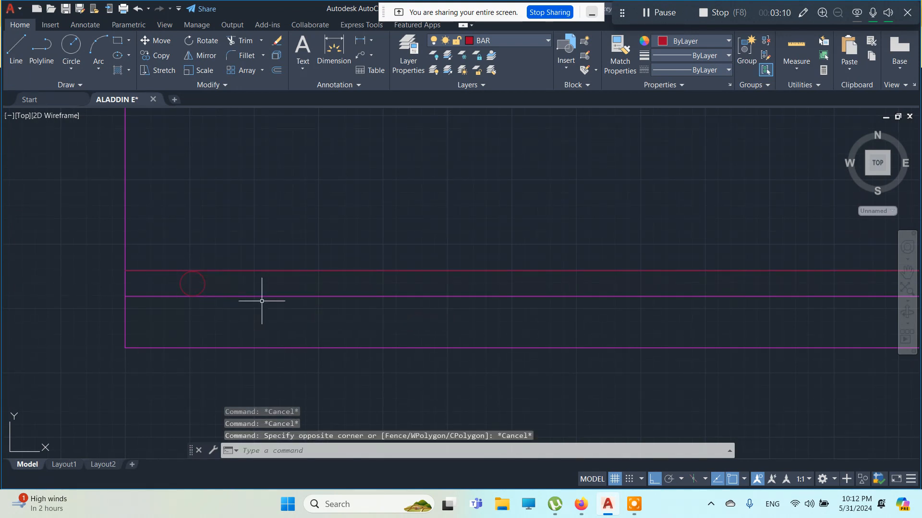
{"action": "left_click", "coordinate": [205, 280]}
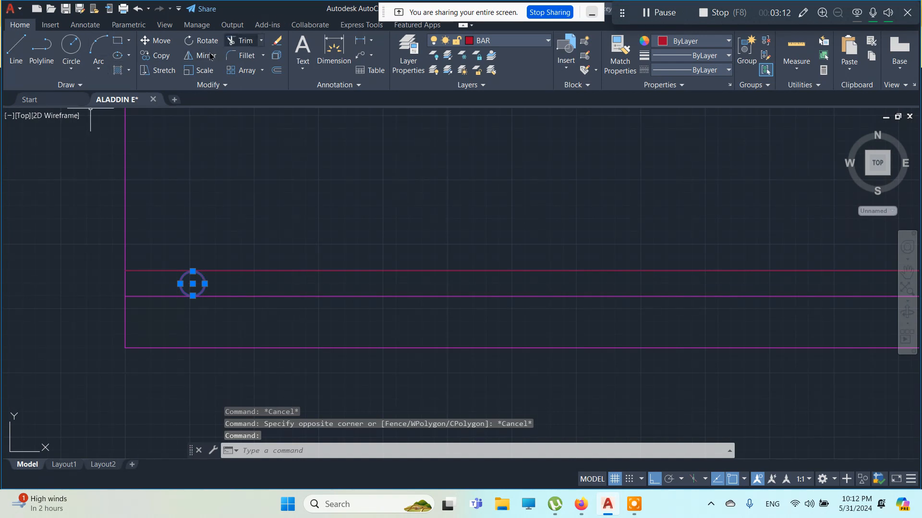
{"action": "left_click", "coordinate": [277, 71]}
{"action": "scroll", "coordinate": [198, 304], "scroll_direction": "up", "scroll_amount": 4}
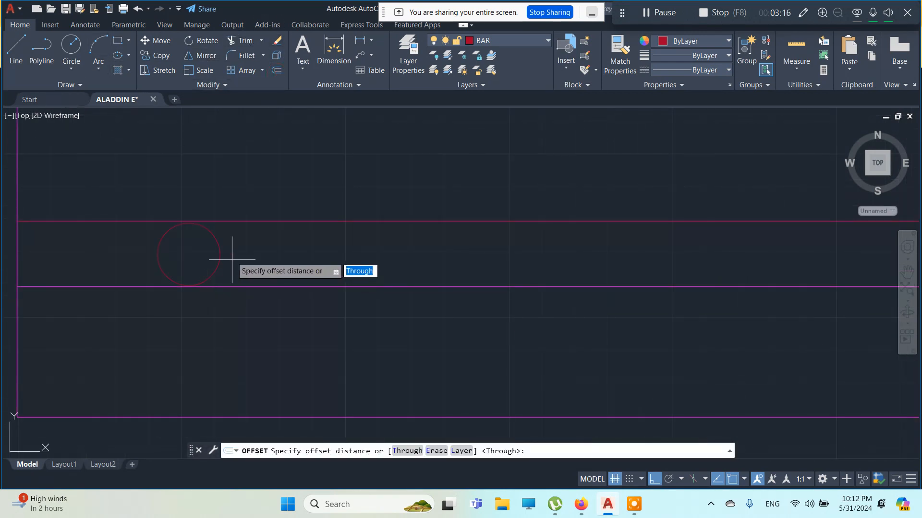
{"action": "left_click", "coordinate": [189, 286]}
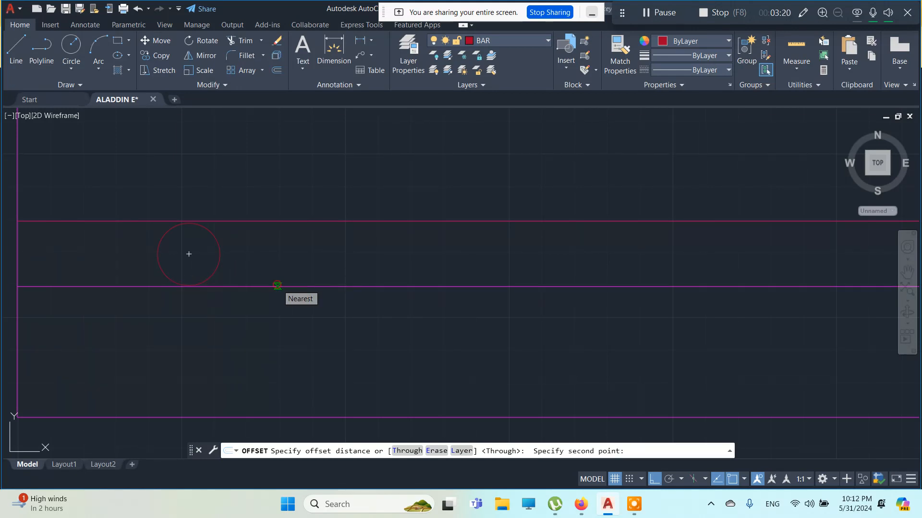
{"action": "left_click", "coordinate": [277, 286]}
{"action": "key", "text": "Escape"}
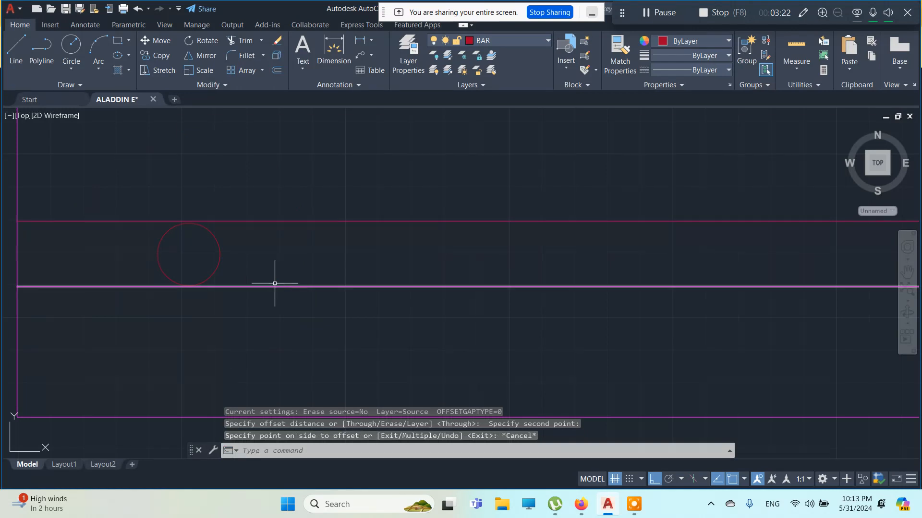
{"action": "key", "text": "Escape"}
{"action": "key", "text": "Escape"}
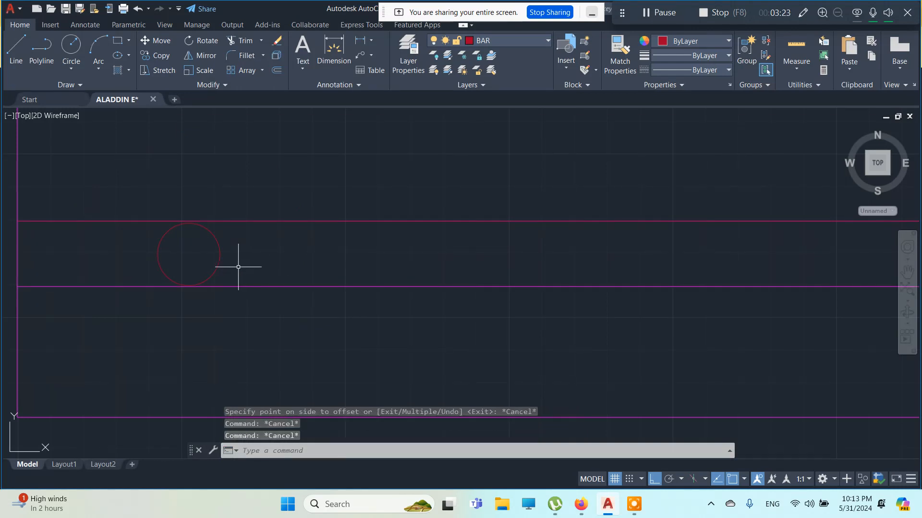
- Copy the bar circle four times to the right along the magenta line, leaving gaps between the copies
{"action": "left_click", "coordinate": [217, 250]}
{"action": "key", "text": "Escape"}
{"action": "left_click", "coordinate": [235, 263]}
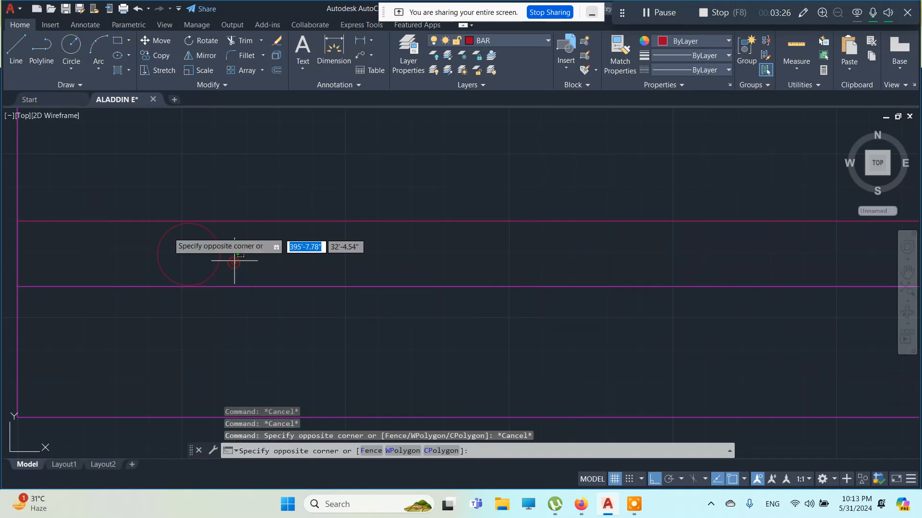
{"action": "left_click", "coordinate": [165, 234]}
{"action": "right_click", "coordinate": [240, 260]}
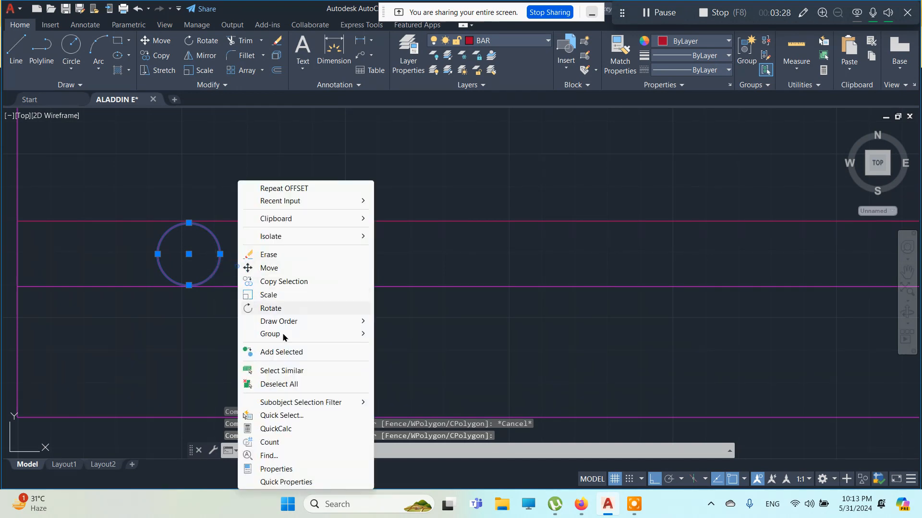
{"action": "left_click", "coordinate": [189, 286]}
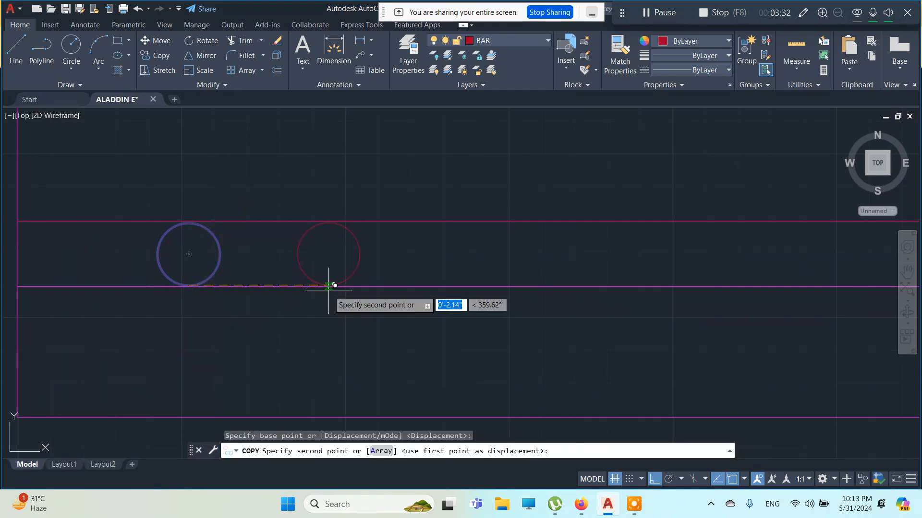
{"action": "left_click", "coordinate": [328, 287]}
{"action": "left_click", "coordinate": [517, 287]}
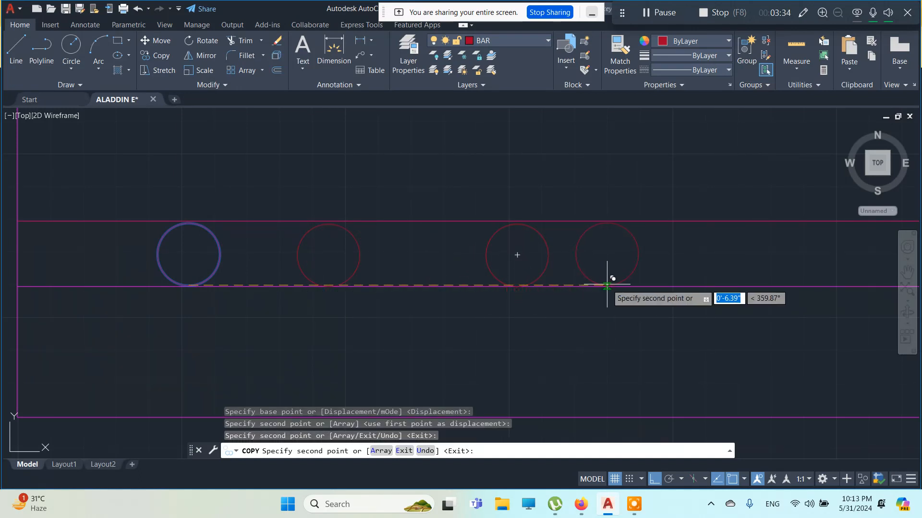
{"action": "middle_click_drag", "start_coordinate": [607, 287], "coordinate": [242, 297]}
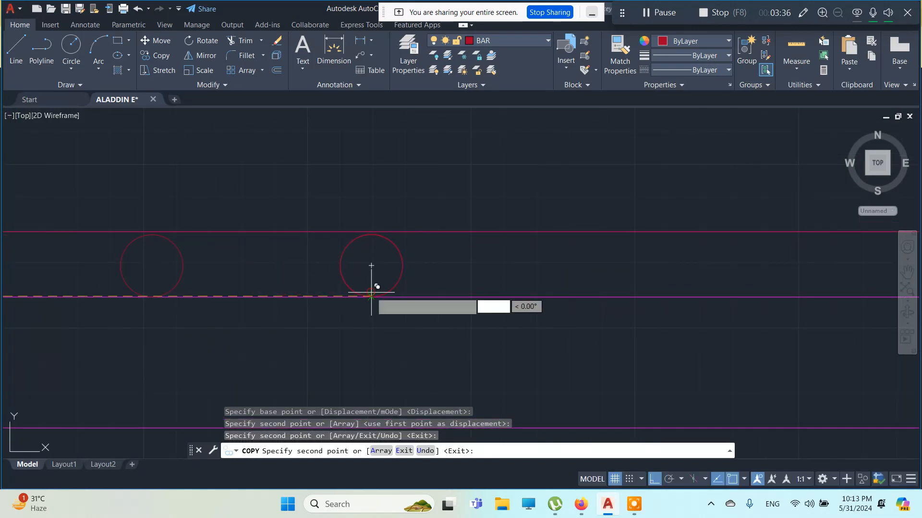
{"action": "left_click", "coordinate": [371, 295]}
{"action": "left_click", "coordinate": [612, 295]}
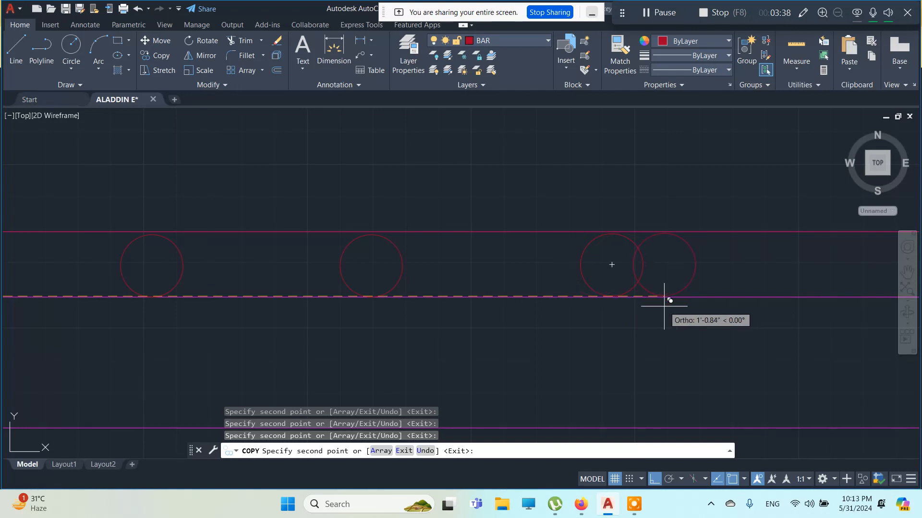
{"action": "scroll", "coordinate": [664, 301], "scroll_direction": "down", "scroll_amount": 5}
{"action": "middle_click_drag", "start_coordinate": [648, 298], "coordinate": [477, 319]}
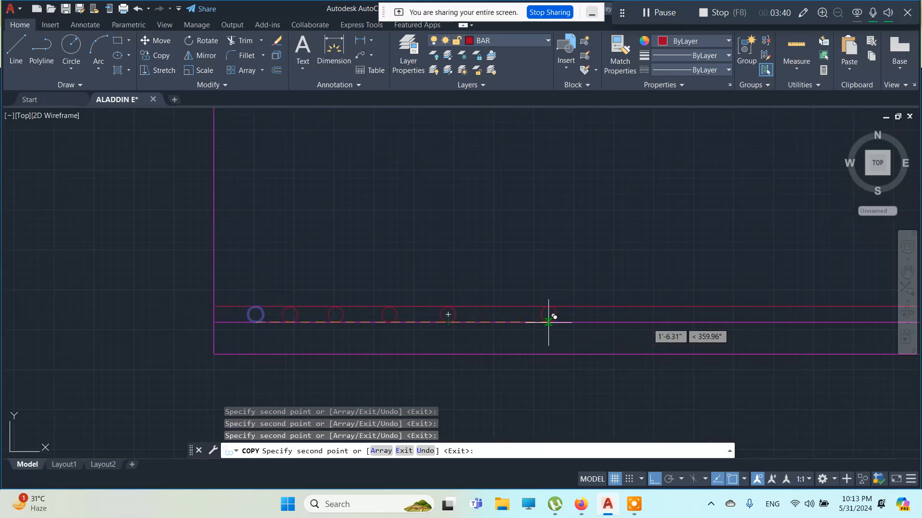
{"action": "key", "text": "Escape"}
- Move the second bar circle slightly right, toward the third, to even out the spacing from the first
{"action": "scroll", "coordinate": [230, 315], "scroll_direction": "up", "scroll_amount": 1}
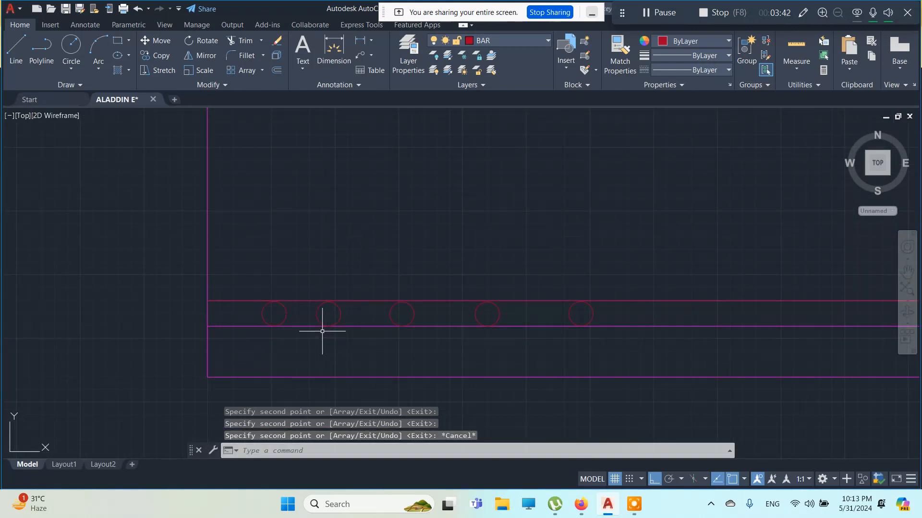
{"action": "scroll", "coordinate": [307, 328], "scroll_direction": "up", "scroll_amount": 2}
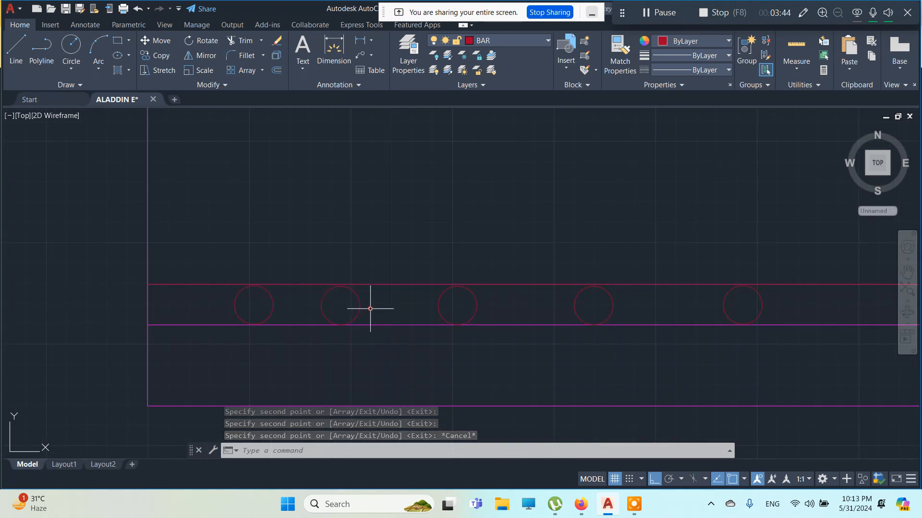
{"action": "left_click", "coordinate": [370, 309]}
{"action": "left_click", "coordinate": [335, 324]}
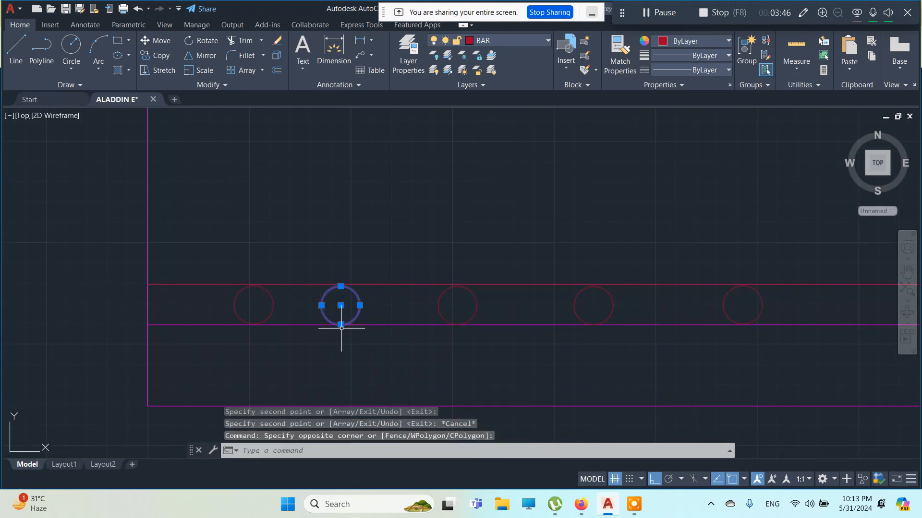
{"action": "left_click", "coordinate": [341, 324]}
{"action": "key", "text": "Escape"}
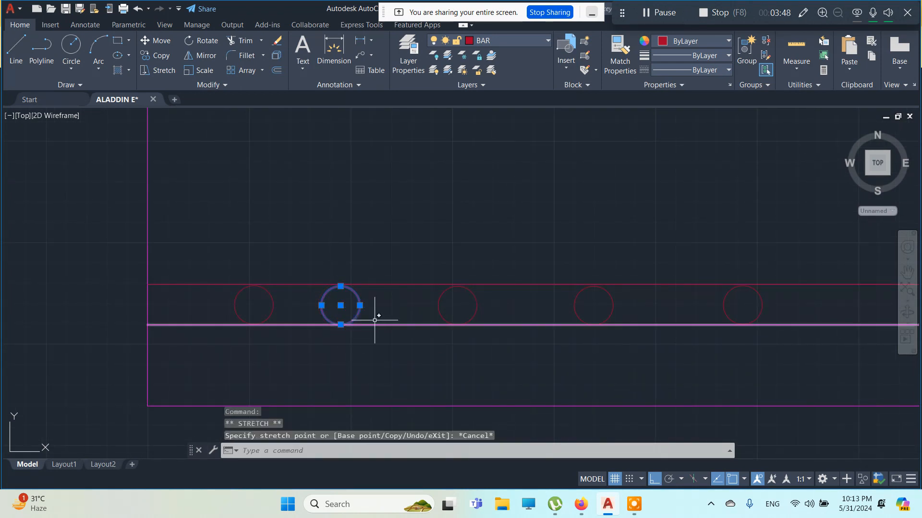
{"action": "left_click", "coordinate": [359, 305]}
{"action": "key", "text": "Escape"}
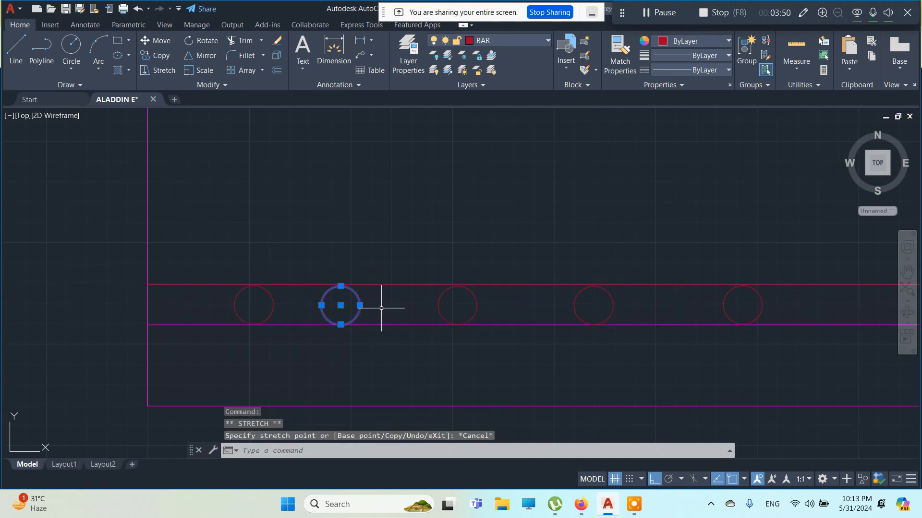
{"action": "right_click", "coordinate": [382, 336]}
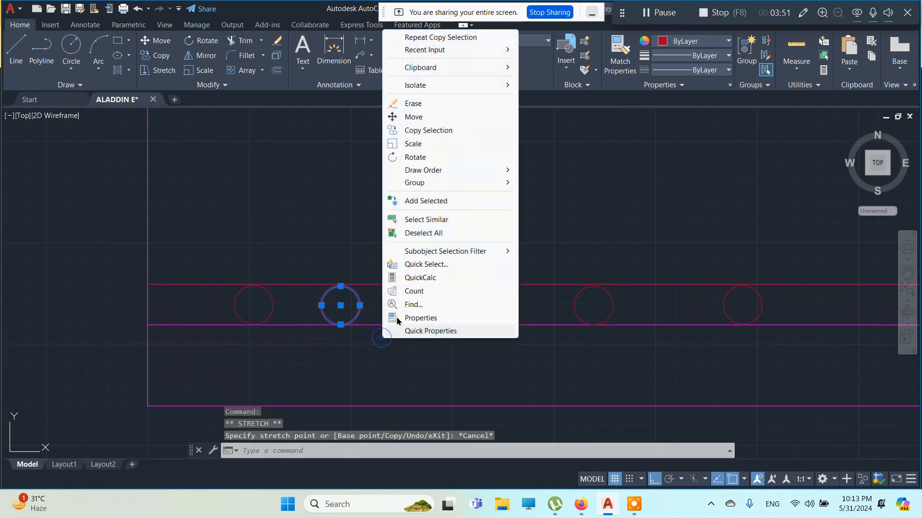
{"action": "left_click", "coordinate": [418, 117]}
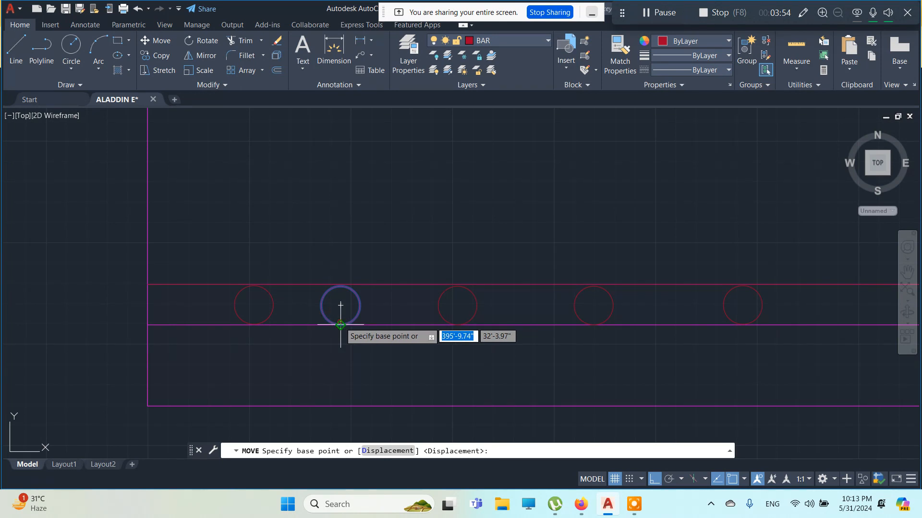
{"action": "left_click", "coordinate": [341, 307]}
{"action": "left_click", "coordinate": [364, 308]}
{"action": "key", "text": "Escape"}
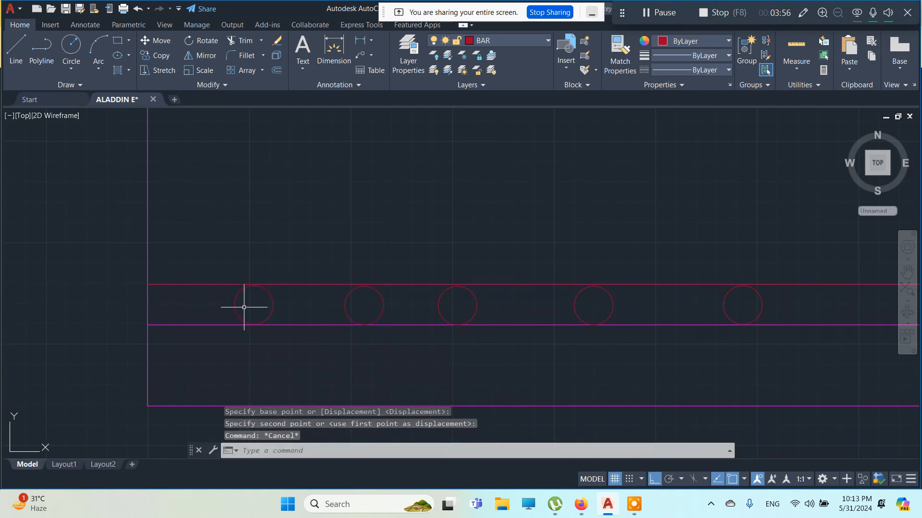
- Copy the five bar circles four times to the right along the magenta line, continuing the row past the footing's right edge
{"action": "left_click", "coordinate": [210, 251]}
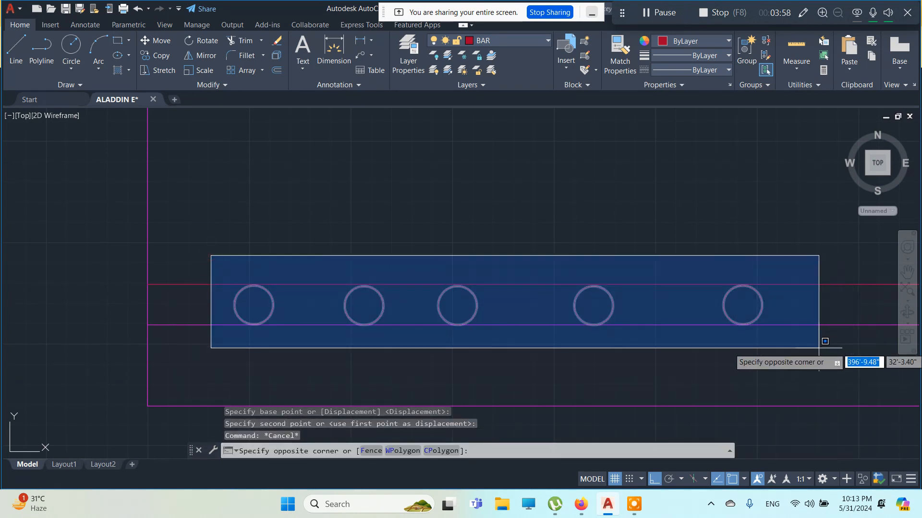
{"action": "left_click", "coordinate": [818, 390]}
{"action": "right_click", "coordinate": [589, 283]}
{"action": "left_click", "coordinate": [582, 301]}
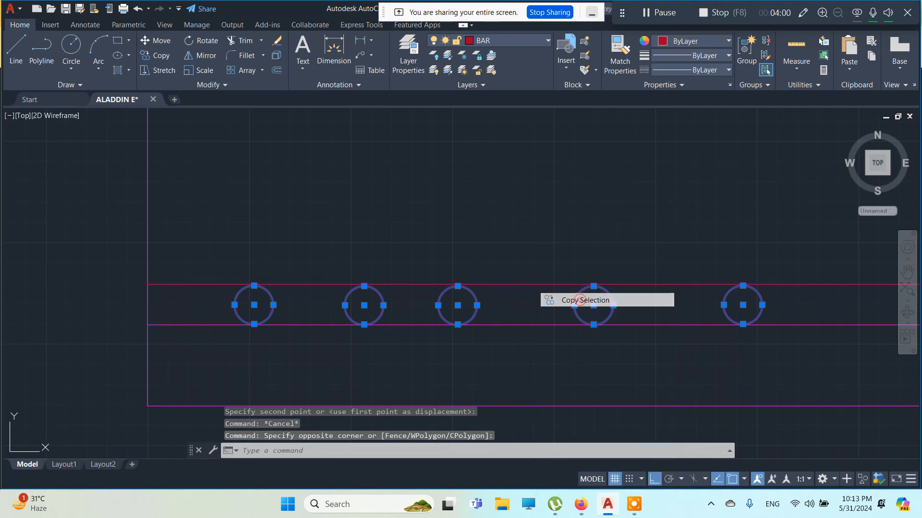
{"action": "left_click", "coordinate": [254, 305]}
{"action": "middle_click_drag", "start_coordinate": [590, 313], "coordinate": [157, 351]}
{"action": "left_click", "coordinate": [392, 349]}
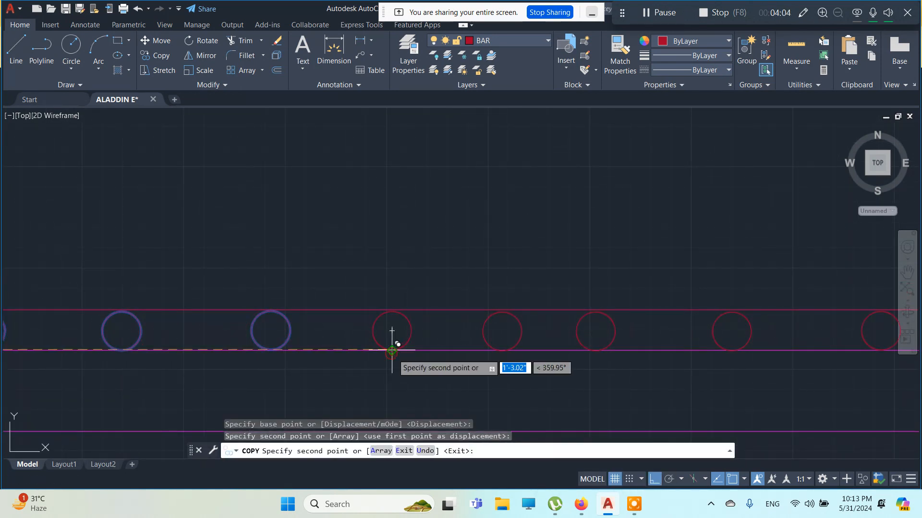
{"action": "scroll", "coordinate": [508, 358], "scroll_direction": "down", "scroll_amount": 5}
{"action": "middle_click_drag", "start_coordinate": [489, 364], "coordinate": [275, 366]}
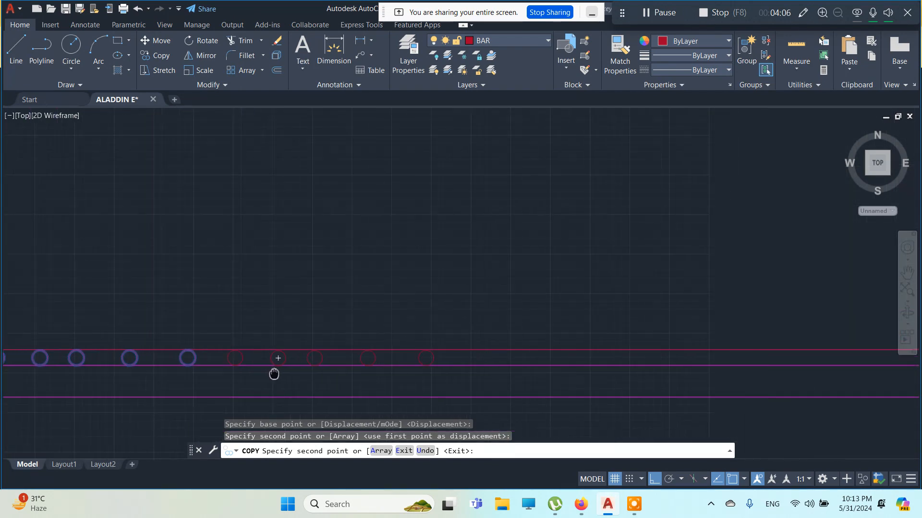
{"action": "left_click", "coordinate": [469, 359]}
{"action": "middle_click_drag", "start_coordinate": [593, 383], "coordinate": [276, 383]}
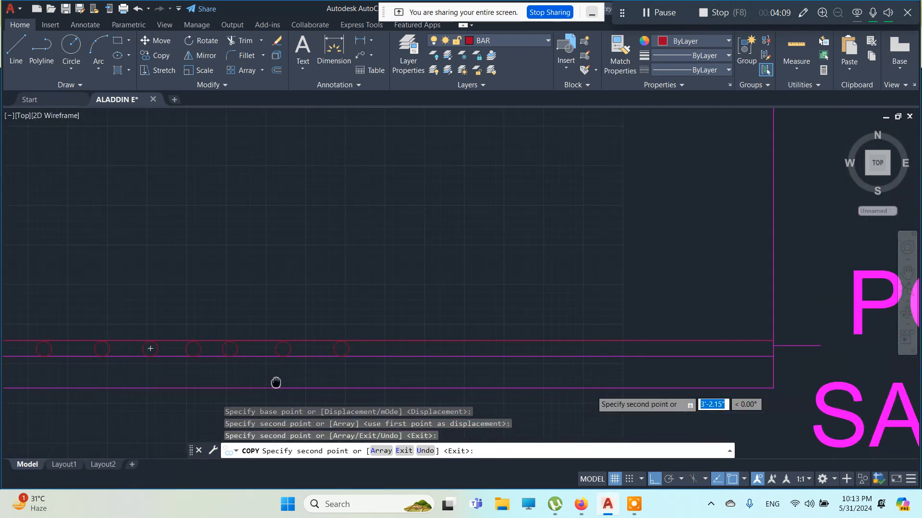
{"action": "left_click", "coordinate": [405, 365]}
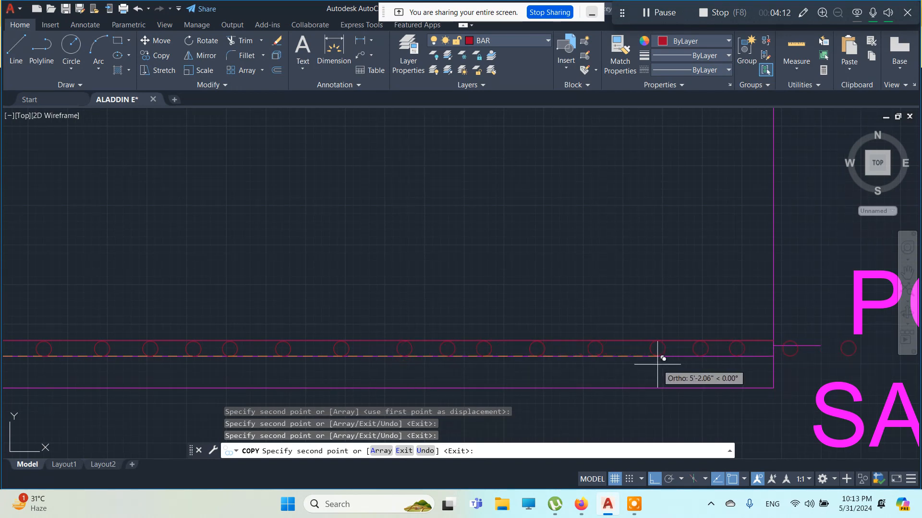
{"action": "key", "text": "Escape"}
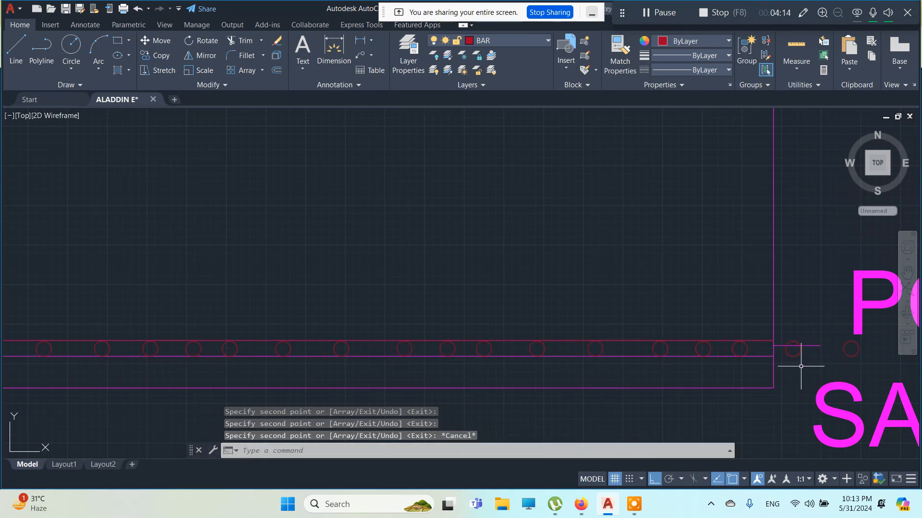
{"action": "scroll", "coordinate": [811, 355], "scroll_direction": "up", "scroll_amount": 6}
{"action": "middle_click_drag", "start_coordinate": [821, 346], "coordinate": [607, 346]}
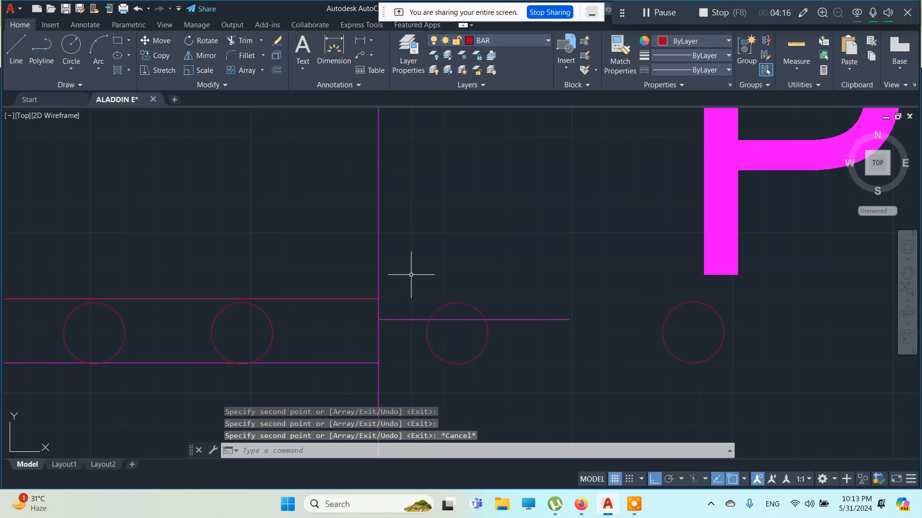
{"action": "left_click", "coordinate": [426, 273]}
{"action": "left_click", "coordinate": [773, 397]}
{"action": "right_click", "coordinate": [685, 342]}
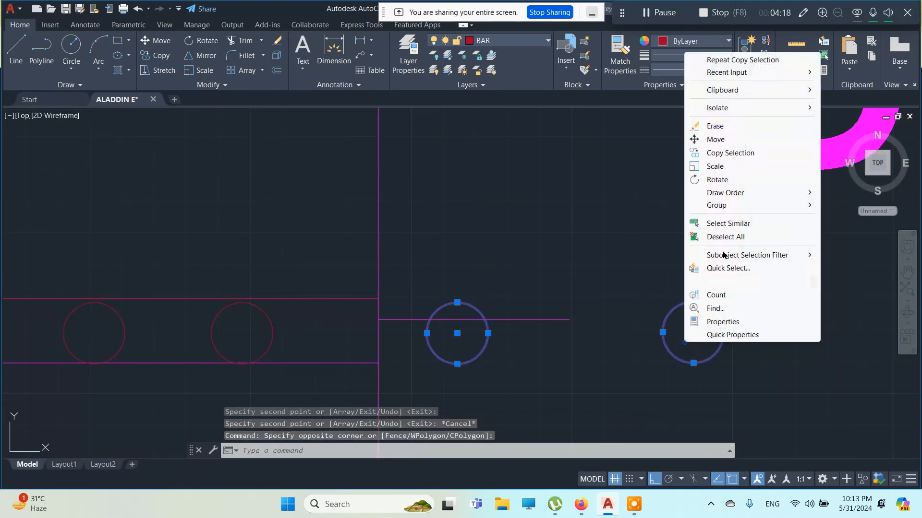
{"action": "left_click", "coordinate": [731, 153]}
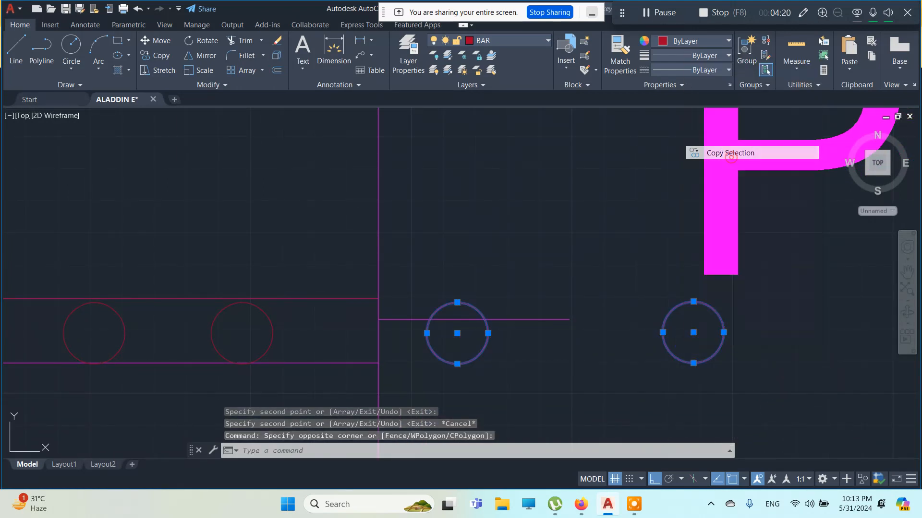
{"action": "right_click", "coordinate": [569, 243]}
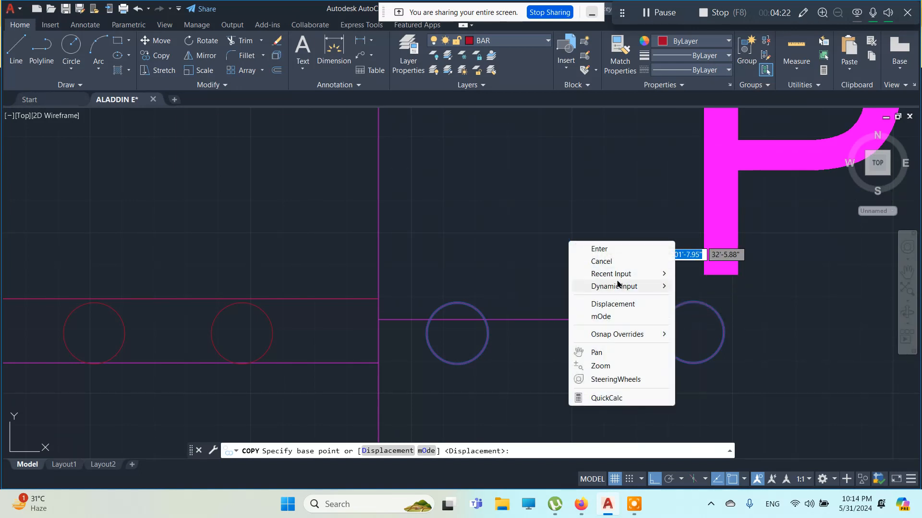
{"action": "key", "text": "Escape"}
{"action": "key", "text": "Escape"}
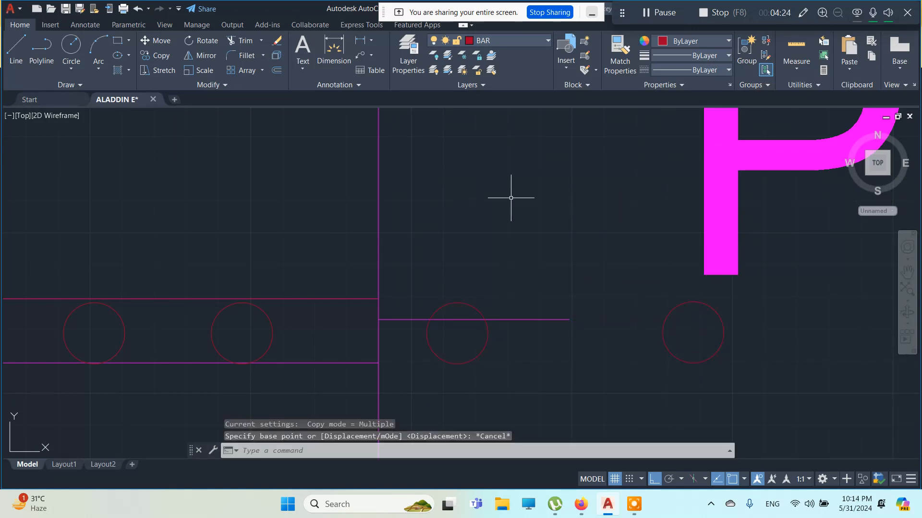
- Erase the two bar circles that lie outside the footing's right edge
{"action": "left_click", "coordinate": [414, 264]}
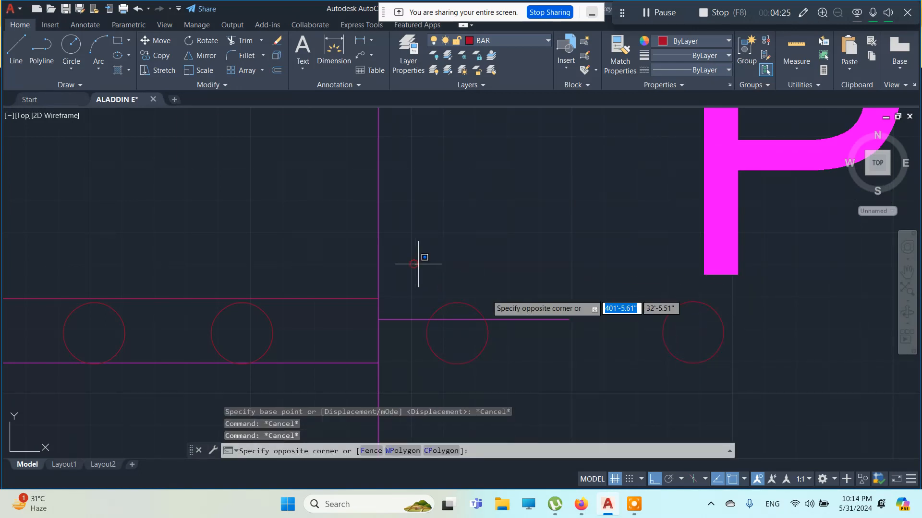
{"action": "left_click", "coordinate": [780, 407]}
{"action": "right_click", "coordinate": [457, 188]}
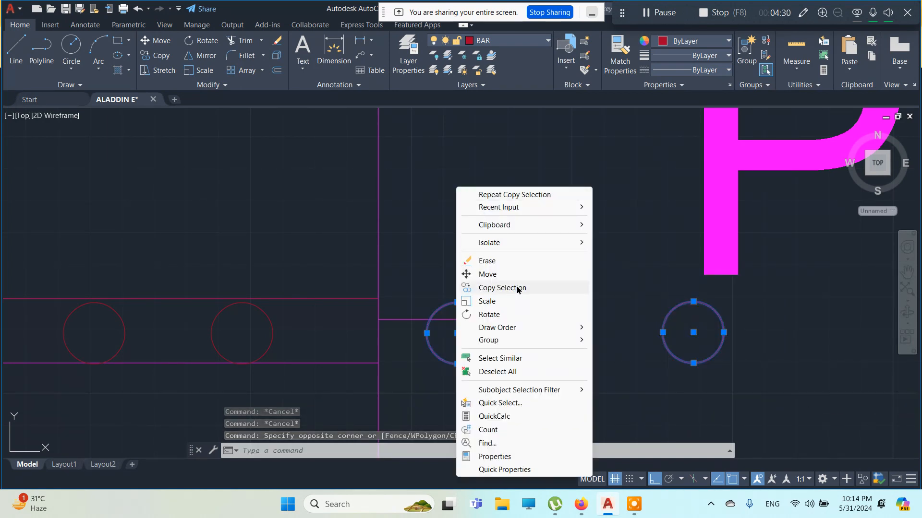
{"action": "left_click", "coordinate": [486, 262]}
{"action": "key", "text": "Escape"}
{"action": "key", "text": "Escape"}
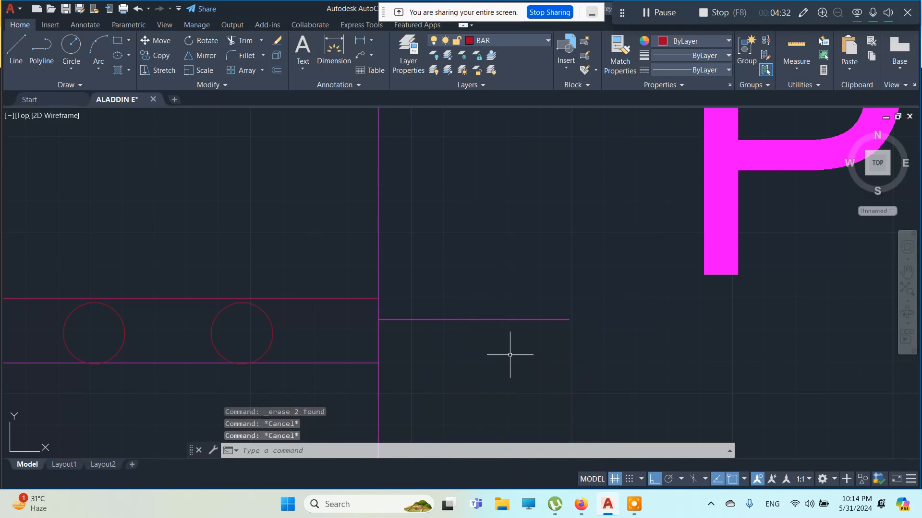
{"action": "scroll", "coordinate": [269, 288], "scroll_direction": "down", "scroll_amount": 6}
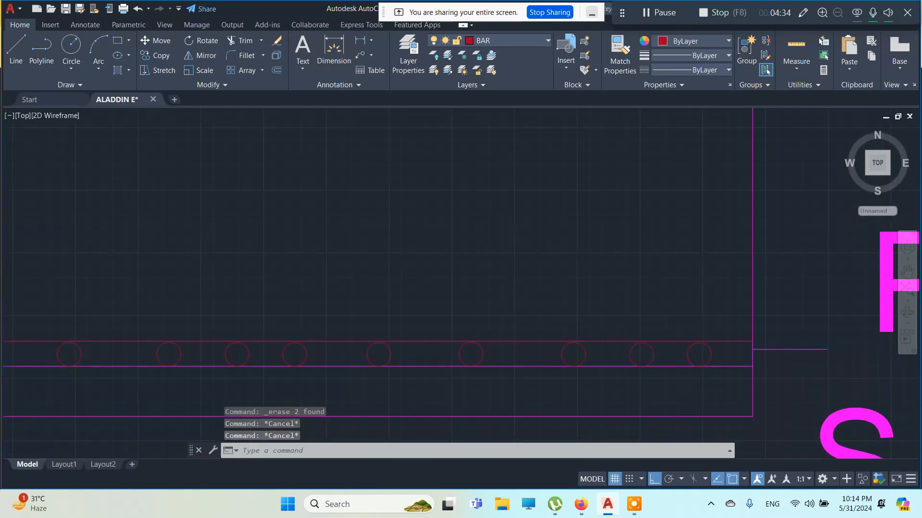
{"action": "scroll", "coordinate": [201, 331], "scroll_direction": "up", "scroll_amount": 6}
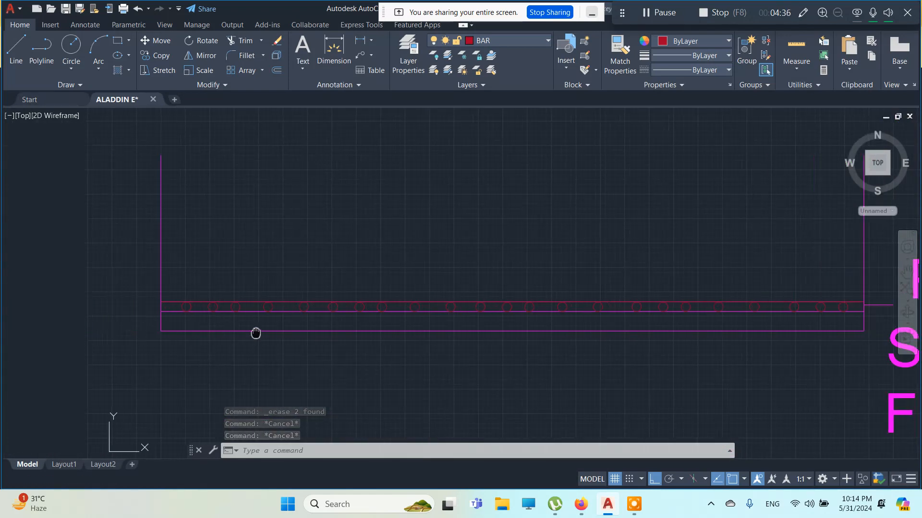
{"action": "key", "text": "Escape"}
{"action": "middle_click_drag", "start_coordinate": [158, 305], "coordinate": [227, 318]}
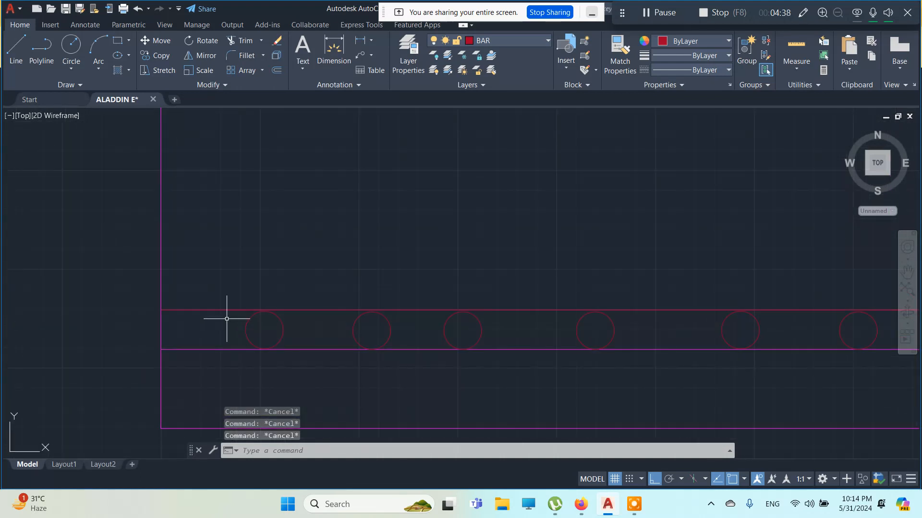
{"action": "left_click", "coordinate": [192, 310]}
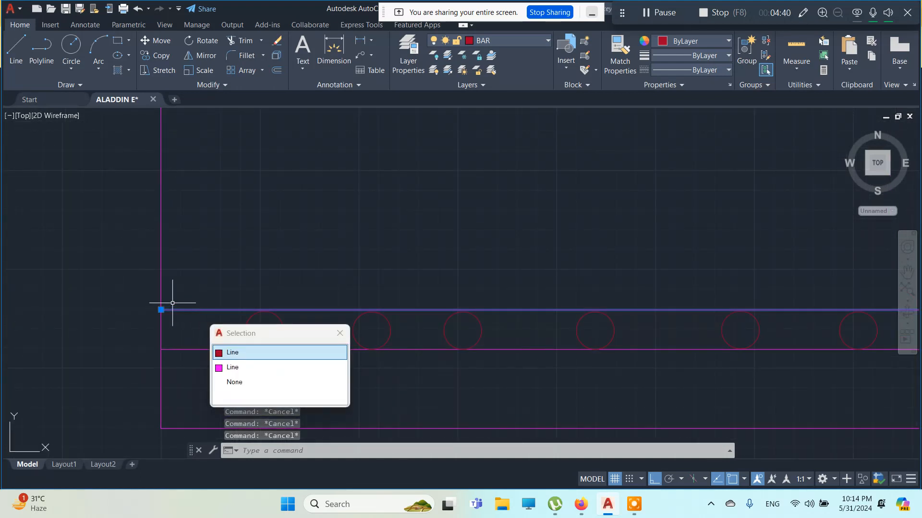
{"action": "key", "text": "Escape"}
{"action": "left_click", "coordinate": [205, 310]}
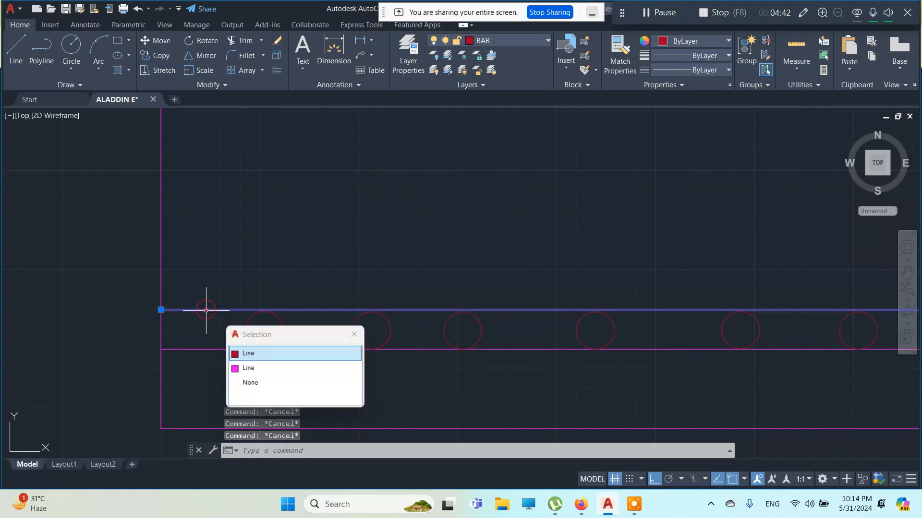
{"action": "key", "text": "Escape"}
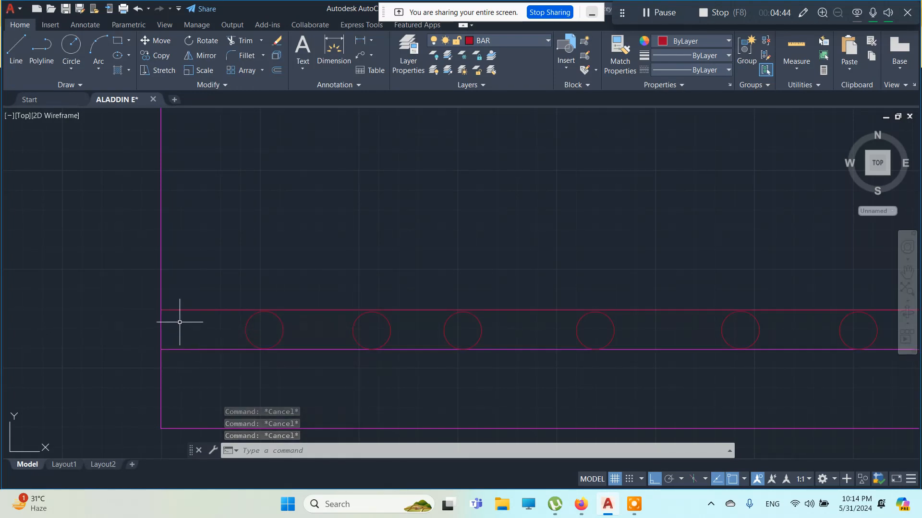
{"action": "left_click", "coordinate": [186, 309]}
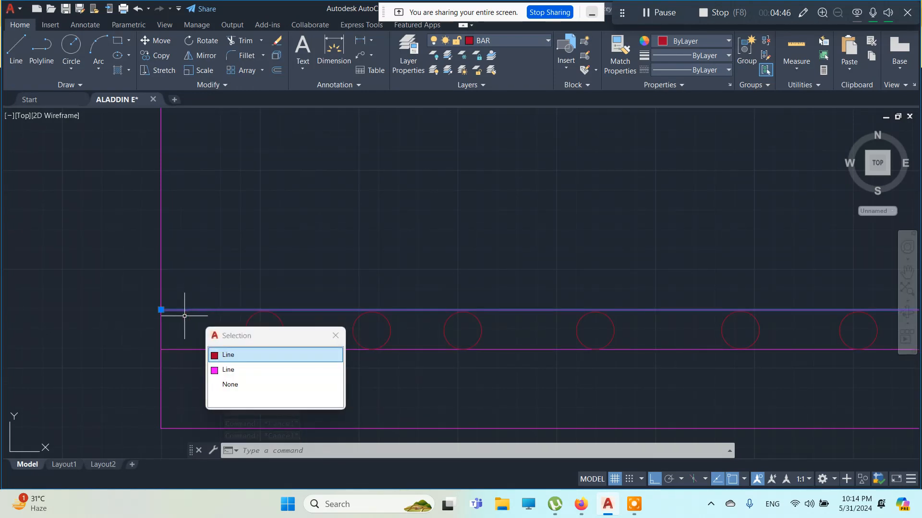
{"action": "key", "text": "Escape"}
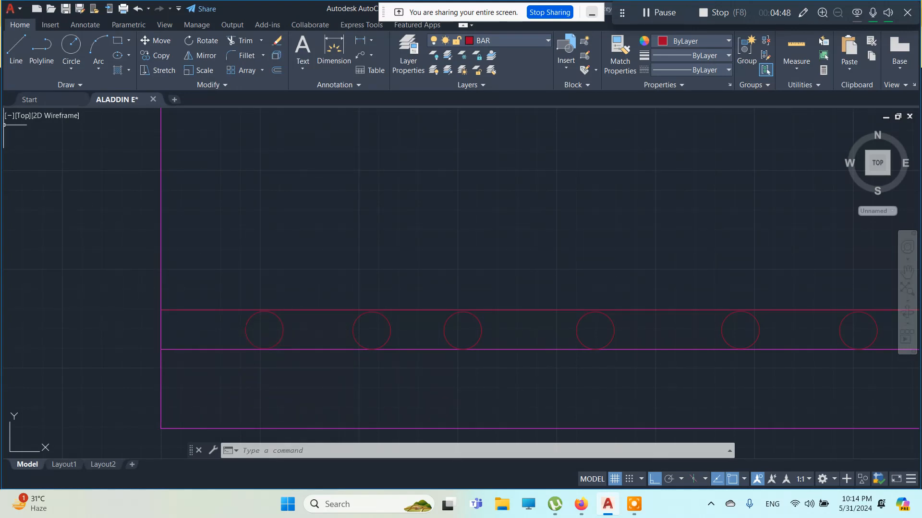
- Draw a short vertical line upward from the red bar line, between the footing's left edge and the first bar circle
{"action": "left_click", "coordinate": [16, 53]}
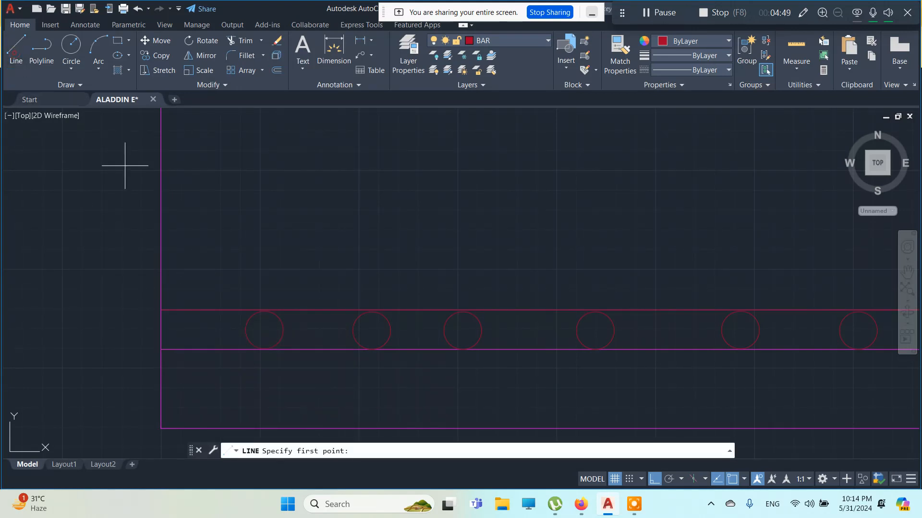
{"action": "left_click", "coordinate": [215, 310]}
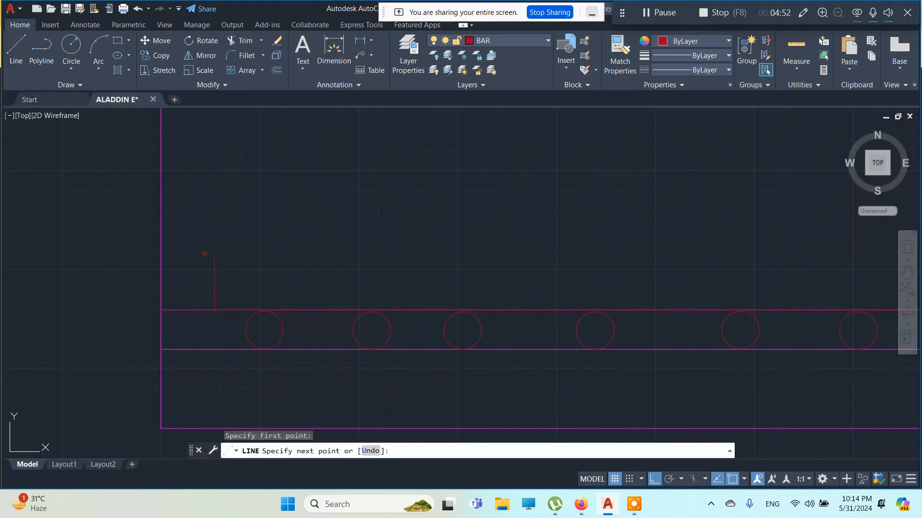
{"action": "key", "text": "Escape"}
{"action": "key", "text": "Escape"}
- Draw a short vertical line upward from the red bar line, between the last bar circle and the footing's right edge
{"action": "scroll", "coordinate": [329, 274], "scroll_direction": "down", "scroll_amount": 3}
{"action": "scroll", "coordinate": [405, 259], "scroll_direction": "down", "scroll_amount": 1}
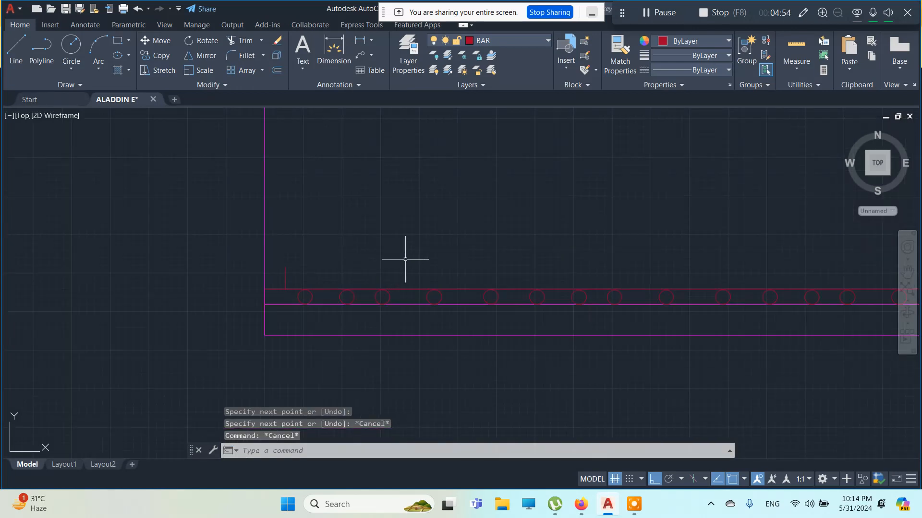
{"action": "middle_click_drag", "start_coordinate": [405, 260], "coordinate": [192, 288]}
{"action": "middle_click_drag", "start_coordinate": [551, 274], "coordinate": [351, 294]}
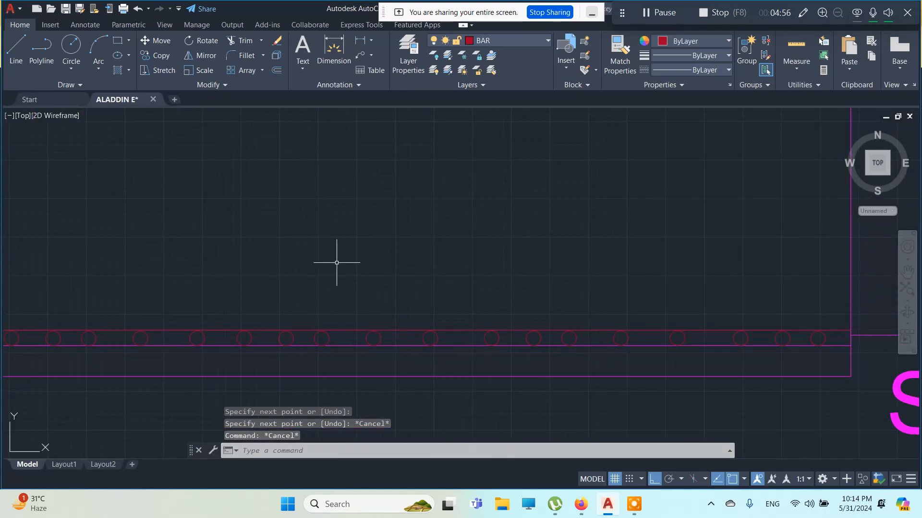
{"action": "left_click", "coordinate": [16, 48]}
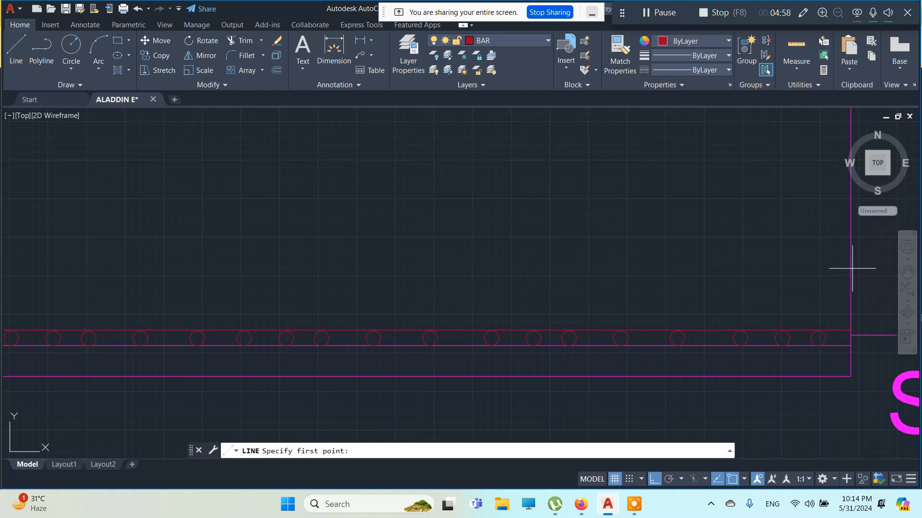
{"action": "left_click", "coordinate": [833, 329]}
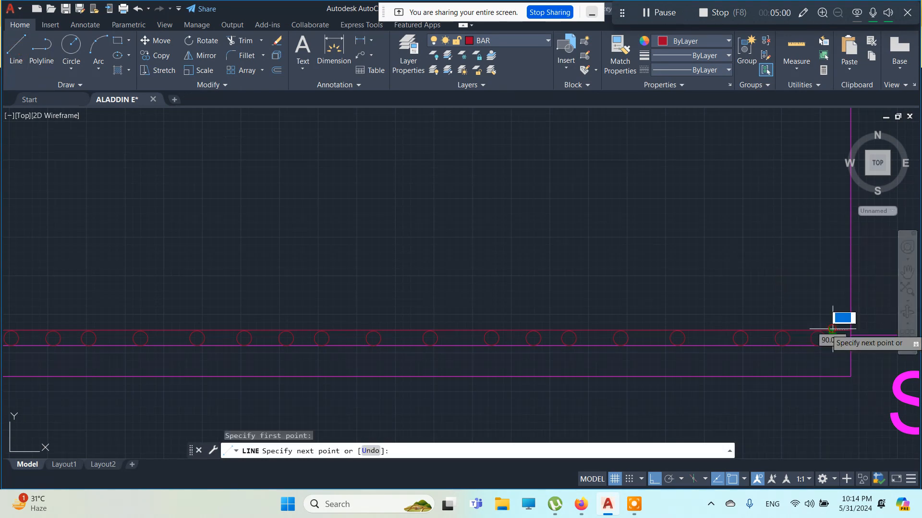
{"action": "left_click", "coordinate": [828, 277]}
{"action": "key", "text": "Escape"}
- Trim the overlapping red and magenta line ends between the footing's left edge and the left vertical bar line
{"action": "scroll", "coordinate": [673, 353], "scroll_direction": "down", "scroll_amount": 3}
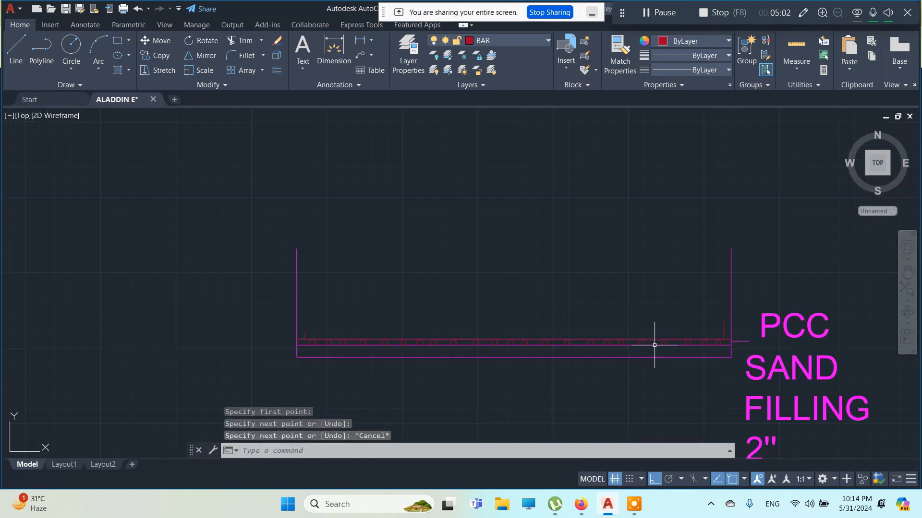
{"action": "scroll", "coordinate": [295, 354], "scroll_direction": "up", "scroll_amount": 10}
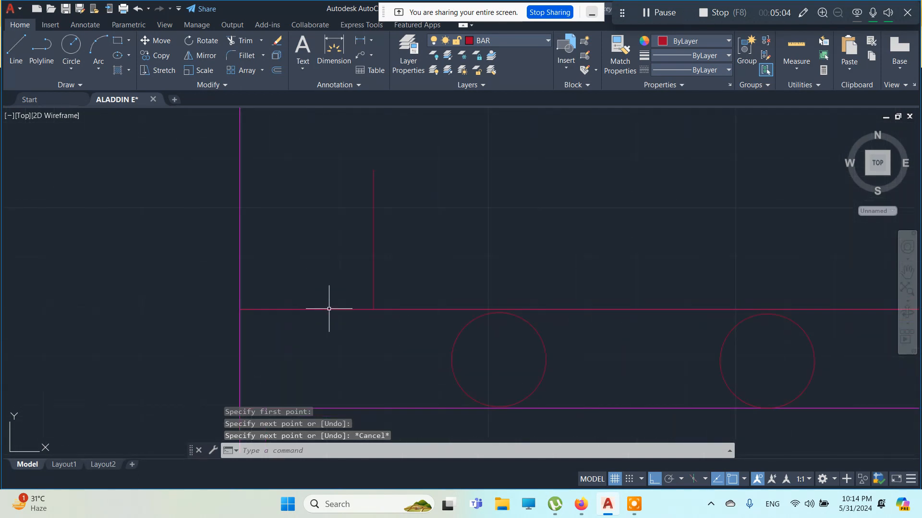
{"action": "key", "text": "Escape"}
{"action": "key", "text": "Escape"}
{"action": "key", "text": "Escape"}
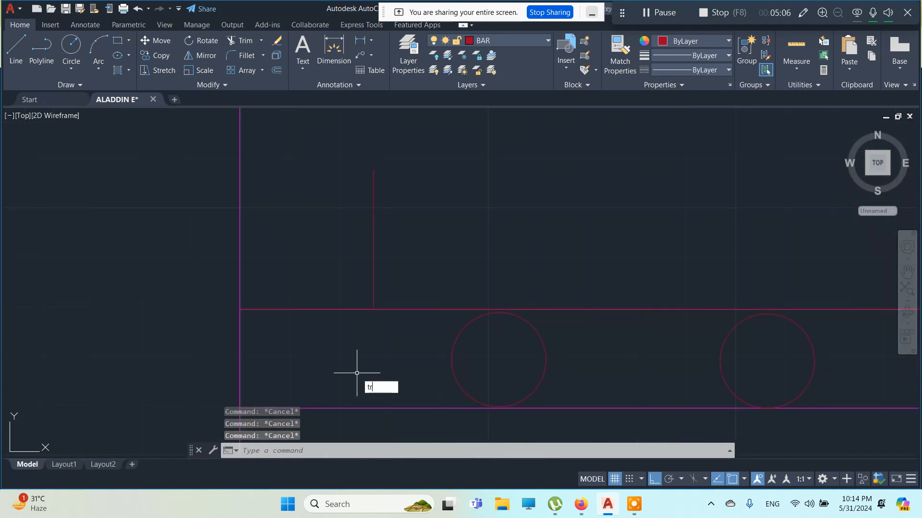
{"action": "key", "text": "Return"}
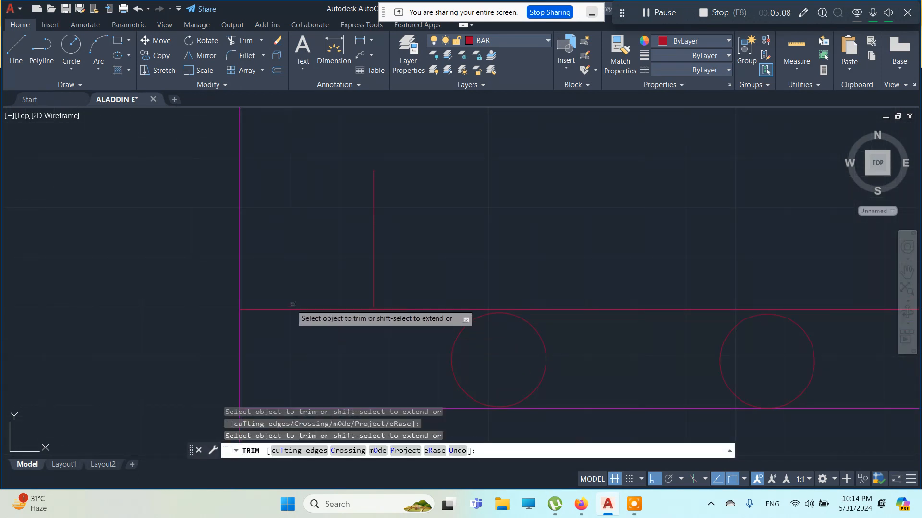
{"action": "left_click", "coordinate": [286, 310]}
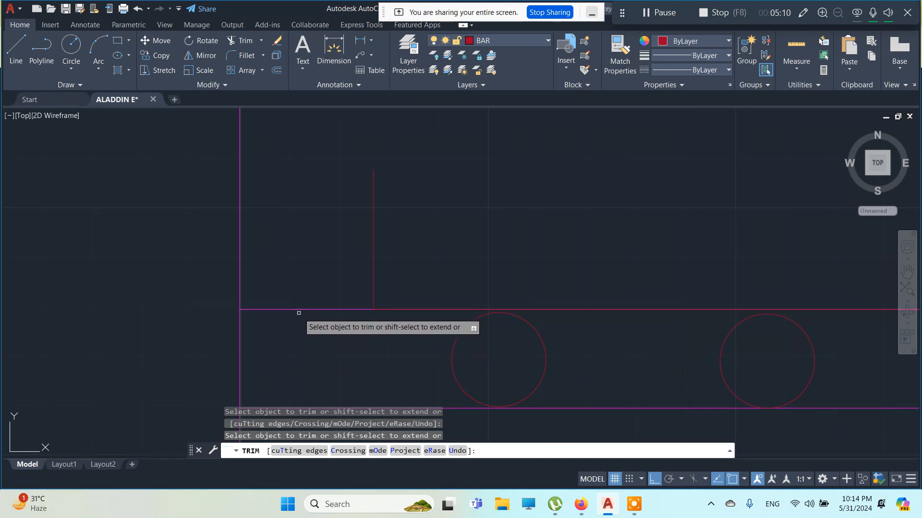
{"action": "scroll", "coordinate": [304, 330], "scroll_direction": "down", "scroll_amount": 4}
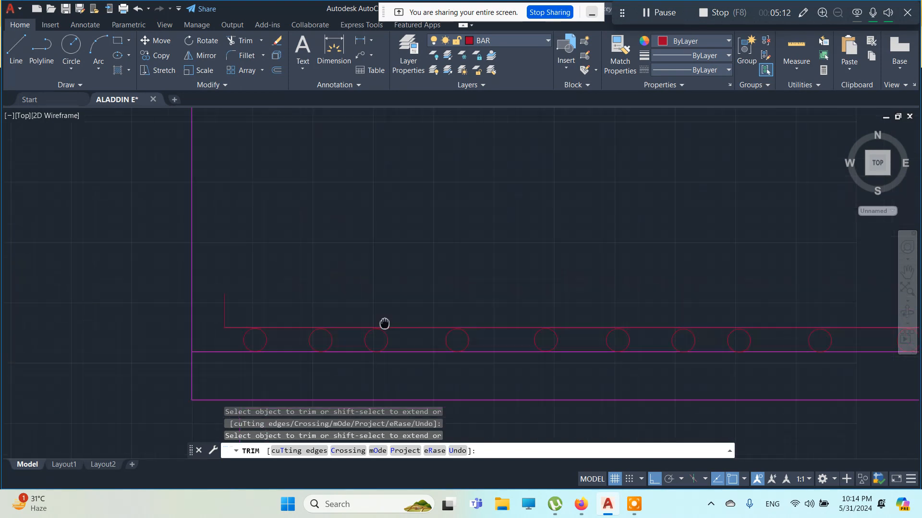
- Trim the end of the red bar line that extends past the right vertical bar line toward the footing's right edge
{"action": "middle_click_drag", "start_coordinate": [385, 324], "coordinate": [184, 344]}
{"action": "middle_click_drag", "start_coordinate": [484, 334], "coordinate": [283, 335]}
{"action": "middle_click_drag", "start_coordinate": [516, 320], "coordinate": [160, 309]}
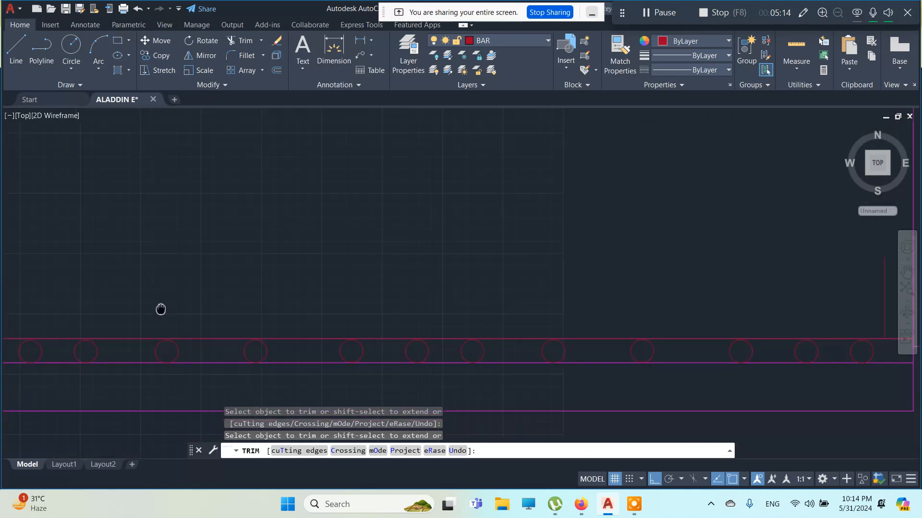
{"action": "middle_click_drag", "start_coordinate": [613, 302], "coordinate": [247, 318]}
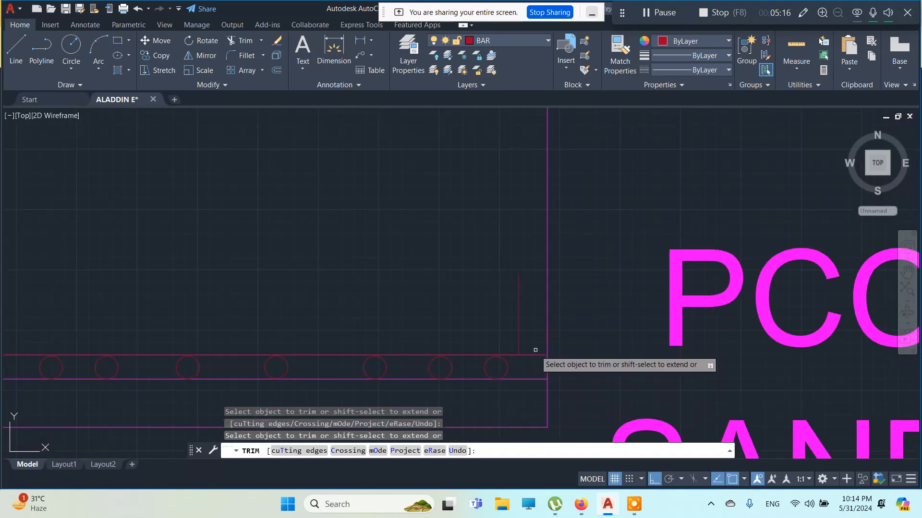
{"action": "left_click", "coordinate": [535, 355]}
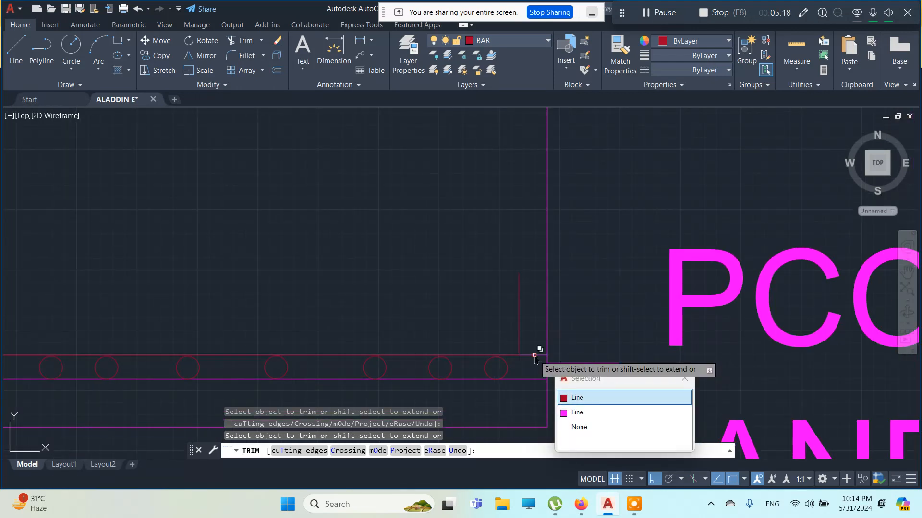
{"action": "left_click", "coordinate": [534, 355]}
{"action": "key", "text": "Return"}
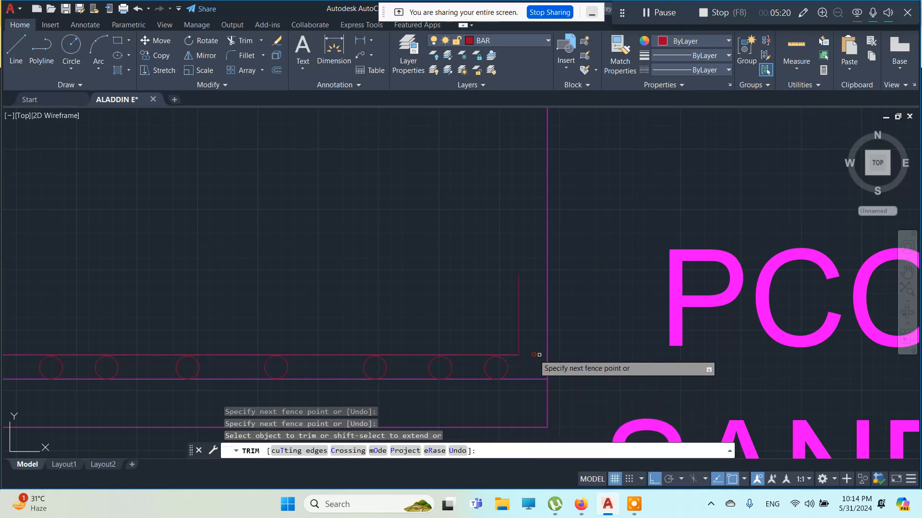
{"action": "key", "text": "Escape"}
- Examine the column bars, their bent feet and the bottom bars in the existing reference footing section
{"action": "scroll", "coordinate": [530, 344], "scroll_direction": "down", "scroll_amount": 5}
{"action": "middle_click_drag", "start_coordinate": [385, 286], "coordinate": [431, 425]}
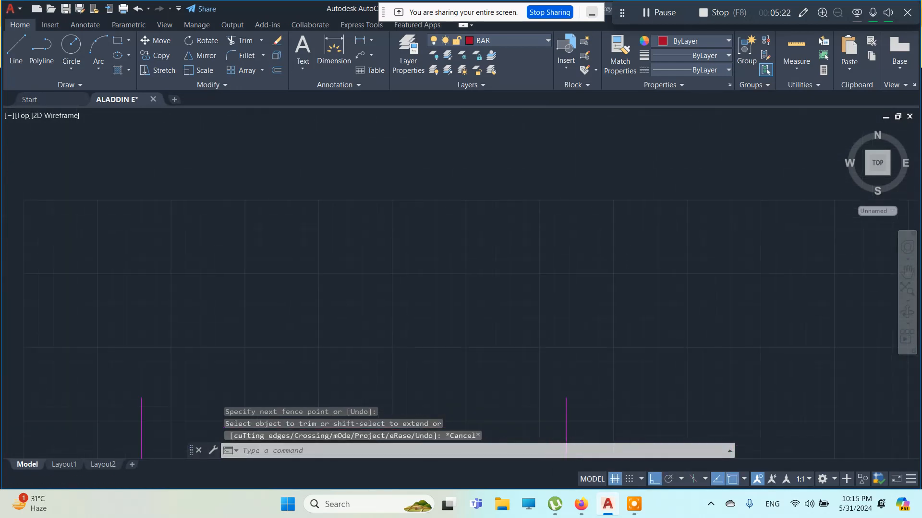
{"action": "scroll", "coordinate": [441, 310], "scroll_direction": "down", "scroll_amount": 5}
{"action": "middle_click_drag", "start_coordinate": [431, 238], "coordinate": [431, 439]}
{"action": "scroll", "coordinate": [304, 140], "scroll_direction": "up", "scroll_amount": 2}
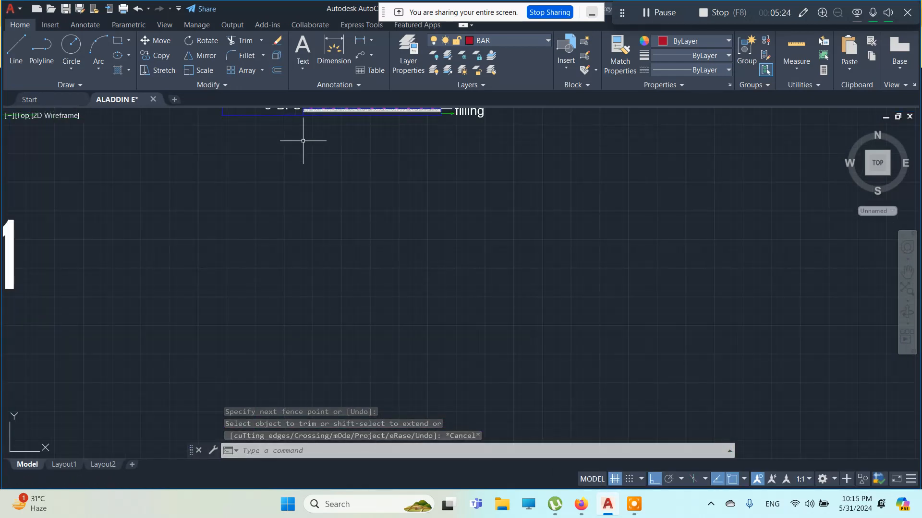
{"action": "scroll", "coordinate": [354, 283], "scroll_direction": "up", "scroll_amount": 7}
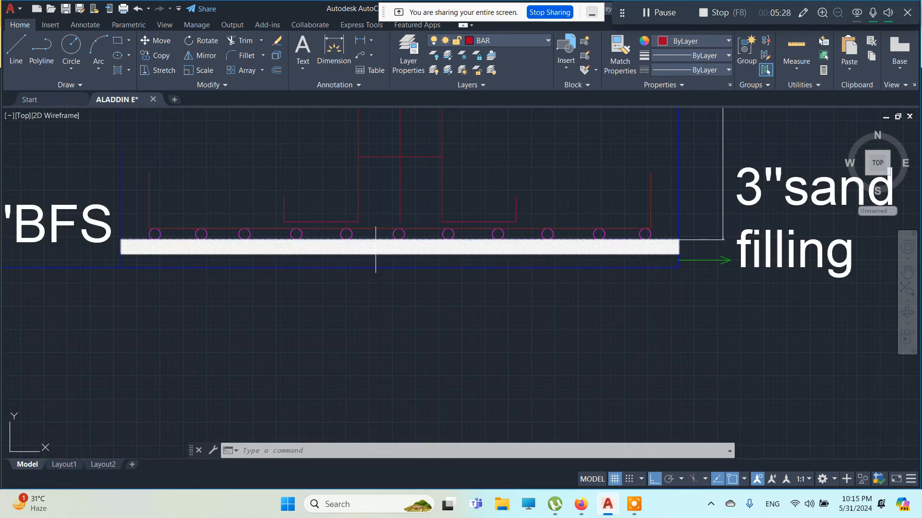
{"action": "scroll", "coordinate": [380, 252], "scroll_direction": "down", "scroll_amount": 2}
{"action": "middle_click_drag", "start_coordinate": [366, 247], "coordinate": [397, 350]}
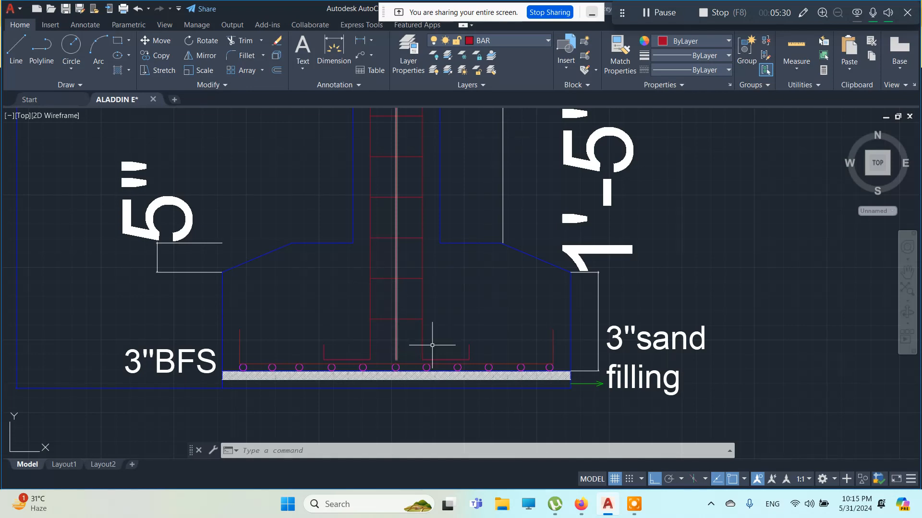
{"action": "scroll", "coordinate": [428, 353], "scroll_direction": "up", "scroll_amount": 4}
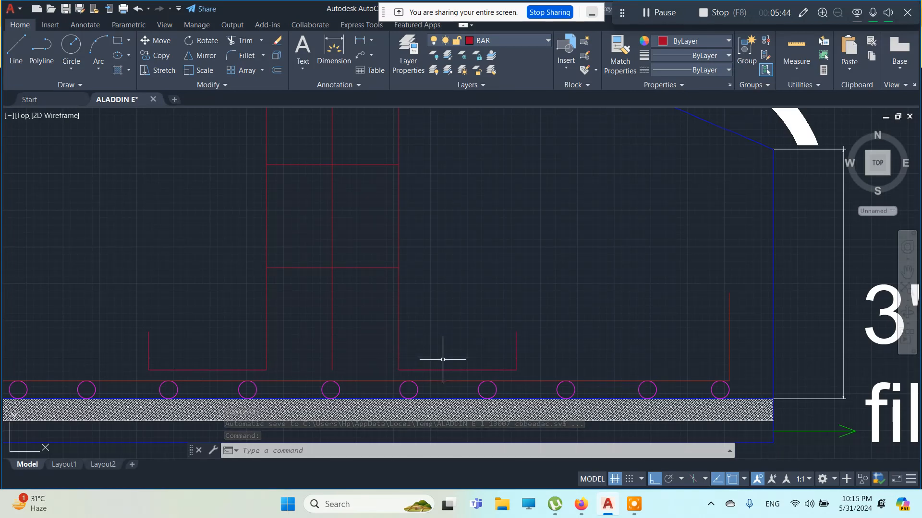
{"action": "scroll", "coordinate": [442, 359], "scroll_direction": "down", "scroll_amount": 3}
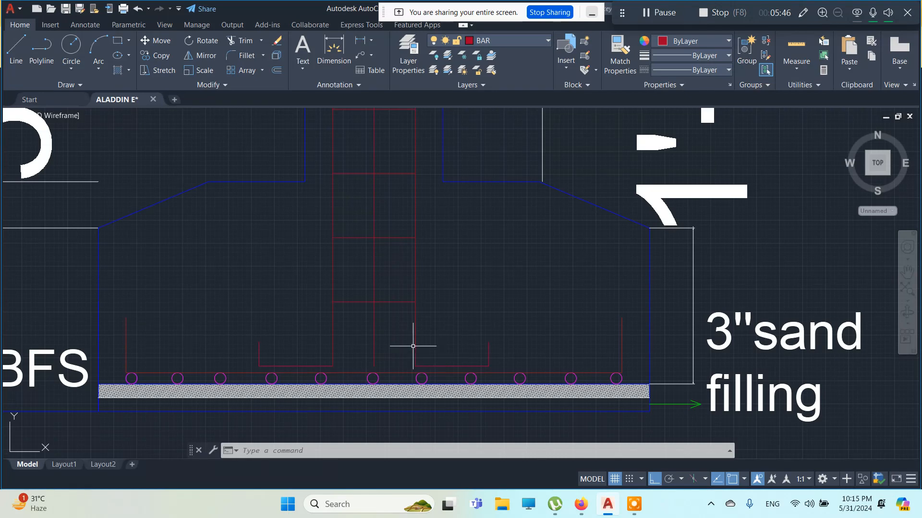
- Draw a 7' vertical line upward from the midpoint of the new footing's red bar line
{"action": "scroll", "coordinate": [360, 303], "scroll_direction": "down", "scroll_amount": 8}
{"action": "middle_click_drag", "start_coordinate": [364, 308], "coordinate": [309, 126]}
{"action": "scroll", "coordinate": [333, 270], "scroll_direction": "down", "scroll_amount": 6}
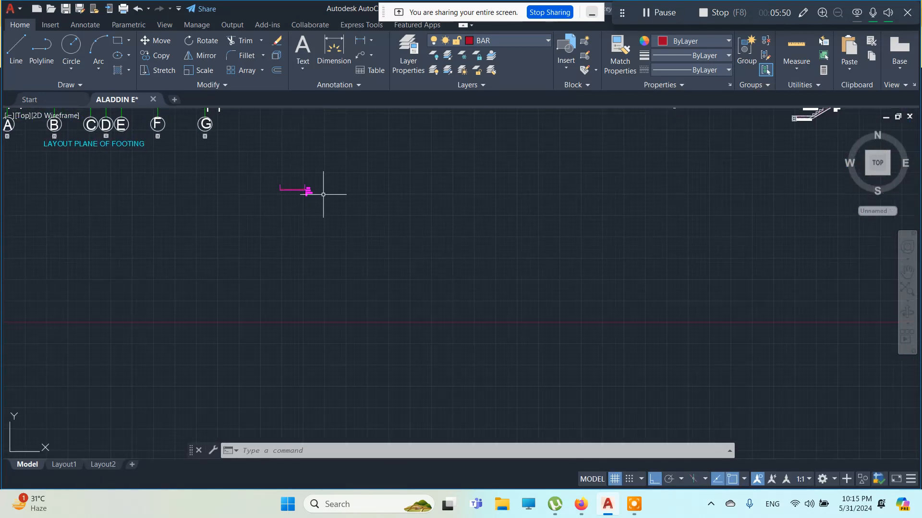
{"action": "scroll", "coordinate": [353, 287], "scroll_direction": "down", "scroll_amount": 2}
{"action": "scroll", "coordinate": [320, 228], "scroll_direction": "up", "scroll_amount": 8}
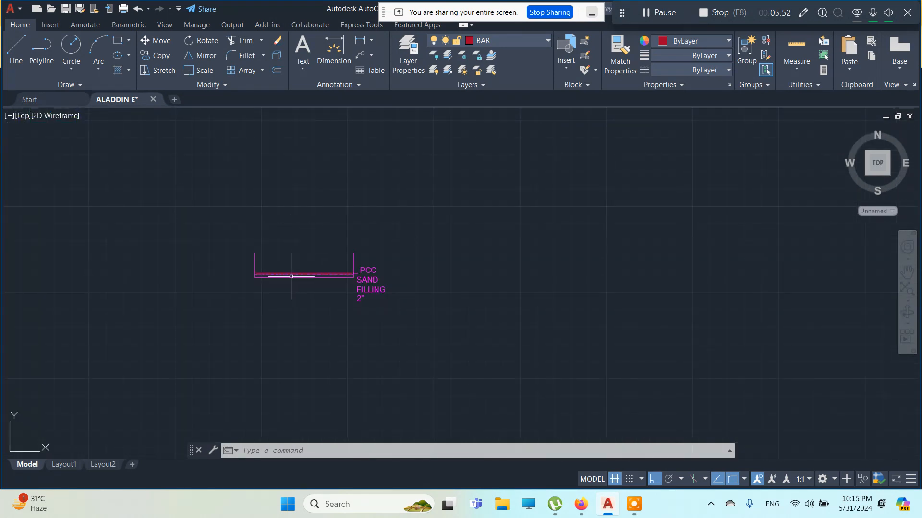
{"action": "scroll", "coordinate": [291, 276], "scroll_direction": "up", "scroll_amount": 5}
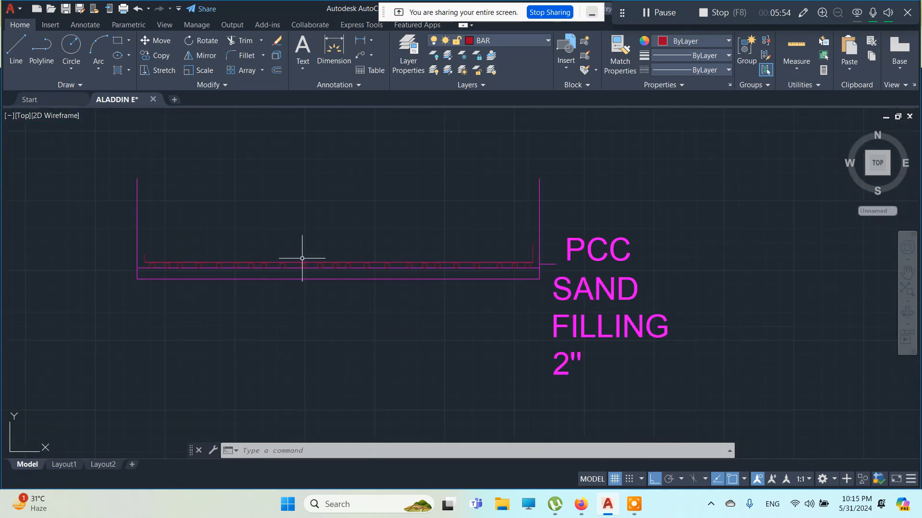
{"action": "scroll", "coordinate": [319, 249], "scroll_direction": "up", "scroll_amount": 4}
{"action": "scroll", "coordinate": [340, 284], "scroll_direction": "down", "scroll_amount": 4}
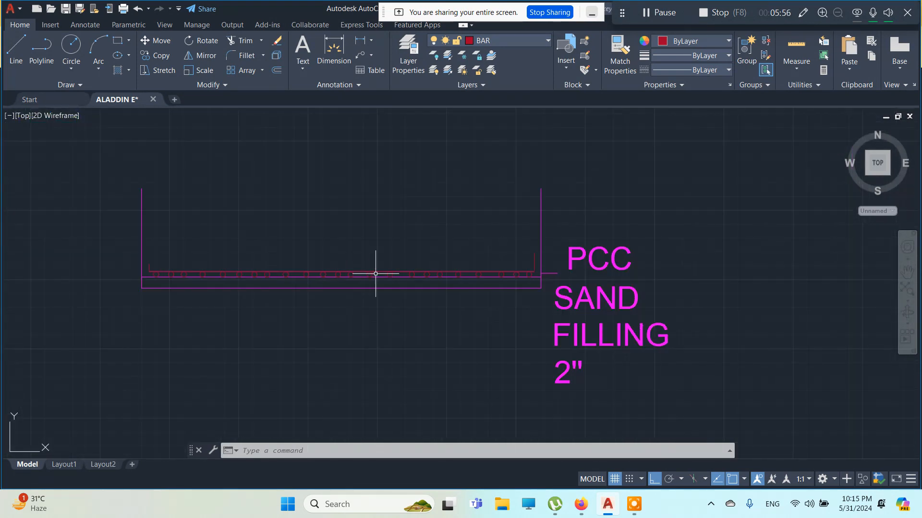
{"action": "left_click", "coordinate": [358, 270]}
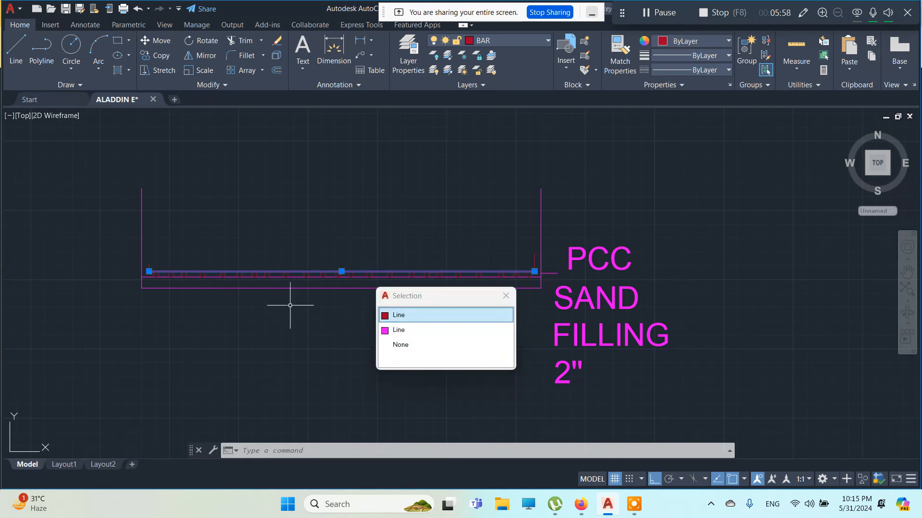
{"action": "type", "text": "l"}
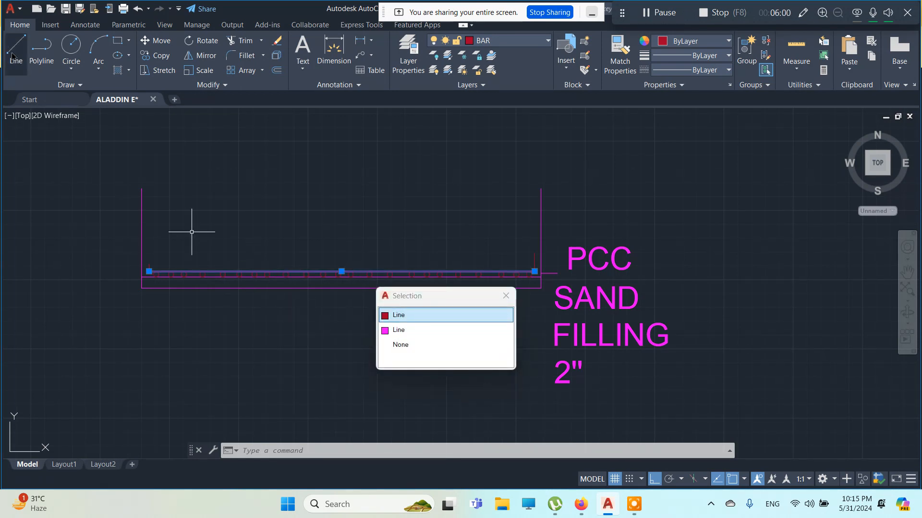
{"action": "key", "text": "Return"}
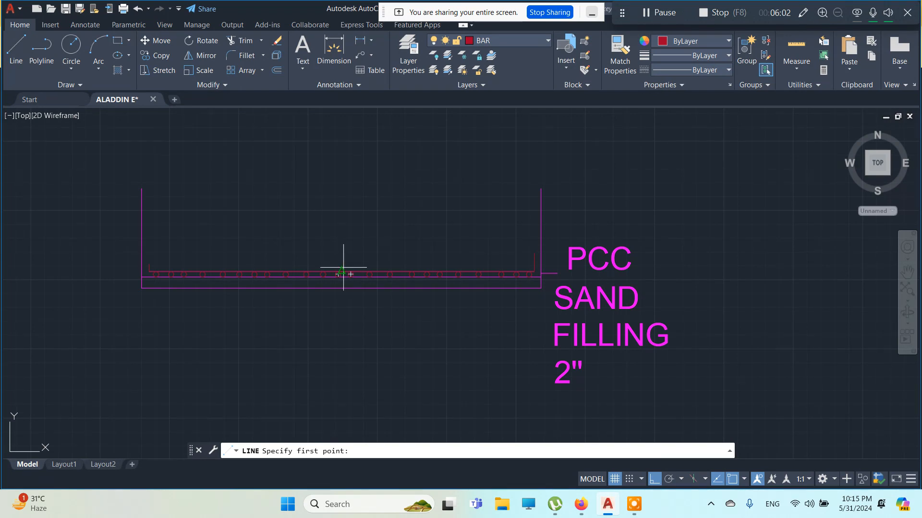
{"action": "left_click", "coordinate": [341, 272]}
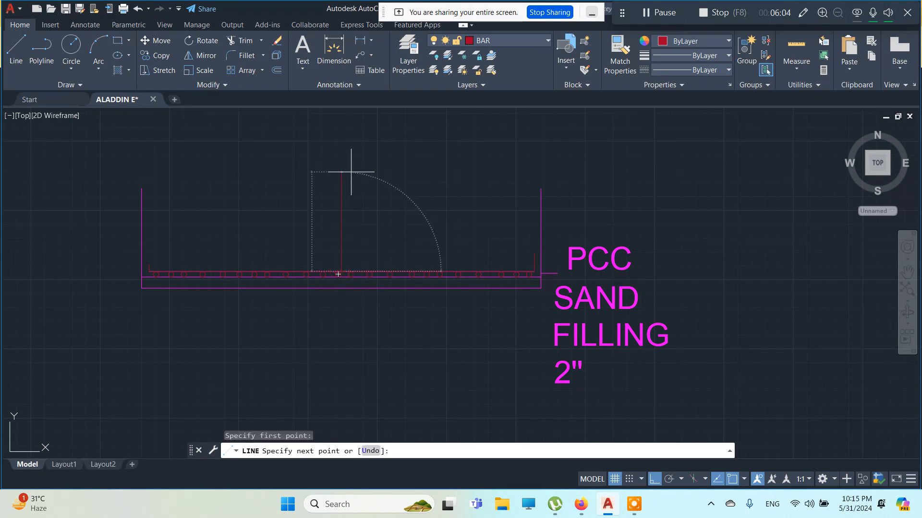
{"action": "middle_click_drag", "start_coordinate": [351, 171], "coordinate": [358, 425]}
{"action": "scroll", "coordinate": [376, 231], "scroll_direction": "down", "scroll_amount": 4}
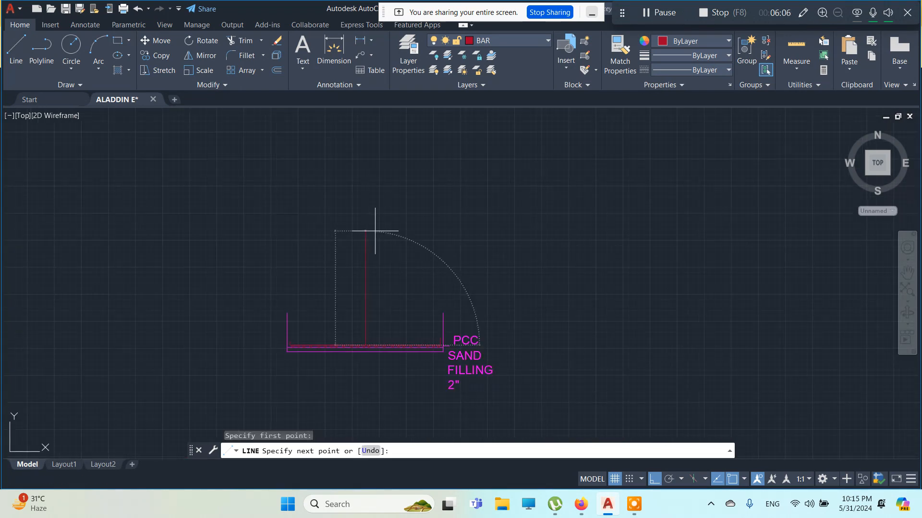
{"action": "middle_click_drag", "start_coordinate": [376, 231], "coordinate": [376, 225]}
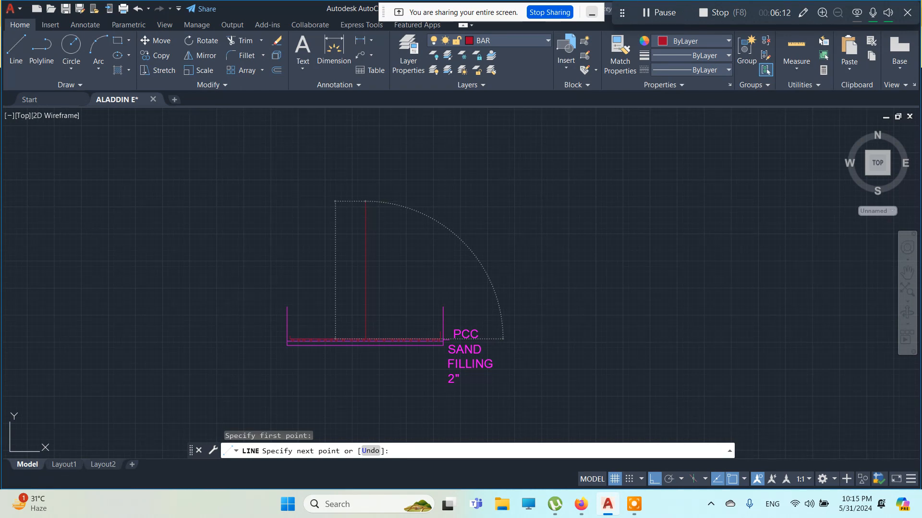
{"action": "type", "text": "7'"}
{"action": "key", "text": "Return"}
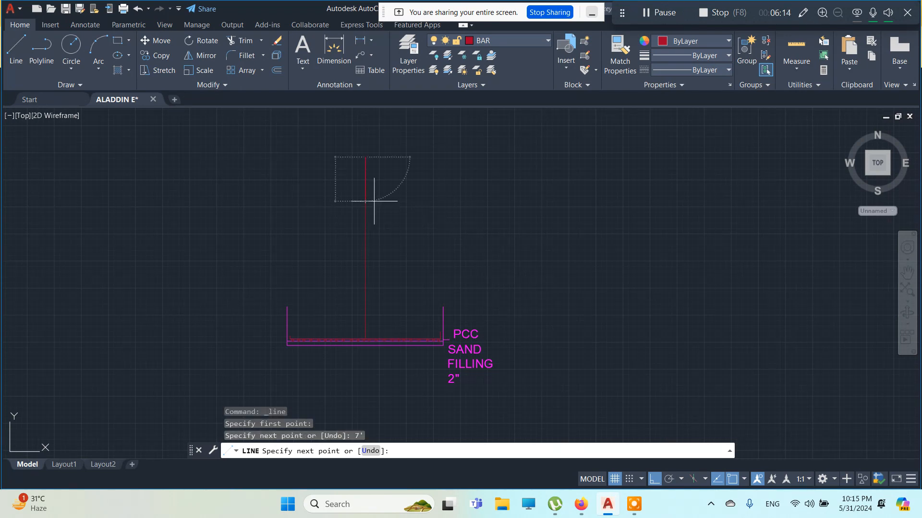
{"action": "key", "text": "Escape"}
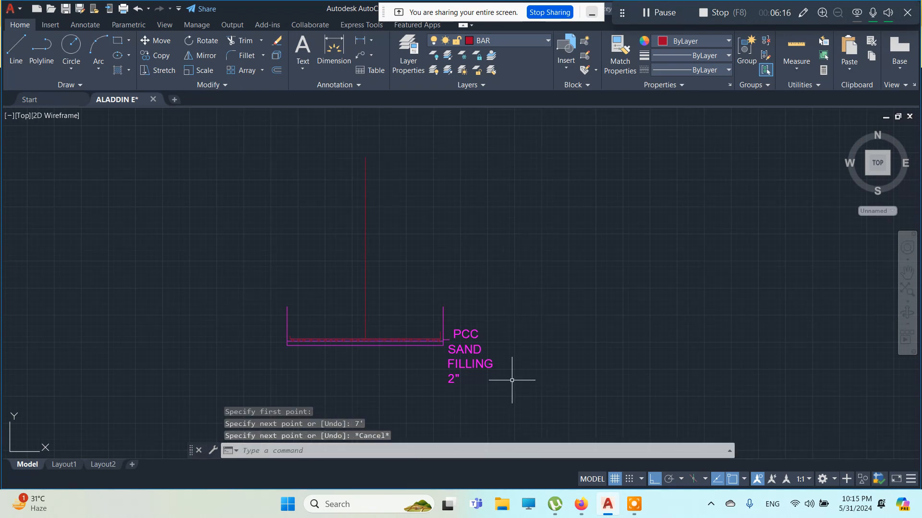
- Offset the central vertical bar line by 7.5 to both its left and right sides
{"action": "scroll", "coordinate": [417, 330], "scroll_direction": "up", "scroll_amount": 6}
{"action": "scroll", "coordinate": [407, 329], "scroll_direction": "down", "scroll_amount": 4}
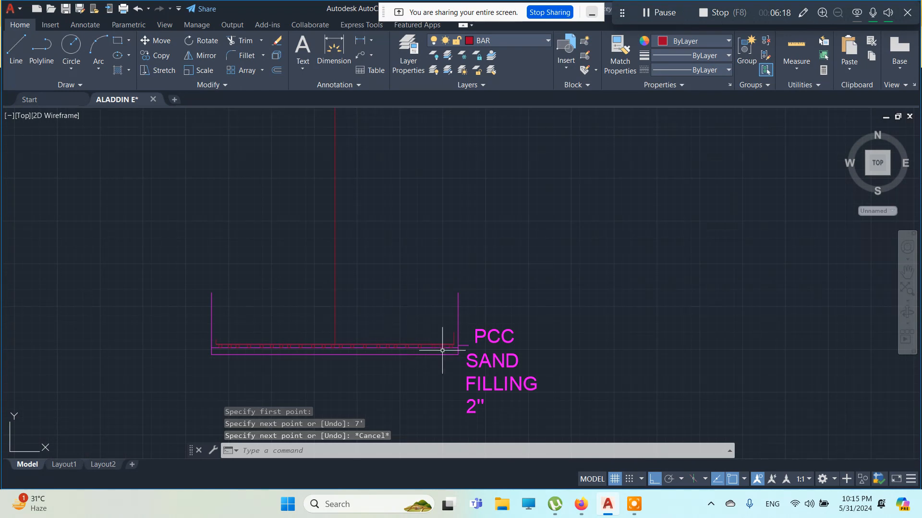
{"action": "key", "text": "Escape"}
{"action": "key", "text": "Escape"}
{"action": "scroll", "coordinate": [324, 345], "scroll_direction": "up", "scroll_amount": 4}
{"action": "key", "text": "Escape"}
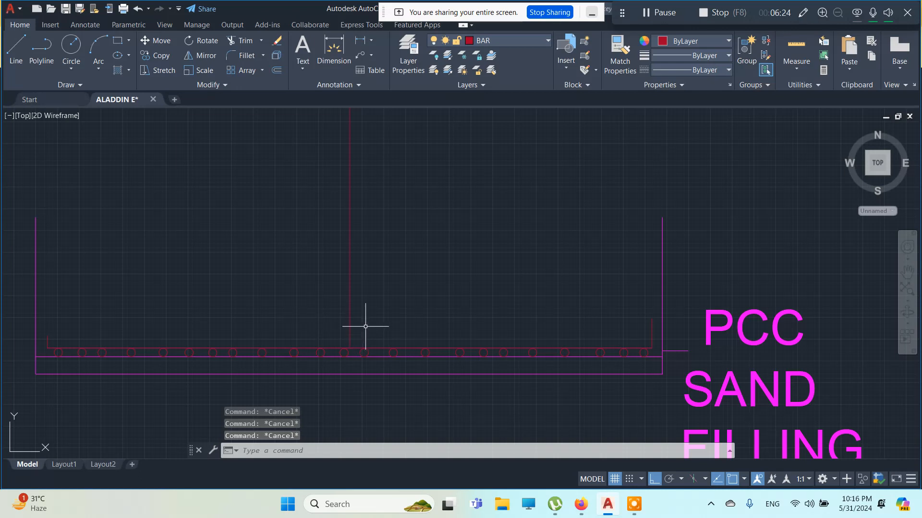
{"action": "left_click", "coordinate": [282, 76]}
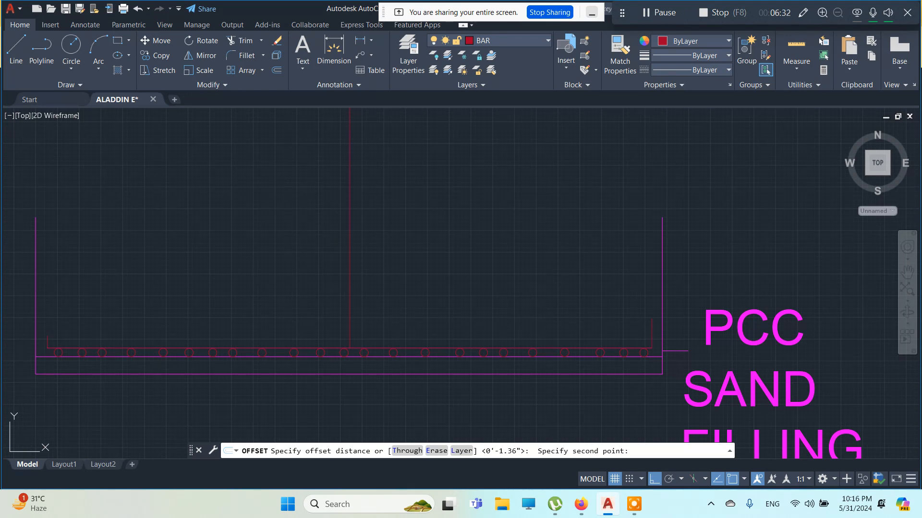
{"action": "type", "text": "7.5"}
{"action": "key", "text": "Return"}
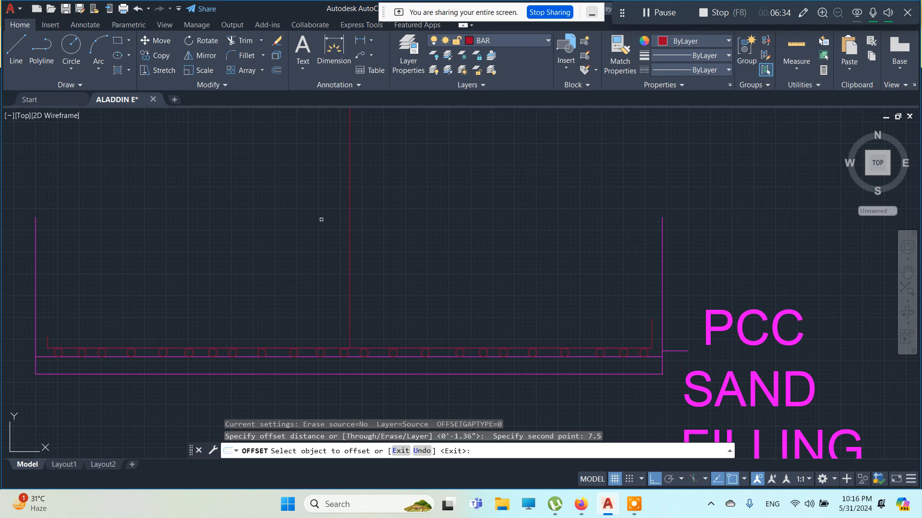
{"action": "left_click", "coordinate": [349, 202]}
{"action": "left_click", "coordinate": [332, 202]}
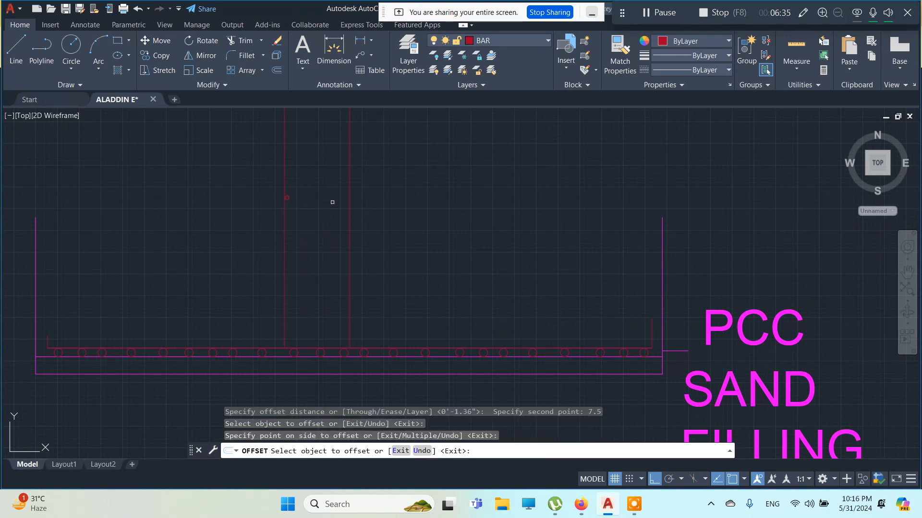
{"action": "left_click", "coordinate": [352, 218]}
{"action": "left_click", "coordinate": [370, 226]}
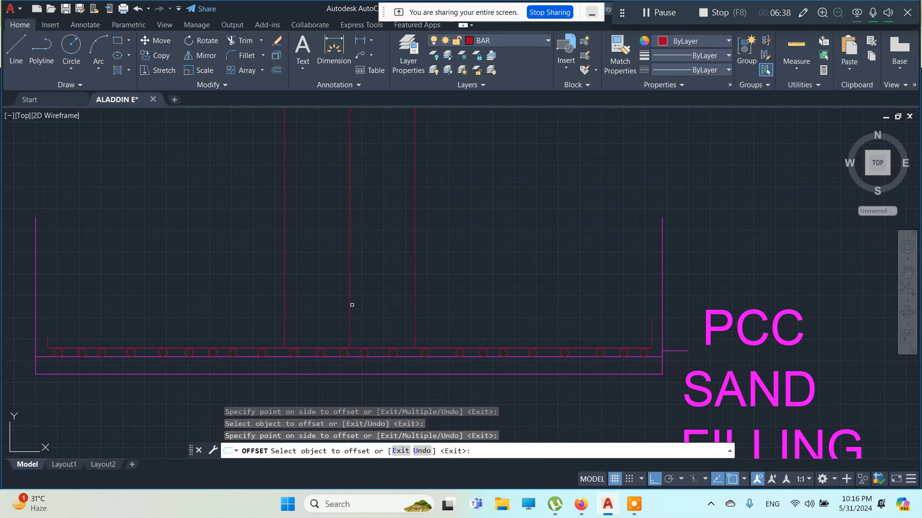
{"action": "key", "text": "Escape"}
{"action": "left_click", "coordinate": [349, 288]}
{"action": "right_click", "coordinate": [349, 288]}
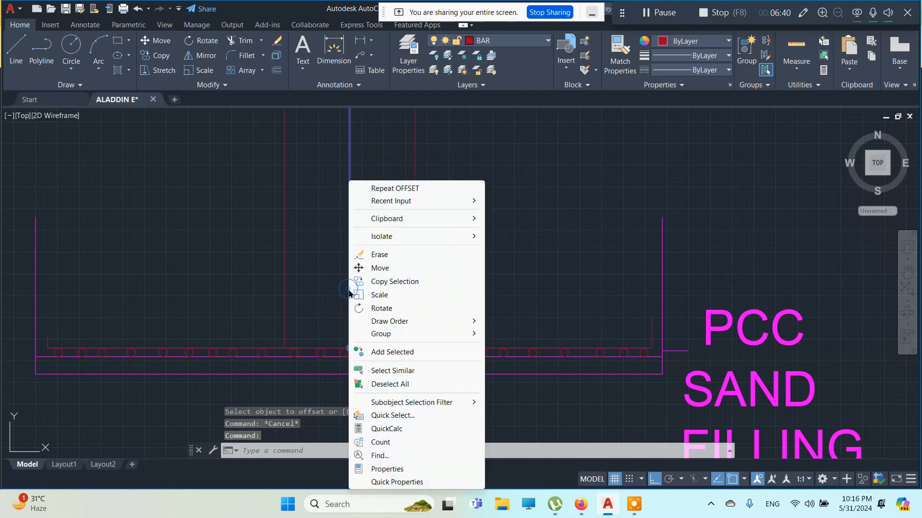
{"action": "key", "text": "Escape"}
{"action": "key", "text": "Escape"}
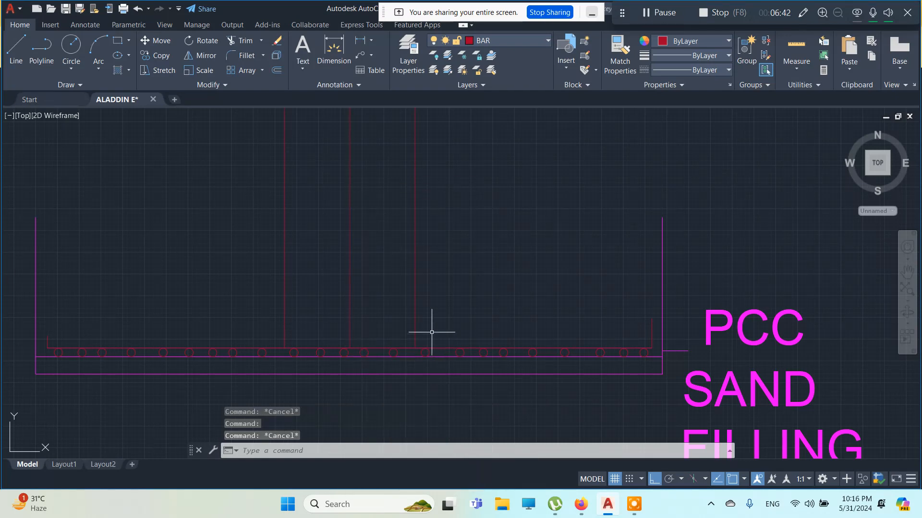
- Compare the new footing's three vertical column bars with the existing footing details elsewhere in the drawing
{"action": "scroll", "coordinate": [432, 309], "scroll_direction": "down", "scroll_amount": 6}
{"action": "middle_click_drag", "start_coordinate": [444, 214], "coordinate": [408, 430]}
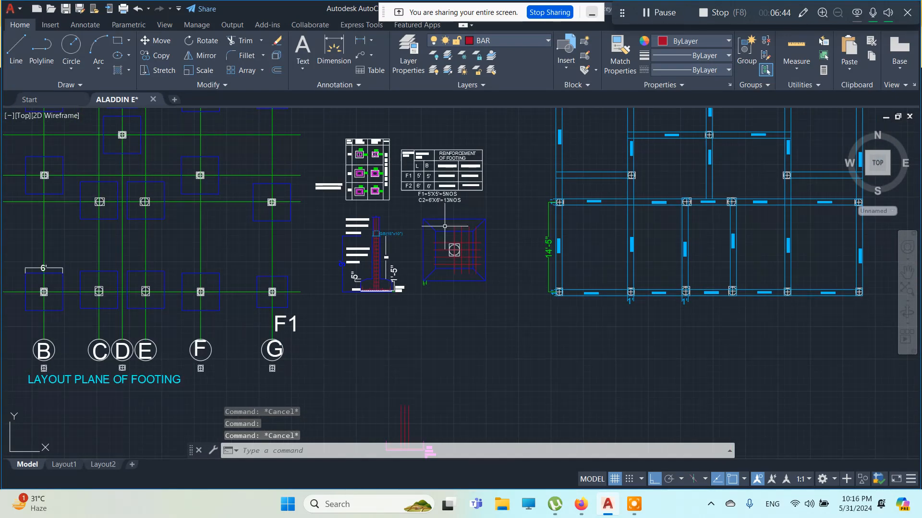
{"action": "scroll", "coordinate": [390, 244], "scroll_direction": "up", "scroll_amount": 6}
{"action": "scroll", "coordinate": [356, 345], "scroll_direction": "down", "scroll_amount": 6}
{"action": "middle_click_drag", "start_coordinate": [368, 354], "coordinate": [270, 98]}
{"action": "scroll", "coordinate": [283, 284], "scroll_direction": "up", "scroll_amount": 6}
{"action": "middle_click_drag", "start_coordinate": [267, 222], "coordinate": [261, 370]}
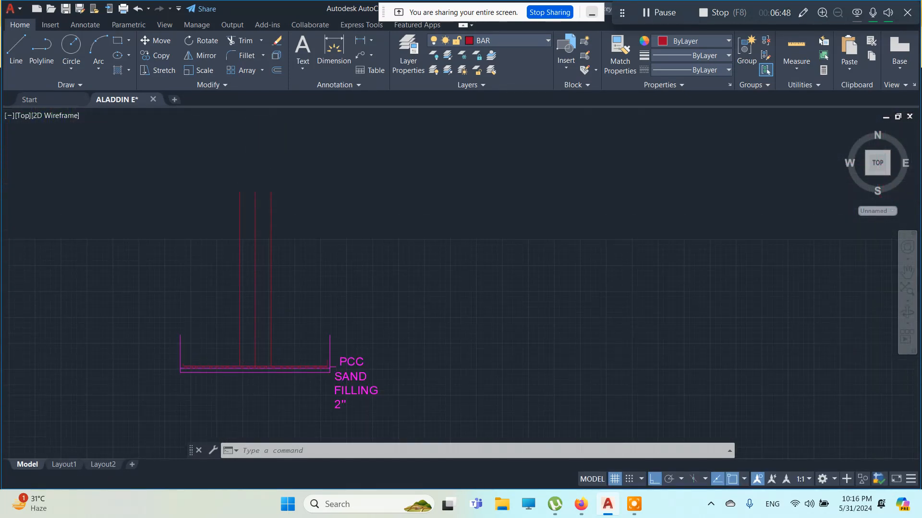
{"action": "scroll", "coordinate": [259, 369], "scroll_direction": "up", "scroll_amount": 4}
{"action": "middle_click_drag", "start_coordinate": [300, 333], "coordinate": [343, 290]}
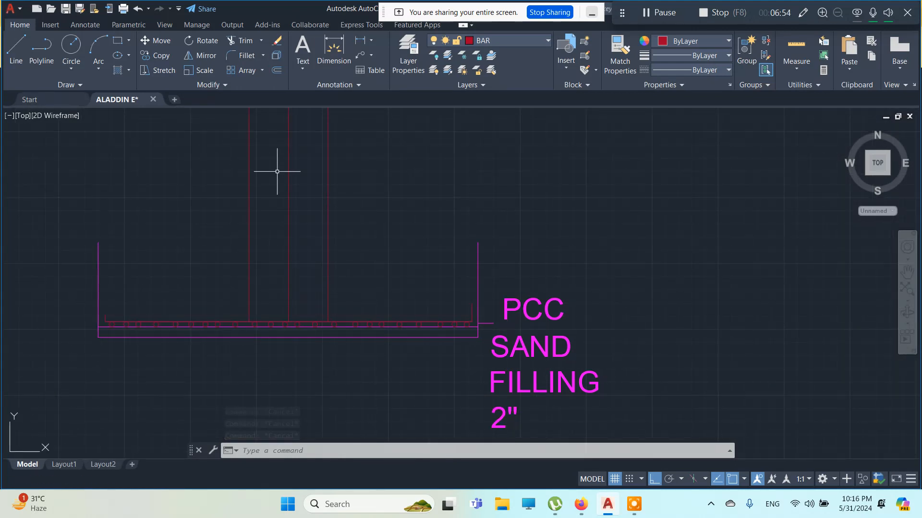
{"action": "key", "text": "Escape"}
{"action": "scroll", "coordinate": [359, 262], "scroll_direction": "down", "scroll_amount": 3}
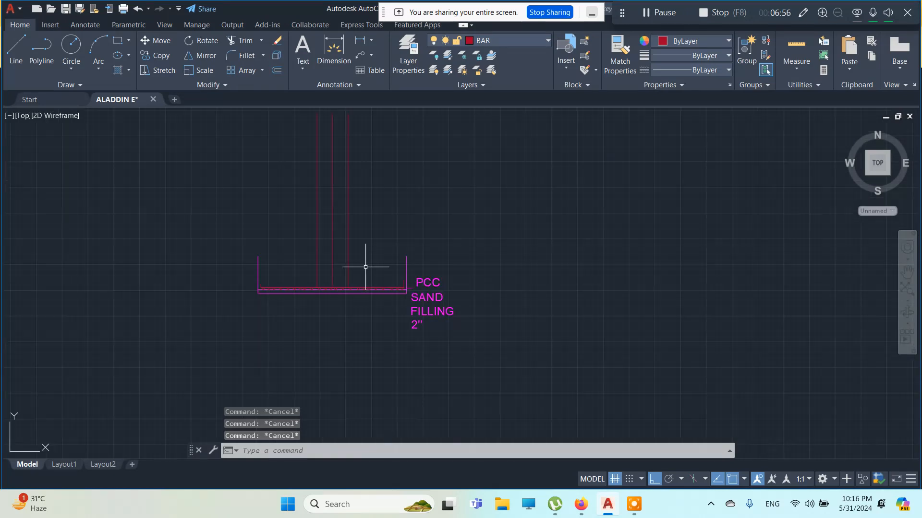
{"action": "middle_click_drag", "start_coordinate": [393, 183], "coordinate": [398, 345]}
{"action": "scroll", "coordinate": [358, 212], "scroll_direction": "down", "scroll_amount": 2}
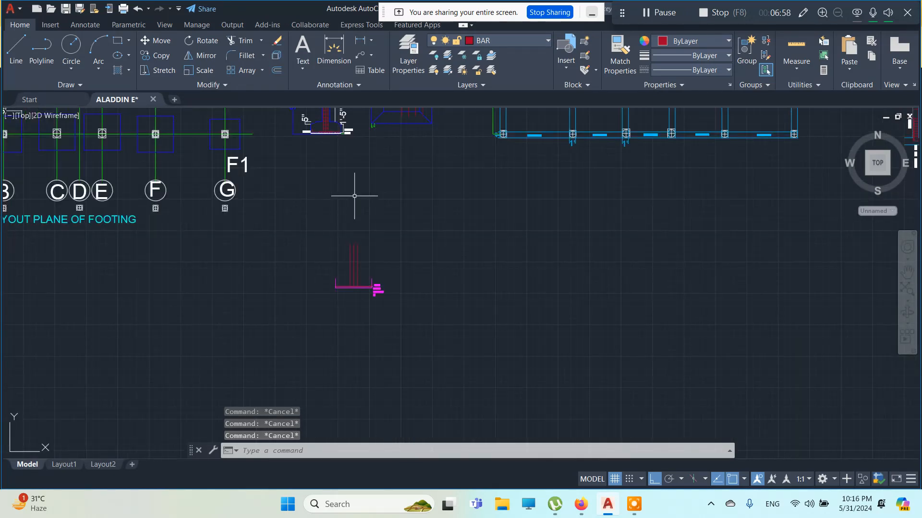
- Examine the horizontal column ties and the tie spacing and clear cover notes in the existing footing section
{"action": "middle_click_drag", "start_coordinate": [356, 196], "coordinate": [366, 345]}
{"action": "scroll", "coordinate": [322, 238], "scroll_direction": "up", "scroll_amount": 3}
{"action": "scroll", "coordinate": [321, 239], "scroll_direction": "up", "scroll_amount": 1}
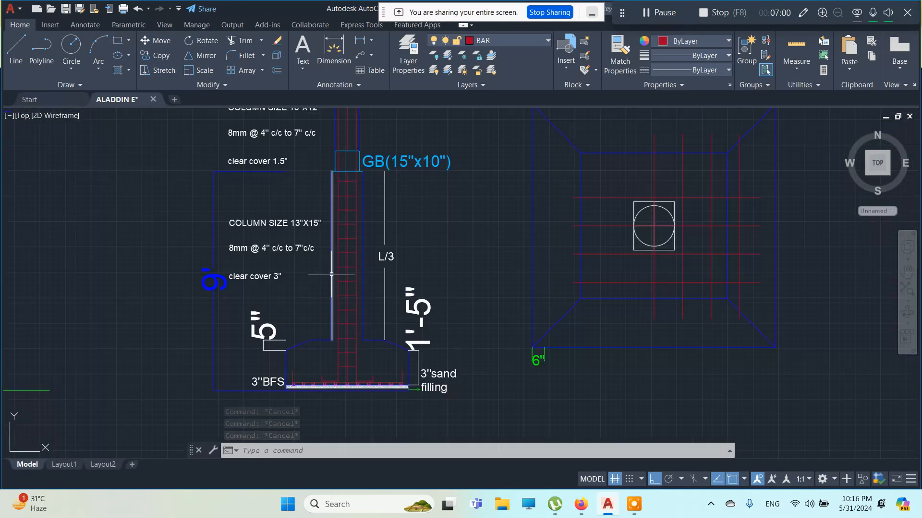
{"action": "scroll", "coordinate": [369, 325], "scroll_direction": "up", "scroll_amount": 2}
{"action": "scroll", "coordinate": [373, 326], "scroll_direction": "down", "scroll_amount": 1}
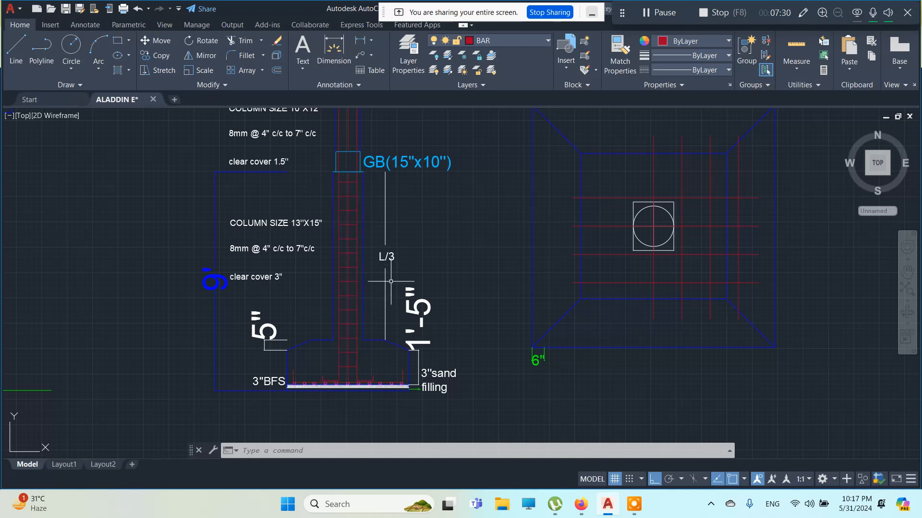
{"action": "scroll", "coordinate": [390, 283], "scroll_direction": "down", "scroll_amount": 3}
{"action": "scroll", "coordinate": [411, 325], "scroll_direction": "down", "scroll_amount": 4}
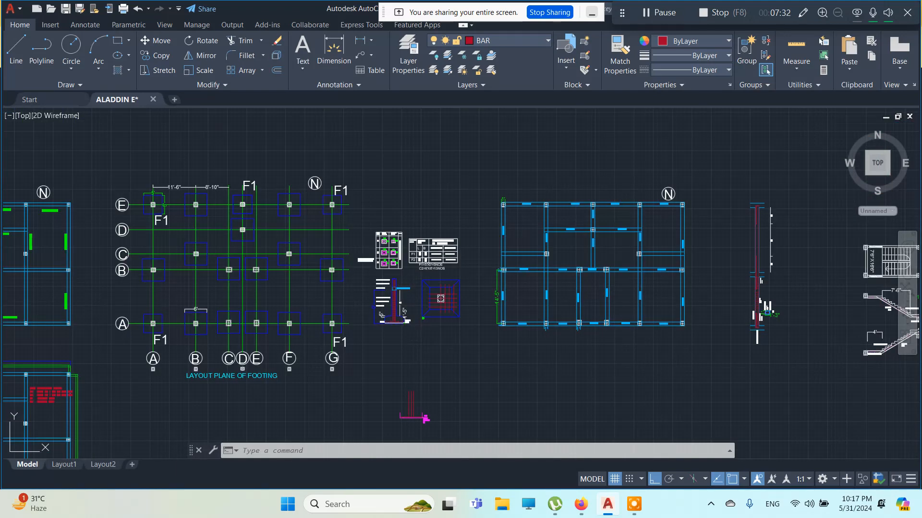
{"action": "middle_click_drag", "start_coordinate": [411, 324], "coordinate": [407, 260]}
{"action": "scroll", "coordinate": [422, 354], "scroll_direction": "up", "scroll_amount": 8}
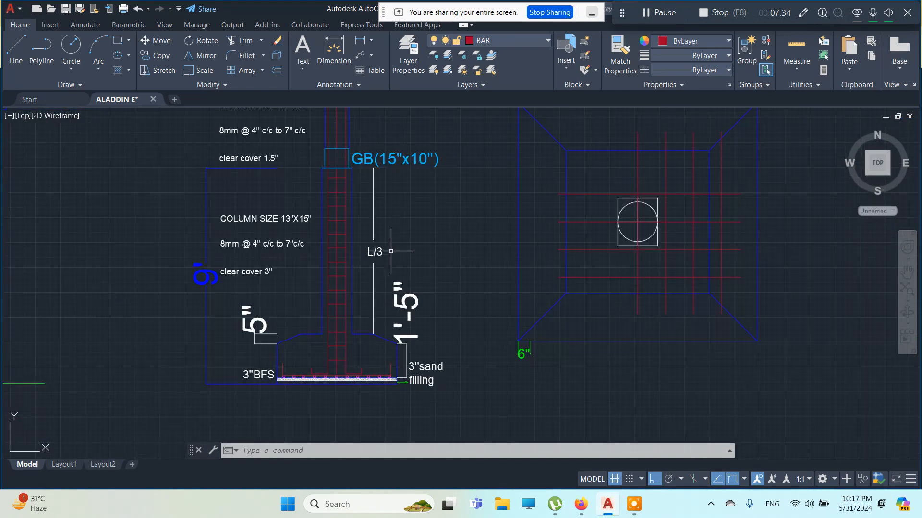
{"action": "scroll", "coordinate": [432, 353], "scroll_direction": "down", "scroll_amount": 6}
{"action": "middle_click_drag", "start_coordinate": [441, 422], "coordinate": [412, 312]}
{"action": "scroll", "coordinate": [370, 370], "scroll_direction": "up", "scroll_amount": 8}
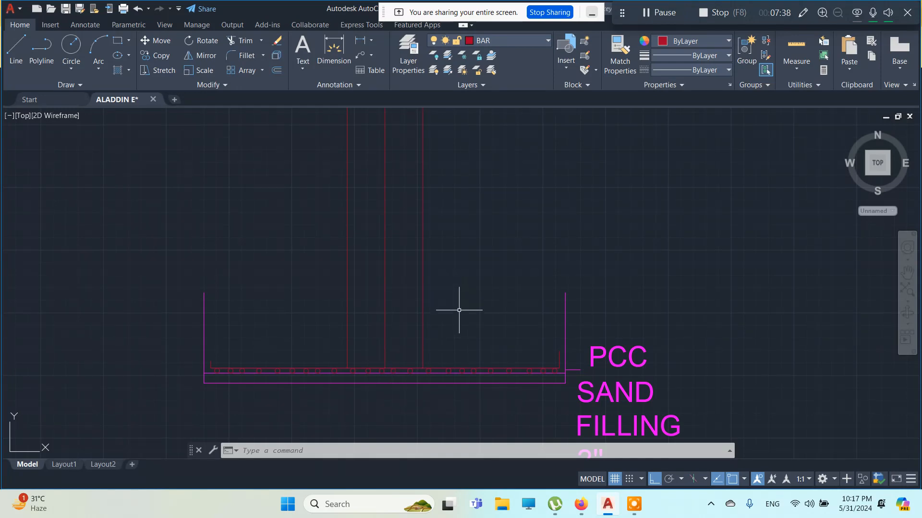
{"action": "scroll", "coordinate": [431, 316], "scroll_direction": "down", "scroll_amount": 5}
{"action": "middle_click_drag", "start_coordinate": [449, 231], "coordinate": [449, 424]}
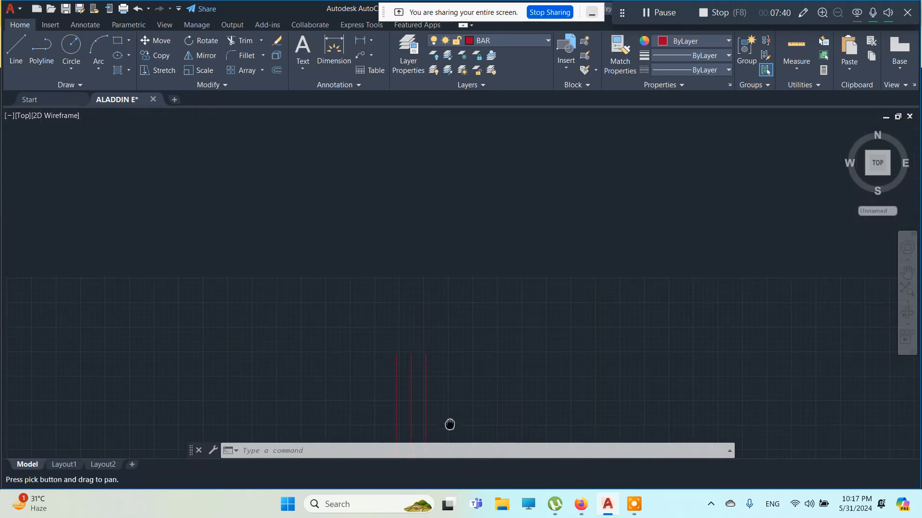
{"action": "scroll", "coordinate": [369, 214], "scroll_direction": "down", "scroll_amount": 5}
{"action": "middle_click_drag", "start_coordinate": [365, 169], "coordinate": [369, 333]}
{"action": "scroll", "coordinate": [350, 260], "scroll_direction": "up", "scroll_amount": 4}
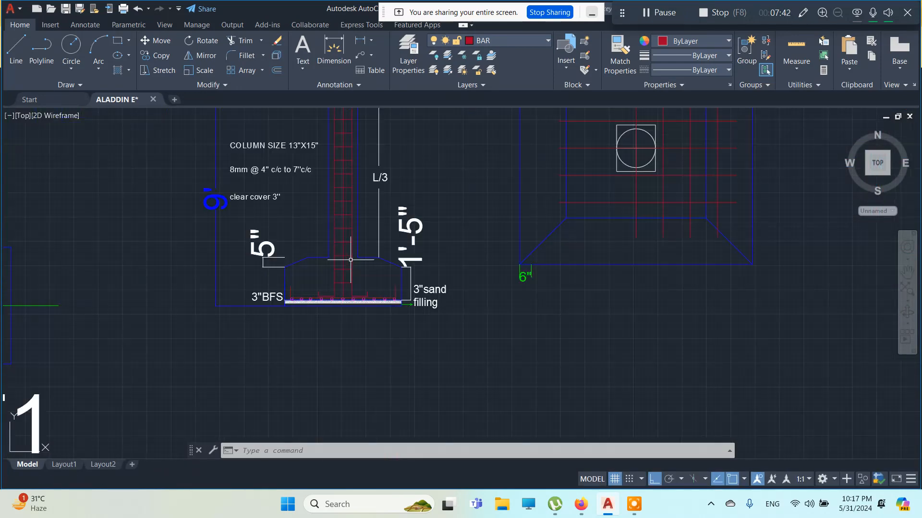
{"action": "scroll", "coordinate": [346, 344], "scroll_direction": "down", "scroll_amount": 5}
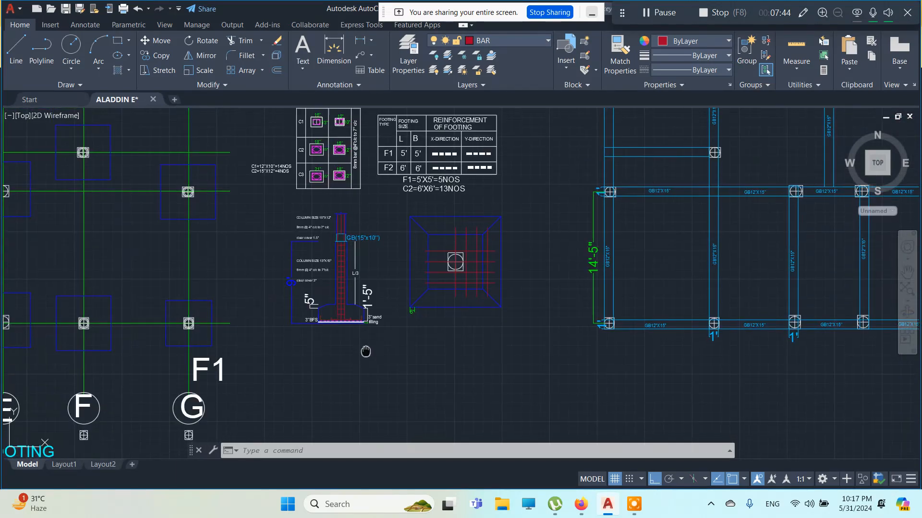
- Draw a horizontal tie line near the top of the new footing's column bars, from the left bar to the right bar
{"action": "middle_click_drag", "start_coordinate": [360, 349], "coordinate": [318, 188]}
{"action": "scroll", "coordinate": [332, 363], "scroll_direction": "up", "scroll_amount": 4}
{"action": "middle_click_drag", "start_coordinate": [329, 354], "coordinate": [310, 276]}
{"action": "key", "text": "Escape"}
{"action": "key", "text": "Escape"}
{"action": "scroll", "coordinate": [304, 235], "scroll_direction": "up", "scroll_amount": 4}
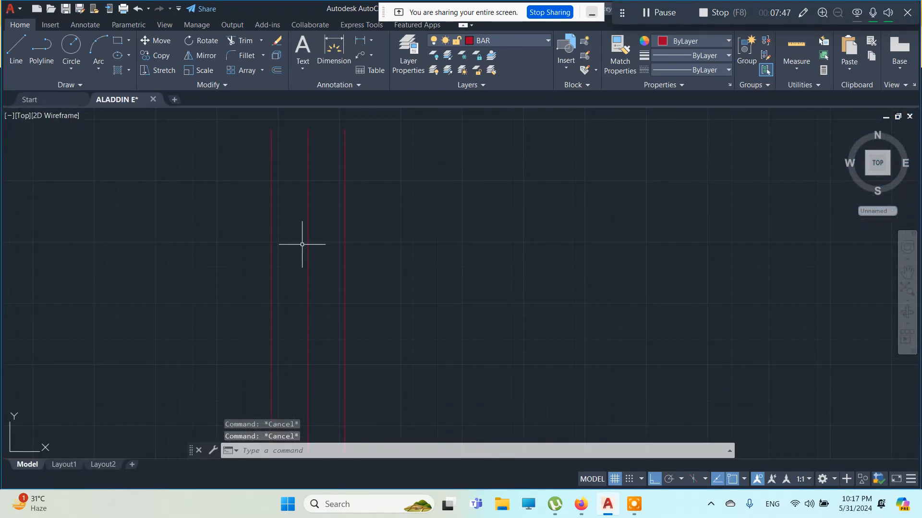
{"action": "left_click", "coordinate": [23, 52]}
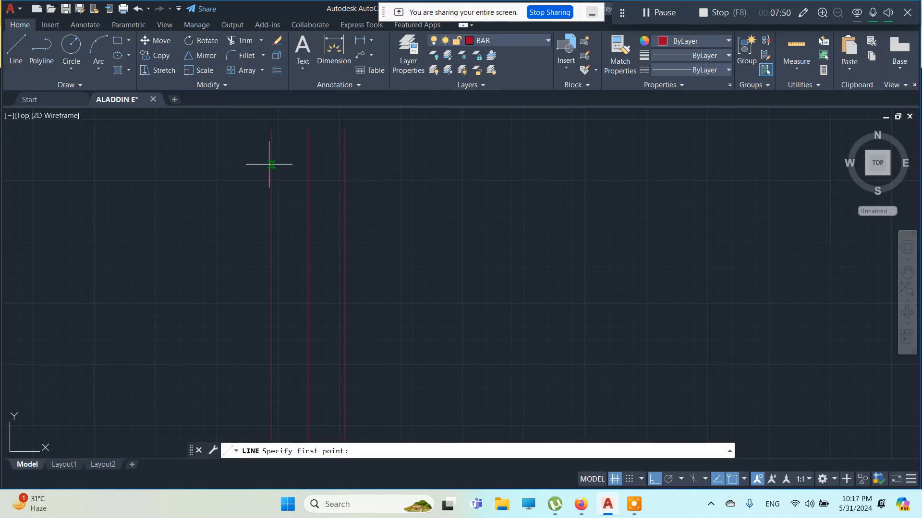
{"action": "left_click", "coordinate": [272, 158]}
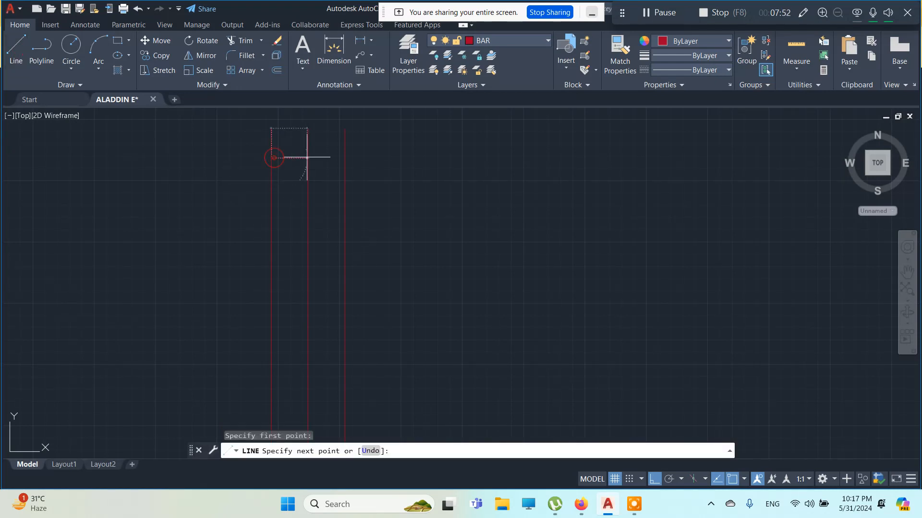
{"action": "left_click", "coordinate": [344, 158]}
{"action": "key", "text": "Escape"}
{"action": "scroll", "coordinate": [432, 249], "scroll_direction": "down", "scroll_amount": 4}
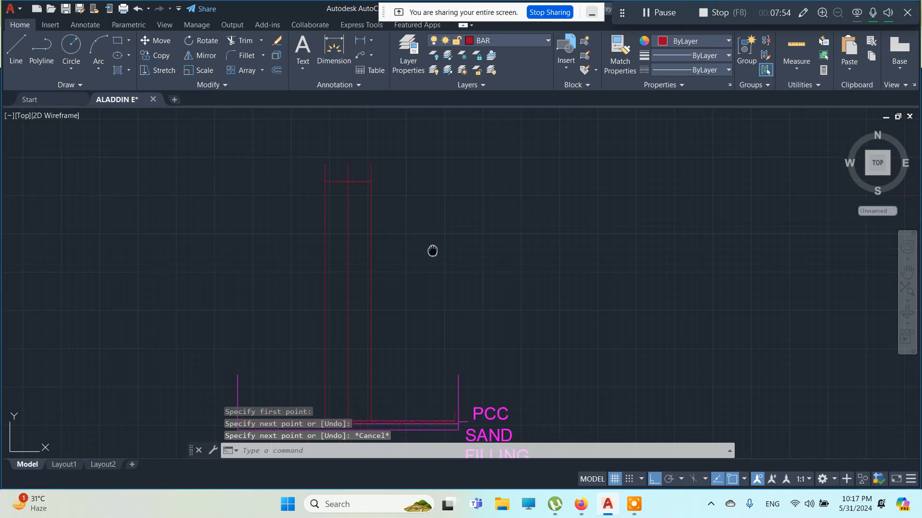
{"action": "key", "text": "Escape"}
{"action": "key", "text": "Escape"}
{"action": "key", "text": "Escape"}
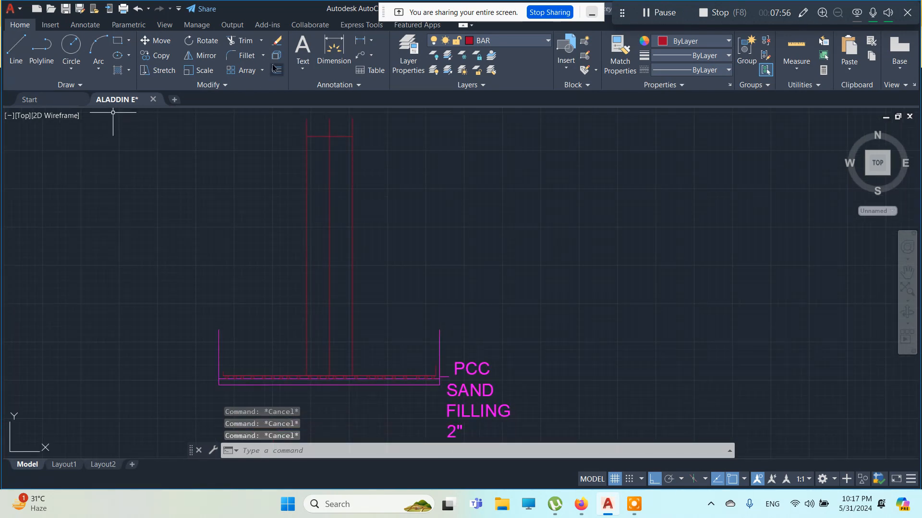
{"action": "left_click", "coordinate": [277, 71]}
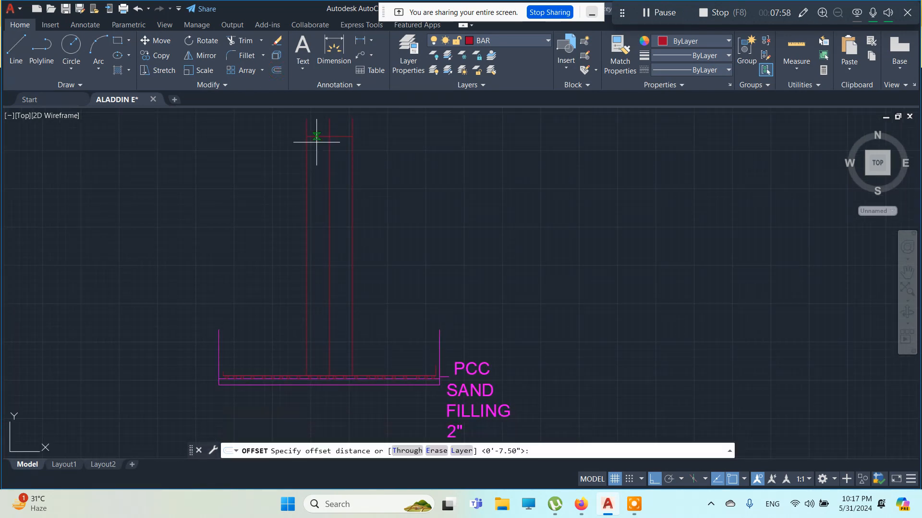
{"action": "left_click", "coordinate": [353, 137]}
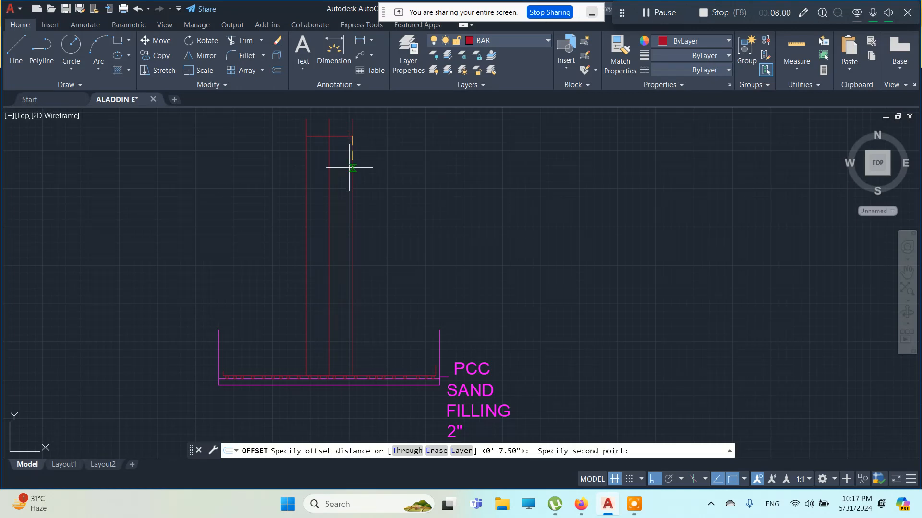
{"action": "key", "text": "Escape"}
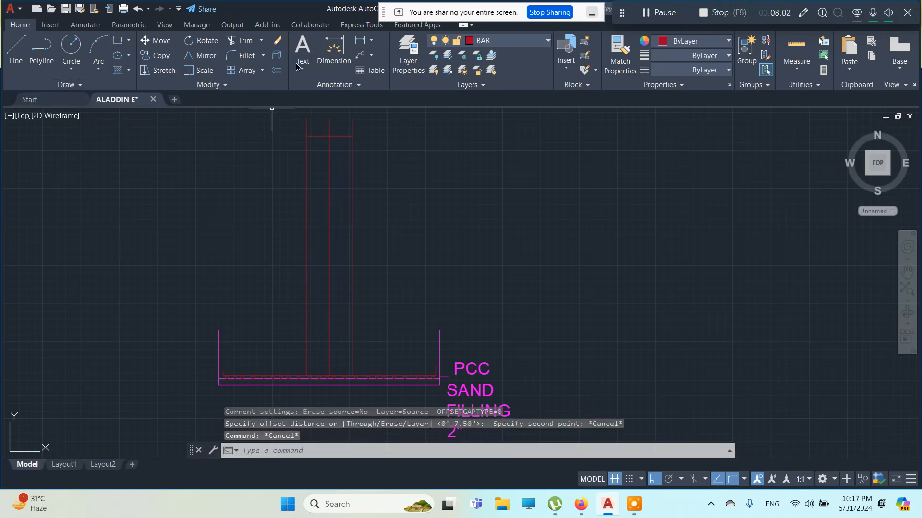
- Offset the top tie line downward by 5" repeatedly, each time from the newest copy, adding thirteen ties down the new footing's column bars
{"action": "left_click", "coordinate": [277, 71]}
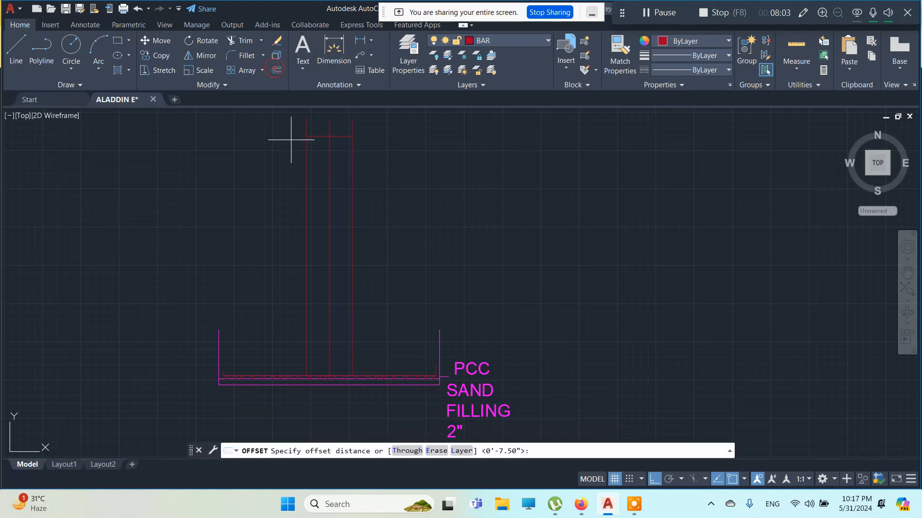
{"action": "left_click", "coordinate": [342, 138]}
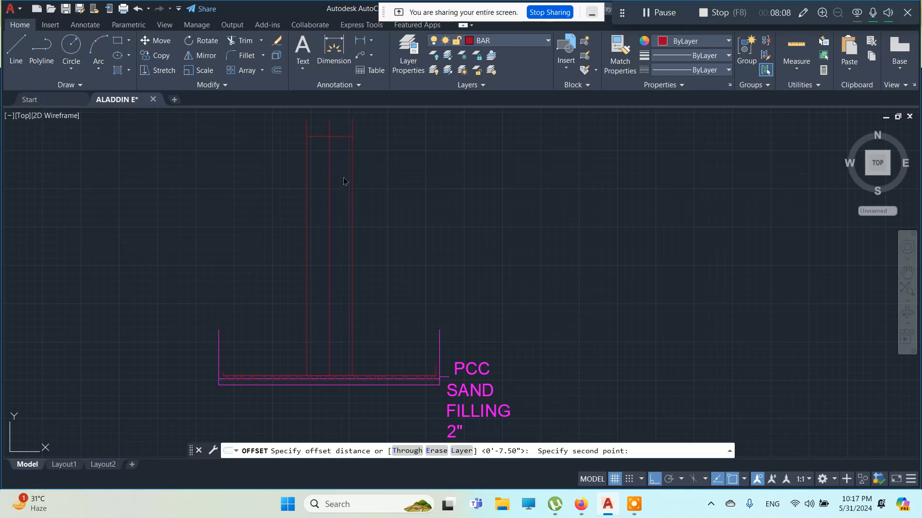
{"action": "type", "text": "5"}
{"action": "key", "text": "Return"}
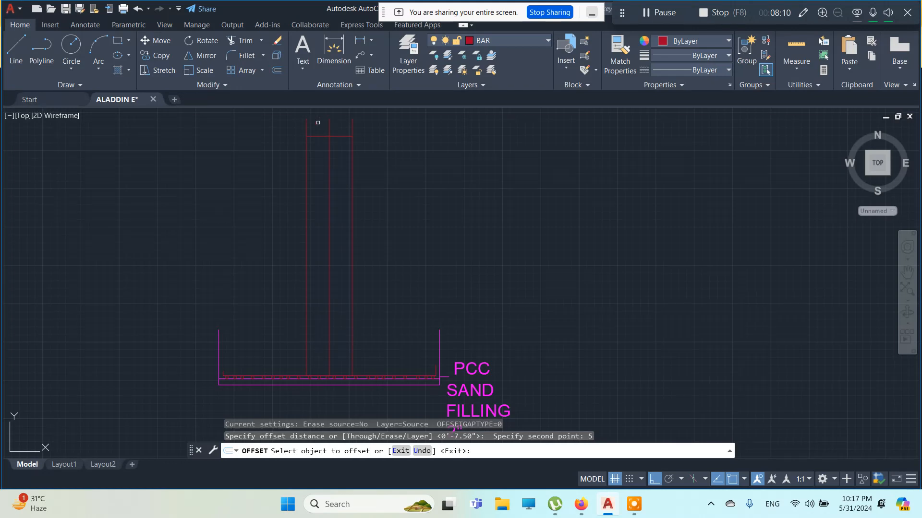
{"action": "left_click", "coordinate": [347, 137]}
{"action": "left_click", "coordinate": [335, 149]}
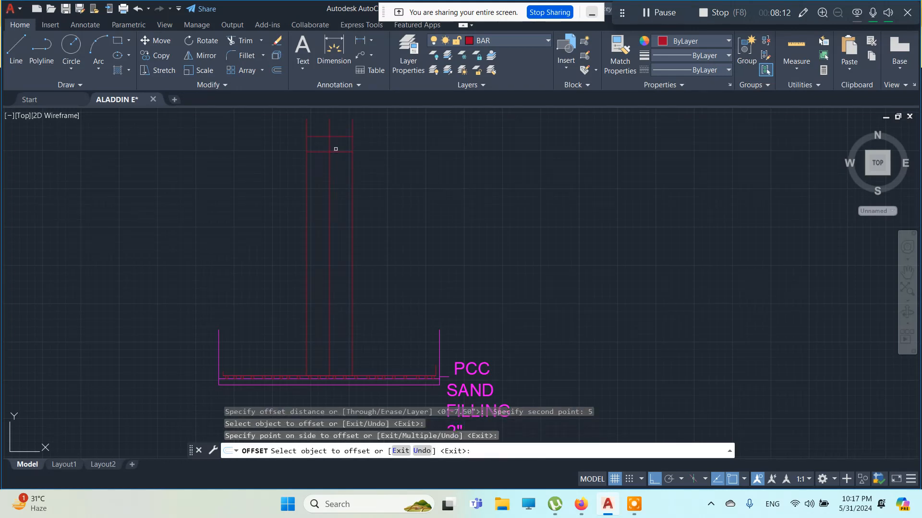
{"action": "left_click", "coordinate": [336, 152]}
{"action": "left_click", "coordinate": [337, 173]}
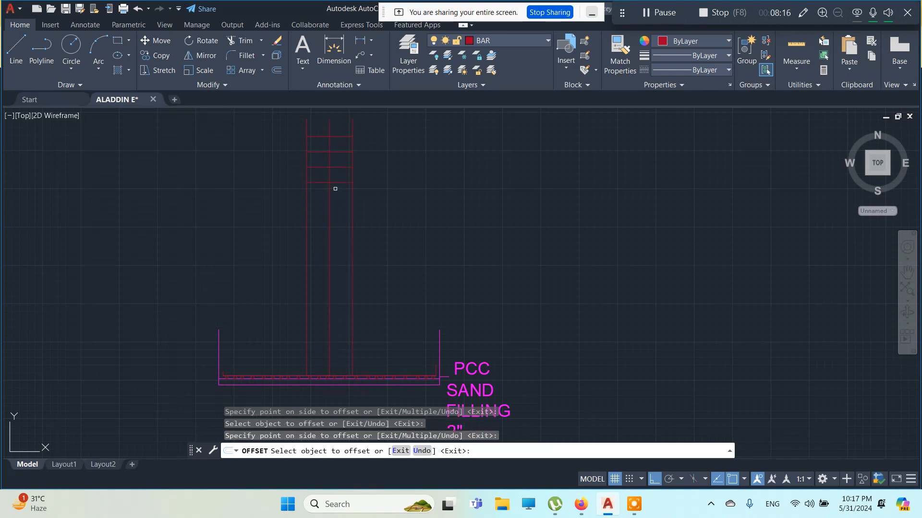
{"action": "left_click", "coordinate": [343, 182]}
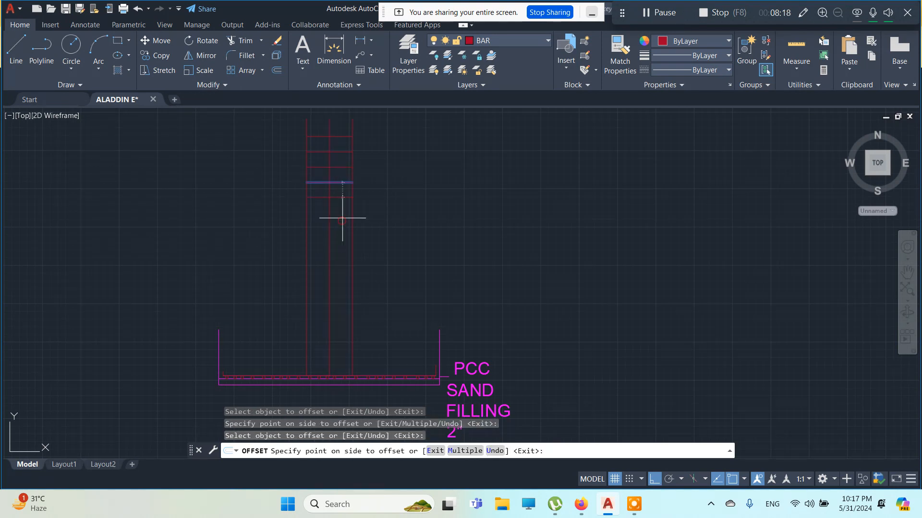
{"action": "left_click", "coordinate": [340, 211]}
{"action": "left_click", "coordinate": [343, 202]}
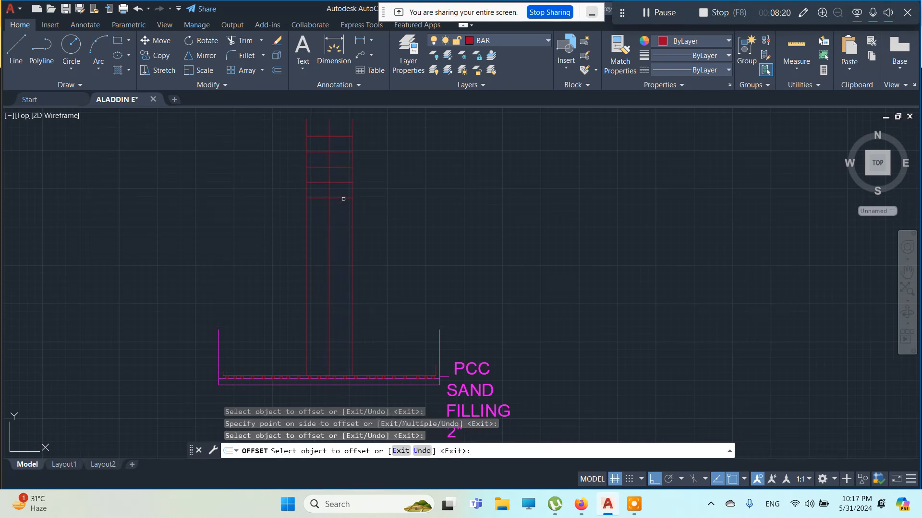
{"action": "left_click", "coordinate": [343, 198]}
{"action": "left_click", "coordinate": [339, 221]}
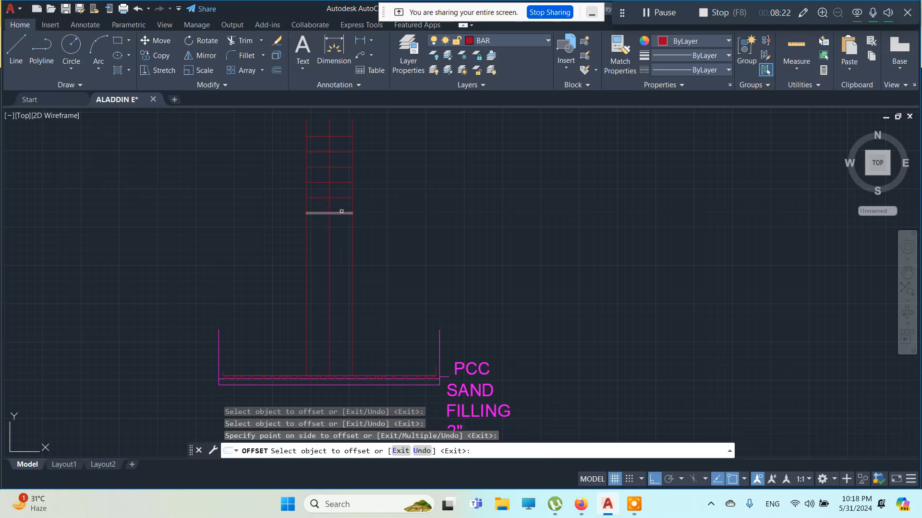
{"action": "left_click", "coordinate": [342, 213]}
{"action": "left_click", "coordinate": [336, 233]}
{"action": "left_click", "coordinate": [346, 229]}
{"action": "left_click", "coordinate": [339, 257]}
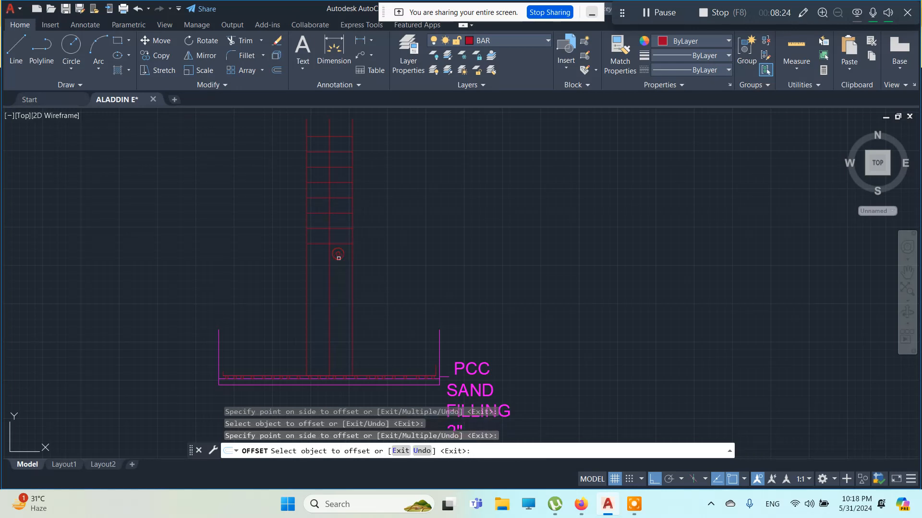
{"action": "left_click", "coordinate": [339, 244]}
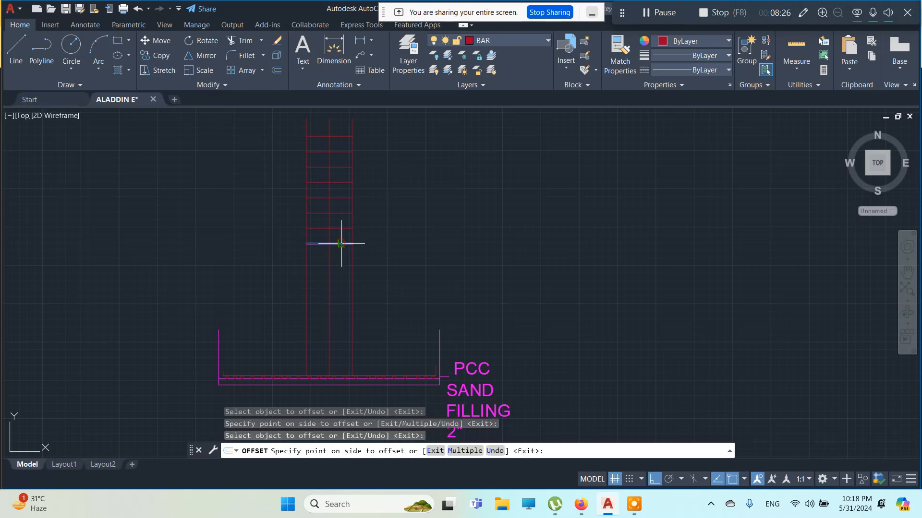
{"action": "left_click", "coordinate": [337, 296]}
{"action": "left_click", "coordinate": [346, 259]}
{"action": "left_click", "coordinate": [337, 298]}
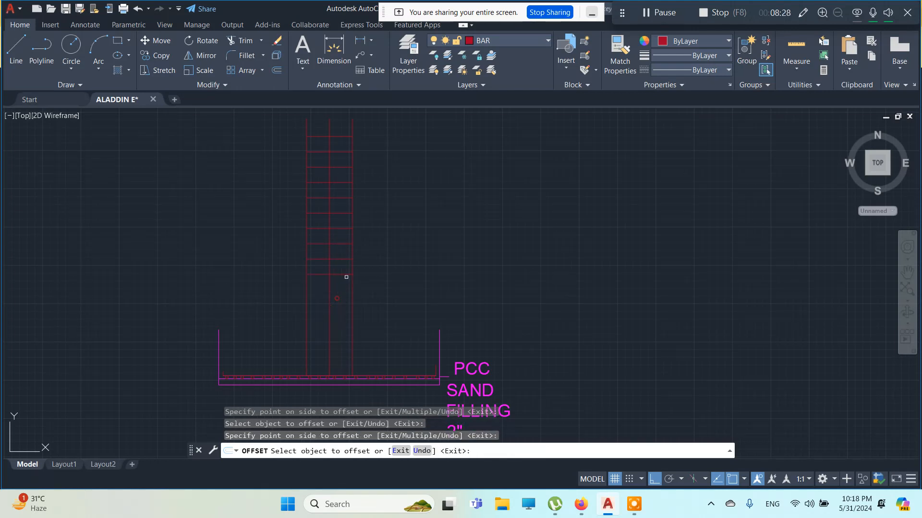
{"action": "left_click", "coordinate": [343, 273]}
{"action": "left_click", "coordinate": [341, 274]}
{"action": "left_click", "coordinate": [334, 307]}
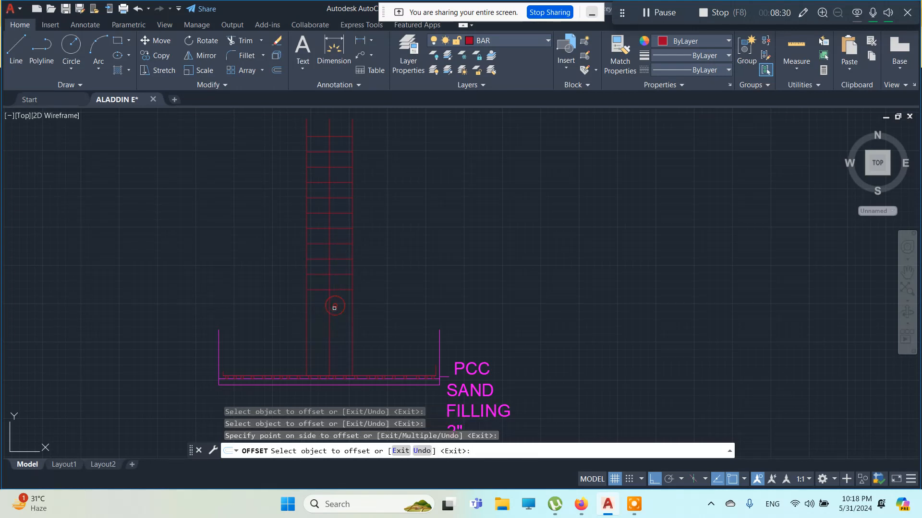
{"action": "left_click", "coordinate": [343, 291]}
{"action": "left_click", "coordinate": [348, 315]}
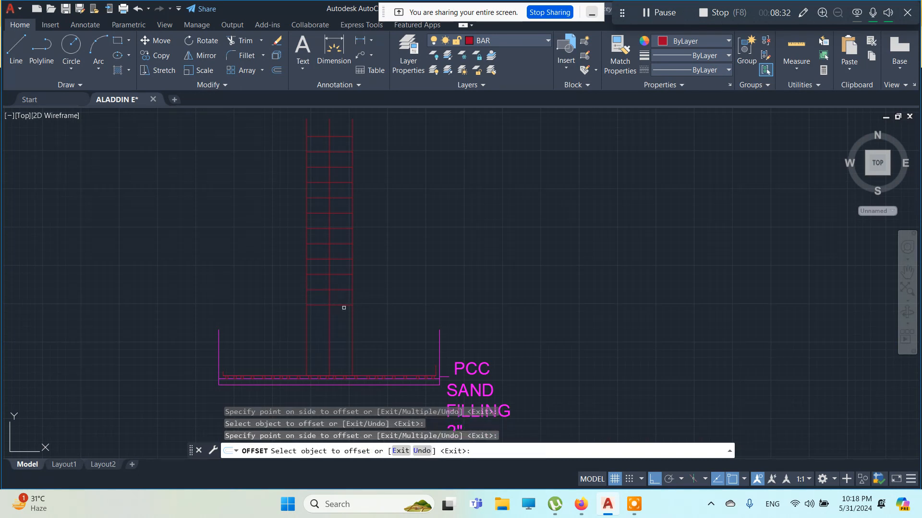
{"action": "left_click", "coordinate": [341, 307]}
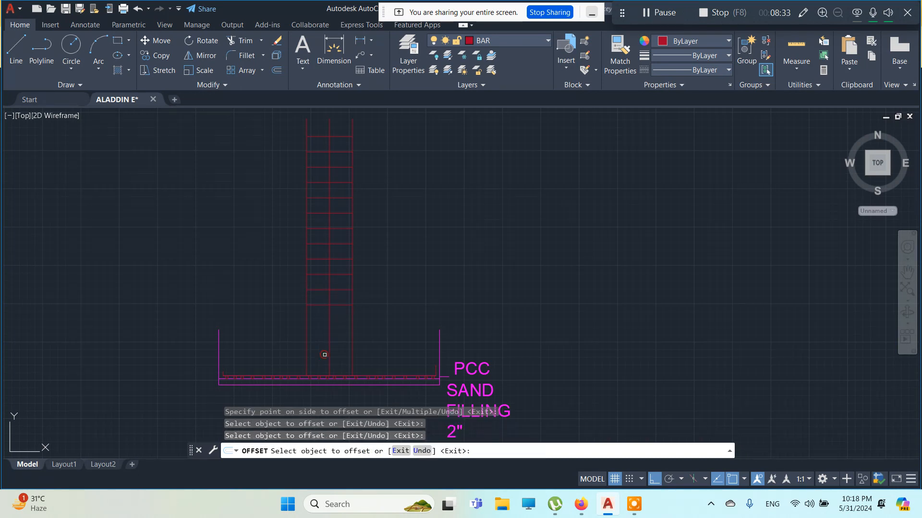
{"action": "left_click", "coordinate": [343, 305]}
{"action": "left_click", "coordinate": [325, 336]}
{"action": "left_click", "coordinate": [341, 321]}
{"action": "left_click", "coordinate": [339, 347]}
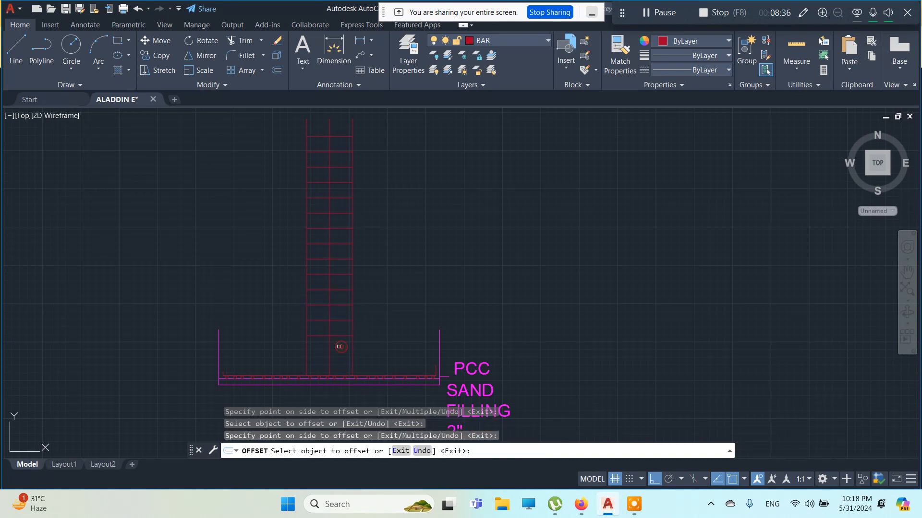
{"action": "key", "text": "Escape"}
{"action": "key", "text": "Escape"}
{"action": "key", "text": "Escape"}
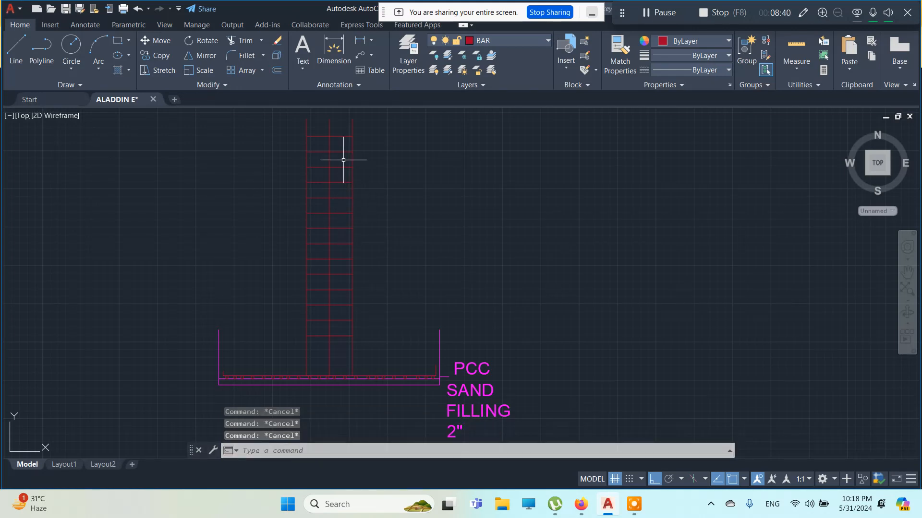
{"action": "scroll", "coordinate": [344, 160], "scroll_direction": "up", "scroll_amount": 5}
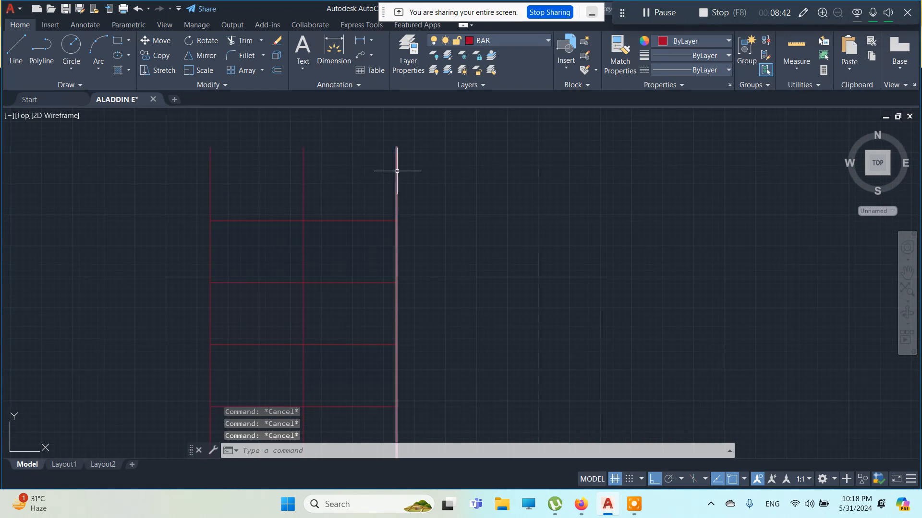
{"action": "left_click", "coordinate": [397, 160]}
{"action": "key", "text": "Escape"}
{"action": "scroll", "coordinate": [471, 235], "scroll_direction": "down", "scroll_amount": 3}
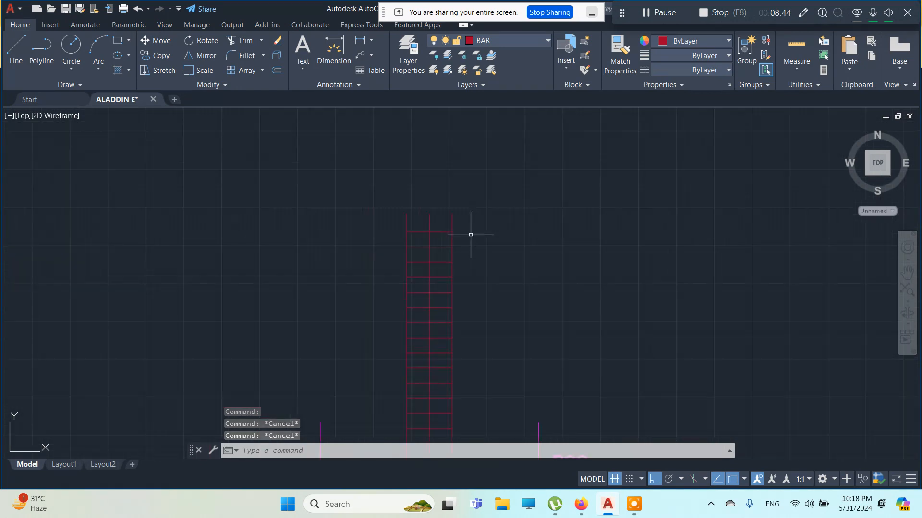
{"action": "middle_click_drag", "start_coordinate": [470, 235], "coordinate": [391, 149]}
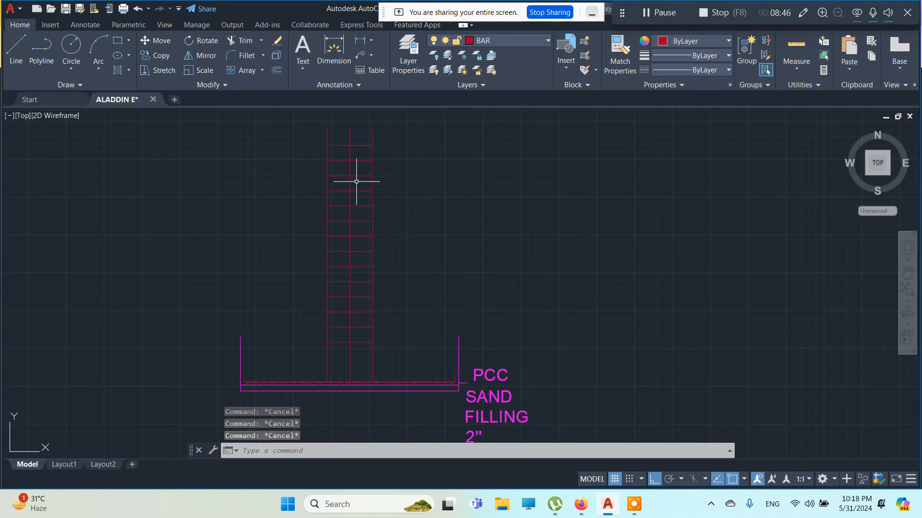
{"action": "scroll", "coordinate": [381, 197], "scroll_direction": "up", "scroll_amount": 2}
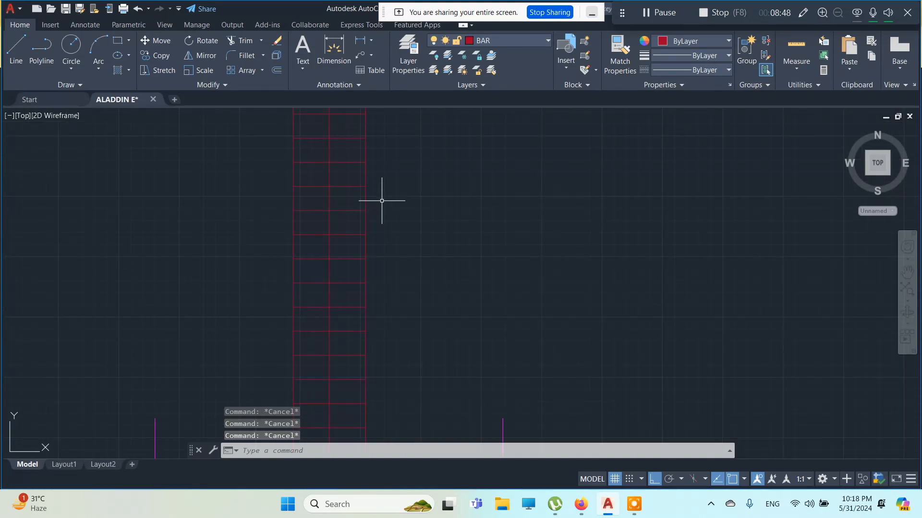
{"action": "scroll", "coordinate": [382, 200], "scroll_direction": "down", "scroll_amount": 2}
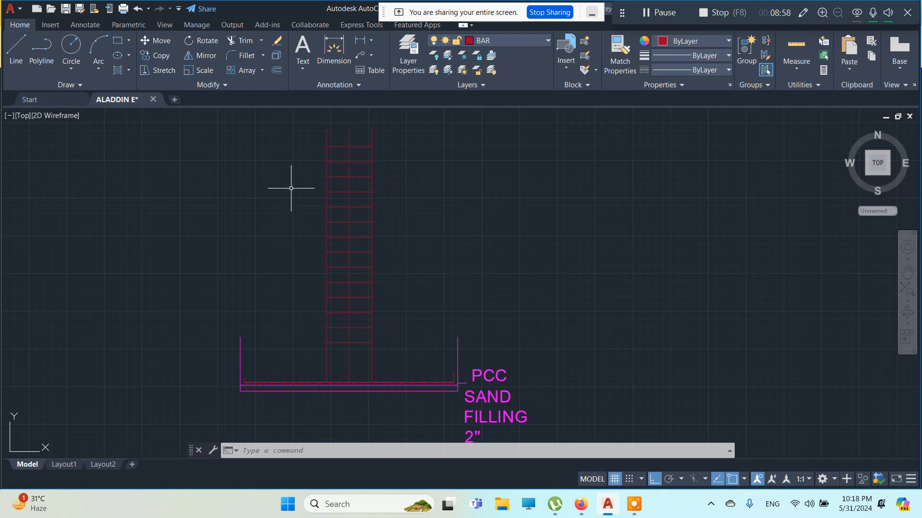
{"action": "key", "text": "Escape"}
{"action": "key", "text": "Escape"}
{"action": "key", "text": "Escape"}
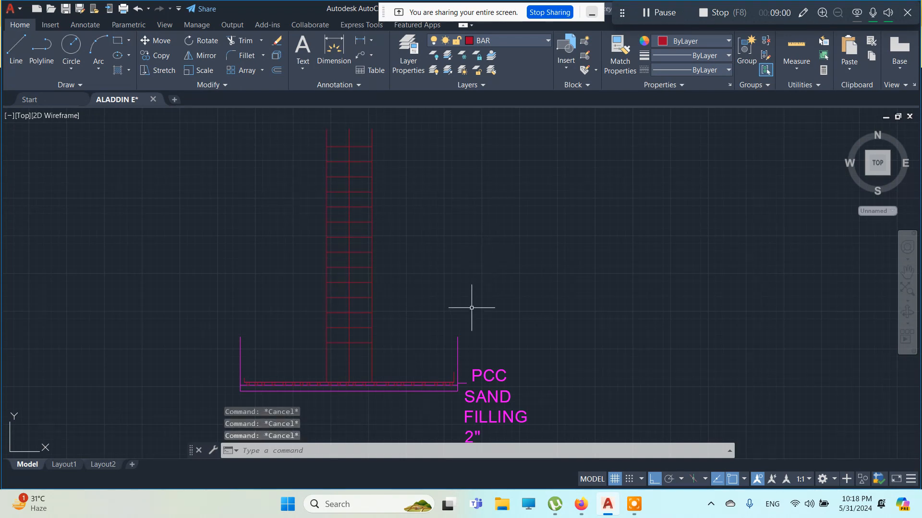
- Offset the new footing's outer column bars outward by 3", one copy on each side of the column
{"action": "scroll", "coordinate": [347, 320], "scroll_direction": "up", "scroll_amount": 2}
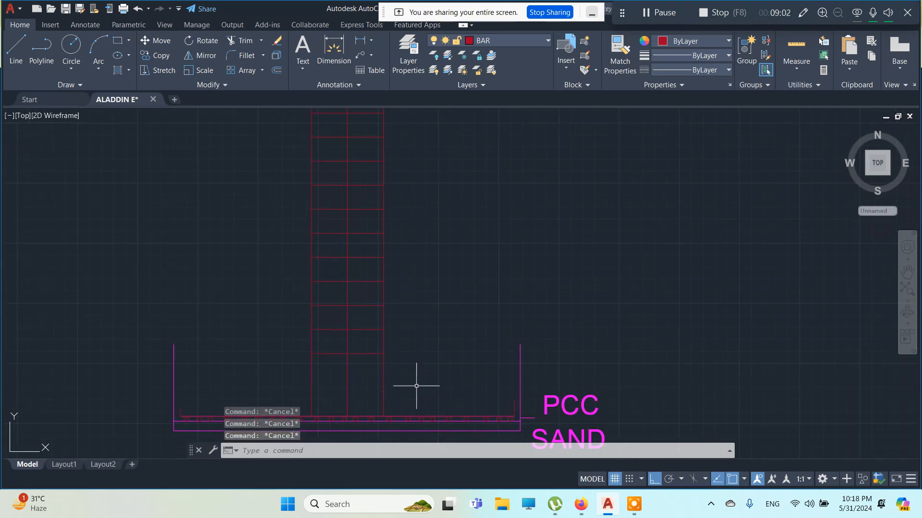
{"action": "type", "text": "o"}
{"action": "key", "text": "Return"}
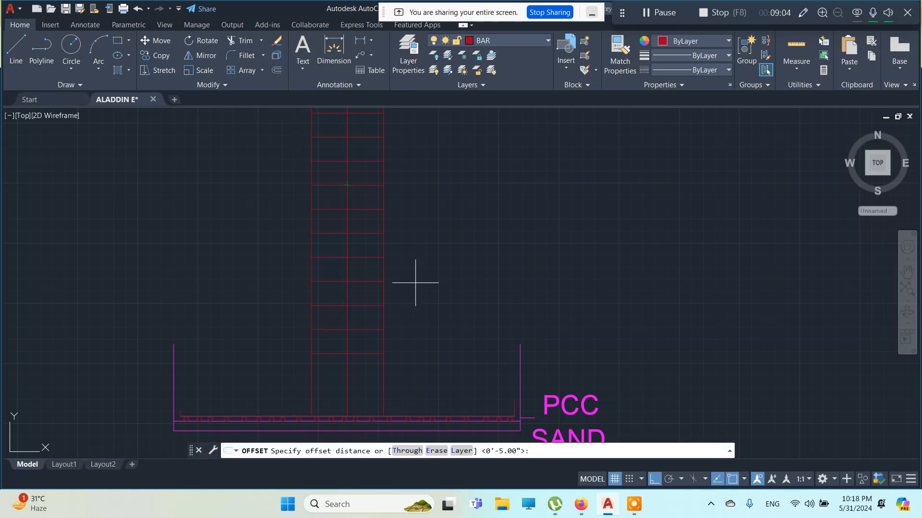
{"action": "left_click", "coordinate": [383, 273]}
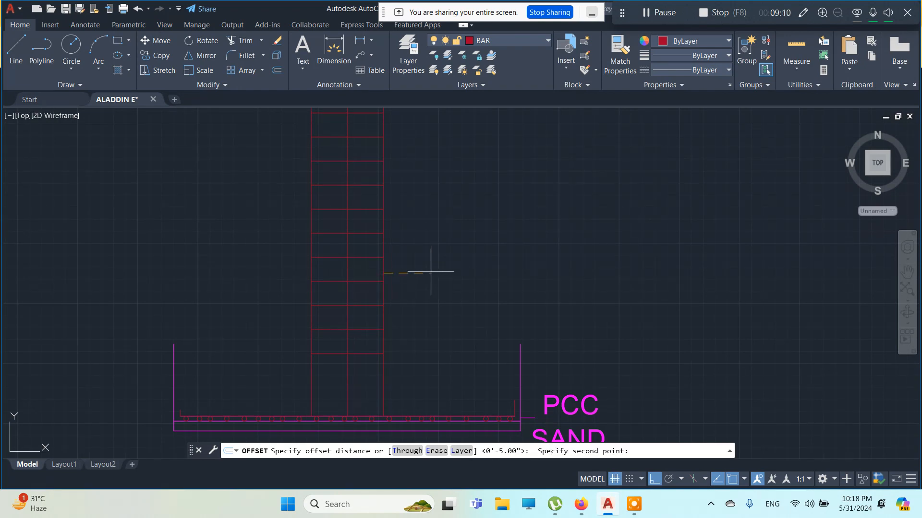
{"action": "type", "text": "3"}
{"action": "key", "text": "Return"}
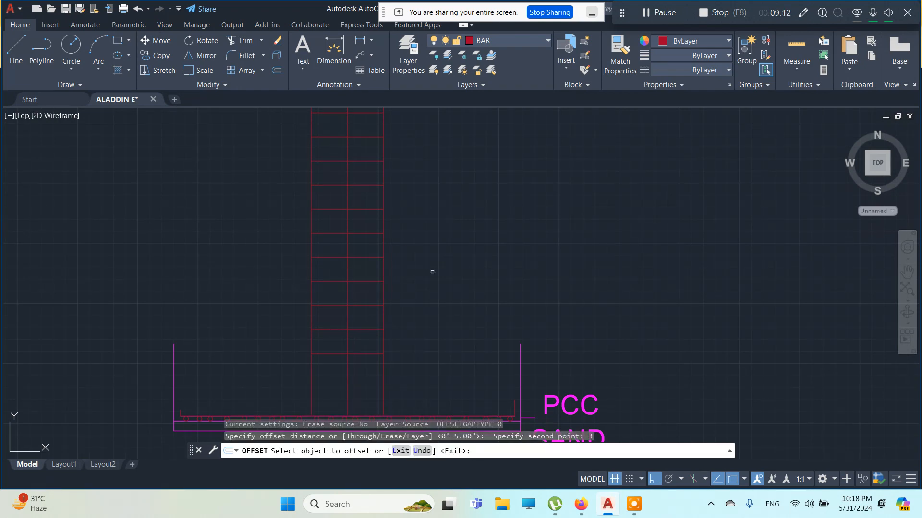
{"action": "left_click", "coordinate": [383, 267]}
{"action": "left_click", "coordinate": [448, 267]}
{"action": "left_click", "coordinate": [311, 278]}
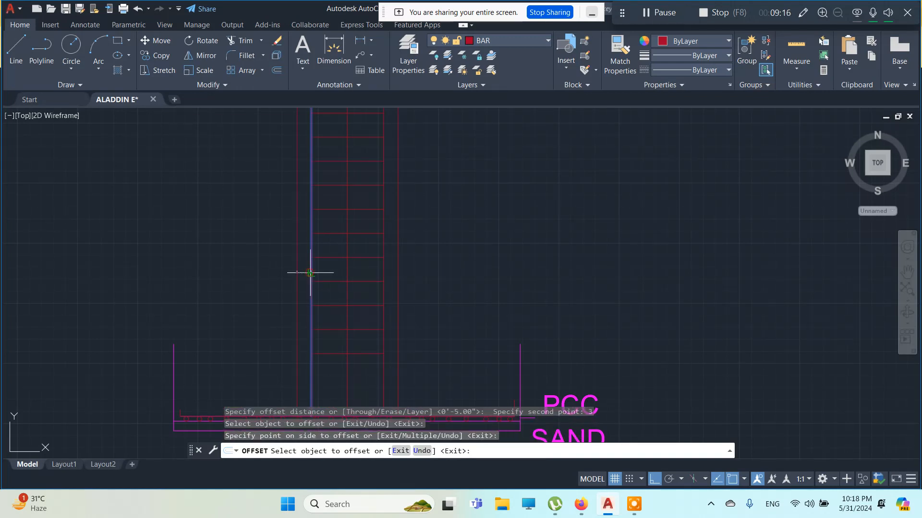
{"action": "left_click", "coordinate": [305, 273]}
{"action": "key", "text": "Escape"}
{"action": "key", "text": "Escape"}
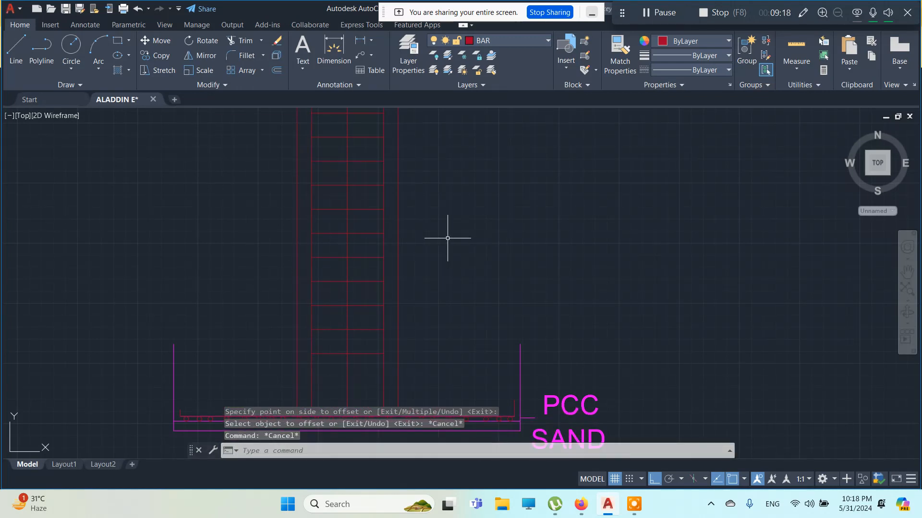
- Erase the two offset bar copies on either side of the column reinforcement
{"action": "left_click", "coordinate": [297, 187]}
{"action": "right_click", "coordinate": [294, 182]}
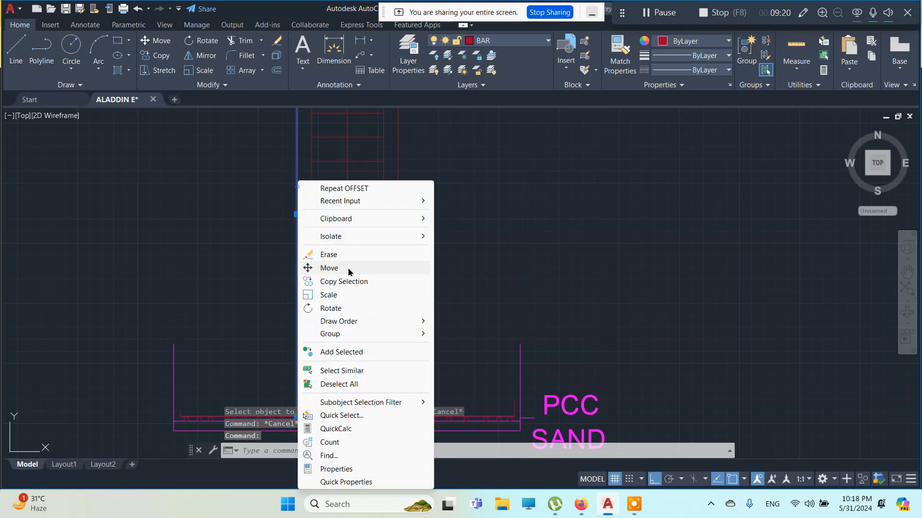
{"action": "left_click", "coordinate": [354, 253]}
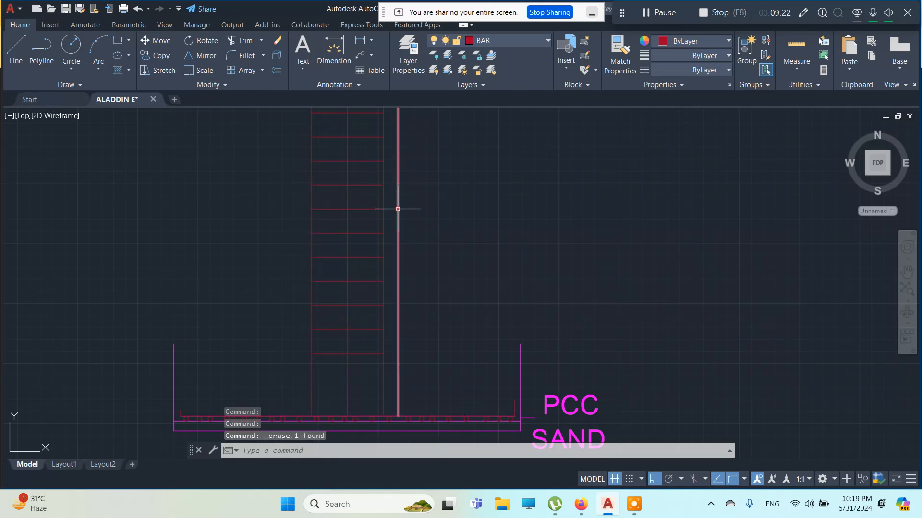
{"action": "left_click", "coordinate": [396, 205]}
{"action": "right_click", "coordinate": [397, 206]}
{"action": "left_click", "coordinate": [453, 254]}
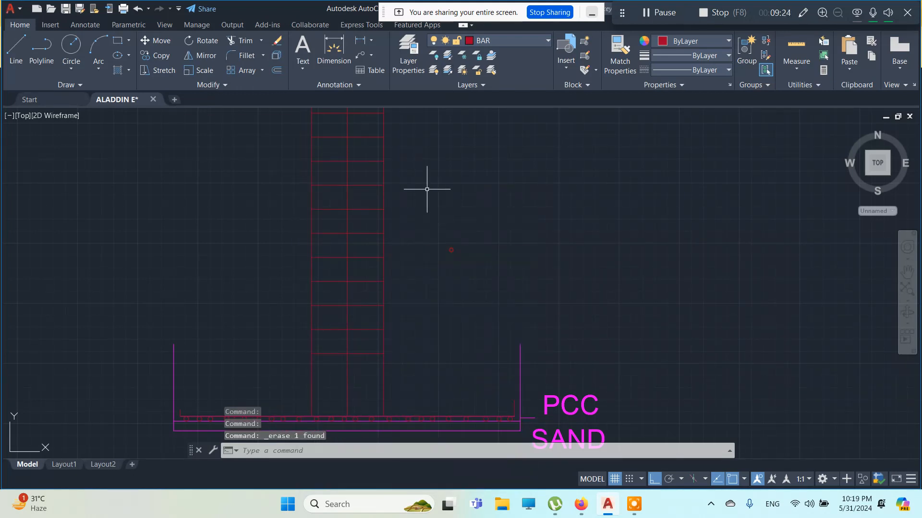
- Make BEAM the current layer
{"action": "left_click", "coordinate": [534, 47]}
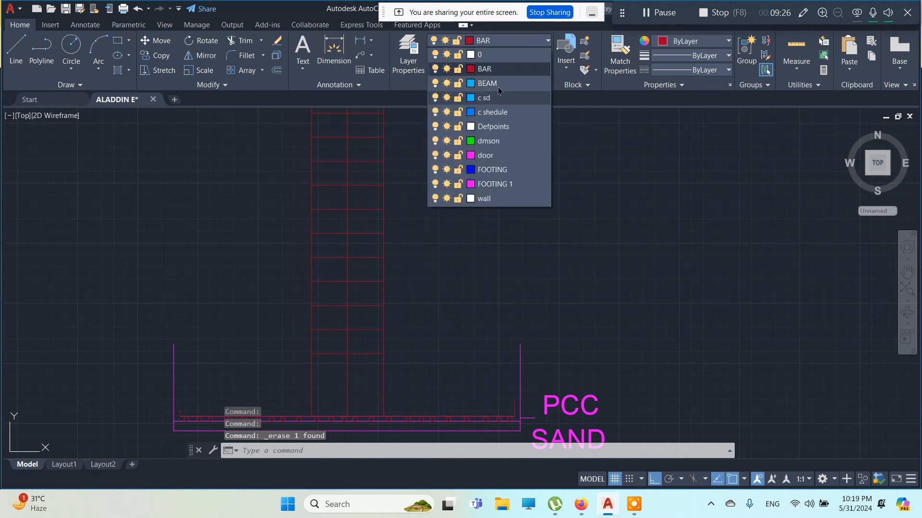
{"action": "left_click", "coordinate": [485, 82]}
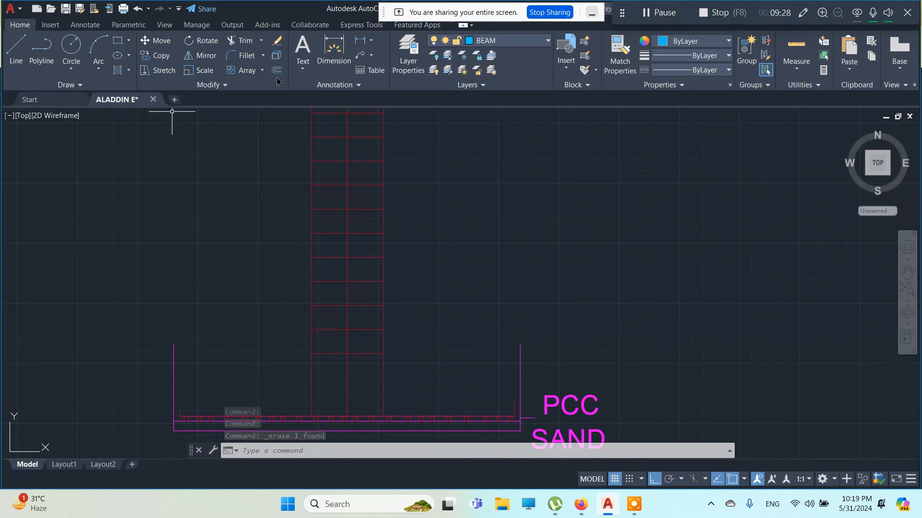
- Offset the right column bar 3" outward to the right
{"action": "left_click", "coordinate": [277, 72]}
{"action": "left_click", "coordinate": [384, 194]}
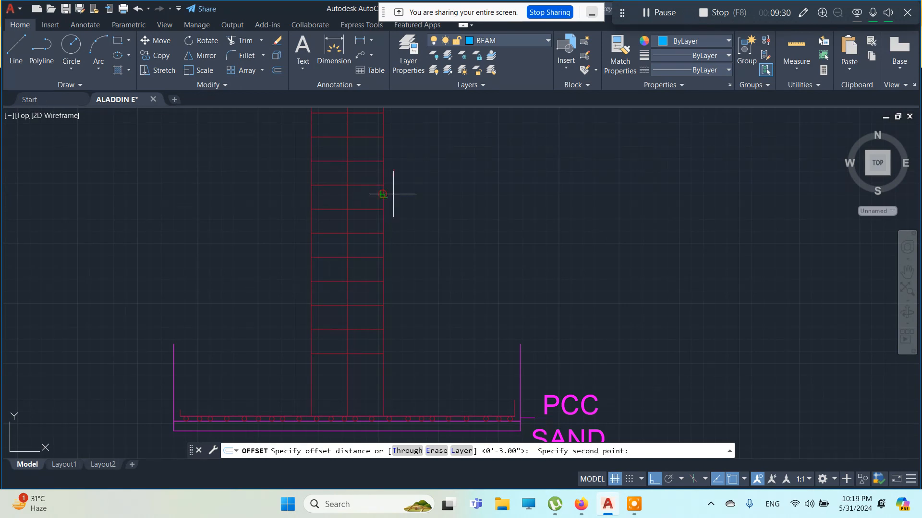
{"action": "type", "text": "3"}
{"action": "key", "text": "Return"}
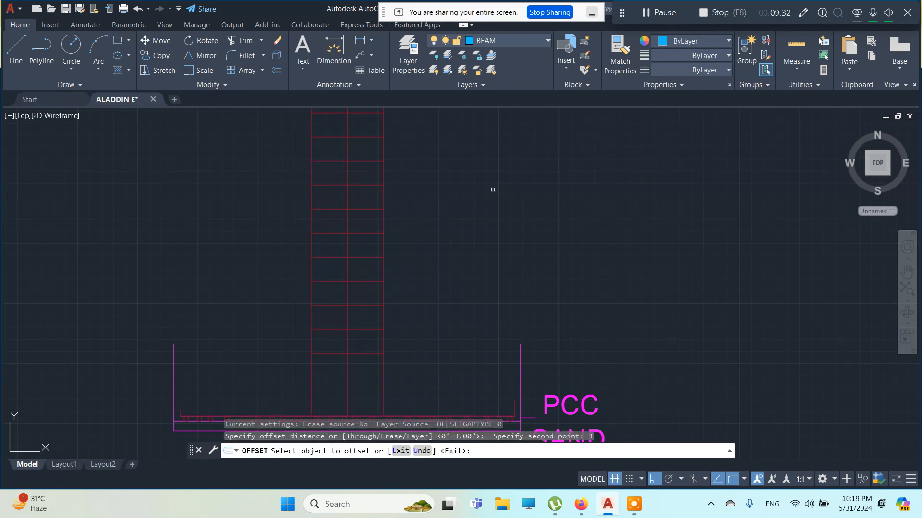
{"action": "left_click", "coordinate": [382, 197]}
{"action": "left_click", "coordinate": [421, 194]}
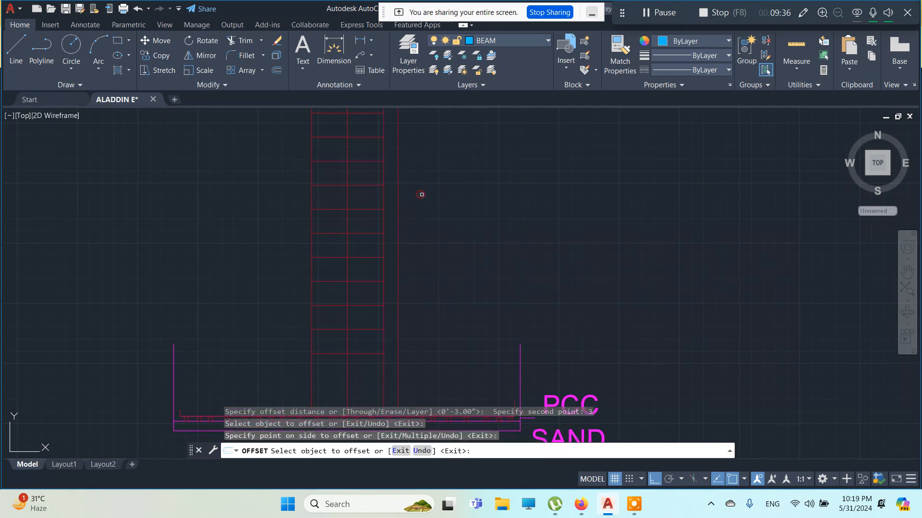
{"action": "key", "text": "Escape"}
{"action": "key", "text": "Escape"}
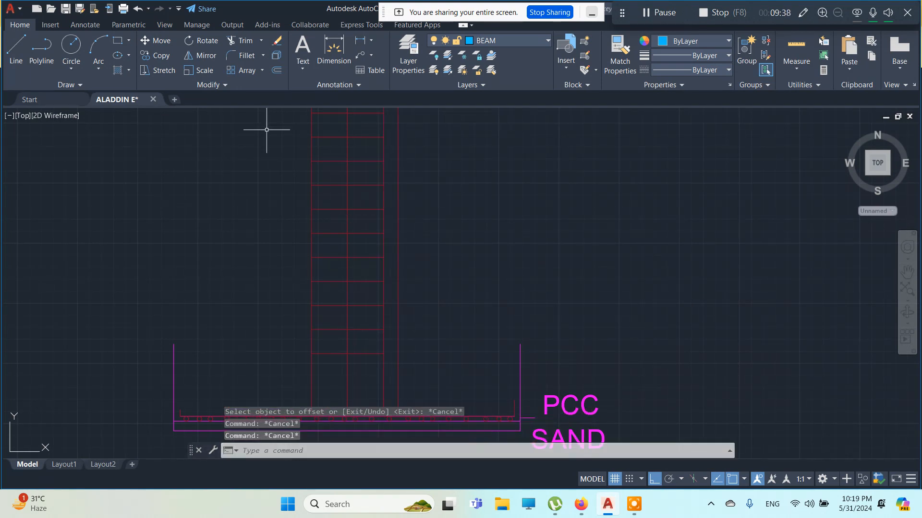
- Erase the offset copy beside the right column bar
{"action": "left_click", "coordinate": [472, 227]}
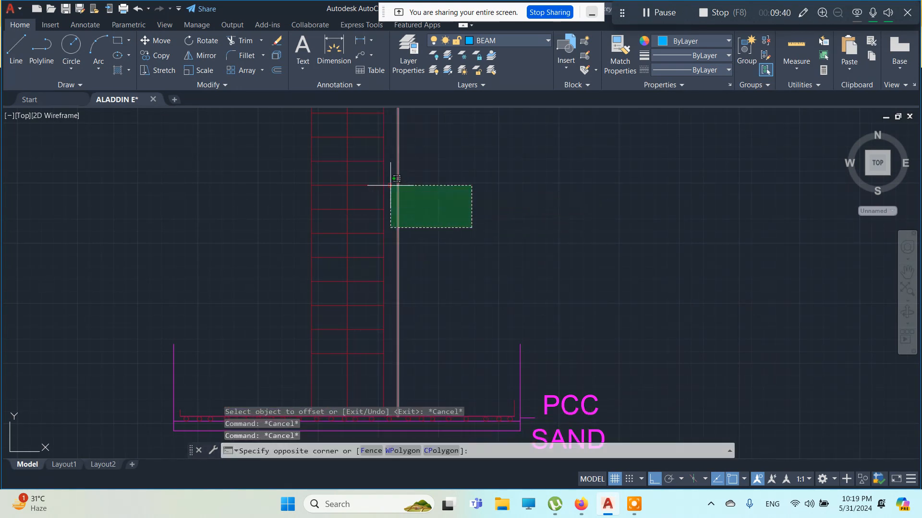
{"action": "left_click", "coordinate": [390, 185]}
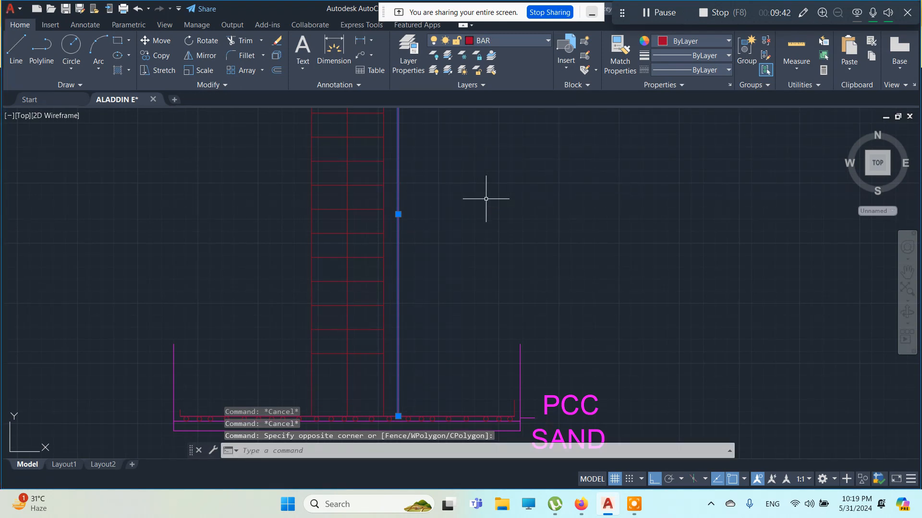
{"action": "key", "text": "Delete"}
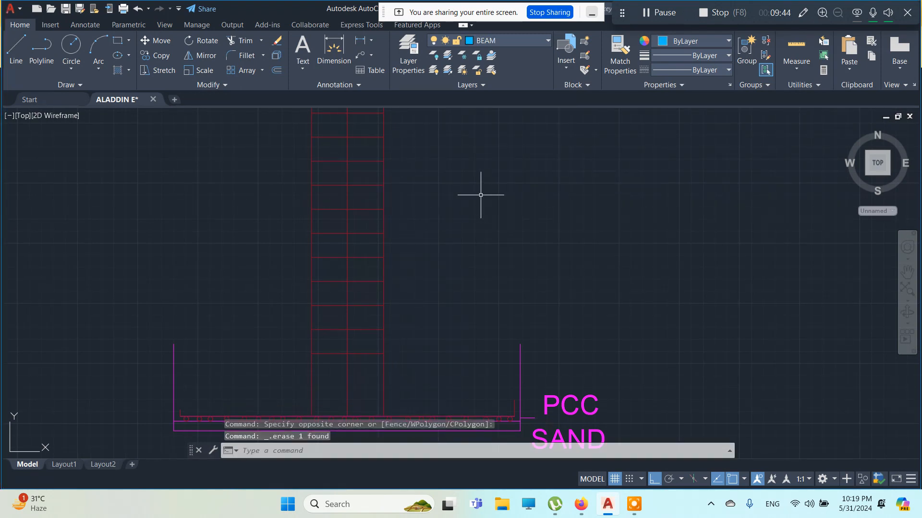
- Draw a separate horizontal line on the BEAM layer in the empty area right of the column
{"action": "left_click", "coordinate": [9, 50]}
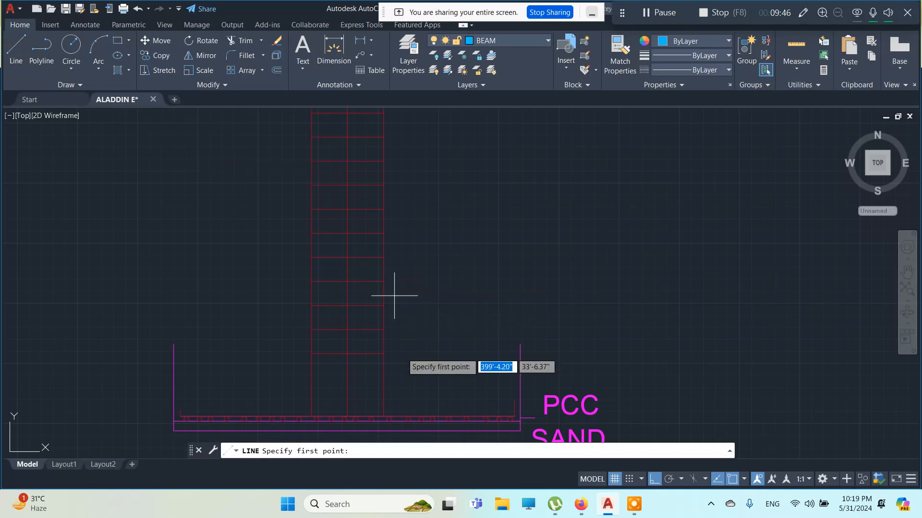
{"action": "left_click", "coordinate": [587, 222]}
{"action": "left_click", "coordinate": [730, 268]}
{"action": "key", "text": "Escape"}
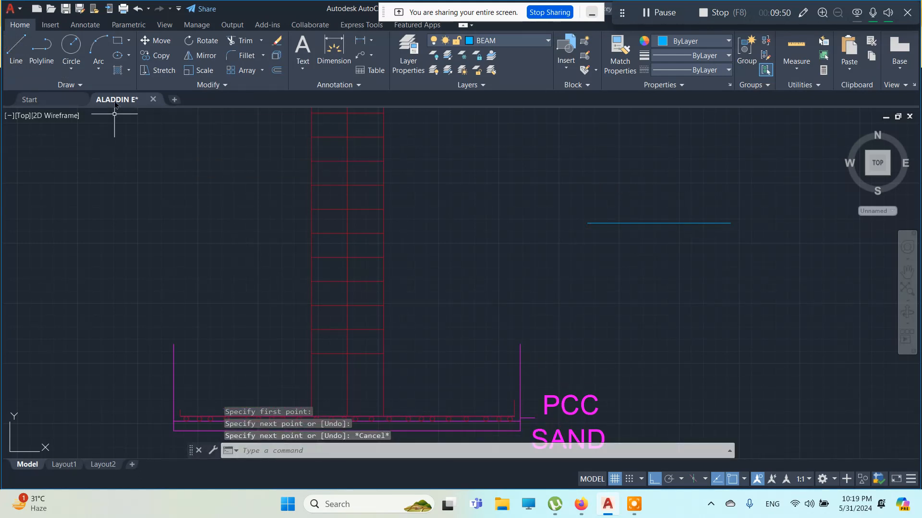
- Draw a vertical BEAM-layer line over the right column bar, from the bar's base to its top end
{"action": "left_click", "coordinate": [16, 47]}
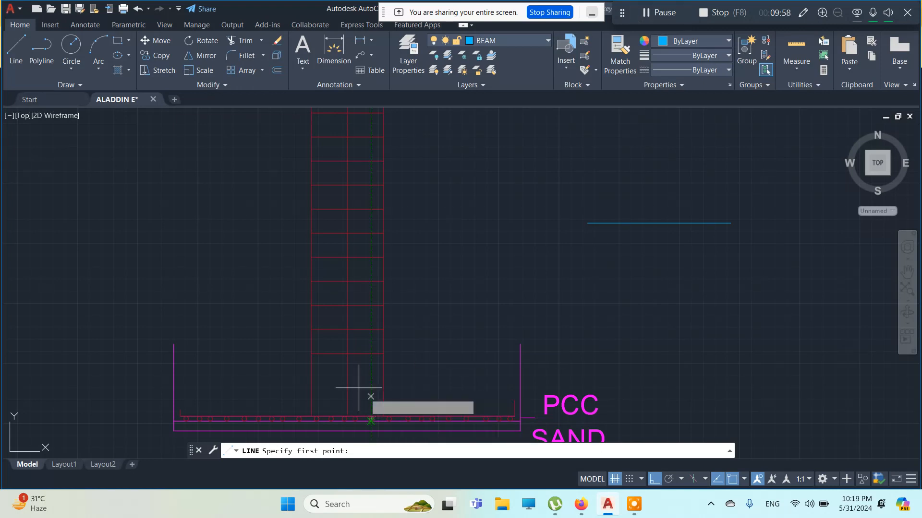
{"action": "left_click", "coordinate": [384, 417]}
{"action": "scroll", "coordinate": [432, 197], "scroll_direction": "down", "scroll_amount": 4}
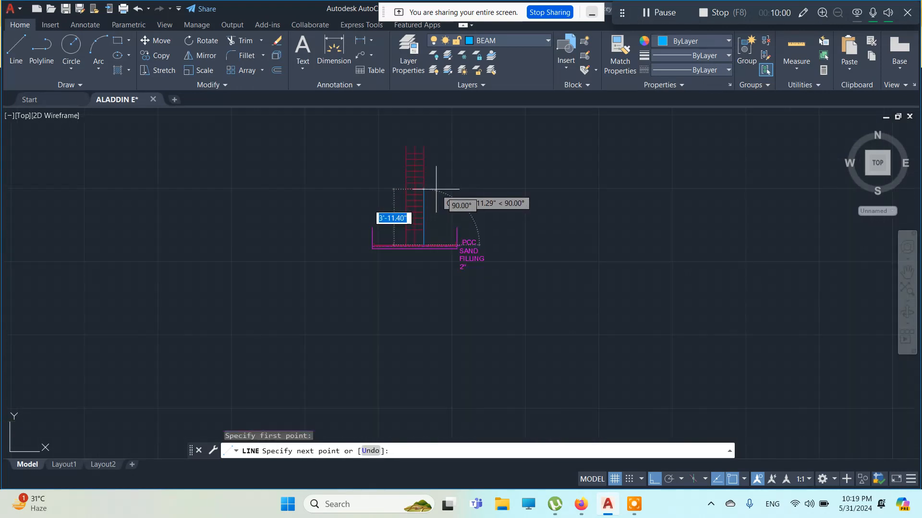
{"action": "scroll", "coordinate": [425, 252], "scroll_direction": "up", "scroll_amount": 4}
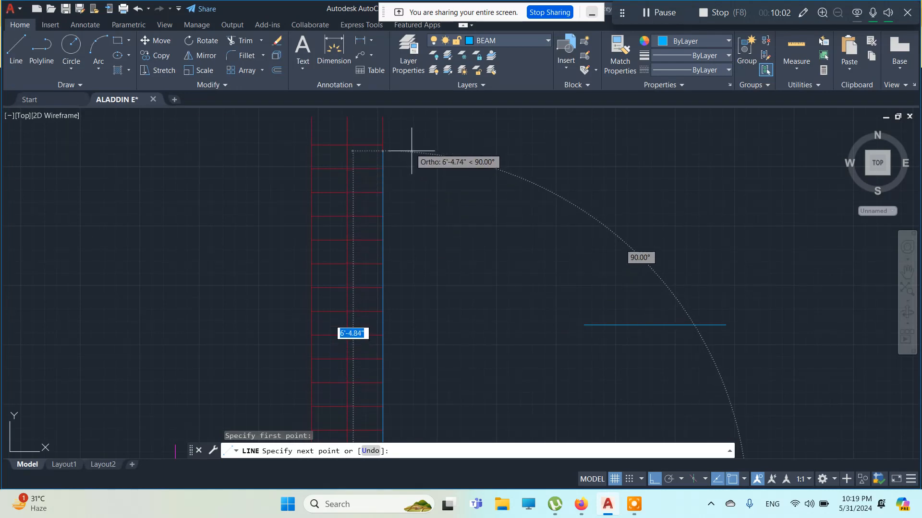
{"action": "key", "text": "Escape"}
{"action": "key", "text": "Escape"}
{"action": "key", "text": "Escape"}
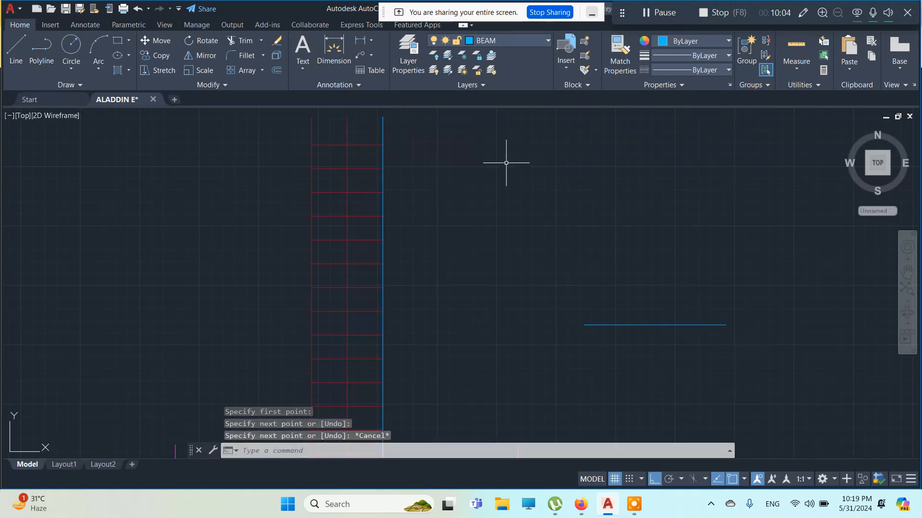
- Offset the blue line on the right column bar outward by 3" to form the column's right face
{"action": "left_click", "coordinate": [278, 70]}
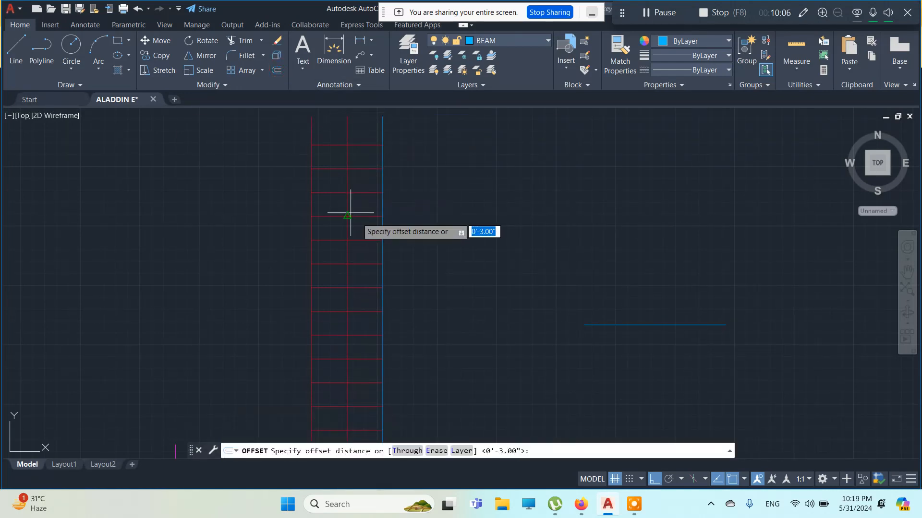
{"action": "left_click", "coordinate": [382, 297]}
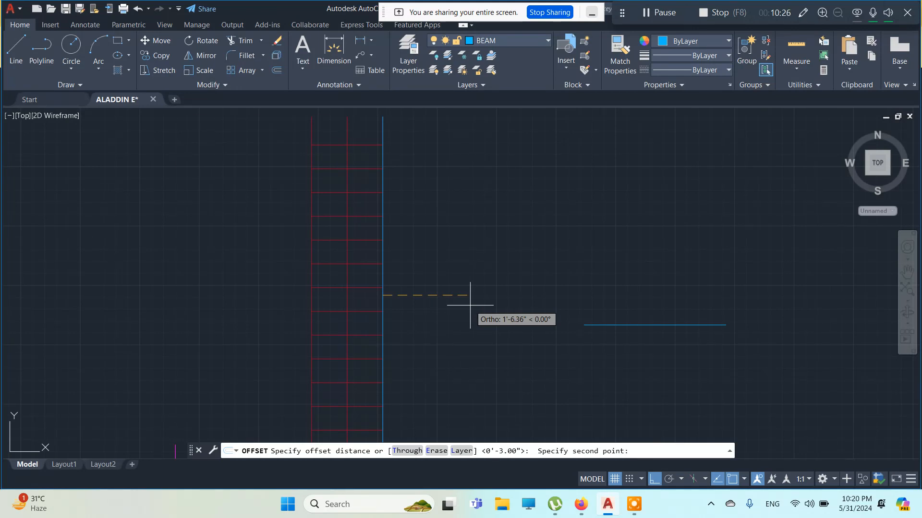
{"action": "type", "text": "3"}
{"action": "key", "text": "Return"}
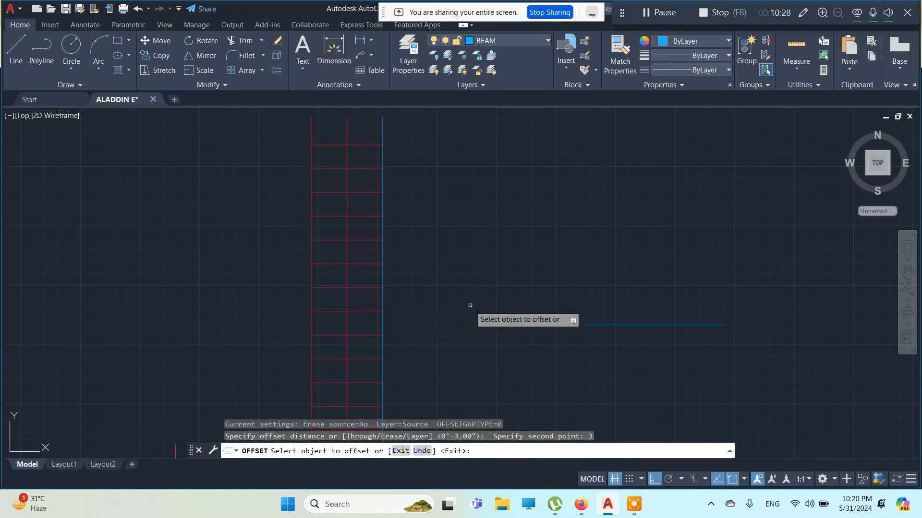
{"action": "left_click", "coordinate": [384, 247]}
{"action": "left_click", "coordinate": [441, 254]}
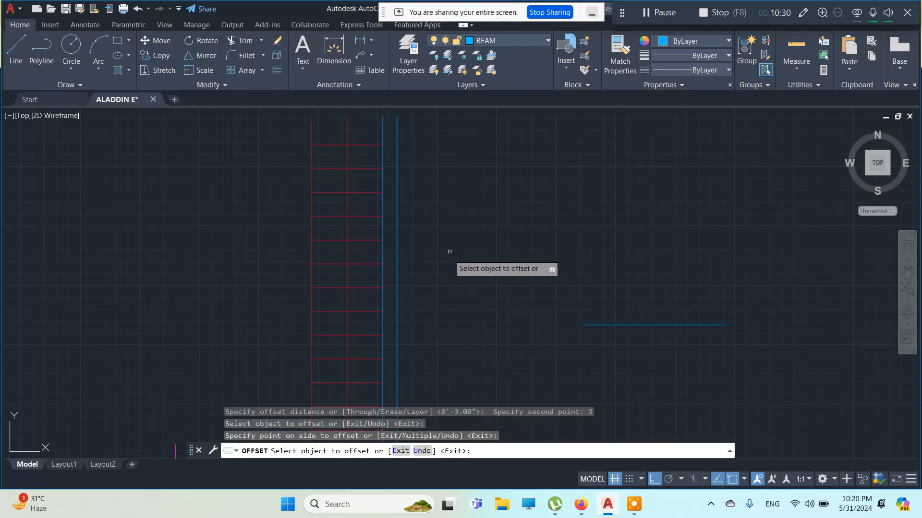
{"action": "key", "text": "Escape"}
{"action": "key", "text": "Escape"}
{"action": "key", "text": "Escape"}
{"action": "key", "text": "Escape"}
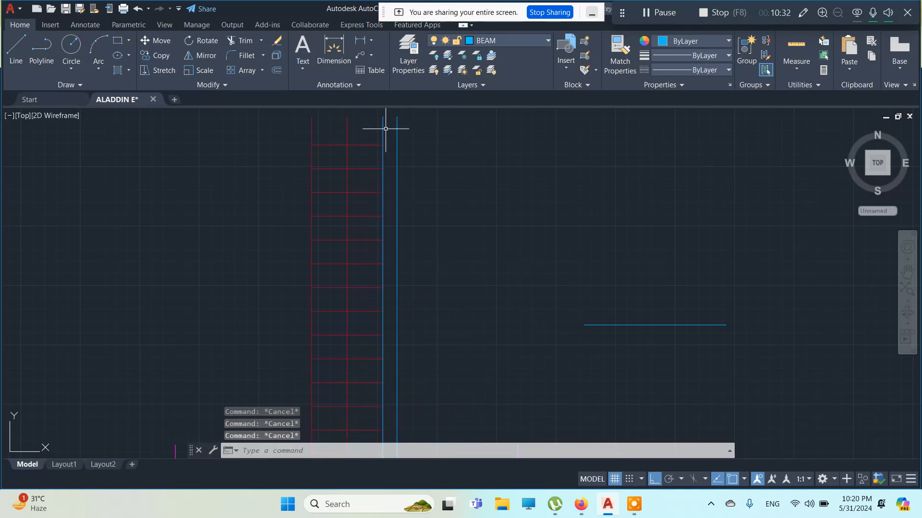
- Erase the blue line lying over the right column bar, keeping the red bar beneath it
{"action": "left_click", "coordinate": [383, 124]}
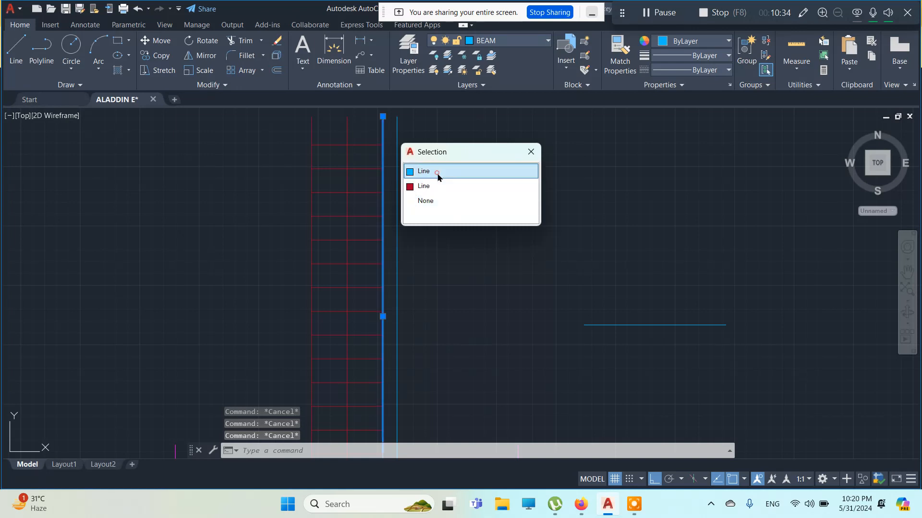
{"action": "left_click", "coordinate": [438, 177]}
{"action": "right_click", "coordinate": [469, 181]}
{"action": "left_click", "coordinate": [541, 253]}
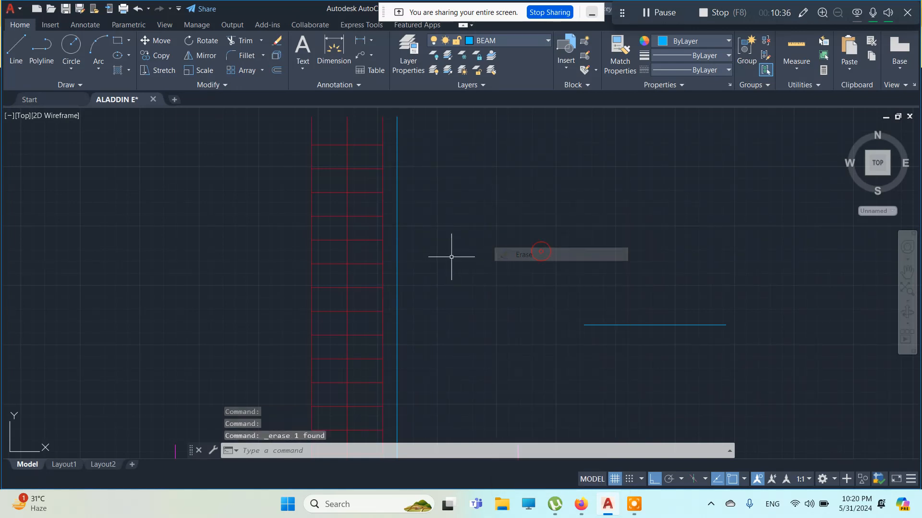
- Draw a vertical BEAM-layer line over the left column bar, from the bar's base to its top end
{"action": "left_click", "coordinate": [14, 40]}
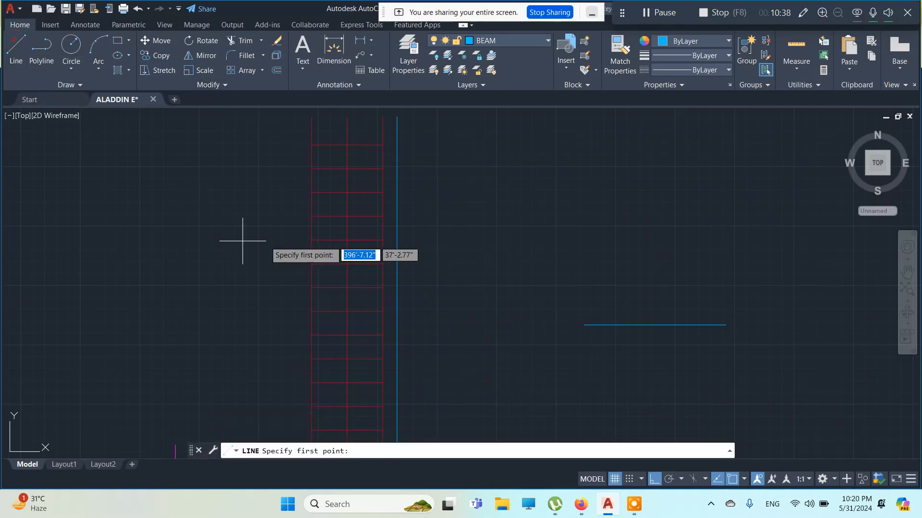
{"action": "scroll", "coordinate": [329, 247], "scroll_direction": "down", "scroll_amount": 3}
{"action": "scroll", "coordinate": [329, 360], "scroll_direction": "up", "scroll_amount": 7}
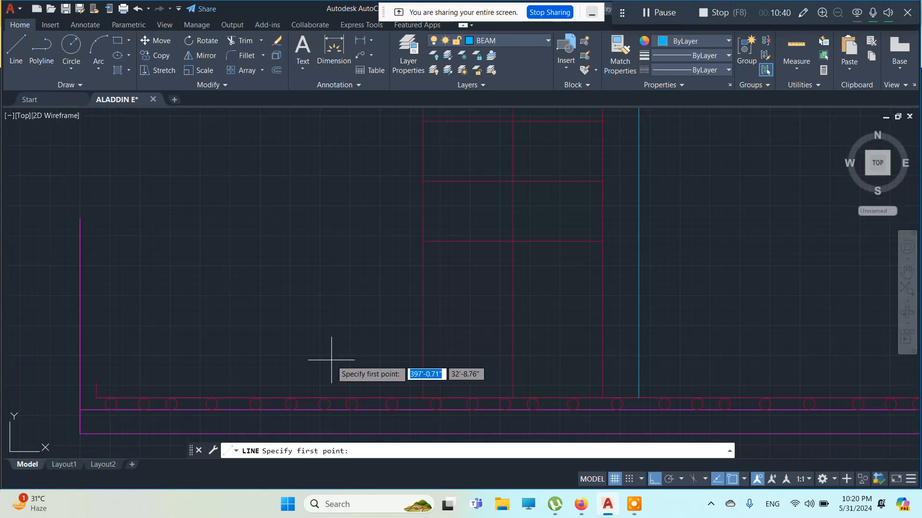
{"action": "left_click", "coordinate": [423, 398]}
{"action": "scroll", "coordinate": [406, 240], "scroll_direction": "down", "scroll_amount": 4}
{"action": "middle_click_drag", "start_coordinate": [404, 235], "coordinate": [377, 398]}
{"action": "scroll", "coordinate": [375, 274], "scroll_direction": "down", "scroll_amount": 4}
{"action": "scroll", "coordinate": [376, 202], "scroll_direction": "up", "scroll_amount": 6}
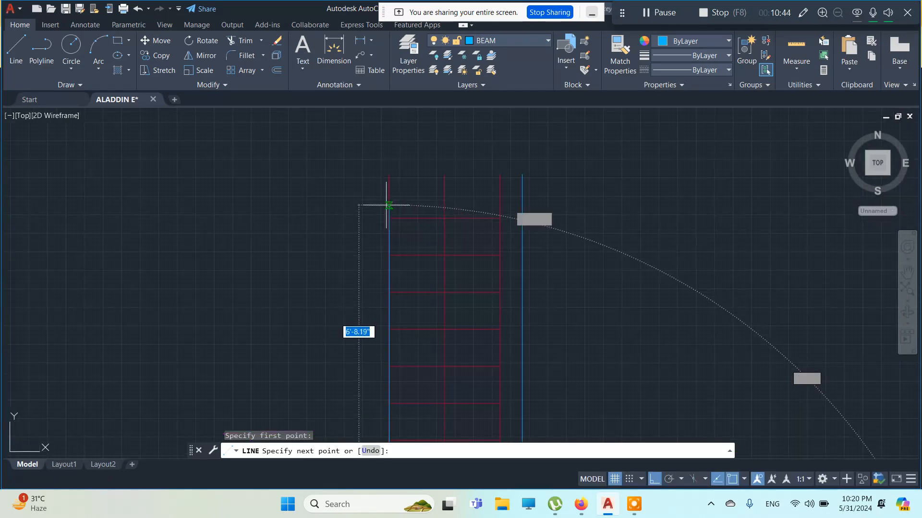
{"action": "key", "text": "Escape"}
{"action": "key", "text": "Escape"}
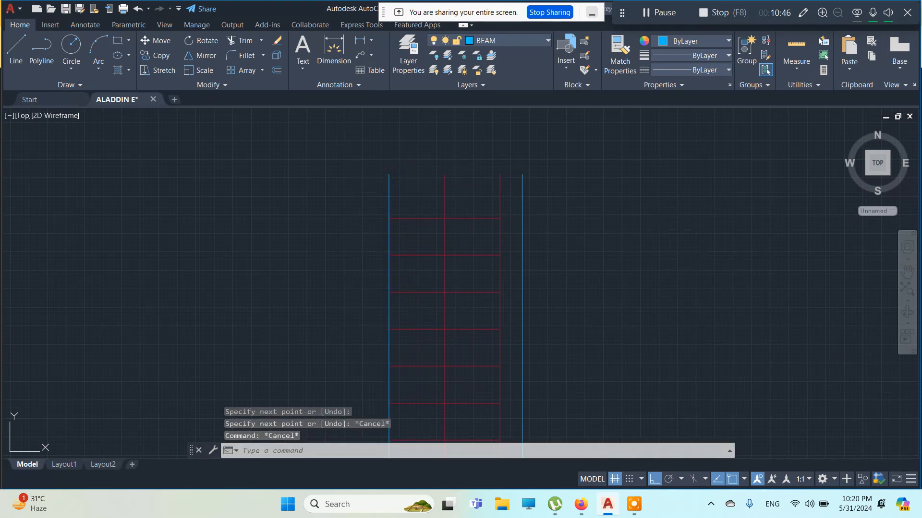
- Offset the blue line on the left column bar outward by 3" to form the column's left face
{"action": "scroll", "coordinate": [436, 303], "scroll_direction": "down", "scroll_amount": 5}
{"action": "middle_click_drag", "start_coordinate": [427, 295], "coordinate": [366, 161]}
{"action": "key", "text": "Escape"}
{"action": "key", "text": "Escape"}
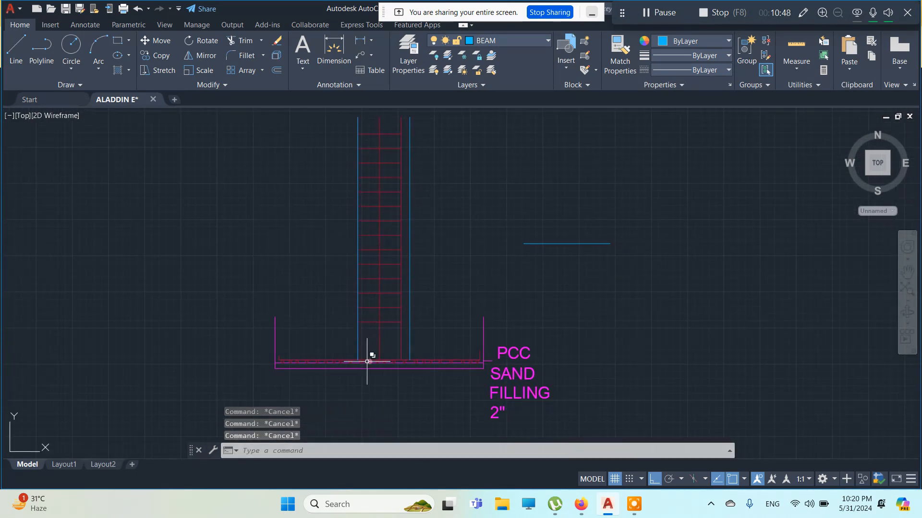
{"action": "scroll", "coordinate": [366, 361], "scroll_direction": "up", "scroll_amount": 4}
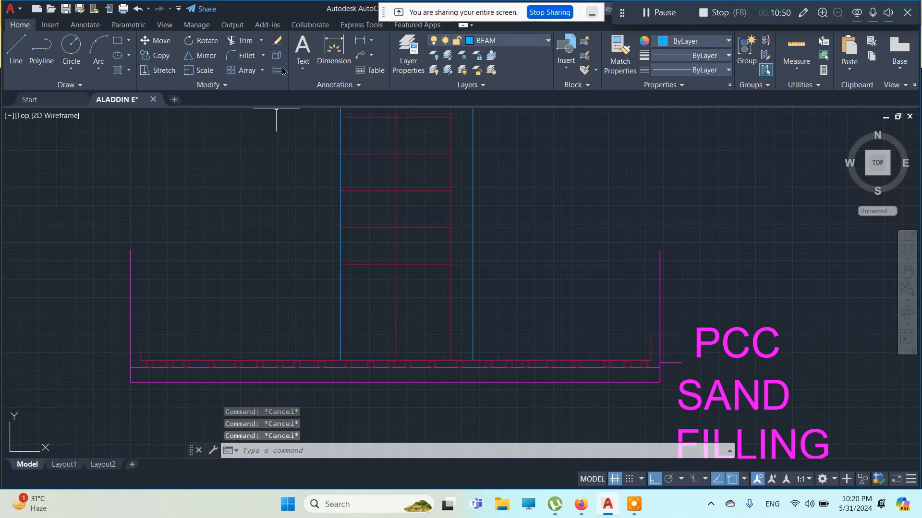
{"action": "left_click", "coordinate": [340, 325]}
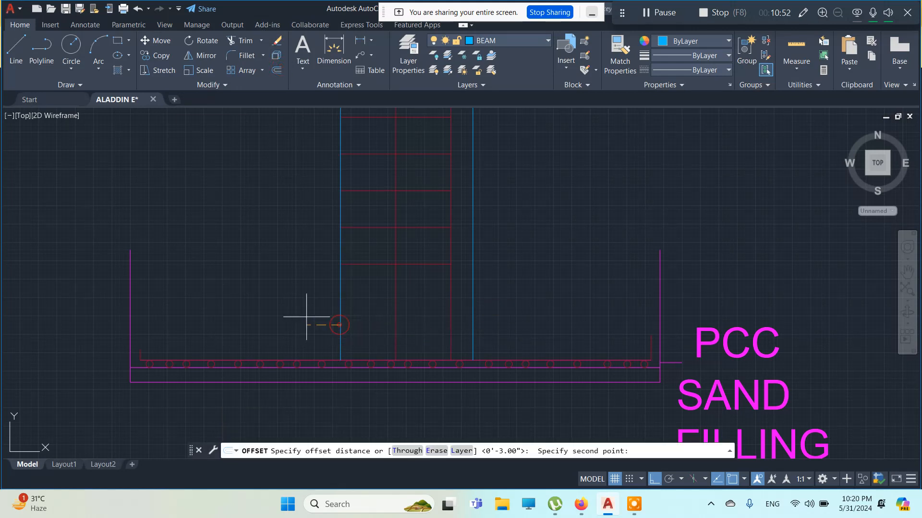
{"action": "type", "text": "3"}
{"action": "key", "text": "Return"}
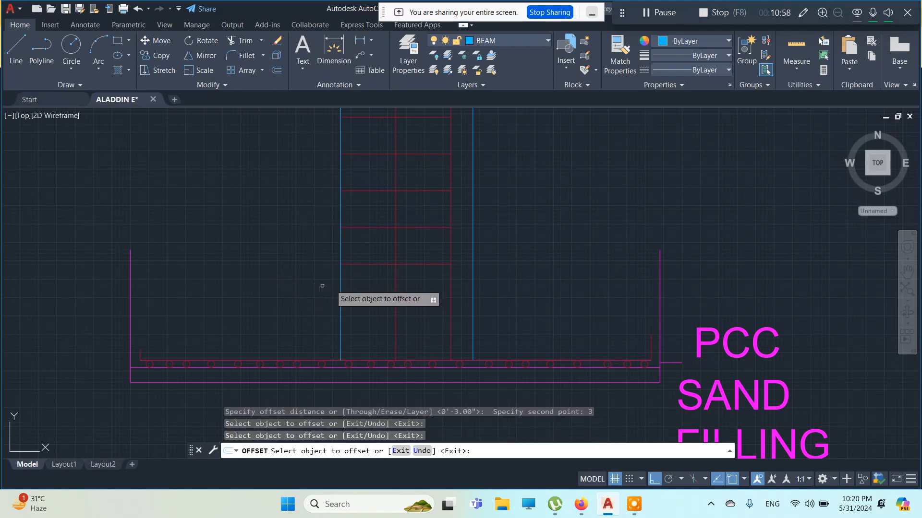
{"action": "left_click", "coordinate": [341, 282]}
{"action": "left_click", "coordinate": [383, 327]}
{"action": "left_click", "coordinate": [336, 287]}
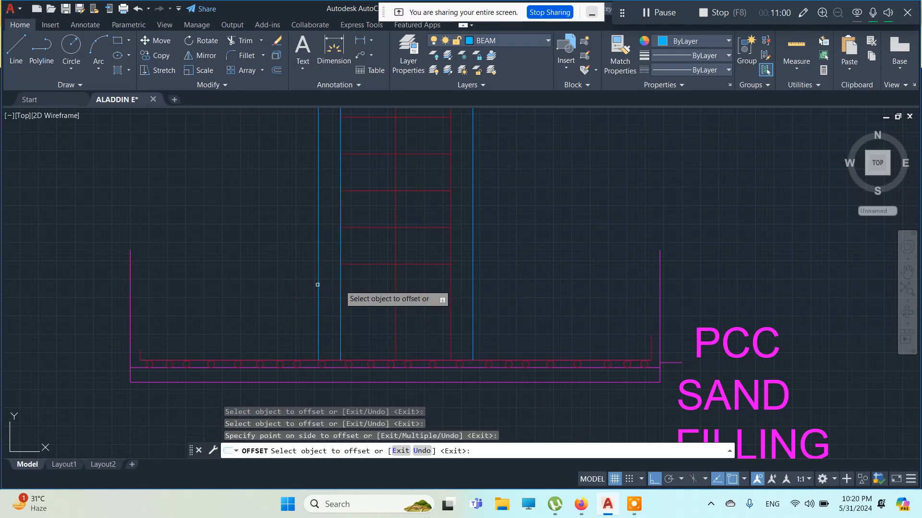
{"action": "key", "text": "Escape"}
- Erase the blue line lying over the left column bar, keeping the red bar beneath it
{"action": "left_click", "coordinate": [339, 297]}
{"action": "right_click", "coordinate": [338, 297]}
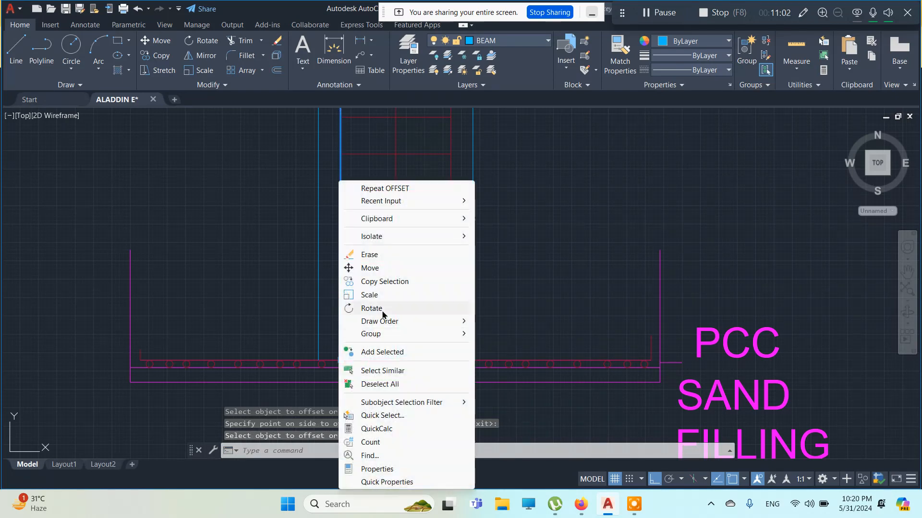
{"action": "left_click", "coordinate": [382, 255]}
- Examine how the column faces and bar ends meet the footing in the existing footing section above the new one
{"action": "scroll", "coordinate": [467, 326], "scroll_direction": "down", "scroll_amount": 4}
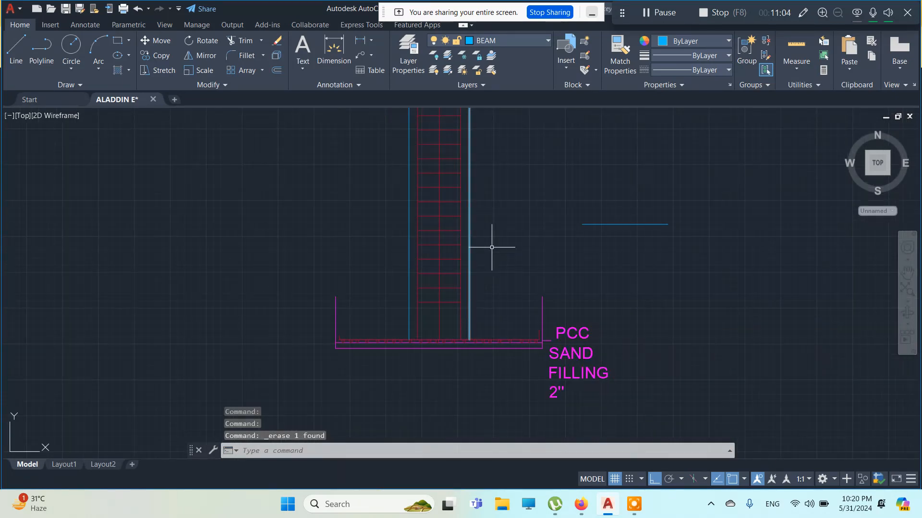
{"action": "middle_click_drag", "start_coordinate": [479, 218], "coordinate": [462, 359]}
{"action": "scroll", "coordinate": [426, 313], "scroll_direction": "down", "scroll_amount": 6}
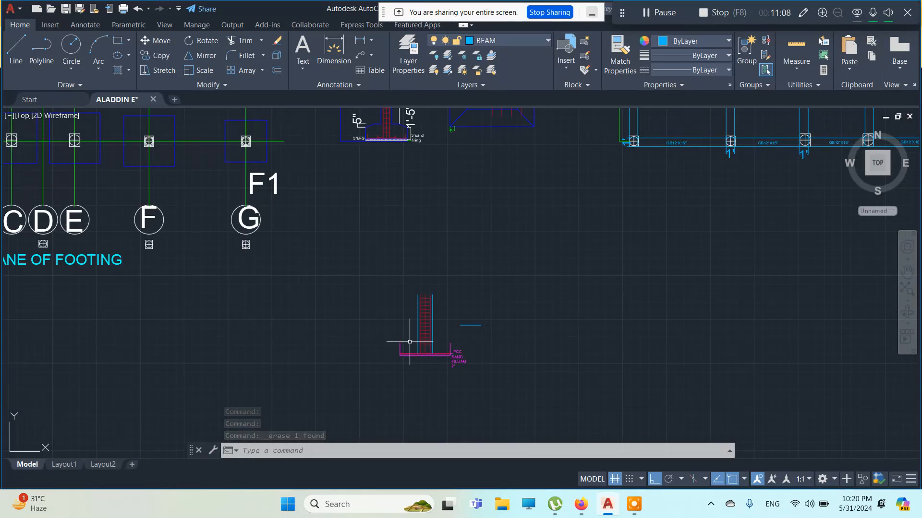
{"action": "scroll", "coordinate": [409, 342], "scroll_direction": "up", "scroll_amount": 6}
{"action": "scroll", "coordinate": [475, 369], "scroll_direction": "up", "scroll_amount": 2}
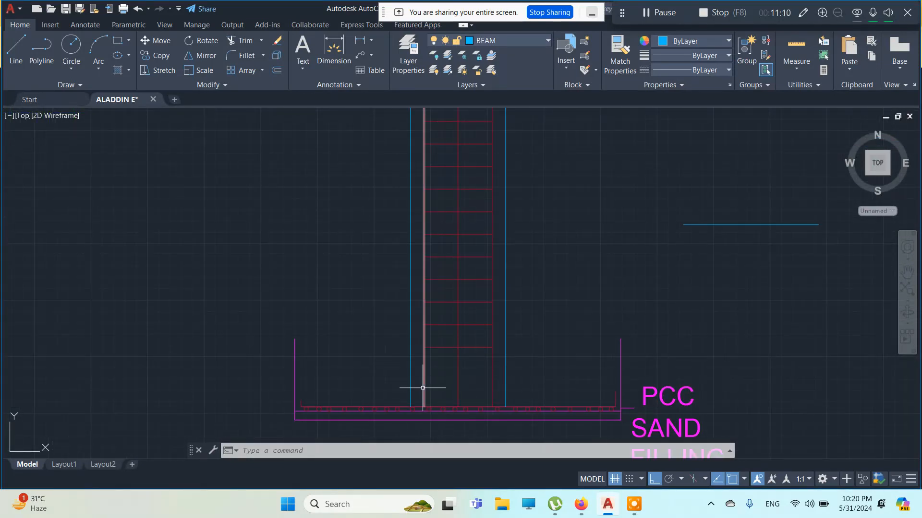
{"action": "scroll", "coordinate": [449, 418], "scroll_direction": "up", "scroll_amount": 2}
{"action": "scroll", "coordinate": [432, 363], "scroll_direction": "down", "scroll_amount": 4}
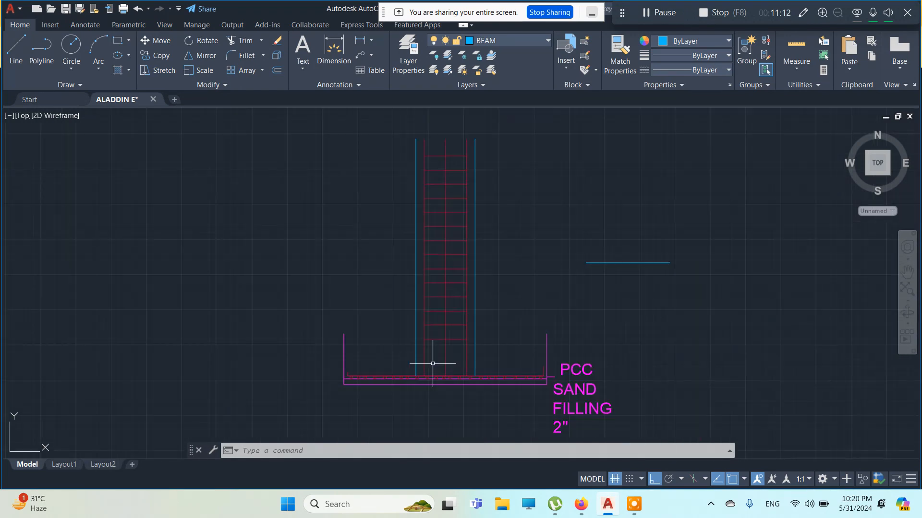
{"action": "scroll", "coordinate": [438, 222], "scroll_direction": "down", "scroll_amount": 4}
{"action": "middle_click_drag", "start_coordinate": [465, 243], "coordinate": [466, 425]}
{"action": "middle_click_drag", "start_coordinate": [389, 202], "coordinate": [417, 336]}
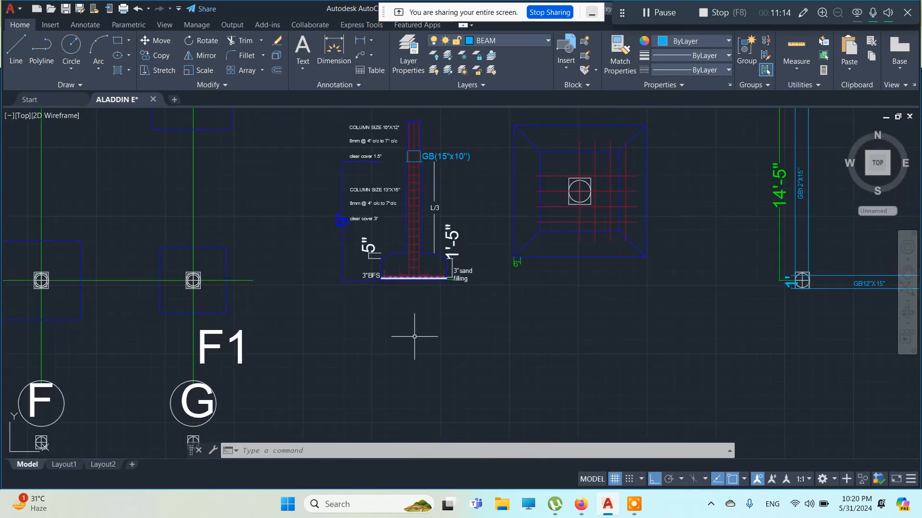
{"action": "scroll", "coordinate": [473, 278], "scroll_direction": "up", "scroll_amount": 2}
{"action": "scroll", "coordinate": [430, 259], "scroll_direction": "up", "scroll_amount": 3}
{"action": "scroll", "coordinate": [338, 300], "scroll_direction": "up", "scroll_amount": 2}
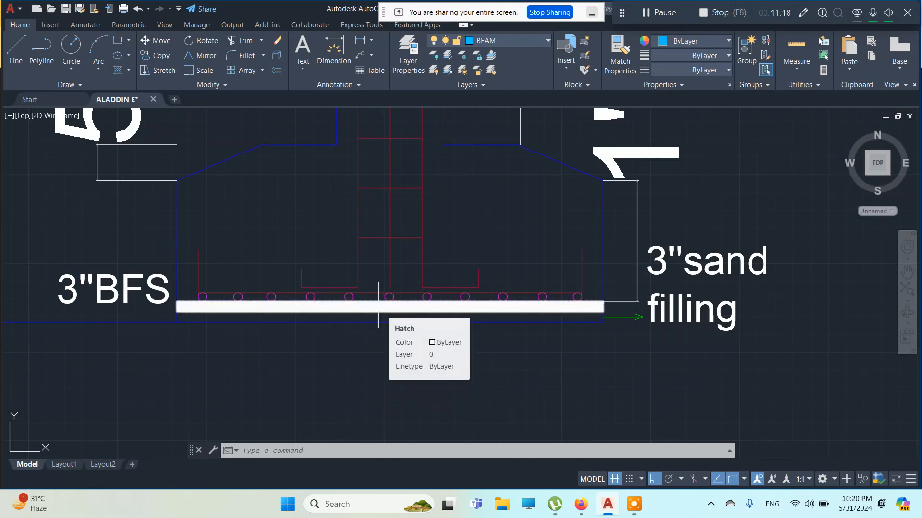
{"action": "scroll", "coordinate": [413, 332], "scroll_direction": "down", "scroll_amount": 5}
{"action": "middle_click_drag", "start_coordinate": [435, 322], "coordinate": [370, 154]}
{"action": "scroll", "coordinate": [370, 154], "scroll_direction": "down", "scroll_amount": 3}
{"action": "scroll", "coordinate": [373, 284], "scroll_direction": "up", "scroll_amount": 2}
- Shorten both column face lines by raising their lower ends level with the tops of the footing's side lines
{"action": "scroll", "coordinate": [457, 325], "scroll_direction": "up", "scroll_amount": 6}
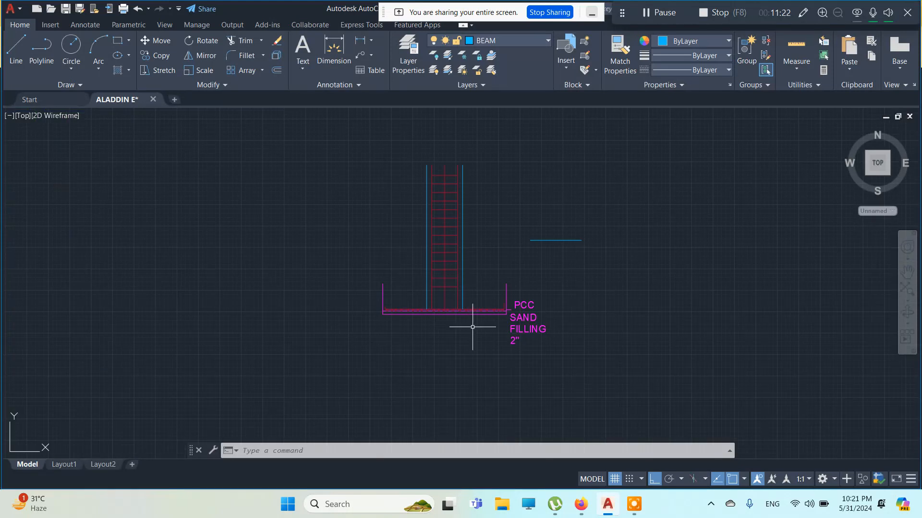
{"action": "middle_click_drag", "start_coordinate": [278, 199], "coordinate": [288, 254]}
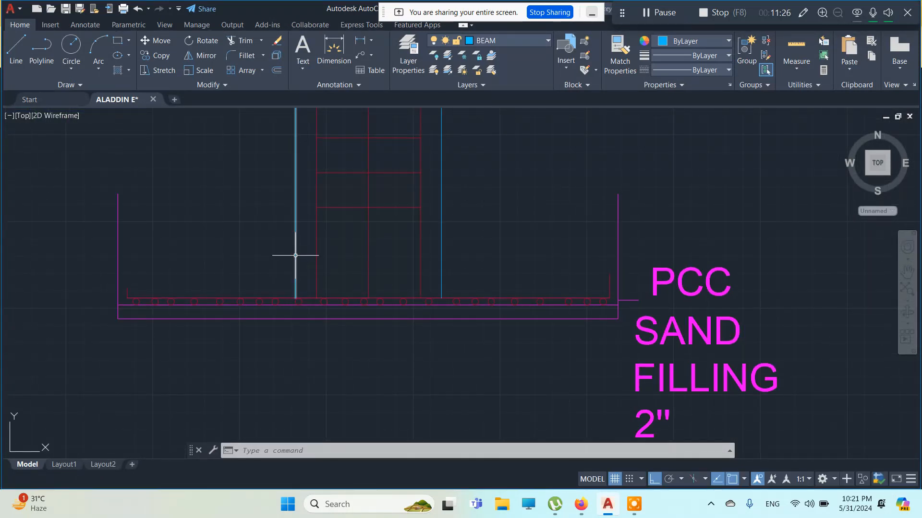
{"action": "left_click", "coordinate": [296, 297]}
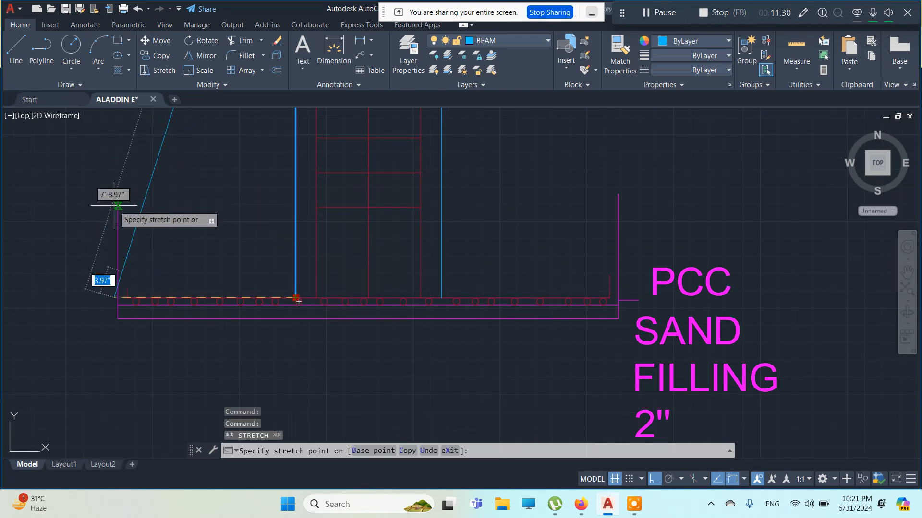
{"action": "left_click", "coordinate": [296, 194]}
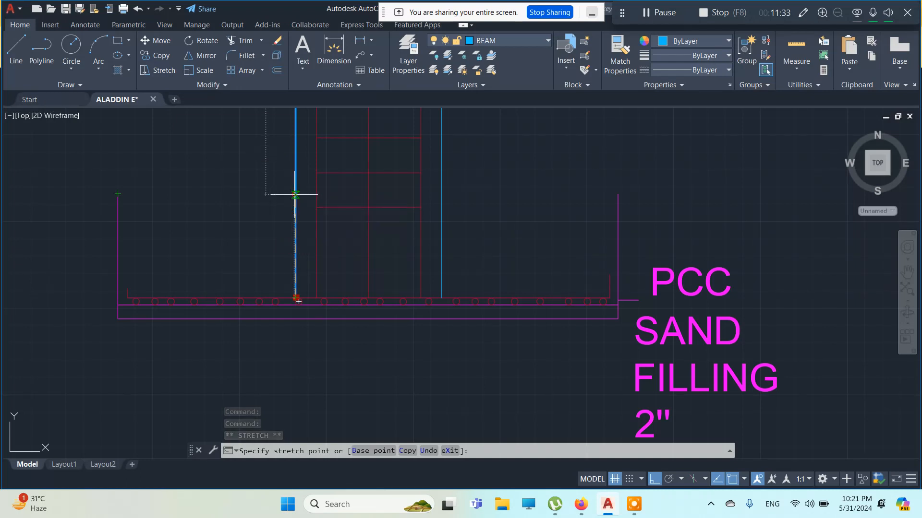
{"action": "left_click", "coordinate": [439, 281]}
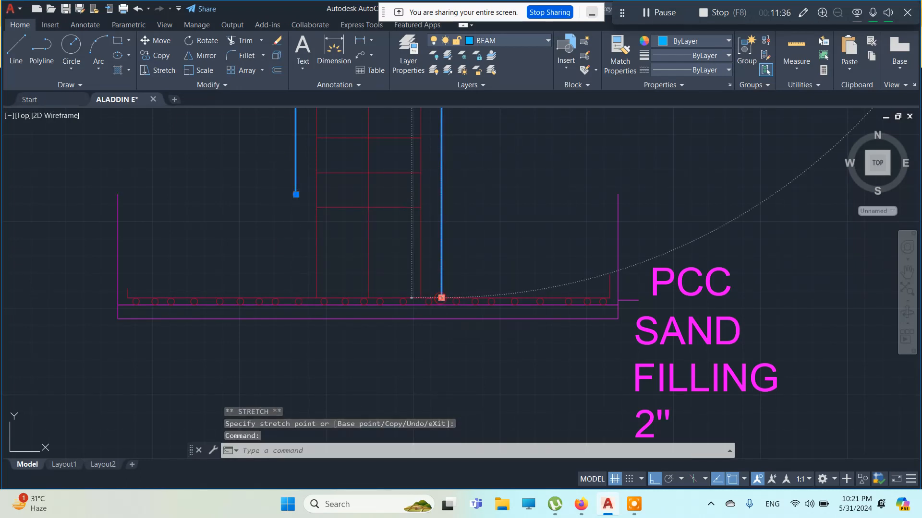
{"action": "left_click", "coordinate": [441, 298]}
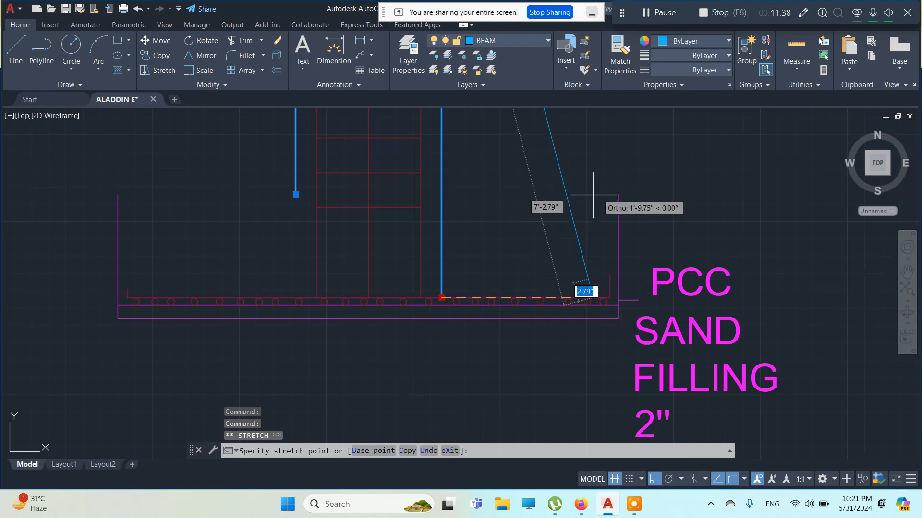
{"action": "left_click", "coordinate": [450, 196]}
{"action": "key", "text": "Escape"}
{"action": "key", "text": "Escape"}
{"action": "key", "text": "Escape"}
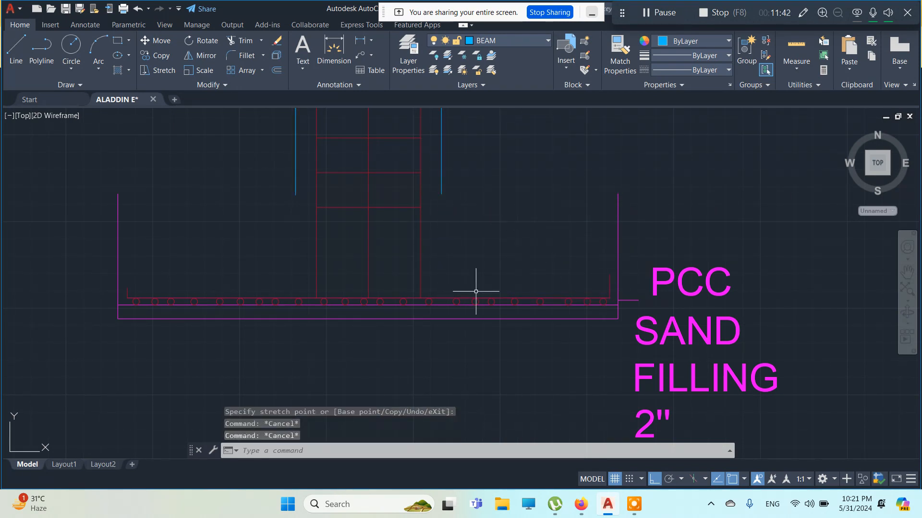
{"action": "scroll", "coordinate": [320, 302], "scroll_direction": "up", "scroll_amount": 2}
{"action": "scroll", "coordinate": [410, 315], "scroll_direction": "down", "scroll_amount": 2}
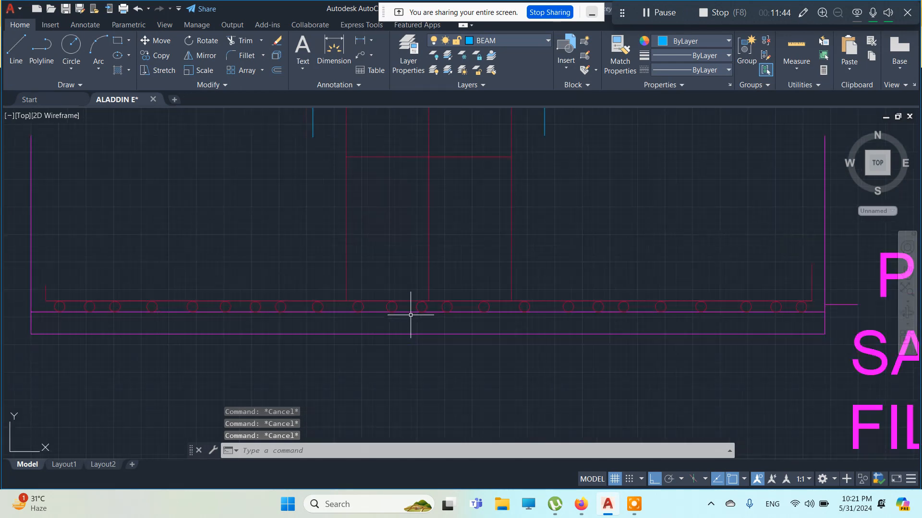
{"action": "type", "text": "l"}
{"action": "key", "text": "Return"}
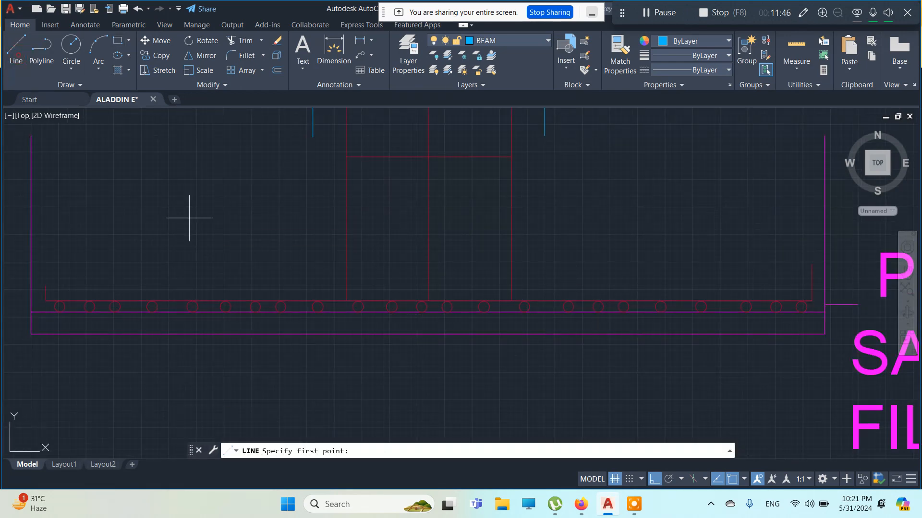
{"action": "left_click", "coordinate": [345, 284]}
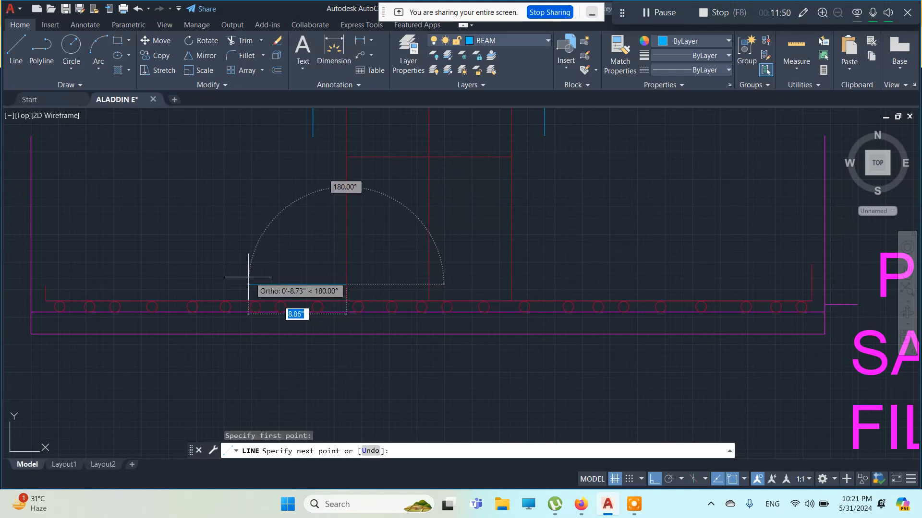
{"action": "key", "text": "Escape"}
{"action": "key", "text": "Escape"}
{"action": "key", "text": "Escape"}
{"action": "key", "text": "Escape"}
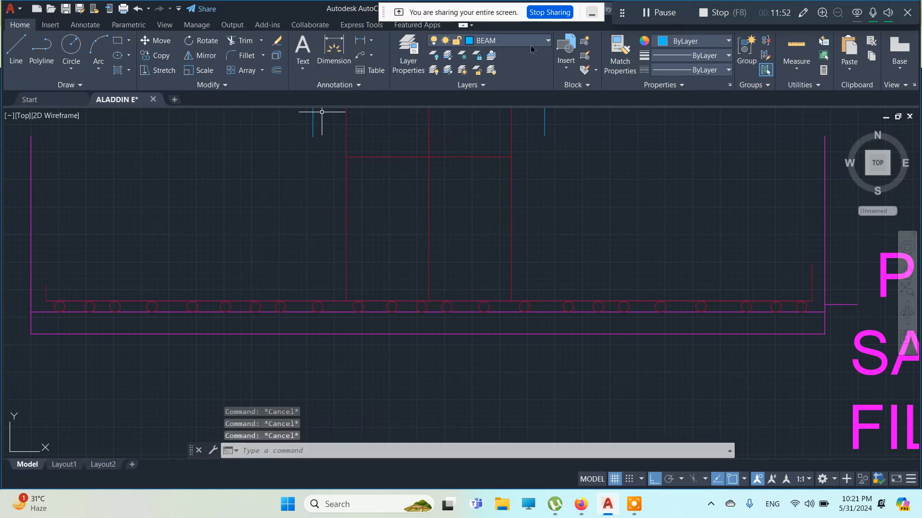
- Make BAR the current layer and draw a short horizontal hook line outward from the left column bar, just above the bottom bar
{"action": "left_click", "coordinate": [531, 43]}
{"action": "left_click", "coordinate": [488, 69]}
{"action": "left_click", "coordinate": [16, 48]}
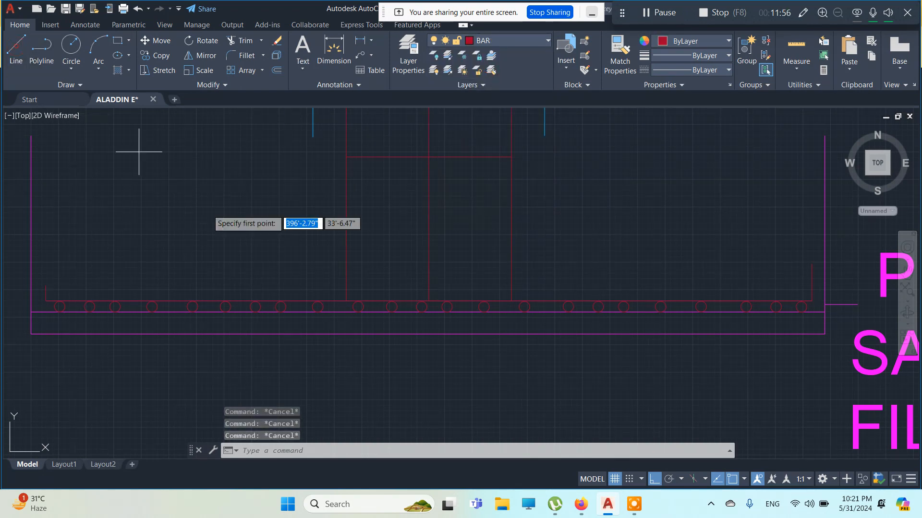
{"action": "left_click", "coordinate": [345, 280]}
{"action": "left_click", "coordinate": [266, 279]}
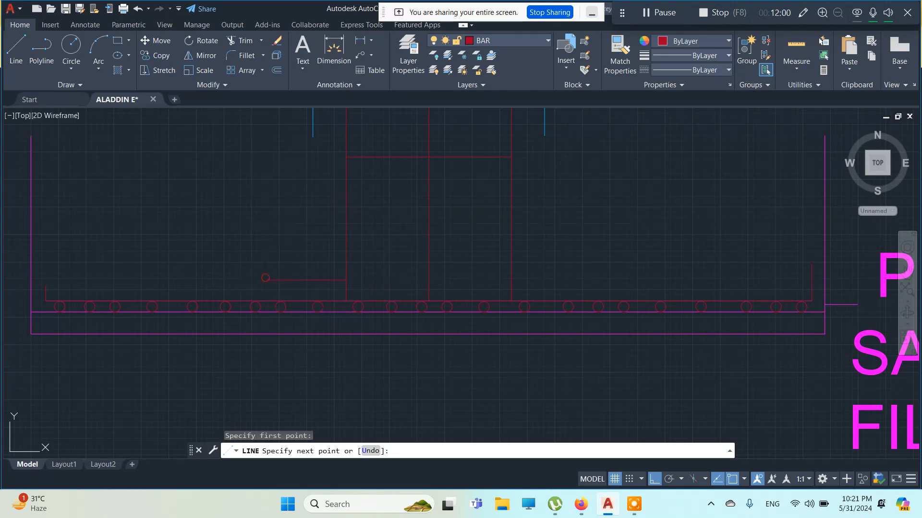
{"action": "key", "text": "Escape"}
{"action": "key", "text": "Escape"}
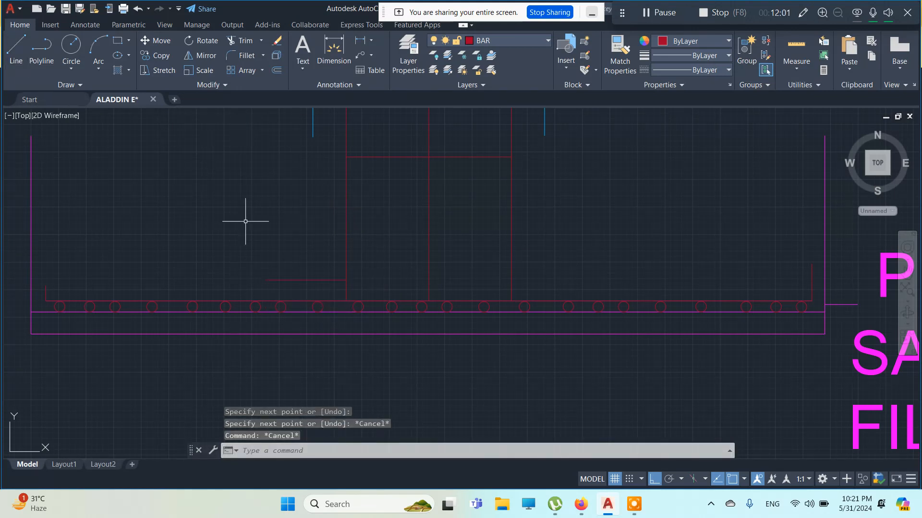
- Copy the left hook line from its outer end to the right column bar, at the same height above the bottom bar
{"action": "left_click", "coordinate": [311, 279]}
{"action": "right_click", "coordinate": [236, 180]}
{"action": "left_click", "coordinate": [308, 282]}
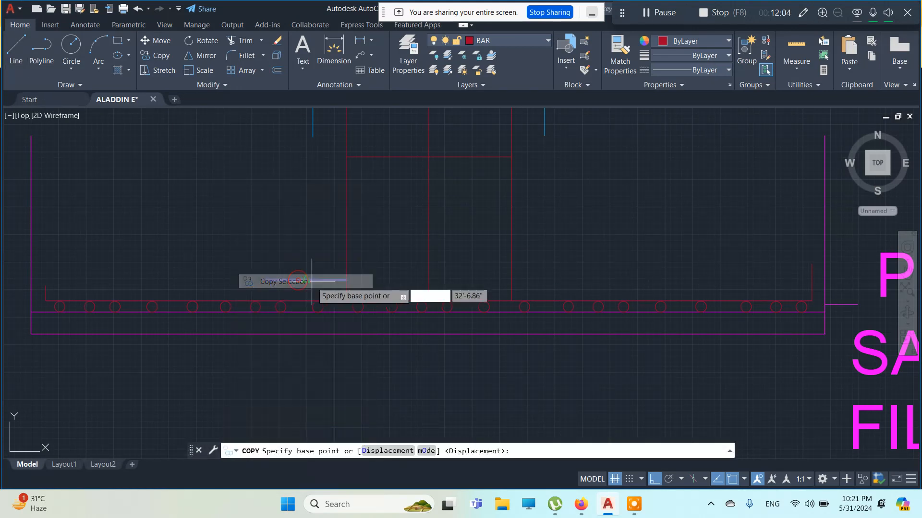
{"action": "left_click", "coordinate": [266, 280]}
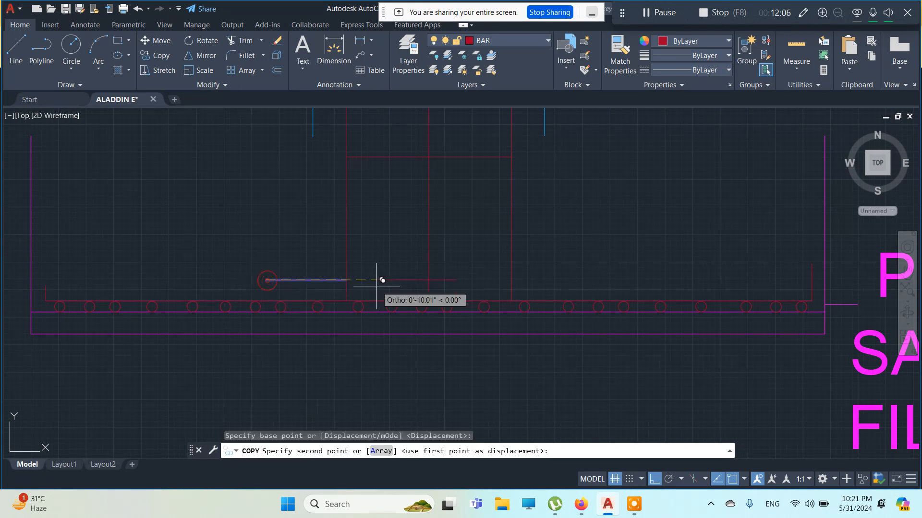
{"action": "left_click", "coordinate": [510, 280]}
{"action": "key", "text": "Escape"}
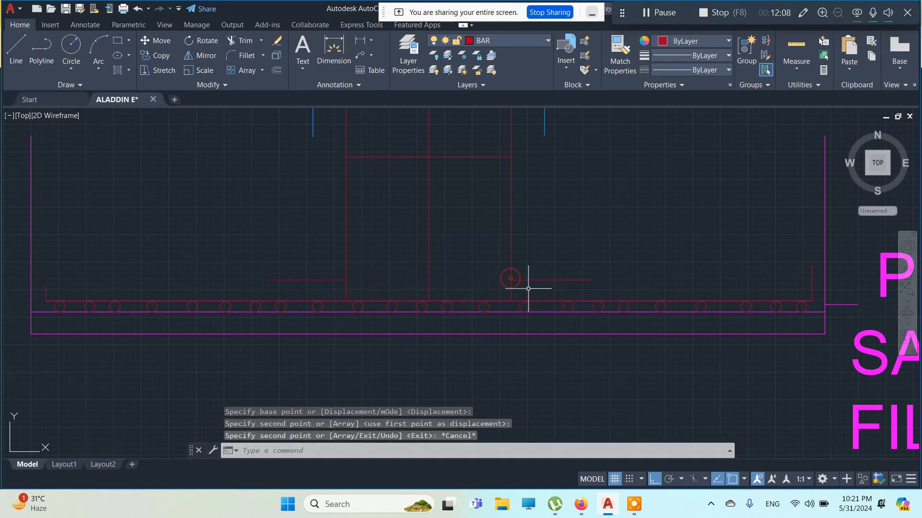
{"action": "key", "text": "Escape"}
{"action": "scroll", "coordinate": [420, 295], "scroll_direction": "down", "scroll_amount": 5}
{"action": "scroll", "coordinate": [408, 300], "scroll_direction": "up", "scroll_amount": 5}
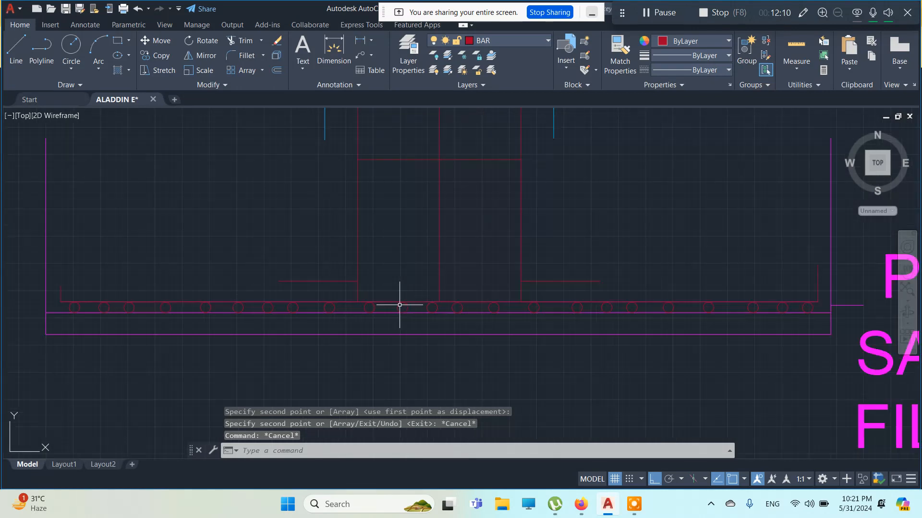
{"action": "key", "text": "Escape"}
{"action": "key", "text": "Escape"}
{"action": "scroll", "coordinate": [365, 304], "scroll_direction": "up", "scroll_amount": 2}
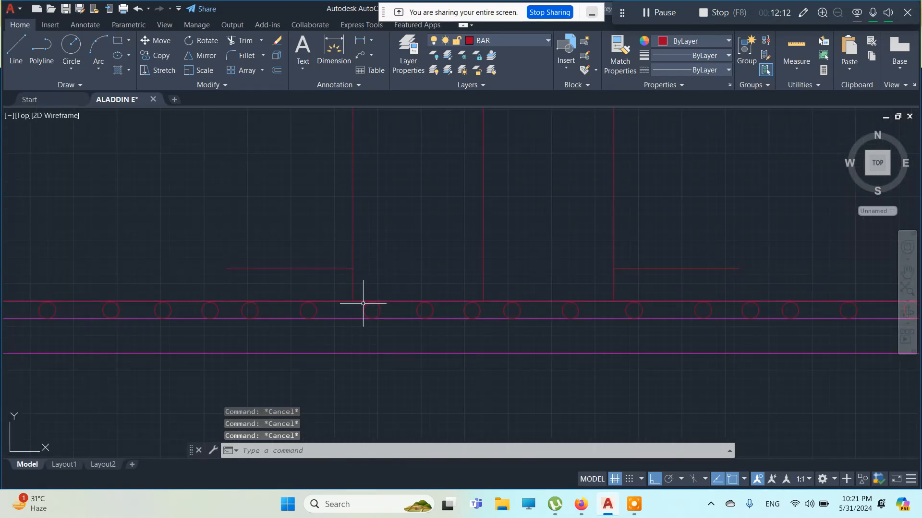
- Trim the two outer column bars of the new section, removing the short ends below their horizontal hooks
{"action": "type", "text": "tr"}
{"action": "key", "text": "Return"}
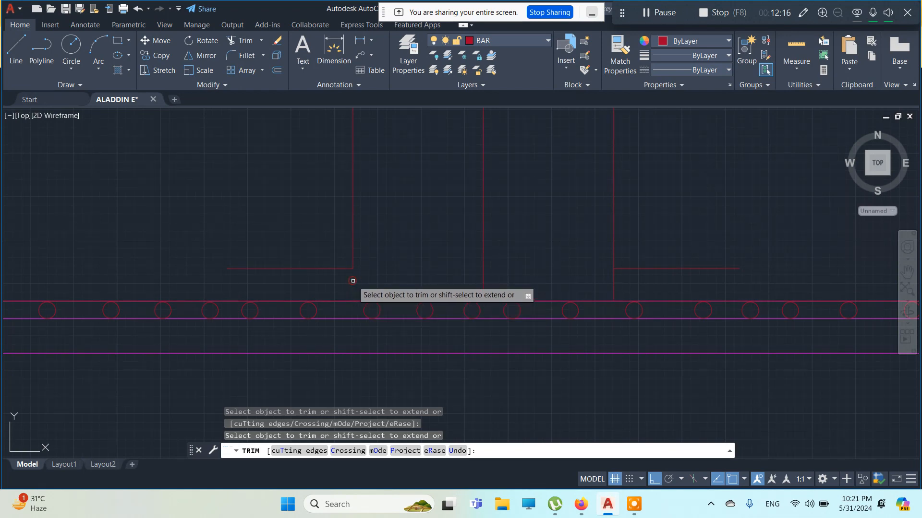
{"action": "left_click", "coordinate": [614, 287]}
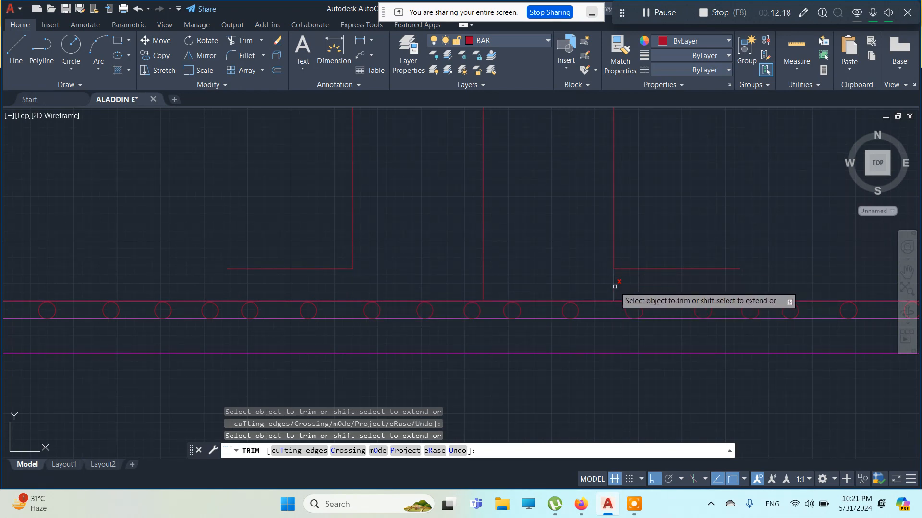
- Examine the base of the existing footing section and compare its outline and bar hooks with the new section
{"action": "scroll", "coordinate": [535, 273], "scroll_direction": "down", "scroll_amount": 2}
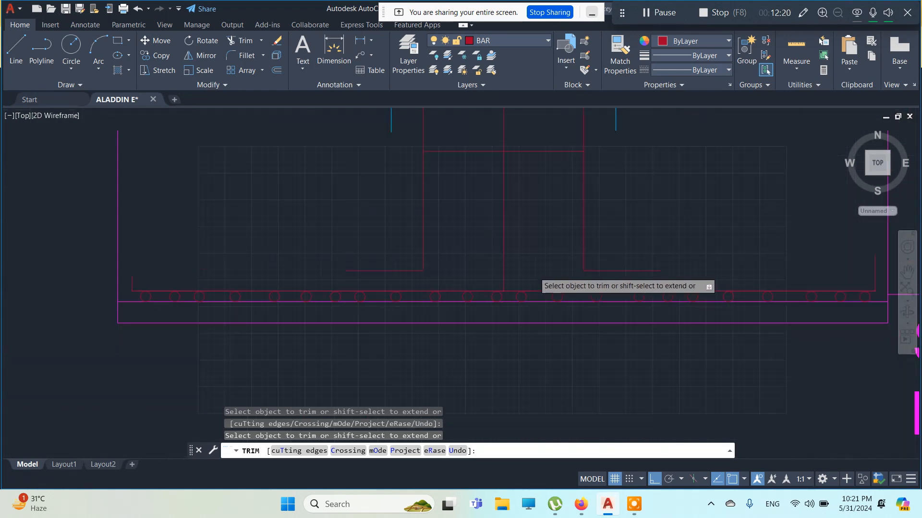
{"action": "scroll", "coordinate": [535, 272], "scroll_direction": "down", "scroll_amount": 8}
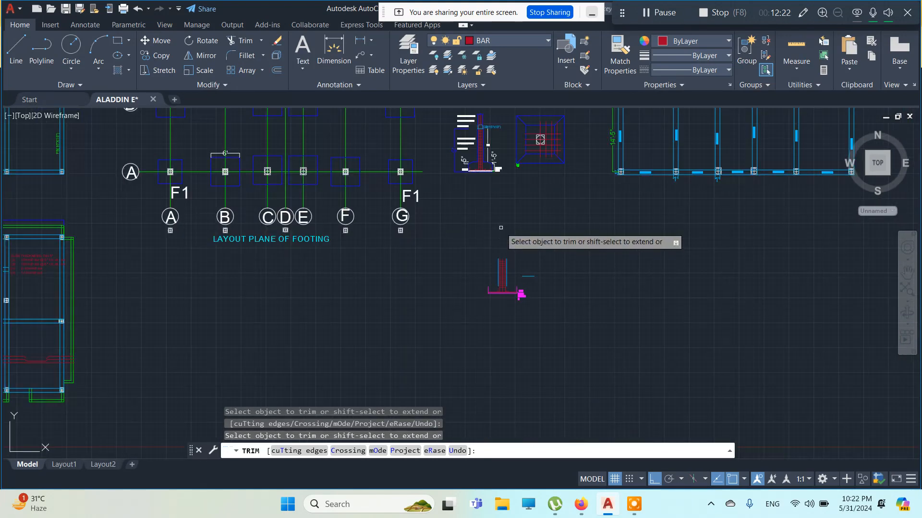
{"action": "scroll", "coordinate": [511, 172], "scroll_direction": "up", "scroll_amount": 10}
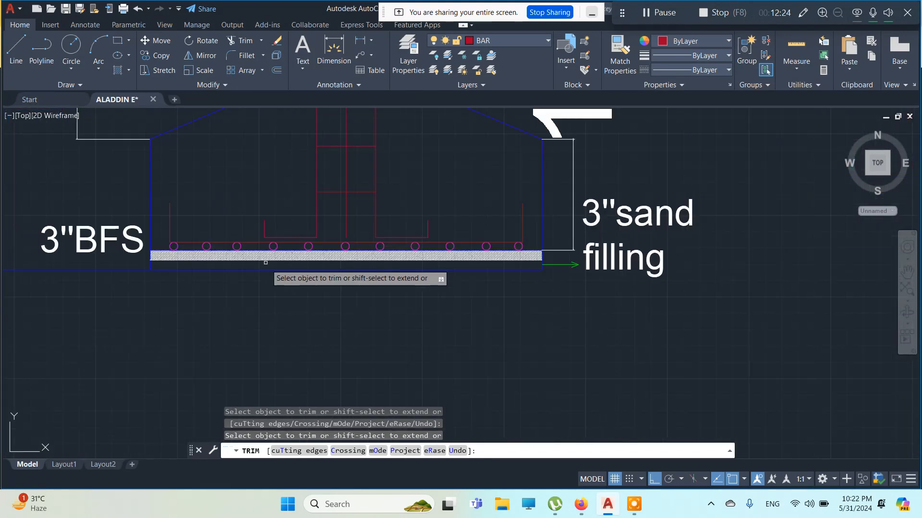
{"action": "scroll", "coordinate": [278, 278], "scroll_direction": "up", "scroll_amount": 1}
{"action": "scroll", "coordinate": [312, 307], "scroll_direction": "down", "scroll_amount": 6}
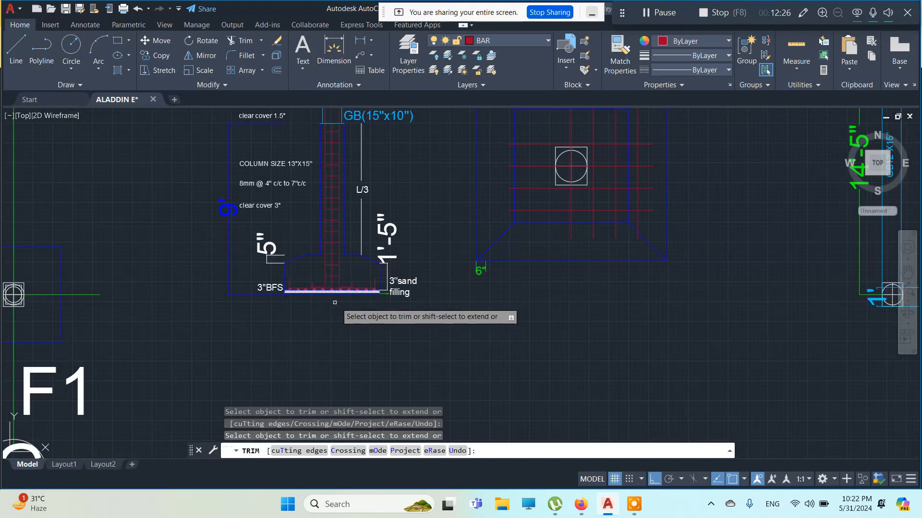
{"action": "scroll", "coordinate": [335, 302], "scroll_direction": "down", "scroll_amount": 6}
{"action": "scroll", "coordinate": [317, 264], "scroll_direction": "up", "scroll_amount": 8}
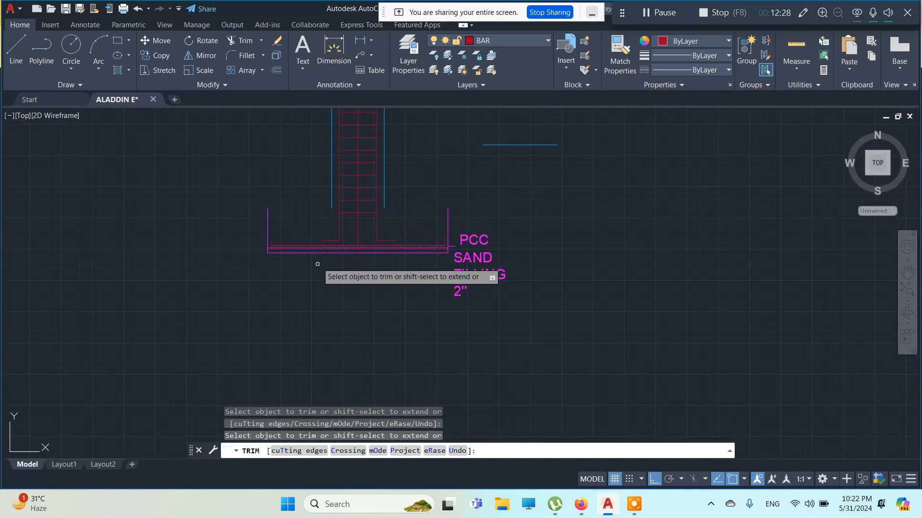
{"action": "scroll", "coordinate": [383, 222], "scroll_direction": "up", "scroll_amount": 2}
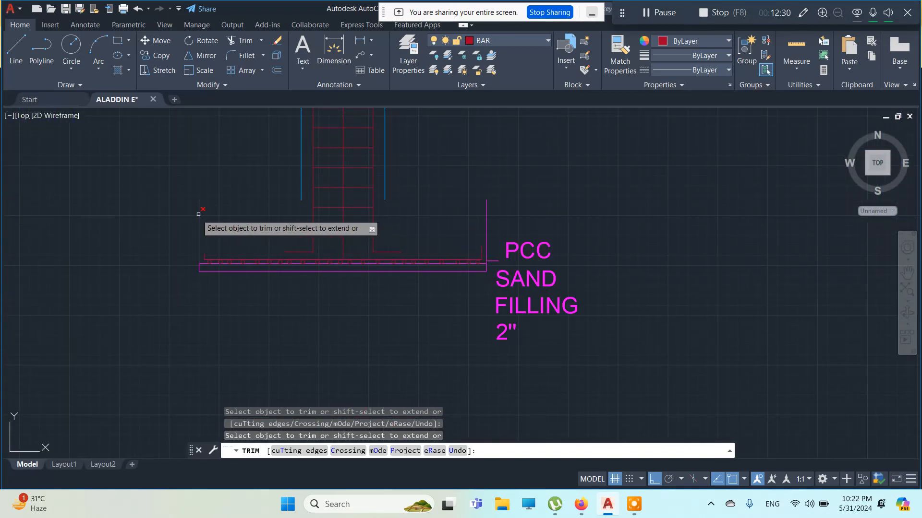
{"action": "key", "text": "Escape"}
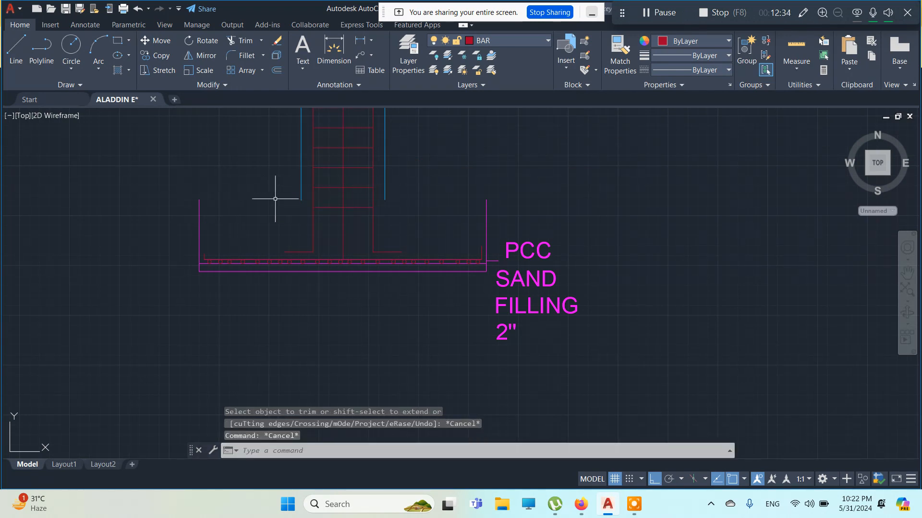
{"action": "key", "text": "Escape"}
{"action": "key", "text": "Escape"}
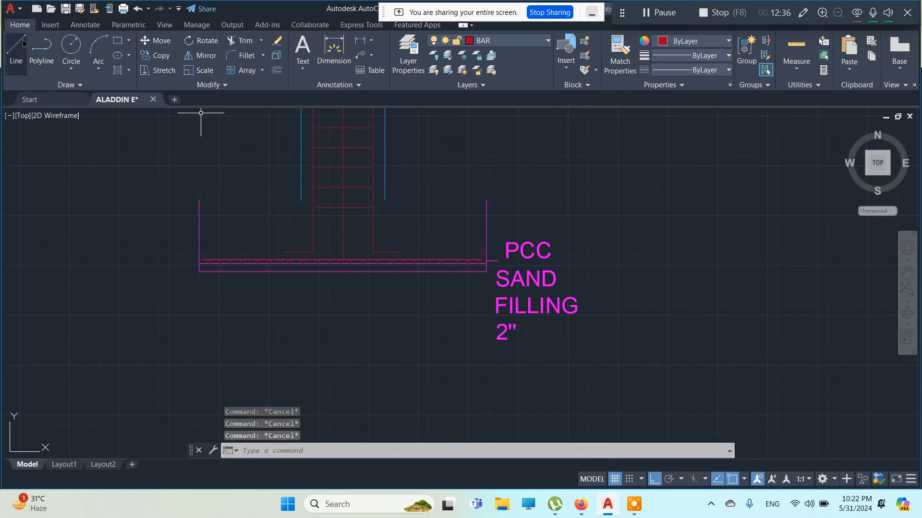
- Draw a short horizontal BAR-layer line inward from the top of the footing's left side line, and erase it
{"action": "left_click", "coordinate": [15, 41]}
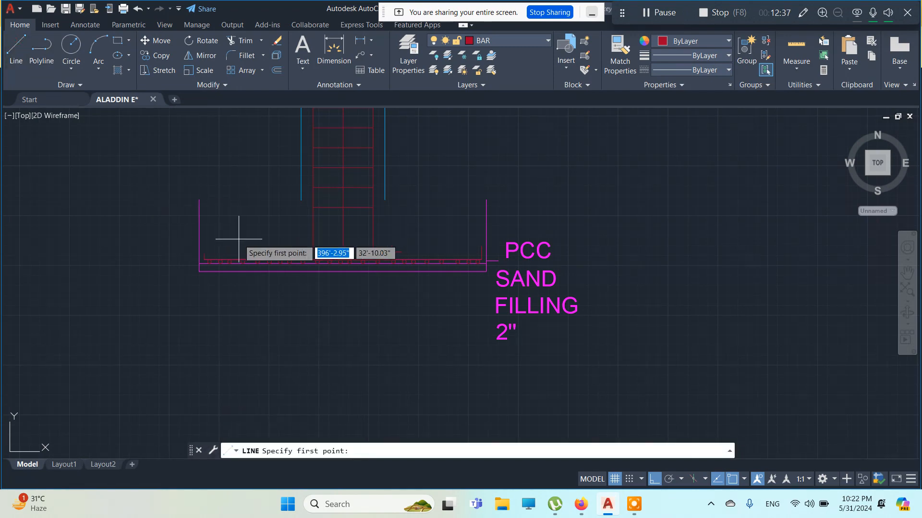
{"action": "left_click", "coordinate": [199, 200]}
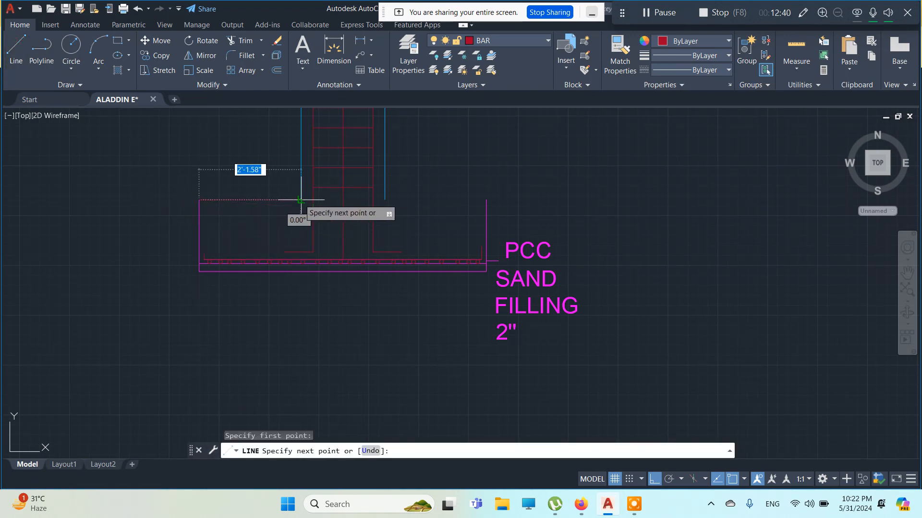
{"action": "left_click", "coordinate": [246, 202]}
{"action": "key", "text": "Escape"}
{"action": "key", "text": "Escape"}
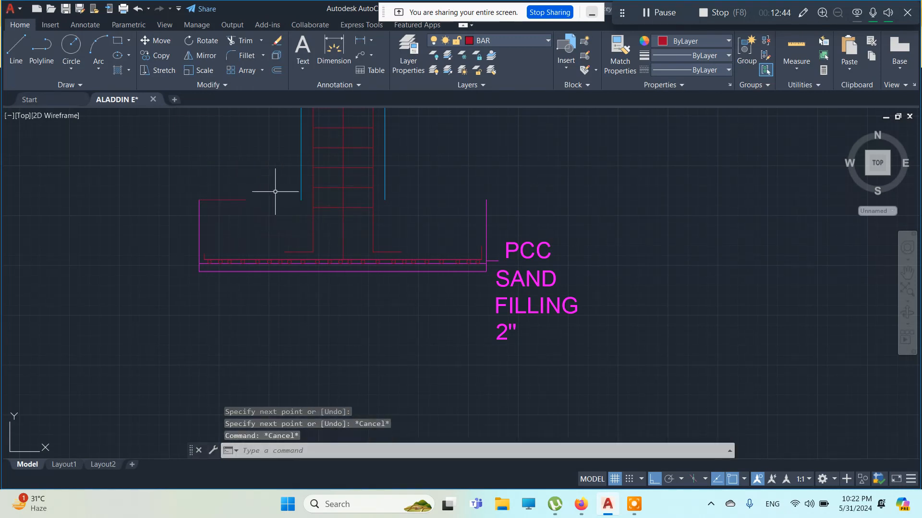
{"action": "left_click", "coordinate": [271, 195]}
{"action": "left_click", "coordinate": [232, 205]}
{"action": "right_click", "coordinate": [226, 182]}
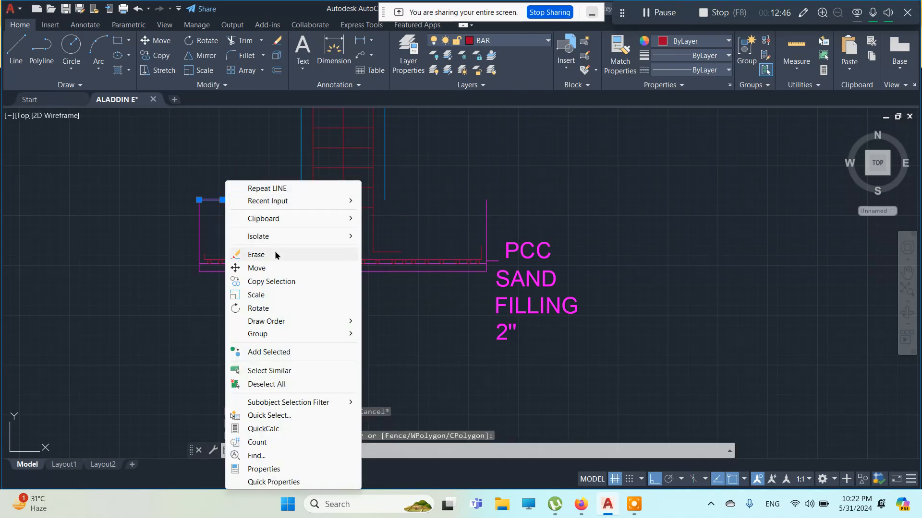
{"action": "left_click", "coordinate": [256, 255]}
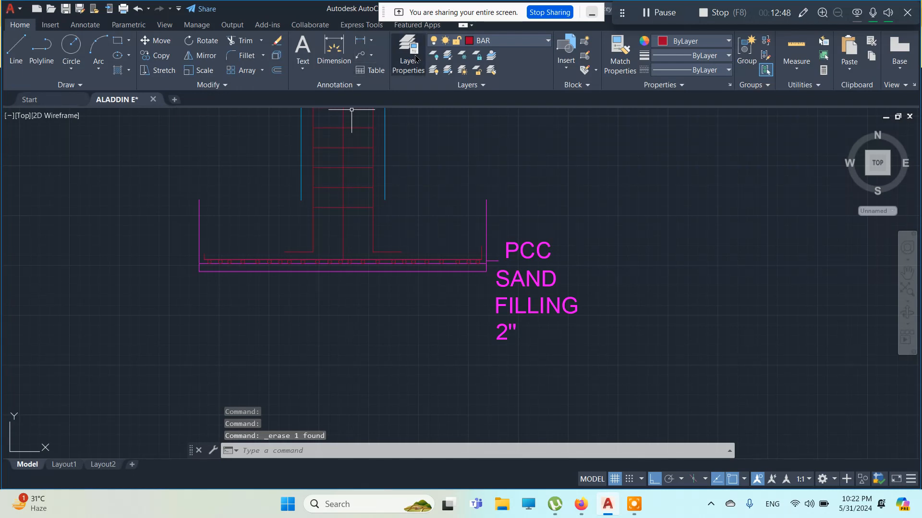
- Make FOOTING the current layer and draw a horizontal line from the footing's left side top to the left column face
{"action": "left_click", "coordinate": [508, 46]}
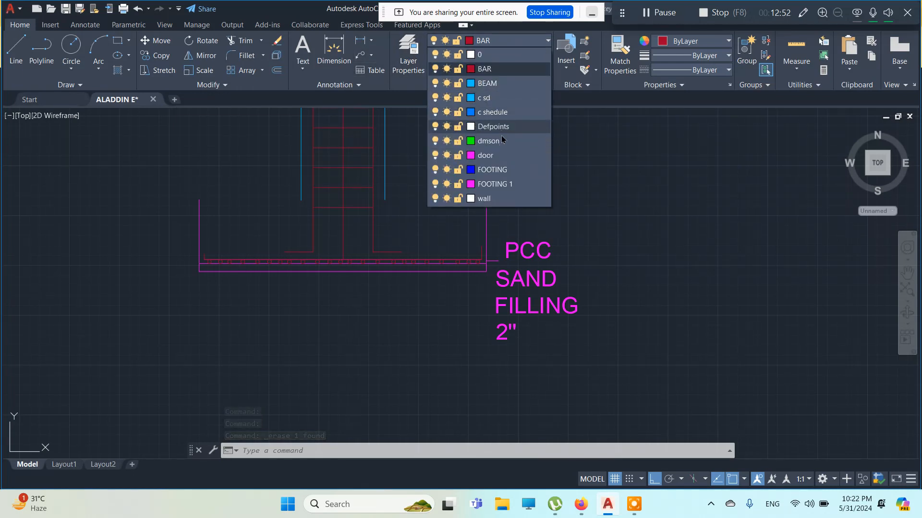
{"action": "left_click", "coordinate": [499, 170]}
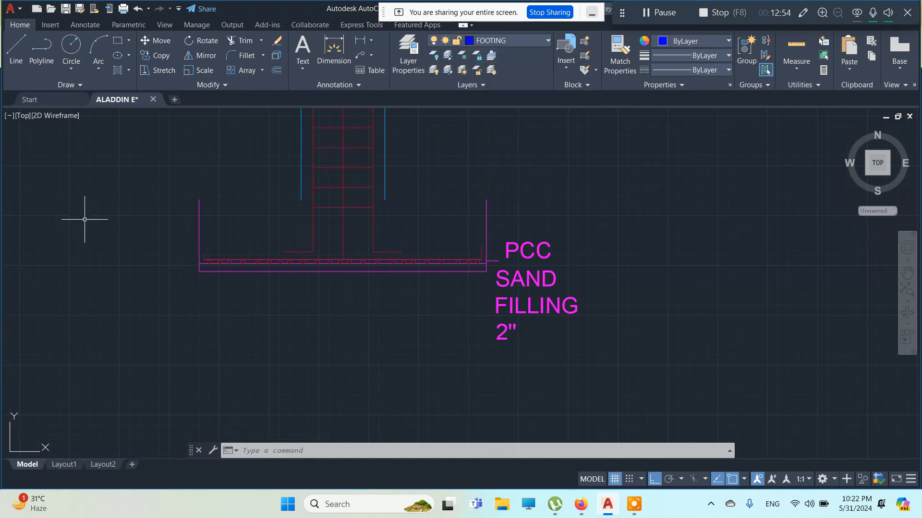
{"action": "left_click", "coordinate": [17, 53]}
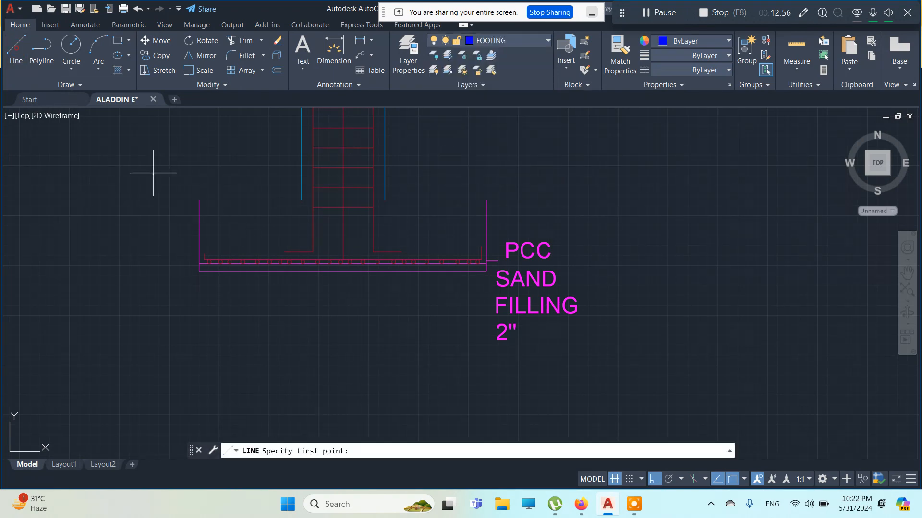
{"action": "left_click", "coordinate": [199, 200]}
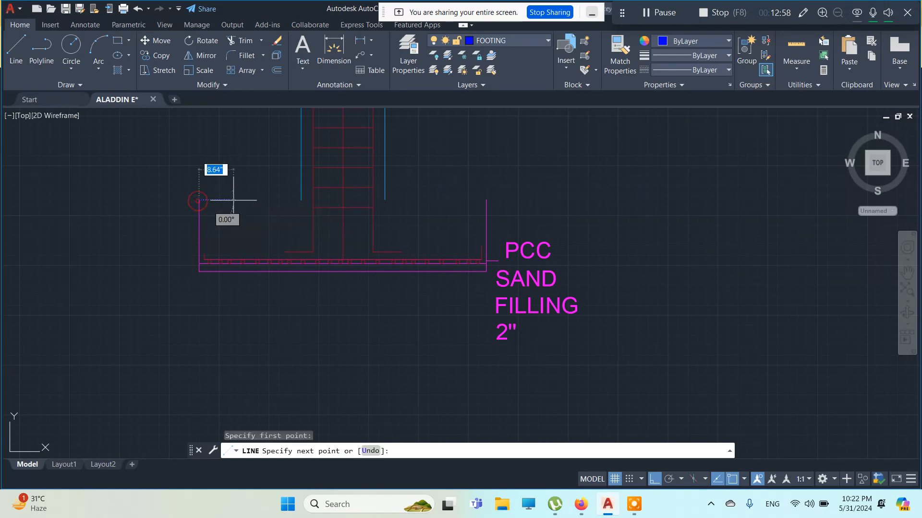
{"action": "left_click", "coordinate": [313, 199]}
{"action": "key", "text": "Escape"}
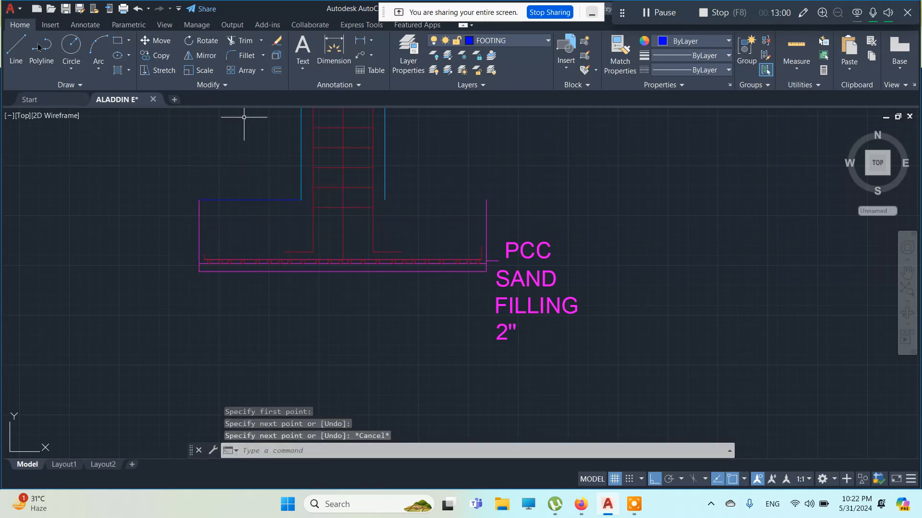
- Draw a horizontal line from the top of the footing's right side line to the lower end of the right column face
{"action": "key", "text": "Return"}
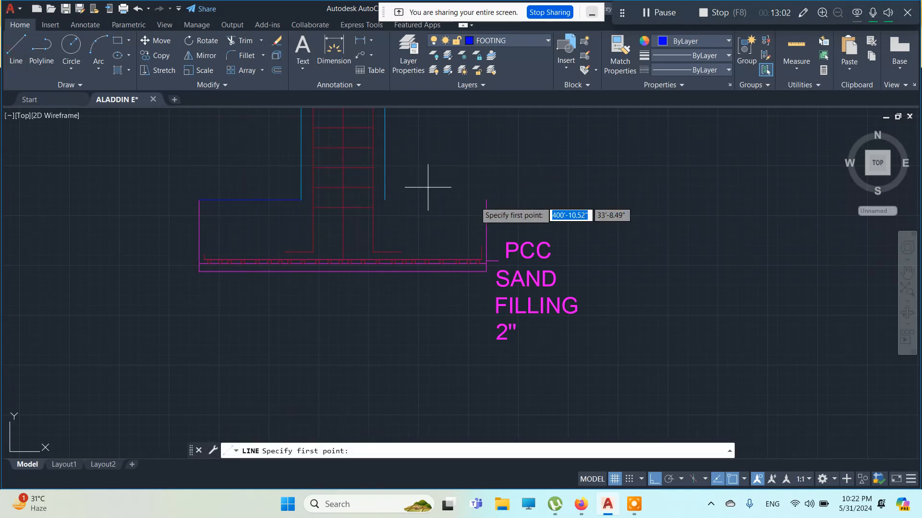
{"action": "left_click", "coordinate": [487, 199]}
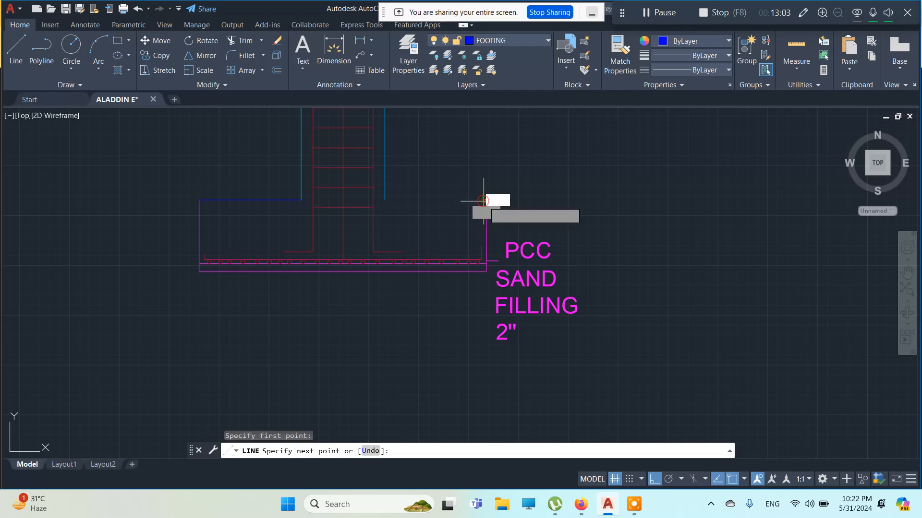
{"action": "left_click", "coordinate": [384, 199]}
{"action": "key", "text": "Escape"}
{"action": "key", "text": "Escape"}
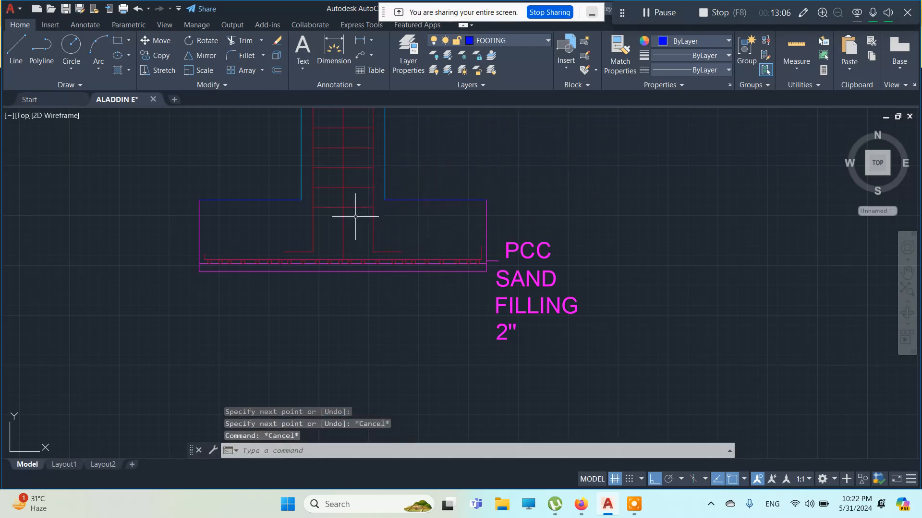
- Examine the existing footing section's sloped top edges and their height dimensions on both sides of the column
{"action": "scroll", "coordinate": [358, 212], "scroll_direction": "down", "scroll_amount": 8}
{"action": "middle_click_drag", "start_coordinate": [454, 195], "coordinate": [373, 389]}
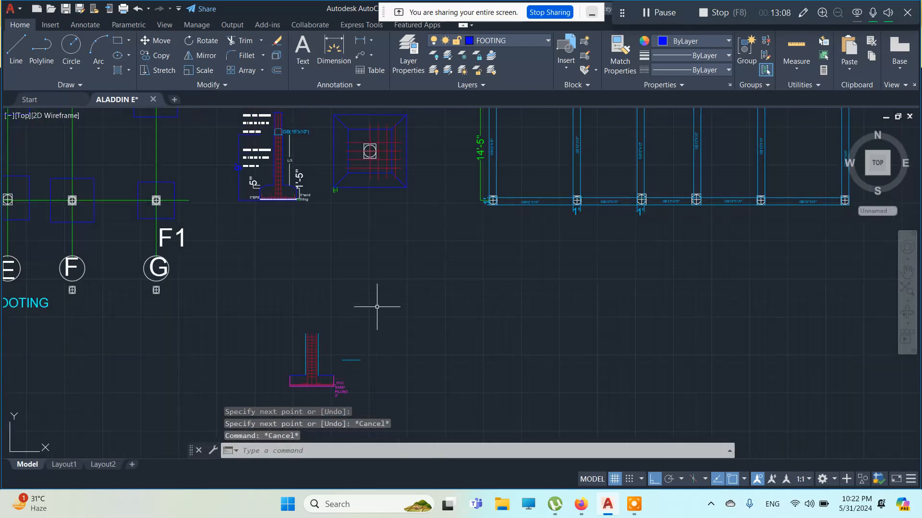
{"action": "scroll", "coordinate": [239, 173], "scroll_direction": "up", "scroll_amount": 6}
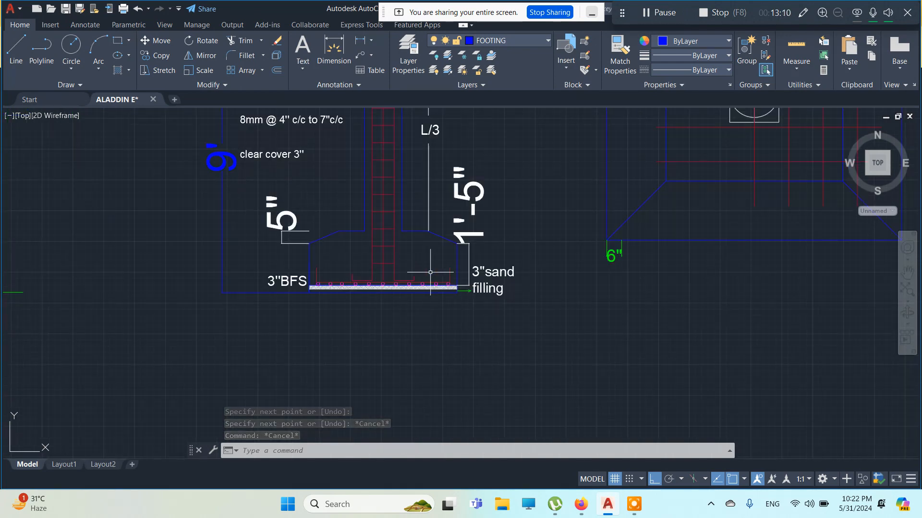
{"action": "scroll", "coordinate": [430, 272], "scroll_direction": "up", "scroll_amount": 2}
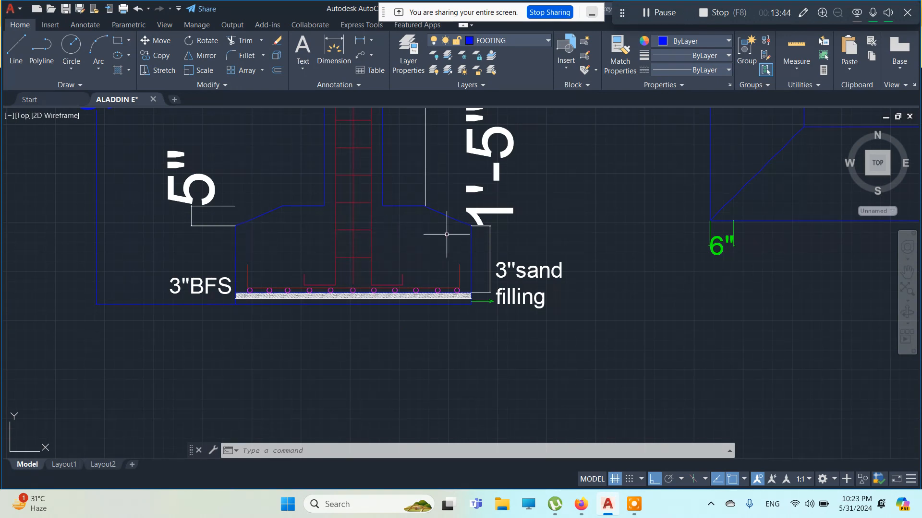
{"action": "scroll", "coordinate": [460, 222], "scroll_direction": "up", "scroll_amount": 3}
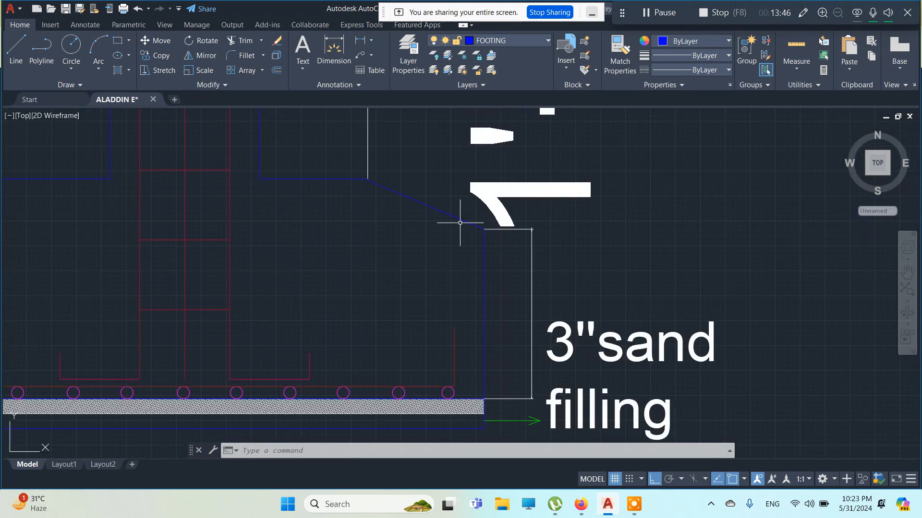
{"action": "scroll", "coordinate": [460, 223], "scroll_direction": "down", "scroll_amount": 5}
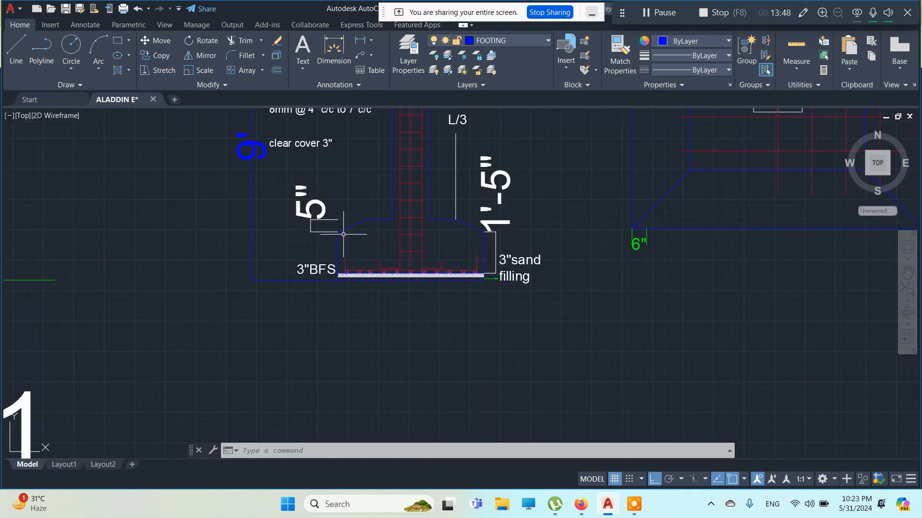
{"action": "scroll", "coordinate": [344, 234], "scroll_direction": "up", "scroll_amount": 3}
{"action": "scroll", "coordinate": [357, 233], "scroll_direction": "up", "scroll_amount": 4}
{"action": "scroll", "coordinate": [358, 231], "scroll_direction": "down", "scroll_amount": 2}
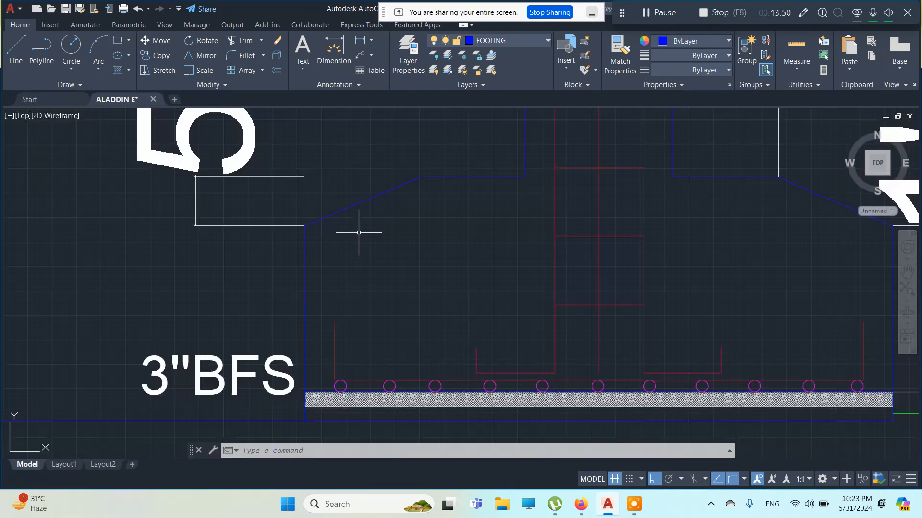
{"action": "scroll", "coordinate": [312, 214], "scroll_direction": "down", "scroll_amount": 3}
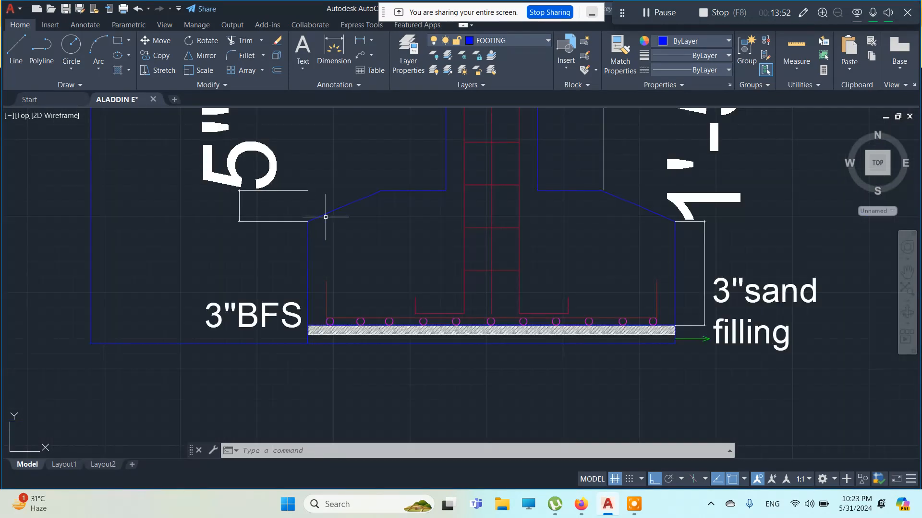
{"action": "scroll", "coordinate": [289, 214], "scroll_direction": "up", "scroll_amount": 2}
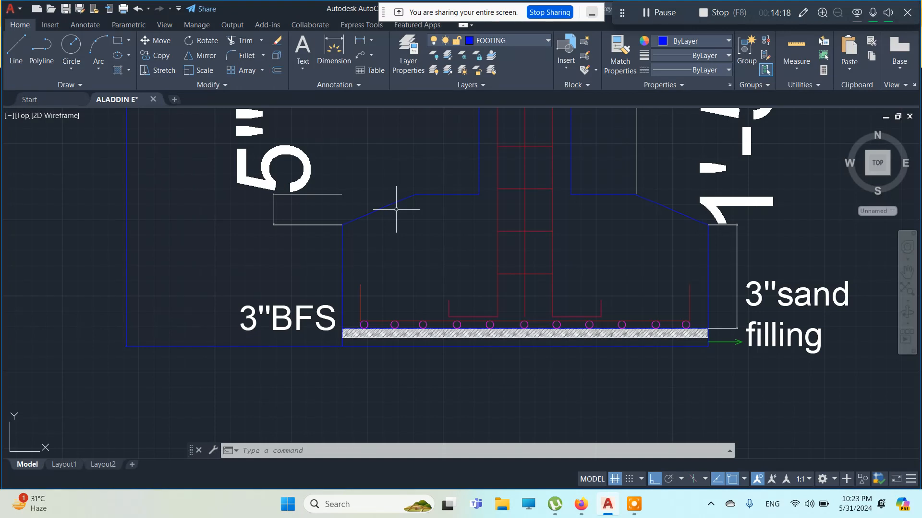
{"action": "key", "text": "Escape"}
{"action": "key", "text": "Escape"}
{"action": "key", "text": "Escape"}
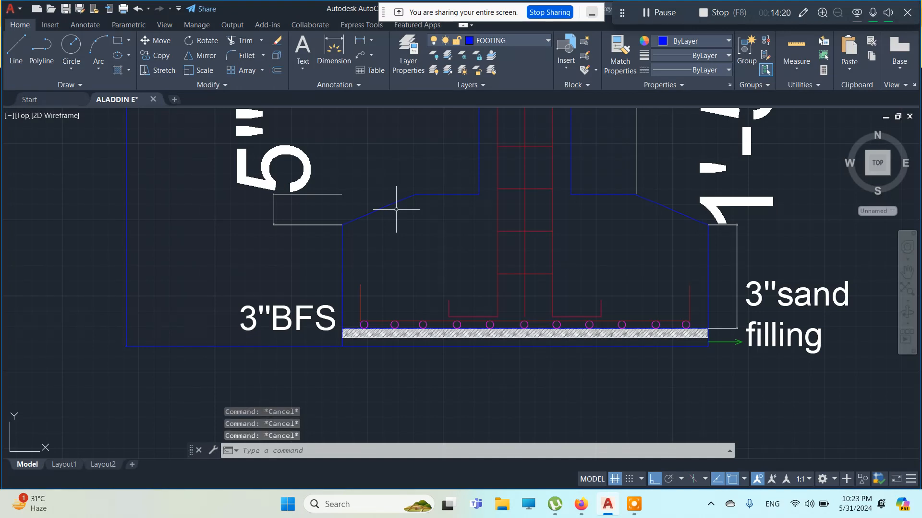
{"action": "scroll", "coordinate": [578, 248], "scroll_direction": "down", "scroll_amount": 2}
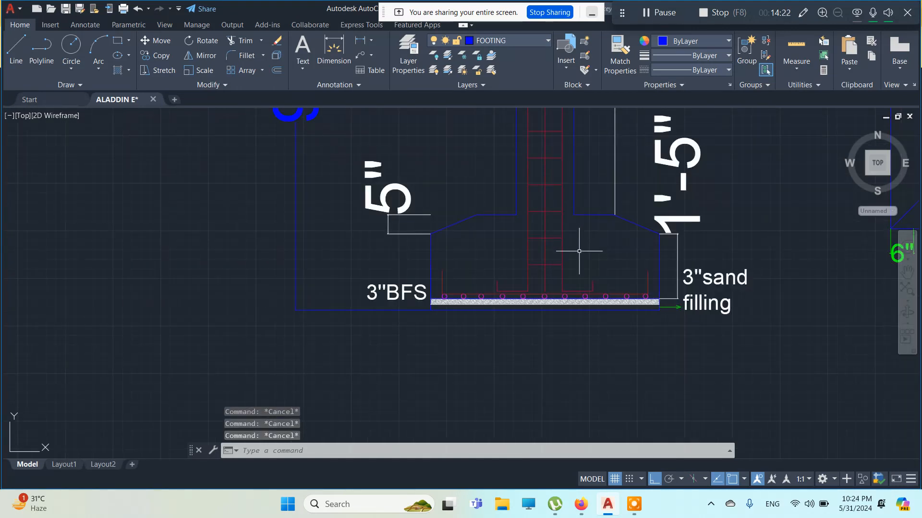
- Examine the reference footing section and the unfinished column-and-footing section below the layout drawings
{"action": "scroll", "coordinate": [587, 283], "scroll_direction": "down", "scroll_amount": 2}
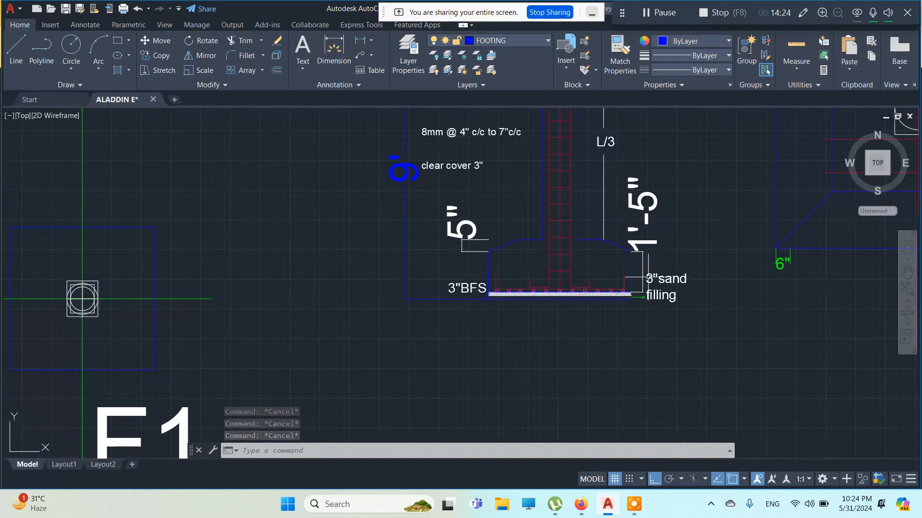
{"action": "scroll", "coordinate": [588, 293], "scroll_direction": "down", "scroll_amount": 2}
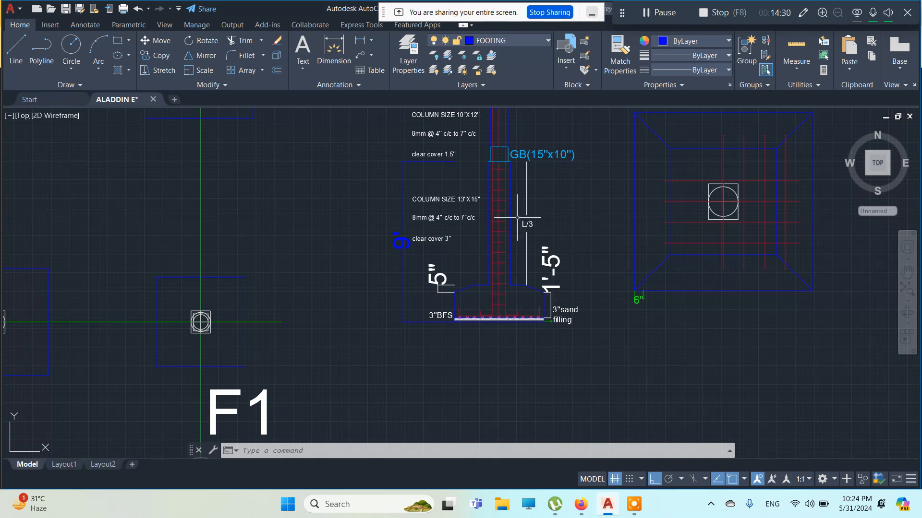
{"action": "scroll", "coordinate": [528, 208], "scroll_direction": "down", "scroll_amount": 2}
{"action": "mouse_move", "coordinate": [642, 214]}
{"action": "middle_mouse_down"}
{"action": "mouse_move", "coordinate": [595, 277]}
{"action": "mouse_move", "coordinate": [522, 318]}
{"action": "middle_mouse_up"}
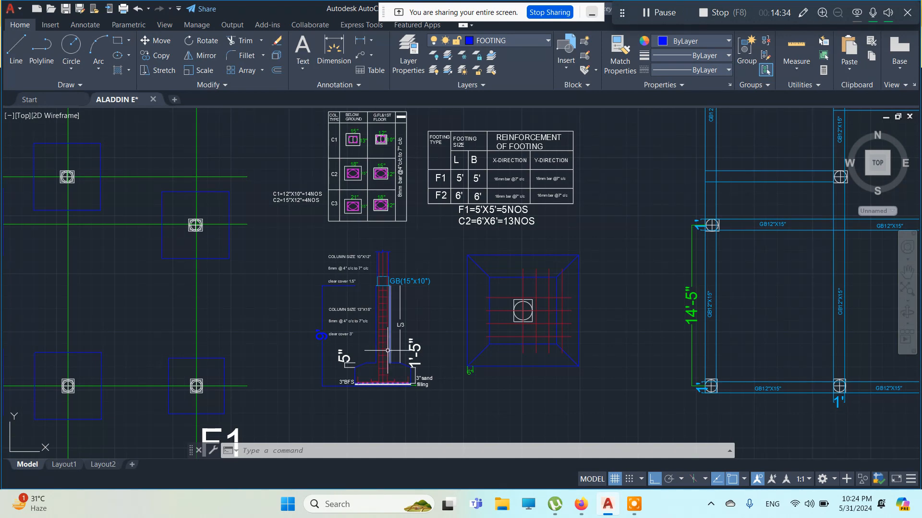
{"action": "scroll", "coordinate": [382, 354], "scroll_direction": "up", "scroll_amount": 2}
{"action": "scroll", "coordinate": [381, 353], "scroll_direction": "down", "scroll_amount": 5}
{"action": "middle_click_drag", "start_coordinate": [387, 398], "coordinate": [335, 140]}
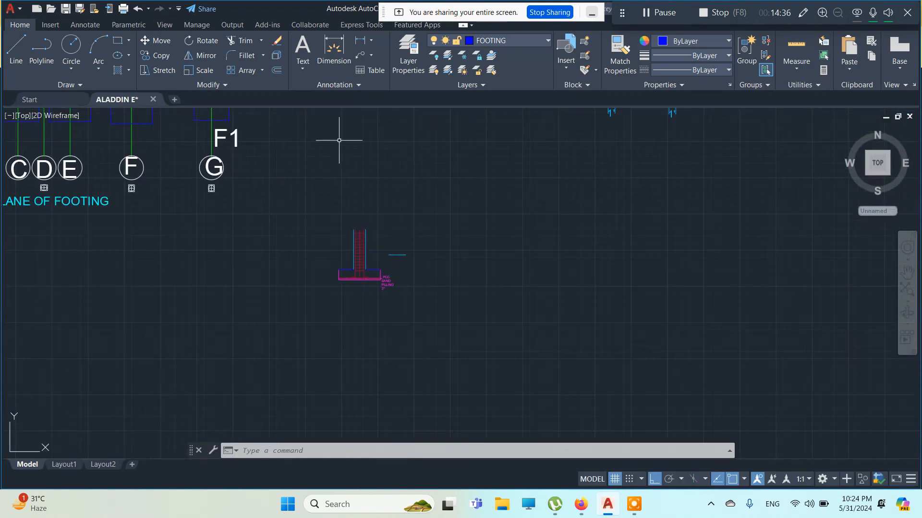
{"action": "scroll", "coordinate": [367, 273], "scroll_direction": "up", "scroll_amount": 6}
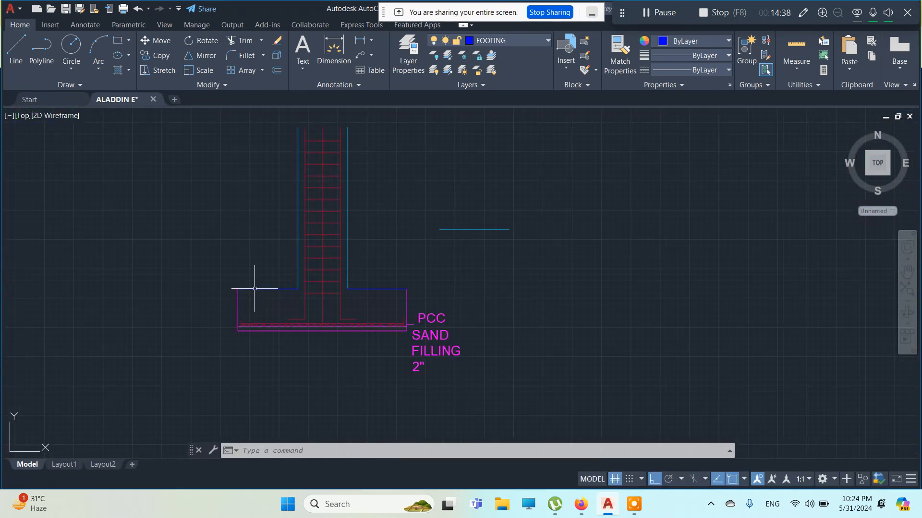
{"action": "middle_click_drag", "start_coordinate": [402, 174], "coordinate": [391, 243]}
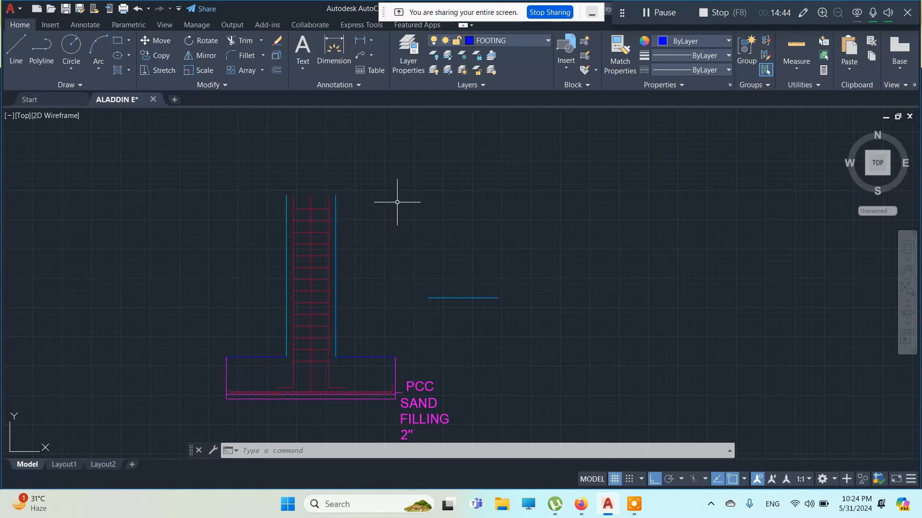
- Draw a ground beam rectangle 1'-9" wide and about 6.80" high on top of the unfinished section's column
{"action": "key", "text": "Escape"}
{"action": "key", "text": "Escape"}
{"action": "key", "text": "Escape"}
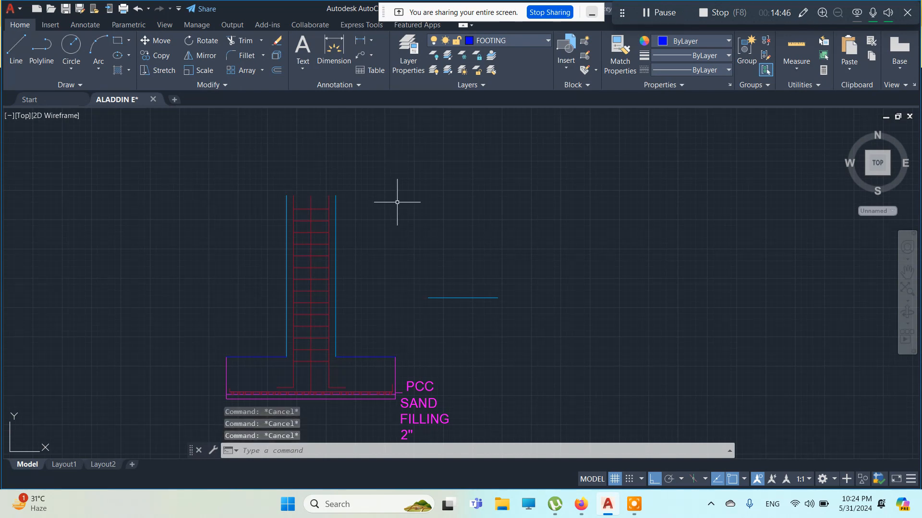
{"action": "left_click", "coordinate": [117, 41]}
{"action": "scroll", "coordinate": [310, 185], "scroll_direction": "up", "scroll_amount": 2}
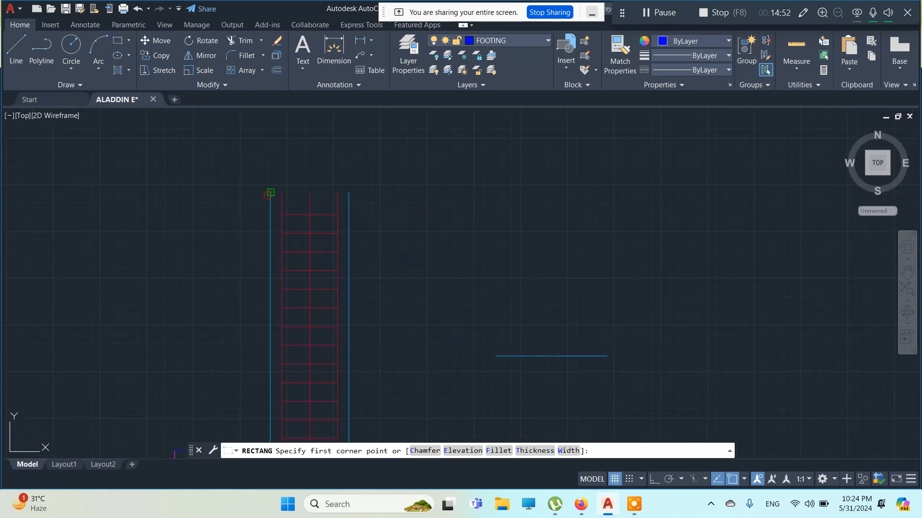
{"action": "left_click", "coordinate": [271, 192]}
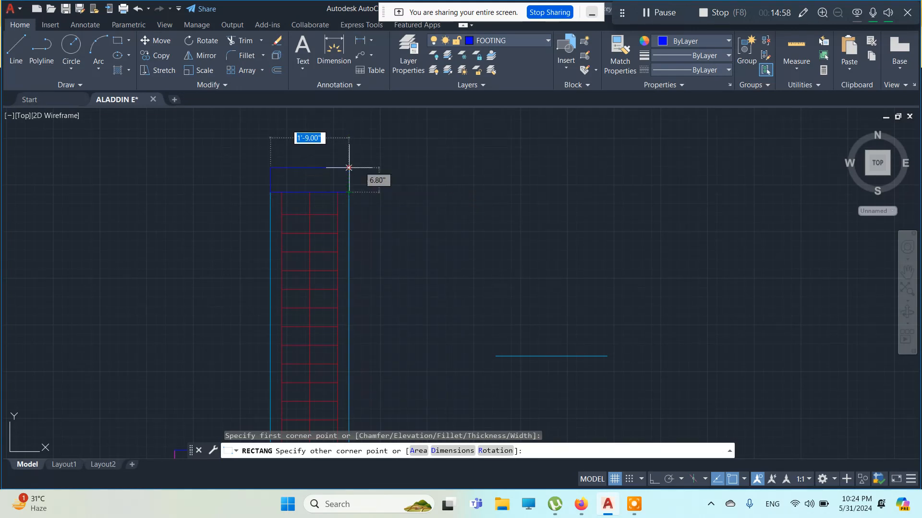
{"action": "key", "text": "Escape"}
- Examine the reference section's GB(15"x10") ground beam, the narrower column above it and how the vertical bars pass through
{"action": "scroll", "coordinate": [304, 199], "scroll_direction": "up", "scroll_amount": 2}
{"action": "scroll", "coordinate": [322, 212], "scroll_direction": "down", "scroll_amount": 4}
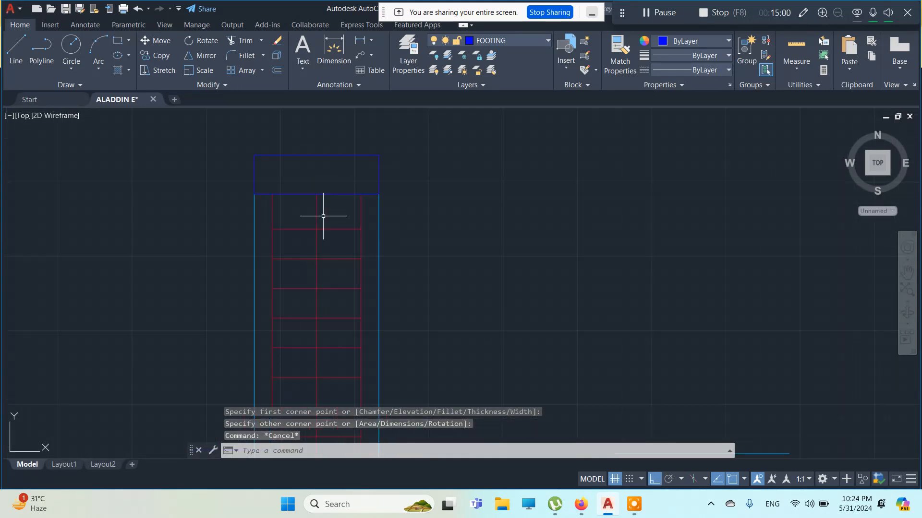
{"action": "scroll", "coordinate": [373, 223], "scroll_direction": "down", "scroll_amount": 5}
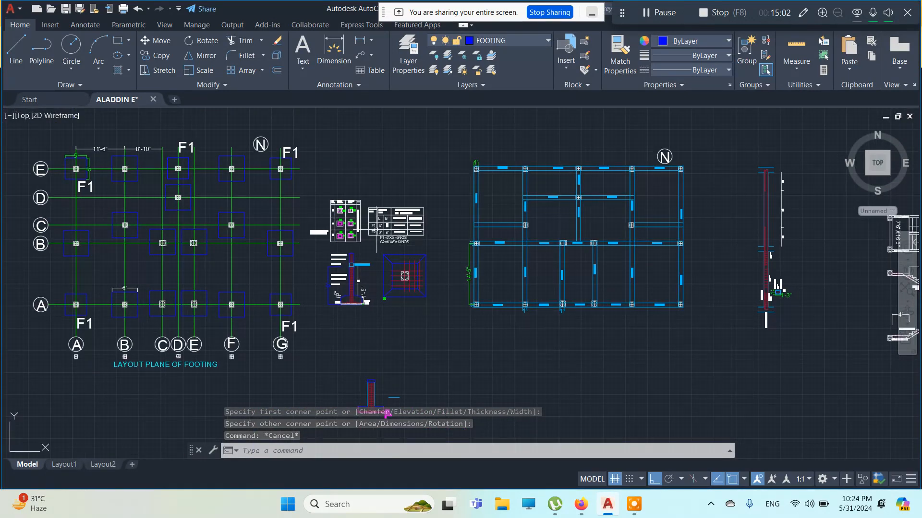
{"action": "scroll", "coordinate": [345, 264], "scroll_direction": "up", "scroll_amount": 2}
{"action": "scroll", "coordinate": [345, 265], "scroll_direction": "up", "scroll_amount": 3}
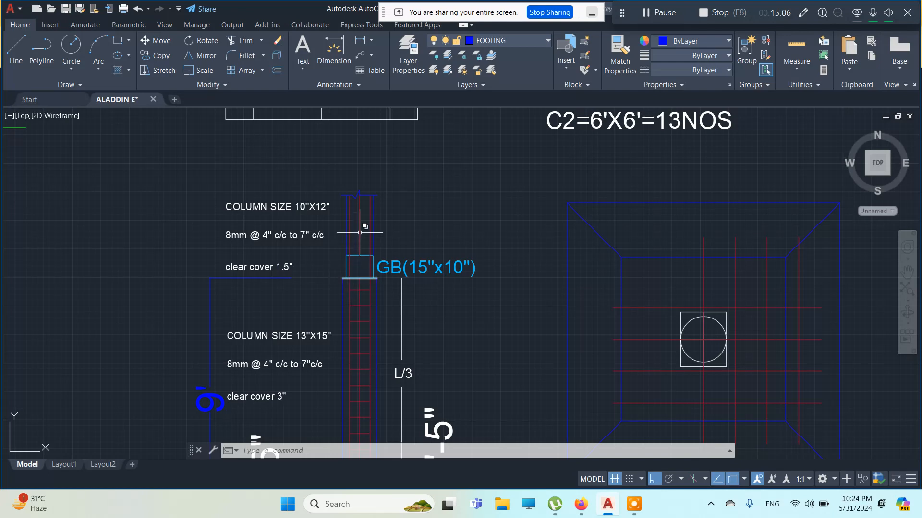
{"action": "scroll", "coordinate": [356, 223], "scroll_direction": "up", "scroll_amount": 4}
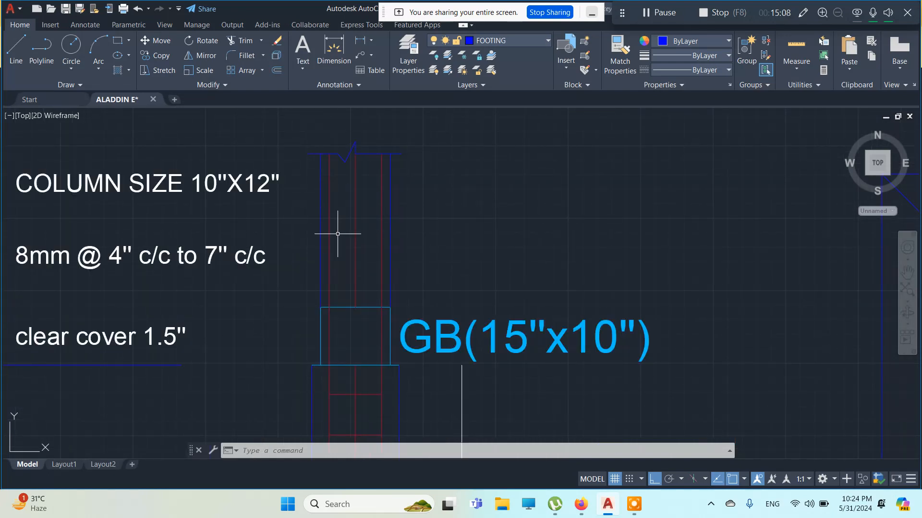
{"action": "key", "text": "Escape"}
{"action": "key", "text": "Escape"}
{"action": "scroll", "coordinate": [339, 242], "scroll_direction": "down", "scroll_amount": 2}
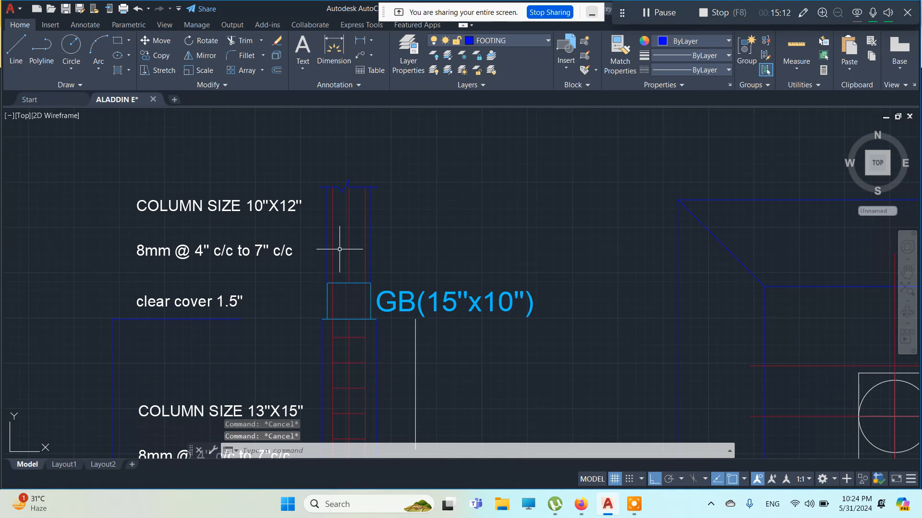
{"action": "middle_click_drag", "start_coordinate": [383, 369], "coordinate": [387, 298]}
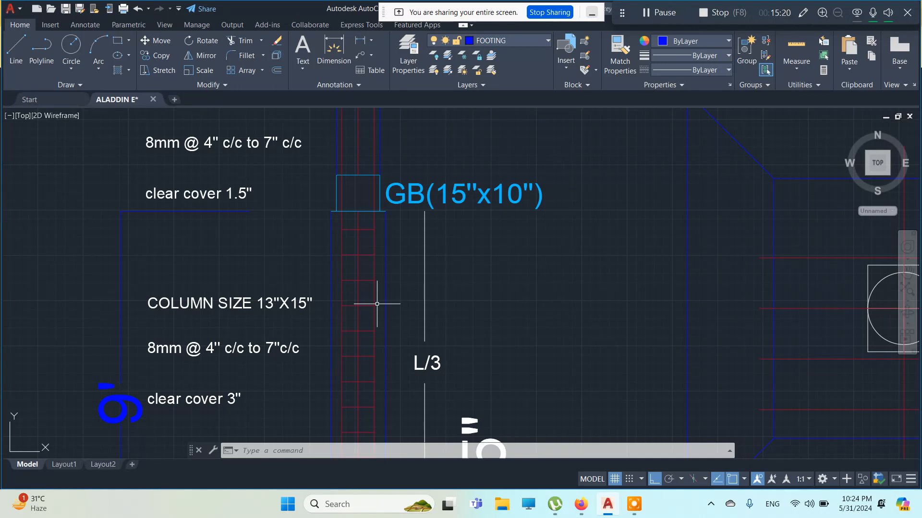
{"action": "mouse_move", "coordinate": [344, 196]}
{"action": "middle_mouse_down"}
{"action": "mouse_move", "coordinate": [369, 322]}
{"action": "mouse_move", "coordinate": [412, 335]}
{"action": "middle_mouse_up"}
{"action": "scroll", "coordinate": [369, 326], "scroll_direction": "up", "scroll_amount": 2}
{"action": "scroll", "coordinate": [411, 335], "scroll_direction": "up", "scroll_amount": 2}
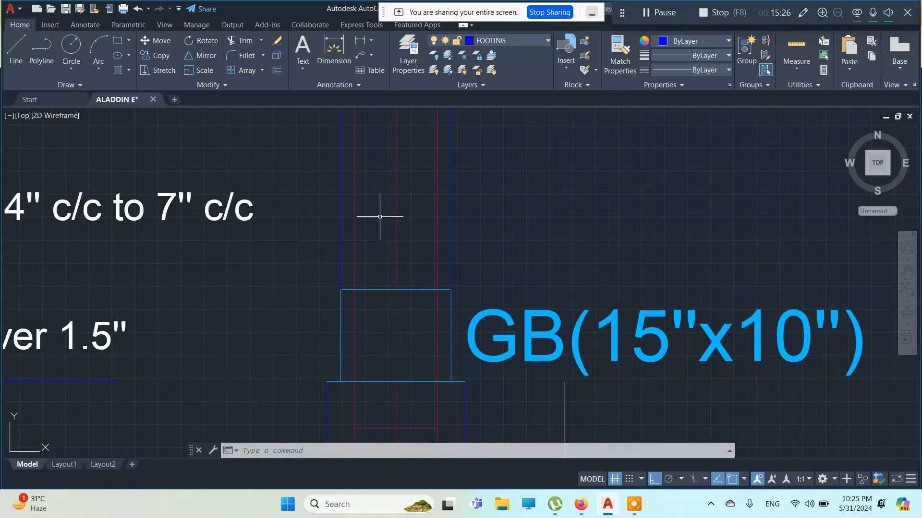
{"action": "middle_click_drag", "start_coordinate": [408, 401], "coordinate": [396, 323]}
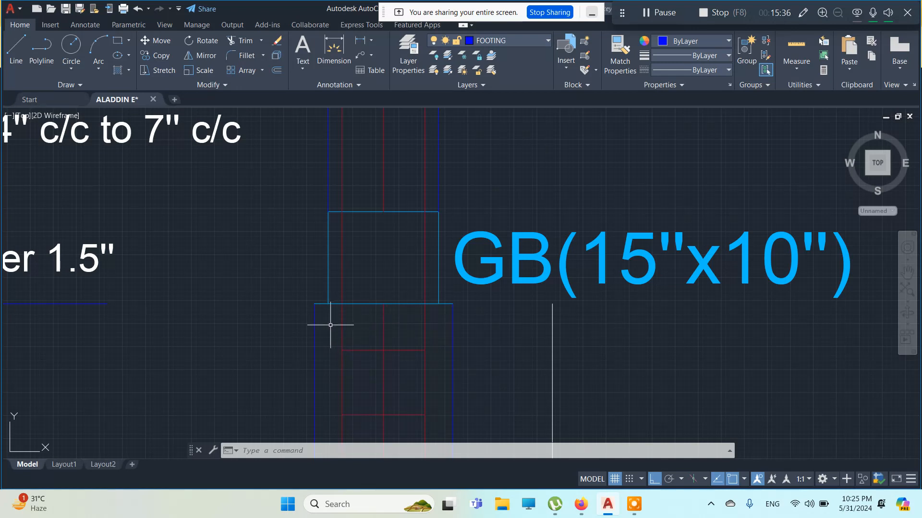
{"action": "middle_click_drag", "start_coordinate": [401, 275], "coordinate": [402, 424]}
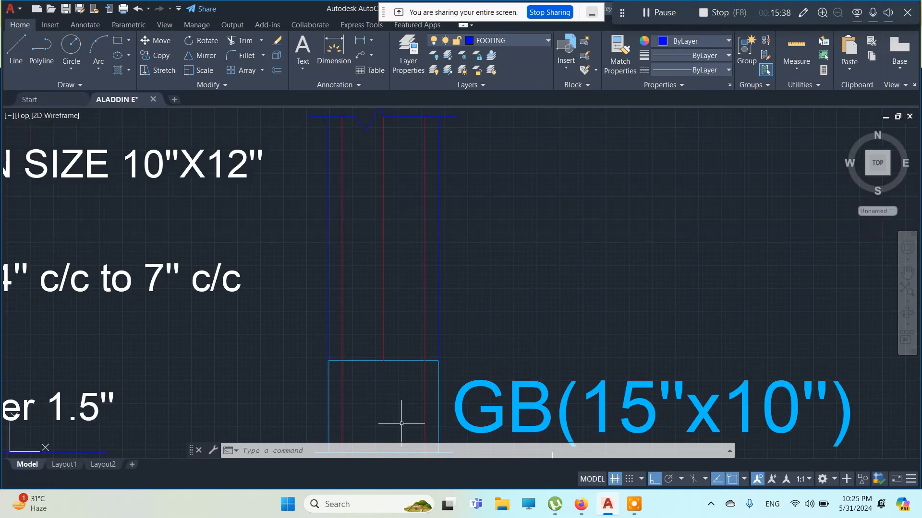
{"action": "scroll", "coordinate": [372, 317], "scroll_direction": "down", "scroll_amount": 3}
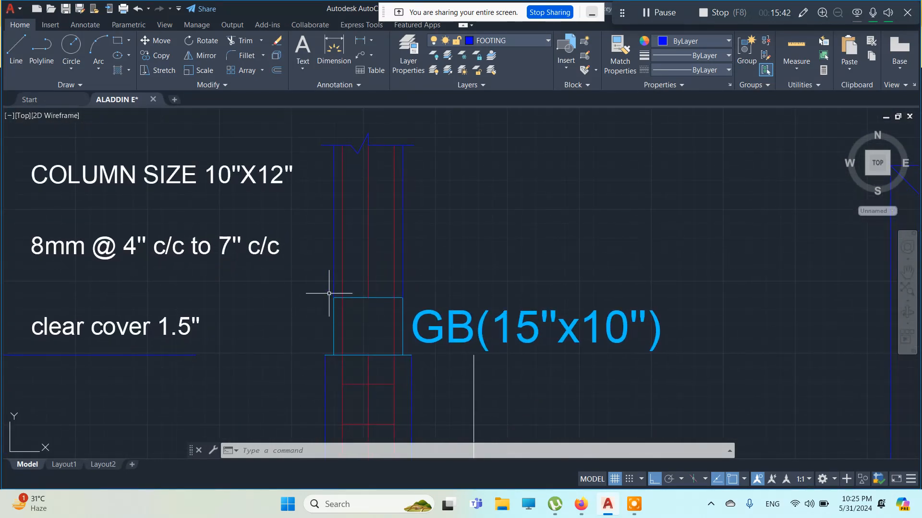
{"action": "scroll", "coordinate": [329, 288], "scroll_direction": "up", "scroll_amount": 2}
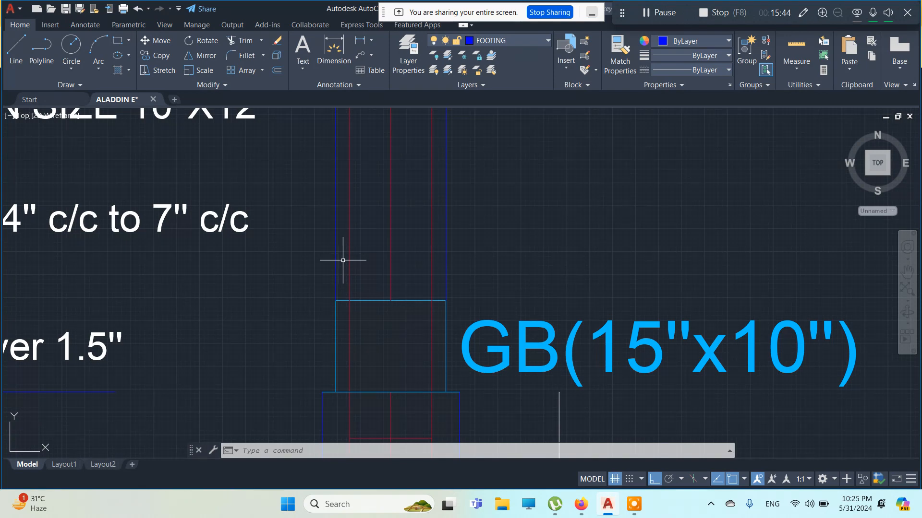
{"action": "scroll", "coordinate": [398, 311], "scroll_direction": "down", "scroll_amount": 5}
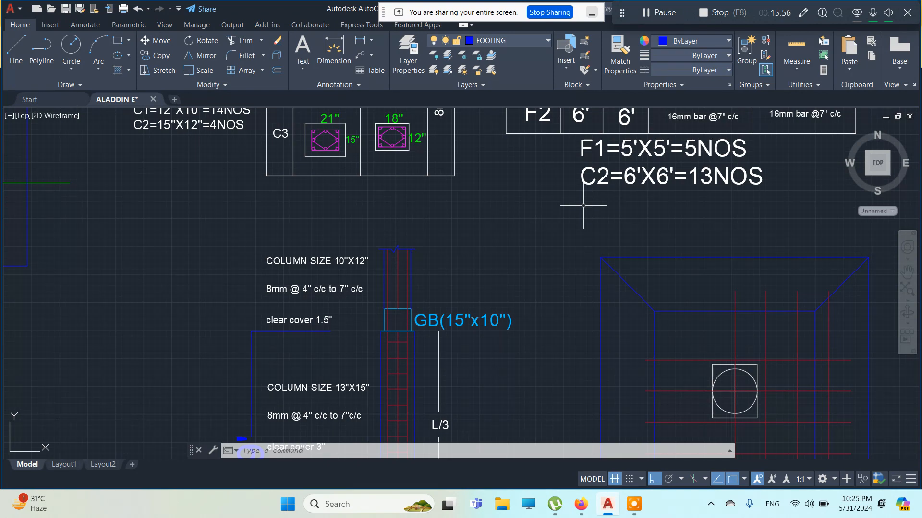
{"action": "scroll", "coordinate": [402, 356], "scroll_direction": "down", "scroll_amount": 2}
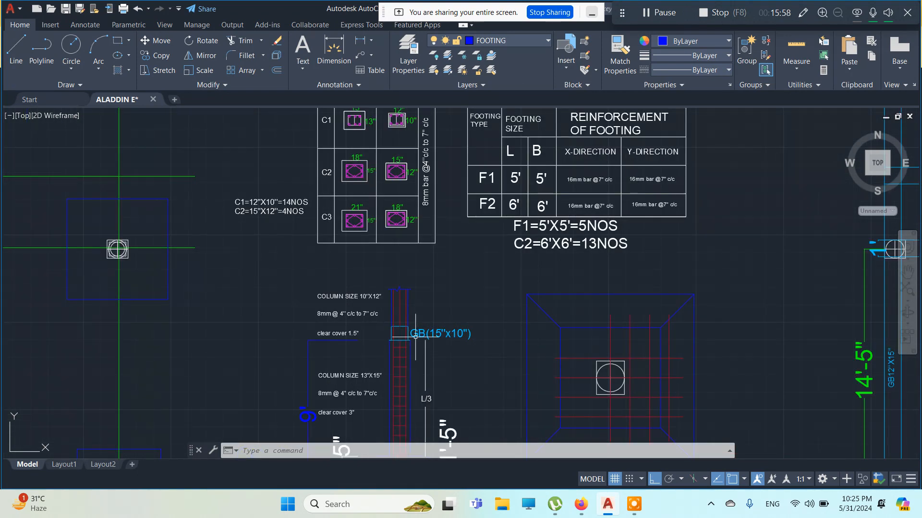
{"action": "middle_click_drag", "start_coordinate": [416, 335], "coordinate": [401, 265]}
{"action": "scroll", "coordinate": [413, 278], "scroll_direction": "down", "scroll_amount": 5}
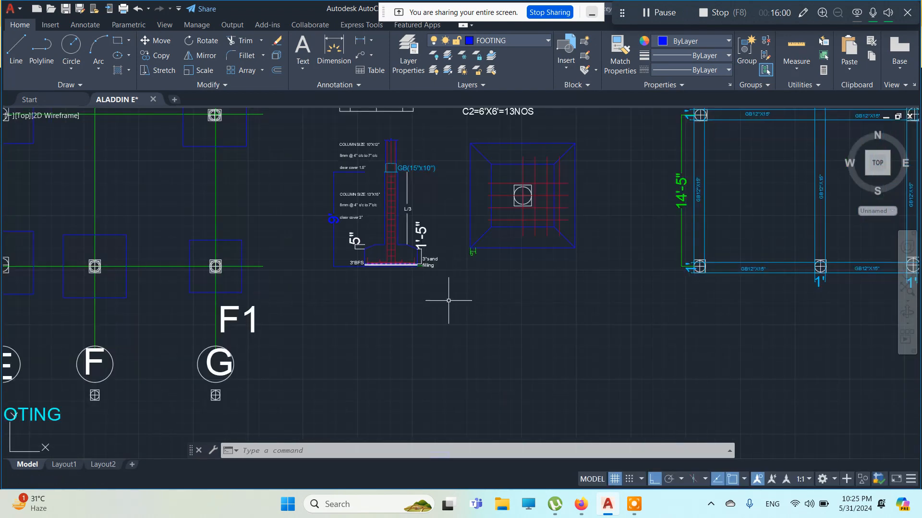
- Stretch the column's left vertical bar upward by about 3'-3" through the new rectangle
{"action": "scroll", "coordinate": [398, 254], "scroll_direction": "up", "scroll_amount": 4}
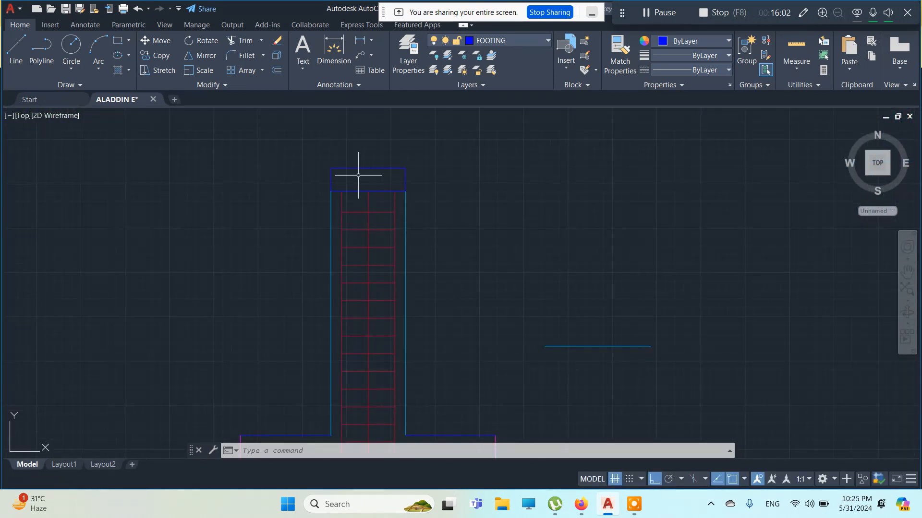
{"action": "scroll", "coordinate": [355, 177], "scroll_direction": "up", "scroll_amount": 2}
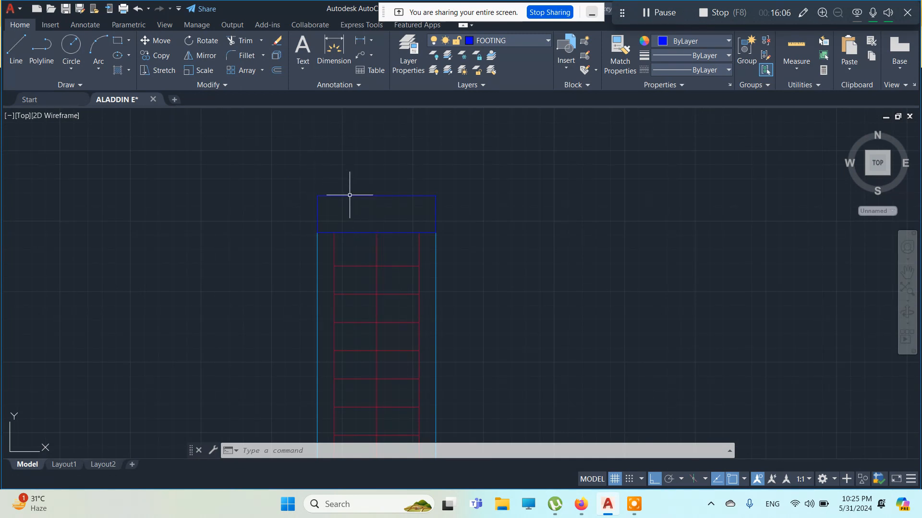
{"action": "key", "text": "Escape"}
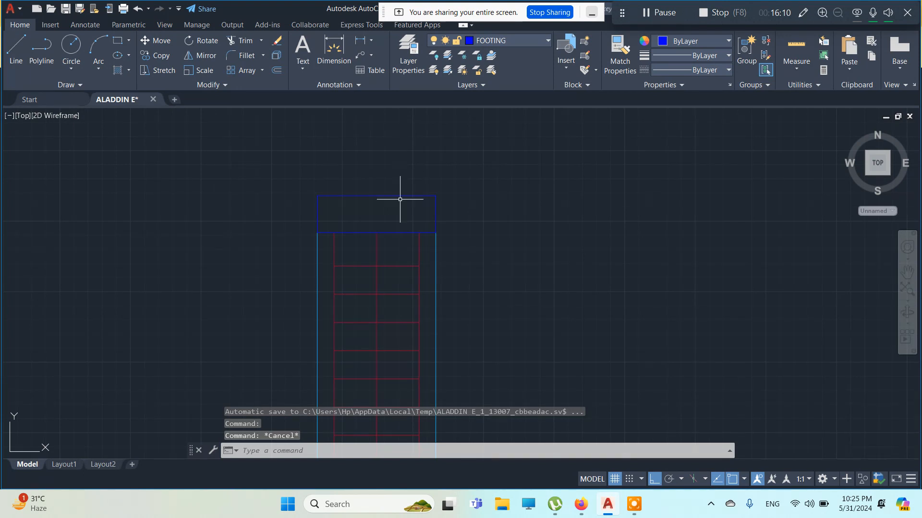
{"action": "middle_click_drag", "start_coordinate": [401, 235], "coordinate": [407, 309]}
{"action": "key", "text": "Escape"}
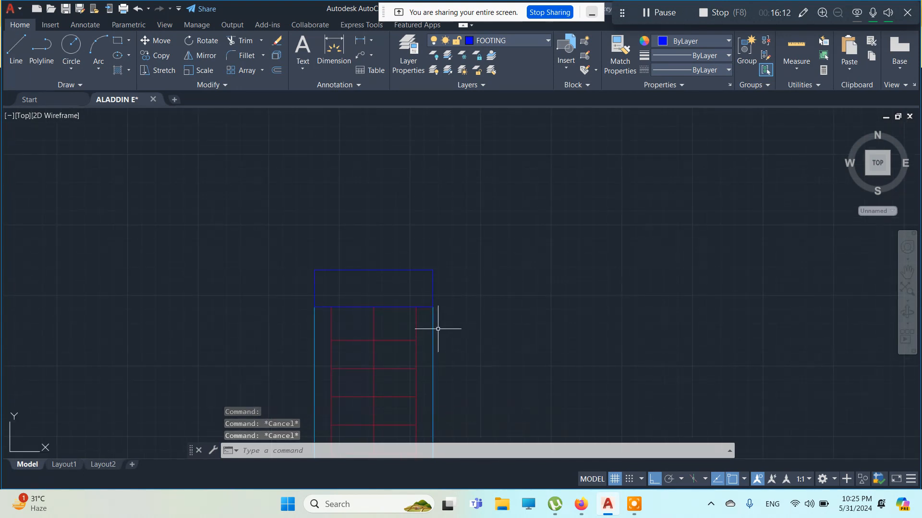
{"action": "scroll", "coordinate": [438, 329], "scroll_direction": "up", "scroll_amount": 2}
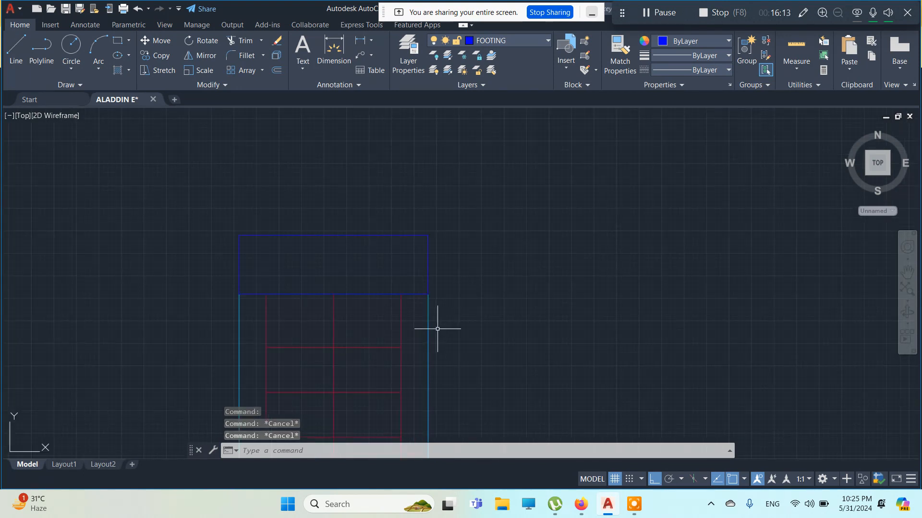
{"action": "left_click", "coordinate": [270, 302]}
{"action": "key", "text": "Escape"}
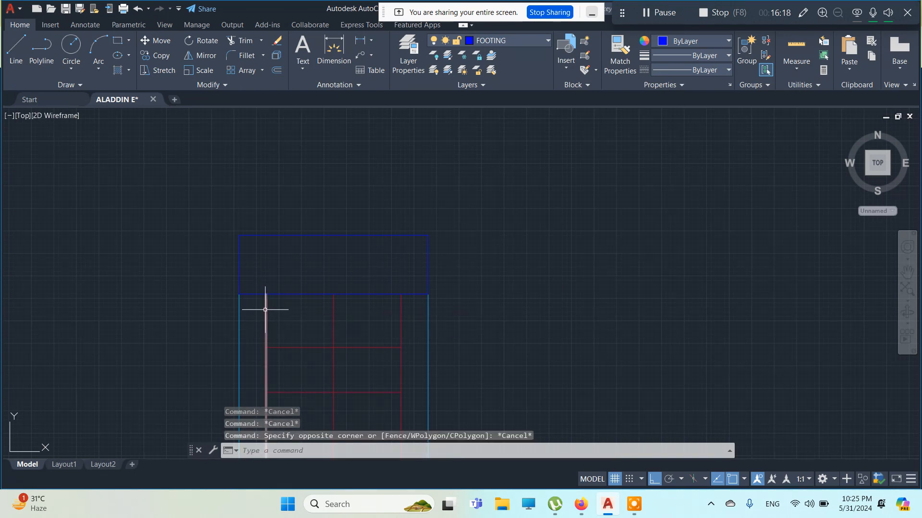
{"action": "left_click", "coordinate": [267, 302]}
{"action": "left_click", "coordinate": [267, 293]}
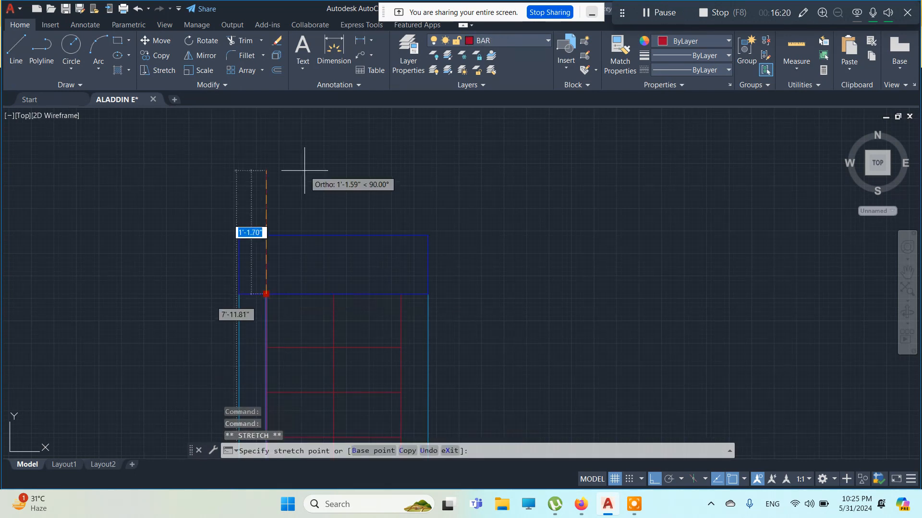
{"action": "middle_click_drag", "start_coordinate": [304, 165], "coordinate": [294, 335]}
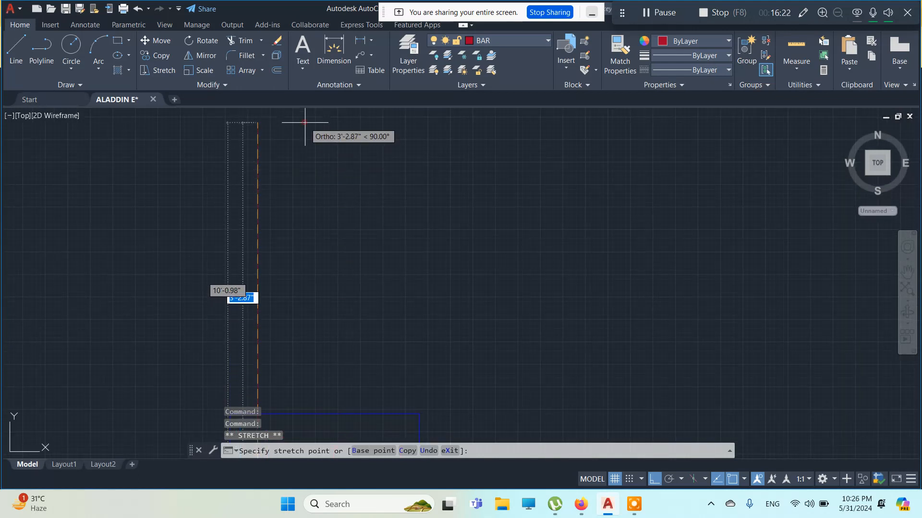
{"action": "key", "text": "Escape"}
{"action": "key", "text": "Escape"}
- Stretch the column's right vertical bar upward through the rectangle to about the height of the left bar
{"action": "middle_click_drag", "start_coordinate": [386, 296], "coordinate": [364, 203]}
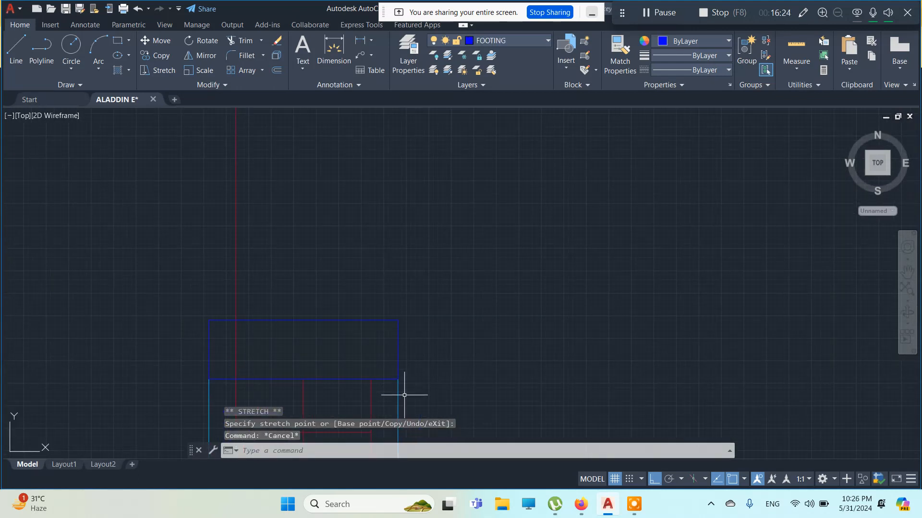
{"action": "left_click", "coordinate": [371, 380]}
{"action": "left_click", "coordinate": [371, 379]}
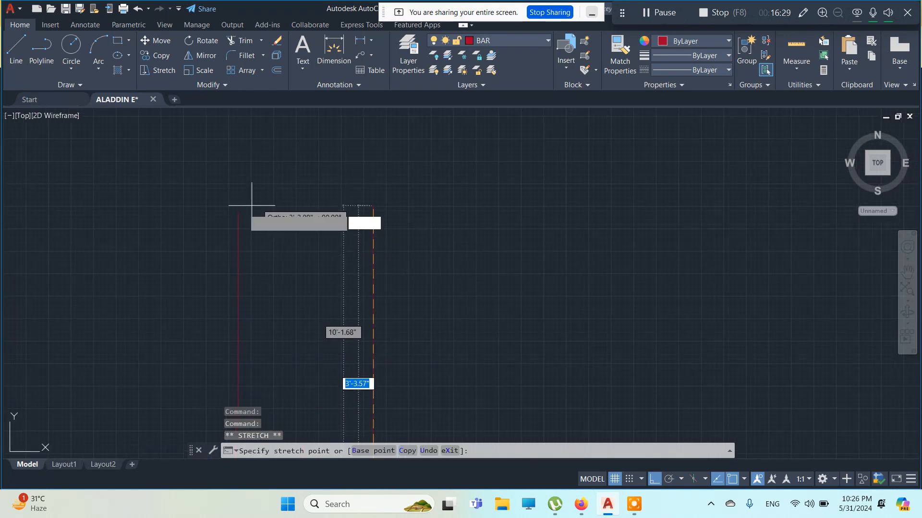
{"action": "key", "text": "Escape"}
{"action": "key", "text": "Escape"}
- Stretch the column's middle vertical bar upward by about 3'-2.68" through the ground beam, level with the side bars
{"action": "middle_click_drag", "start_coordinate": [468, 274], "coordinate": [442, 113]}
{"action": "middle_click_drag", "start_coordinate": [343, 358], "coordinate": [404, 294]}
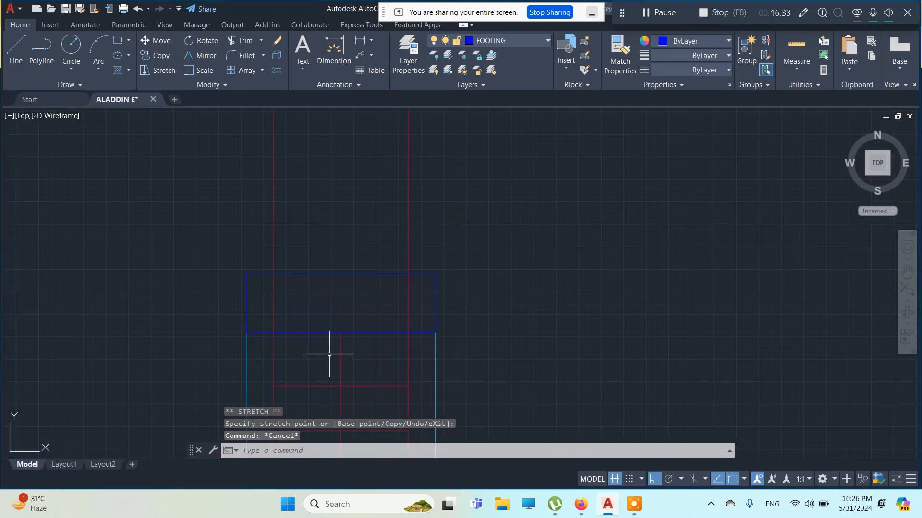
{"action": "left_click", "coordinate": [341, 354]}
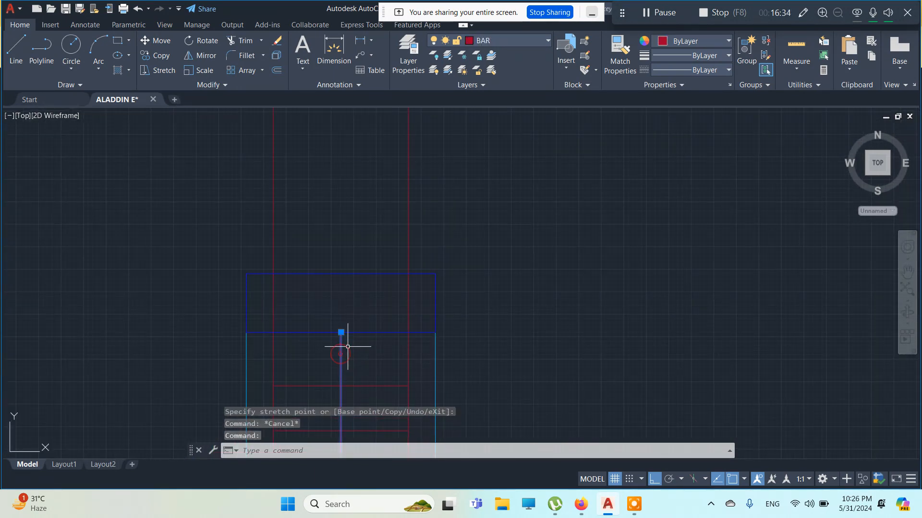
{"action": "left_click", "coordinate": [341, 333]}
{"action": "scroll", "coordinate": [362, 226], "scroll_direction": "down", "scroll_amount": 5}
{"action": "scroll", "coordinate": [360, 252], "scroll_direction": "up", "scroll_amount": 6}
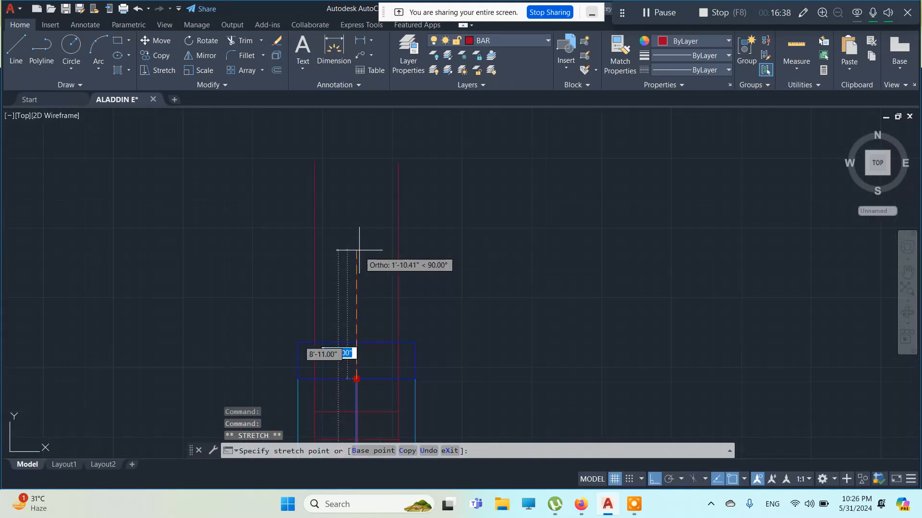
{"action": "scroll", "coordinate": [378, 207], "scroll_direction": "down", "scroll_amount": 4}
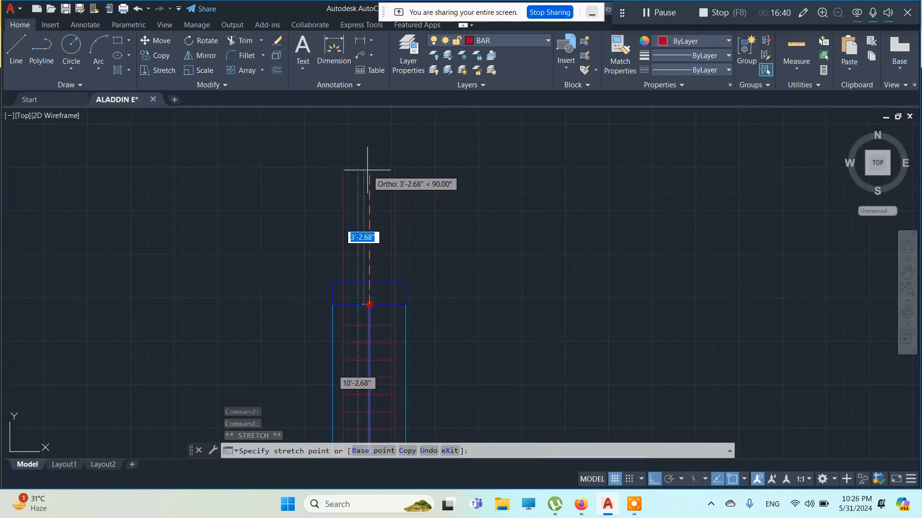
{"action": "key", "text": "Escape"}
{"action": "key", "text": "Escape"}
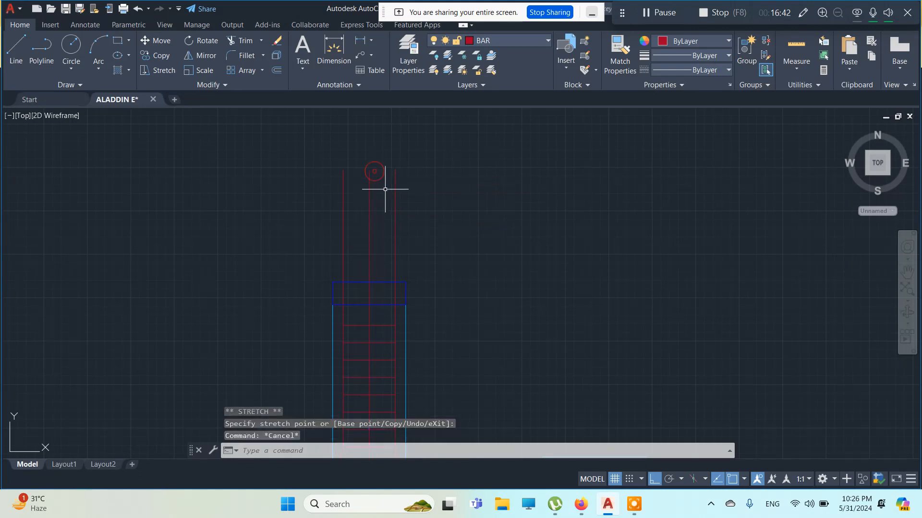
{"action": "scroll", "coordinate": [360, 286], "scroll_direction": "up", "scroll_amount": 2}
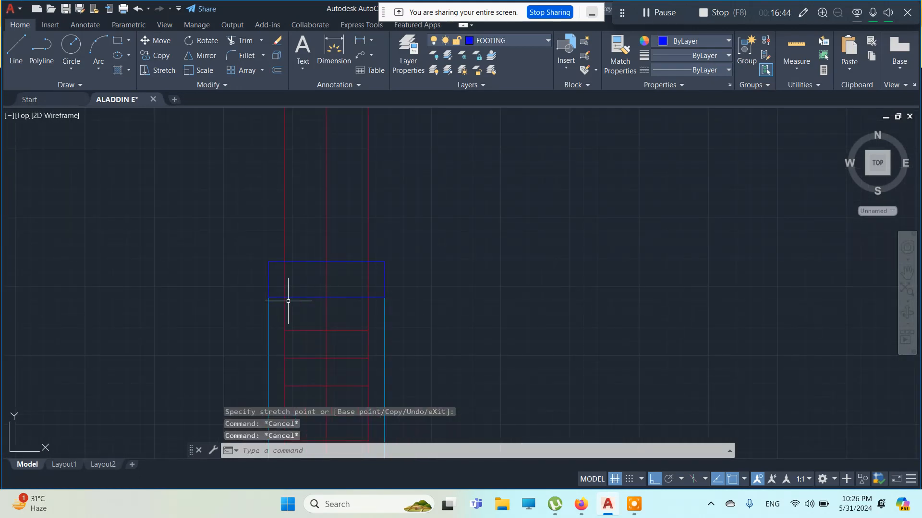
{"action": "middle_click_drag", "start_coordinate": [389, 253], "coordinate": [381, 289]}
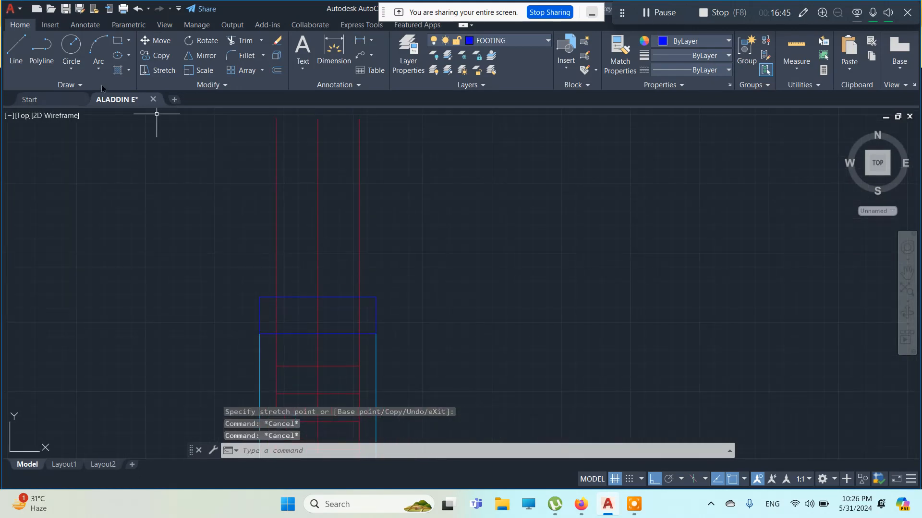
{"action": "left_click", "coordinate": [17, 53]}
{"action": "scroll", "coordinate": [281, 211], "scroll_direction": "down", "scroll_amount": 2}
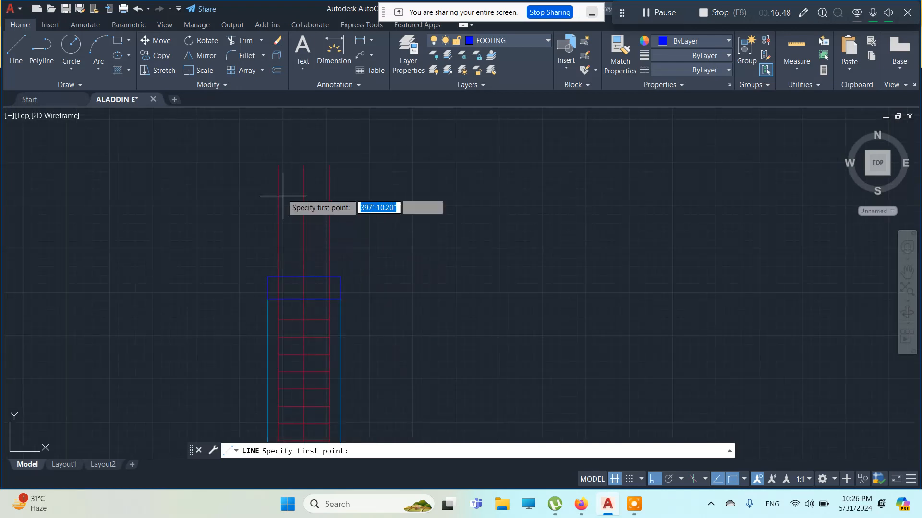
{"action": "left_click", "coordinate": [278, 165]}
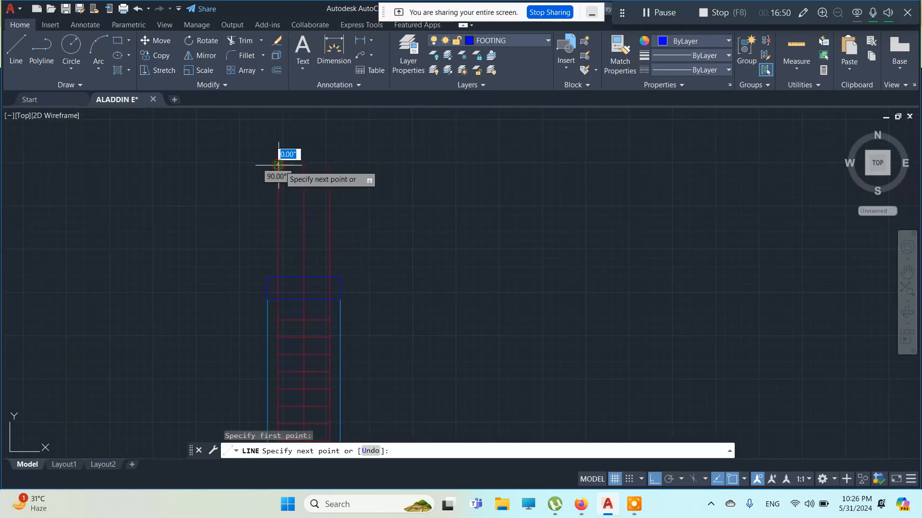
{"action": "key", "text": "Escape"}
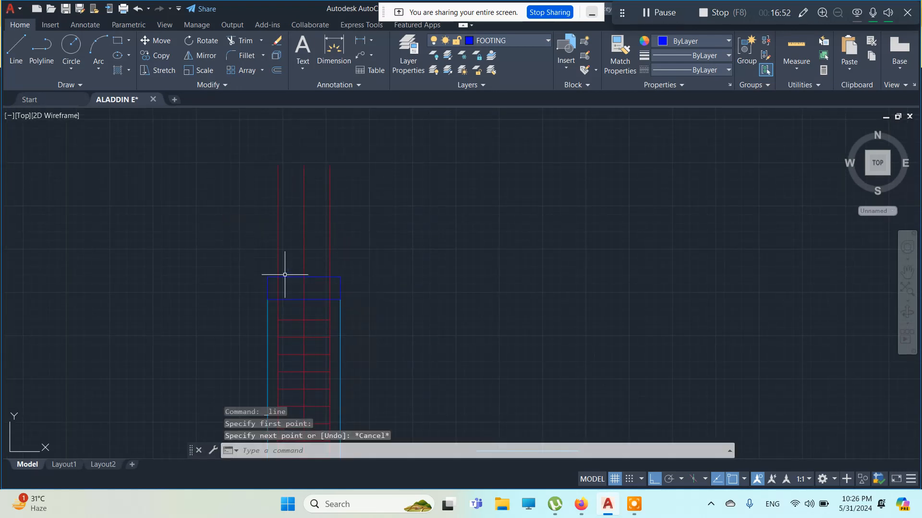
{"action": "key", "text": "Escape"}
- Make BEAM the current layer and draw a vertical line along the left bar from its upper end down to the ground beam
{"action": "left_click", "coordinate": [528, 41]}
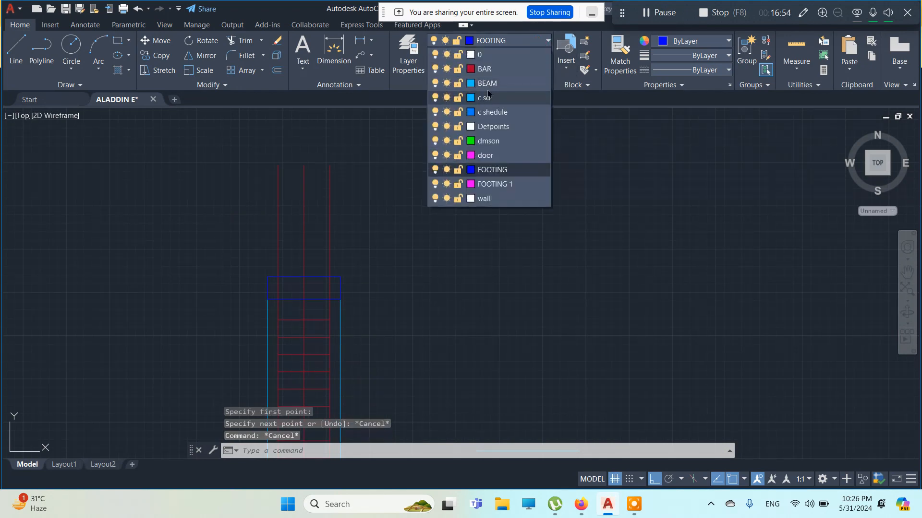
{"action": "left_click", "coordinate": [484, 71]}
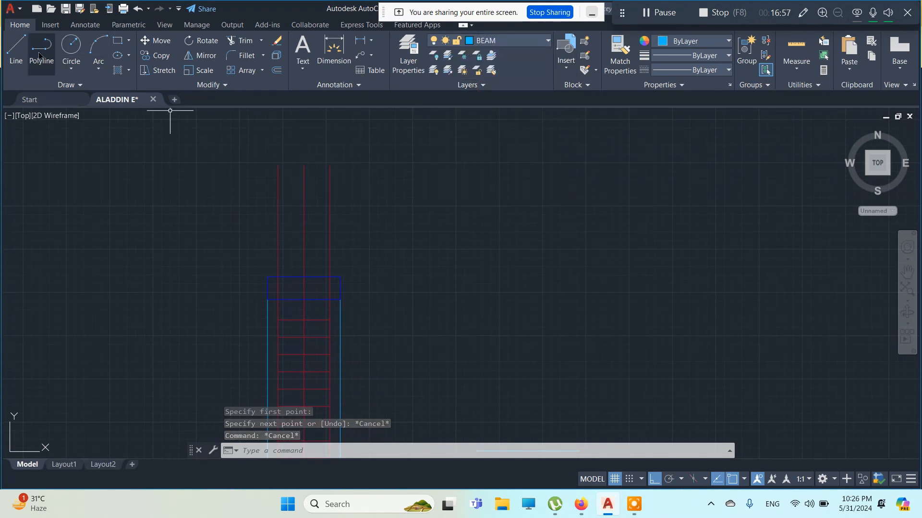
{"action": "left_click", "coordinate": [23, 54]}
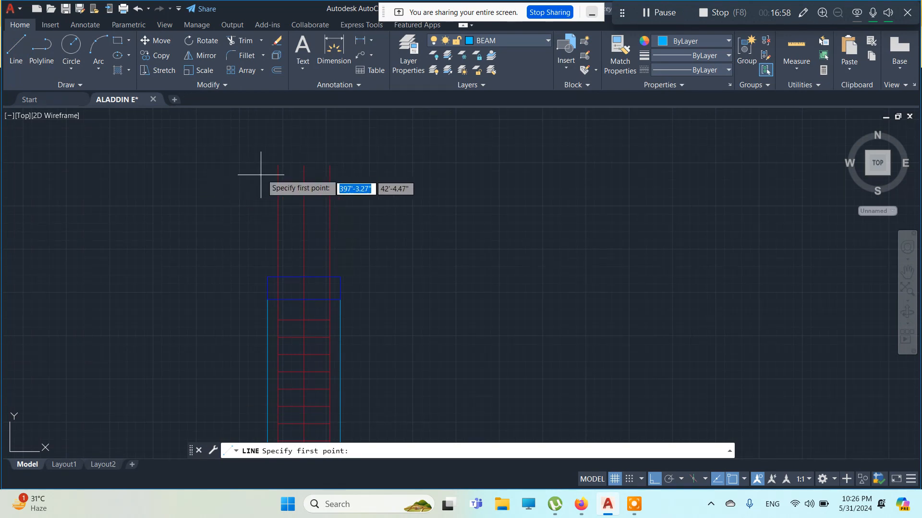
{"action": "left_click", "coordinate": [277, 164]}
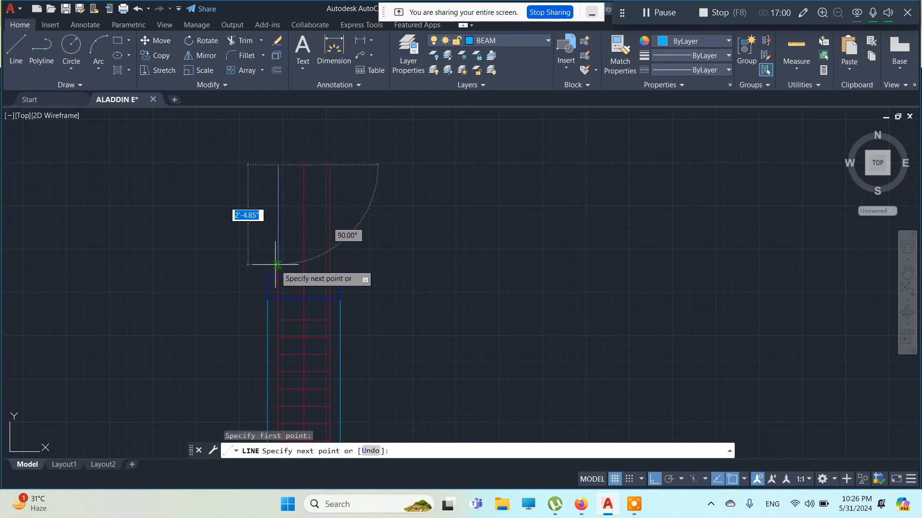
{"action": "key", "text": "Escape"}
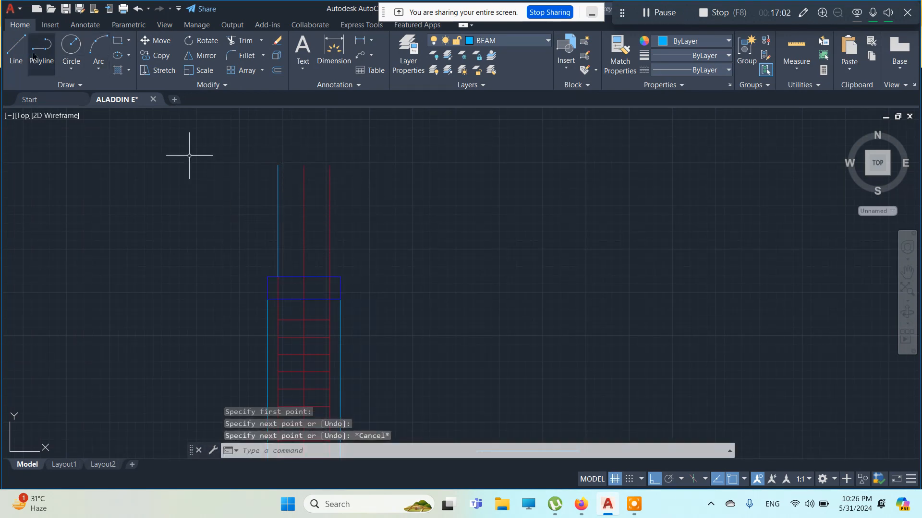
- Draw a matching vertical line along the right bar from its upper end down to the ground beam
{"action": "left_click", "coordinate": [16, 52]}
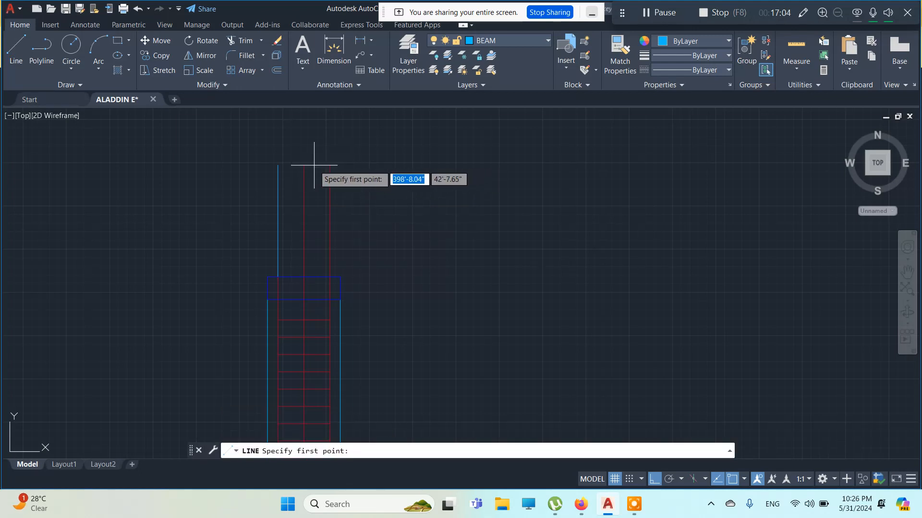
{"action": "left_click", "coordinate": [329, 166]}
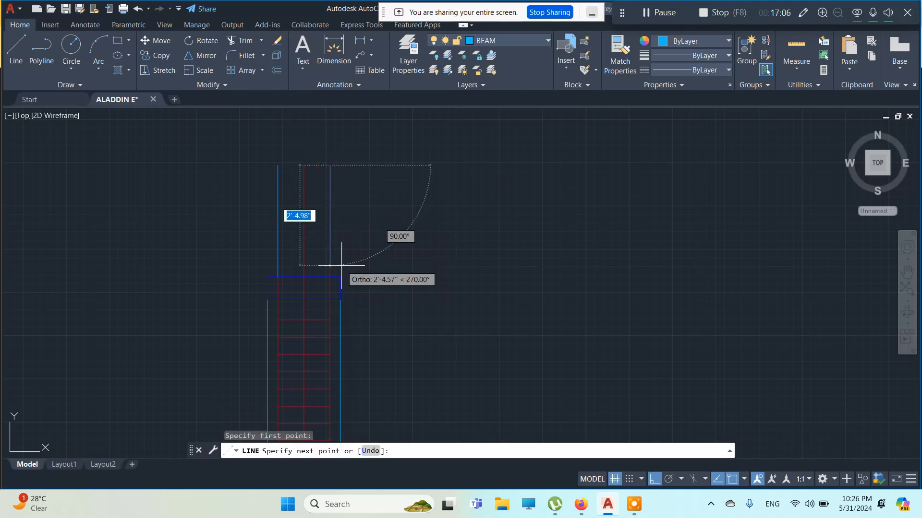
{"action": "key", "text": "Escape"}
{"action": "key", "text": "Escape"}
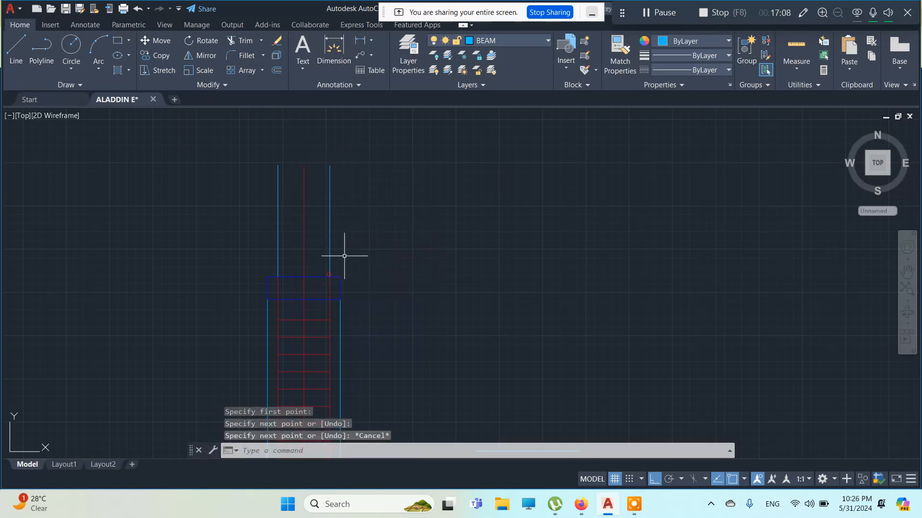
- Offset the two new vertical lines 1.5" outward to form the upper column's edges
{"action": "scroll", "coordinate": [317, 241], "scroll_direction": "up", "scroll_amount": 2}
{"action": "key", "text": "Escape"}
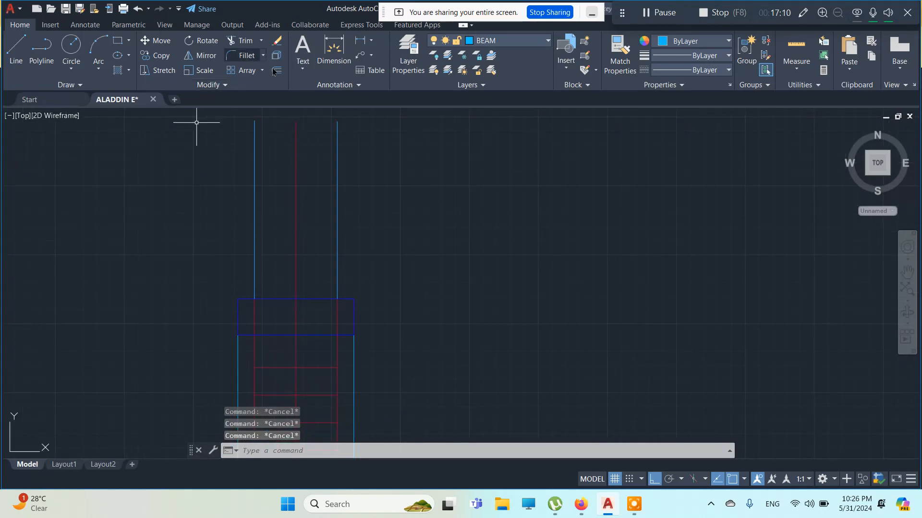
{"action": "left_click", "coordinate": [277, 70]}
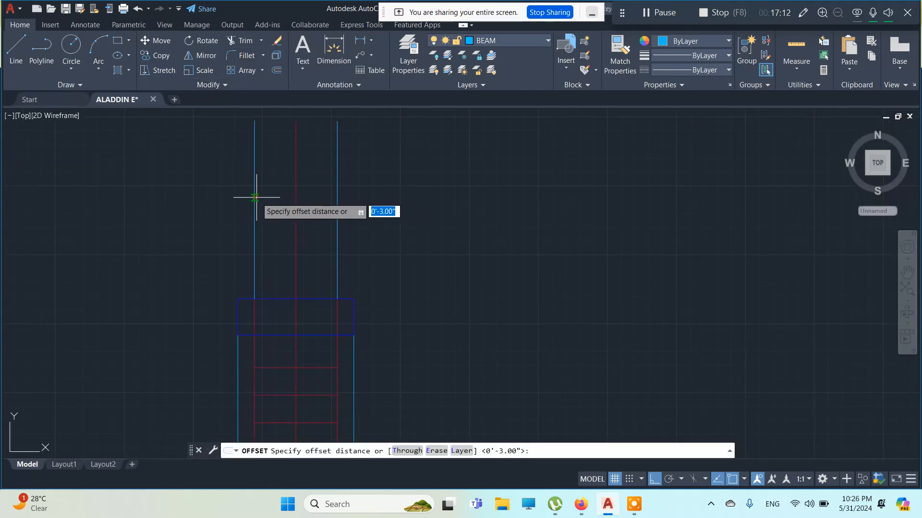
{"action": "left_click", "coordinate": [256, 197]}
{"action": "type", "text": "1.5"}
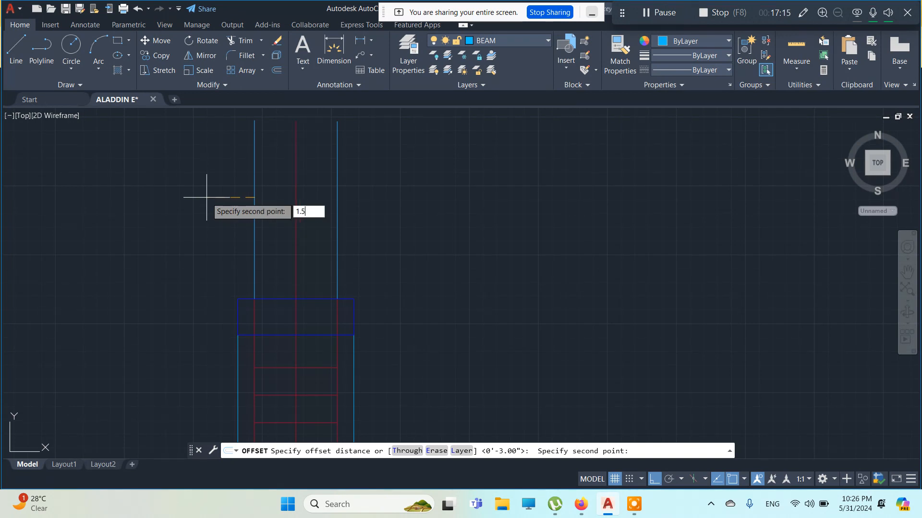
{"action": "key", "text": "Return"}
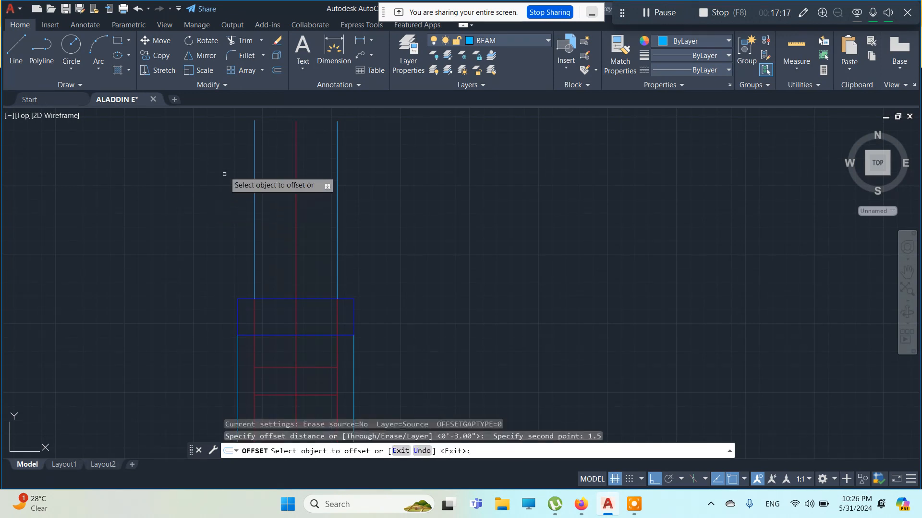
{"action": "left_click", "coordinate": [253, 173]}
{"action": "left_click", "coordinate": [244, 182]}
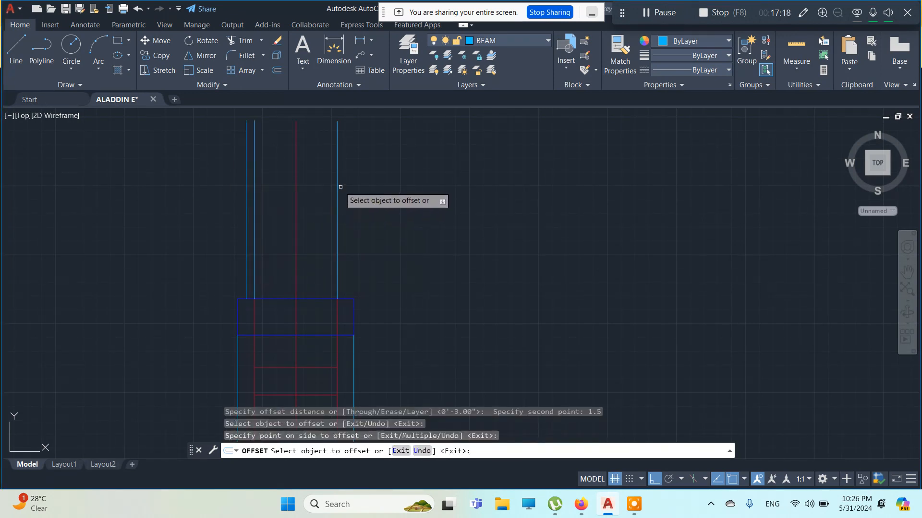
{"action": "left_click", "coordinate": [337, 176]}
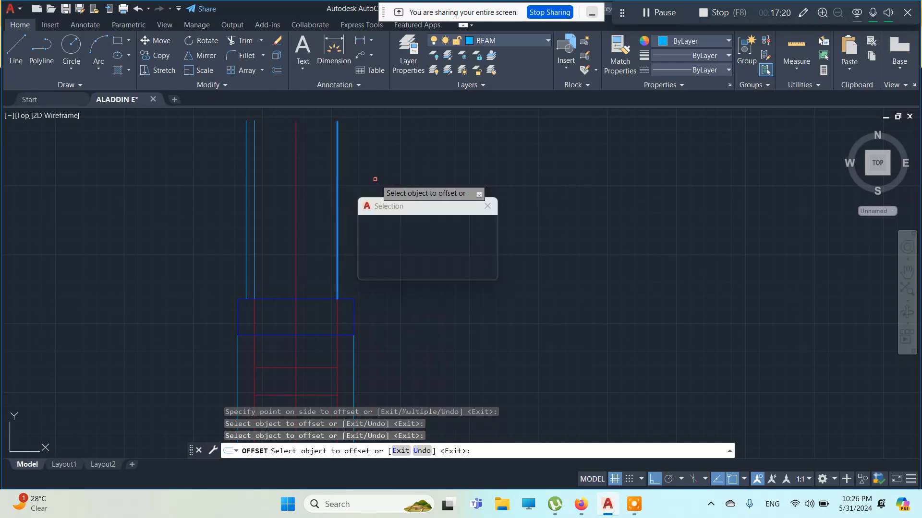
{"action": "left_click", "coordinate": [374, 181]}
{"action": "key", "text": "Escape"}
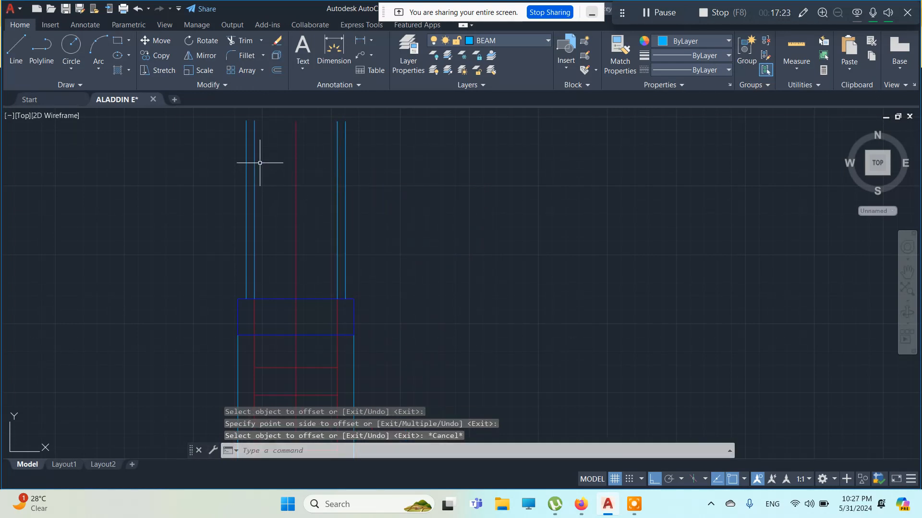
- Erase the two original vertical lines that overlap the left and right bars above the ground beam
{"action": "left_click", "coordinate": [255, 159]}
{"action": "right_click", "coordinate": [255, 158]}
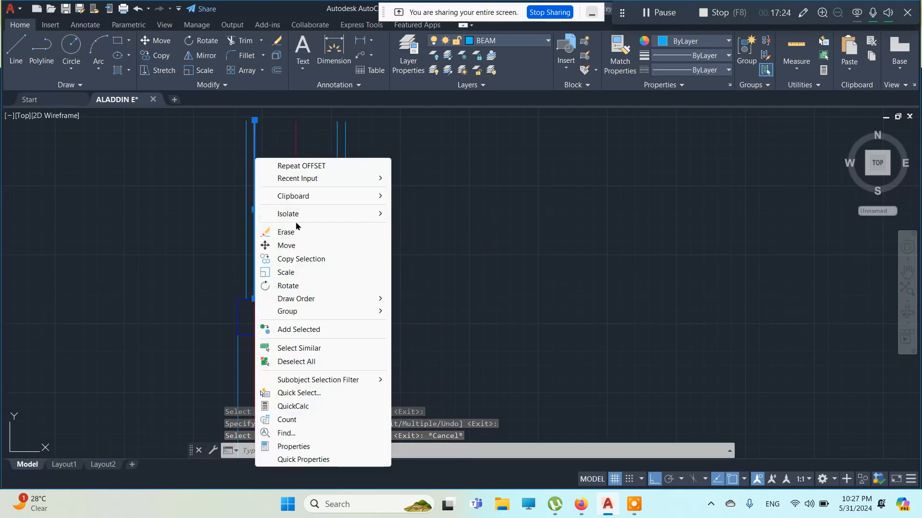
{"action": "left_click", "coordinate": [290, 232]}
{"action": "left_click", "coordinate": [337, 195]}
{"action": "right_click", "coordinate": [337, 194]}
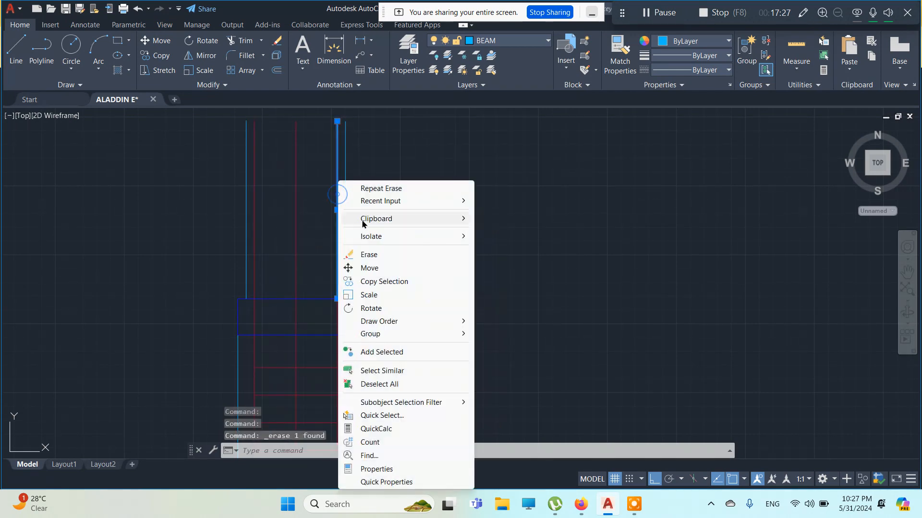
{"action": "left_click", "coordinate": [383, 255]}
- Compare the unfinished section with the reference column-and-footing detail, examining how the column ends above the ground beam
{"action": "scroll", "coordinate": [363, 233], "scroll_direction": "down", "scroll_amount": 3}
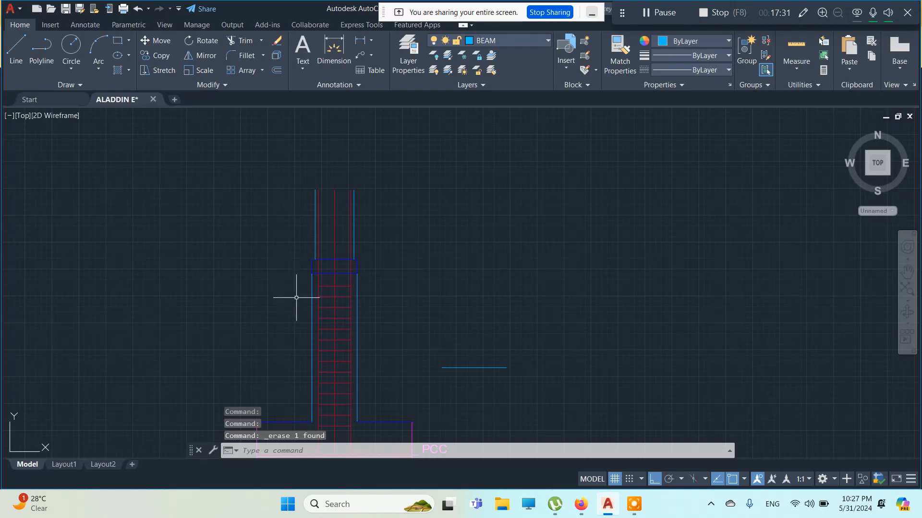
{"action": "middle_click_drag", "start_coordinate": [397, 305], "coordinate": [399, 231]}
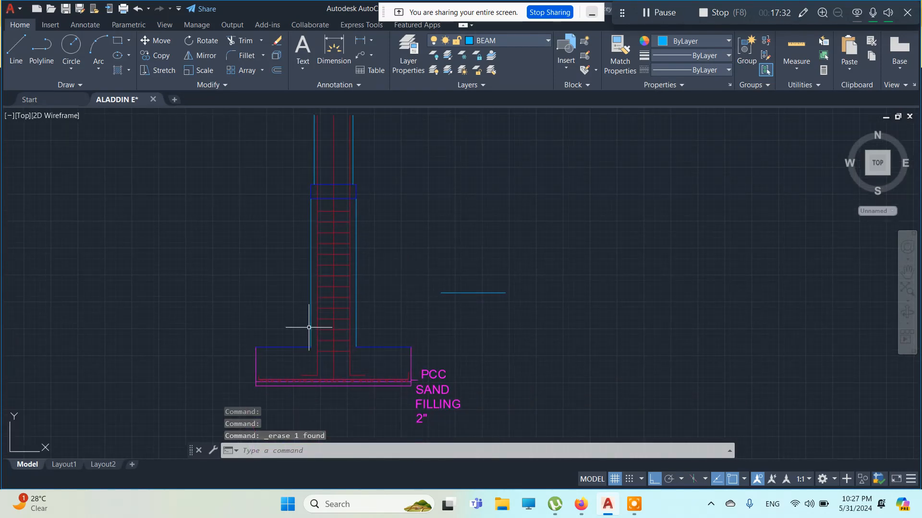
{"action": "middle_click_drag", "start_coordinate": [430, 281], "coordinate": [433, 366]}
{"action": "scroll", "coordinate": [395, 276], "scroll_direction": "down", "scroll_amount": 4}
{"action": "middle_click_drag", "start_coordinate": [435, 255], "coordinate": [421, 411]}
{"action": "scroll", "coordinate": [291, 167], "scroll_direction": "up", "scroll_amount": 4}
{"action": "middle_click_drag", "start_coordinate": [345, 201], "coordinate": [339, 266]}
{"action": "scroll", "coordinate": [390, 262], "scroll_direction": "down", "scroll_amount": 4}
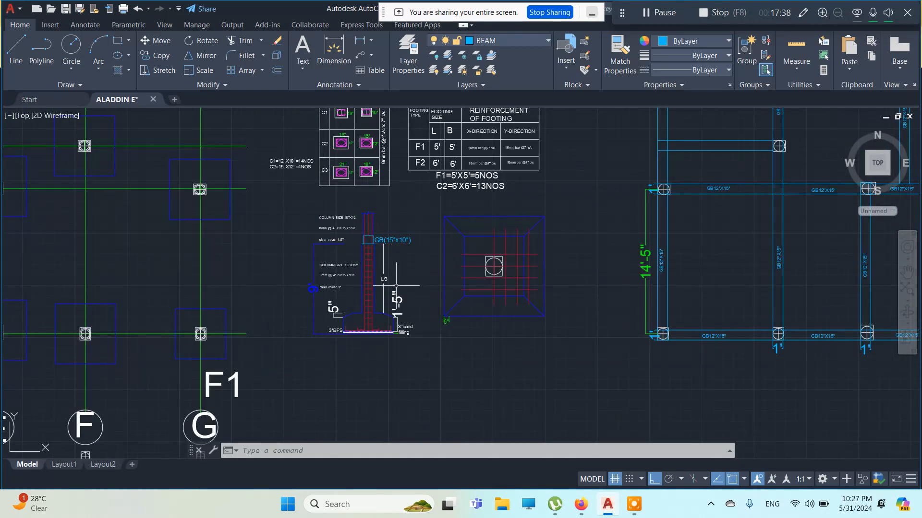
- Close the column's upper end with a zigzag break line between its two edges, switching ortho off for the slanted segments
{"action": "middle_click_drag", "start_coordinate": [397, 275], "coordinate": [398, 112]}
{"action": "scroll", "coordinate": [407, 342], "scroll_direction": "up", "scroll_amount": 4}
{"action": "scroll", "coordinate": [449, 289], "scroll_direction": "up", "scroll_amount": 4}
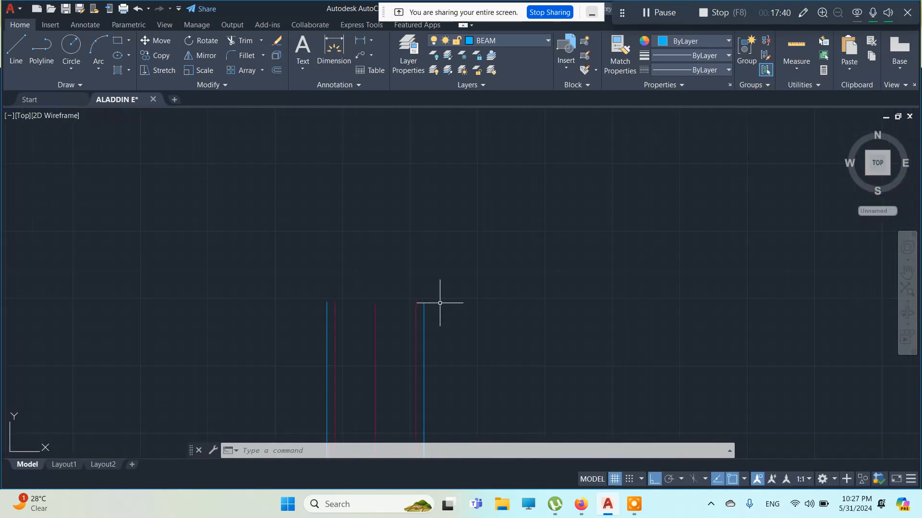
{"action": "middle_click_drag", "start_coordinate": [398, 314], "coordinate": [399, 247]}
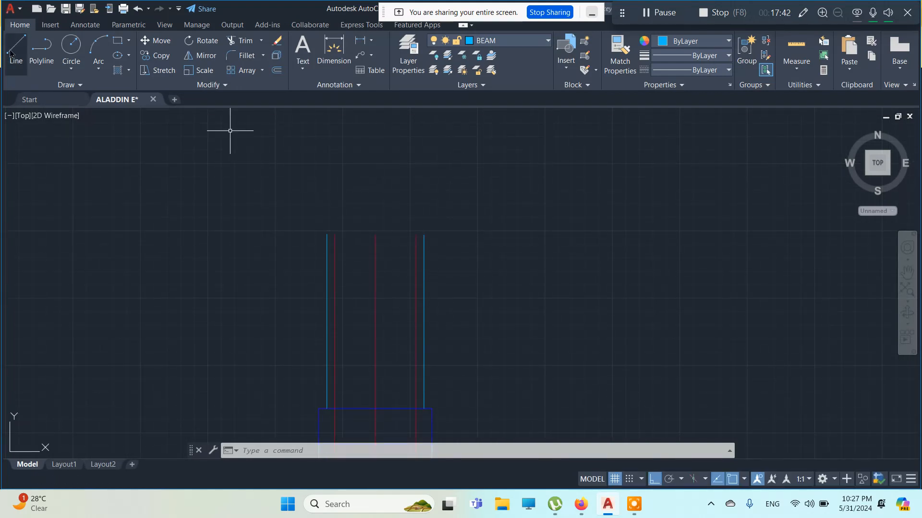
{"action": "left_click", "coordinate": [327, 235]}
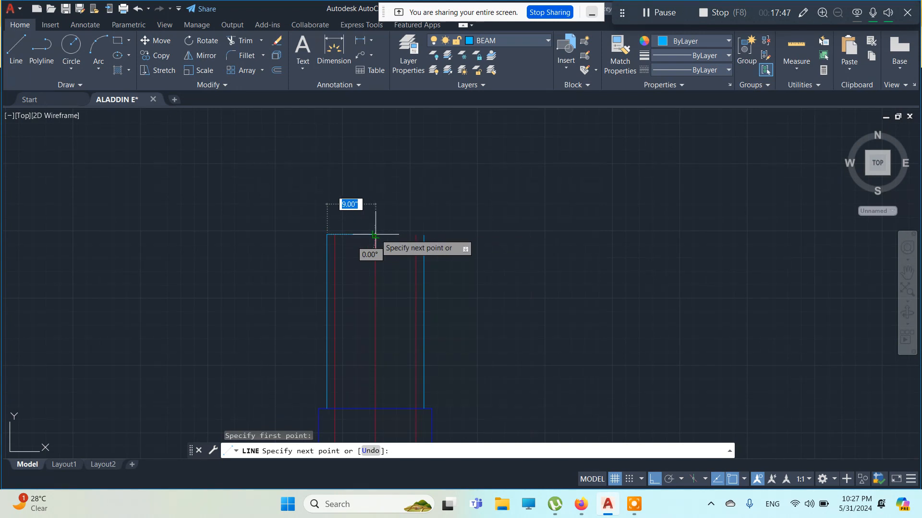
{"action": "left_click", "coordinate": [357, 235]}
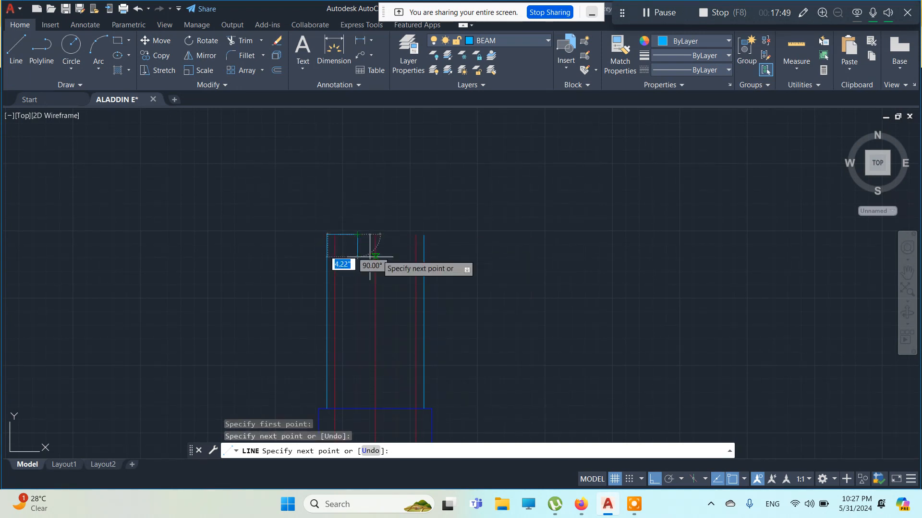
{"action": "left_click", "coordinate": [649, 480]}
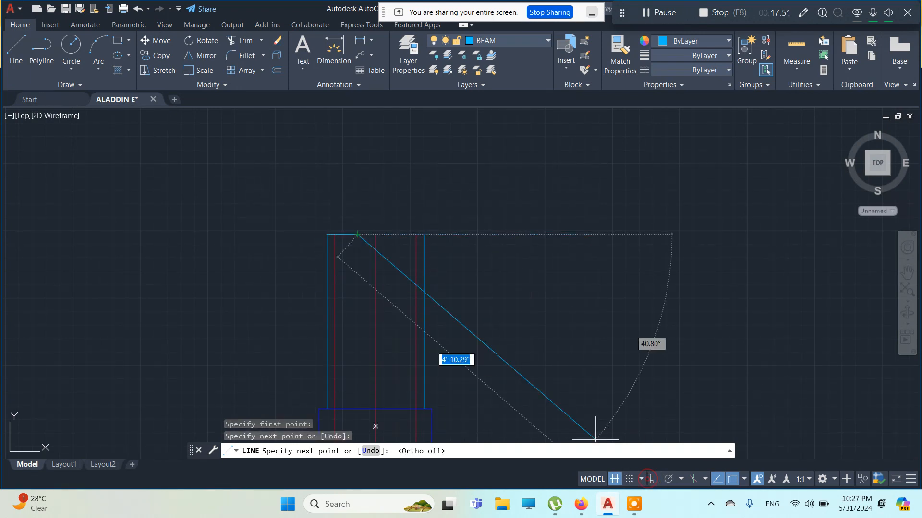
{"action": "left_click", "coordinate": [376, 262]}
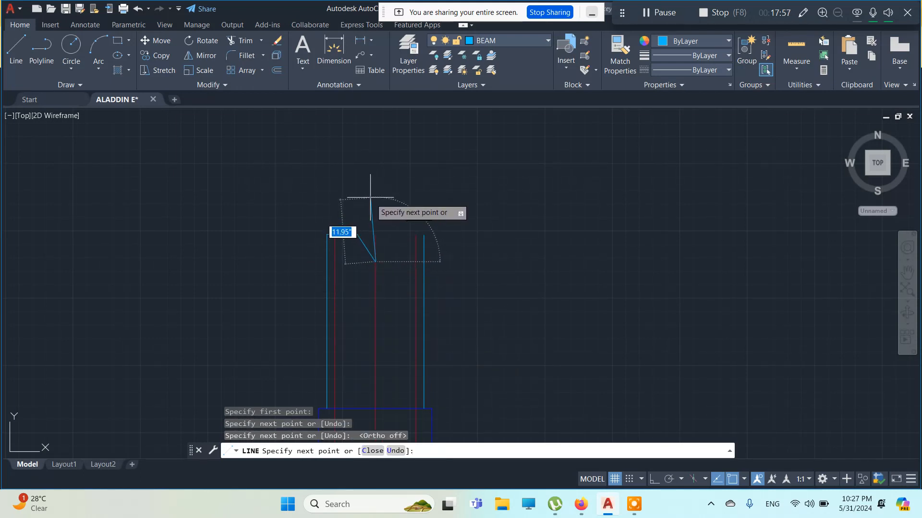
{"action": "left_click", "coordinate": [382, 216]}
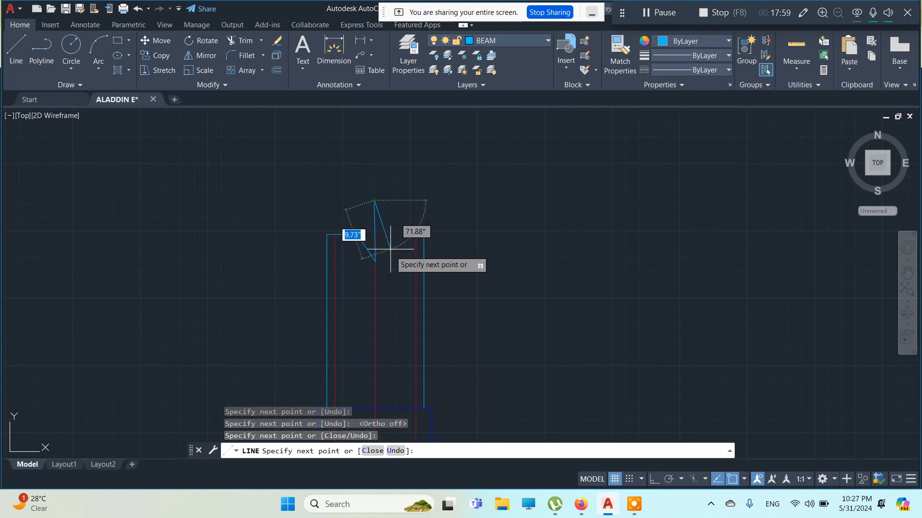
{"action": "left_click", "coordinate": [390, 251]}
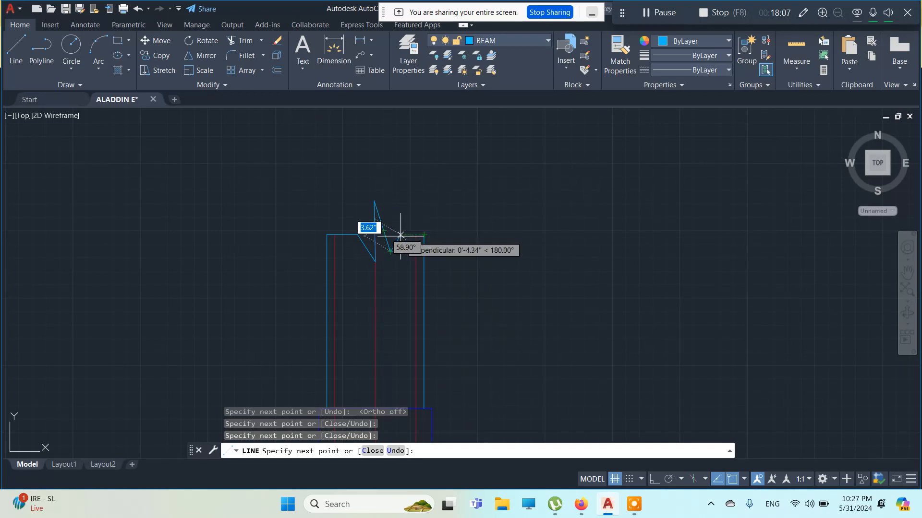
{"action": "left_click", "coordinate": [390, 235]}
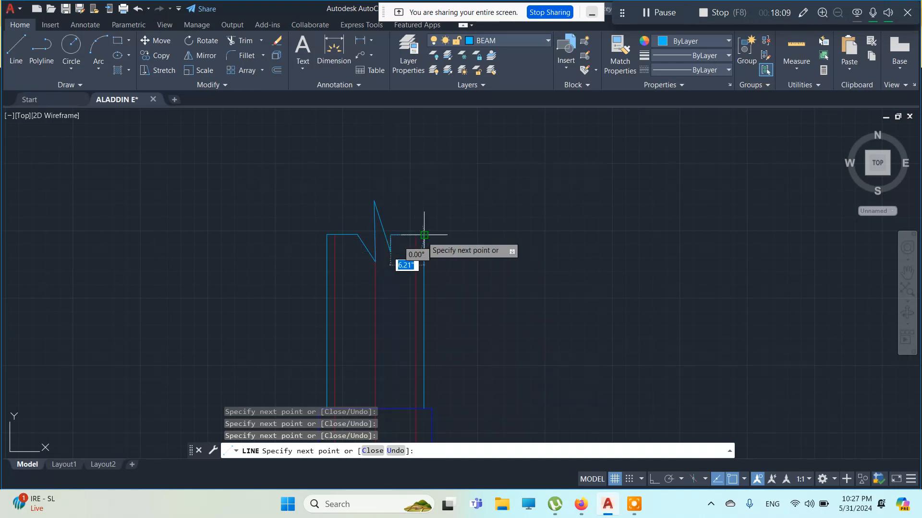
{"action": "key", "text": "Escape"}
{"action": "key", "text": "Escape"}
- Compare the drawn section with the reference detail, examining its column size, stirrup spacing and clear cover notes
{"action": "scroll", "coordinate": [515, 209], "scroll_direction": "down", "scroll_amount": 3}
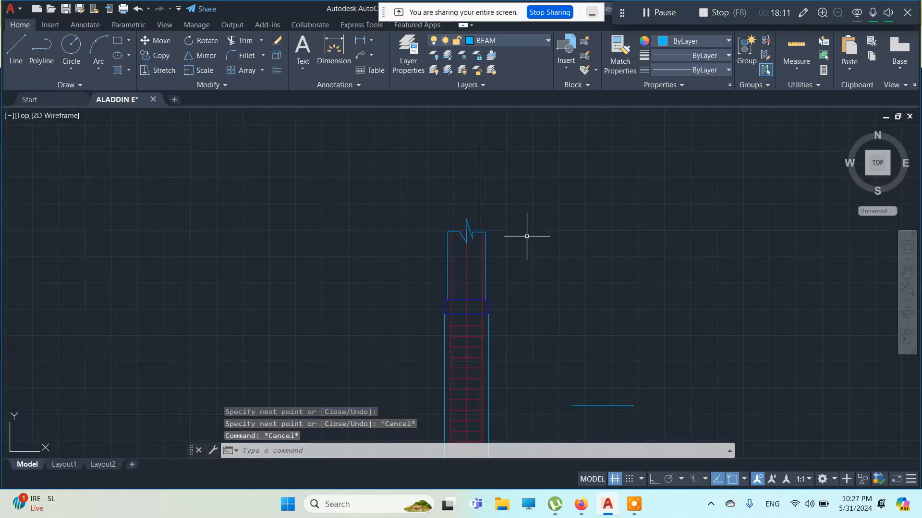
{"action": "middle_click_drag", "start_coordinate": [498, 298], "coordinate": [397, 200]}
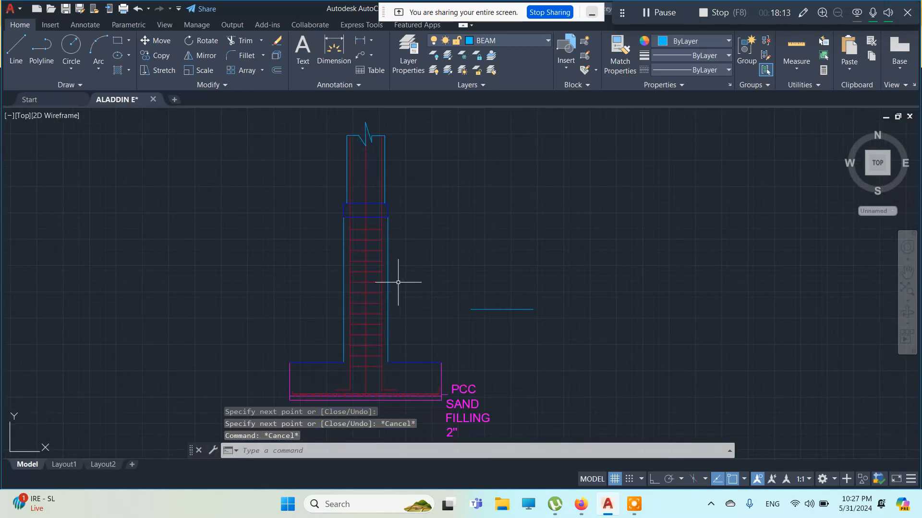
{"action": "middle_click_drag", "start_coordinate": [375, 287], "coordinate": [373, 285]}
{"action": "scroll", "coordinate": [341, 252], "scroll_direction": "up", "scroll_amount": 1}
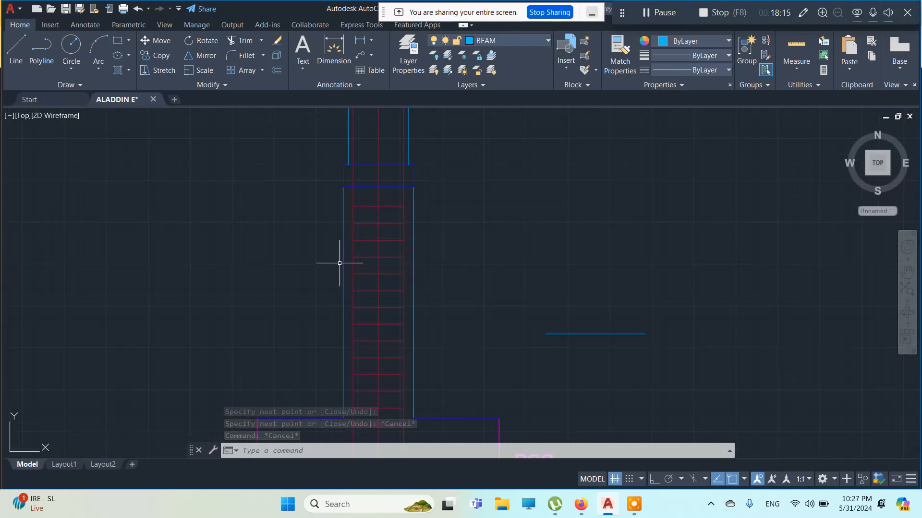
{"action": "scroll", "coordinate": [348, 264], "scroll_direction": "down", "scroll_amount": 6}
{"action": "middle_click_drag", "start_coordinate": [442, 214], "coordinate": [416, 295]}
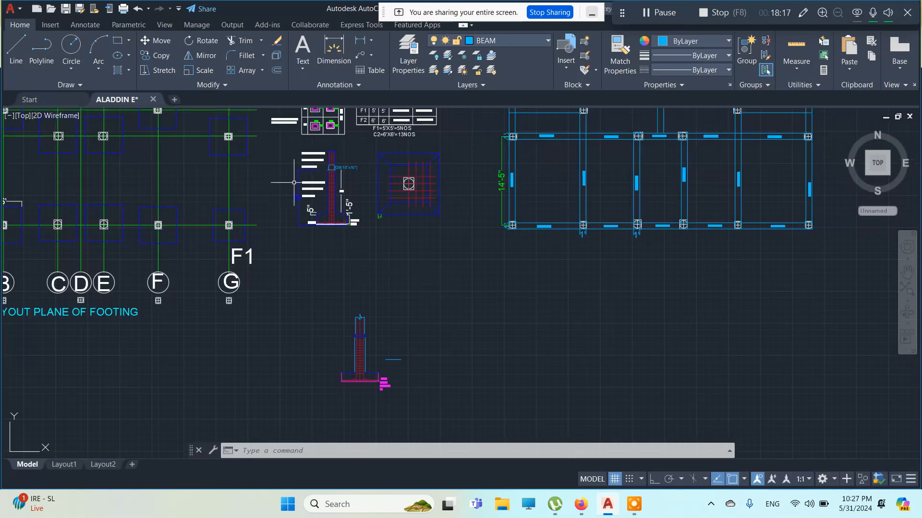
{"action": "scroll", "coordinate": [355, 192], "scroll_direction": "up", "scroll_amount": 6}
{"action": "mouse_move", "coordinate": [245, 192]}
{"action": "middle_mouse_down"}
{"action": "mouse_move", "coordinate": [246, 284]}
{"action": "mouse_move", "coordinate": [255, 283]}
{"action": "middle_mouse_up"}
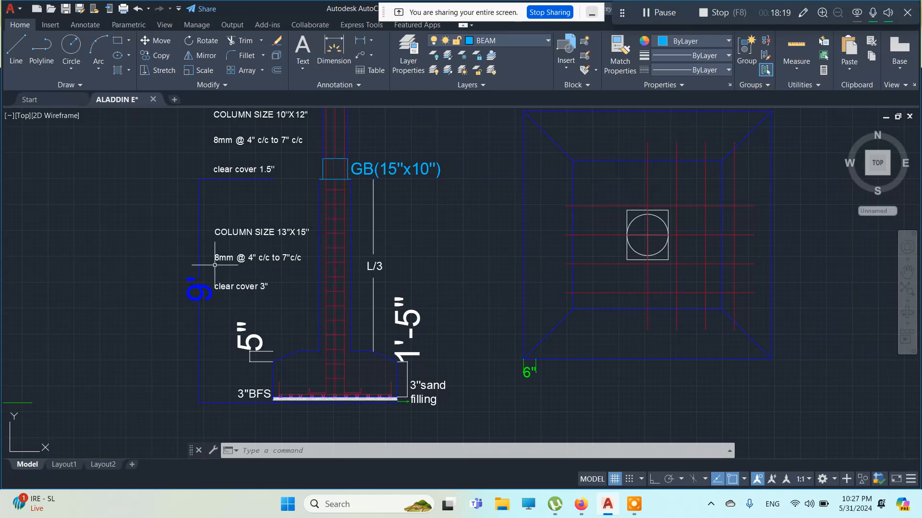
{"action": "scroll", "coordinate": [298, 253], "scroll_direction": "down", "scroll_amount": 5}
{"action": "scroll", "coordinate": [307, 260], "scroll_direction": "up", "scroll_amount": 2}
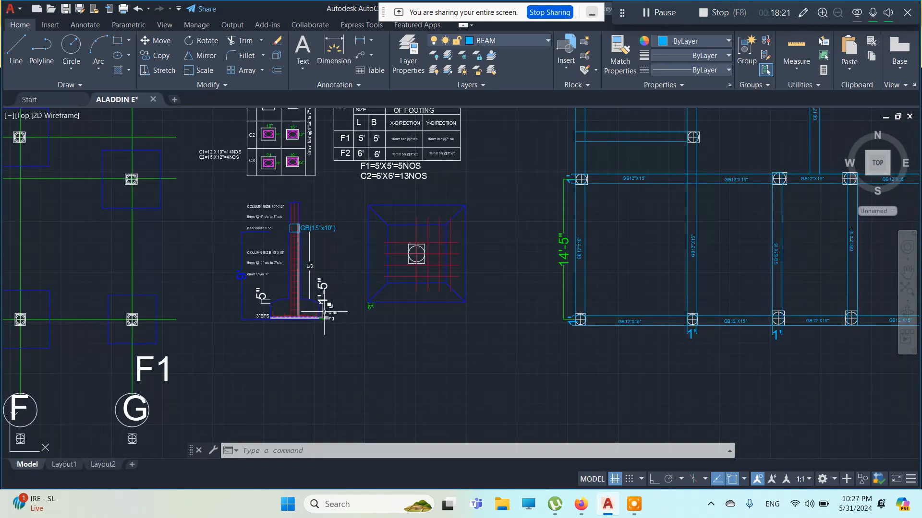
{"action": "middle_click_drag", "start_coordinate": [319, 313], "coordinate": [362, 199]}
{"action": "scroll", "coordinate": [341, 276], "scroll_direction": "down", "scroll_amount": 2}
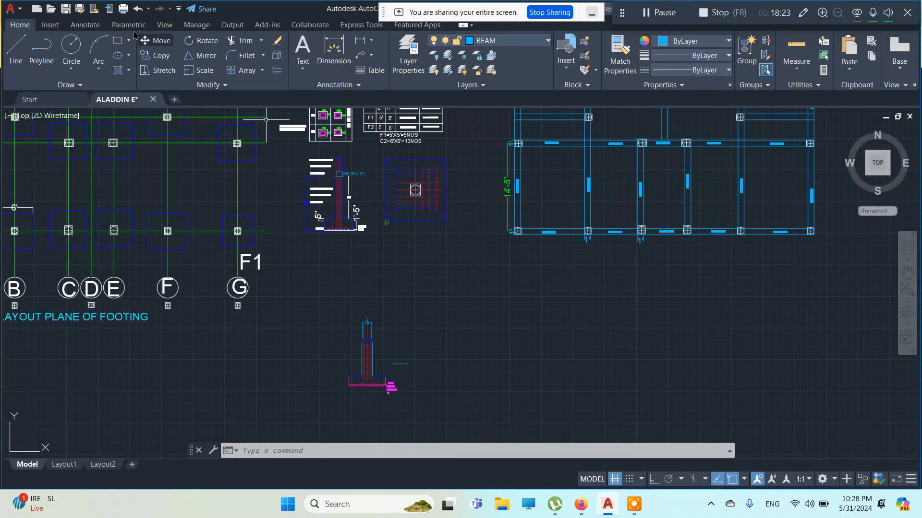
- Add the multiline text label 15"x18" to the left of the column, between the ground beam and the footing
{"action": "left_click", "coordinate": [303, 48]}
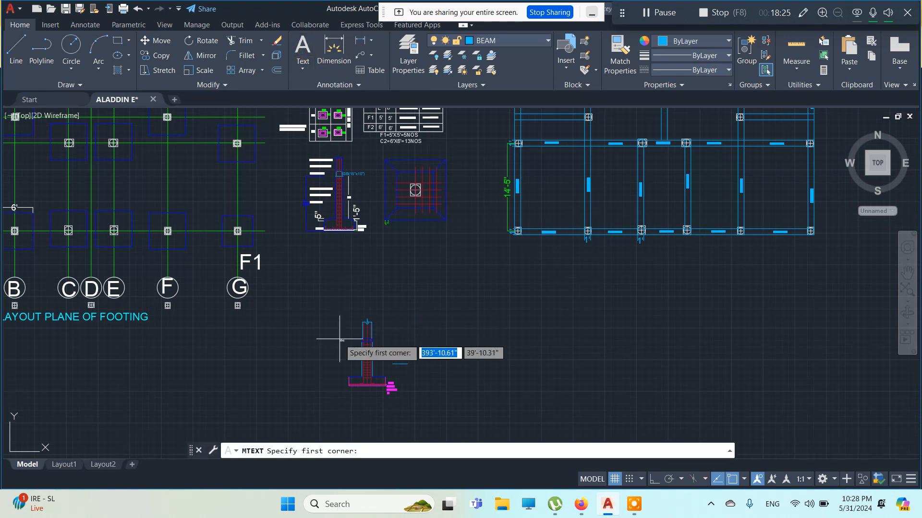
{"action": "scroll", "coordinate": [340, 341], "scroll_direction": "up", "scroll_amount": 2}
{"action": "scroll", "coordinate": [341, 342], "scroll_direction": "up", "scroll_amount": 4}
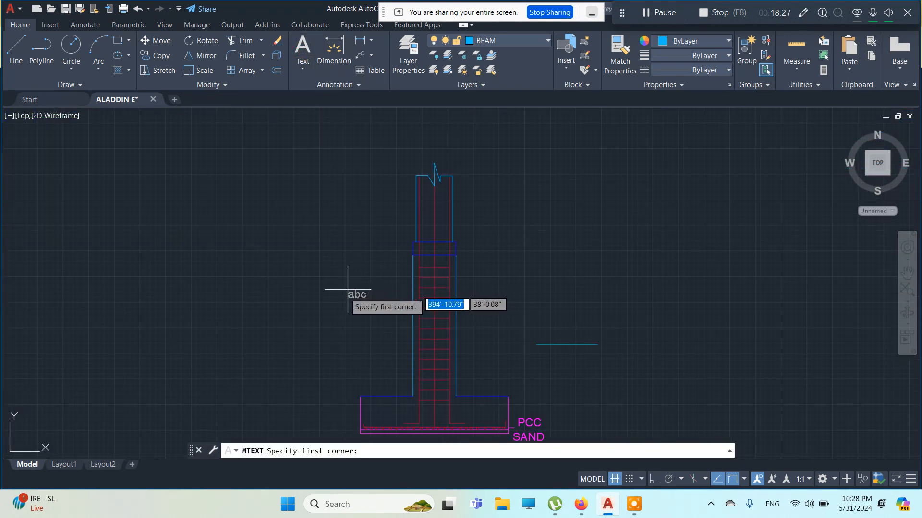
{"action": "left_click", "coordinate": [325, 329]}
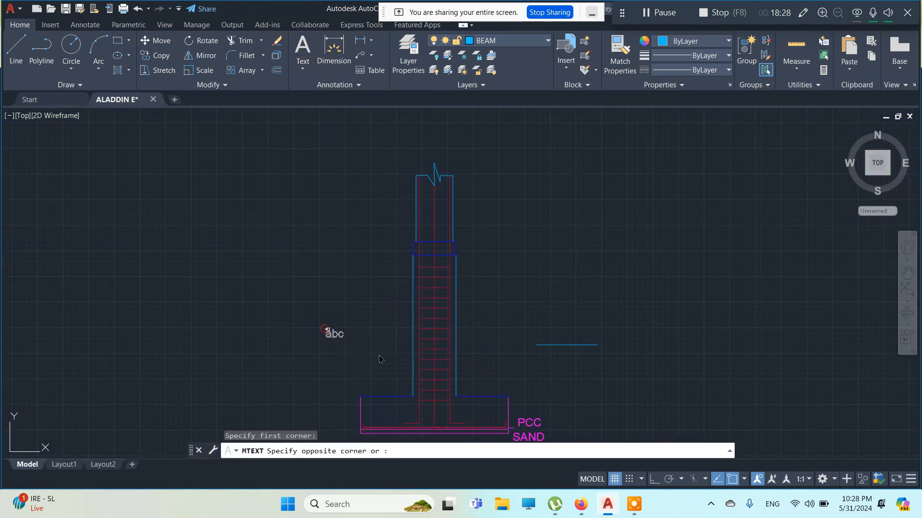
{"action": "left_click", "coordinate": [394, 384]}
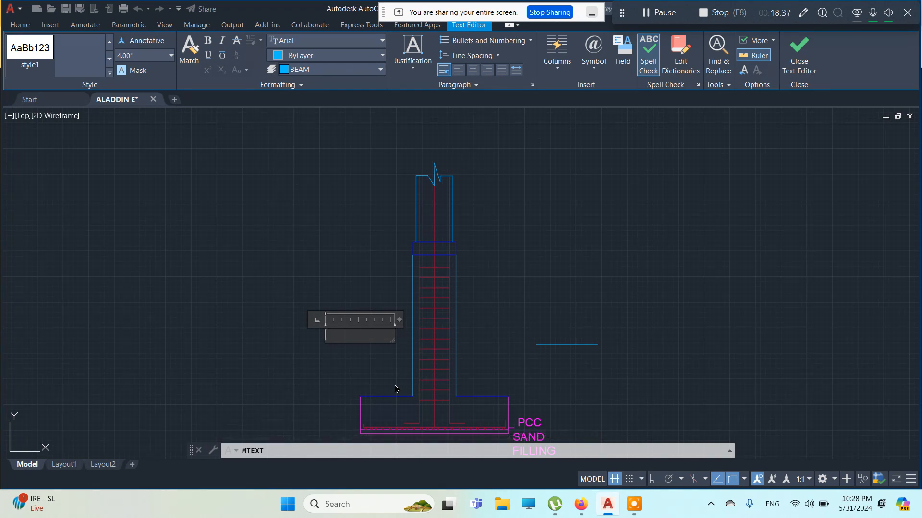
{"action": "type", "text": "15"}
{"action": "type", "text": "x18"}
{"action": "key", "text": "Left"}
{"action": "key", "text": "Left"}
{"action": "key", "text": "Left"}
{"action": "type", "text": "\""}
{"action": "key", "text": "Right"}
{"action": "key", "text": "Right"}
{"action": "key", "text": "Right"}
{"action": "type", "text": "\""}
{"action": "left_click", "coordinate": [336, 278]}
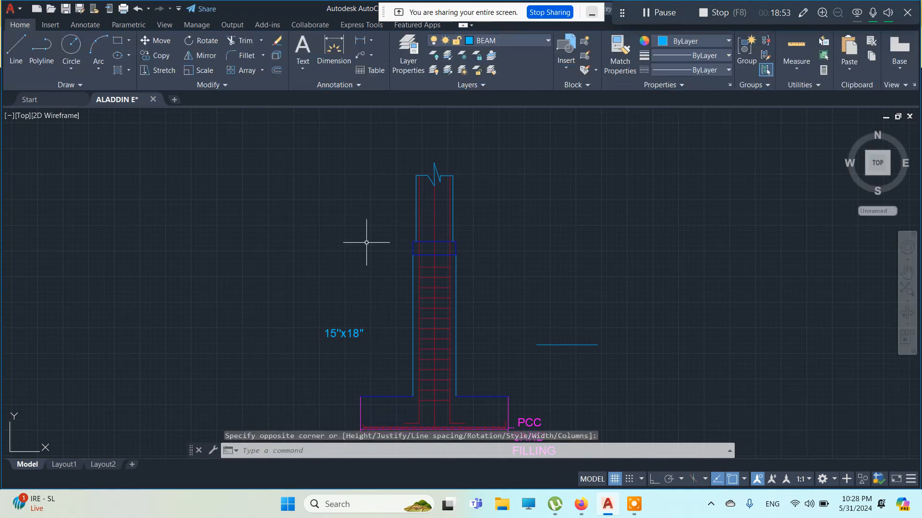
- Examine the reference detail's separate column size notes above and below the ground beam
{"action": "scroll", "coordinate": [385, 249], "scroll_direction": "down", "scroll_amount": 2}
{"action": "middle_click_drag", "start_coordinate": [453, 219], "coordinate": [452, 333]}
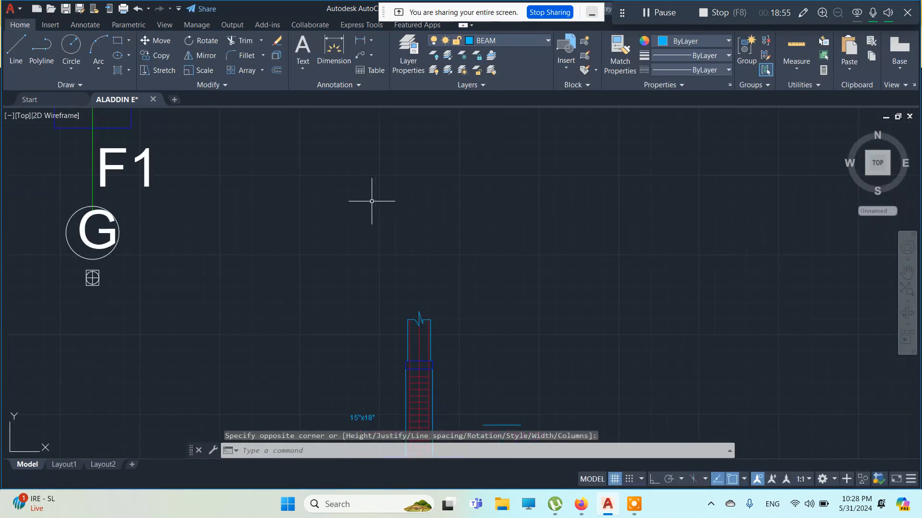
{"action": "scroll", "coordinate": [372, 201], "scroll_direction": "down", "scroll_amount": 5}
{"action": "middle_click_drag", "start_coordinate": [412, 187], "coordinate": [412, 258]}
{"action": "scroll", "coordinate": [395, 227], "scroll_direction": "up", "scroll_amount": 6}
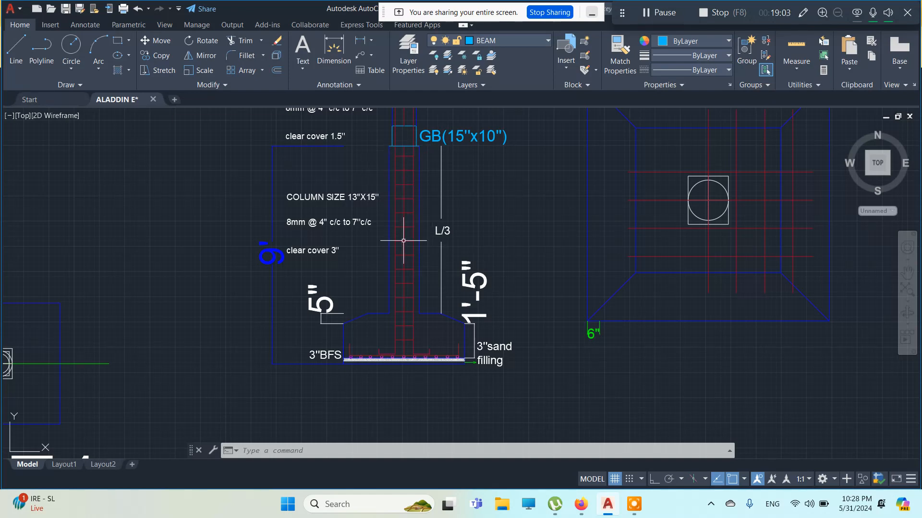
{"action": "middle_click_drag", "start_coordinate": [302, 261], "coordinate": [291, 362]}
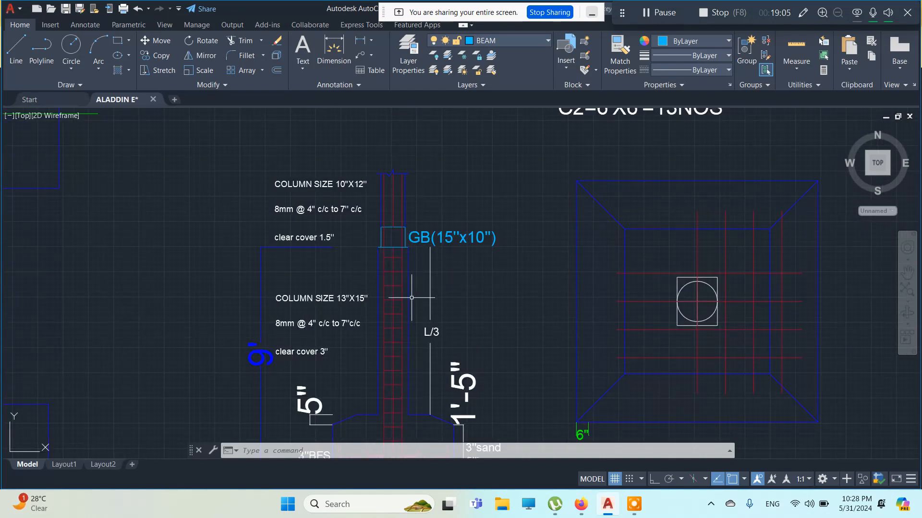
{"action": "scroll", "coordinate": [411, 298], "scroll_direction": "down", "scroll_amount": 4}
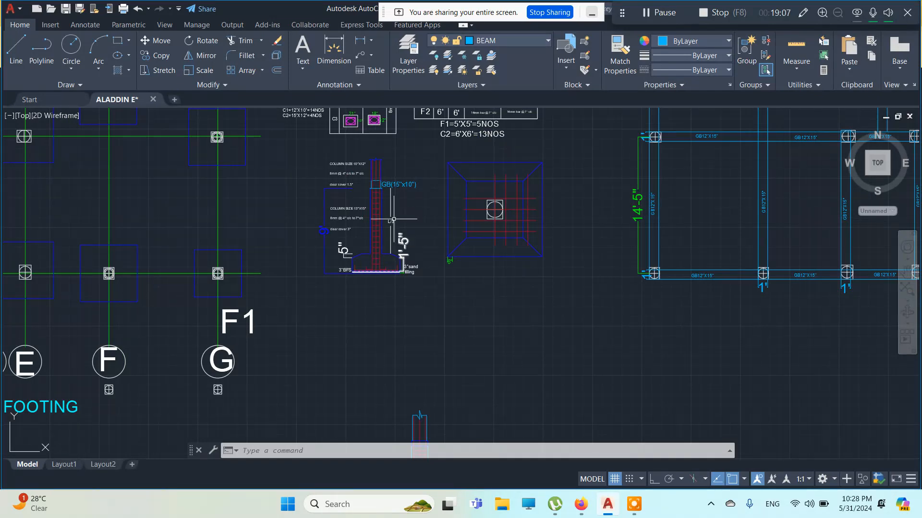
{"action": "middle_click_drag", "start_coordinate": [393, 220], "coordinate": [377, 304]}
- Examine the column schedule for the below-ground and upper-floor sizes of C1, C2 and C3 and their stirrups
{"action": "scroll", "coordinate": [352, 196], "scroll_direction": "up", "scroll_amount": 2}
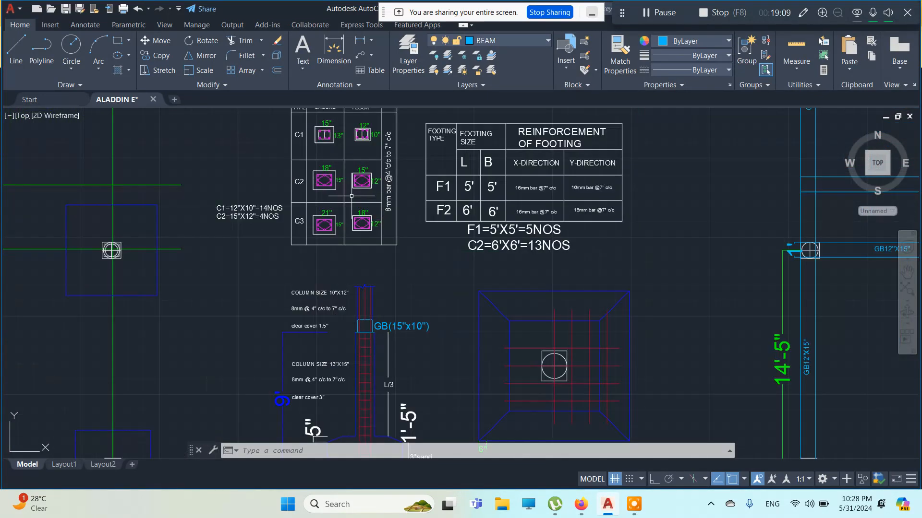
{"action": "middle_click_drag", "start_coordinate": [478, 209], "coordinate": [445, 290]}
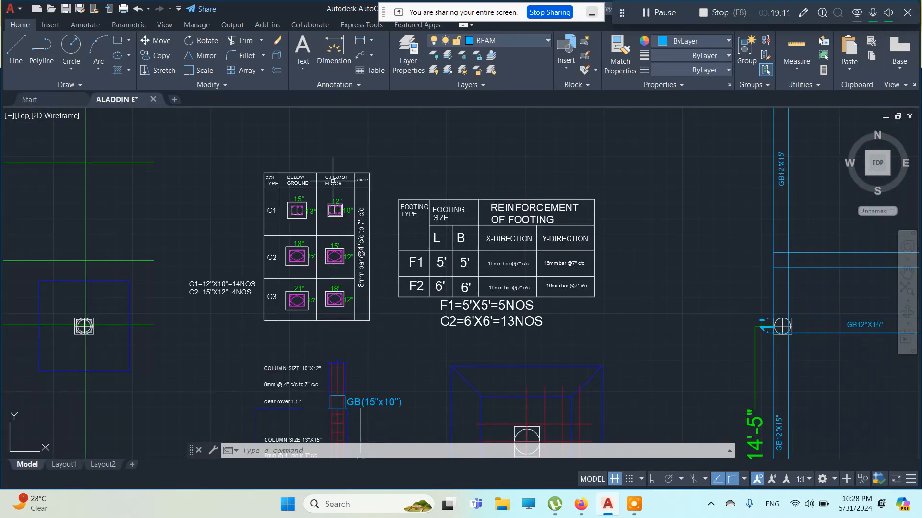
{"action": "scroll", "coordinate": [305, 194], "scroll_direction": "up", "scroll_amount": 2}
{"action": "middle_click_drag", "start_coordinate": [337, 263], "coordinate": [316, 219]}
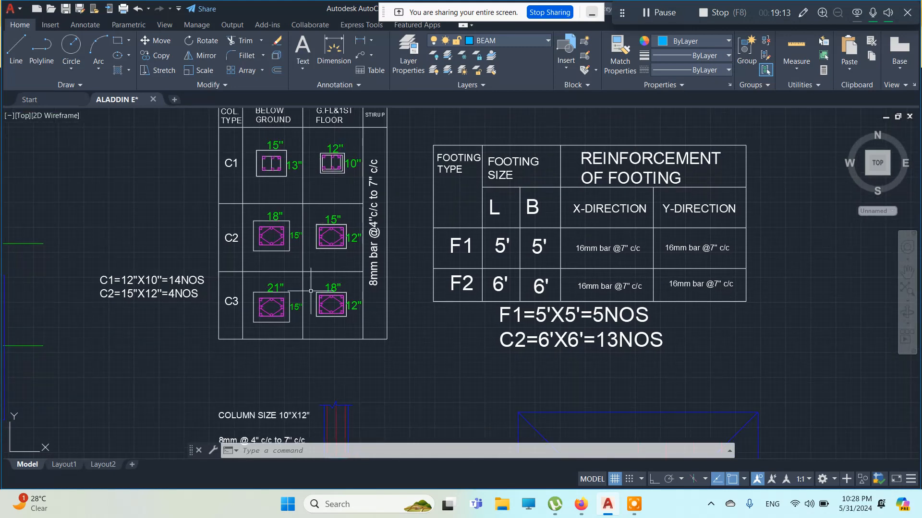
{"action": "scroll", "coordinate": [310, 290], "scroll_direction": "up", "scroll_amount": 2}
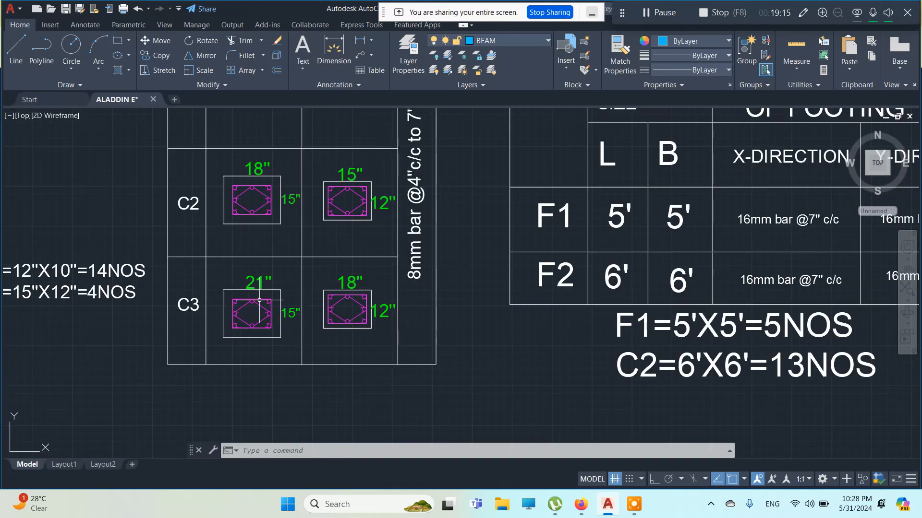
{"action": "scroll", "coordinate": [260, 300], "scroll_direction": "down", "scroll_amount": 2}
{"action": "middle_click_drag", "start_coordinate": [339, 267], "coordinate": [307, 317]}
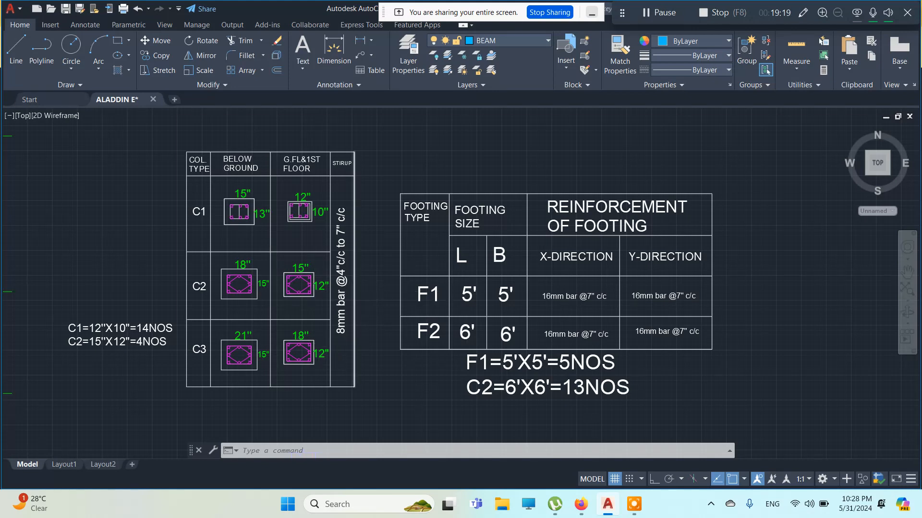
{"action": "scroll", "coordinate": [355, 299], "scroll_direction": "down", "scroll_amount": 2}
{"action": "middle_click_drag", "start_coordinate": [356, 303], "coordinate": [342, 194]}
{"action": "mouse_move", "coordinate": [321, 297]}
{"action": "middle_mouse_down"}
{"action": "mouse_move", "coordinate": [312, 243]}
{"action": "mouse_move", "coordinate": [296, 308]}
{"action": "middle_mouse_up"}
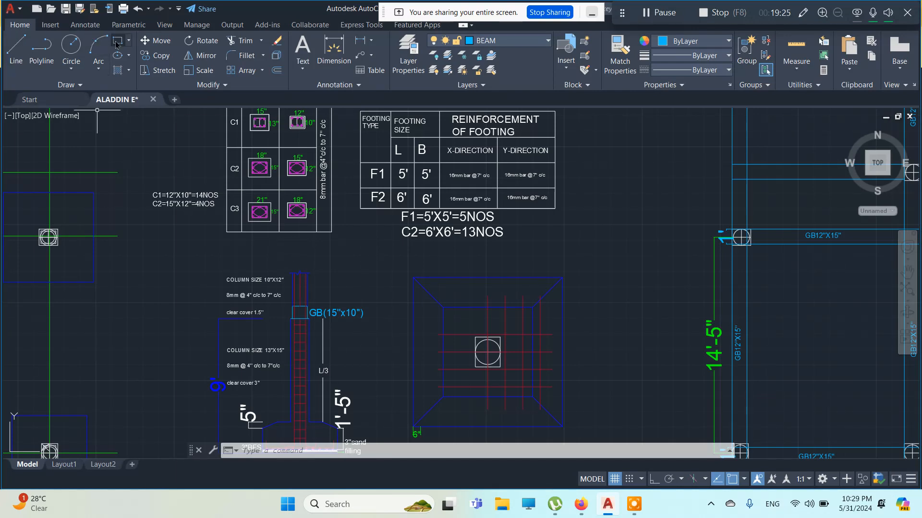
{"action": "middle_click_drag", "start_coordinate": [320, 263], "coordinate": [321, 295]}
{"action": "scroll", "coordinate": [248, 226], "scroll_direction": "up", "scroll_amount": 2}
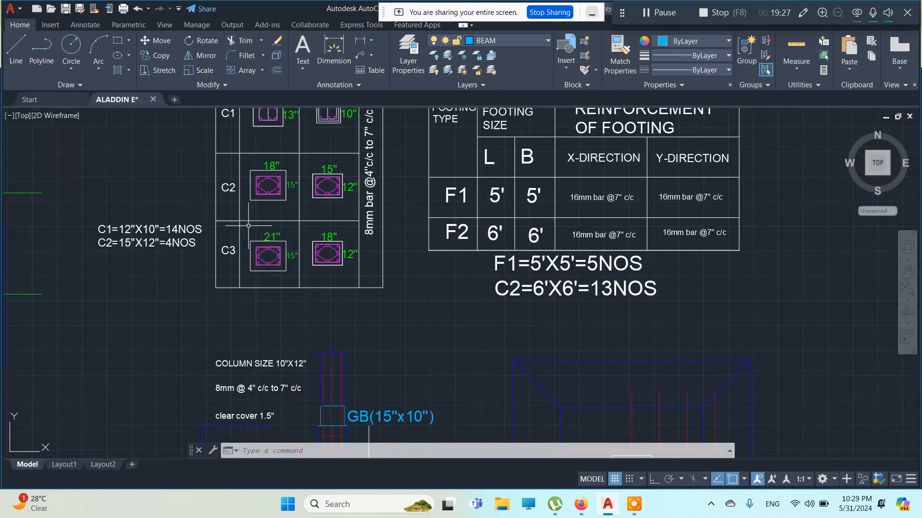
{"action": "middle_click_drag", "start_coordinate": [287, 233], "coordinate": [270, 294]}
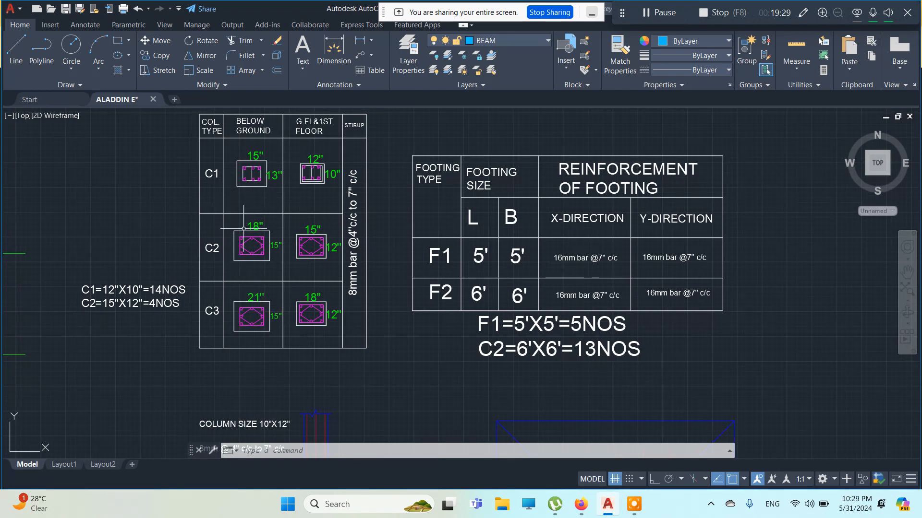
{"action": "scroll", "coordinate": [288, 254], "scroll_direction": "up", "scroll_amount": 2}
{"action": "middle_click_drag", "start_coordinate": [293, 250], "coordinate": [260, 337]}
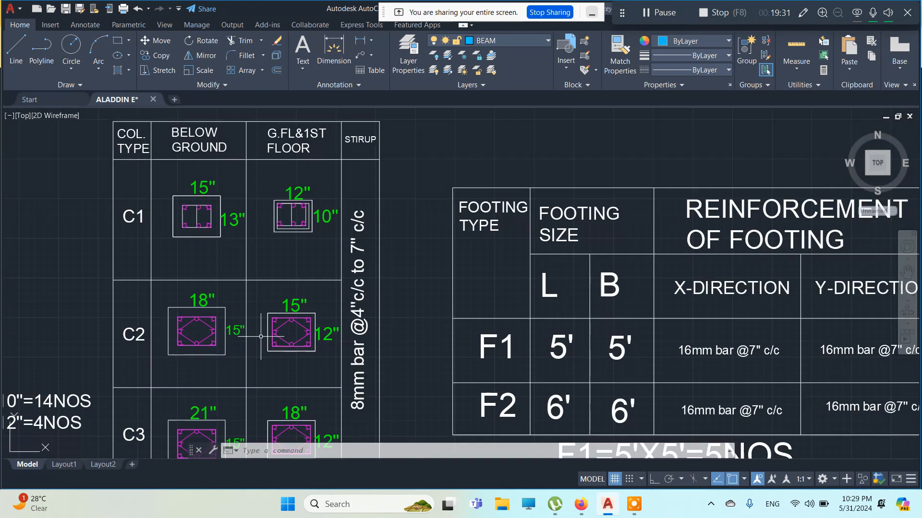
{"action": "scroll", "coordinate": [230, 284], "scroll_direction": "down", "scroll_amount": 8}
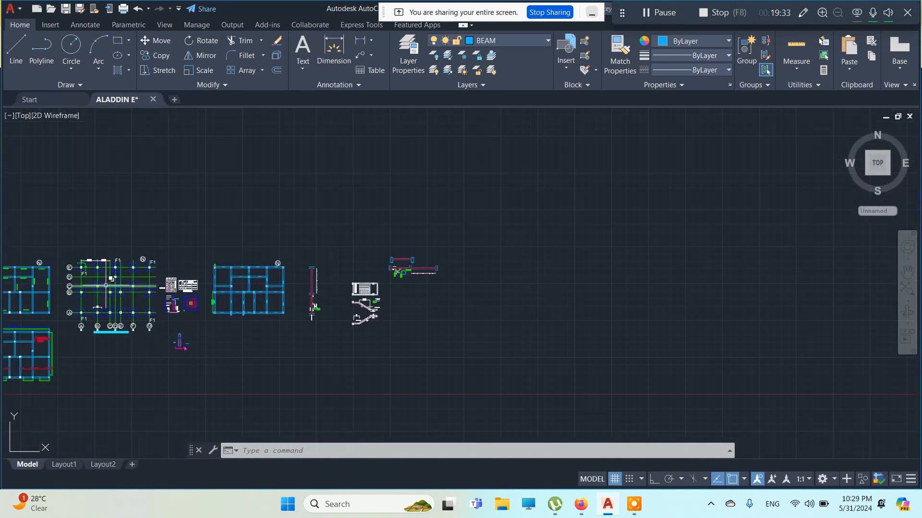
- Examine the architectural floor plan, the column size list above it and the neighbouring column grid layout
{"action": "middle_click_drag", "start_coordinate": [34, 297], "coordinate": [398, 338]}
{"action": "scroll", "coordinate": [115, 372], "scroll_direction": "up", "scroll_amount": 4}
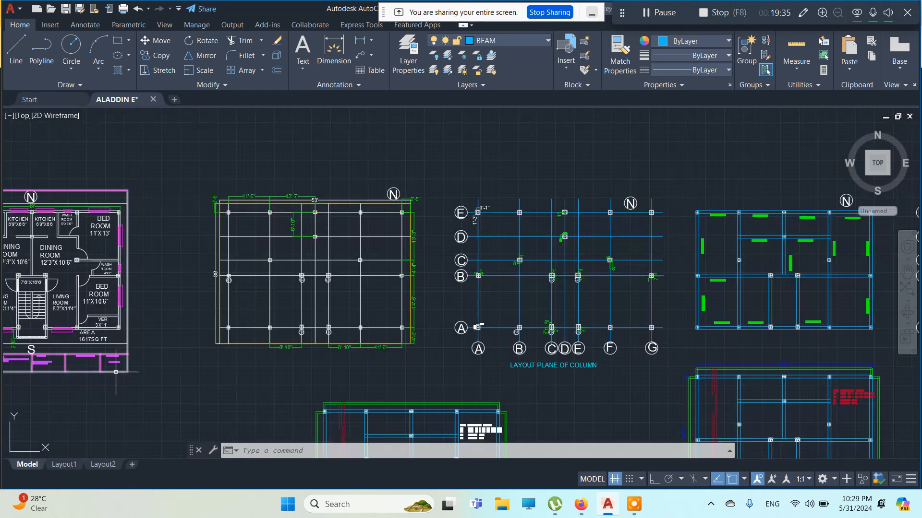
{"action": "middle_click_drag", "start_coordinate": [164, 290], "coordinate": [421, 282]}
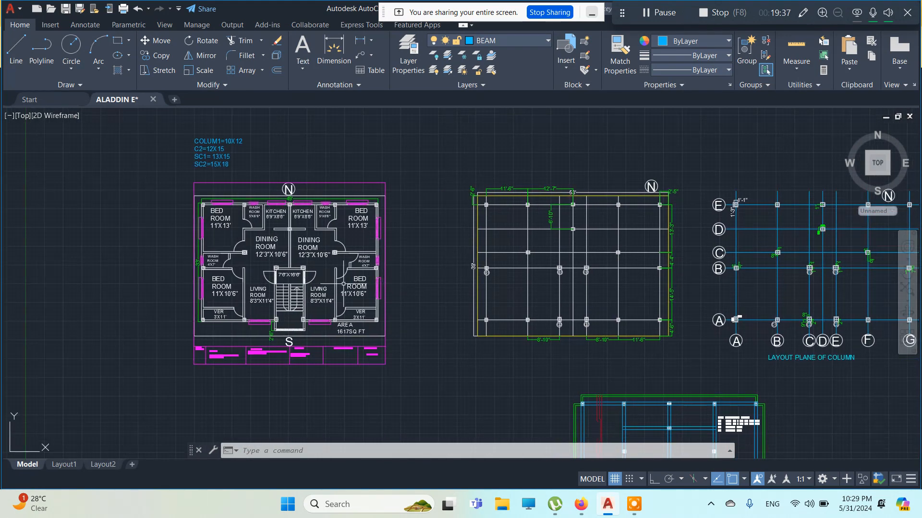
{"action": "scroll", "coordinate": [294, 282], "scroll_direction": "up", "scroll_amount": 2}
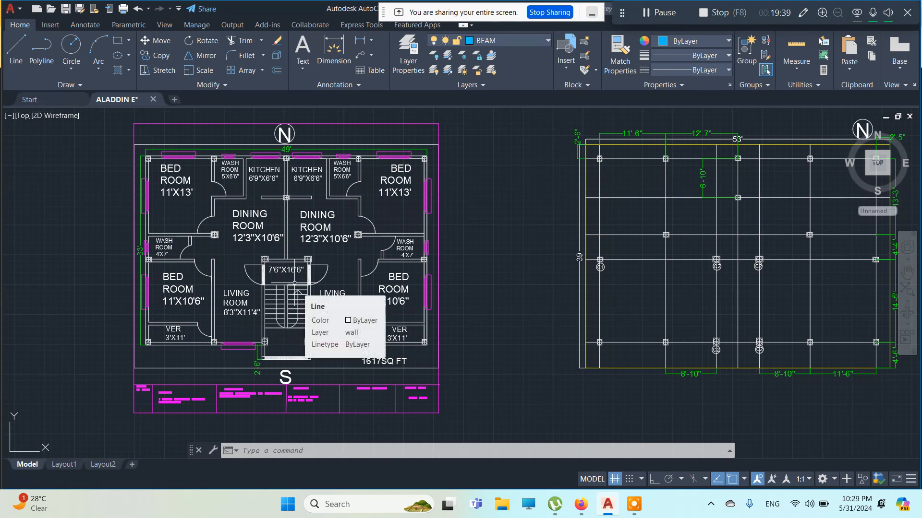
- Examine the column schedule's section sketches for C1, C2 and C3 below ground and on the upper floors
{"action": "scroll", "coordinate": [295, 283], "scroll_direction": "down", "scroll_amount": 4}
{"action": "mouse_move", "coordinate": [584, 294]}
{"action": "middle_mouse_down"}
{"action": "mouse_move", "coordinate": [394, 303]}
{"action": "mouse_move", "coordinate": [174, 290]}
{"action": "mouse_move", "coordinate": [422, 287]}
{"action": "middle_mouse_up"}
{"action": "scroll", "coordinate": [472, 251], "scroll_direction": "up", "scroll_amount": 4}
{"action": "scroll", "coordinate": [452, 294], "scroll_direction": "up", "scroll_amount": 6}
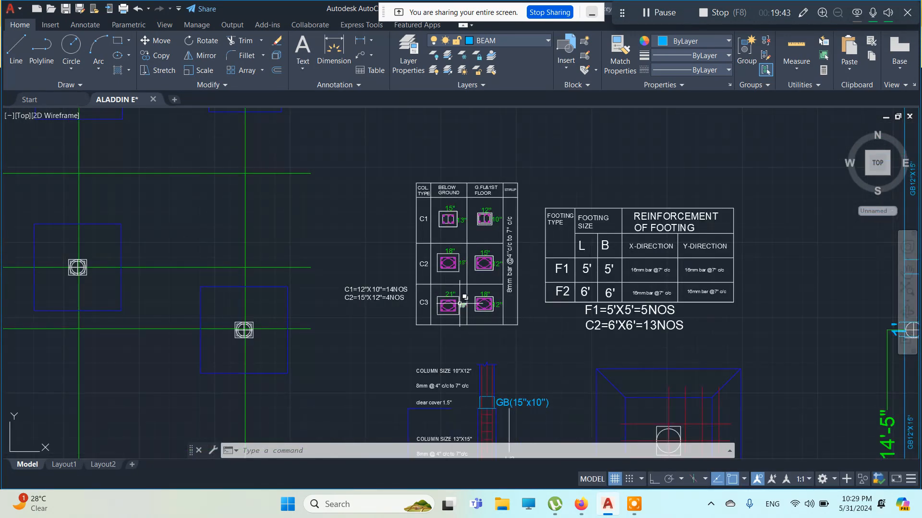
{"action": "scroll", "coordinate": [467, 217], "scroll_direction": "up", "scroll_amount": 2}
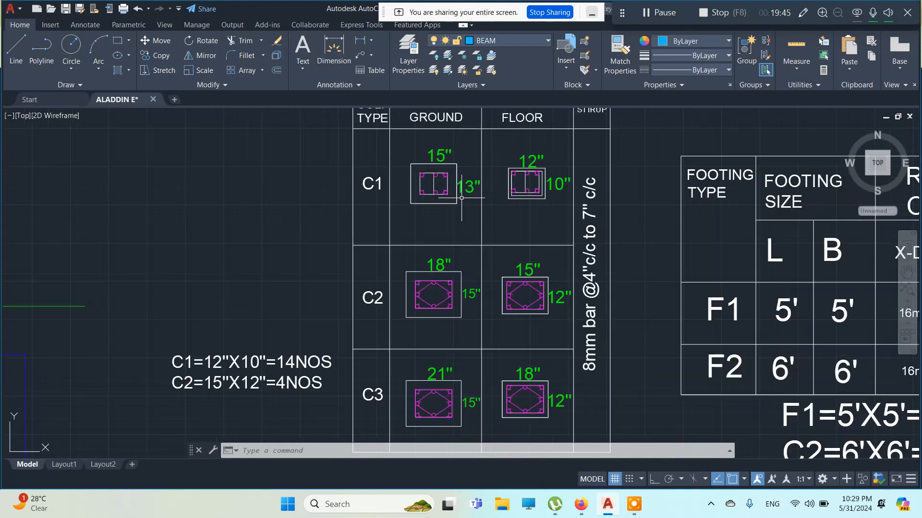
{"action": "middle_click_drag", "start_coordinate": [465, 201], "coordinate": [385, 196]}
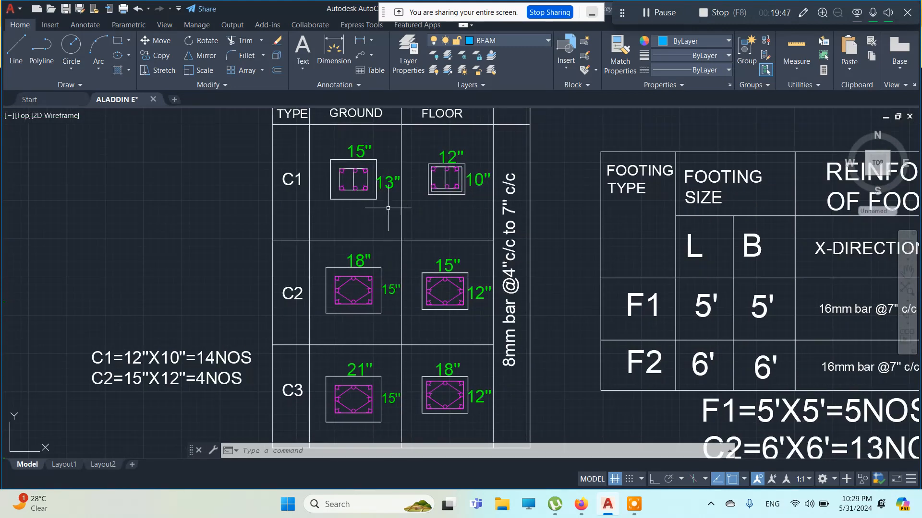
- Switch to the Google Meet call in Firefox to check it and return to AutoCAD
{"action": "mouse_move", "coordinate": [588, 511]}
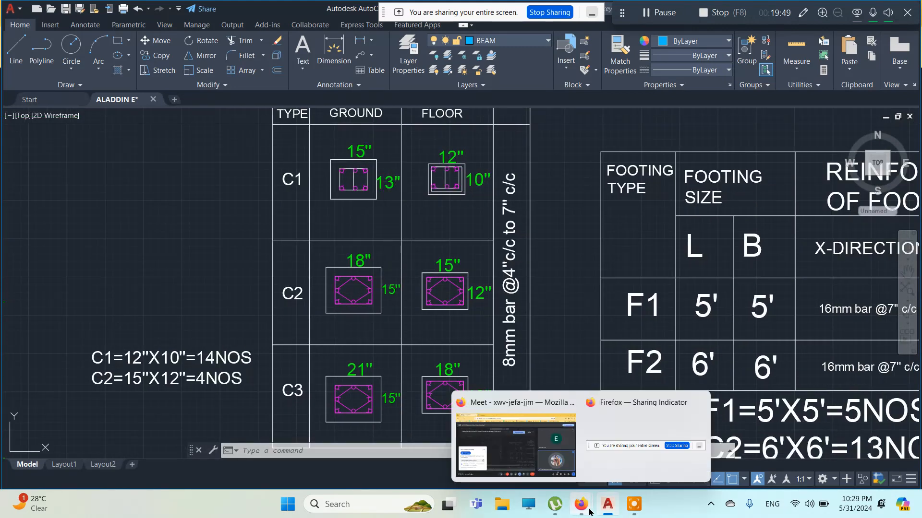
{"action": "left_click", "coordinate": [546, 460]}
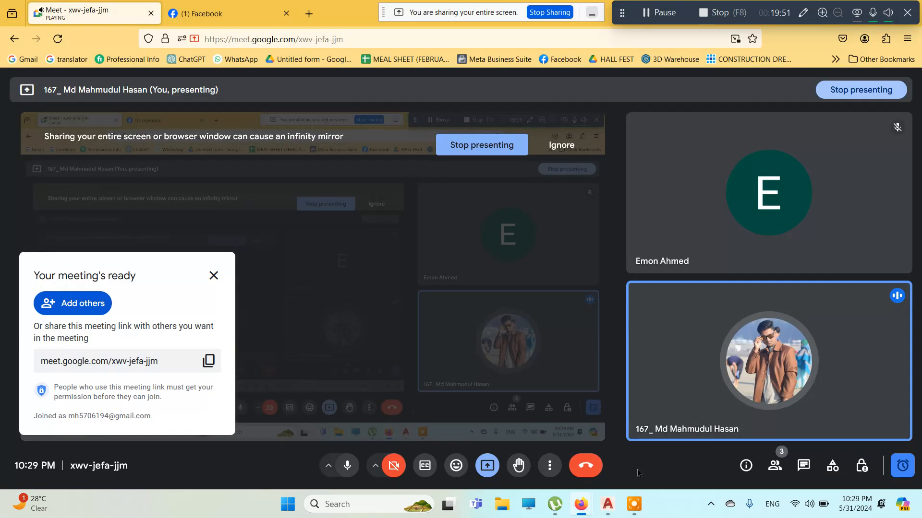
{"action": "left_click", "coordinate": [611, 508]}
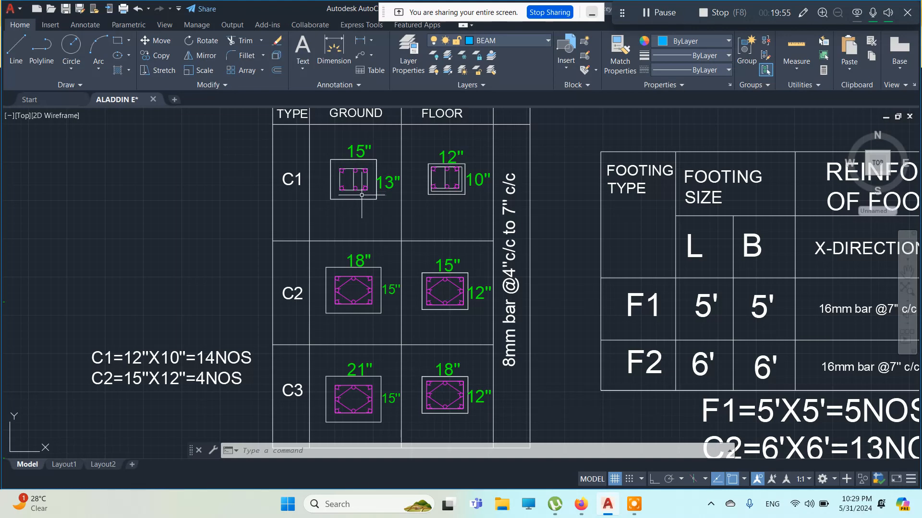
- Review the column schedule's below-ground and floor columns together with the footing schedule's sizes for F1 and F2
{"action": "middle_click_drag", "start_coordinate": [353, 196], "coordinate": [344, 257]}
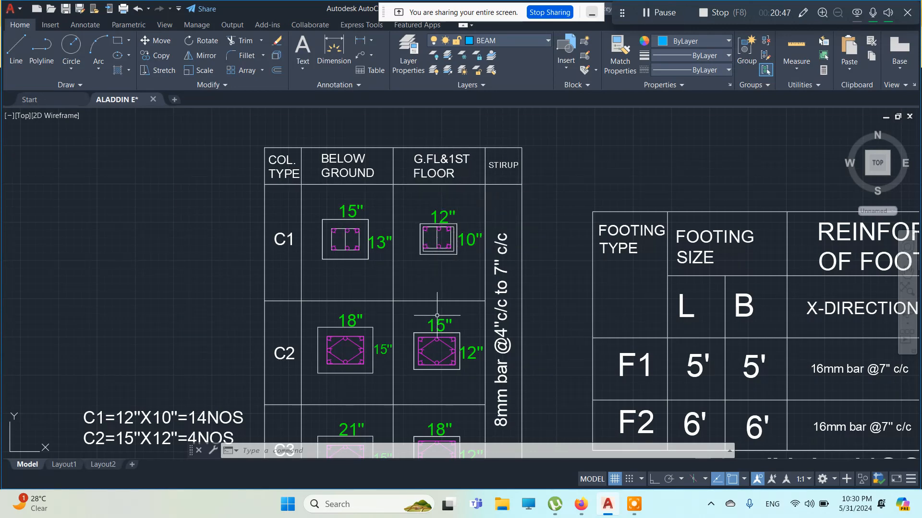
{"action": "middle_click_drag", "start_coordinate": [437, 316], "coordinate": [401, 214]}
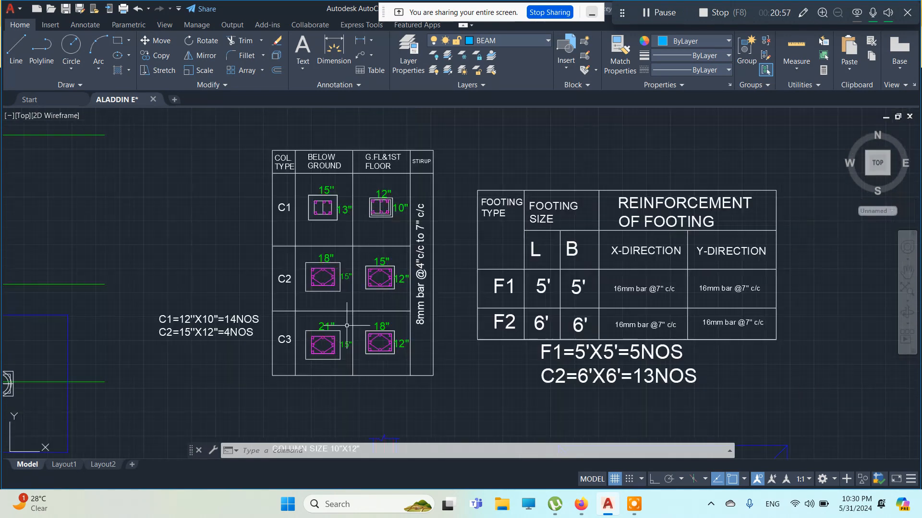
{"action": "scroll", "coordinate": [347, 326], "scroll_direction": "down", "scroll_amount": 2}
{"action": "scroll", "coordinate": [432, 310], "scroll_direction": "up", "scroll_amount": 2}
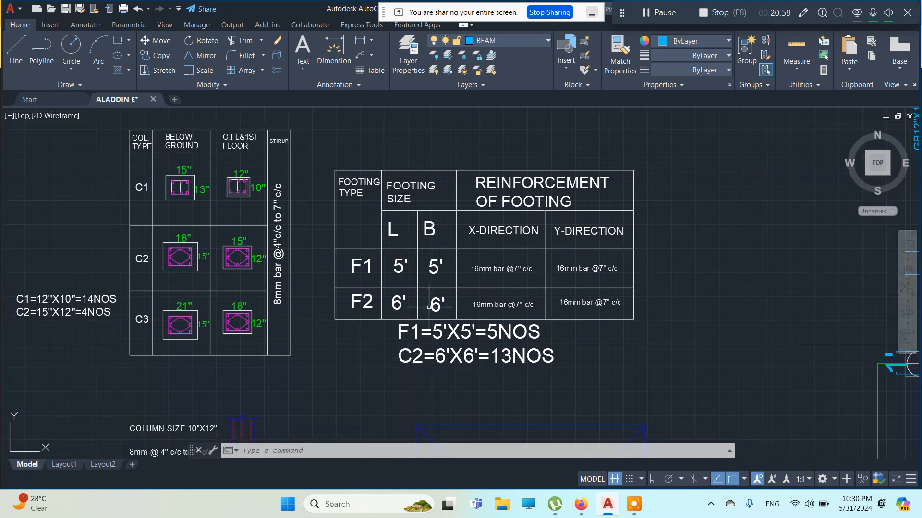
{"action": "scroll", "coordinate": [572, 300], "scroll_direction": "up", "scroll_amount": 2}
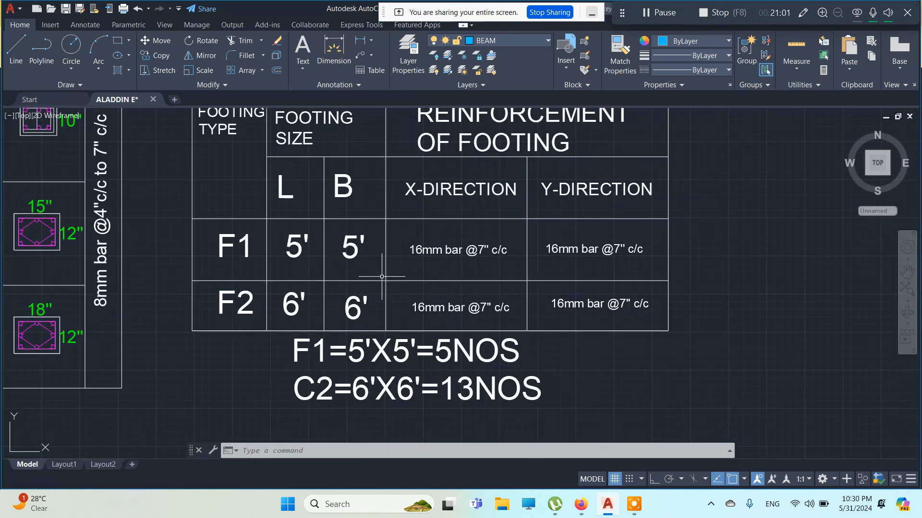
{"action": "scroll", "coordinate": [381, 277], "scroll_direction": "down", "scroll_amount": 1}
{"action": "scroll", "coordinate": [391, 230], "scroll_direction": "up", "scroll_amount": 1}
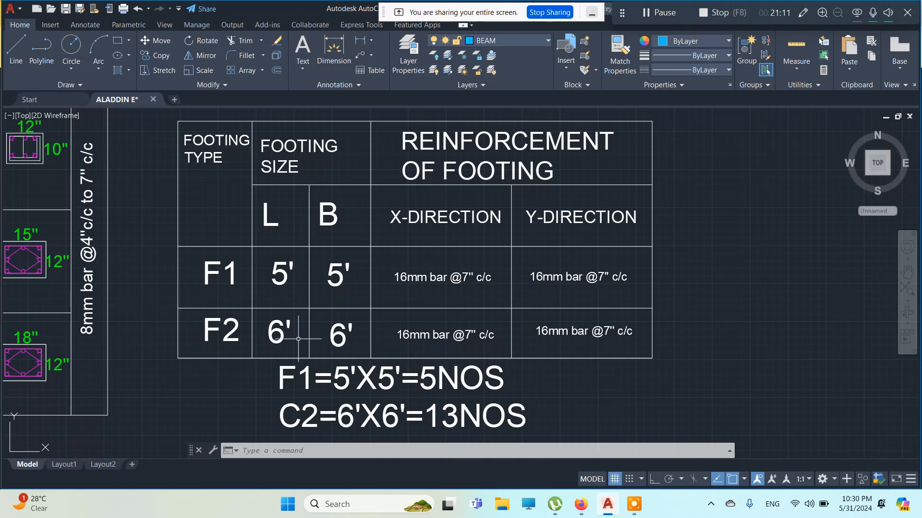
- Examine the reference column-and-footing section, including the footing edge dimensions and the BFS and sand filling layers
{"action": "scroll", "coordinate": [334, 293], "scroll_direction": "down", "scroll_amount": 4}
{"action": "middle_click_drag", "start_coordinate": [387, 317], "coordinate": [449, 116]}
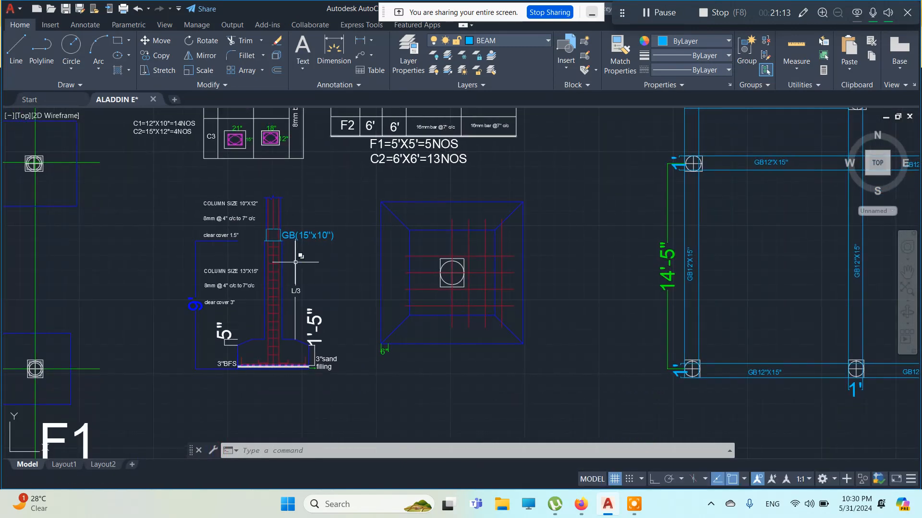
{"action": "scroll", "coordinate": [226, 302], "scroll_direction": "up", "scroll_amount": 3}
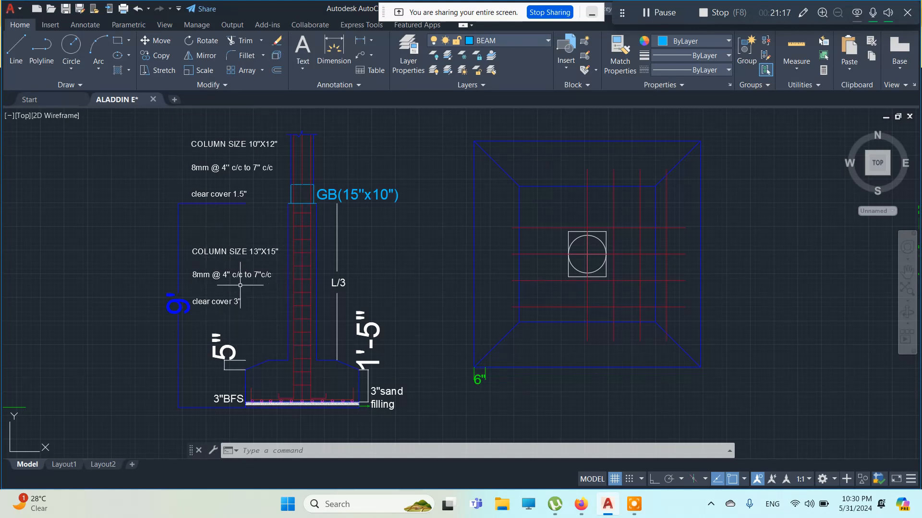
{"action": "scroll", "coordinate": [288, 403], "scroll_direction": "up", "scroll_amount": 2}
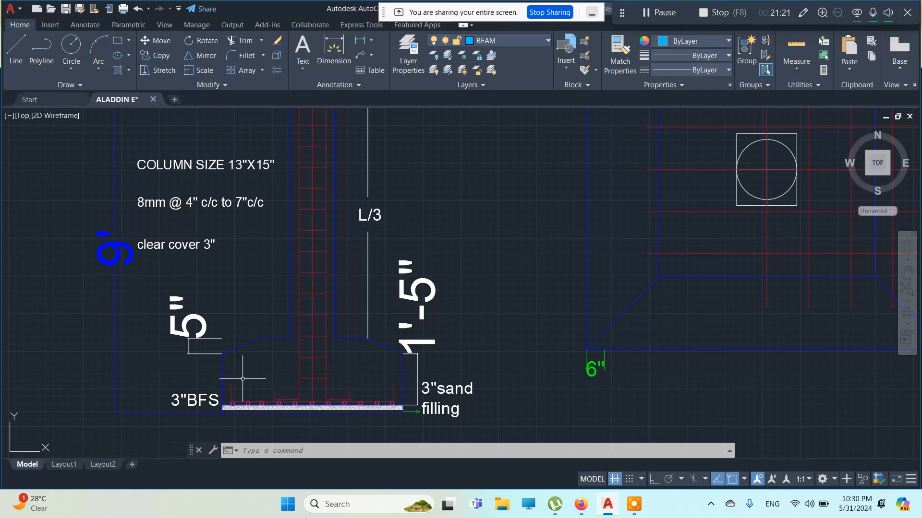
{"action": "scroll", "coordinate": [384, 427], "scroll_direction": "up", "scroll_amount": 3}
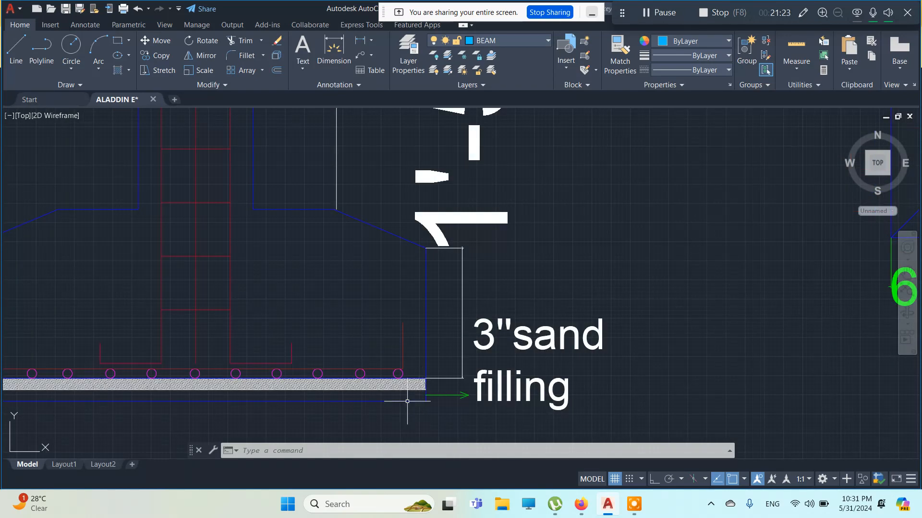
{"action": "scroll", "coordinate": [379, 377], "scroll_direction": "down", "scroll_amount": 2}
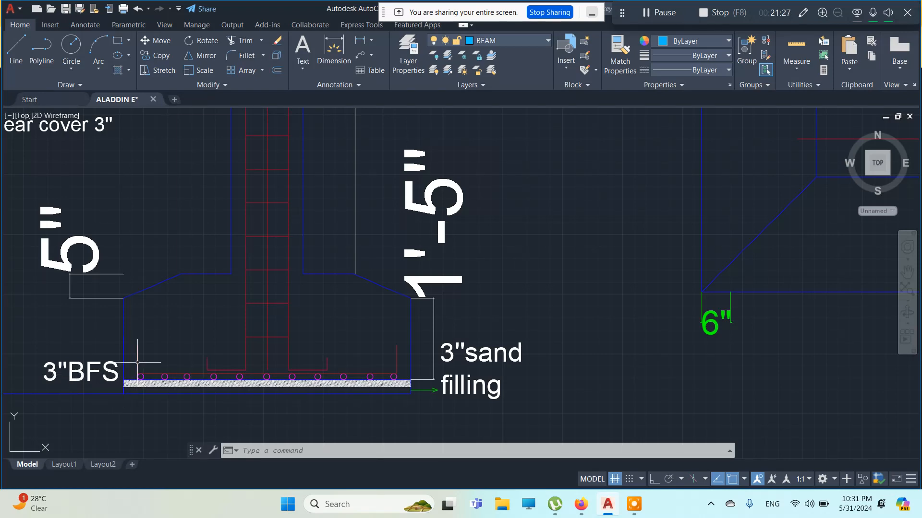
- Examine the reference section's foundation depth, footing slope height, clear cover notes and L/3 zone beside the column
{"action": "scroll", "coordinate": [318, 374], "scroll_direction": "down", "scroll_amount": 4}
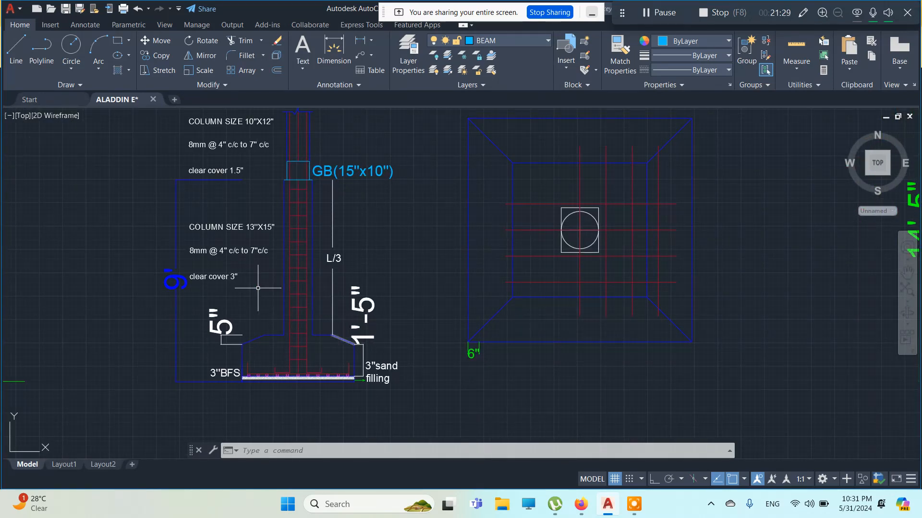
{"action": "scroll", "coordinate": [203, 254], "scroll_direction": "up", "scroll_amount": 2}
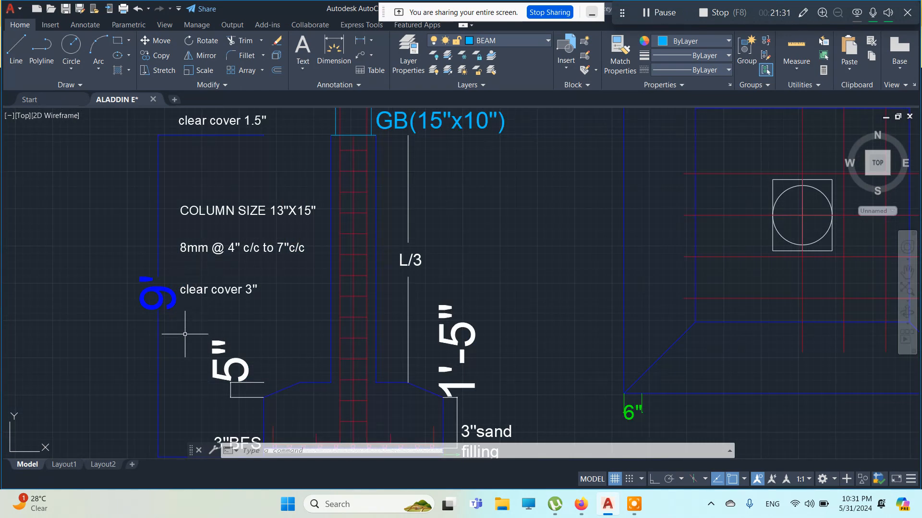
{"action": "scroll", "coordinate": [251, 415], "scroll_direction": "down", "scroll_amount": 2}
{"action": "middle_click_drag", "start_coordinate": [216, 370], "coordinate": [239, 310]}
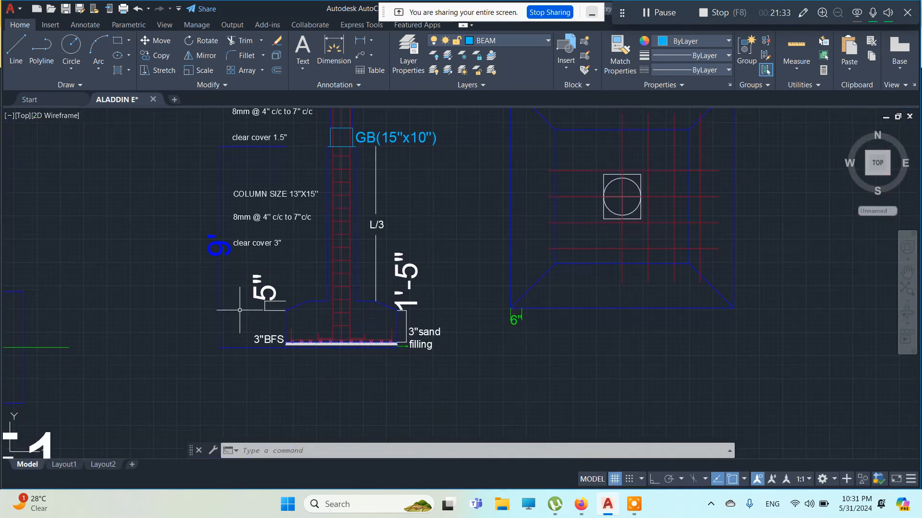
{"action": "scroll", "coordinate": [263, 362], "scroll_direction": "up", "scroll_amount": 2}
{"action": "scroll", "coordinate": [304, 274], "scroll_direction": "down", "scroll_amount": 2}
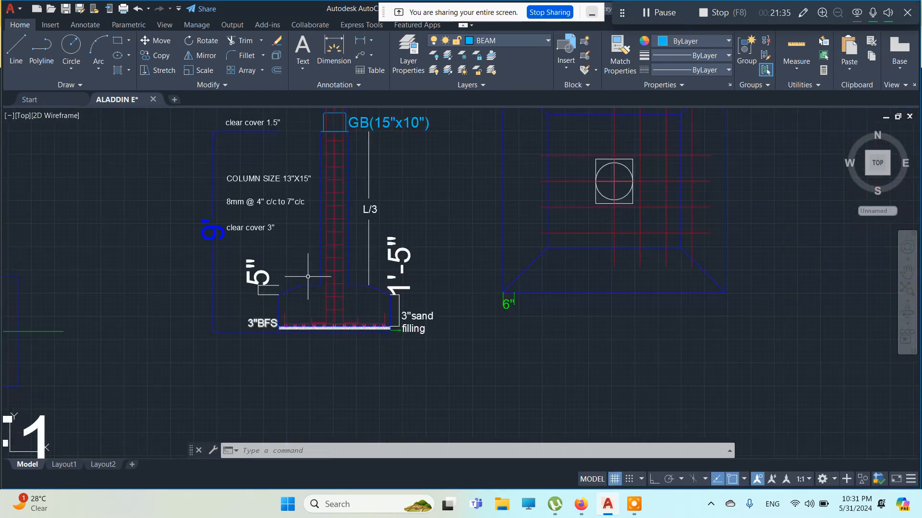
{"action": "mouse_move", "coordinate": [304, 274]}
{"action": "middle_mouse_down"}
{"action": "mouse_move", "coordinate": [311, 269]}
{"action": "mouse_move", "coordinate": [311, 304]}
{"action": "middle_mouse_up"}
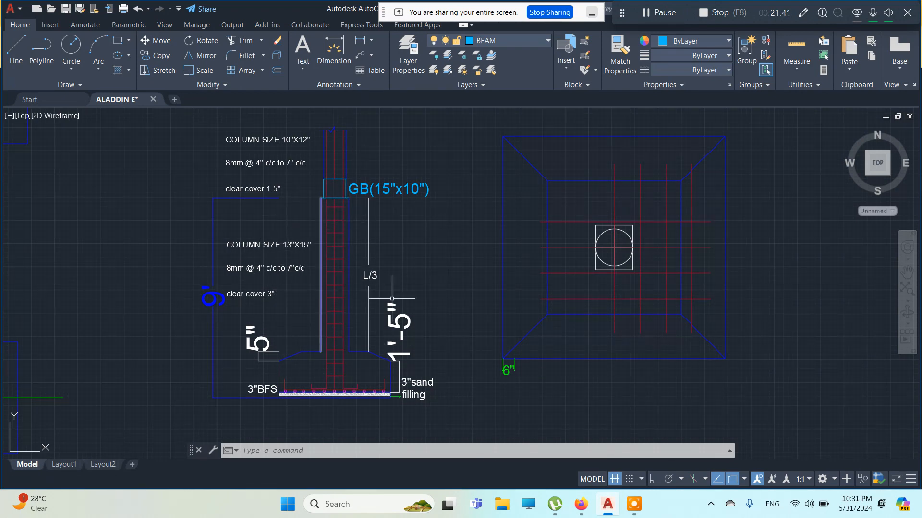
{"action": "mouse_move", "coordinate": [376, 151]}
{"action": "middle_mouse_down"}
{"action": "mouse_move", "coordinate": [329, 208]}
{"action": "mouse_move", "coordinate": [212, 306]}
{"action": "mouse_move", "coordinate": [303, 140]}
{"action": "middle_mouse_up"}
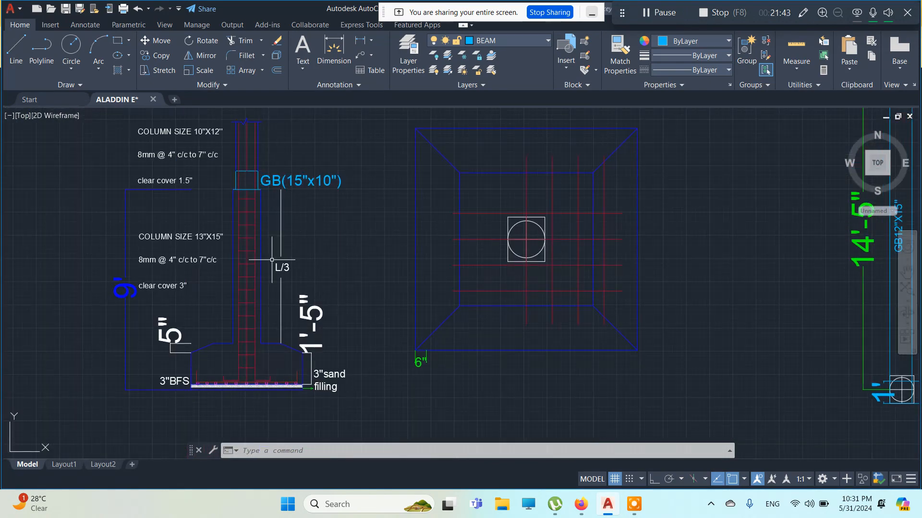
- Examine the footing schedule's X-direction and Y-direction reinforcement for F1 and F2
{"action": "scroll", "coordinate": [365, 310], "scroll_direction": "down", "scroll_amount": 4}
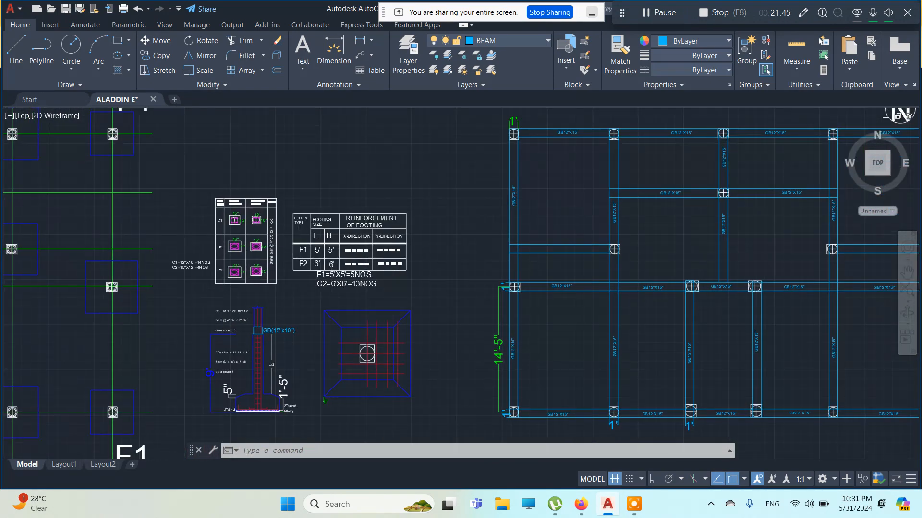
{"action": "scroll", "coordinate": [300, 242], "scroll_direction": "up", "scroll_amount": 4}
{"action": "scroll", "coordinate": [339, 271], "scroll_direction": "up", "scroll_amount": 2}
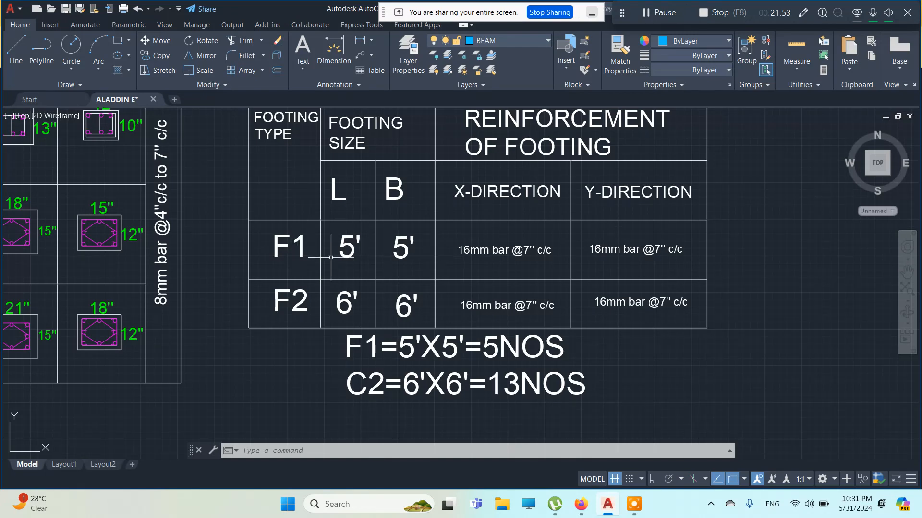
{"action": "middle_click_drag", "start_coordinate": [434, 263], "coordinate": [368, 325]}
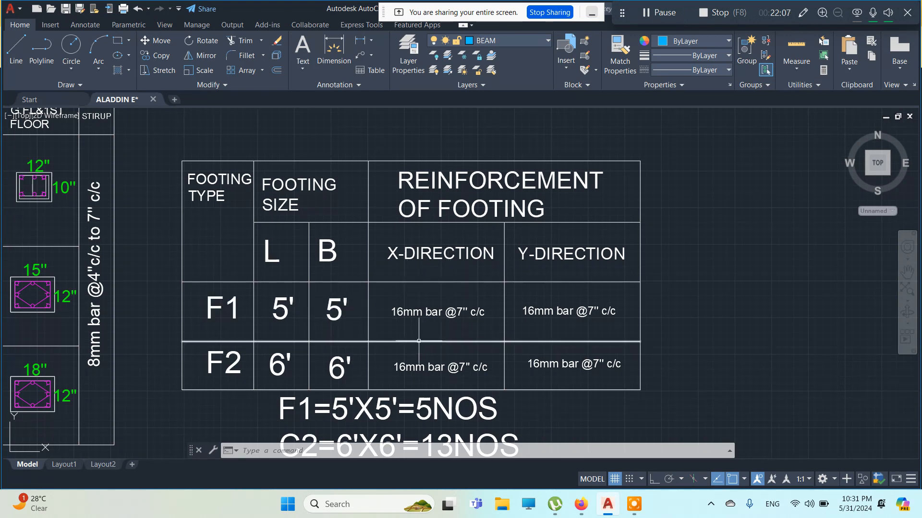
- Examine the reinforcement bars at the base of the reference footing section and the hatched layer beneath them
{"action": "scroll", "coordinate": [452, 329], "scroll_direction": "down", "scroll_amount": 5}
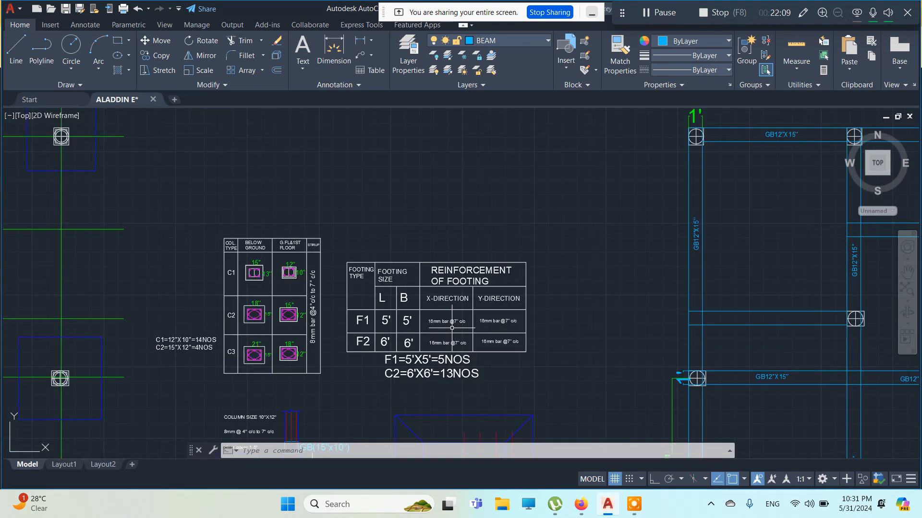
{"action": "middle_click_drag", "start_coordinate": [452, 328], "coordinate": [466, 170]}
{"action": "middle_click_drag", "start_coordinate": [352, 334], "coordinate": [400, 213]}
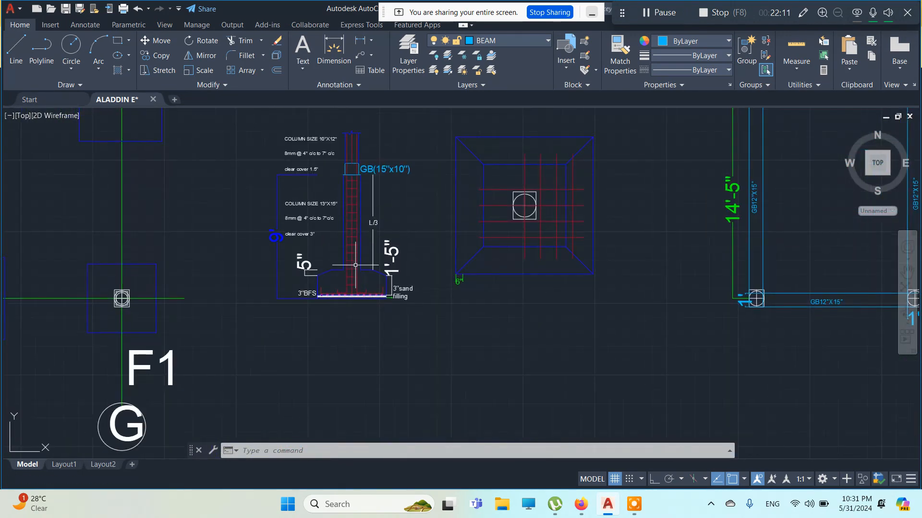
{"action": "scroll", "coordinate": [335, 295], "scroll_direction": "up", "scroll_amount": 4}
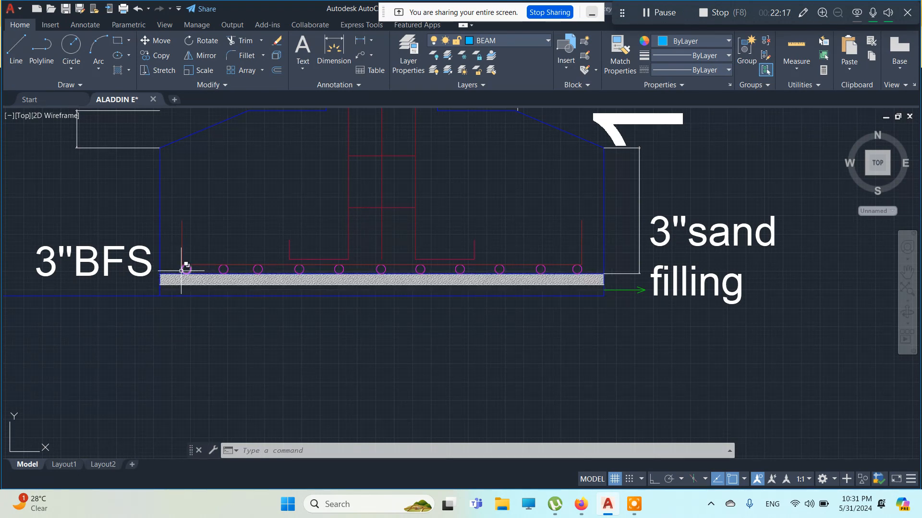
{"action": "scroll", "coordinate": [181, 269], "scroll_direction": "up", "scroll_amount": 2}
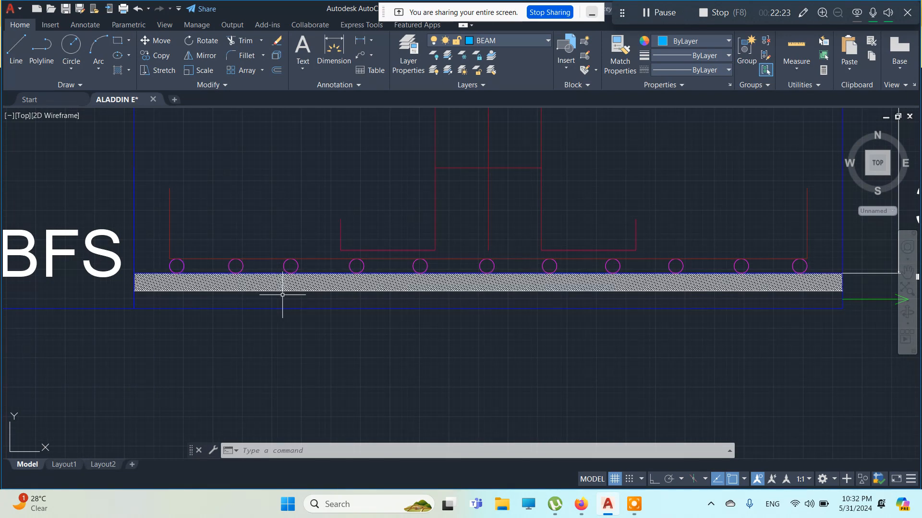
{"action": "scroll", "coordinate": [514, 297], "scroll_direction": "down", "scroll_amount": 2}
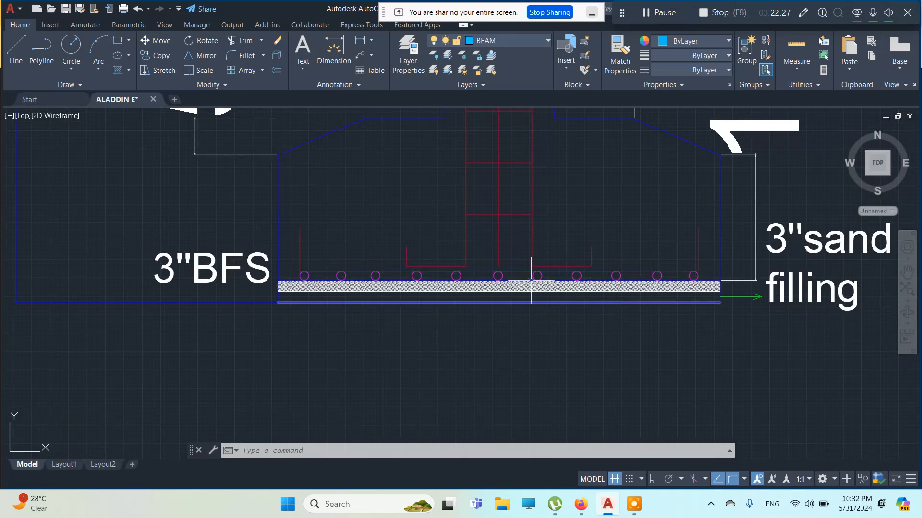
- Recheck the footing schedule's bar spacing in both directions against the reference footing detail
{"action": "scroll", "coordinate": [530, 280], "scroll_direction": "down", "scroll_amount": 5}
{"action": "scroll", "coordinate": [559, 237], "scroll_direction": "up", "scroll_amount": 4}
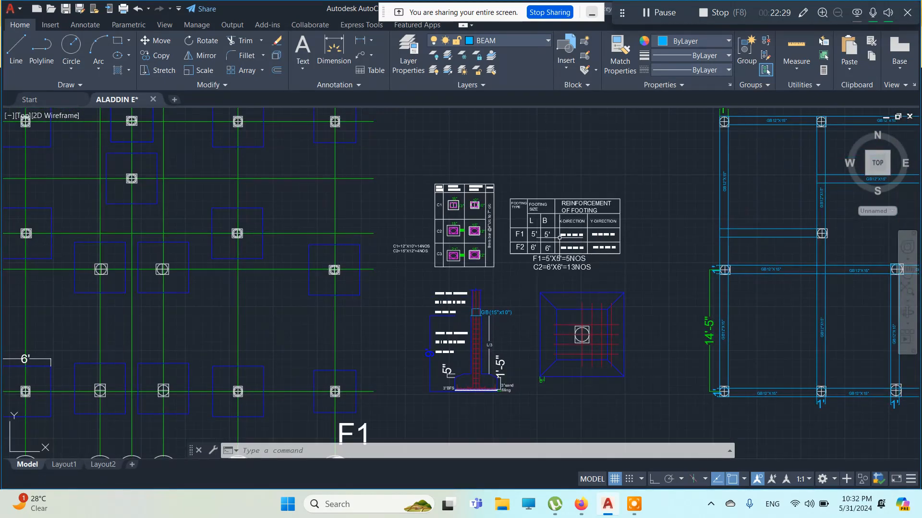
{"action": "scroll", "coordinate": [576, 226], "scroll_direction": "up", "scroll_amount": 4}
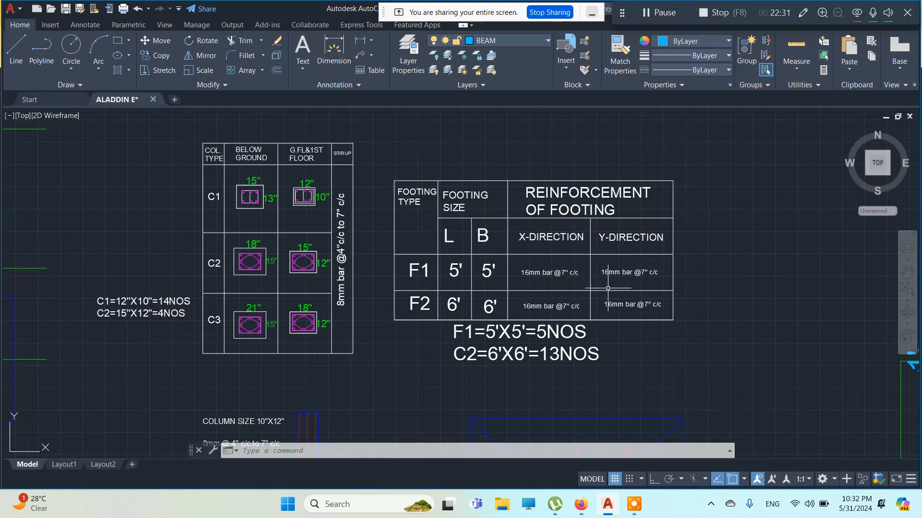
- Compare the base of the reference footing section with the footing plan and the column size notes
{"action": "scroll", "coordinate": [607, 287], "scroll_direction": "down", "scroll_amount": 2}
{"action": "middle_click_drag", "start_coordinate": [605, 287], "coordinate": [581, 151]}
{"action": "scroll", "coordinate": [435, 377], "scroll_direction": "up", "scroll_amount": 6}
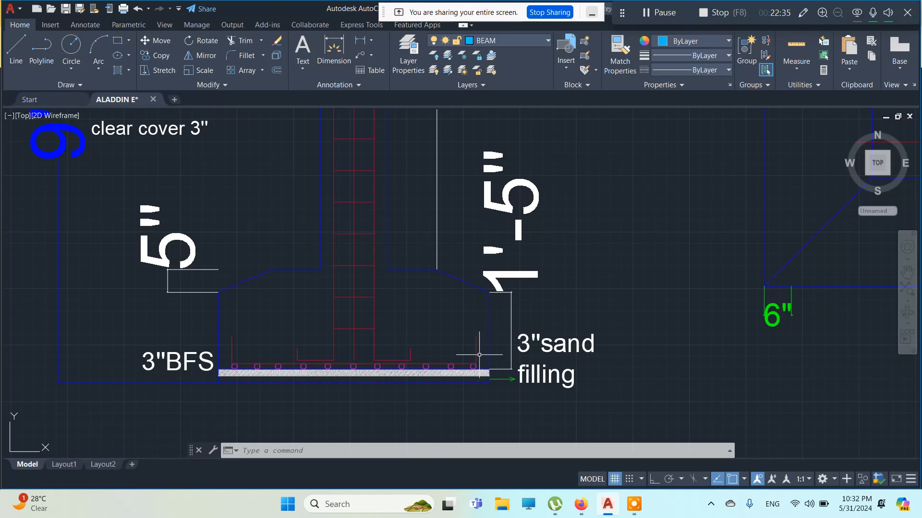
{"action": "scroll", "coordinate": [474, 359], "scroll_direction": "down", "scroll_amount": 5}
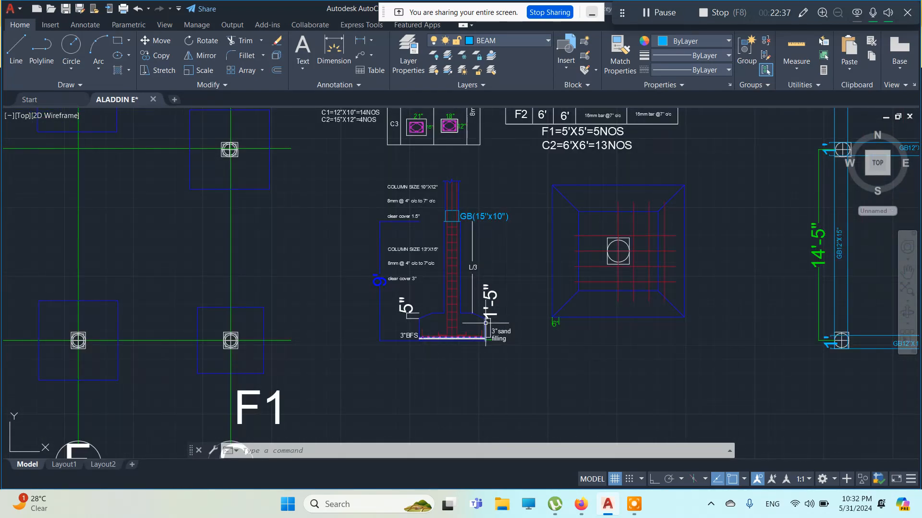
{"action": "scroll", "coordinate": [472, 346], "scroll_direction": "up", "scroll_amount": 5}
{"action": "scroll", "coordinate": [470, 338], "scroll_direction": "down", "scroll_amount": 1}
{"action": "middle_click_drag", "start_coordinate": [612, 149], "coordinate": [452, 394]}
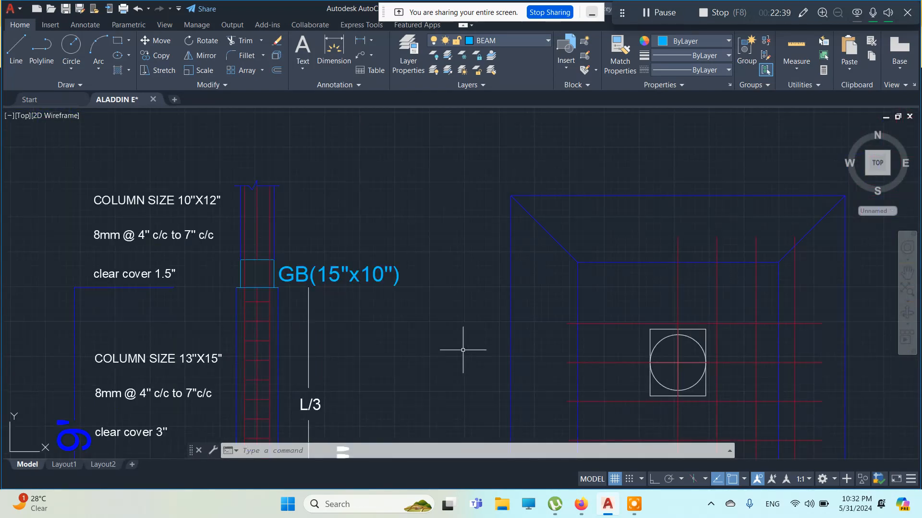
- Examine the footing schedule's L and B sizes, bar spacing in both directions, and the footing quantity notes below the table
{"action": "middle_click_drag", "start_coordinate": [483, 290], "coordinate": [244, 483]}
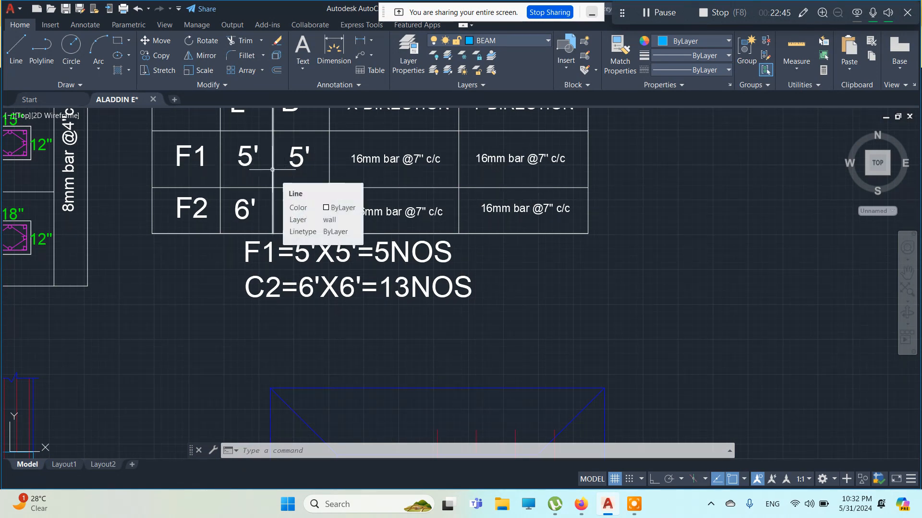
{"action": "middle_click_drag", "start_coordinate": [484, 209], "coordinate": [471, 290]}
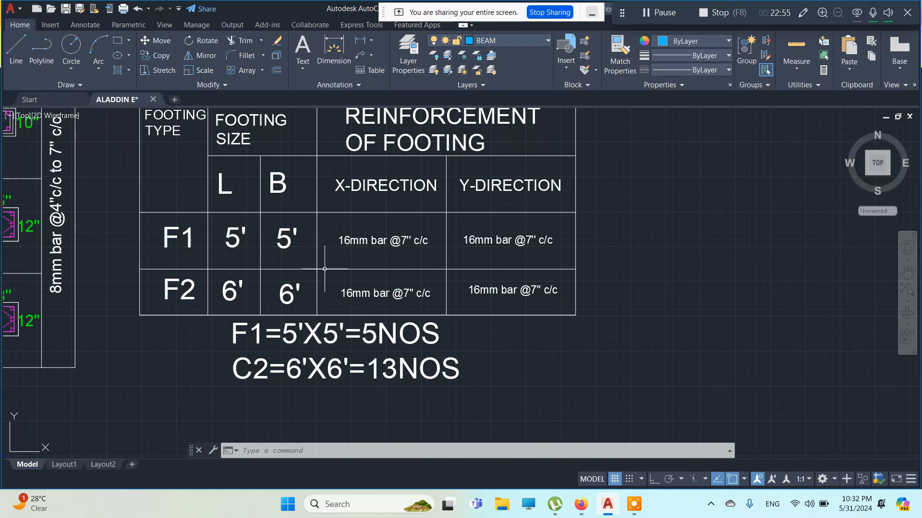
{"action": "scroll", "coordinate": [317, 307], "scroll_direction": "down", "scroll_amount": 4}
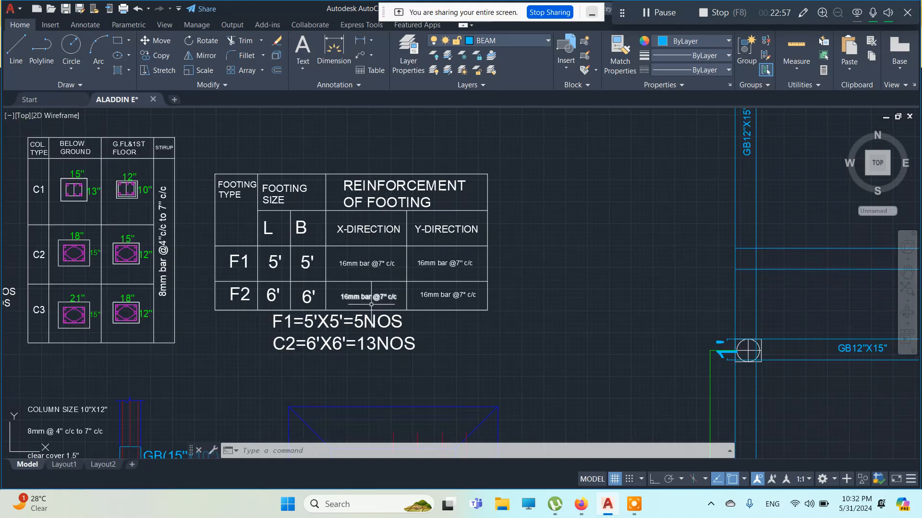
{"action": "scroll", "coordinate": [285, 303], "scroll_direction": "up", "scroll_amount": 4}
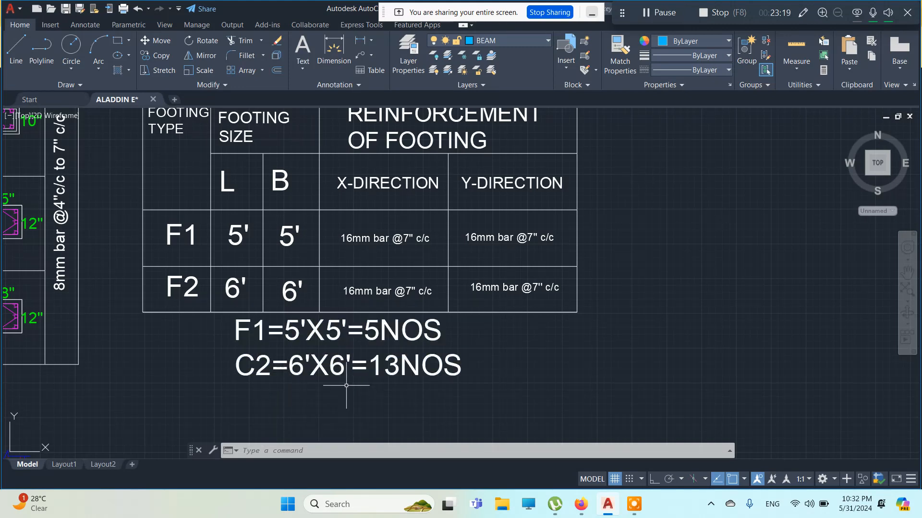
{"action": "scroll", "coordinate": [234, 375], "scroll_direction": "down", "scroll_amount": 2}
{"action": "scroll", "coordinate": [395, 379], "scroll_direction": "down", "scroll_amount": 2}
{"action": "scroll", "coordinate": [392, 372], "scroll_direction": "down", "scroll_amount": 3}
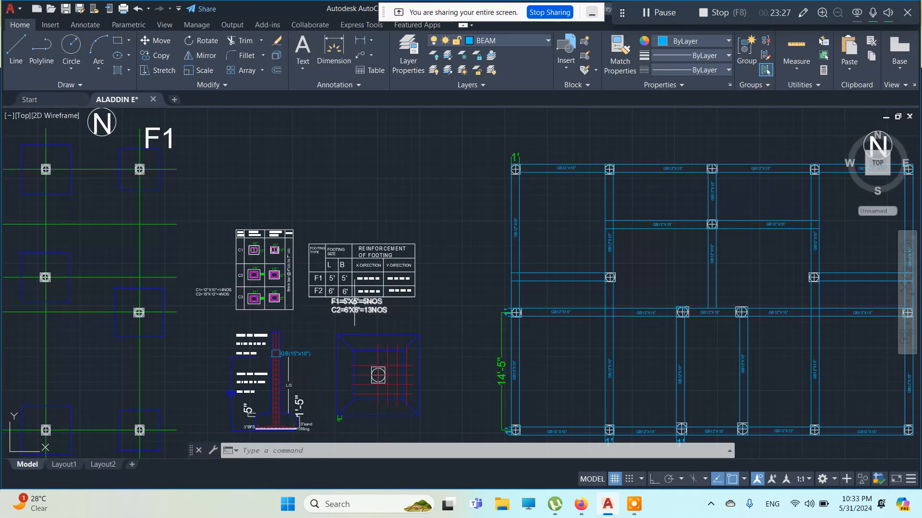
{"action": "scroll", "coordinate": [413, 313], "scroll_direction": "up", "scroll_amount": 2}
{"action": "scroll", "coordinate": [312, 306], "scroll_direction": "up", "scroll_amount": 4}
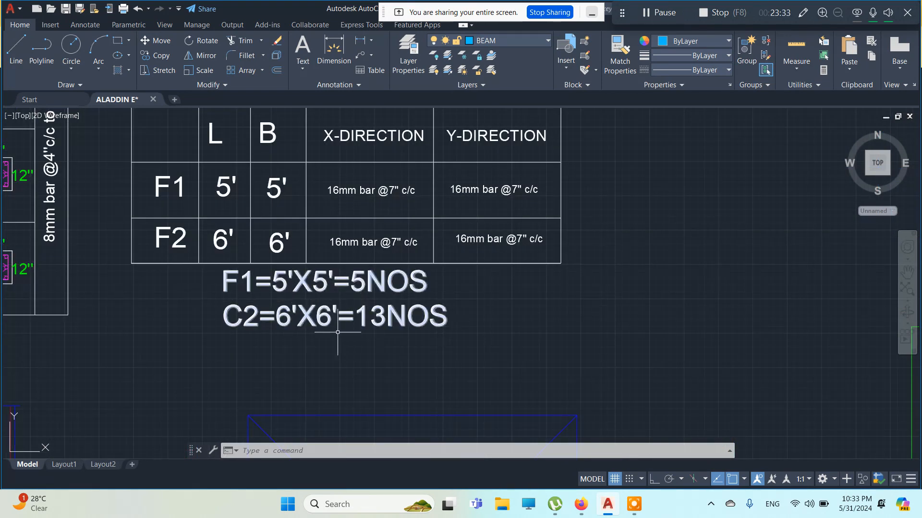
{"action": "middle_click_drag", "start_coordinate": [296, 262], "coordinate": [284, 286]}
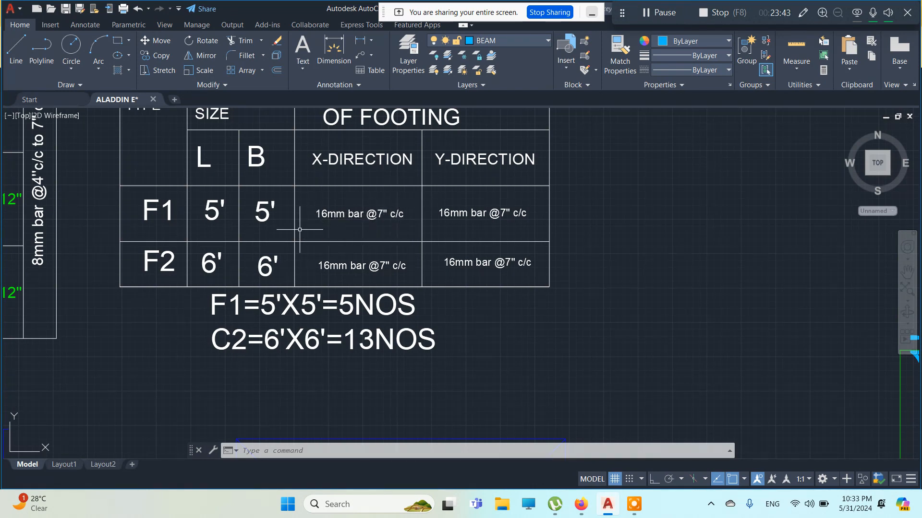
{"action": "middle_click_drag", "start_coordinate": [303, 231], "coordinate": [344, 309]}
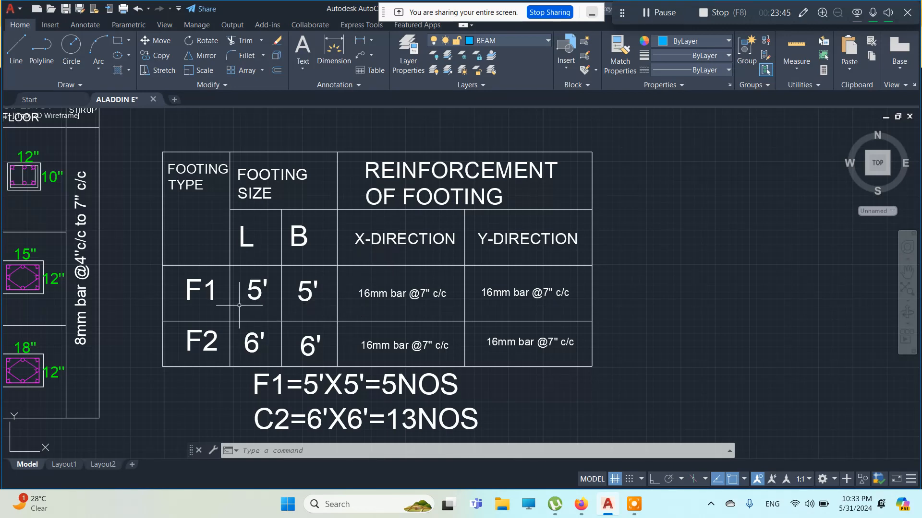
- Select the U-shaped bottom bar in the reference footing section to inspect its extent across the footing
{"action": "scroll", "coordinate": [297, 309], "scroll_direction": "down", "scroll_amount": 4}
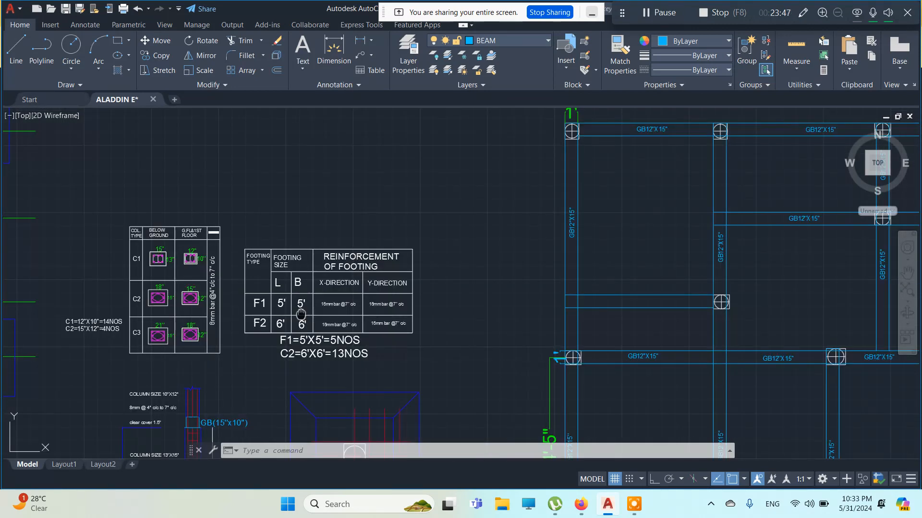
{"action": "middle_click_drag", "start_coordinate": [298, 307], "coordinate": [342, 62]}
{"action": "scroll", "coordinate": [202, 325], "scroll_direction": "up", "scroll_amount": 4}
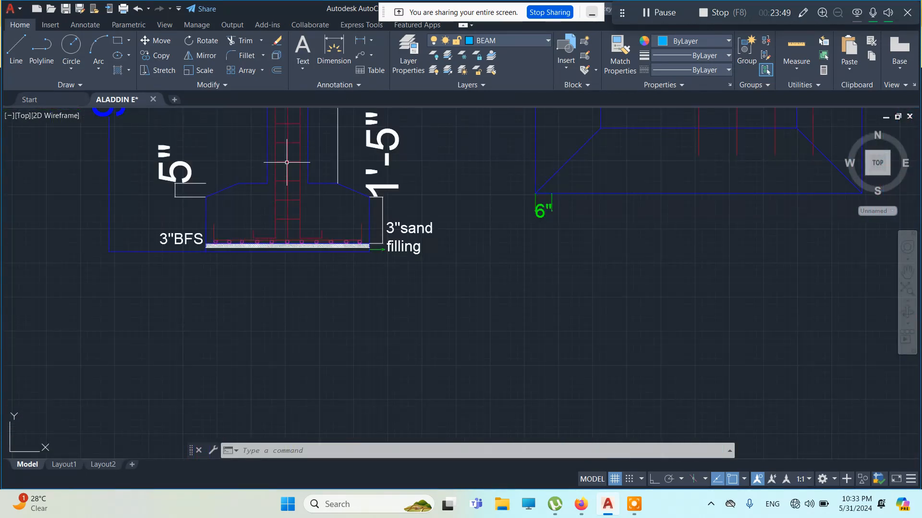
{"action": "middle_click_drag", "start_coordinate": [287, 163], "coordinate": [298, 216]}
{"action": "scroll", "coordinate": [243, 302], "scroll_direction": "up", "scroll_amount": 4}
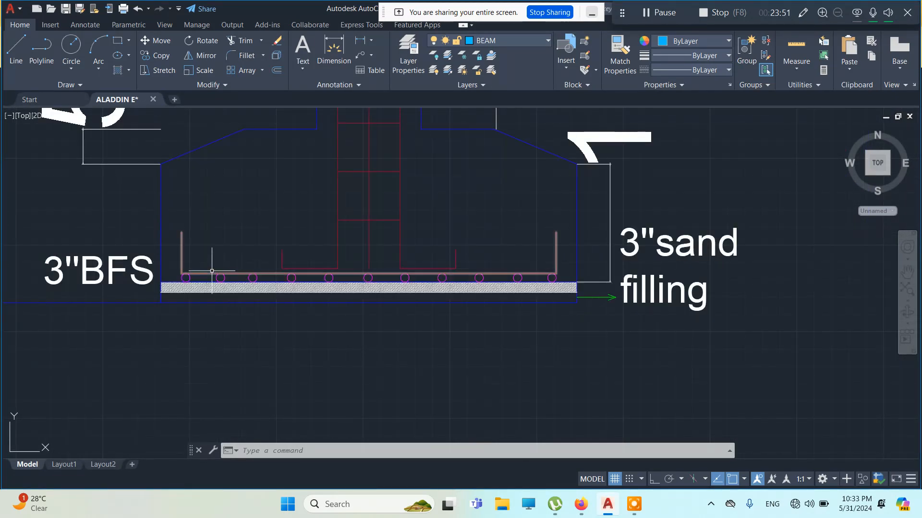
{"action": "left_click", "coordinate": [307, 274]}
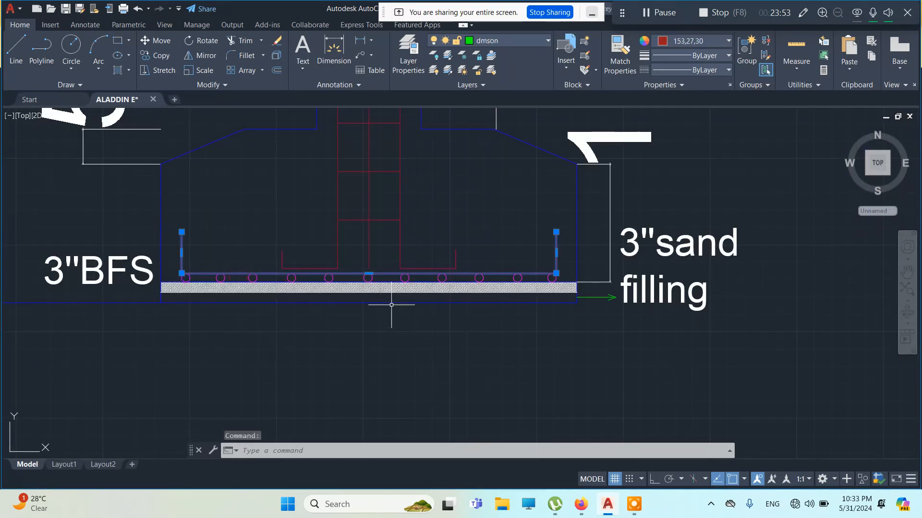
{"action": "scroll", "coordinate": [493, 293], "scroll_direction": "down", "scroll_amount": 4}
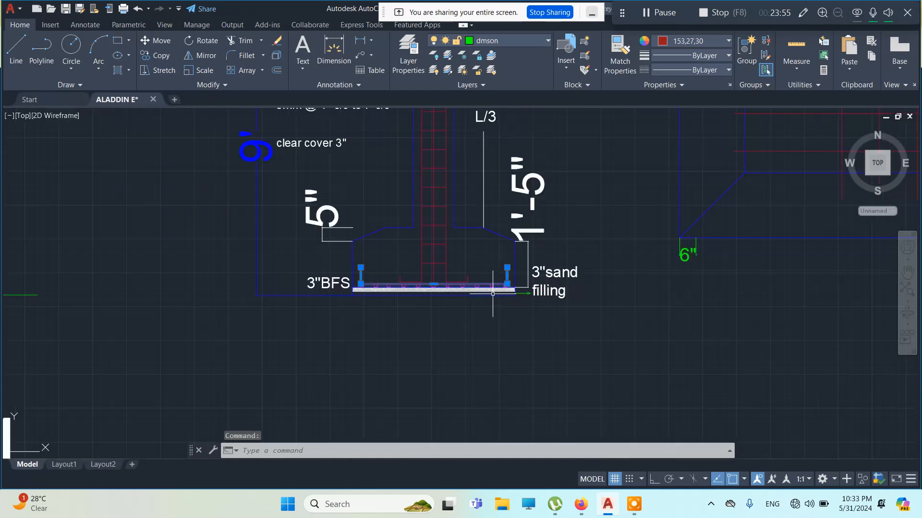
- Check the F1 and F2 length and width entries in the footing schedule against the bottom bar's run
{"action": "scroll", "coordinate": [493, 294], "scroll_direction": "down", "scroll_amount": 4}
{"action": "scroll", "coordinate": [428, 353], "scroll_direction": "up", "scroll_amount": 2}
{"action": "middle_click_drag", "start_coordinate": [452, 194], "coordinate": [422, 291]}
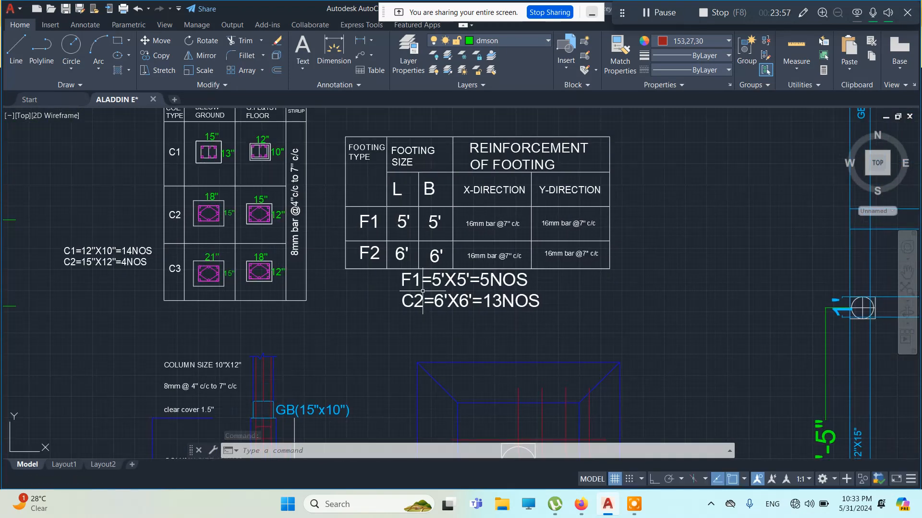
{"action": "scroll", "coordinate": [406, 232], "scroll_direction": "up", "scroll_amount": 3}
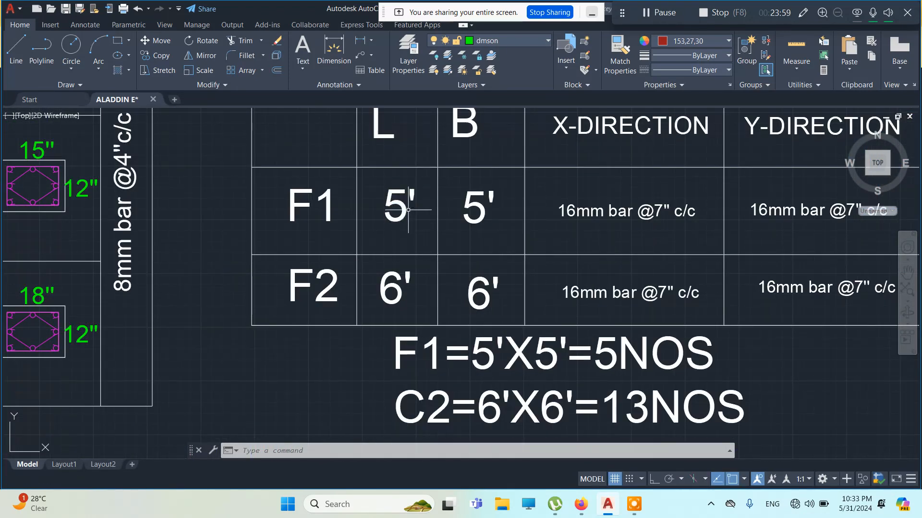
{"action": "scroll", "coordinate": [420, 273], "scroll_direction": "down", "scroll_amount": 3}
{"action": "middle_click_drag", "start_coordinate": [421, 303], "coordinate": [442, 116]}
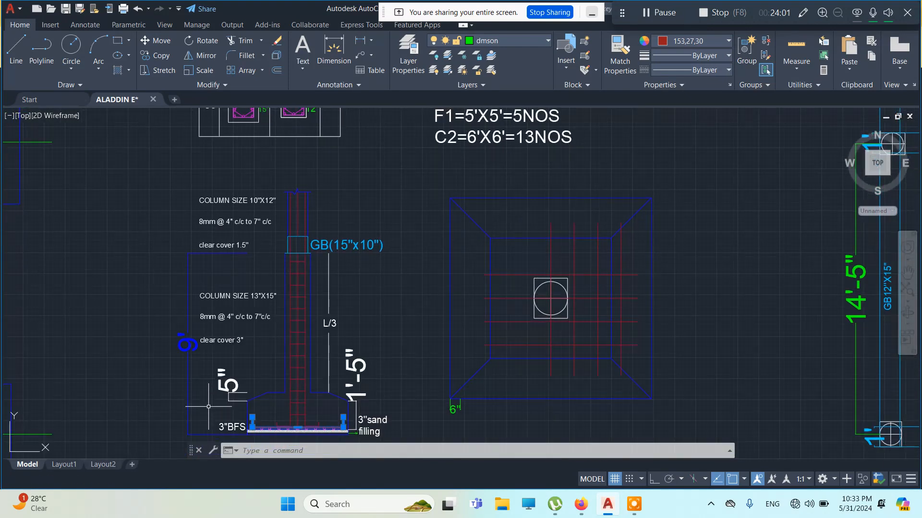
- Clear the bar selection and select the footing's vertical edge beside the sand filling note to inspect the bar's side cover
{"action": "middle_click_drag", "start_coordinate": [216, 389], "coordinate": [301, 253]}
{"action": "scroll", "coordinate": [390, 296], "scroll_direction": "up", "scroll_amount": 3}
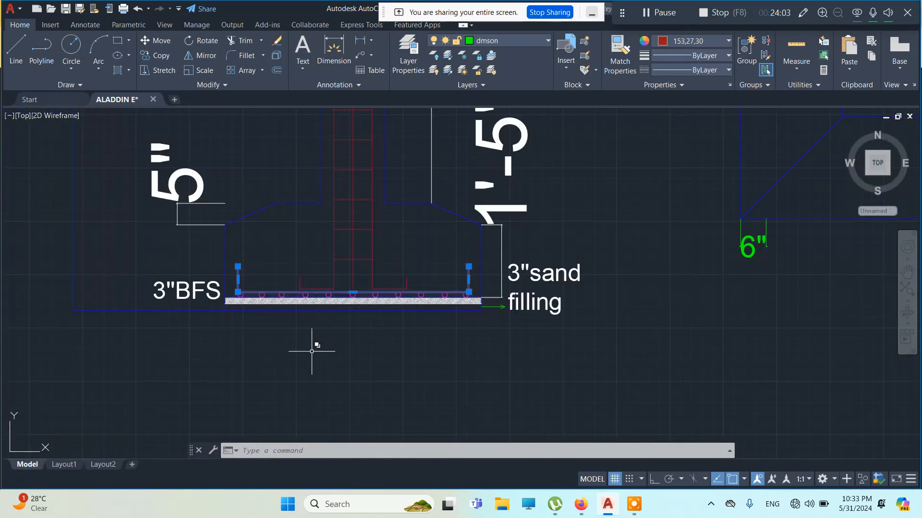
{"action": "key", "text": "Escape"}
{"action": "scroll", "coordinate": [480, 297], "scroll_direction": "up", "scroll_amount": 3}
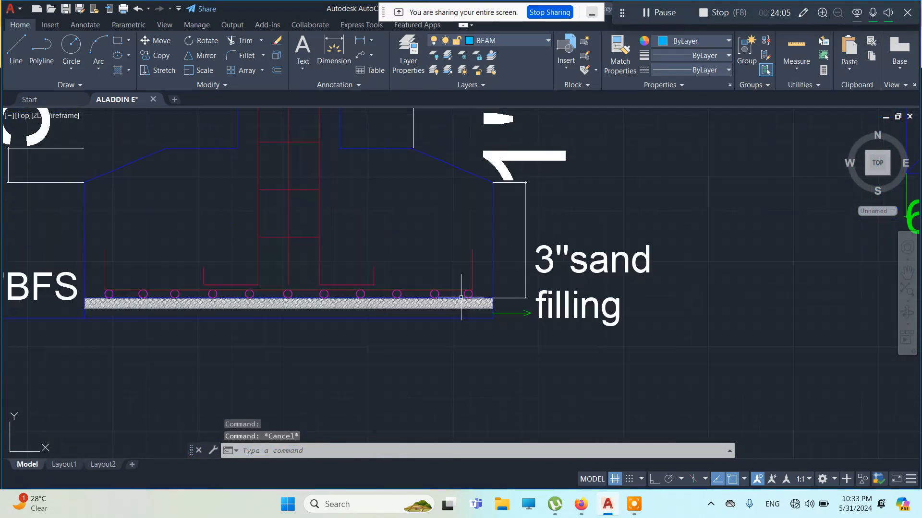
{"action": "scroll", "coordinate": [481, 289], "scroll_direction": "up", "scroll_amount": 2}
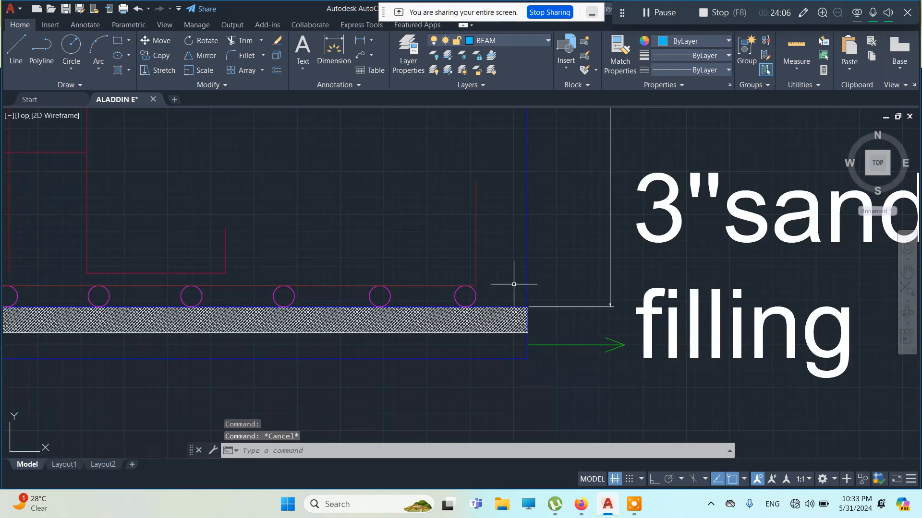
{"action": "left_click", "coordinate": [528, 262]}
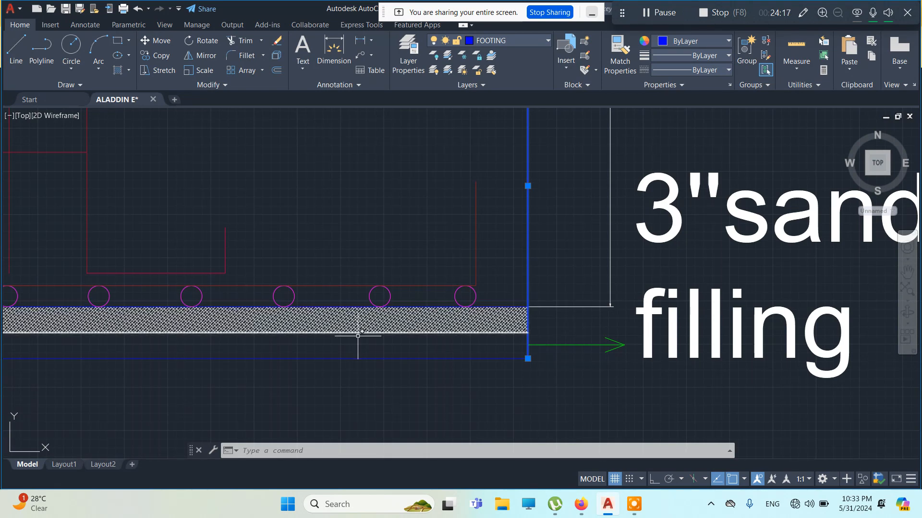
{"action": "scroll", "coordinate": [360, 332], "scroll_direction": "down", "scroll_amount": 3}
{"action": "middle_click_drag", "start_coordinate": [251, 342], "coordinate": [362, 342]}
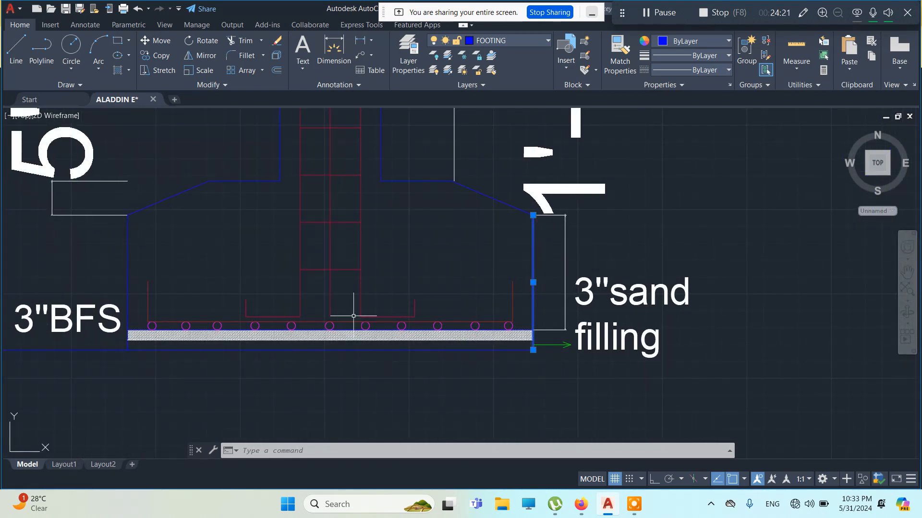
- Highlight the U-shaped bottom bar to examine its horizontal run and upturned ends, and clear the selection
{"action": "left_click", "coordinate": [222, 319]}
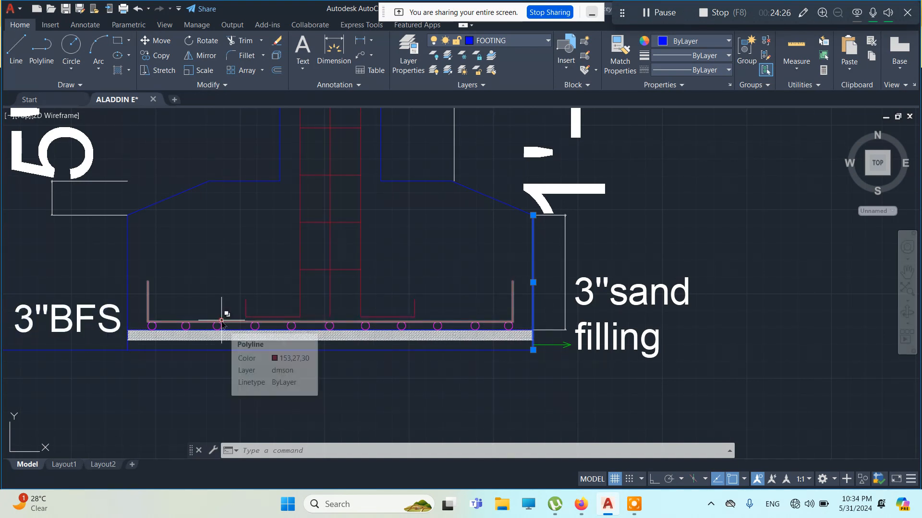
{"action": "left_click", "coordinate": [495, 345]}
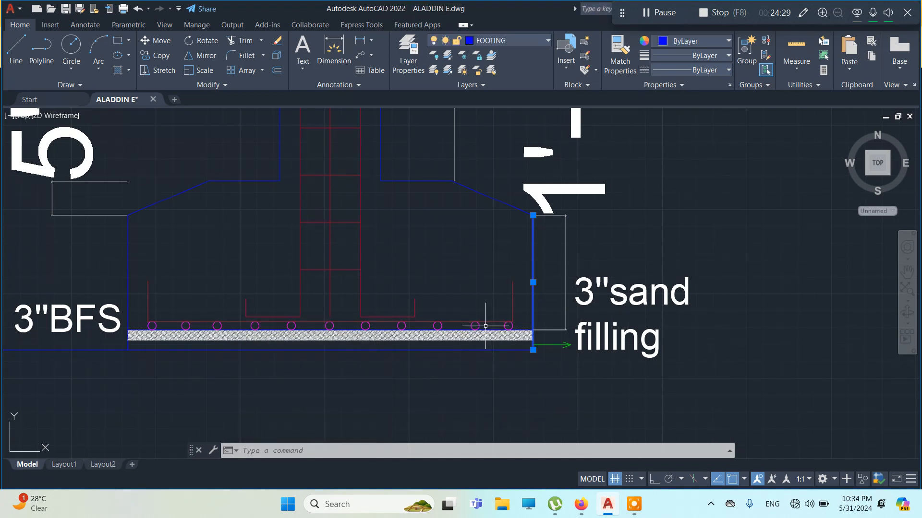
{"action": "left_click", "coordinate": [486, 321]}
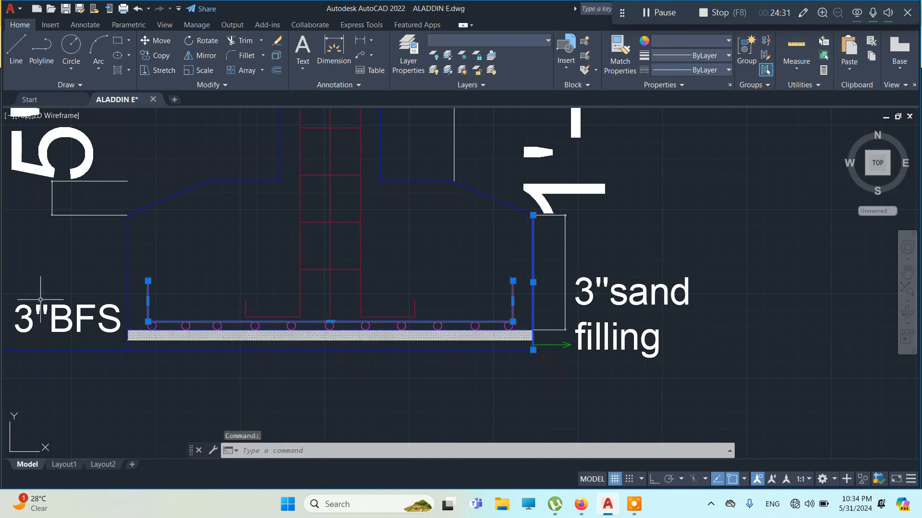
{"action": "key", "text": "Escape"}
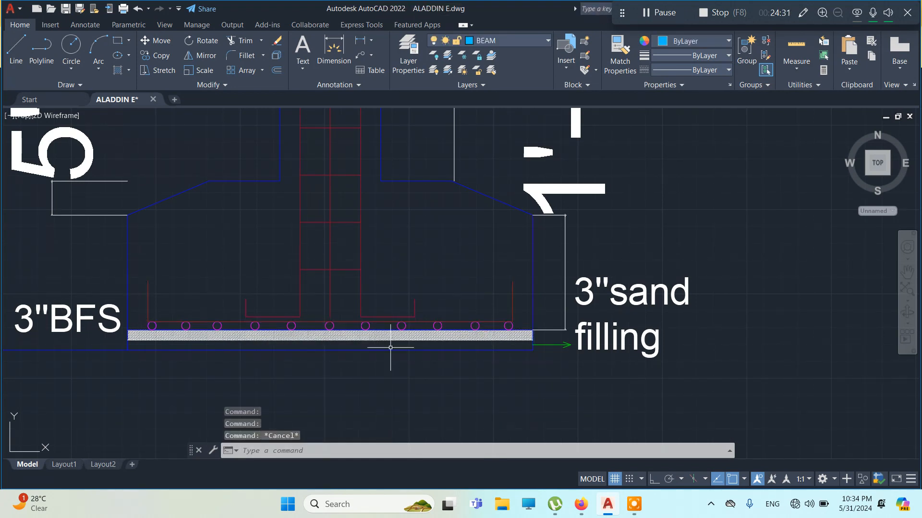
{"action": "left_click", "coordinate": [512, 301]}
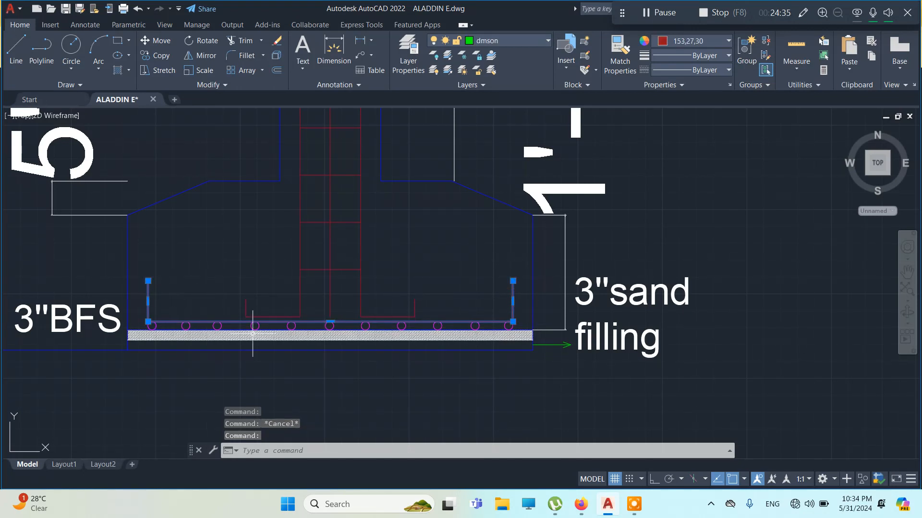
{"action": "key", "text": "Escape"}
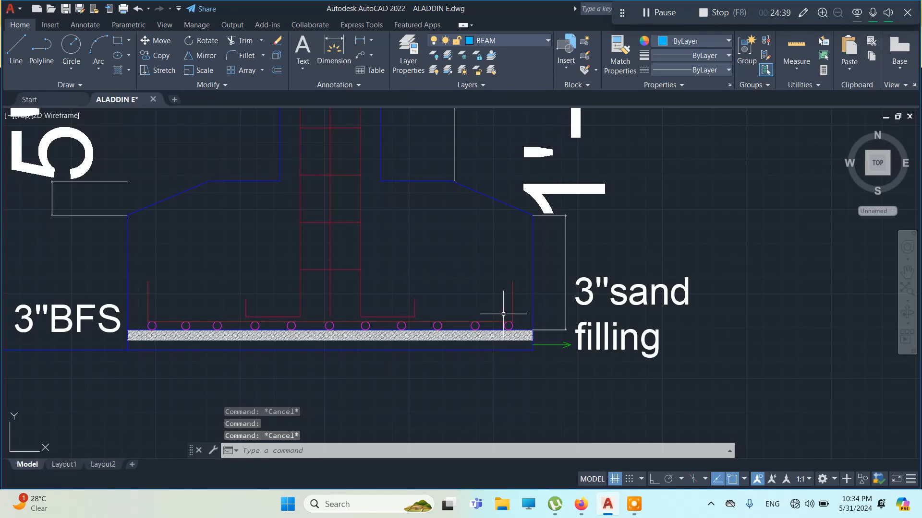
- Take a closer look at the bottom bar's bent ends above the row of cross bars, selecting and deselecting it
{"action": "scroll", "coordinate": [503, 314], "scroll_direction": "up", "scroll_amount": 1}
{"action": "scroll", "coordinate": [509, 308], "scroll_direction": "up", "scroll_amount": 2}
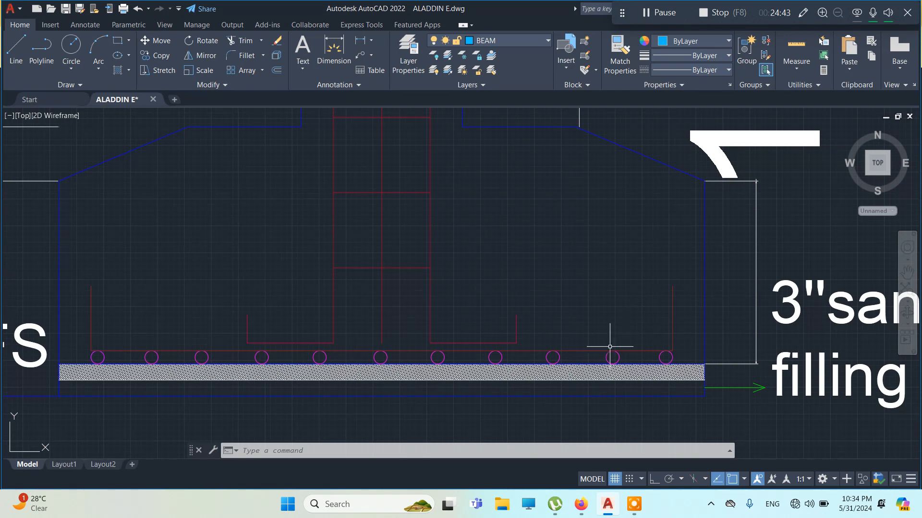
{"action": "left_click", "coordinate": [676, 318]}
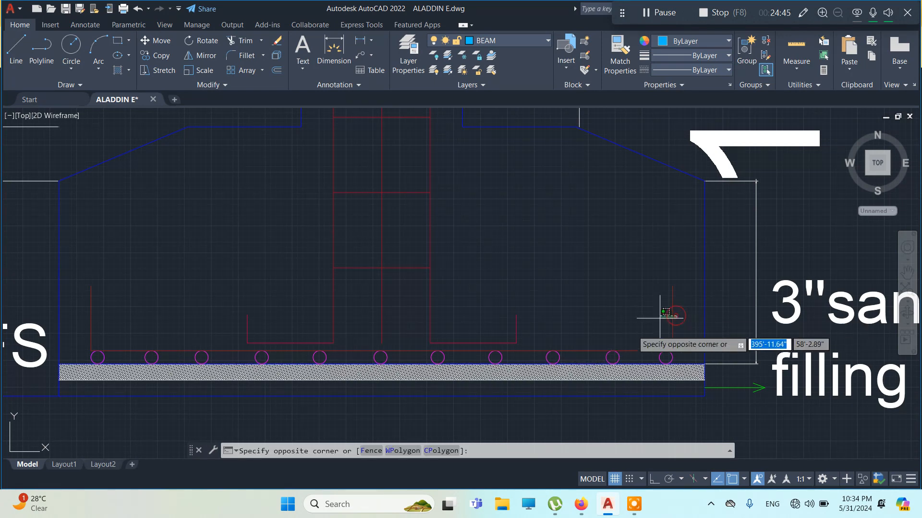
{"action": "key", "text": "Escape"}
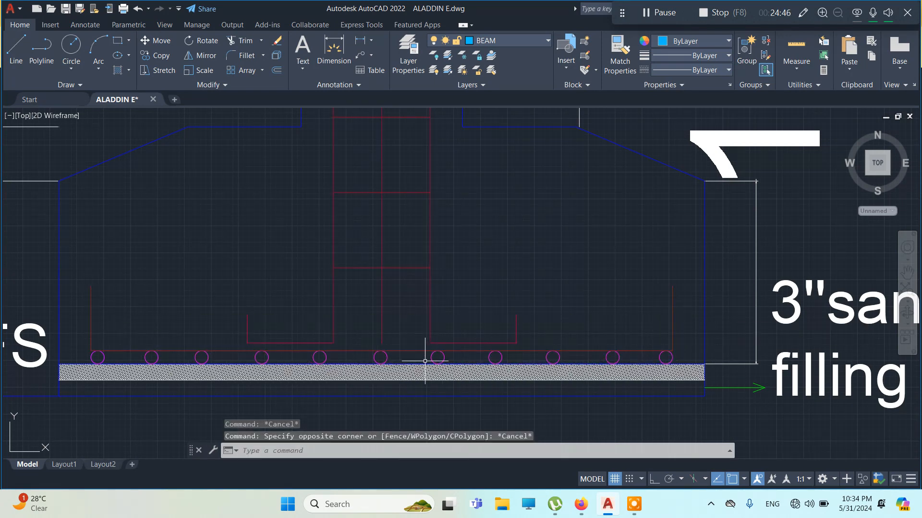
{"action": "left_click", "coordinate": [579, 351]}
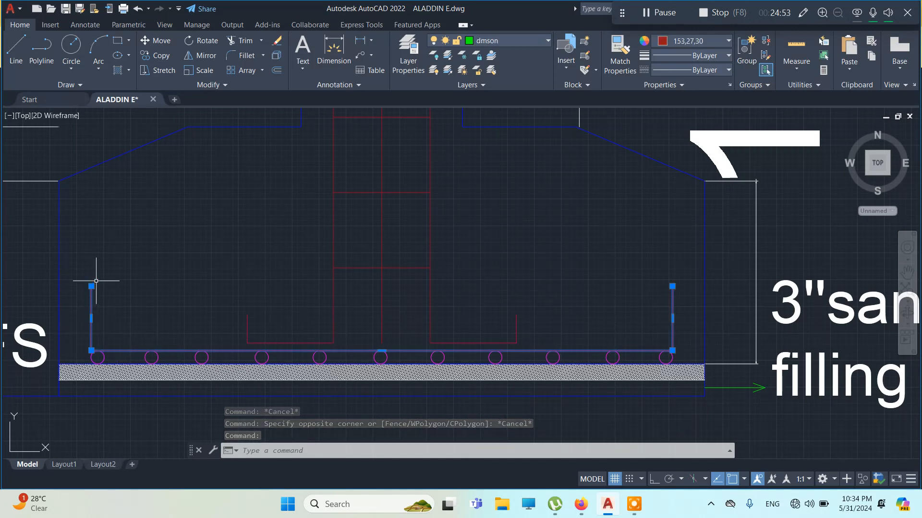
{"action": "key", "text": "Escape"}
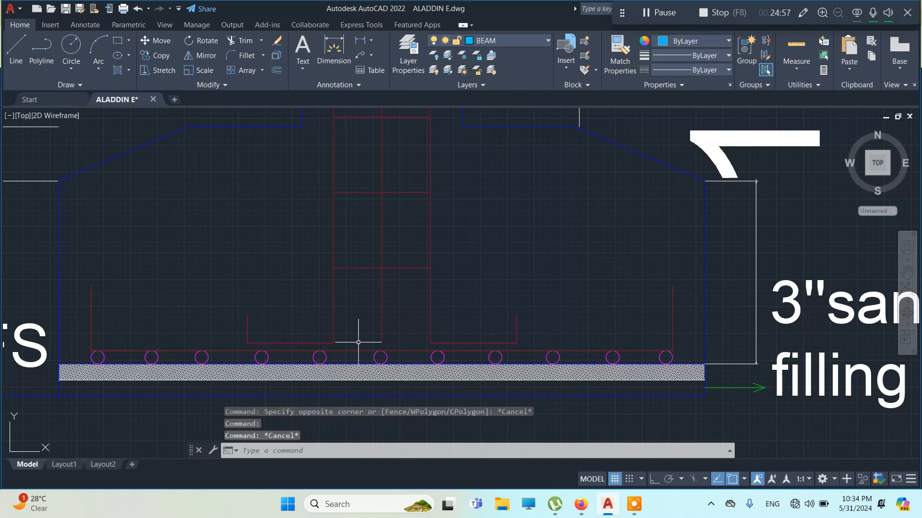
- Examine the row of cross bars beneath the column bars' bent feet in the footing section
{"action": "scroll", "coordinate": [359, 342], "scroll_direction": "down", "scroll_amount": 5}
{"action": "scroll", "coordinate": [345, 301], "scroll_direction": "up", "scroll_amount": 2}
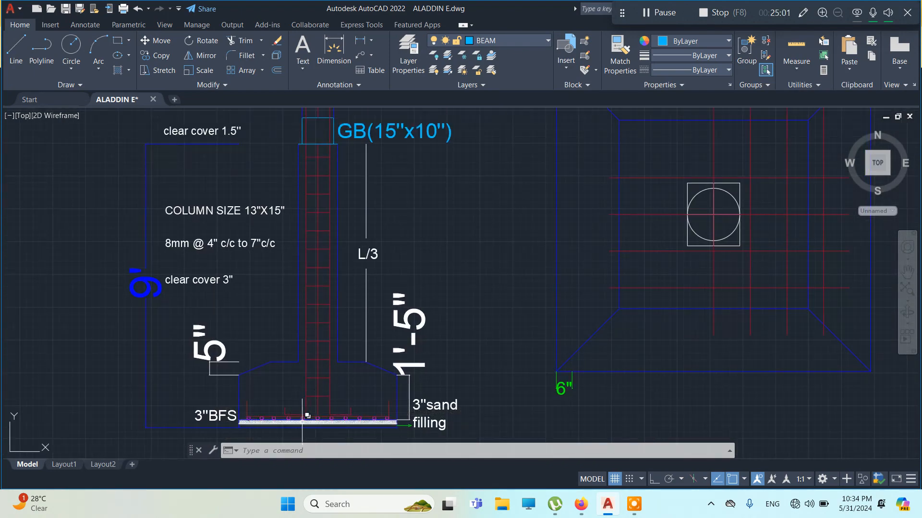
{"action": "scroll", "coordinate": [312, 417], "scroll_direction": "up", "scroll_amount": 4}
{"action": "scroll", "coordinate": [299, 327], "scroll_direction": "up", "scroll_amount": 2}
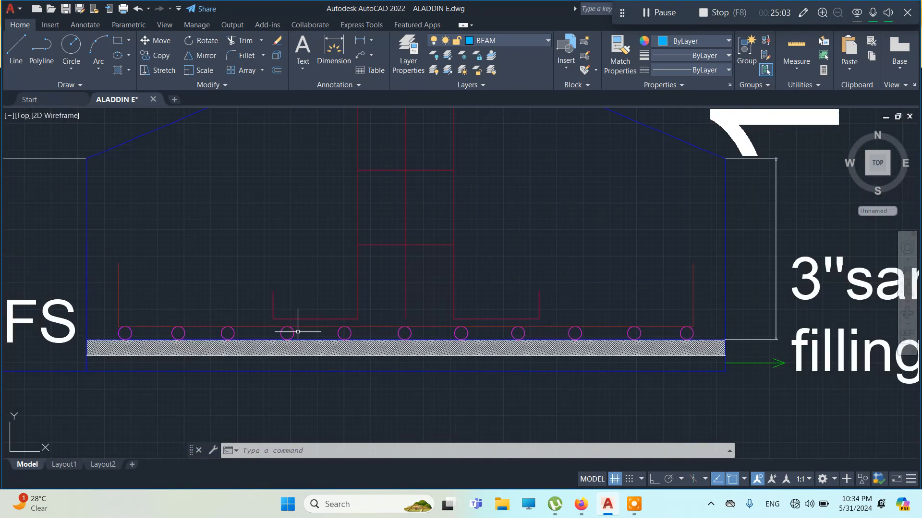
{"action": "scroll", "coordinate": [320, 326], "scroll_direction": "up", "scroll_amount": 2}
{"action": "key", "text": "Escape"}
{"action": "key", "text": "Escape"}
{"action": "key", "text": "Escape"}
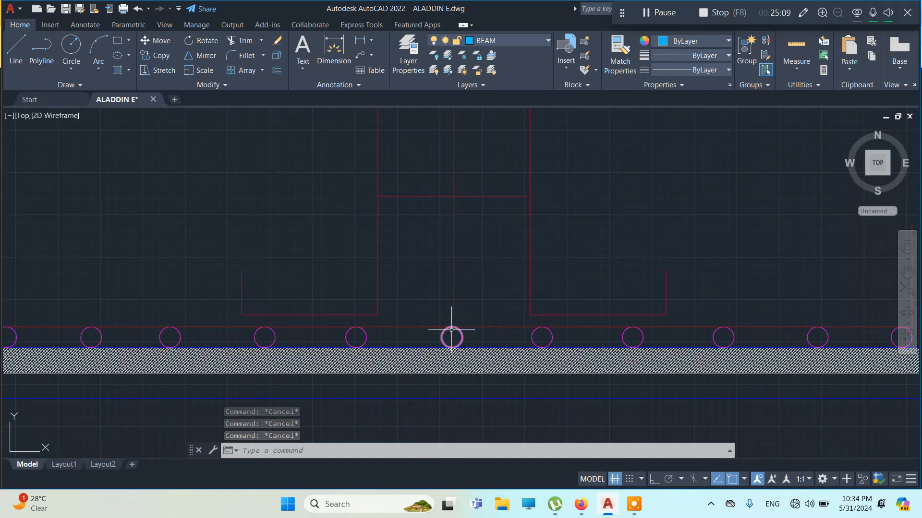
- Highlight the horizontal foot of the column bar above the bottom bar to examine its bend, clearing the selection each time
{"action": "left_click", "coordinate": [315, 315]}
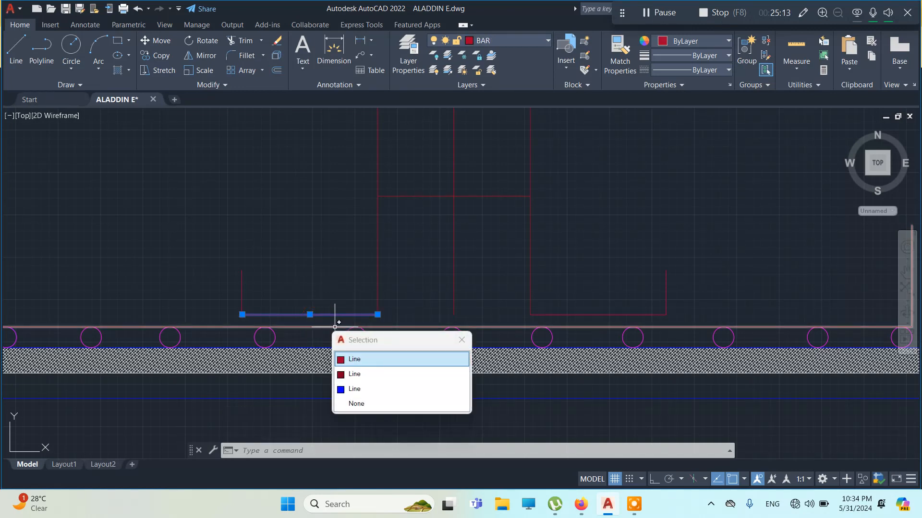
{"action": "key", "text": "Escape"}
{"action": "key", "text": "Escape"}
{"action": "left_click", "coordinate": [315, 315]}
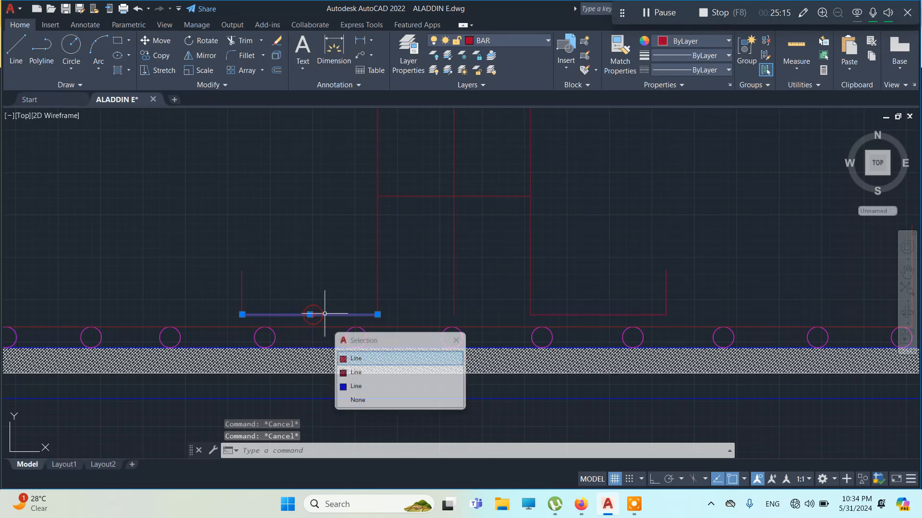
{"action": "key", "text": "Escape"}
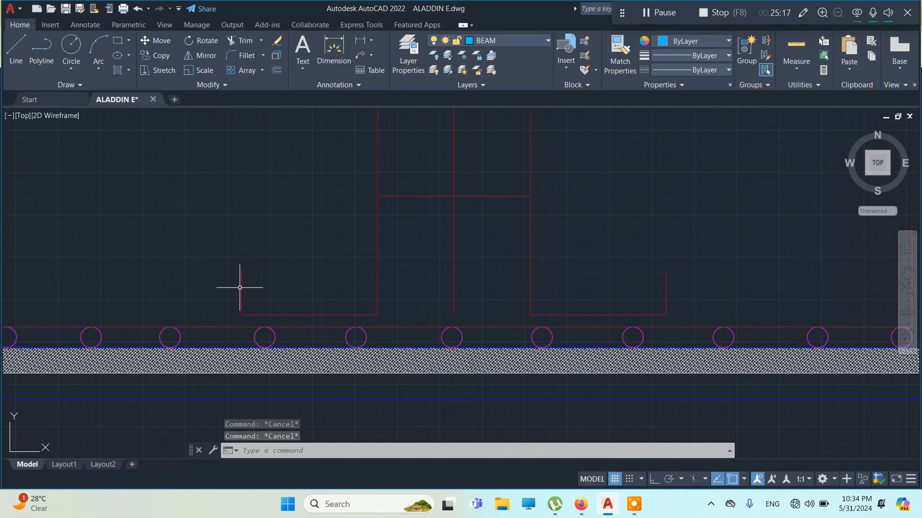
- Review the full column-and-footing section and the F1 and C2 size notes above the footing plan
{"action": "scroll", "coordinate": [372, 221], "scroll_direction": "down", "scroll_amount": 4}
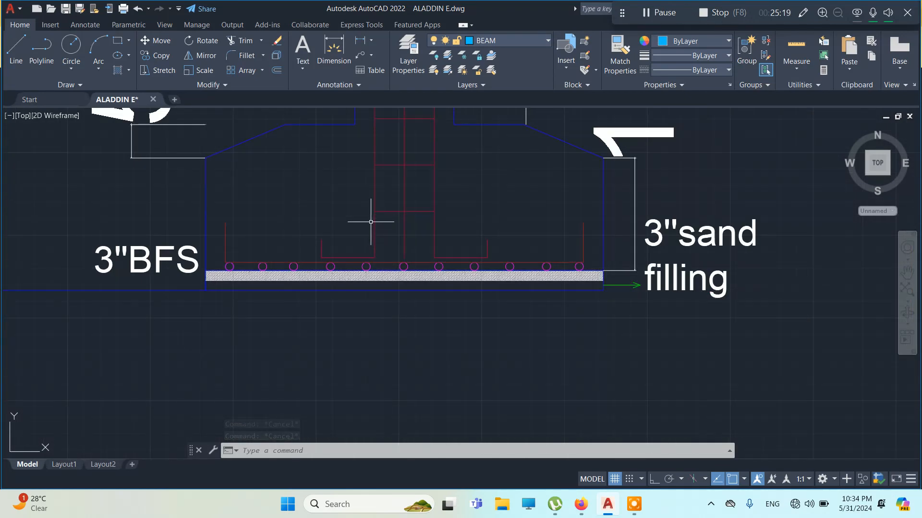
{"action": "middle_click_drag", "start_coordinate": [370, 216], "coordinate": [370, 353]}
{"action": "scroll", "coordinate": [398, 206], "scroll_direction": "down", "scroll_amount": 2}
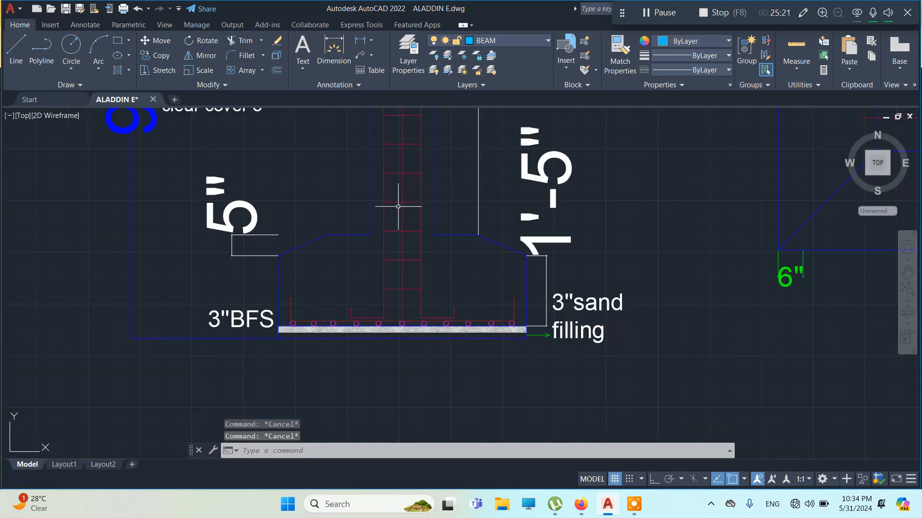
{"action": "scroll", "coordinate": [465, 191], "scroll_direction": "down", "scroll_amount": 4}
{"action": "middle_click_drag", "start_coordinate": [468, 182], "coordinate": [340, 312]}
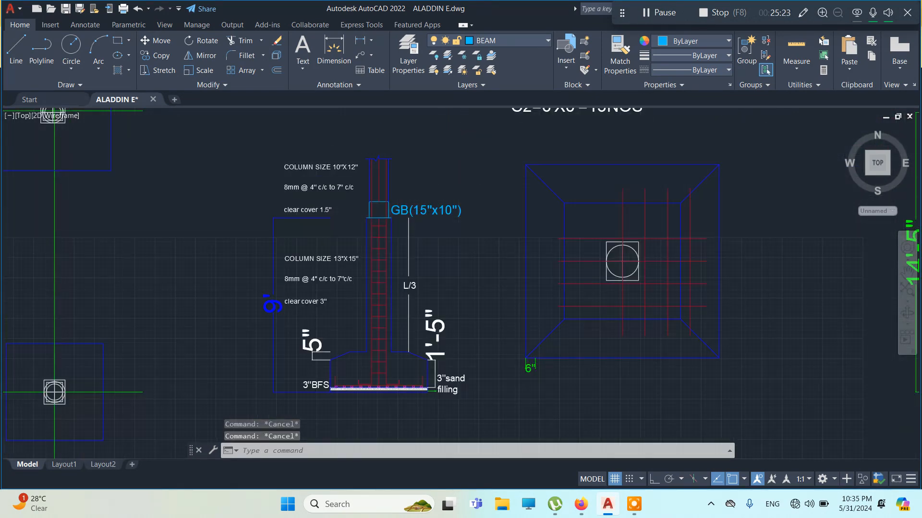
{"action": "mouse_move", "coordinate": [435, 214]}
{"action": "middle_mouse_down"}
{"action": "mouse_move", "coordinate": [370, 272]}
{"action": "mouse_move", "coordinate": [375, 249]}
{"action": "mouse_move", "coordinate": [312, 304]}
{"action": "middle_mouse_up"}
{"action": "mouse_move", "coordinate": [396, 191]}
{"action": "middle_mouse_down"}
{"action": "mouse_move", "coordinate": [385, 219]}
{"action": "mouse_move", "coordinate": [299, 168]}
{"action": "middle_mouse_up"}
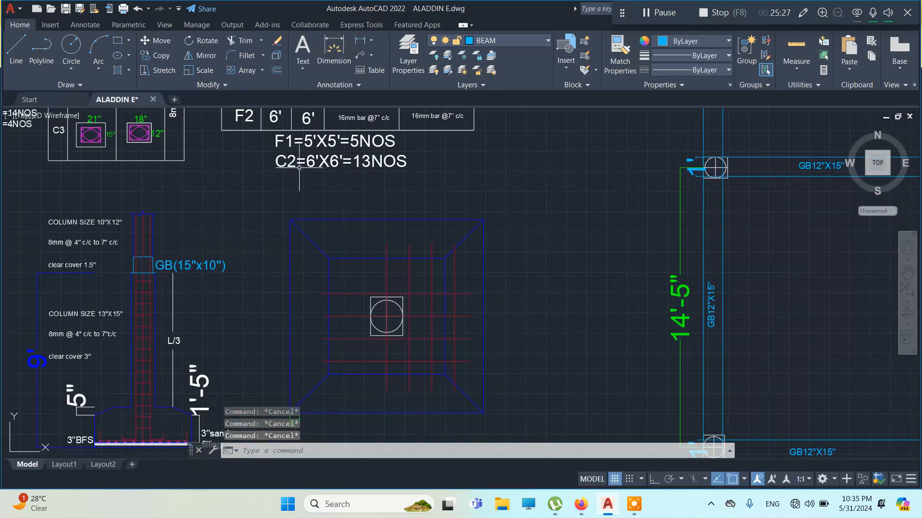
- Compare the footing plan's reinforcement grid, column and 6" edge offset with the column-and-footing section
{"action": "middle_click_drag", "start_coordinate": [435, 312], "coordinate": [426, 244]}
{"action": "scroll", "coordinate": [380, 302], "scroll_direction": "up", "scroll_amount": 2}
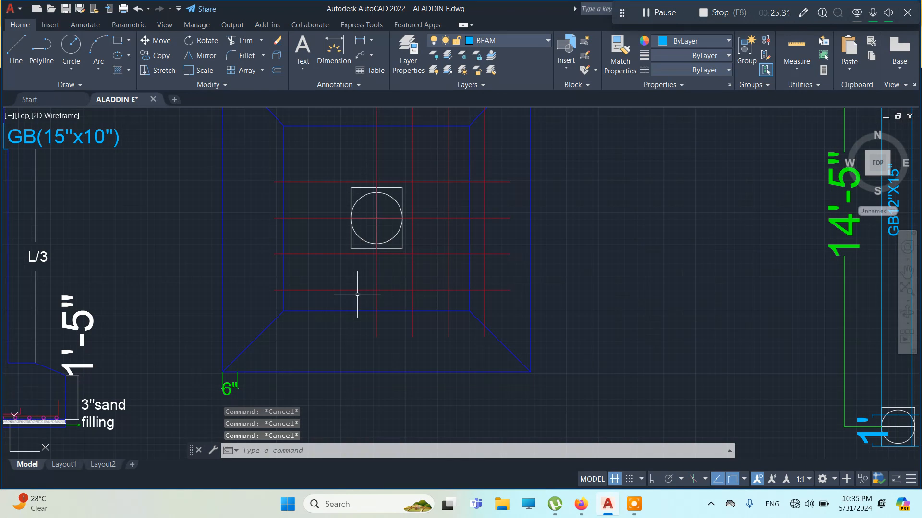
{"action": "scroll", "coordinate": [389, 302], "scroll_direction": "down", "scroll_amount": 2}
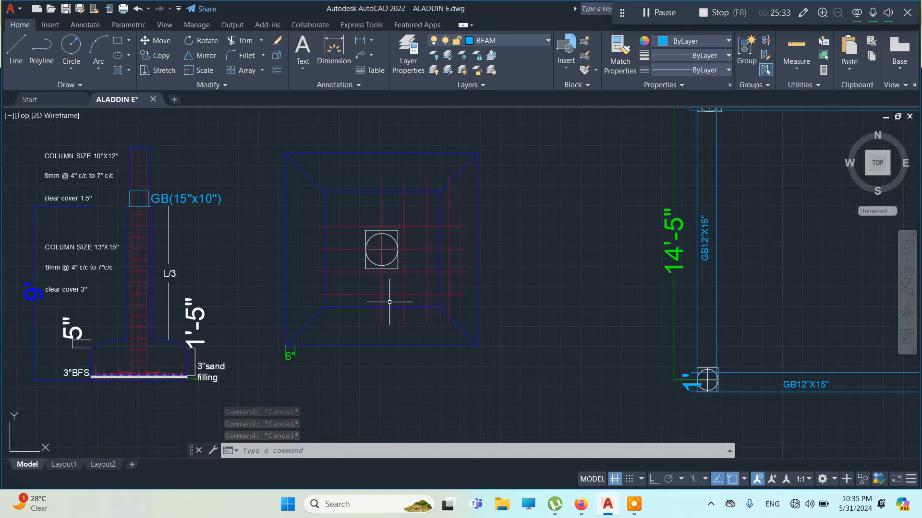
{"action": "middle_click_drag", "start_coordinate": [401, 300], "coordinate": [411, 247]}
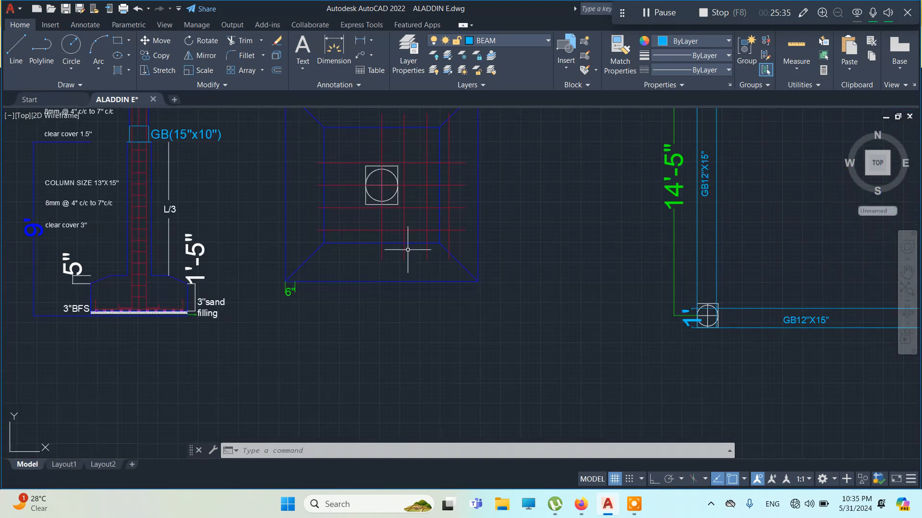
{"action": "mouse_move", "coordinate": [440, 293]}
{"action": "middle_mouse_down"}
{"action": "mouse_move", "coordinate": [392, 267]}
{"action": "mouse_move", "coordinate": [376, 172]}
{"action": "middle_mouse_up"}
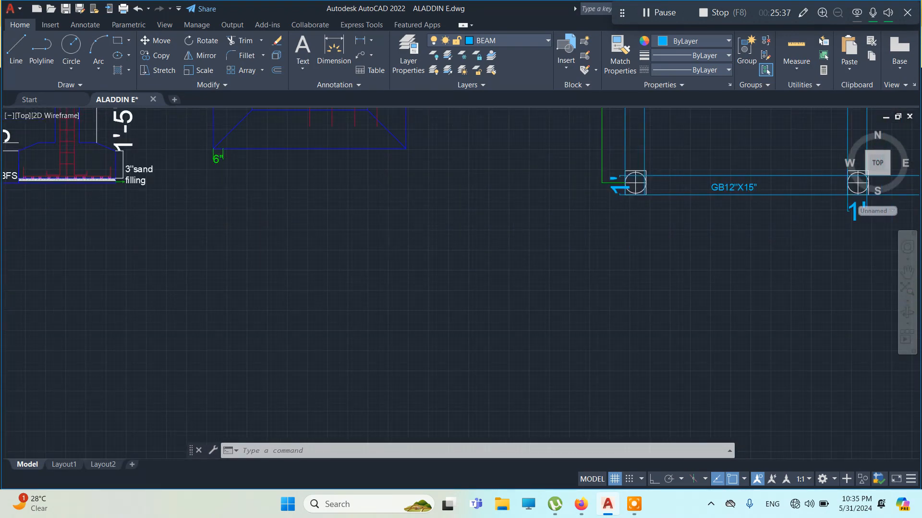
{"action": "scroll", "coordinate": [268, 189], "scroll_direction": "down", "scroll_amount": 4}
{"action": "scroll", "coordinate": [241, 196], "scroll_direction": "up", "scroll_amount": 8}
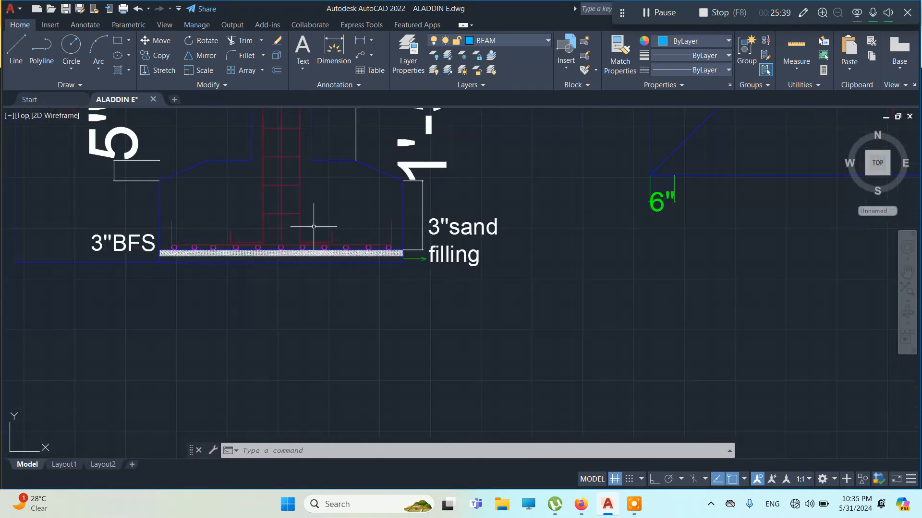
{"action": "scroll", "coordinate": [269, 190], "scroll_direction": "down", "scroll_amount": 4}
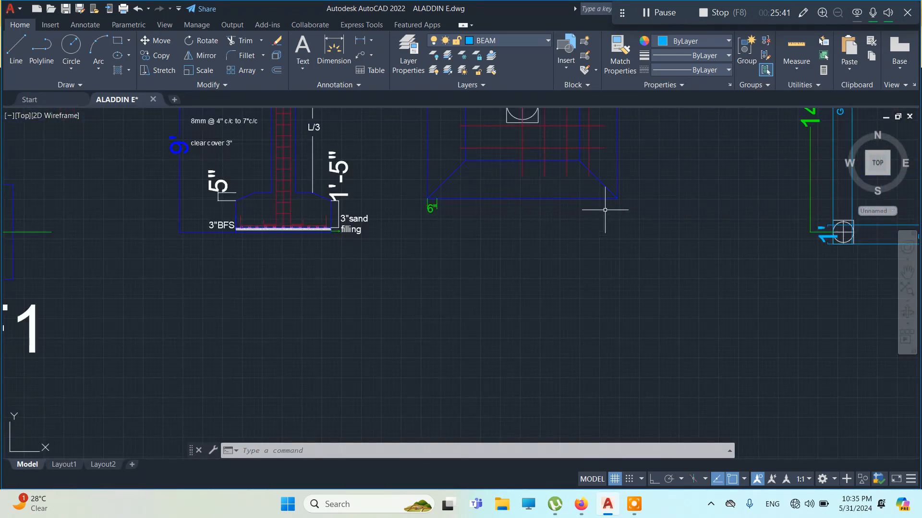
{"action": "middle_click_drag", "start_coordinate": [607, 206], "coordinate": [560, 323]}
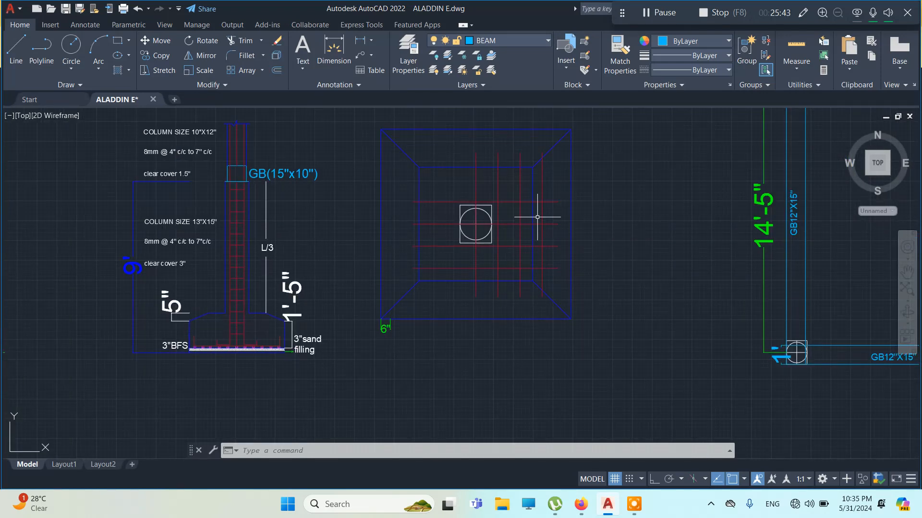
{"action": "scroll", "coordinate": [365, 331], "scroll_direction": "up", "scroll_amount": 2}
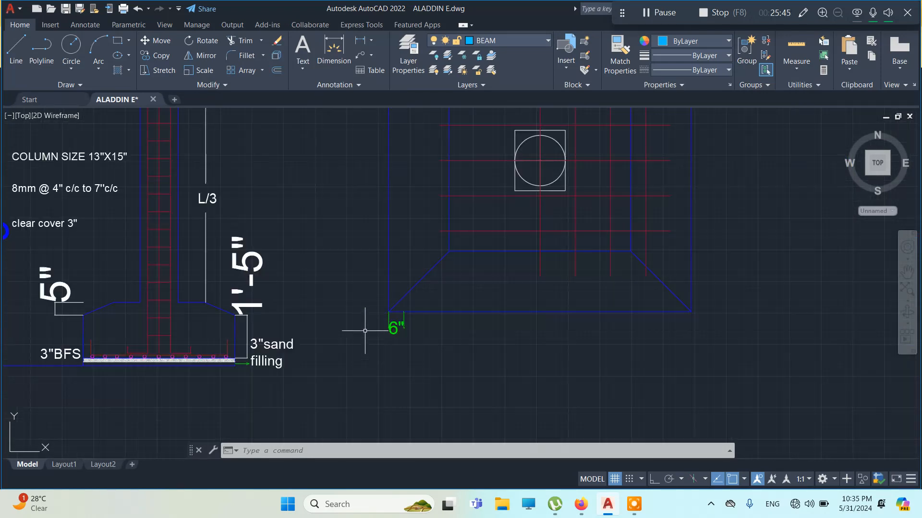
{"action": "scroll", "coordinate": [291, 332], "scroll_direction": "down", "scroll_amount": 2}
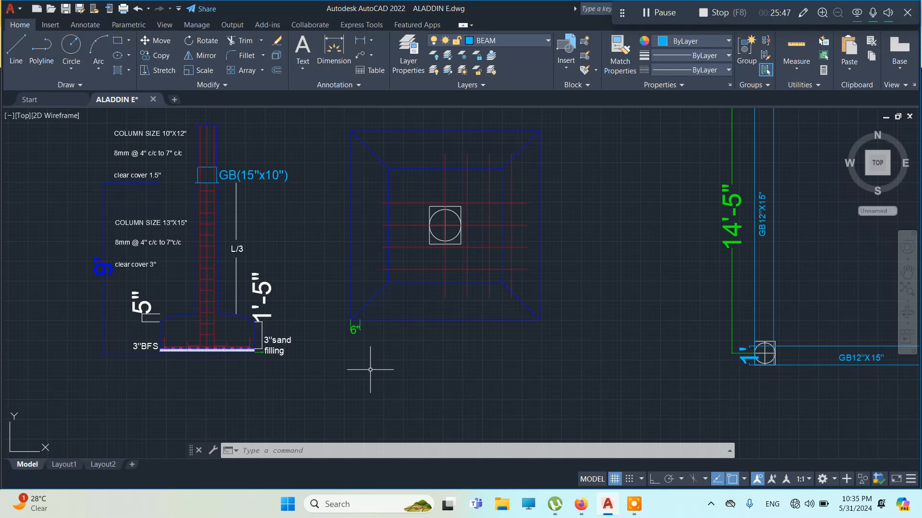
{"action": "middle_click_drag", "start_coordinate": [300, 373], "coordinate": [397, 319]}
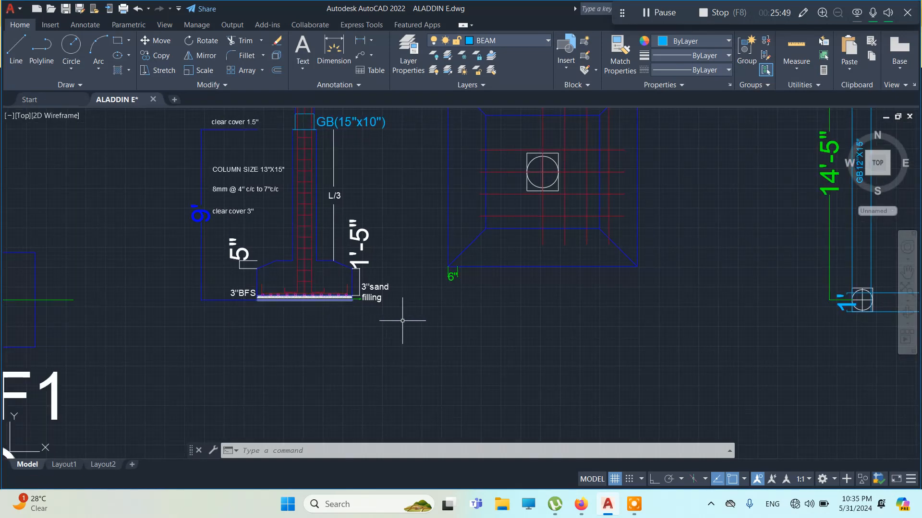
- Draw a wide rectangle in the empty area below the footing plan and ground beam layout, and select it
{"action": "scroll", "coordinate": [403, 315], "scroll_direction": "down", "scroll_amount": 2}
{"action": "middle_click_drag", "start_coordinate": [535, 319], "coordinate": [487, 263]}
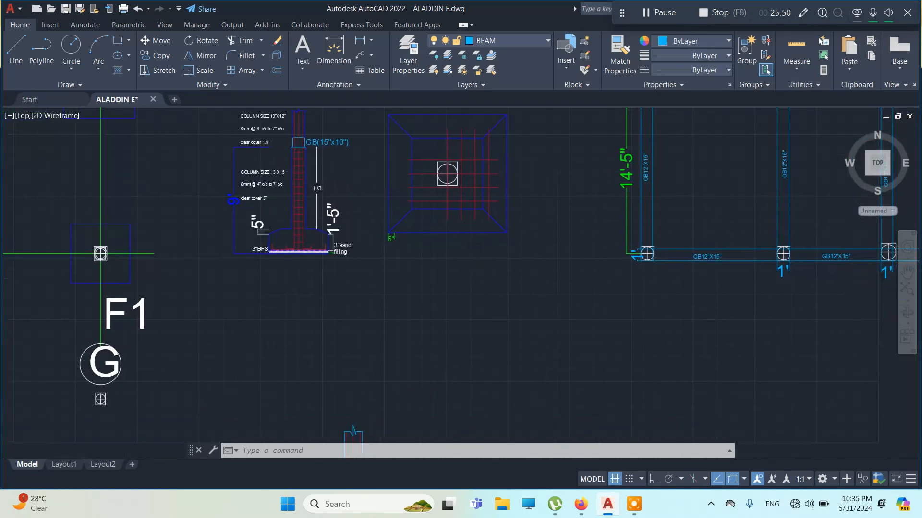
{"action": "left_click", "coordinate": [117, 40]}
{"action": "middle_click_drag", "start_coordinate": [466, 319], "coordinate": [376, 255]}
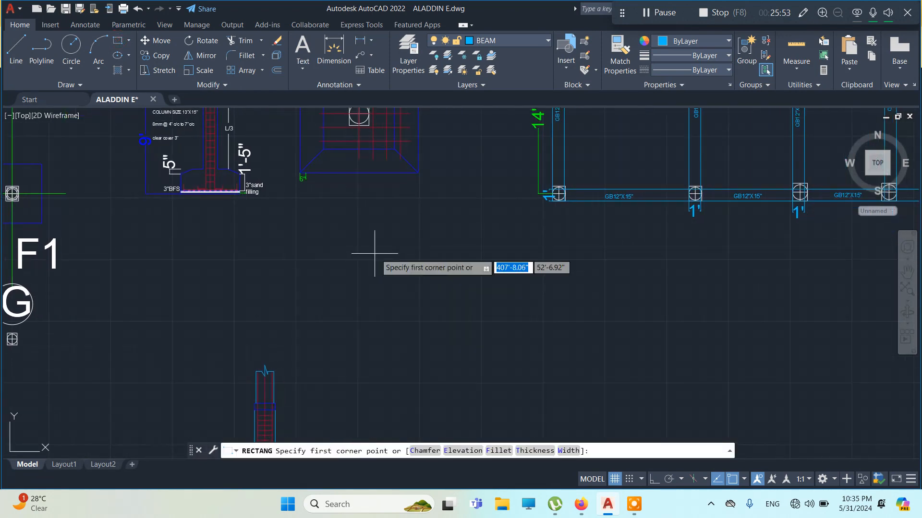
{"action": "left_click", "coordinate": [430, 295]}
{"action": "left_click", "coordinate": [678, 411]}
{"action": "key", "text": "Escape"}
{"action": "key", "text": "Escape"}
{"action": "key", "text": "Escape"}
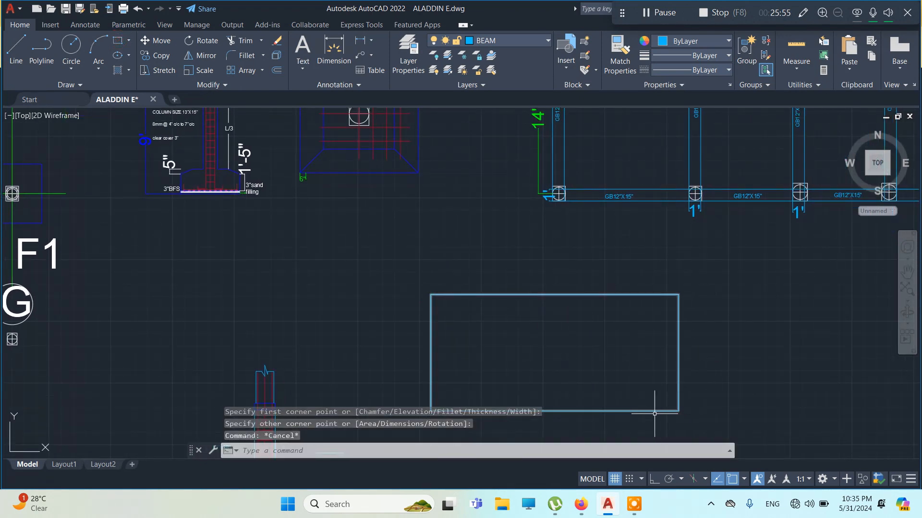
{"action": "middle_click_drag", "start_coordinate": [591, 309], "coordinate": [499, 247]}
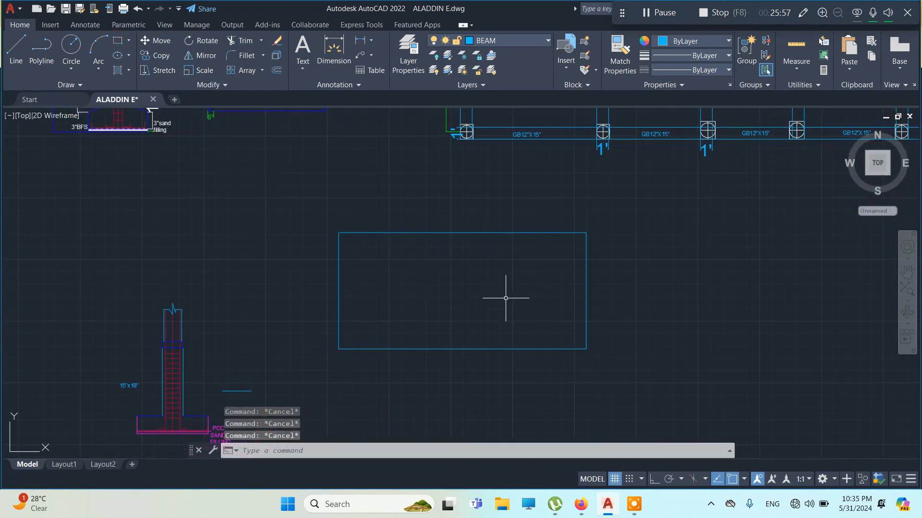
{"action": "left_click", "coordinate": [478, 232]}
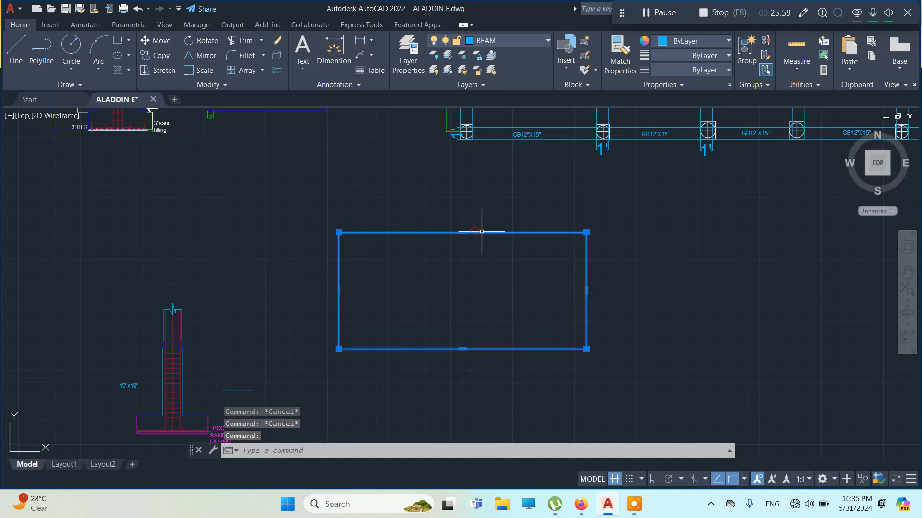
- Draw both diagonals of the new rectangle, joining its opposite corners with lines
{"action": "left_click", "coordinate": [16, 48]}
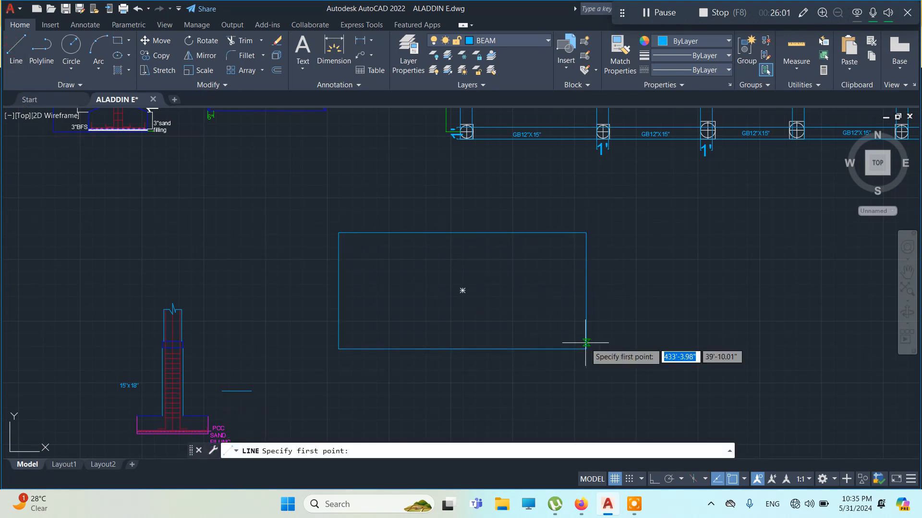
{"action": "left_click", "coordinate": [586, 348]}
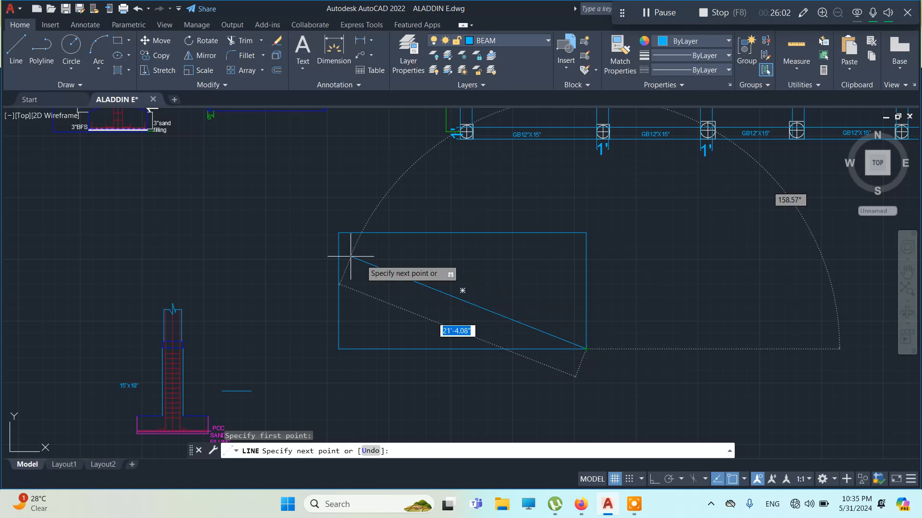
{"action": "left_click", "coordinate": [339, 233]}
{"action": "key", "text": "Escape"}
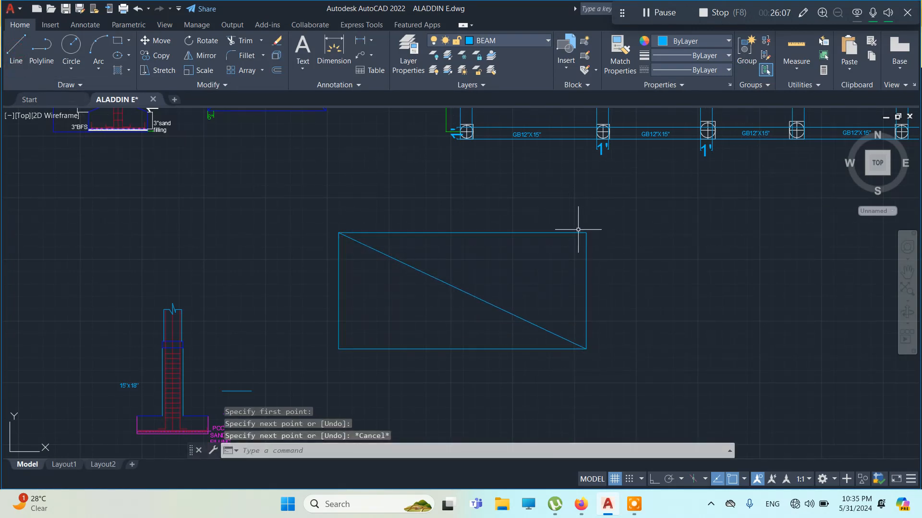
{"action": "left_click", "coordinate": [12, 48]}
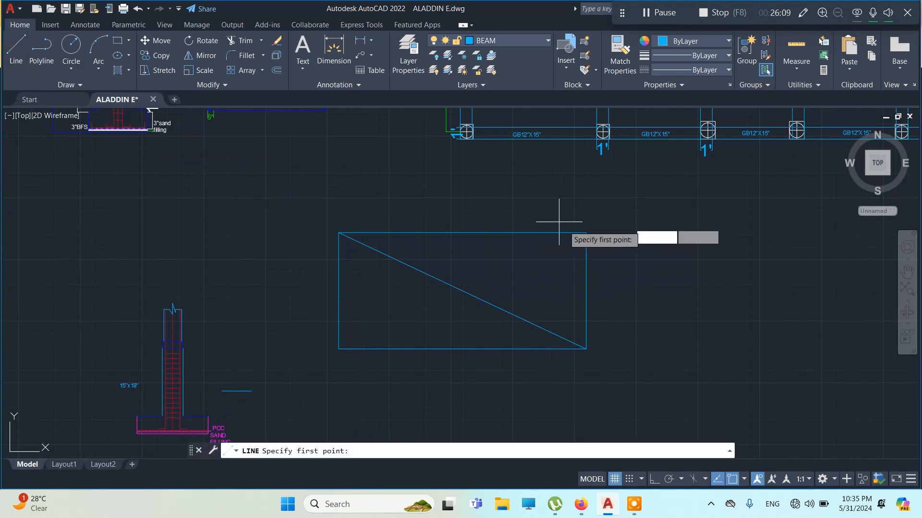
{"action": "left_click", "coordinate": [586, 233]}
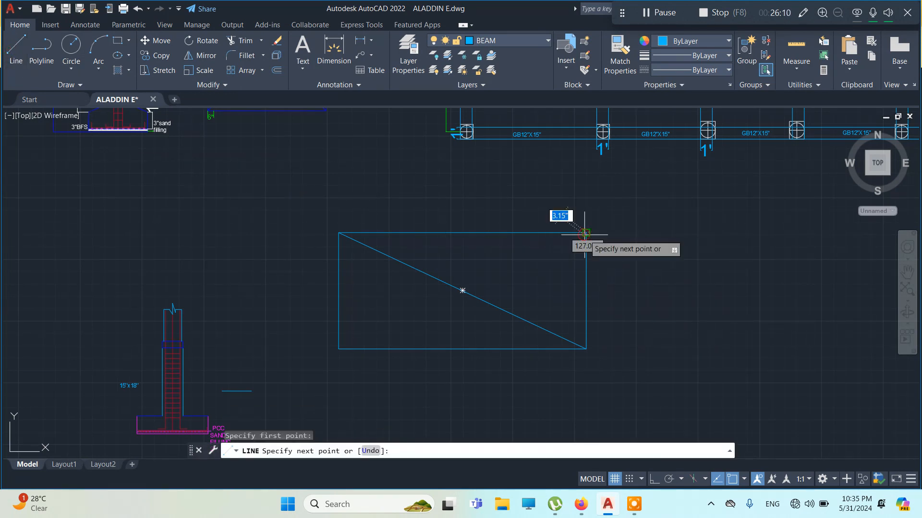
{"action": "left_click", "coordinate": [338, 349]}
{"action": "key", "text": "Escape"}
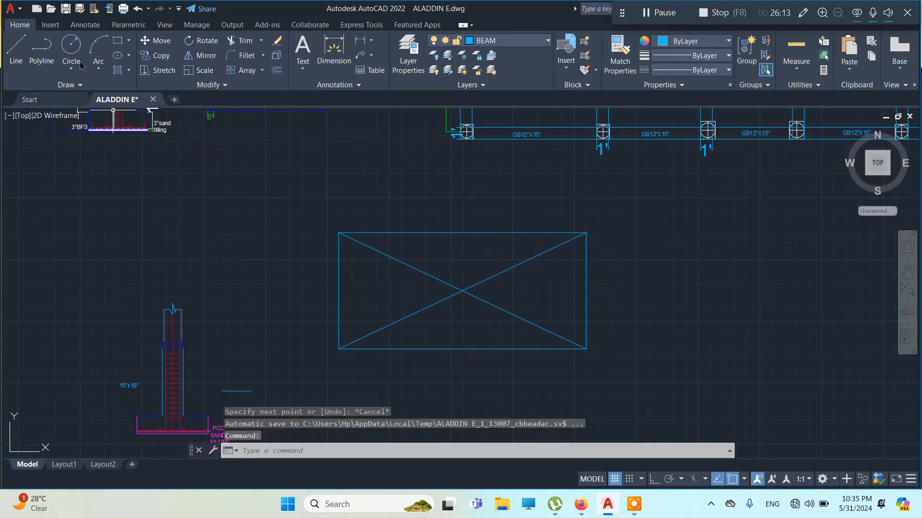
{"action": "left_click", "coordinate": [121, 44]}
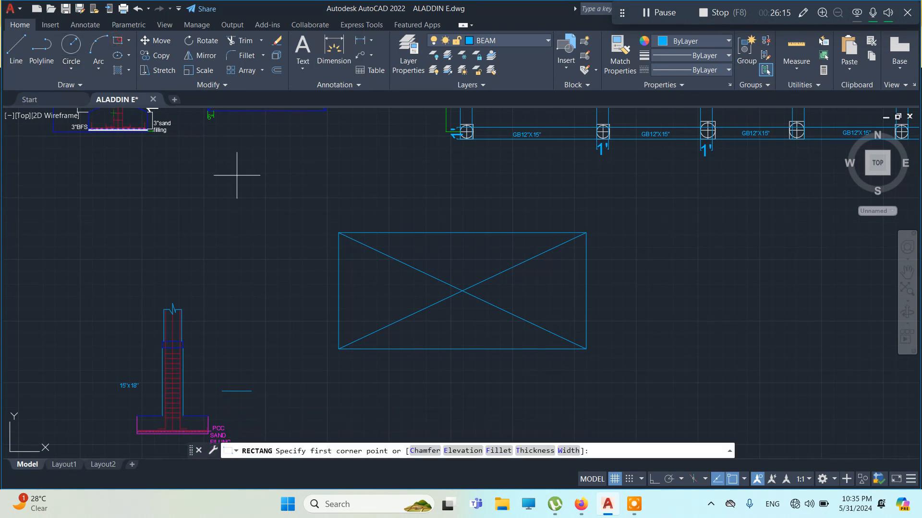
{"action": "left_click", "coordinate": [462, 290]}
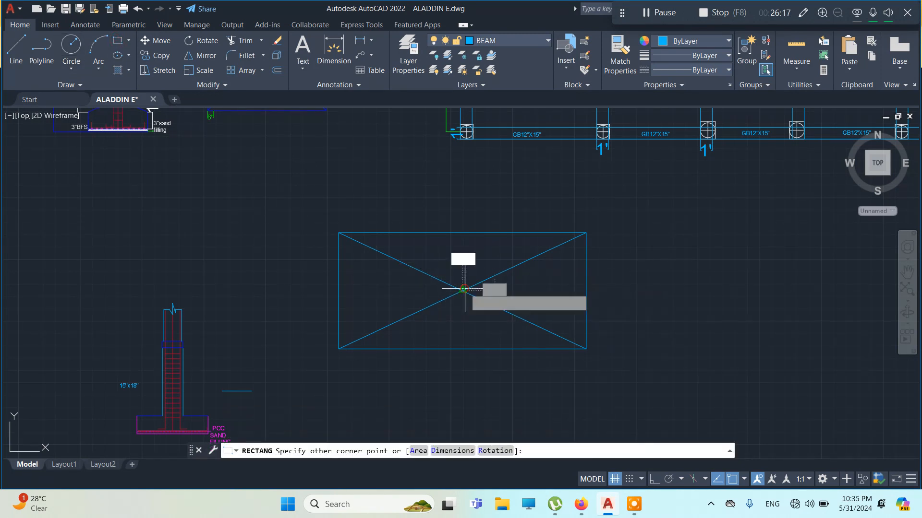
{"action": "key", "text": "Escape"}
{"action": "key", "text": "Escape"}
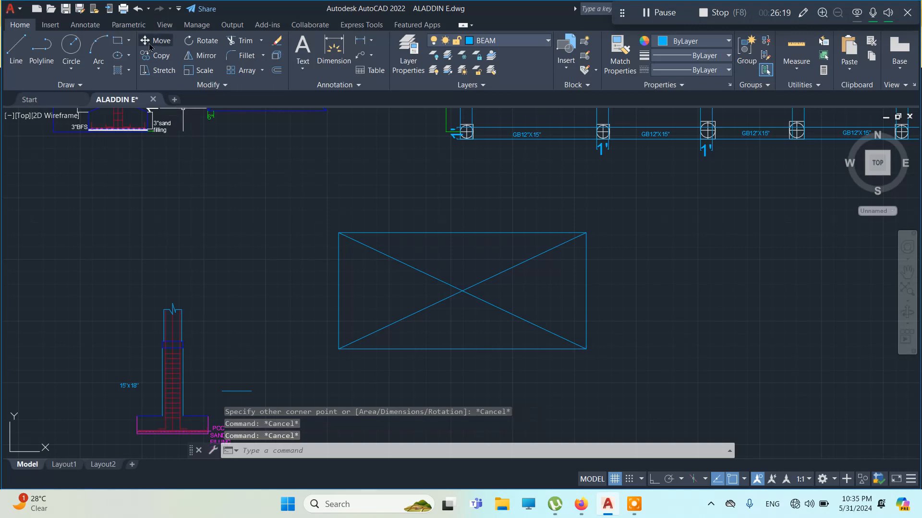
{"action": "left_click", "coordinate": [121, 44]}
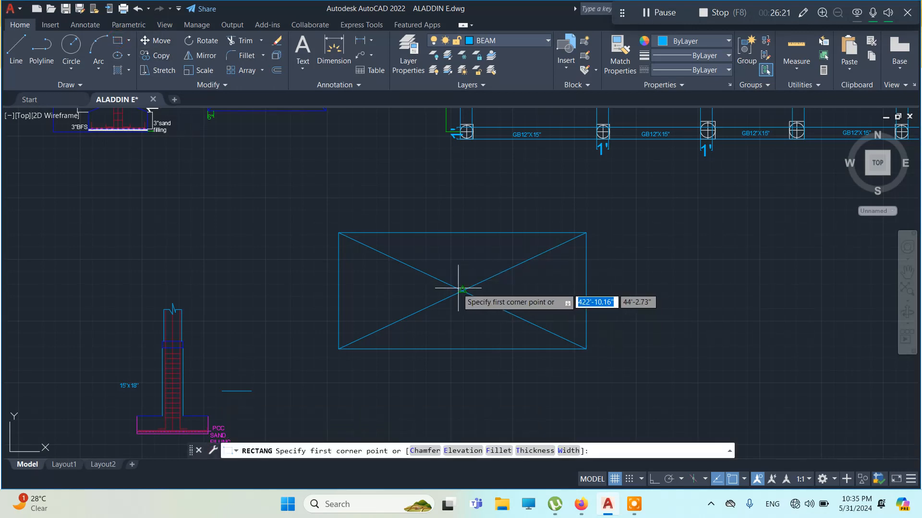
{"action": "left_click", "coordinate": [462, 290]}
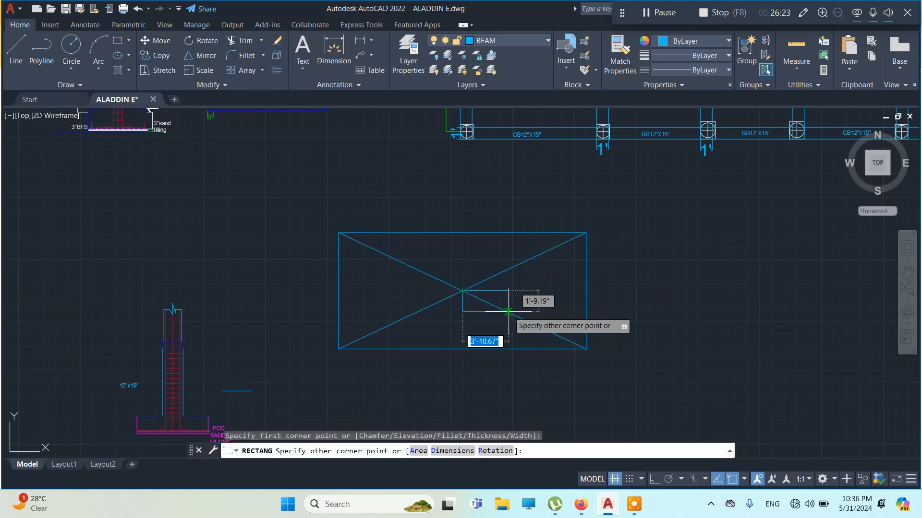
{"action": "key", "text": "Escape"}
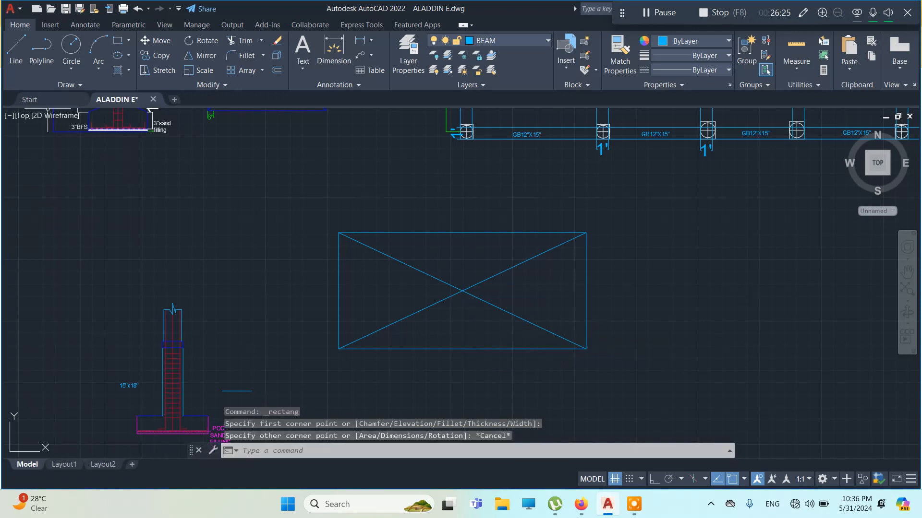
- Draw a second rectangle about 8'-9" high in the empty area beside the one with diagonals, and select it
{"action": "left_click", "coordinate": [119, 41]}
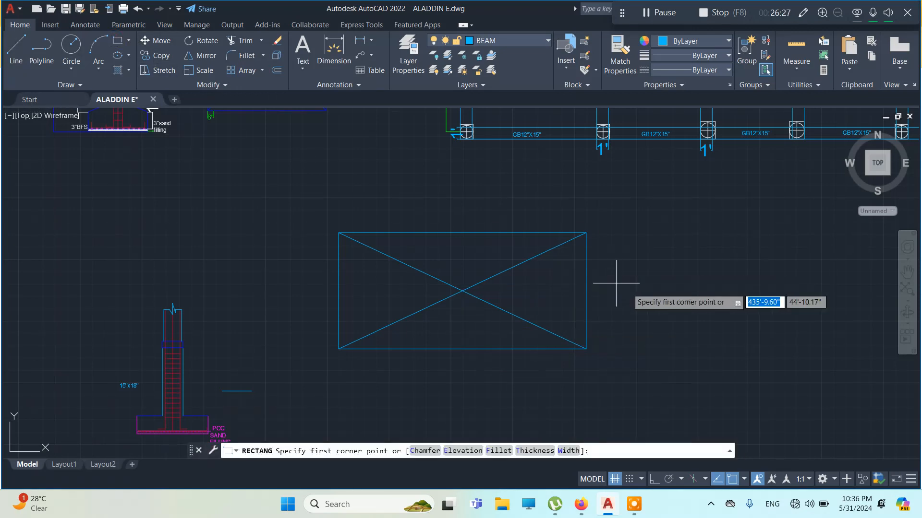
{"action": "left_click", "coordinate": [649, 283]}
{"action": "left_click", "coordinate": [818, 387]}
{"action": "key", "text": "Escape"}
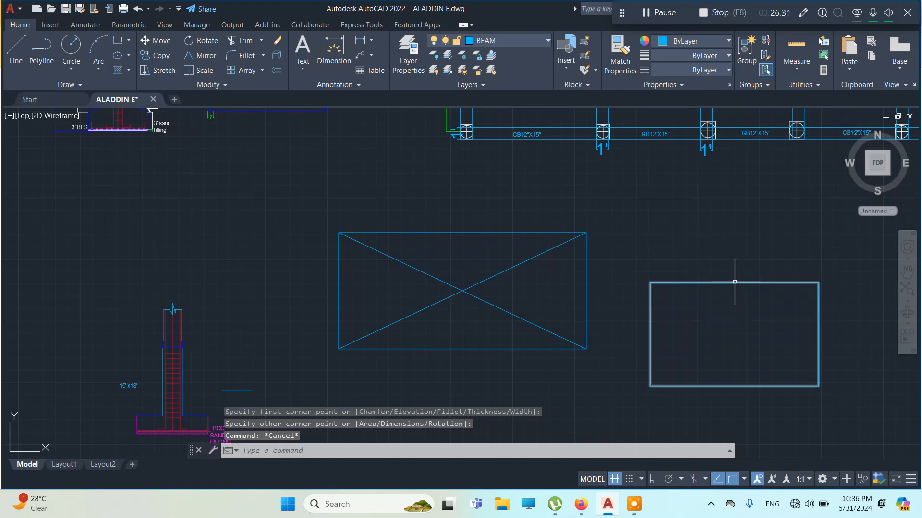
{"action": "left_click", "coordinate": [733, 282]}
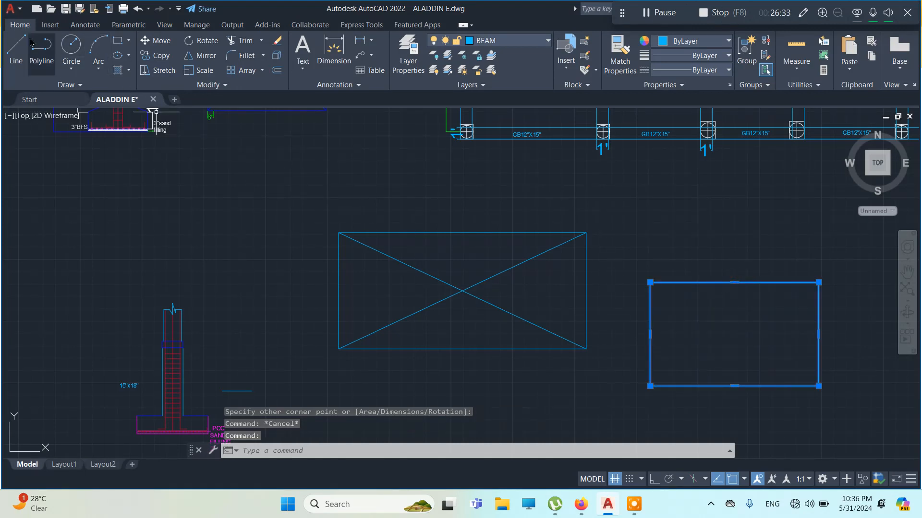
- Draw the second rectangle's vertical and horizontal centre lines, joining the midpoints of its opposite sides
{"action": "left_click", "coordinate": [16, 48]}
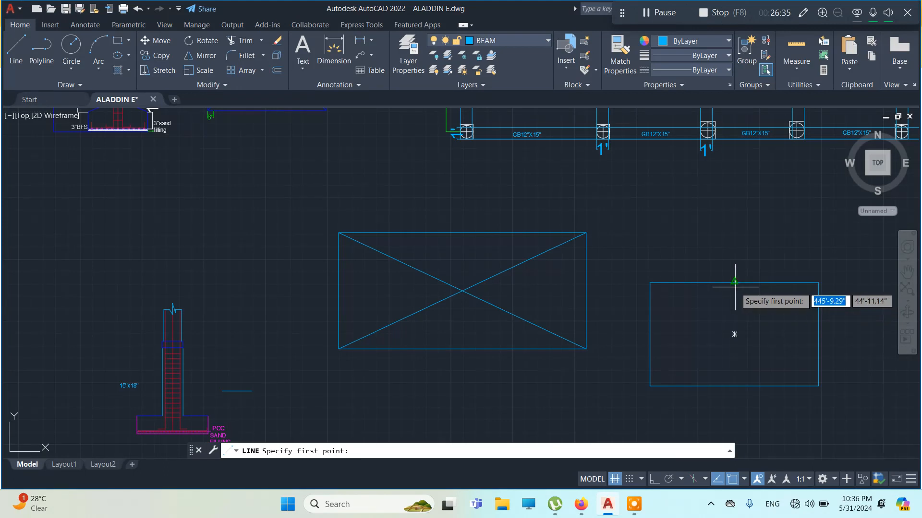
{"action": "left_click", "coordinate": [734, 283]}
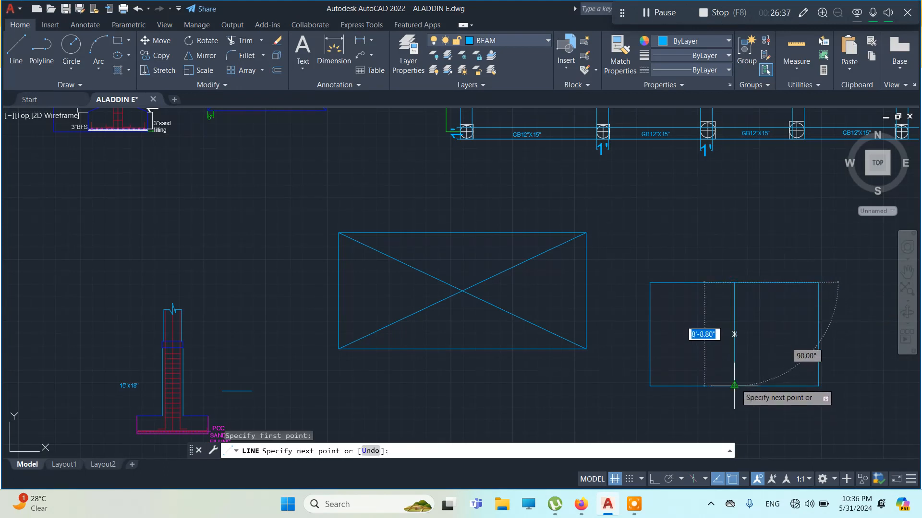
{"action": "left_click", "coordinate": [734, 386]}
{"action": "key", "text": "Escape"}
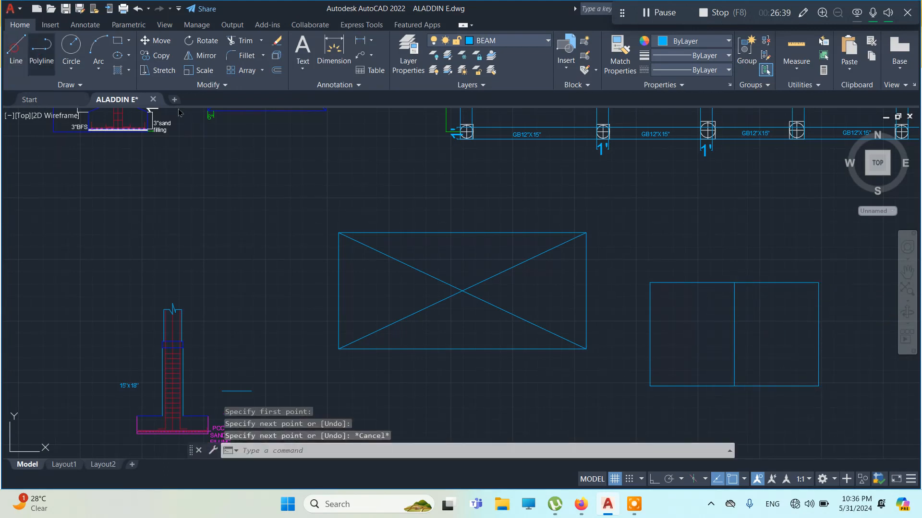
{"action": "left_click", "coordinate": [16, 48]}
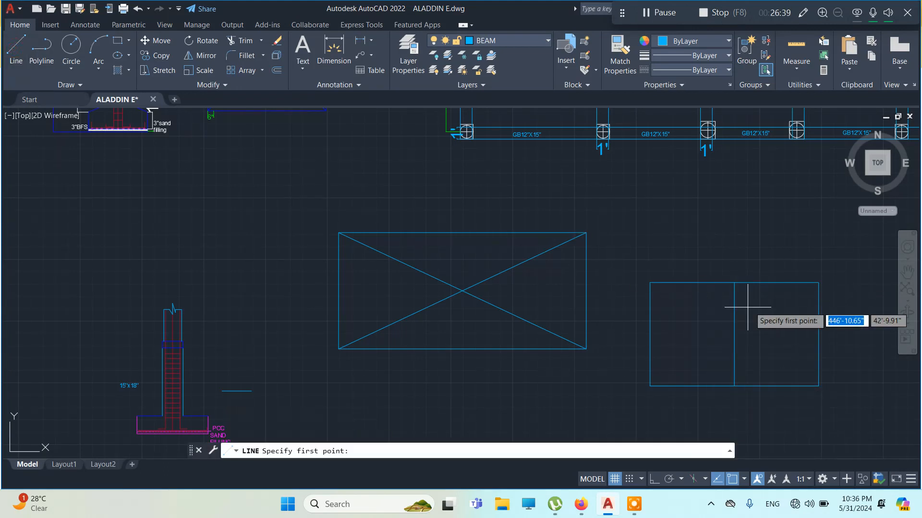
{"action": "left_click", "coordinate": [818, 334]}
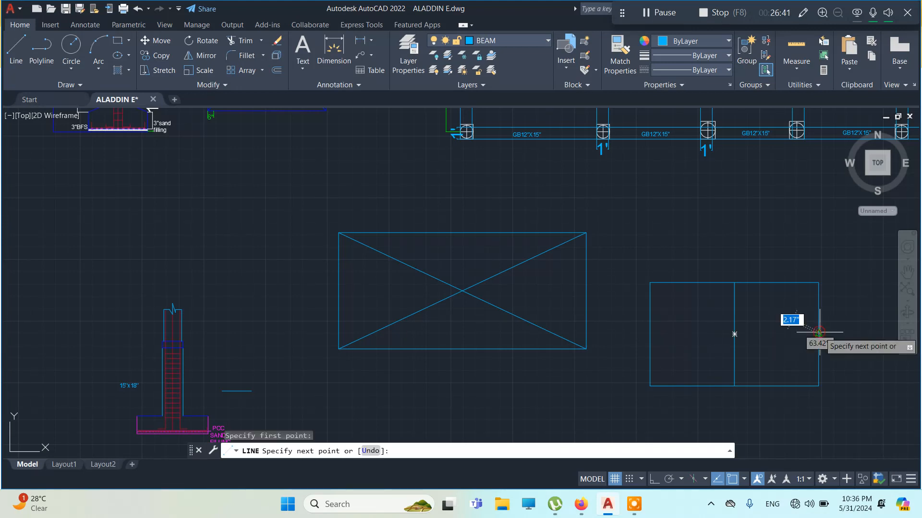
{"action": "left_click", "coordinate": [650, 334]}
{"action": "key", "text": "Escape"}
- Move the second rectangle with its centre lines so their crossing point lands on the intersection of the first rectangle's diagonals
{"action": "left_click", "coordinate": [635, 258]}
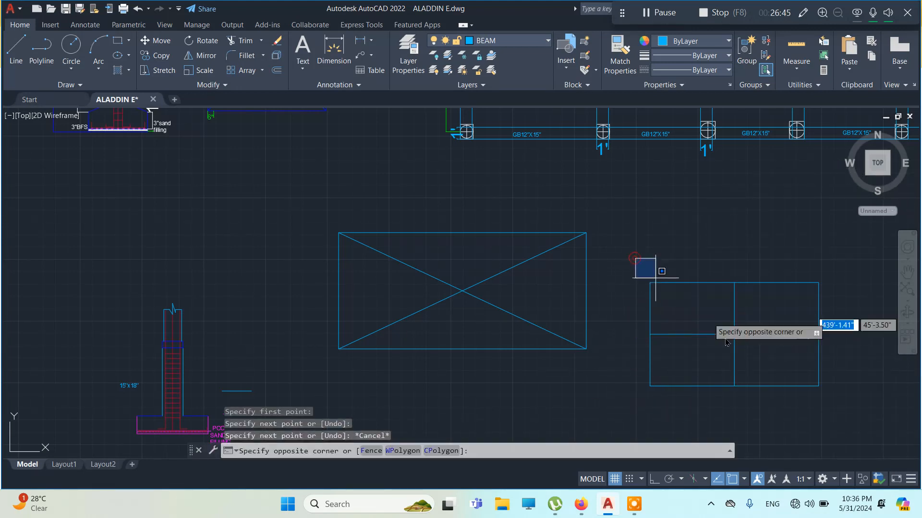
{"action": "left_click", "coordinate": [846, 407]}
{"action": "right_click", "coordinate": [763, 323]}
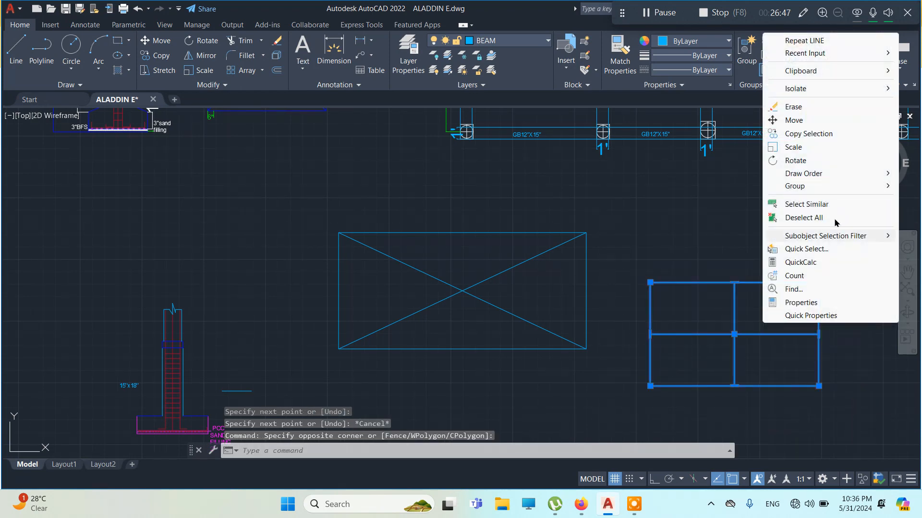
{"action": "left_click", "coordinate": [787, 120]}
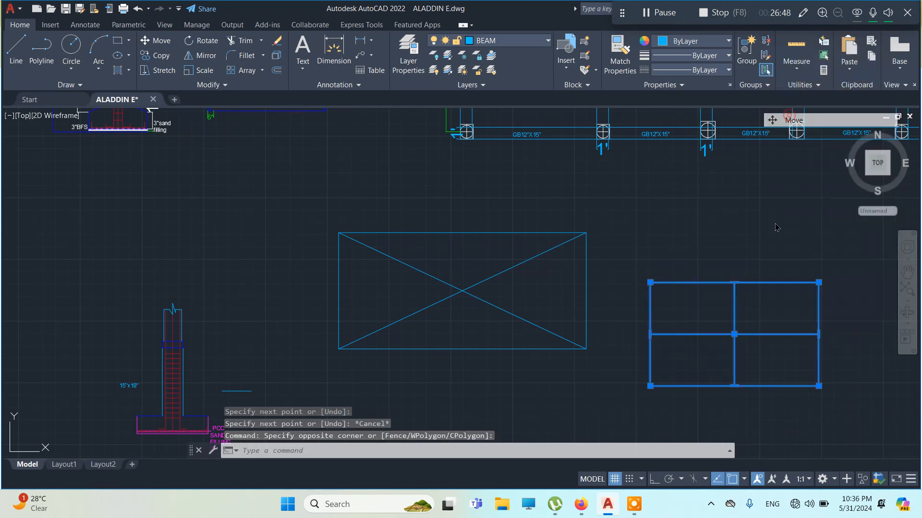
{"action": "left_click", "coordinate": [735, 335]}
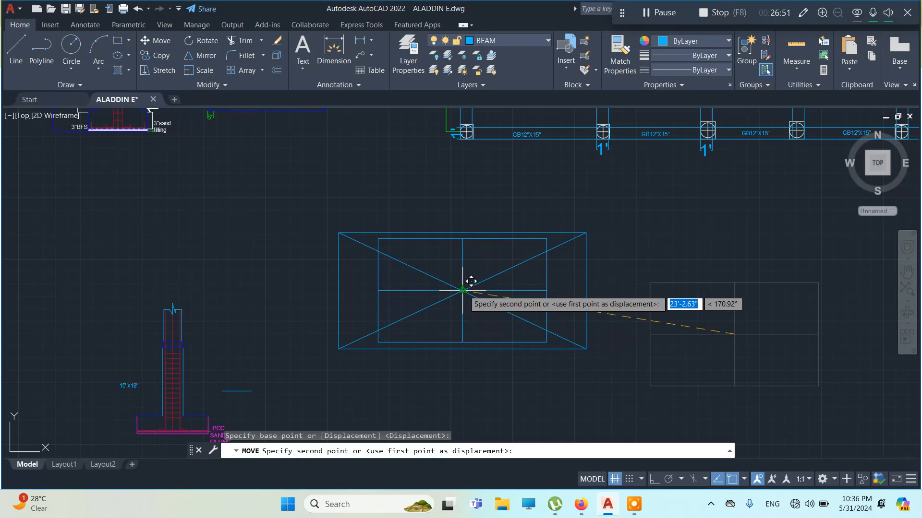
{"action": "key", "text": "Escape"}
- Delete the diagonals and both centre lines, keeping only the two concentric rectangles
{"action": "left_click", "coordinate": [501, 316]}
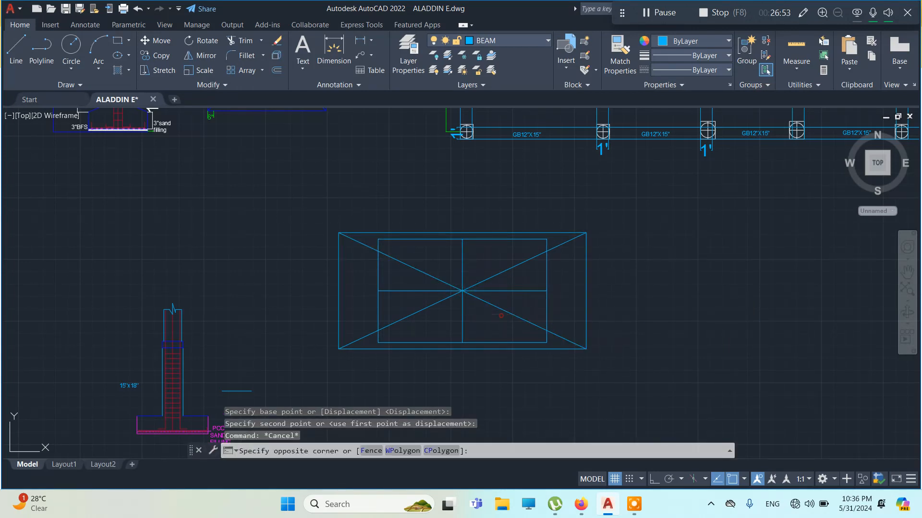
{"action": "left_click", "coordinate": [487, 273]}
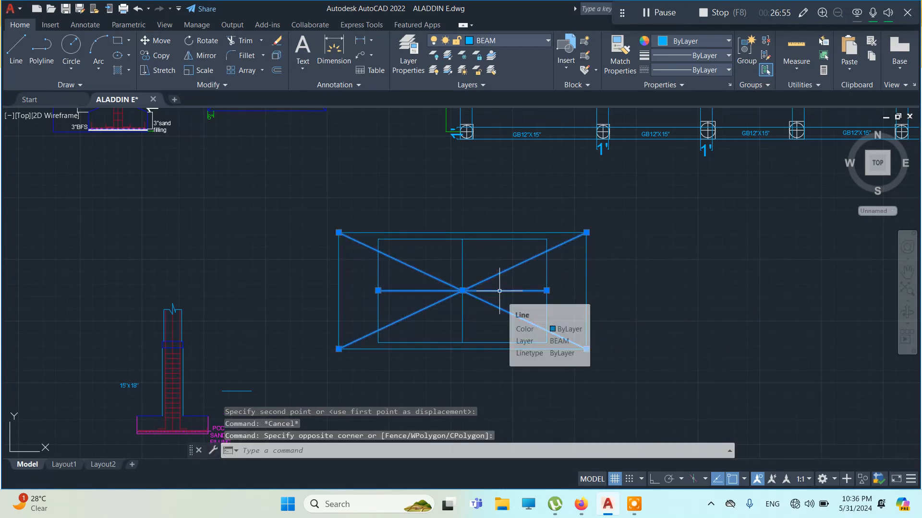
{"action": "key", "text": "Delete"}
{"action": "left_click", "coordinate": [503, 280]}
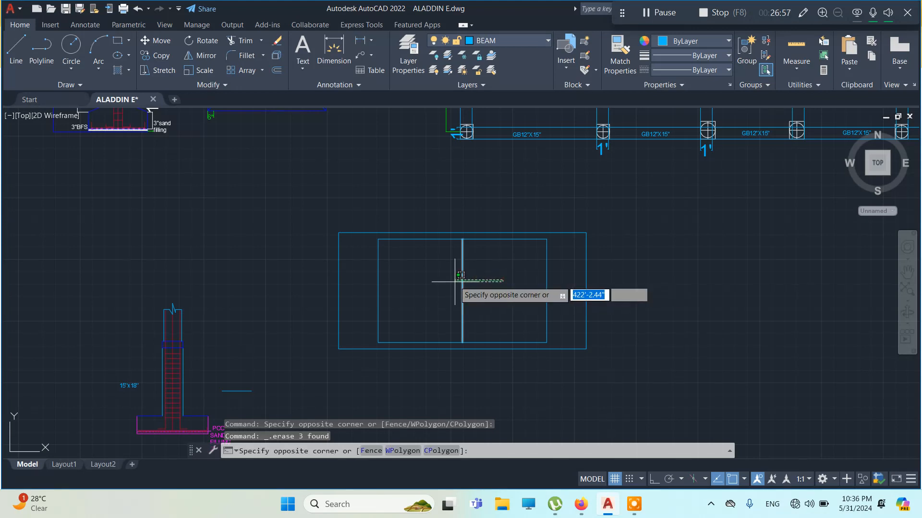
{"action": "left_click", "coordinate": [442, 273]}
{"action": "key", "text": "Delete"}
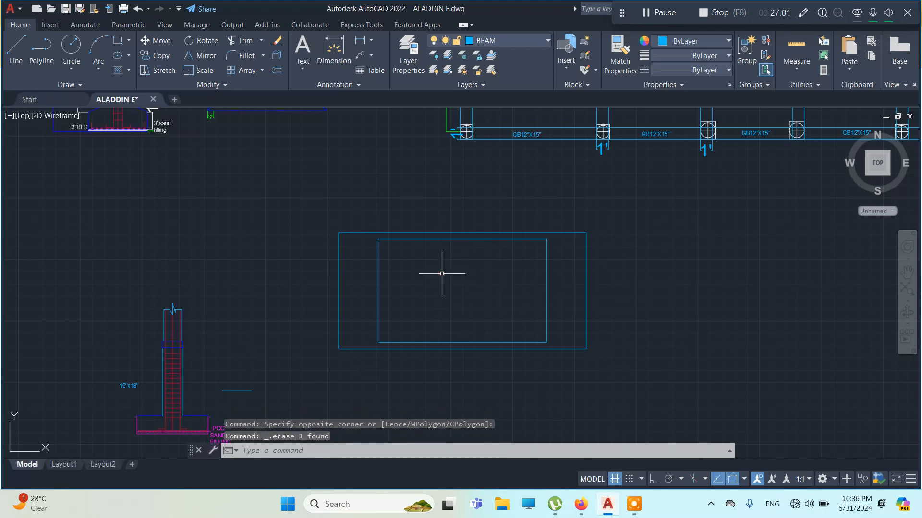
{"action": "left_click", "coordinate": [580, 507]}
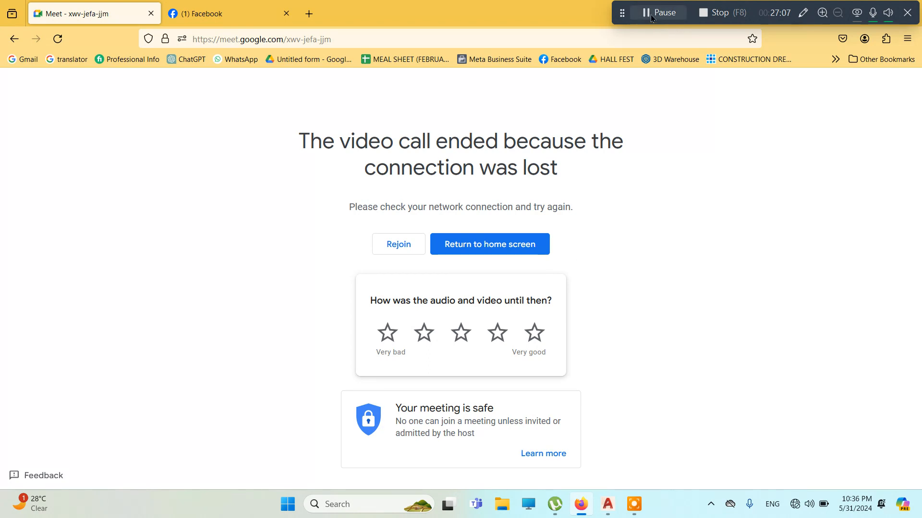
{"action": "left_click", "coordinate": [659, 12]}
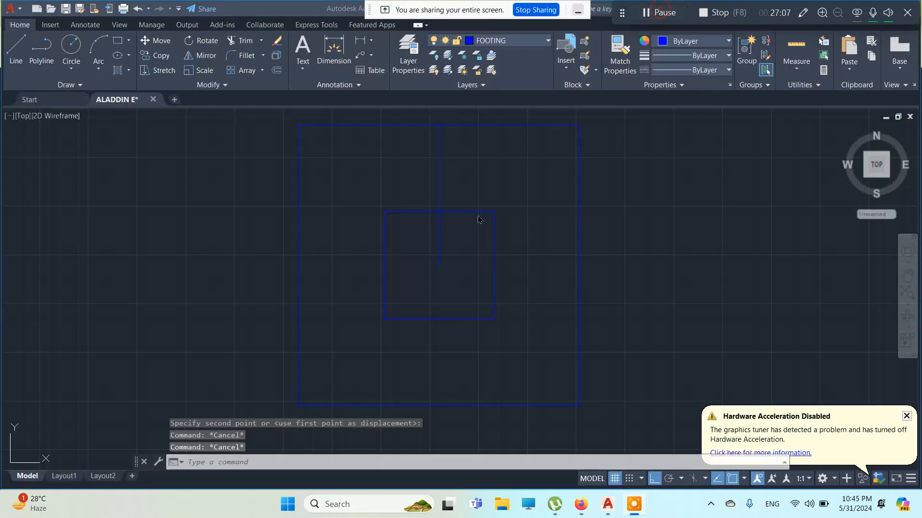
- Delete the two vertical construction lines running from the outer and inner outlines' upper edges to the centre of the footing plan
{"action": "left_click", "coordinate": [438, 175]}
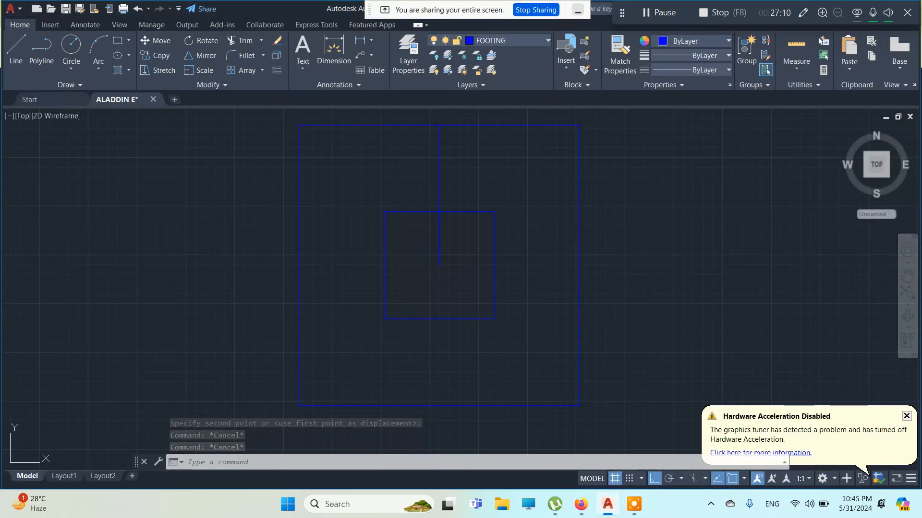
{"action": "left_click", "coordinate": [441, 172]}
{"action": "left_click", "coordinate": [418, 158]}
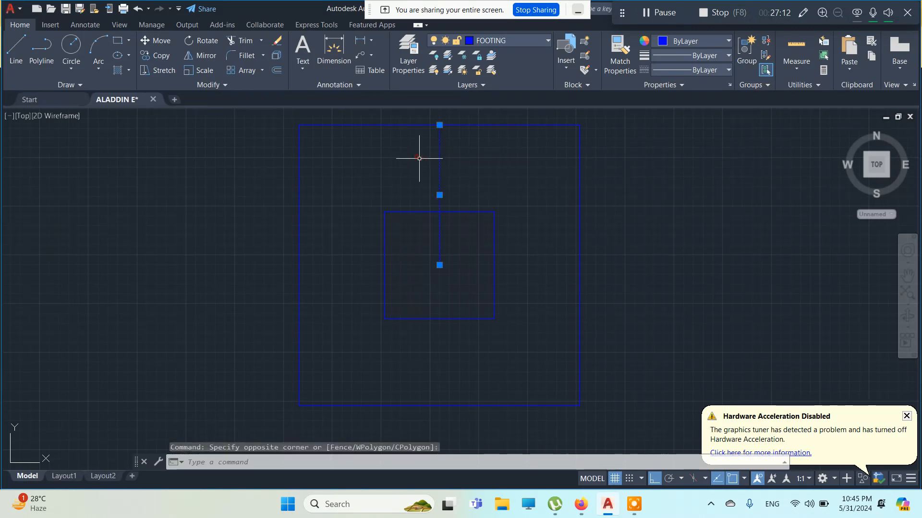
{"action": "key", "text": "Delete"}
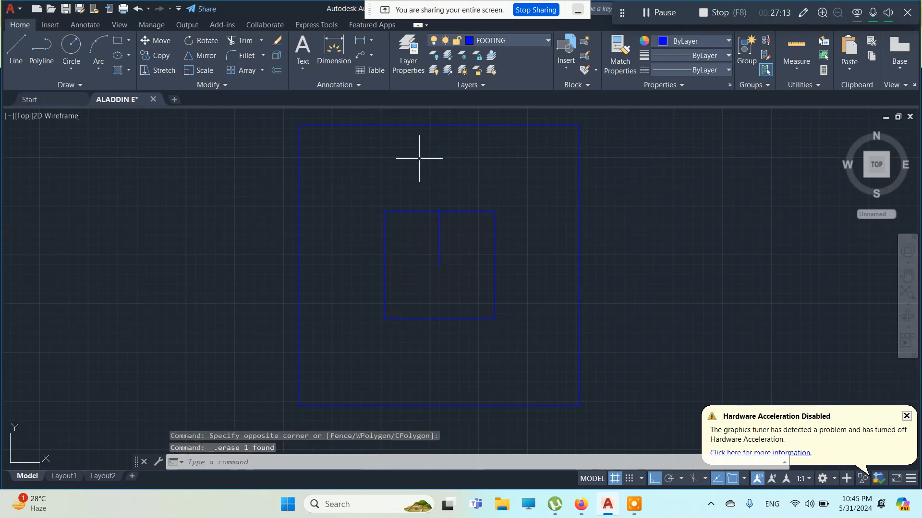
{"action": "left_click", "coordinate": [452, 265]}
{"action": "left_click", "coordinate": [428, 240]}
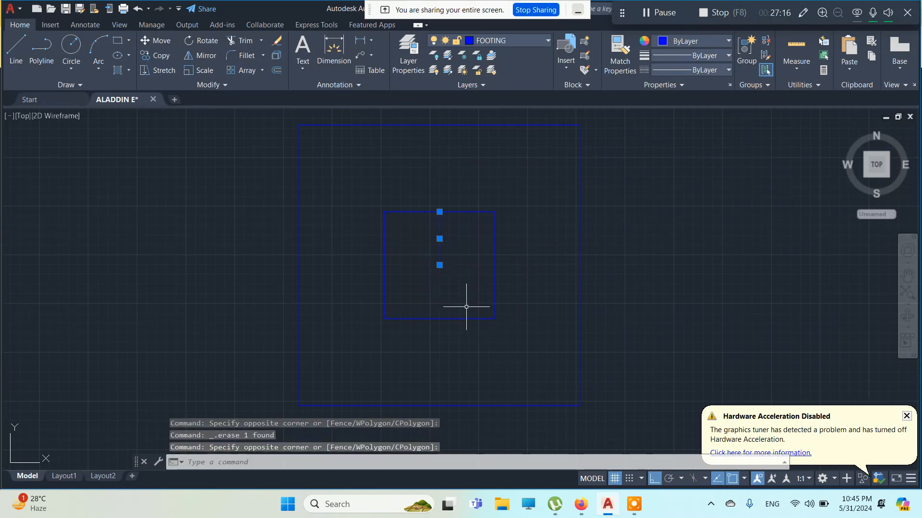
{"action": "key", "text": "Delete"}
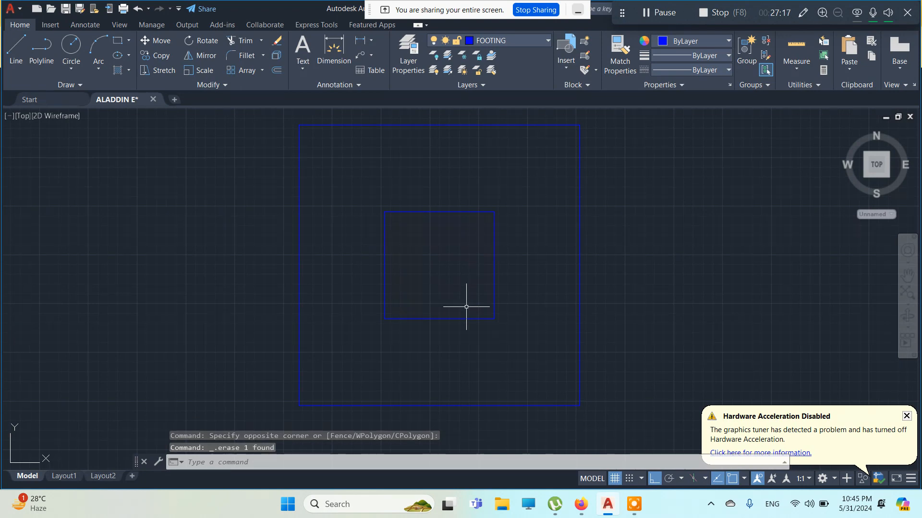
- Draw lines joining the inner outline's two upper corners to the matching outer footing corners, and turn Ortho off
{"action": "left_click", "coordinate": [16, 48]}
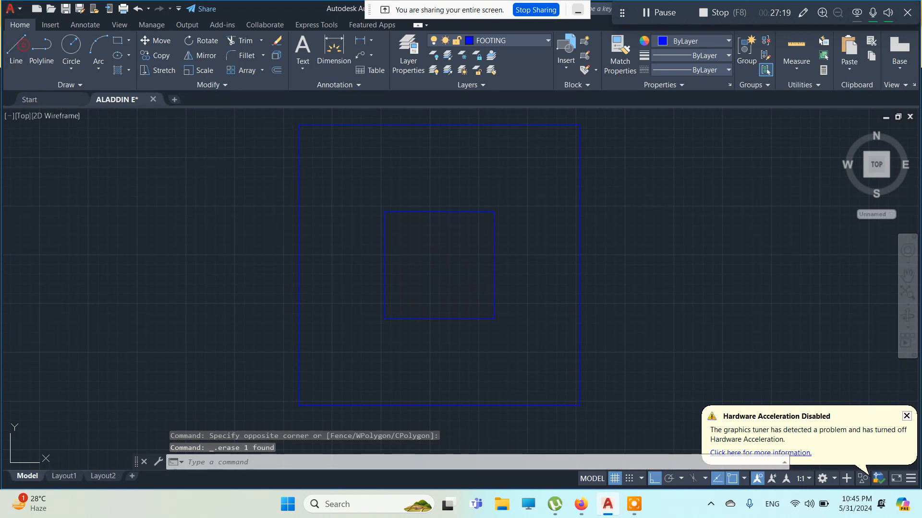
{"action": "left_click", "coordinate": [384, 212]}
{"action": "left_click", "coordinate": [299, 125]}
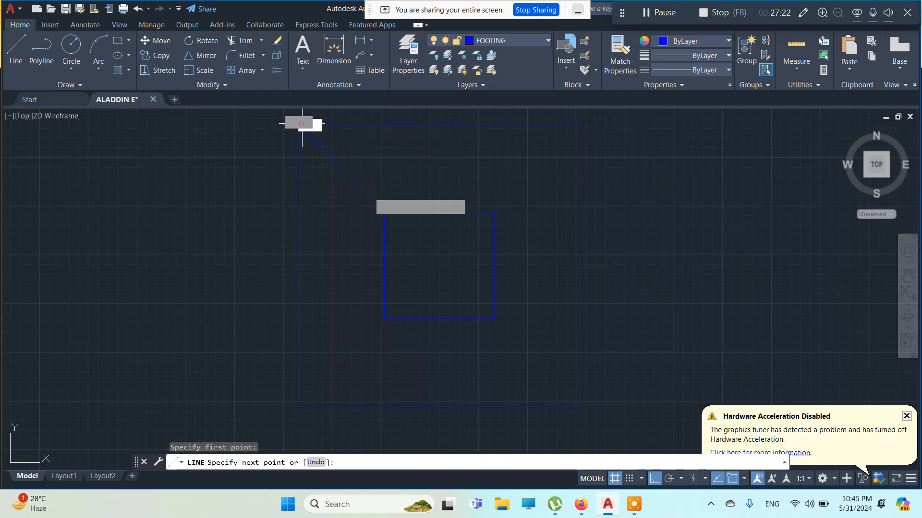
{"action": "key", "text": "Return"}
{"action": "key", "text": "Return"}
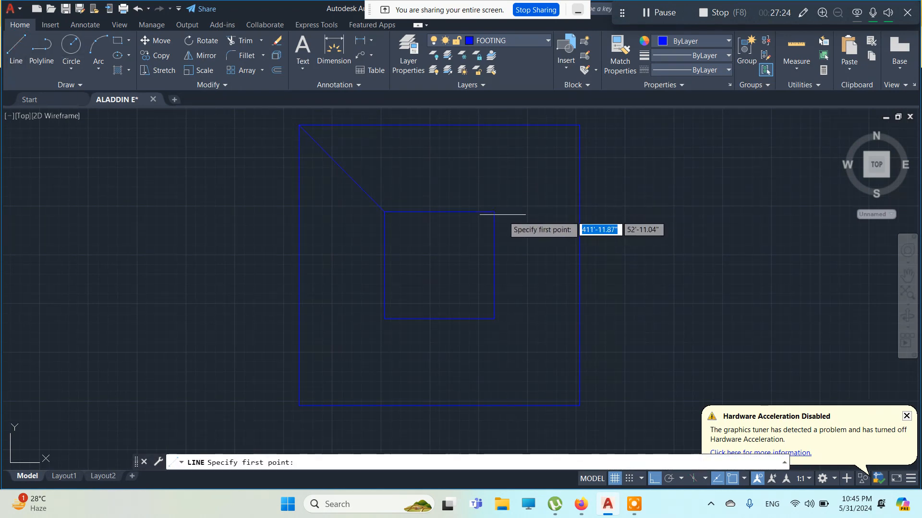
{"action": "left_click", "coordinate": [494, 211]}
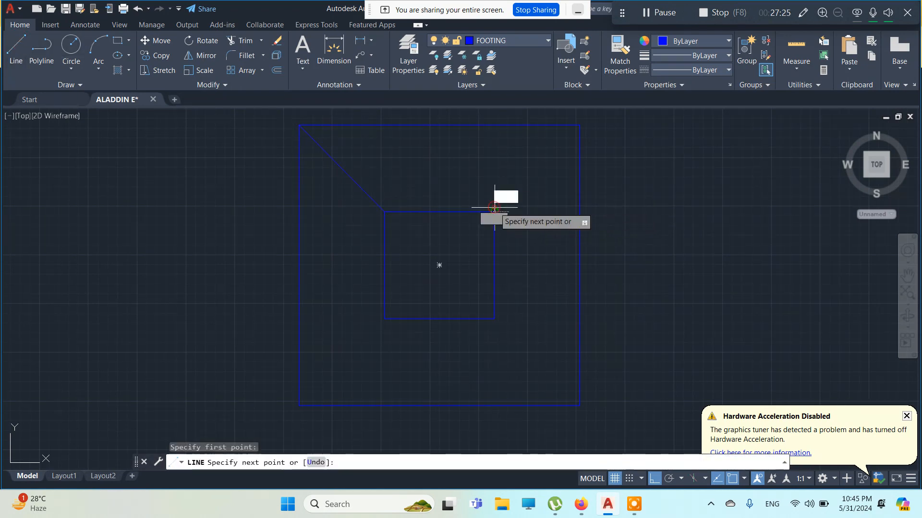
{"action": "left_click", "coordinate": [579, 125]}
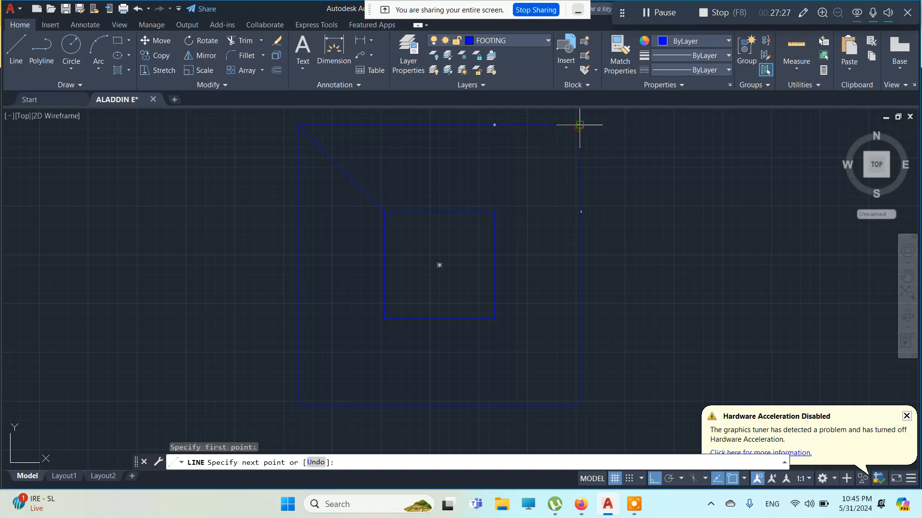
{"action": "left_click", "coordinate": [654, 478]}
{"action": "key", "text": "Escape"}
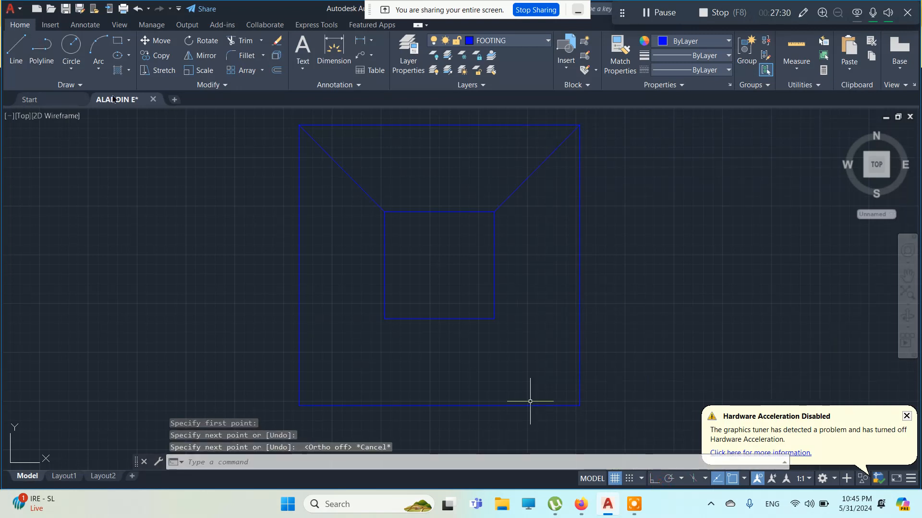
- Draw lines joining the inner outline's two lower corners to the matching lower corners of the outer footing outline
{"action": "left_click", "coordinate": [16, 44]}
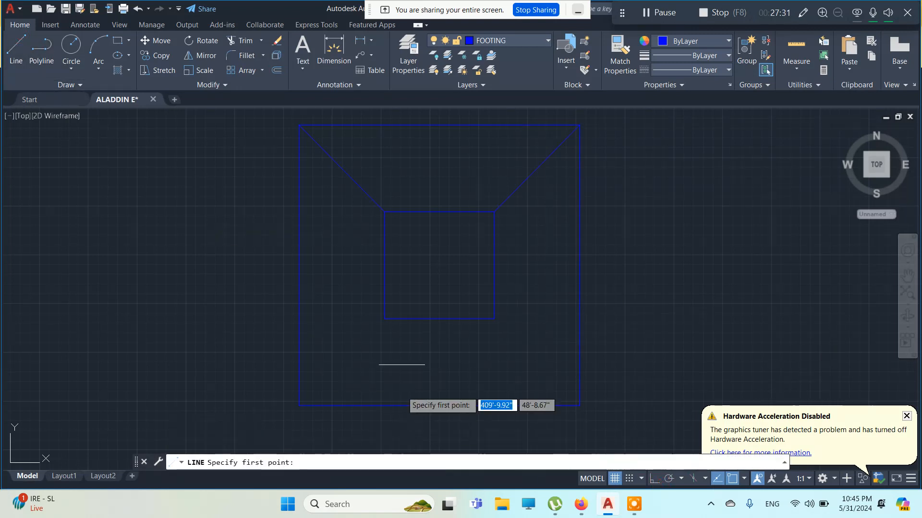
{"action": "left_click", "coordinate": [384, 319]}
{"action": "left_click", "coordinate": [299, 406]}
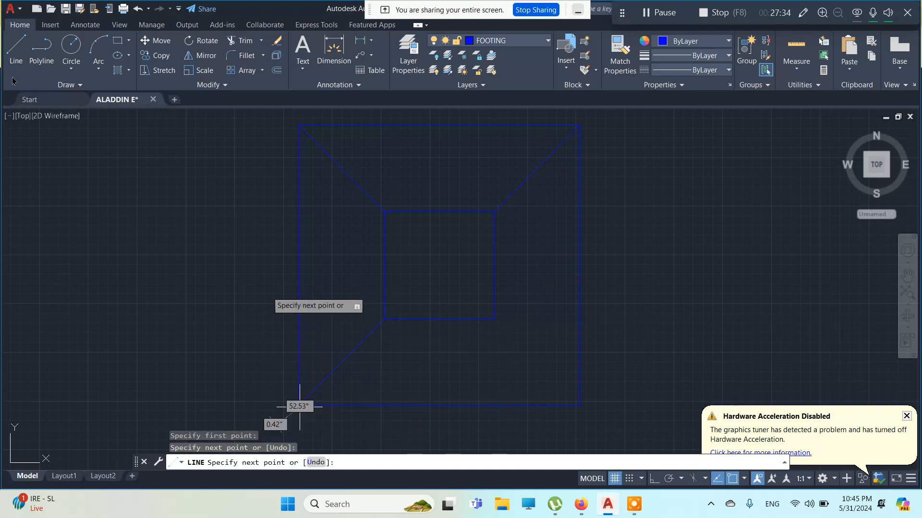
{"action": "key", "text": "Escape"}
{"action": "left_click", "coordinate": [17, 44]}
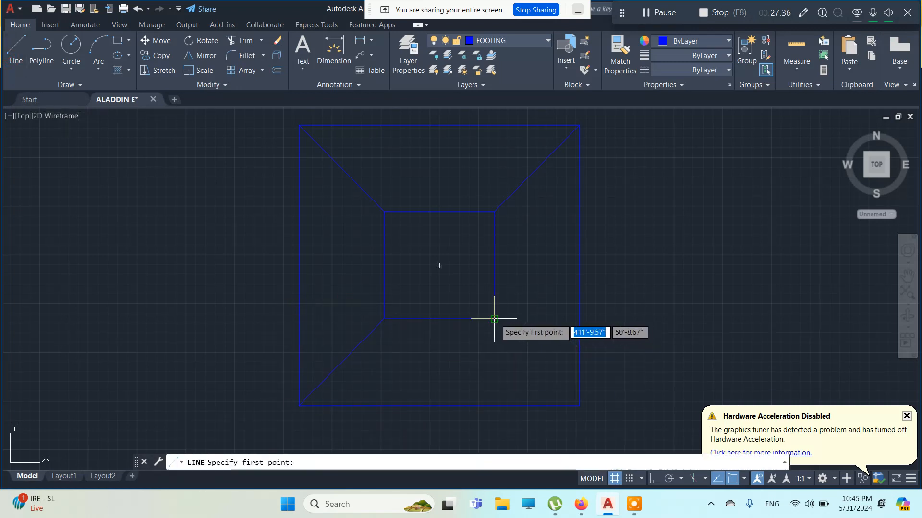
{"action": "left_click", "coordinate": [494, 319]}
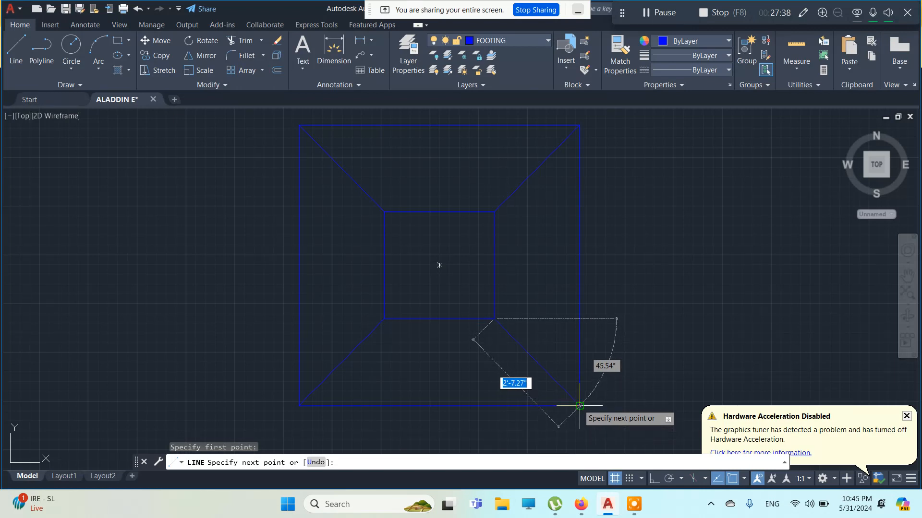
{"action": "left_click", "coordinate": [579, 406]}
{"action": "key", "text": "Escape"}
{"action": "key", "text": "Escape"}
{"action": "key", "text": "Escape"}
{"action": "key", "text": "Escape"}
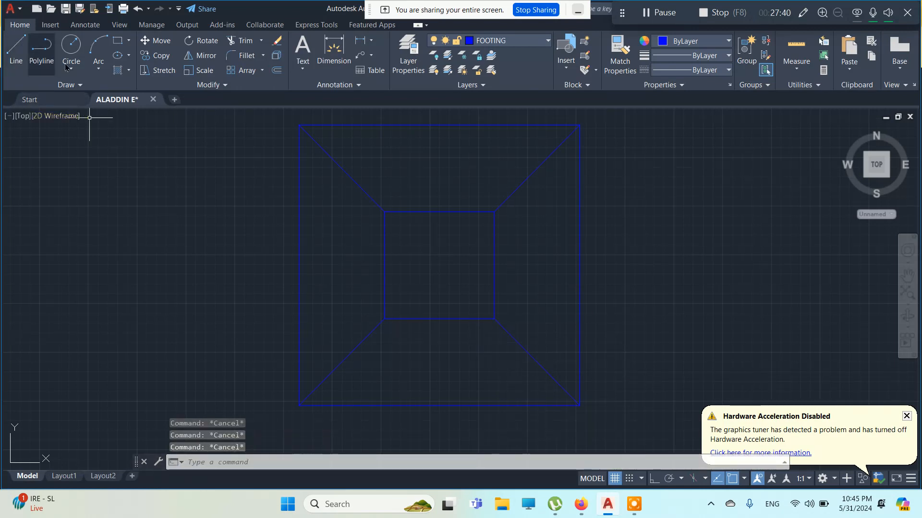
- Make layer BAR current, turn Ortho on, and draw a vertical bar line about 5'-3" long inside the footing plan's left edge
{"action": "left_click", "coordinate": [538, 41]}
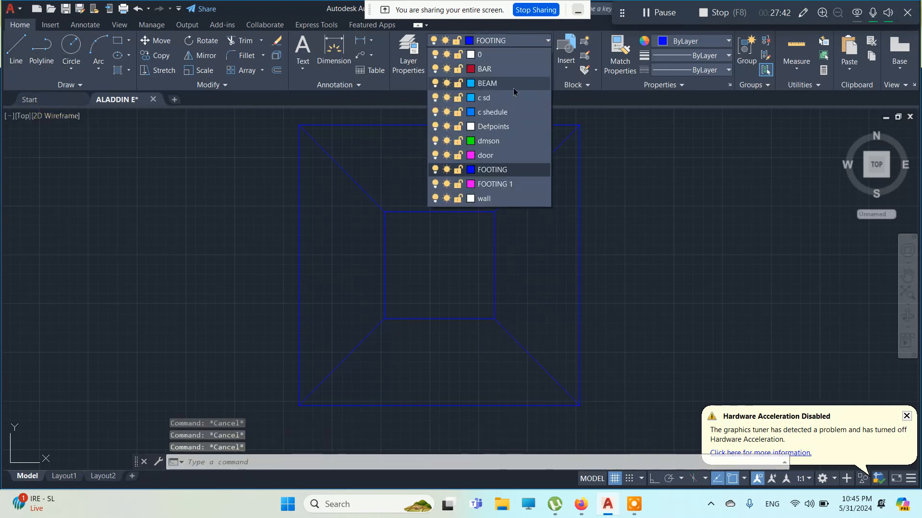
{"action": "left_click", "coordinate": [485, 68]}
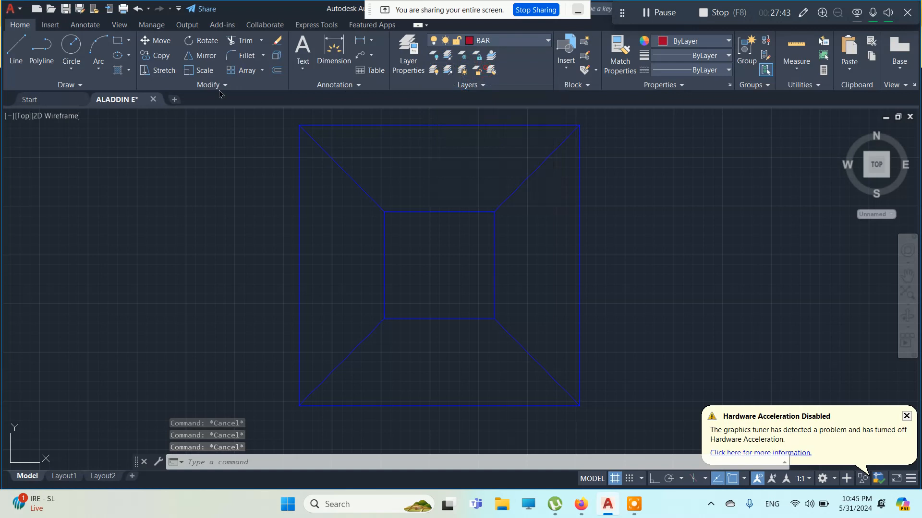
{"action": "left_click", "coordinate": [16, 48]}
{"action": "left_click", "coordinate": [333, 145]}
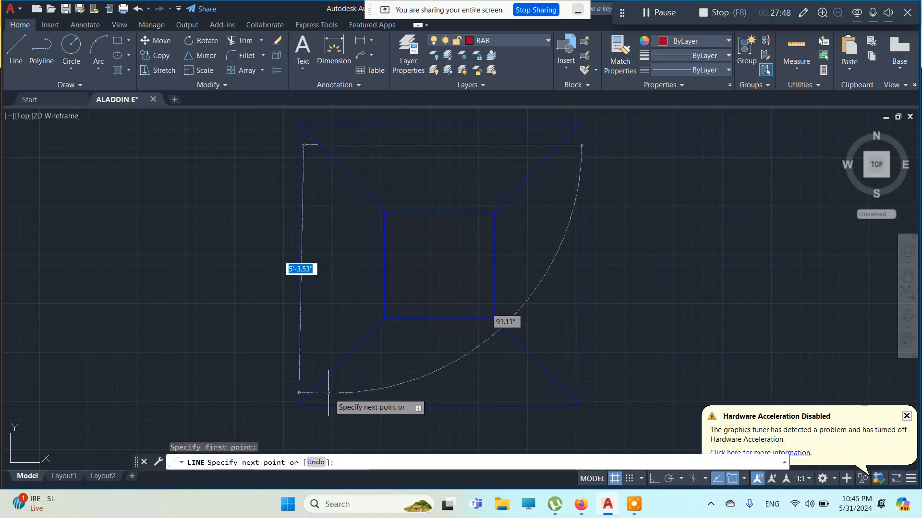
{"action": "key", "text": "F8"}
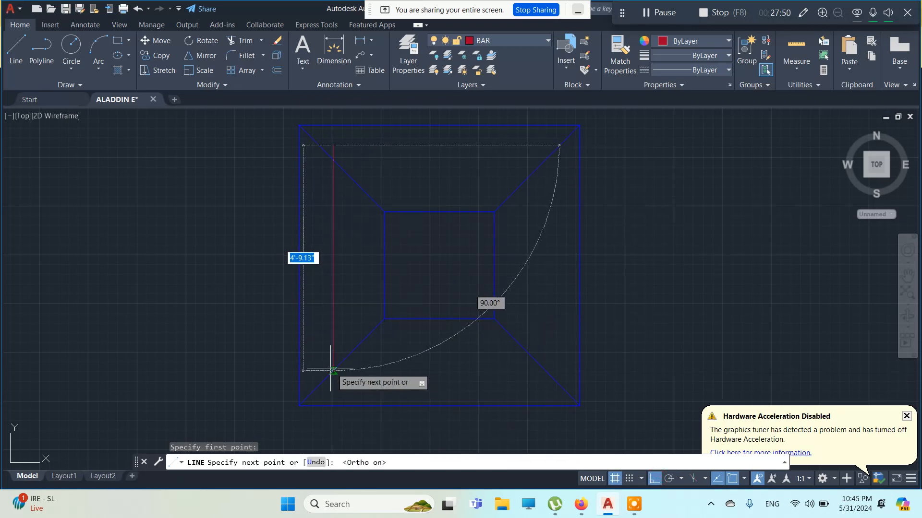
{"action": "left_click", "coordinate": [330, 391]}
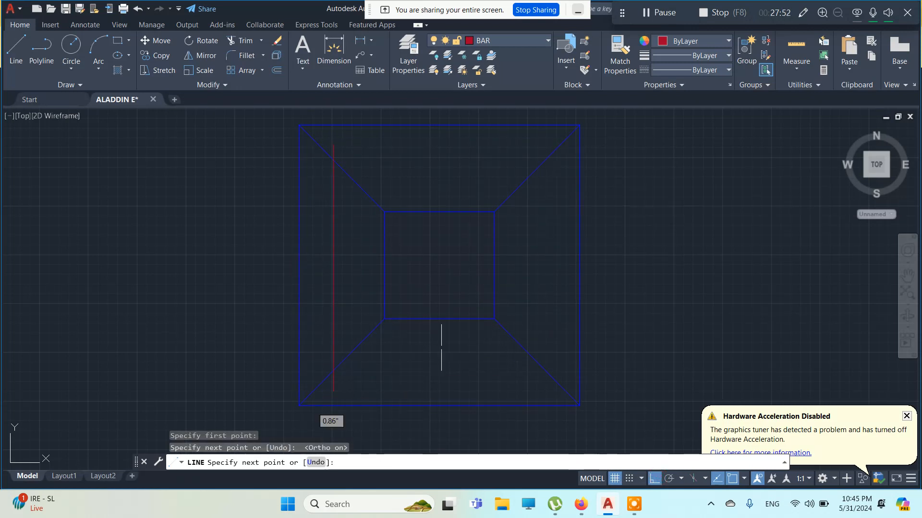
{"action": "key", "text": "Escape"}
{"action": "key", "text": "Escape"}
{"action": "key", "text": "Escape"}
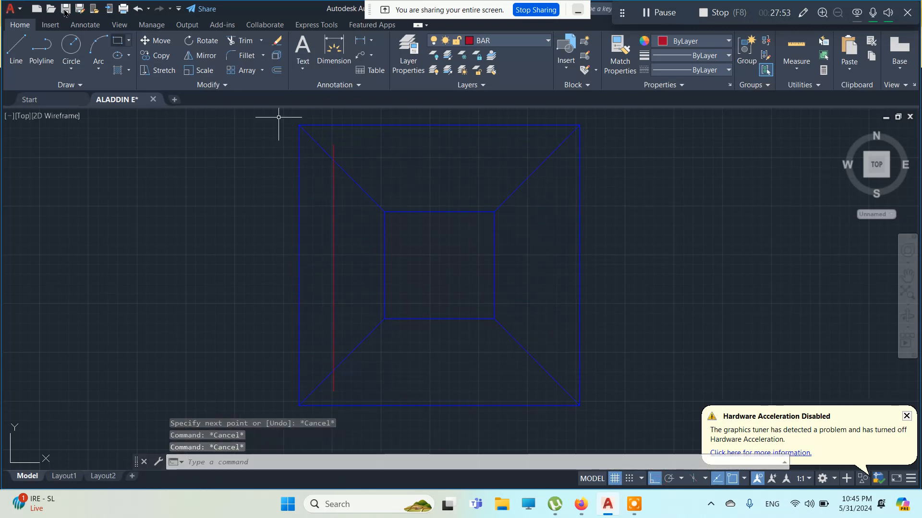
- Offset the vertical bar line 7" to the right three times in succession to form evenly spaced reinforcement bars
{"action": "left_click", "coordinate": [276, 70]}
{"action": "left_click", "coordinate": [335, 263]}
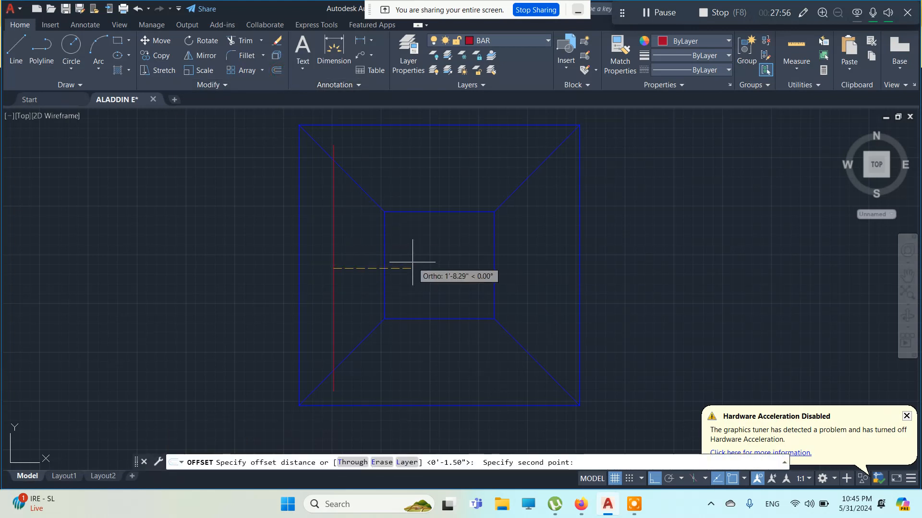
{"action": "type", "text": "+6"}
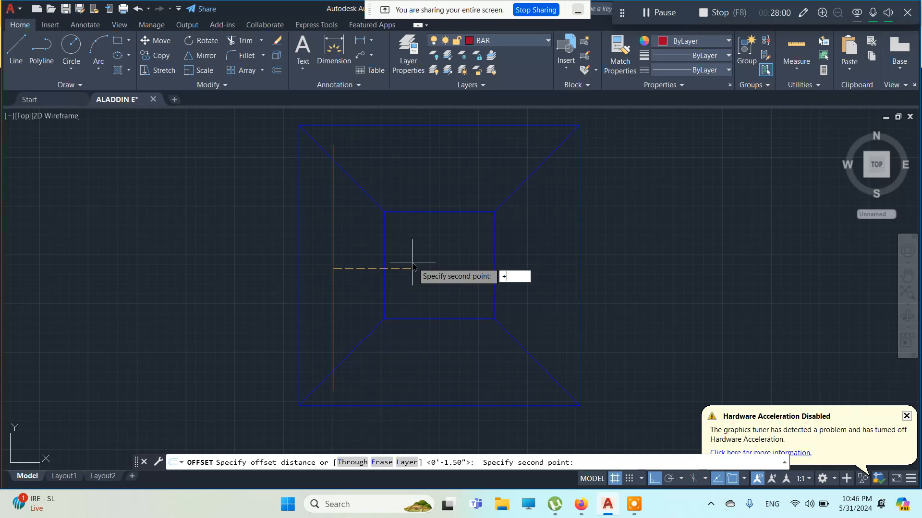
{"action": "key", "text": "Return"}
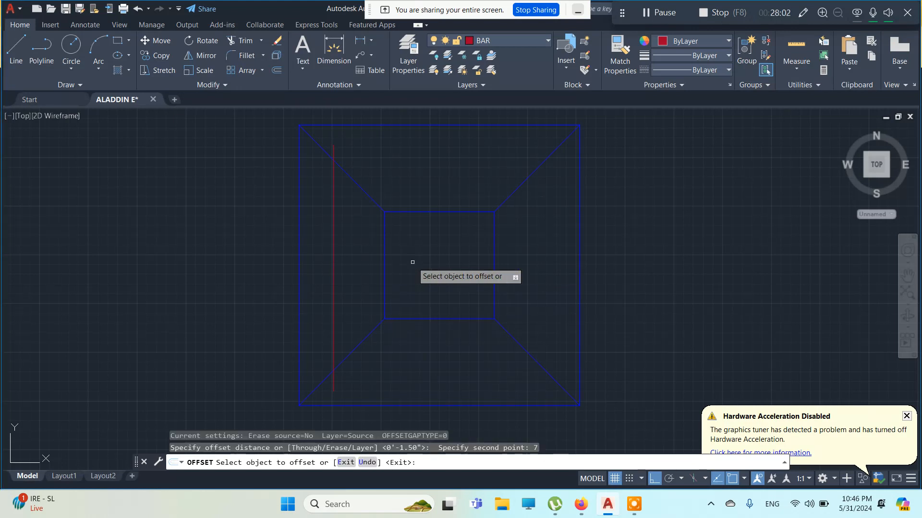
{"action": "left_click", "coordinate": [333, 240]}
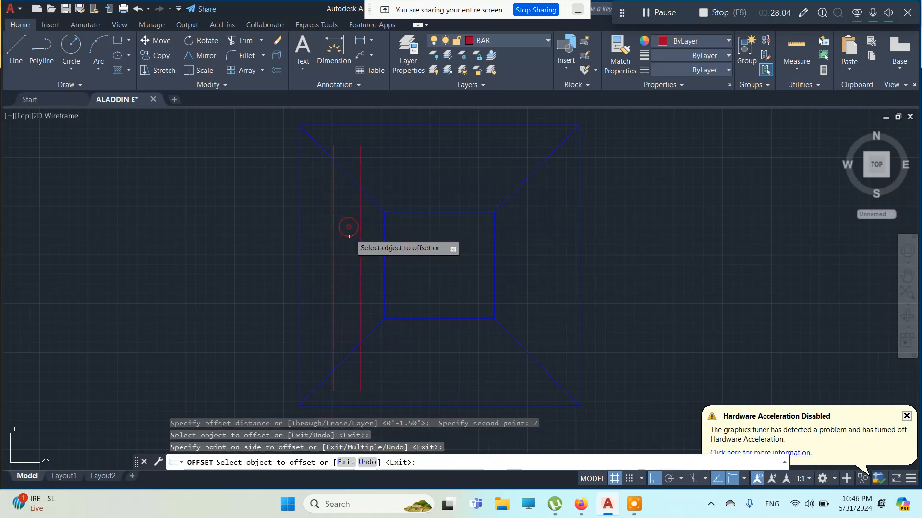
{"action": "left_click", "coordinate": [359, 238]}
{"action": "left_click", "coordinate": [359, 237]}
{"action": "left_click", "coordinate": [430, 231]}
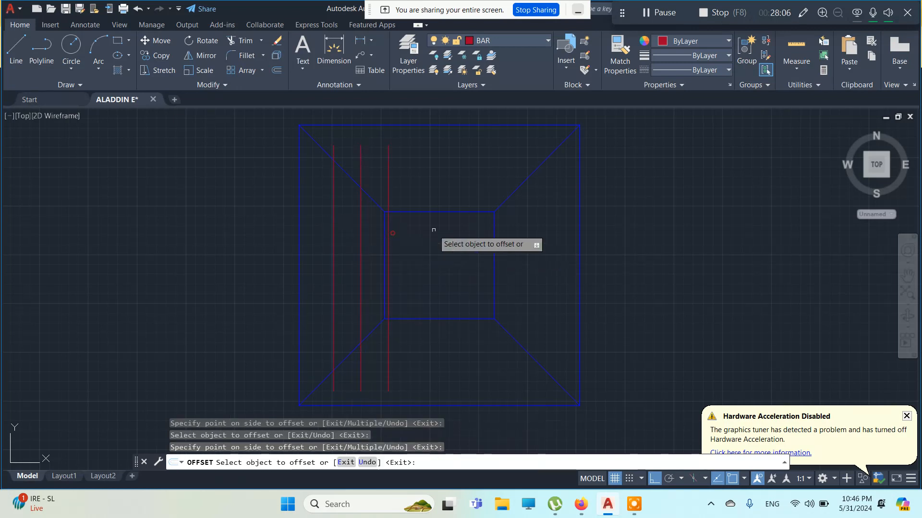
{"action": "left_click", "coordinate": [387, 171]}
{"action": "left_click", "coordinate": [403, 160]}
{"action": "key", "text": "Escape"}
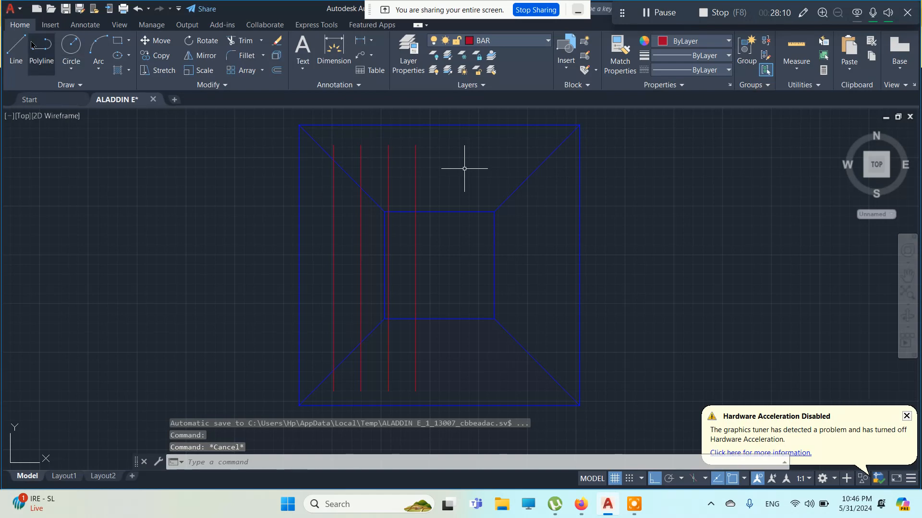
- Draw a vertical line from the midpoint of the inner outline's upper edge down to the footing plan's centre
{"action": "left_click", "coordinate": [15, 44]}
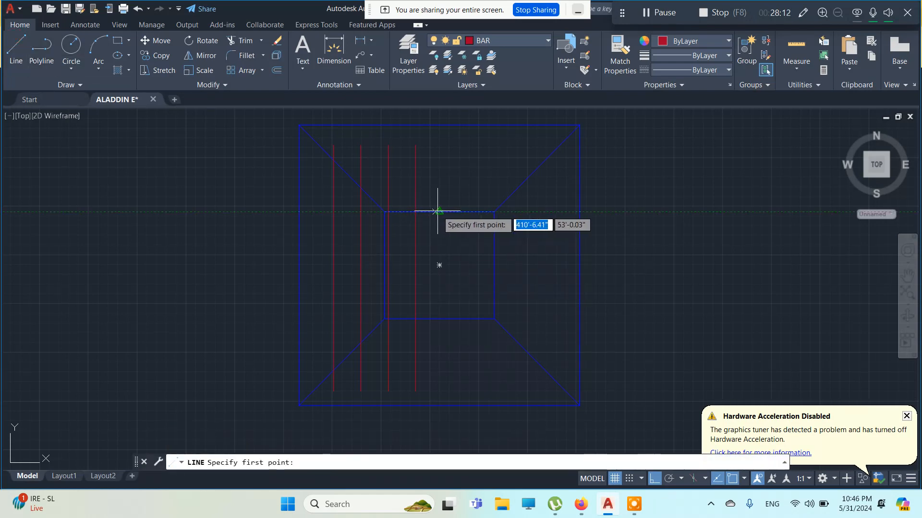
{"action": "left_click", "coordinate": [439, 212]}
{"action": "left_click", "coordinate": [439, 265]}
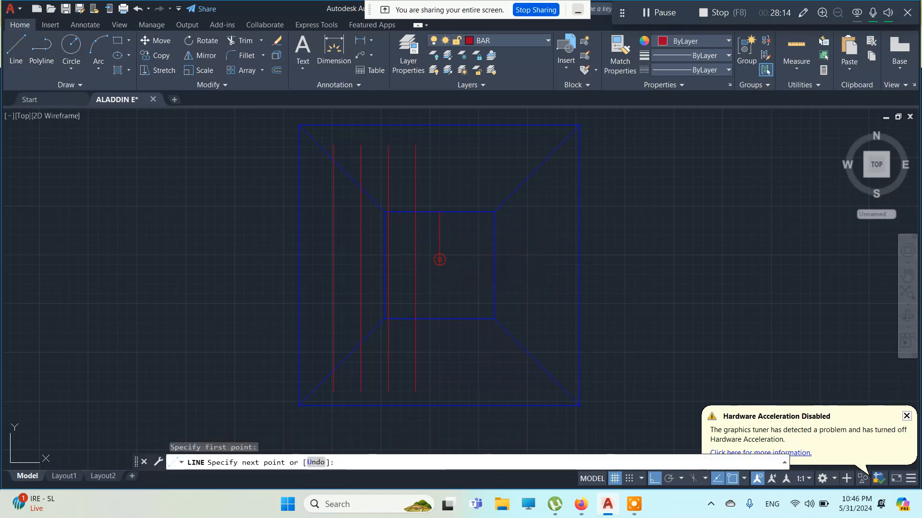
{"action": "key", "text": "Escape"}
{"action": "left_click", "coordinate": [119, 41]}
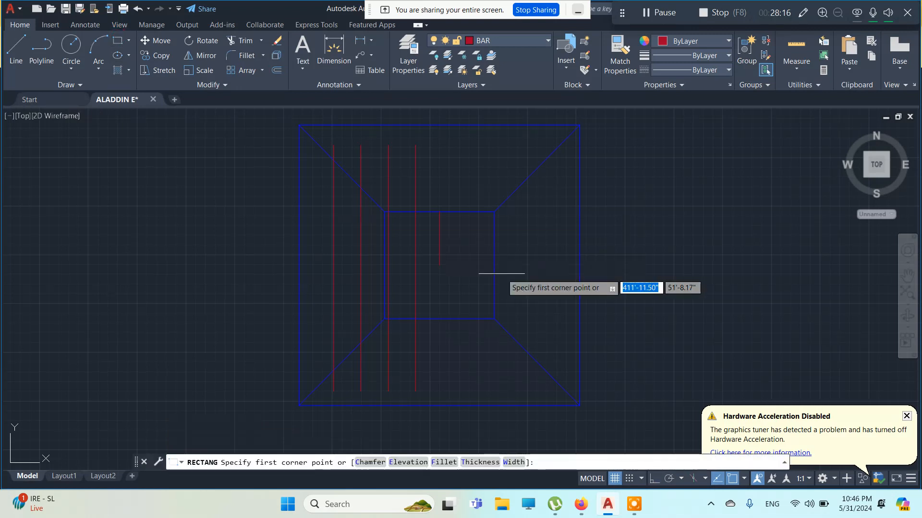
{"action": "left_click", "coordinate": [415, 249]}
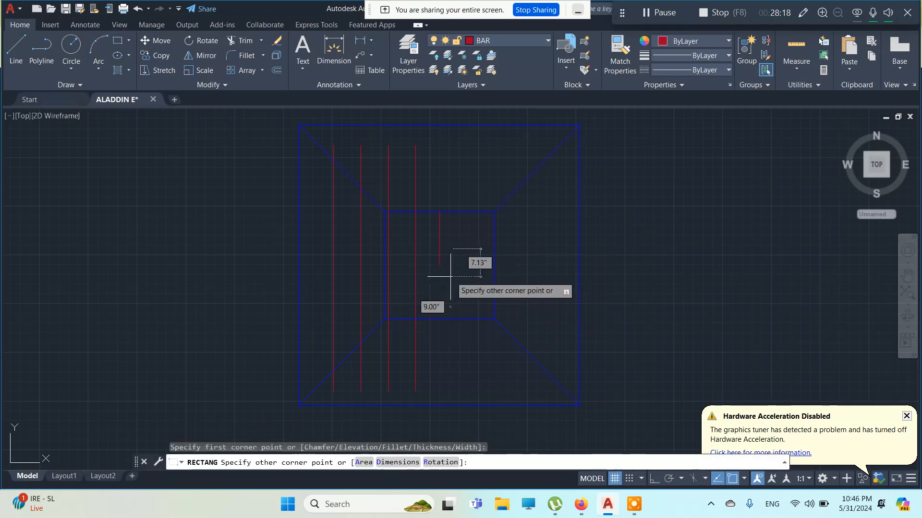
{"action": "key", "text": "Escape"}
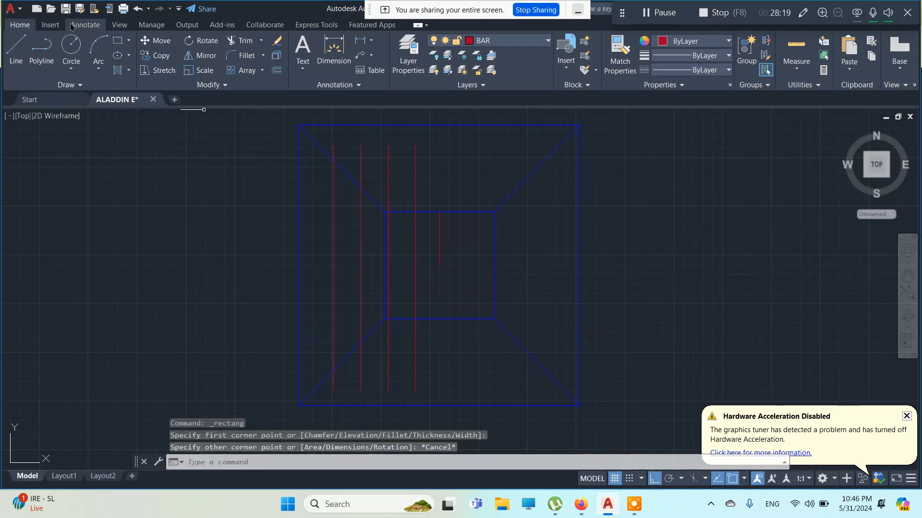
- Make layer c sd current and draw a small column rectangle around the centre of the footing plan
{"action": "left_click", "coordinate": [117, 40]}
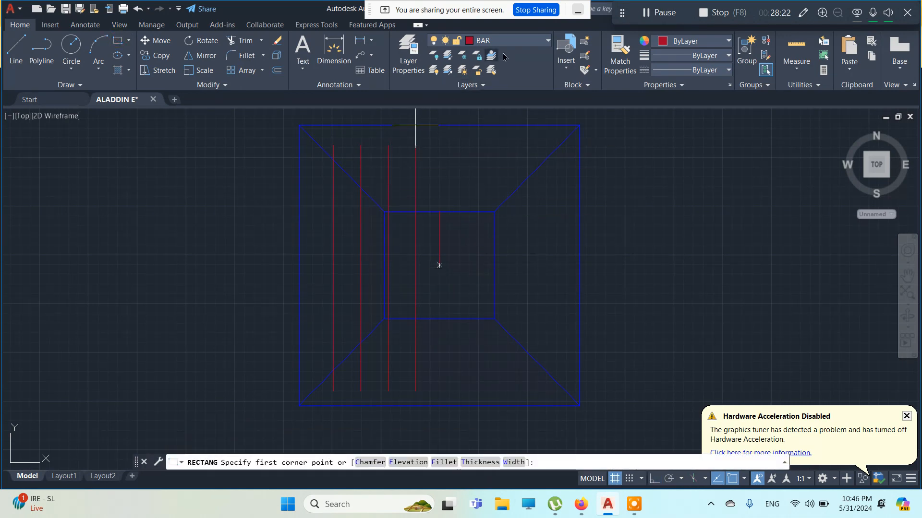
{"action": "left_click", "coordinate": [533, 43]}
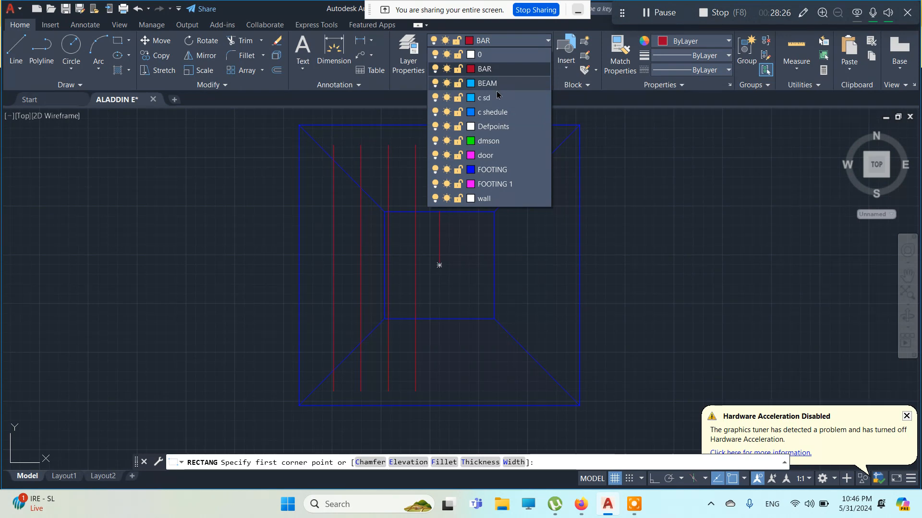
{"action": "left_click", "coordinate": [495, 98]}
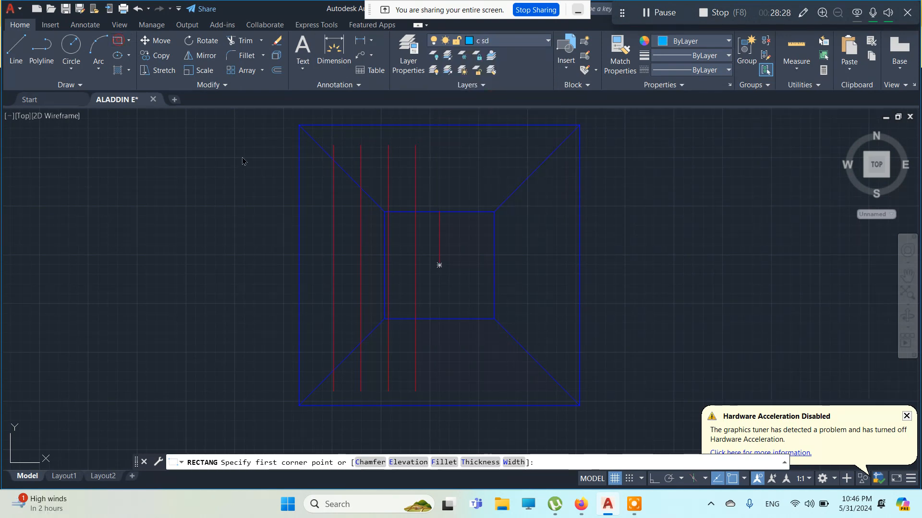
{"action": "left_click", "coordinate": [416, 249]}
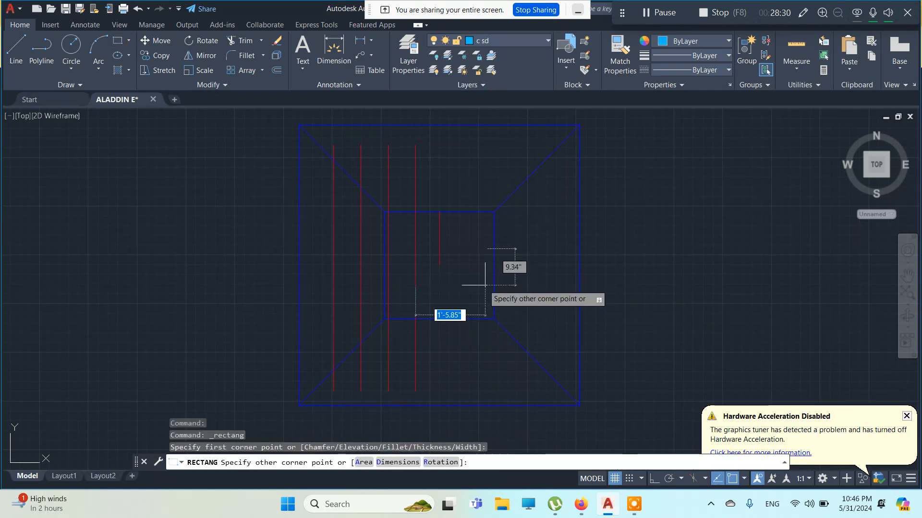
{"action": "left_click", "coordinate": [468, 279]}
{"action": "key", "text": "Escape"}
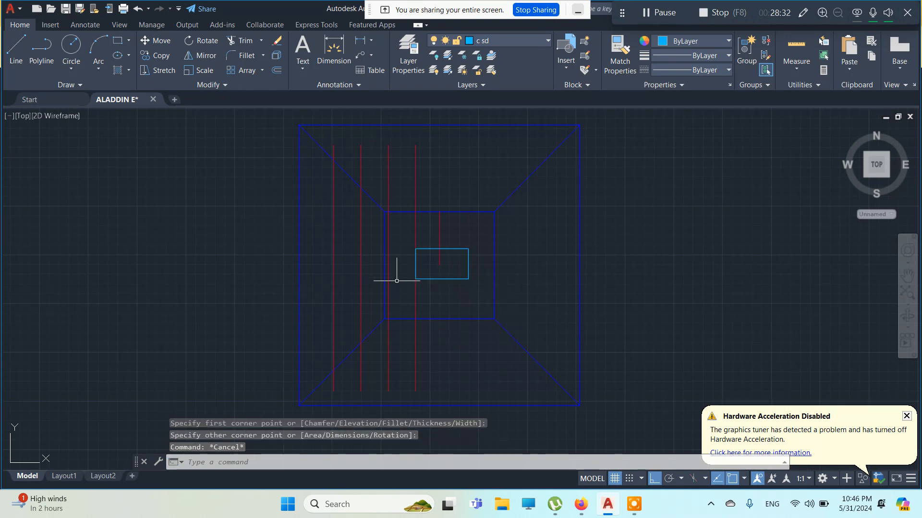
- Look over the set of structural drawings and examine the bent-up reinforcement bars in the slab plan
{"action": "scroll", "coordinate": [440, 297], "scroll_direction": "down", "scroll_amount": 5}
{"action": "middle_click_drag", "start_coordinate": [423, 242], "coordinate": [390, 264]}
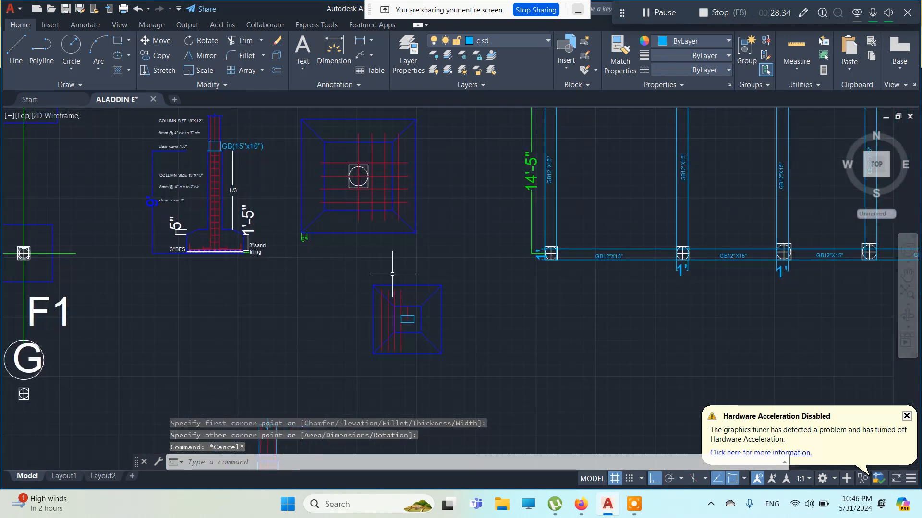
{"action": "scroll", "coordinate": [343, 237], "scroll_direction": "down", "scroll_amount": 4}
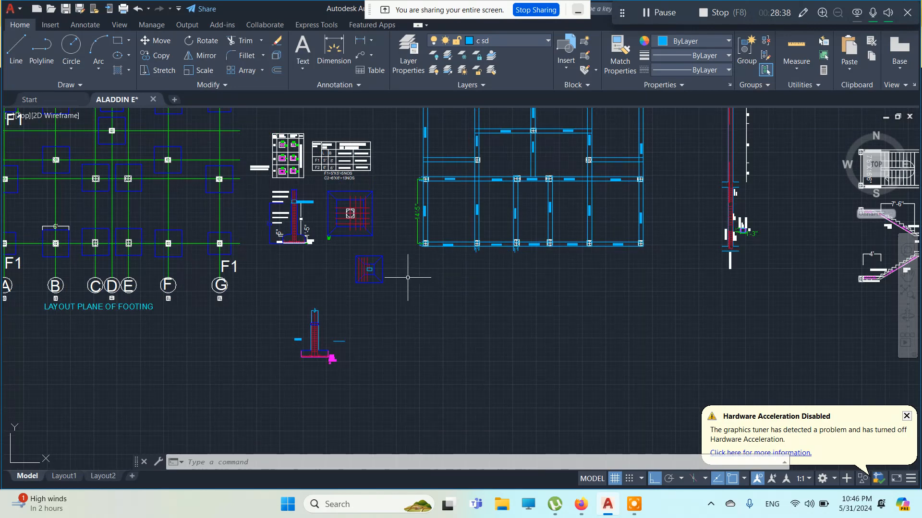
{"action": "scroll", "coordinate": [386, 277], "scroll_direction": "down", "scroll_amount": 4}
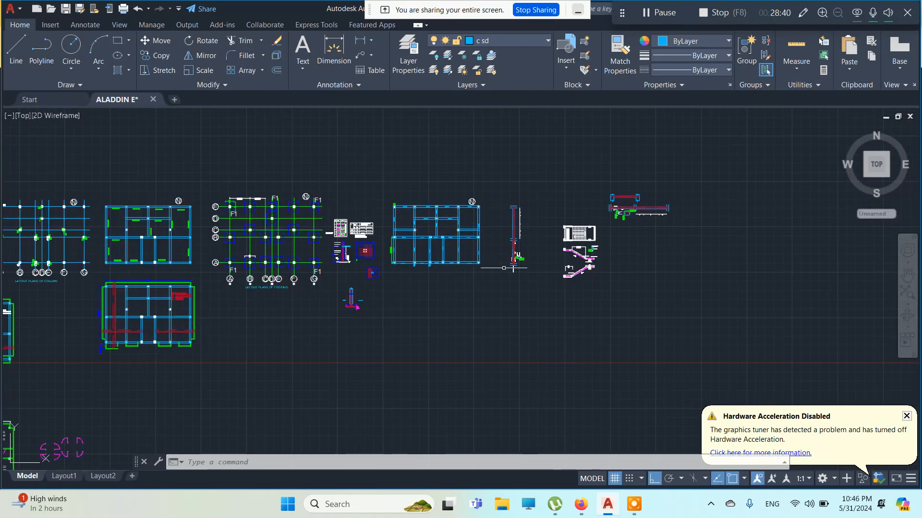
{"action": "scroll", "coordinate": [595, 264], "scroll_direction": "up", "scroll_amount": 4}
{"action": "key", "text": "Escape"}
{"action": "key", "text": "Escape"}
{"action": "key", "text": "Escape"}
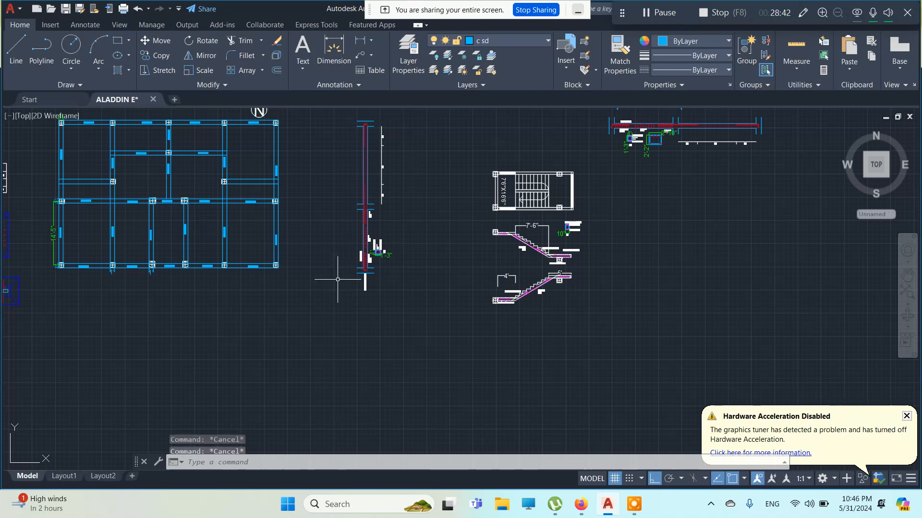
{"action": "middle_click_drag", "start_coordinate": [92, 249], "coordinate": [509, 242]}
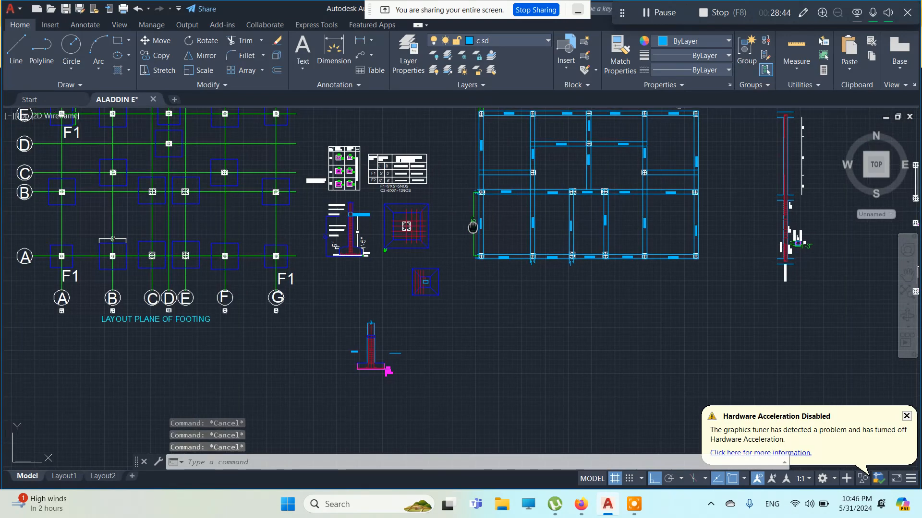
{"action": "mouse_move", "coordinate": [277, 244]}
{"action": "middle_mouse_down"}
{"action": "mouse_move", "coordinate": [573, 248]}
{"action": "mouse_move", "coordinate": [722, 163]}
{"action": "mouse_move", "coordinate": [803, 135]}
{"action": "middle_mouse_up"}
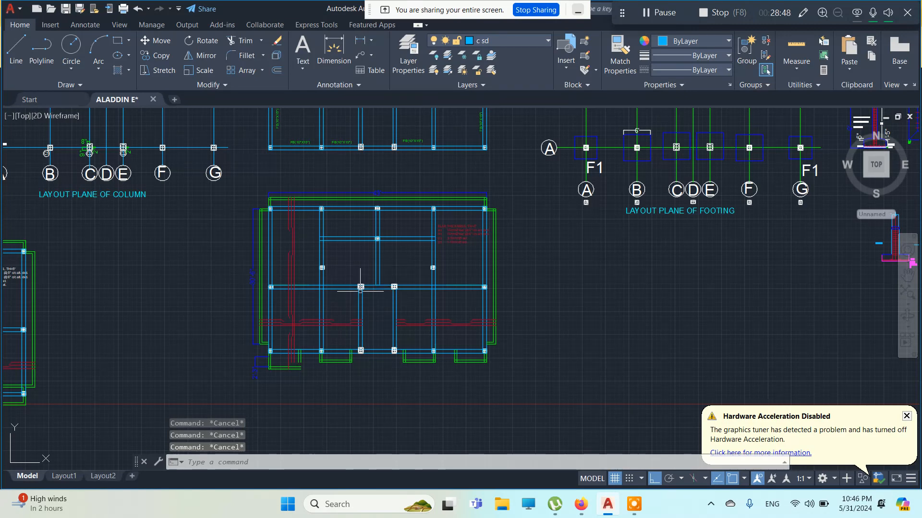
{"action": "scroll", "coordinate": [343, 328], "scroll_direction": "up", "scroll_amount": 2}
{"action": "mouse_move", "coordinate": [419, 326]}
{"action": "middle_mouse_down"}
{"action": "mouse_move", "coordinate": [409, 278]}
{"action": "mouse_move", "coordinate": [408, 323]}
{"action": "middle_mouse_up"}
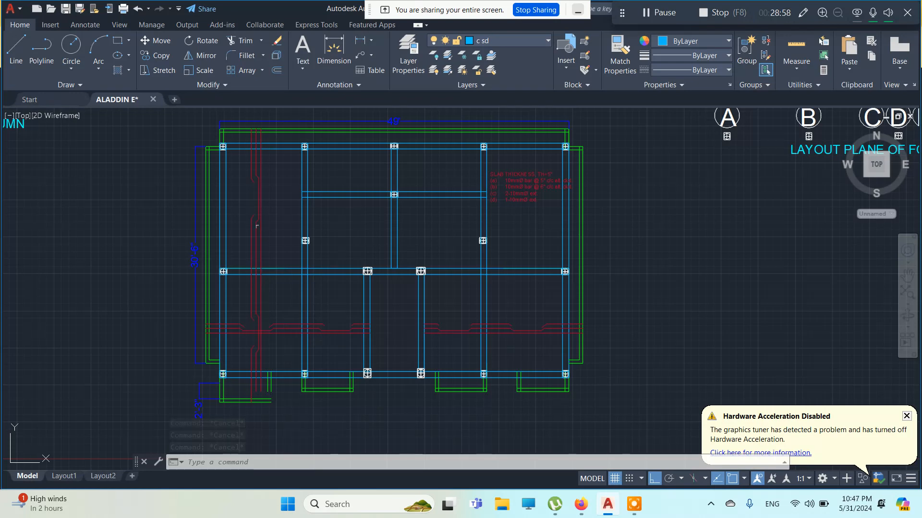
{"action": "scroll", "coordinate": [249, 189], "scroll_direction": "up", "scroll_amount": 3}
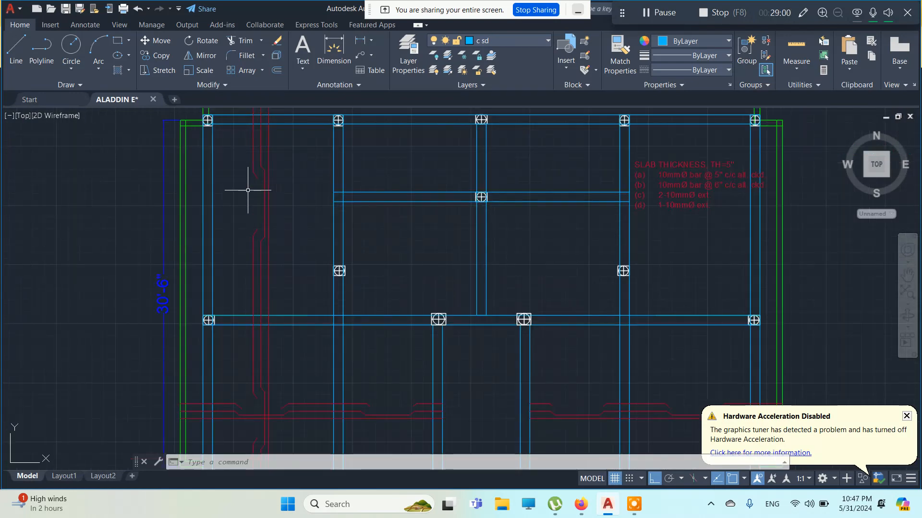
{"action": "scroll", "coordinate": [280, 250], "scroll_direction": "up", "scroll_amount": 3}
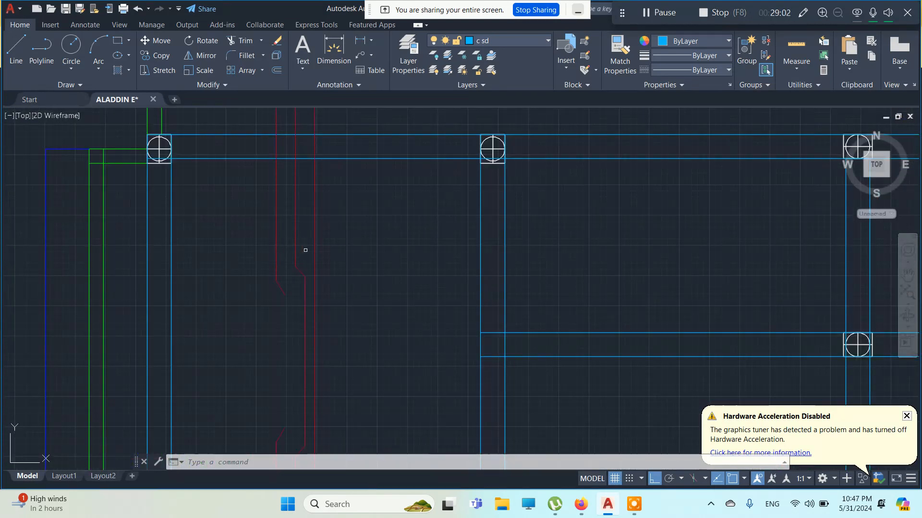
{"action": "mouse_move", "coordinate": [581, 504]}
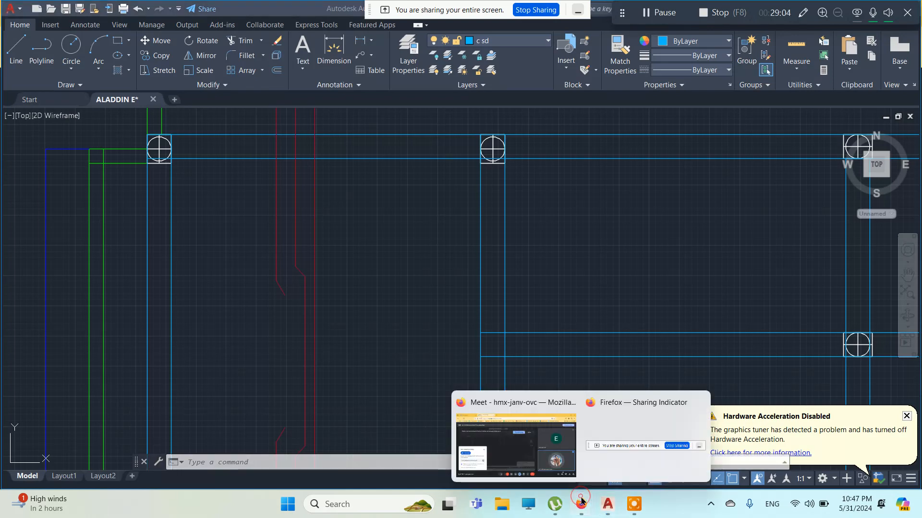
{"action": "left_click", "coordinate": [549, 449]}
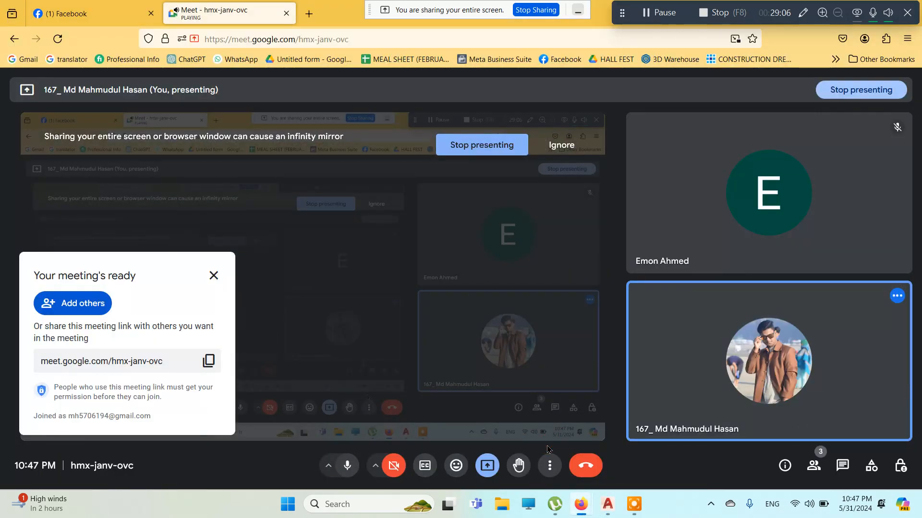
{"action": "mouse_move", "coordinate": [602, 514]}
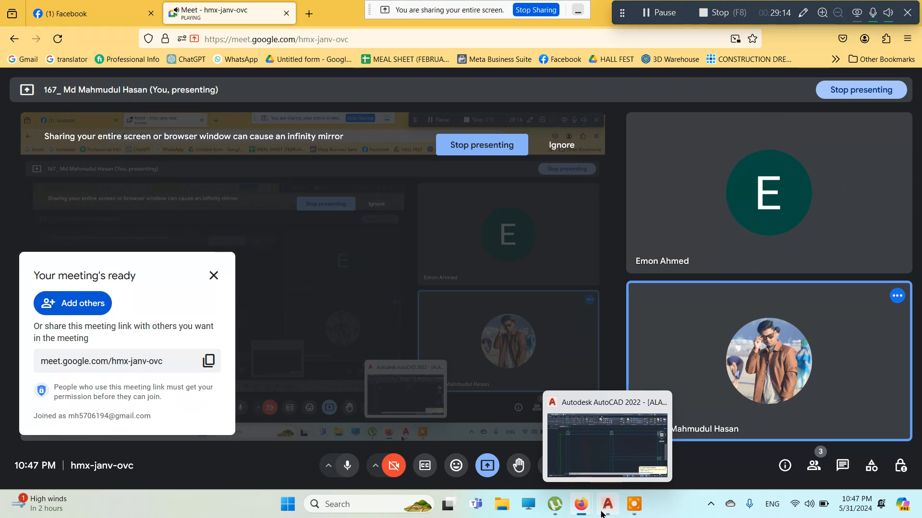
{"action": "left_click", "coordinate": [612, 460]}
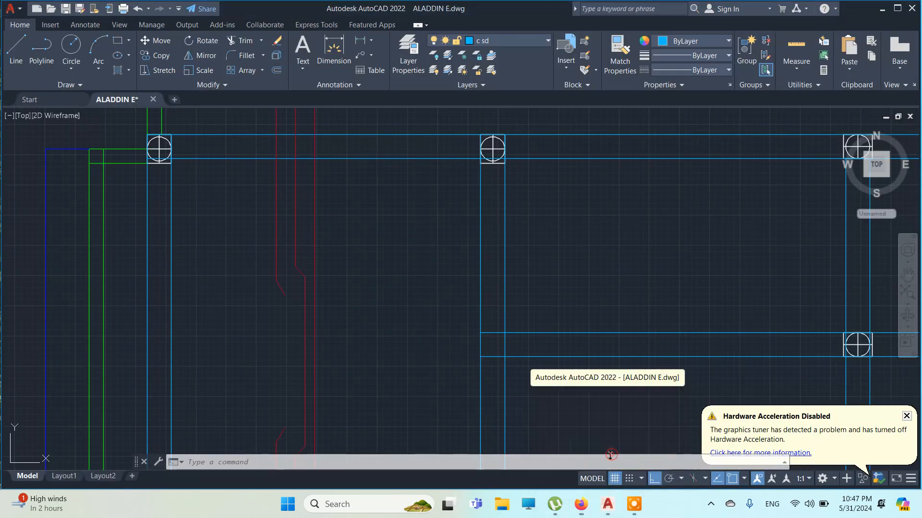
- Examine the slab plan below the column layout, including its white slab thickness and bar spacing notes
{"action": "scroll", "coordinate": [374, 317], "scroll_direction": "down", "scroll_amount": 4}
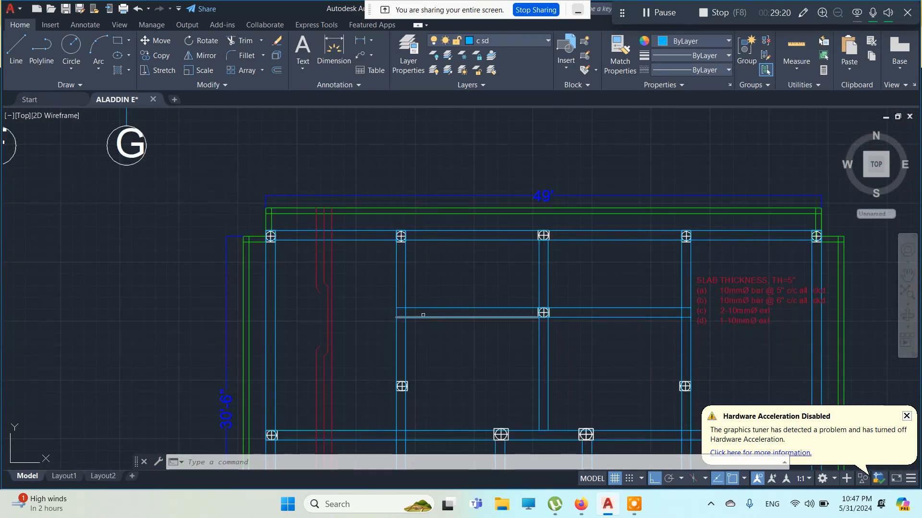
{"action": "scroll", "coordinate": [355, 307], "scroll_direction": "down", "scroll_amount": 5}
{"action": "scroll", "coordinate": [332, 328], "scroll_direction": "up", "scroll_amount": 2}
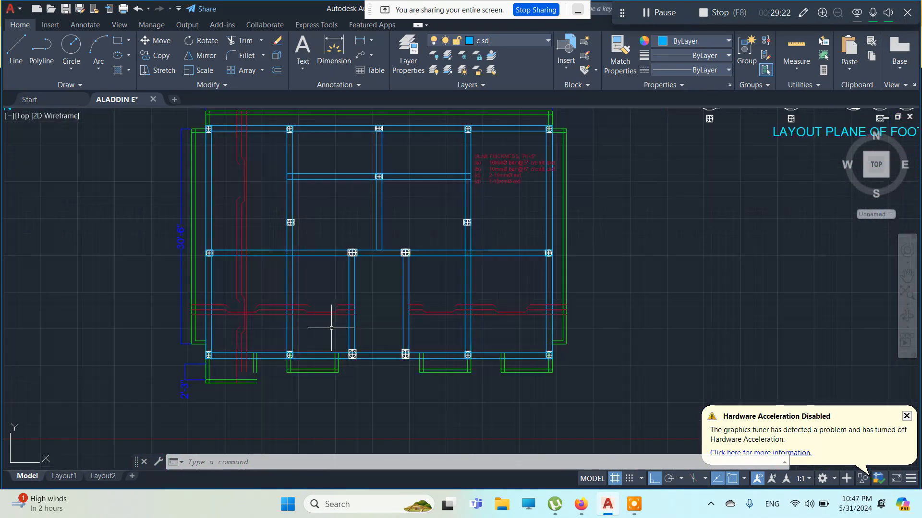
{"action": "scroll", "coordinate": [332, 328], "scroll_direction": "down", "scroll_amount": 2}
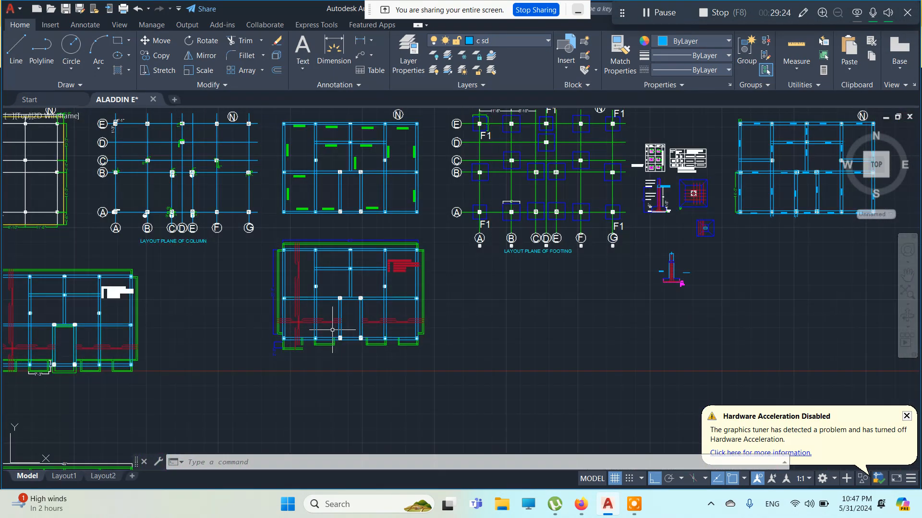
{"action": "middle_click_drag", "start_coordinate": [201, 323], "coordinate": [510, 320]}
{"action": "scroll", "coordinate": [348, 325], "scroll_direction": "up", "scroll_amount": 4}
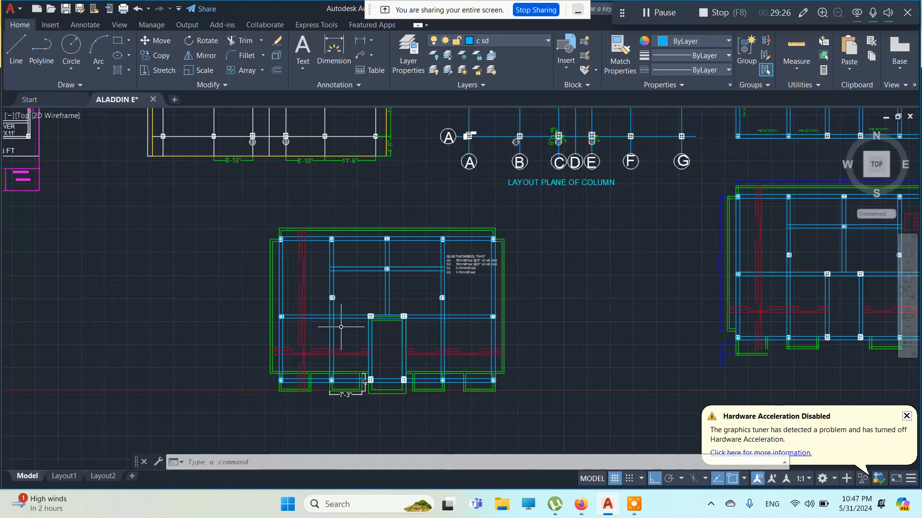
{"action": "middle_click_drag", "start_coordinate": [351, 329], "coordinate": [374, 291]}
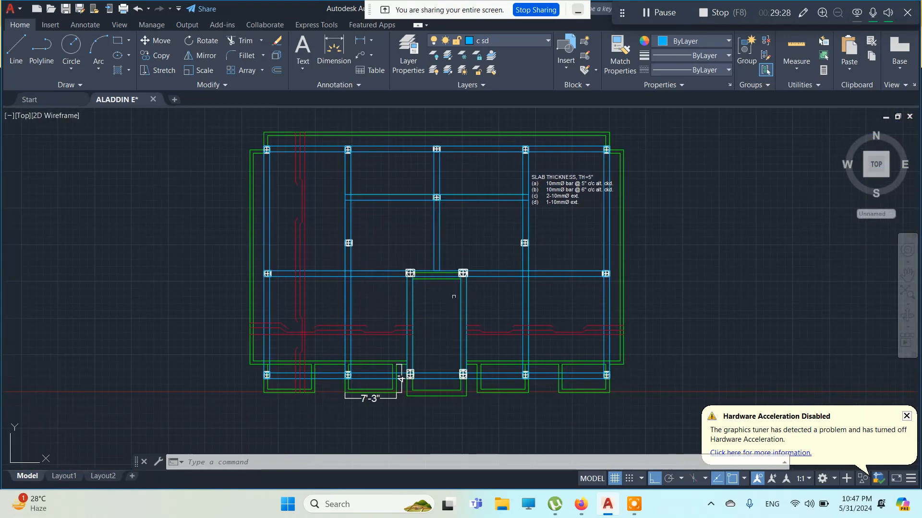
{"action": "scroll", "coordinate": [479, 297], "scroll_direction": "up", "scroll_amount": 1}
{"action": "scroll", "coordinate": [478, 300], "scroll_direction": "down", "scroll_amount": 1}
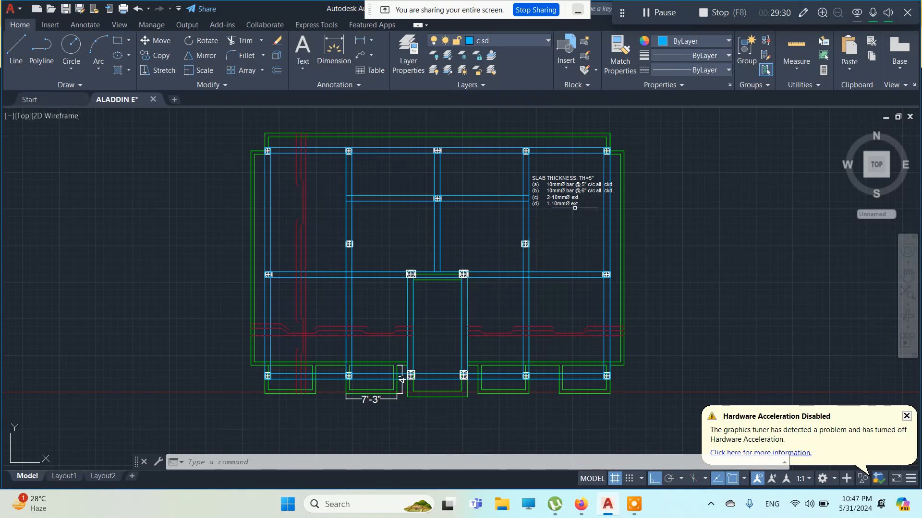
{"action": "scroll", "coordinate": [575, 199], "scroll_direction": "up", "scroll_amount": 4}
{"action": "scroll", "coordinate": [573, 158], "scroll_direction": "up", "scroll_amount": 2}
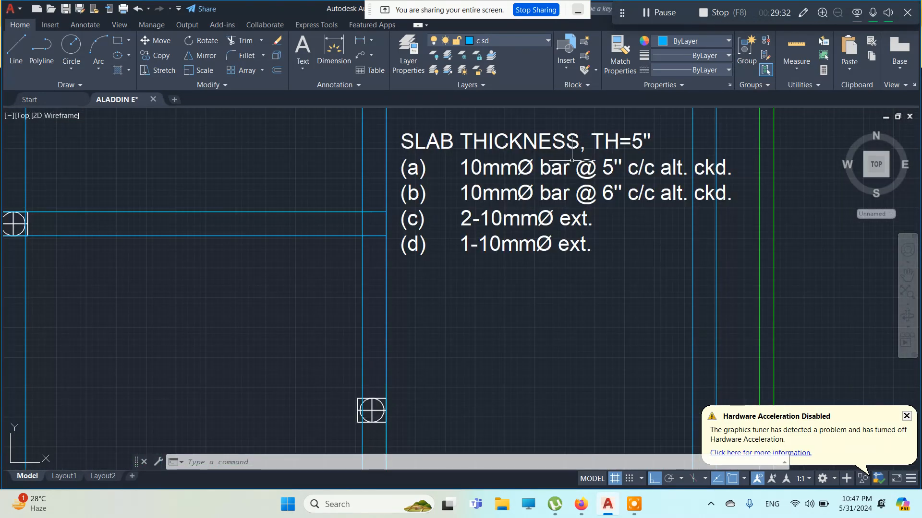
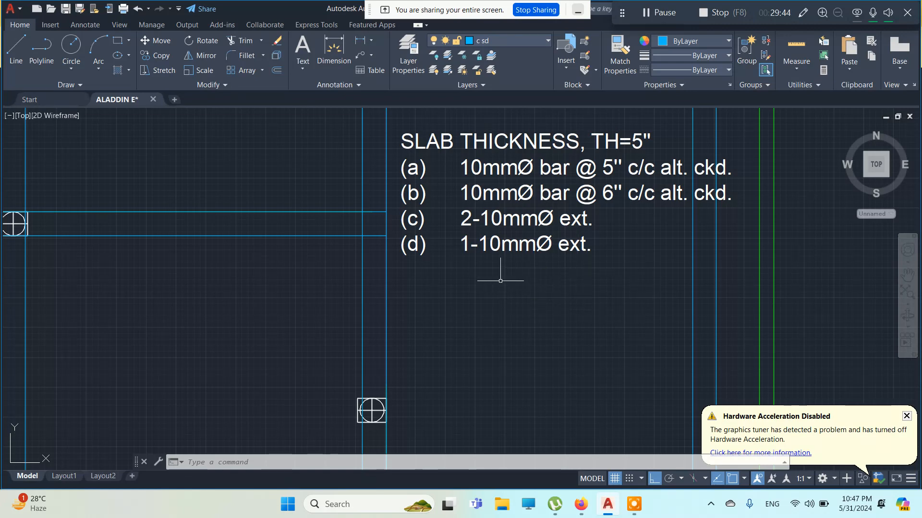
- Examine the red vertical reinforcement bars in the slab plan's western bay, checking the interrupted top bar and the straight bar individually
{"action": "scroll", "coordinate": [599, 241], "scroll_direction": "down", "scroll_amount": 4}
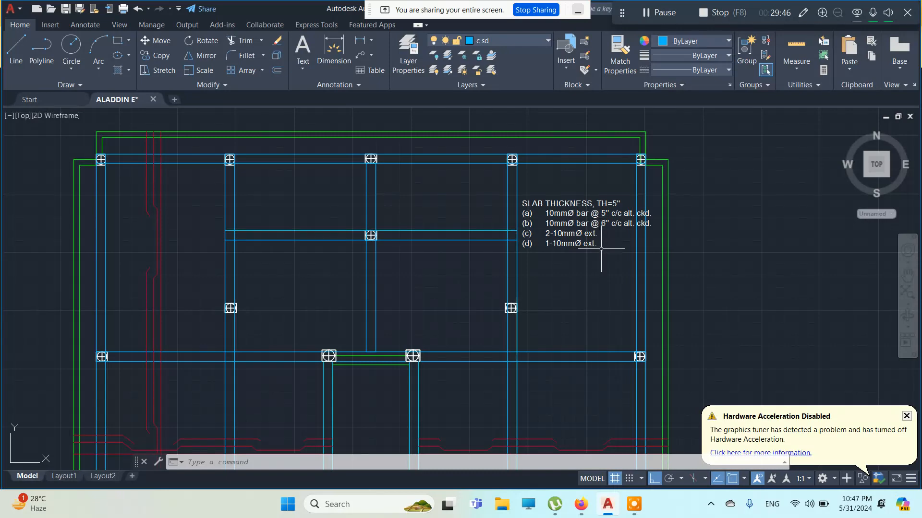
{"action": "scroll", "coordinate": [601, 248], "scroll_direction": "down", "scroll_amount": 2}
{"action": "scroll", "coordinate": [308, 223], "scroll_direction": "up", "scroll_amount": 6}
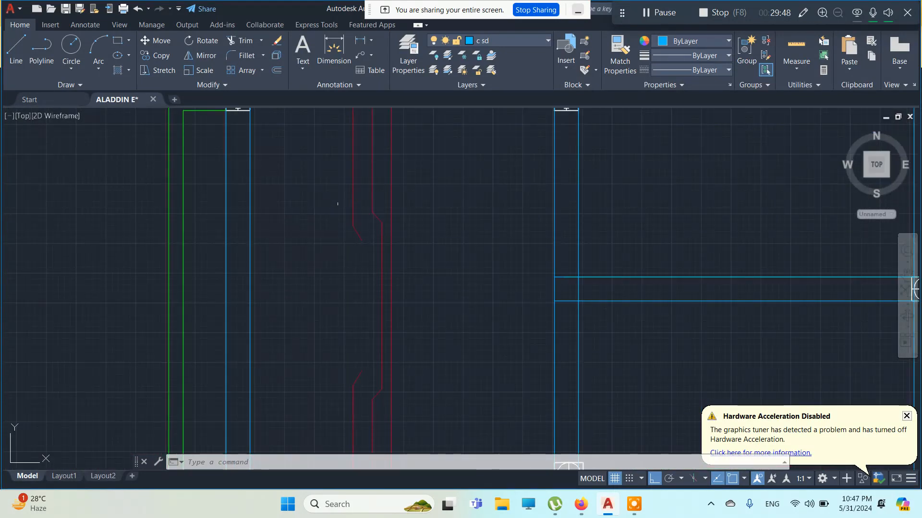
{"action": "scroll", "coordinate": [338, 203], "scroll_direction": "down", "scroll_amount": 5}
{"action": "scroll", "coordinate": [344, 202], "scroll_direction": "up", "scroll_amount": 2}
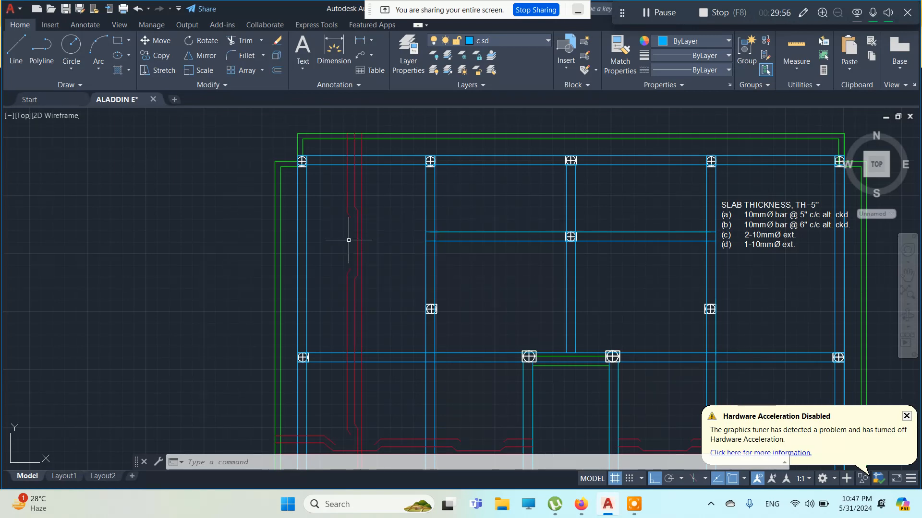
{"action": "left_click", "coordinate": [347, 193]}
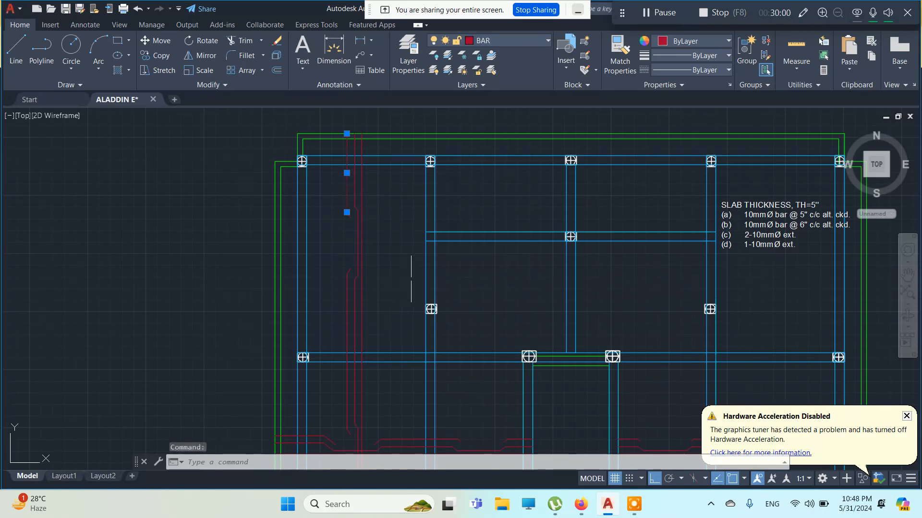
{"action": "key", "text": "Escape"}
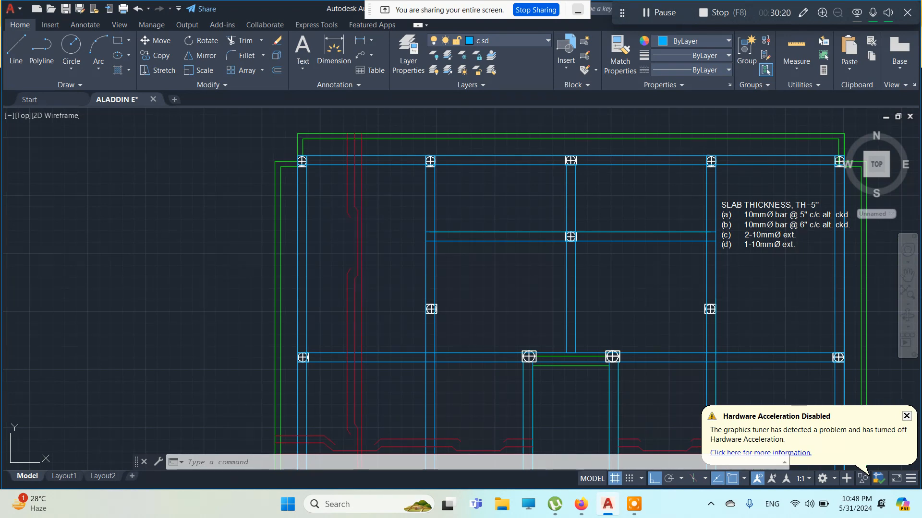
{"action": "left_click", "coordinate": [361, 182]}
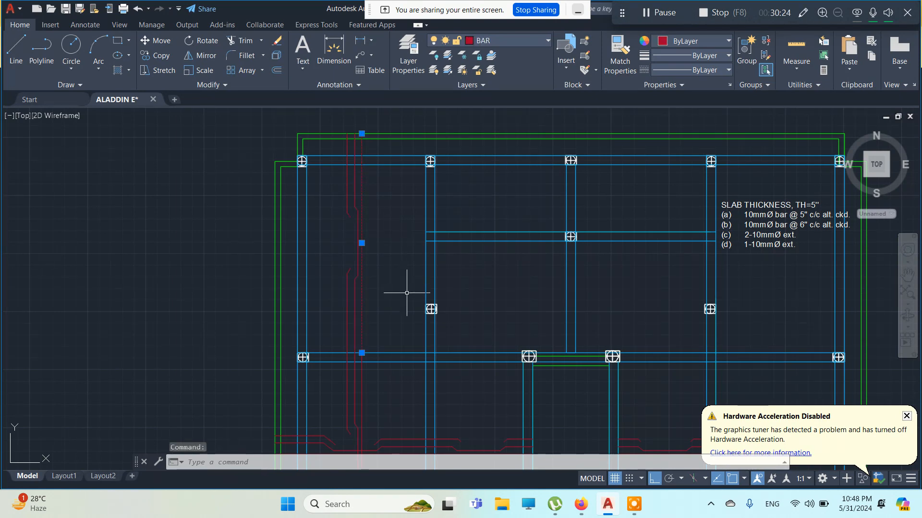
{"action": "key", "text": "Escape"}
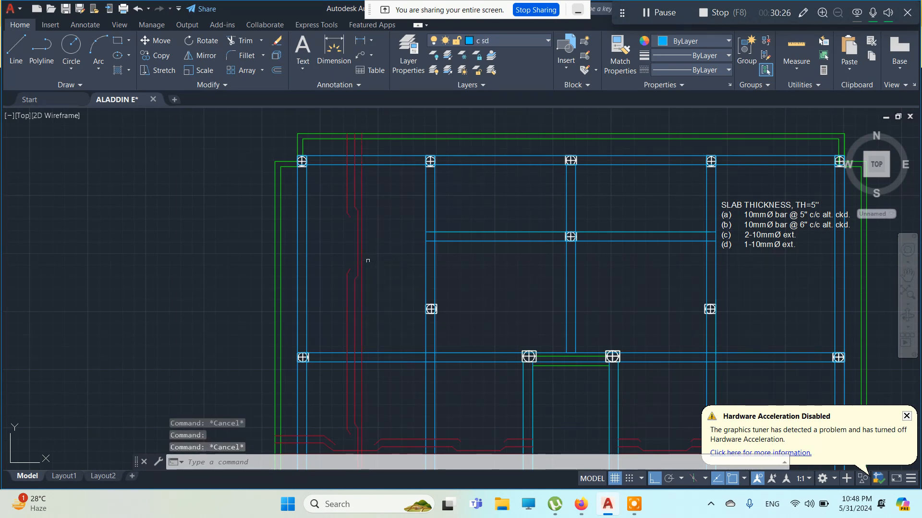
{"action": "middle_click_drag", "start_coordinate": [356, 313], "coordinate": [315, 253]}
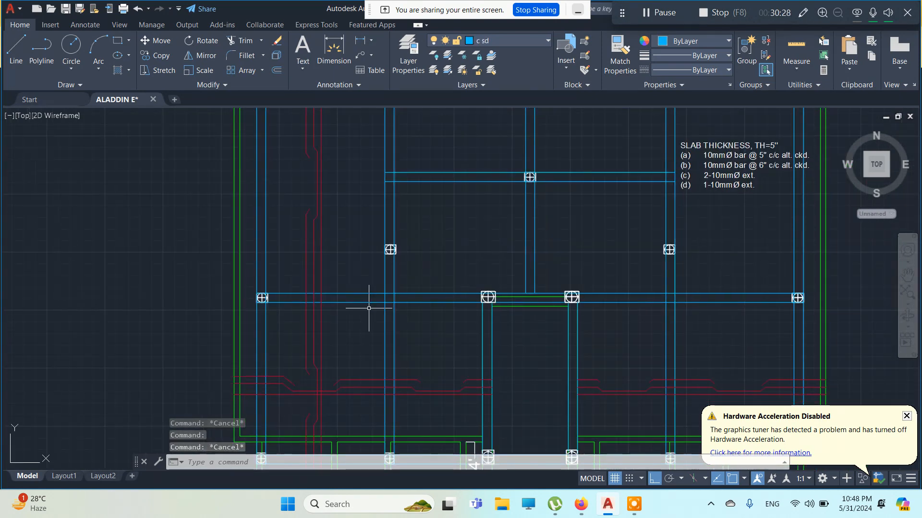
{"action": "mouse_move", "coordinate": [368, 308]}
{"action": "middle_mouse_down"}
{"action": "mouse_move", "coordinate": [379, 362]}
{"action": "mouse_move", "coordinate": [366, 354]}
{"action": "middle_mouse_up"}
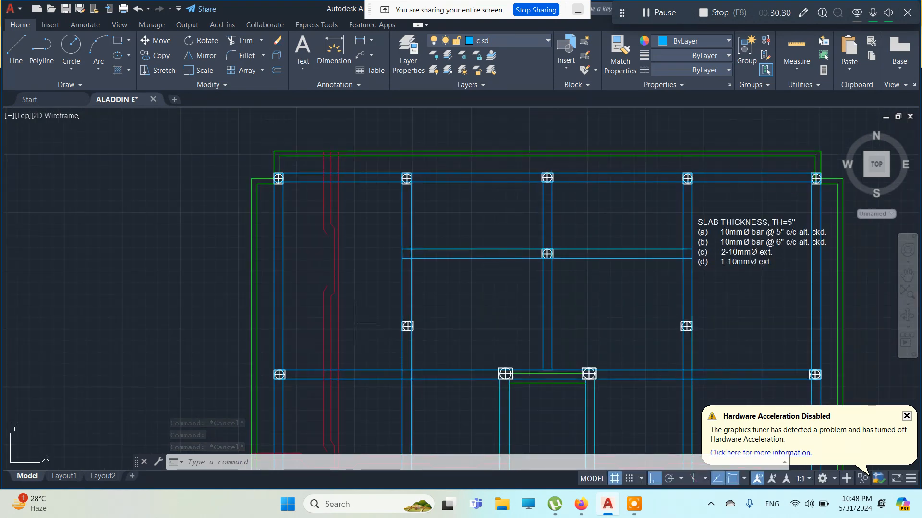
{"action": "middle_click_drag", "start_coordinate": [345, 312], "coordinate": [319, 281]}
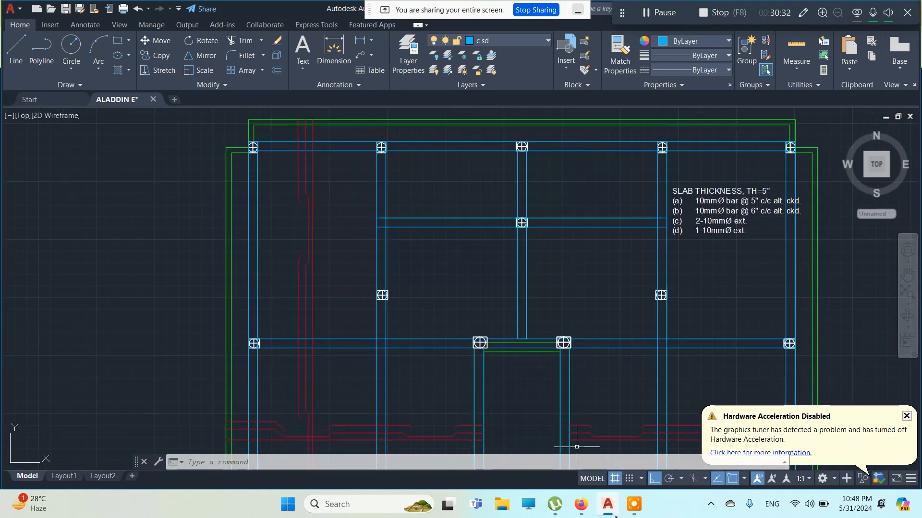
- Switch to Firefox and search the web for "slab reinforcement" in a new tab
{"action": "mouse_move", "coordinate": [593, 501]}
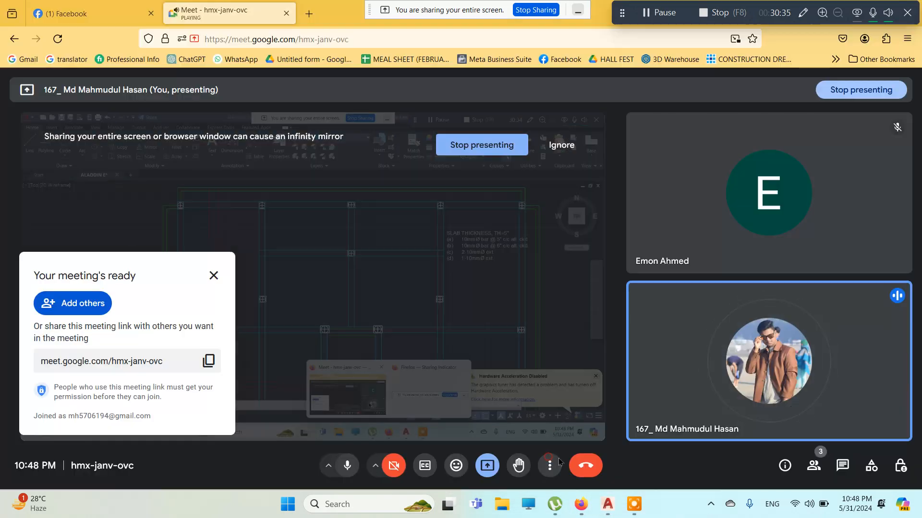
{"action": "left_click", "coordinate": [528, 444]}
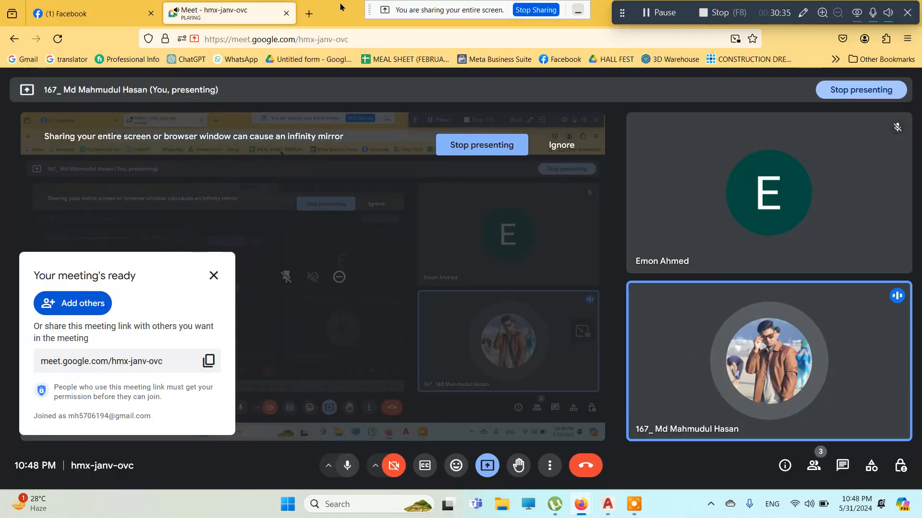
{"action": "left_click", "coordinate": [308, 13]}
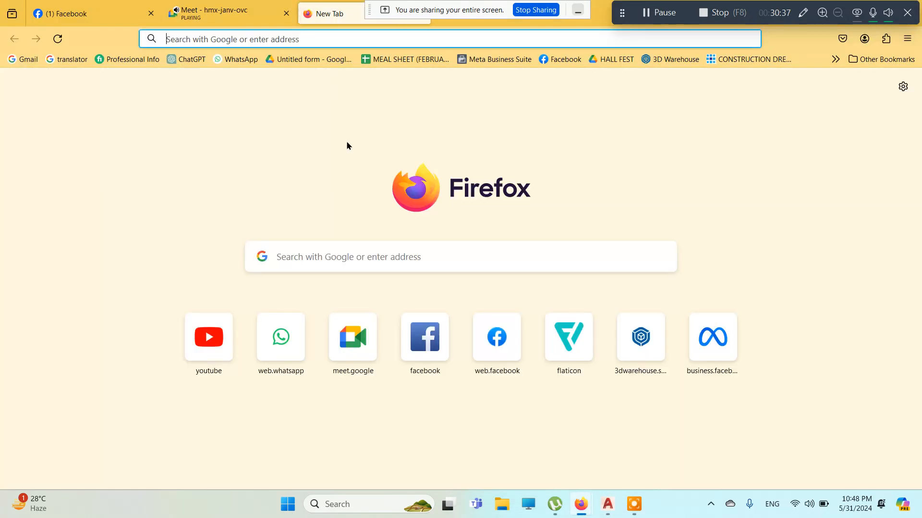
{"action": "left_click", "coordinate": [310, 252]}
{"action": "type", "text": "slab"}
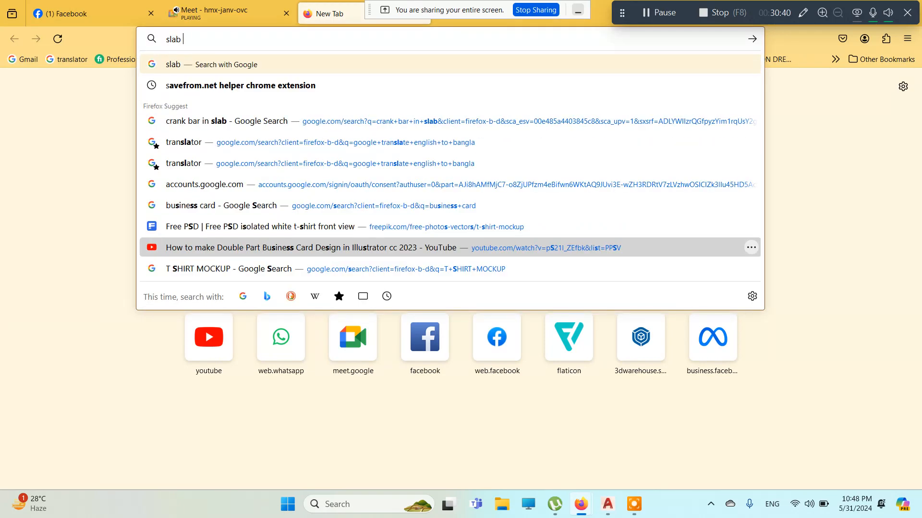
{"action": "type", "text": " rei"}
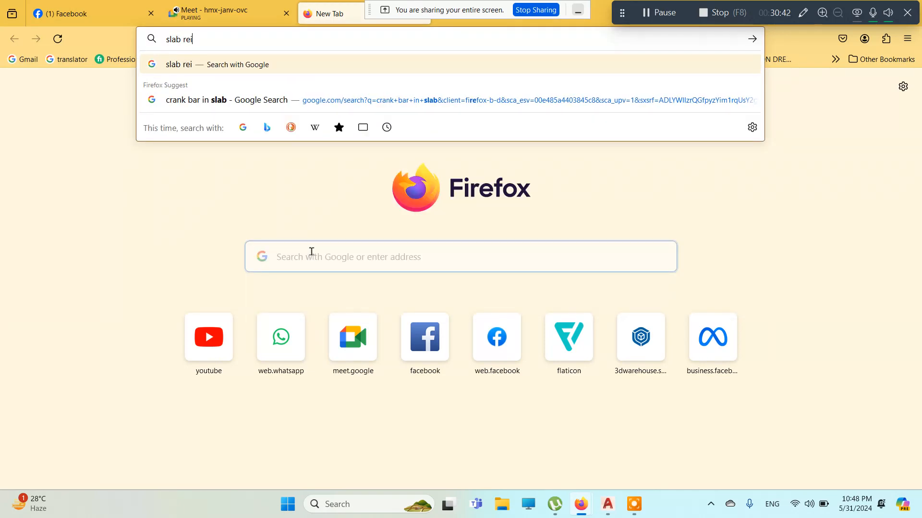
{"action": "type", "text": "nforc"}
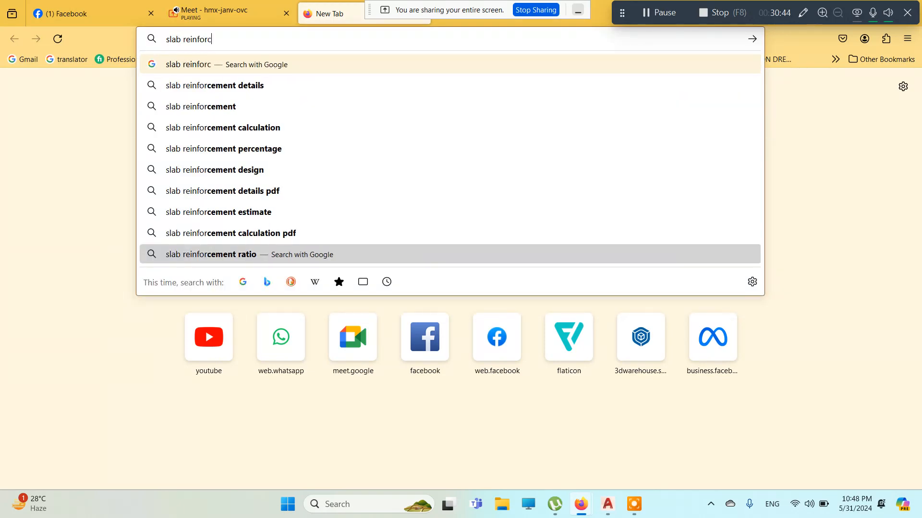
{"action": "type", "text": "ement"}
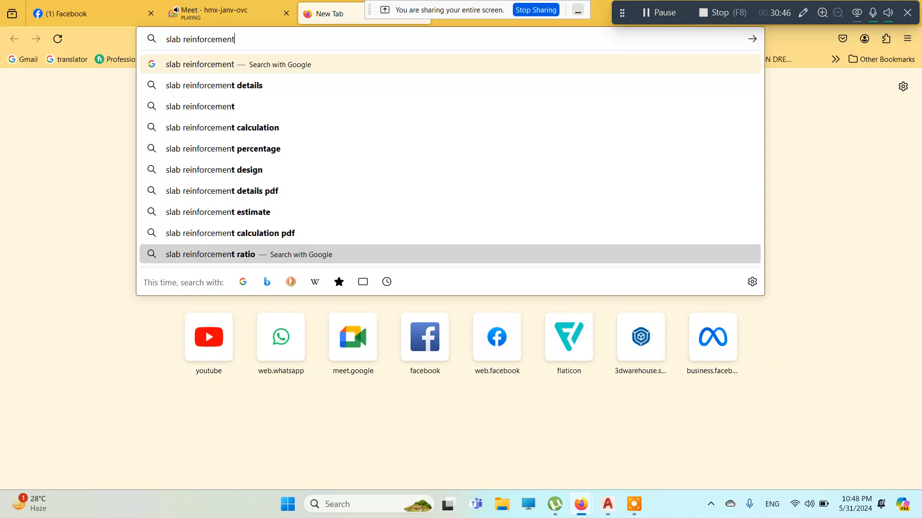
{"action": "left_click", "coordinate": [751, 39]}
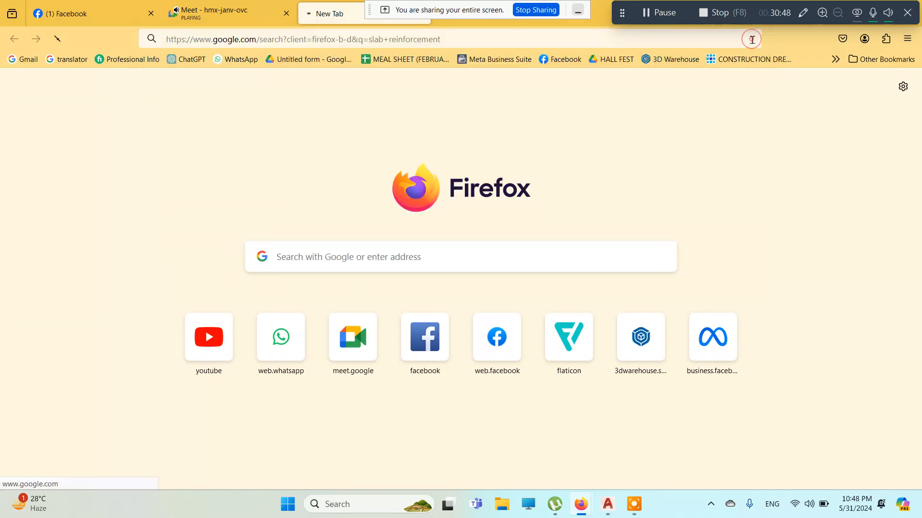
- Browse the image results, previewing the ResearchGate embedded reinforcement model and the "Two Way Slab Reinforcement" picture
{"action": "scroll", "coordinate": [590, 350], "scroll_direction": "down", "scroll_amount": 2}
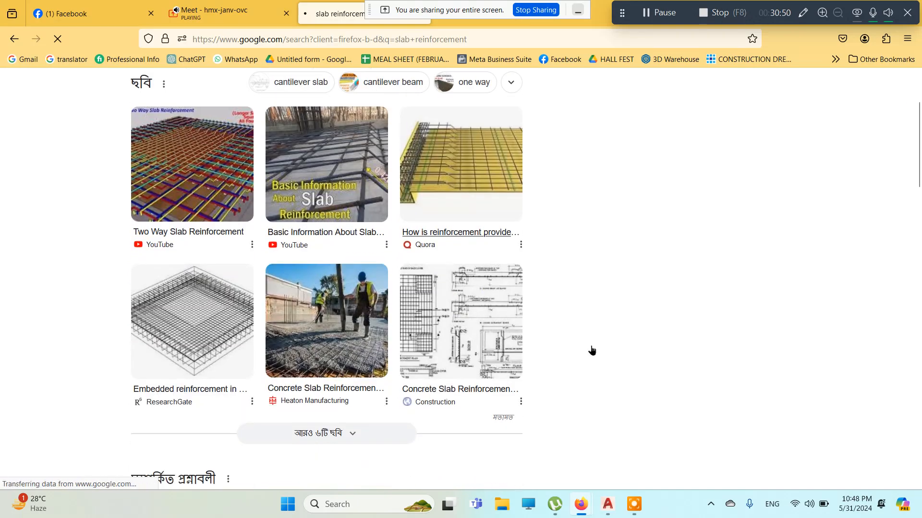
{"action": "left_click", "coordinate": [231, 324]}
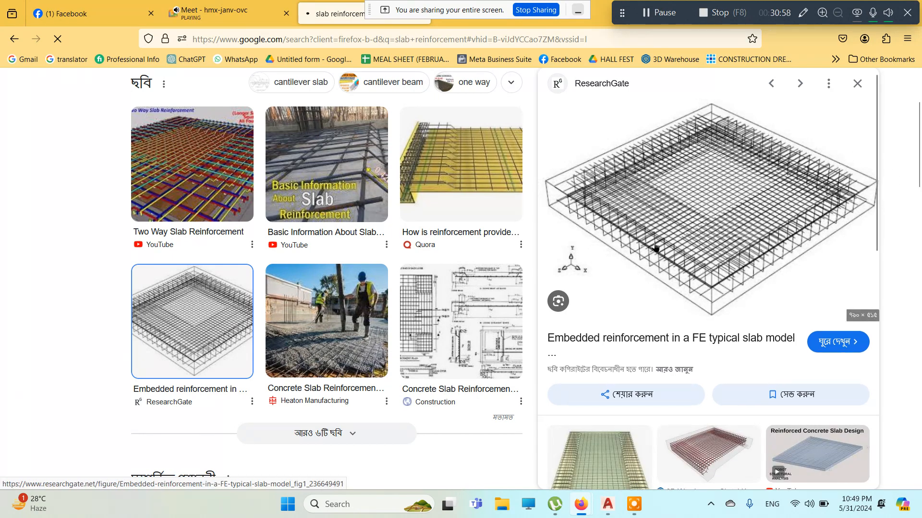
{"action": "scroll", "coordinate": [758, 229], "scroll_direction": "down", "scroll_amount": 4}
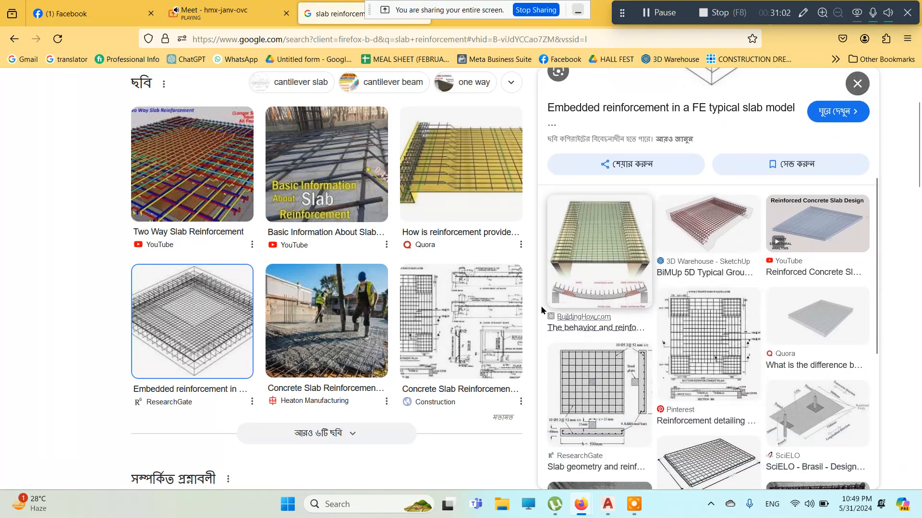
{"action": "scroll", "coordinate": [417, 293], "scroll_direction": "up", "scroll_amount": 2}
{"action": "scroll", "coordinate": [417, 292], "scroll_direction": "down", "scroll_amount": 5}
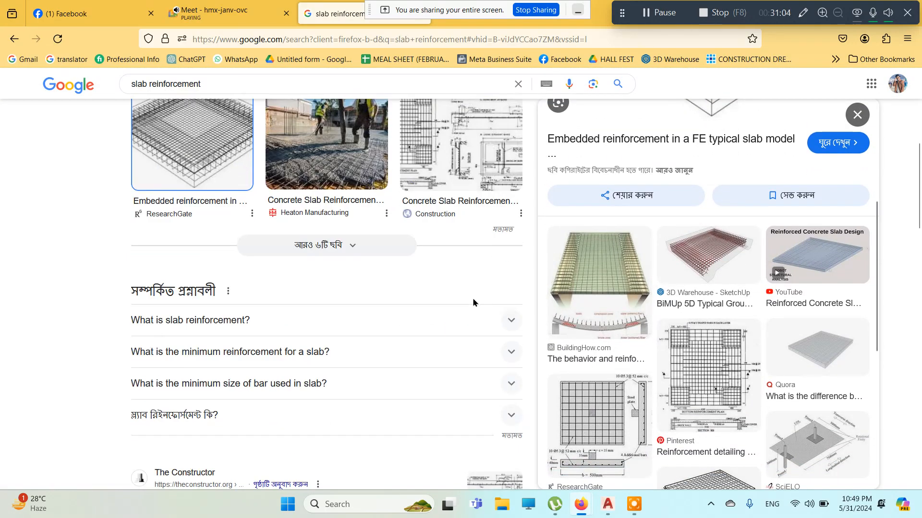
{"action": "scroll", "coordinate": [444, 306], "scroll_direction": "up", "scroll_amount": 4}
{"action": "left_click", "coordinate": [241, 226]}
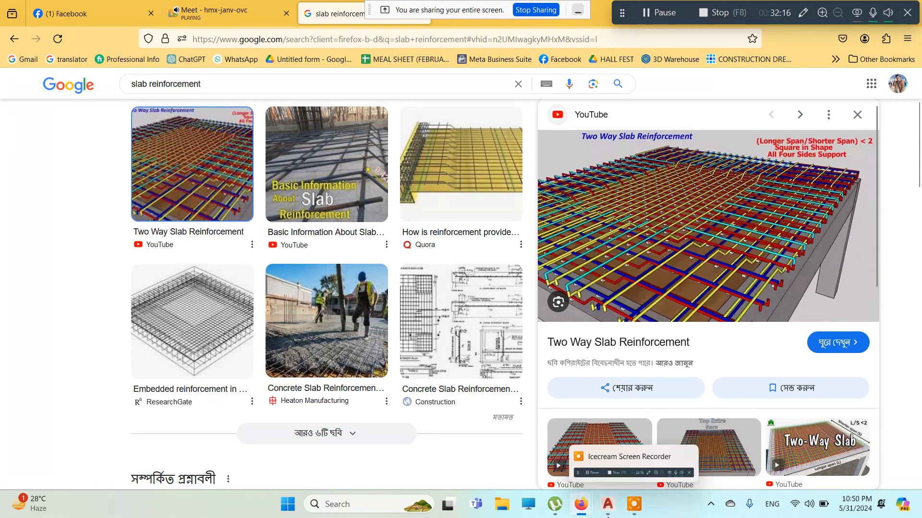
- Switch to AutoCAD and examine the slab plan's red reinforcement bars and thickness notes, comparing it with the neighbouring structural plans
{"action": "left_click", "coordinate": [557, 405]}
{"action": "scroll", "coordinate": [500, 319], "scroll_direction": "down", "scroll_amount": 3}
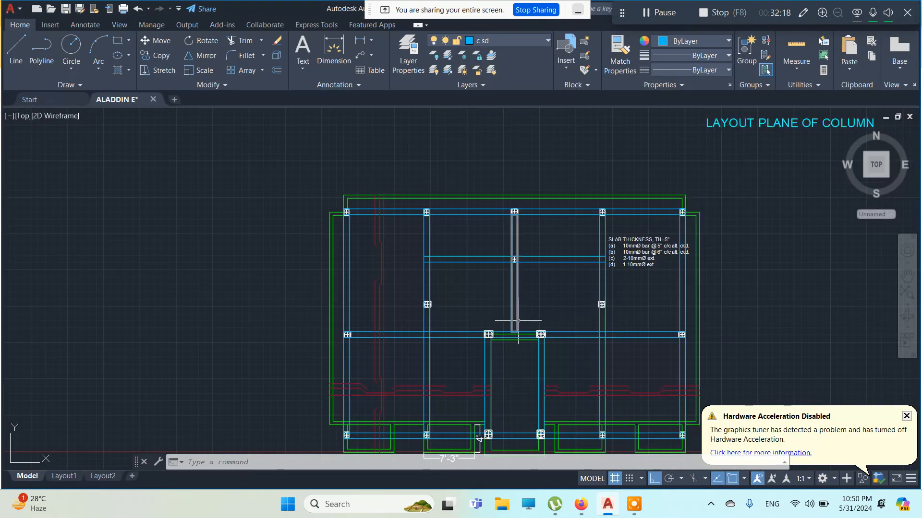
{"action": "scroll", "coordinate": [432, 339], "scroll_direction": "up", "scroll_amount": 2}
{"action": "scroll", "coordinate": [442, 243], "scroll_direction": "down", "scroll_amount": 4}
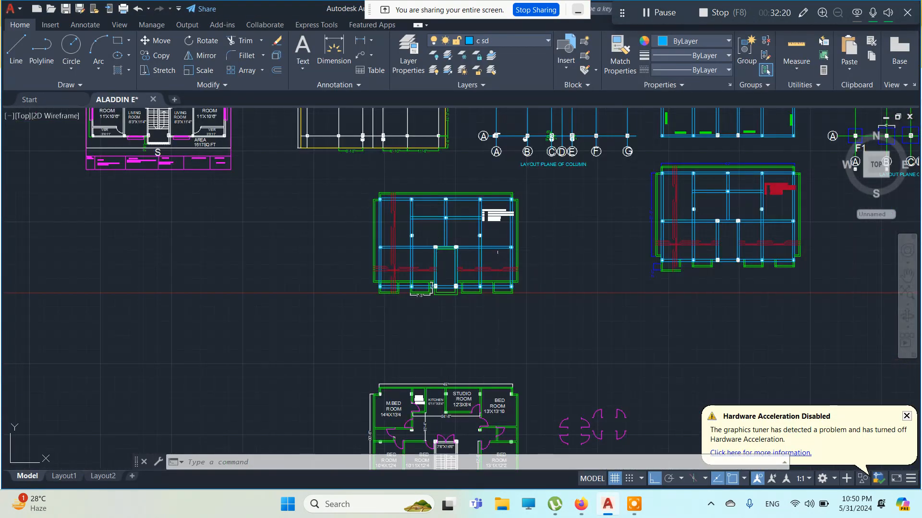
{"action": "scroll", "coordinate": [426, 233], "scroll_direction": "up", "scroll_amount": 4}
{"action": "scroll", "coordinate": [426, 233], "scroll_direction": "down", "scroll_amount": 2}
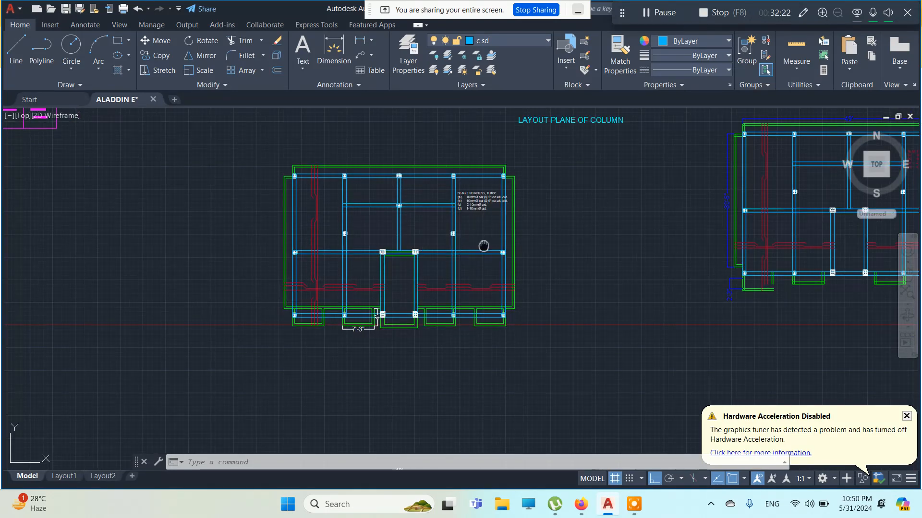
{"action": "middle_click_drag", "start_coordinate": [484, 247], "coordinate": [482, 273]}
{"action": "scroll", "coordinate": [418, 286], "scroll_direction": "up", "scroll_amount": 2}
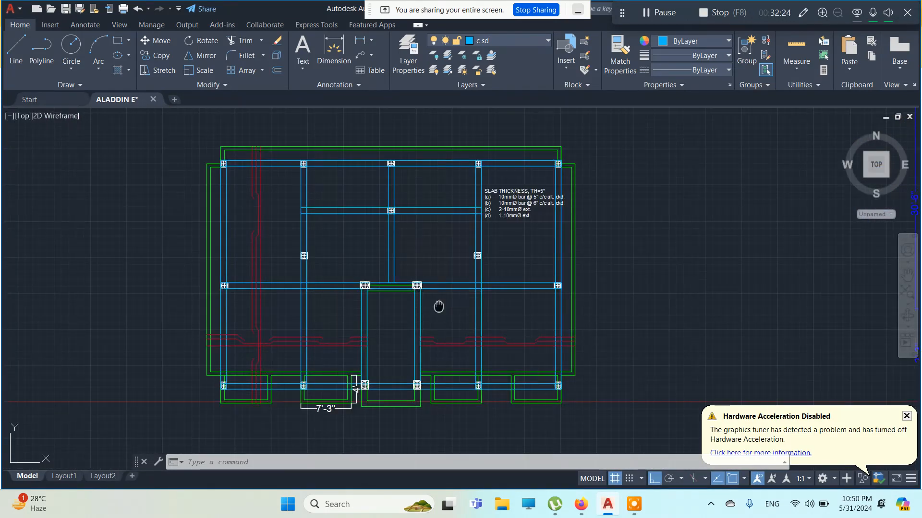
{"action": "middle_click_drag", "start_coordinate": [437, 306], "coordinate": [428, 296]}
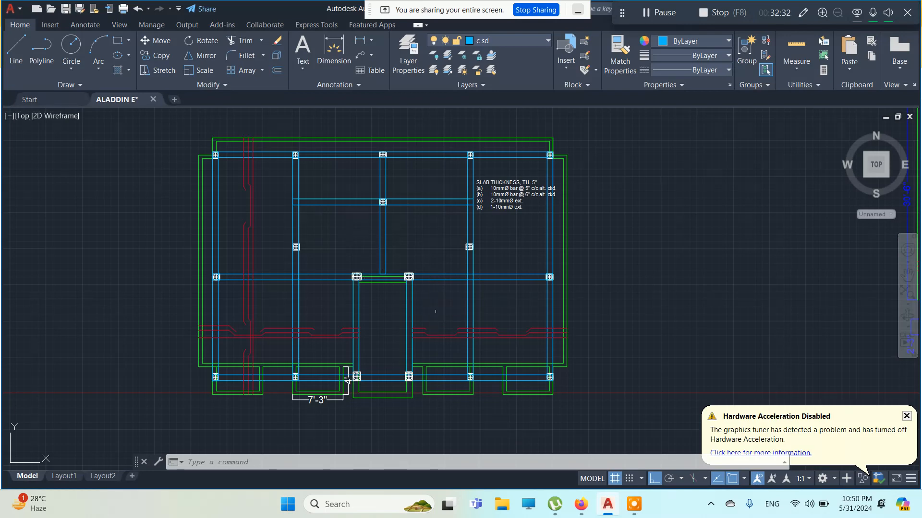
{"action": "scroll", "coordinate": [398, 218], "scroll_direction": "down", "scroll_amount": 2}
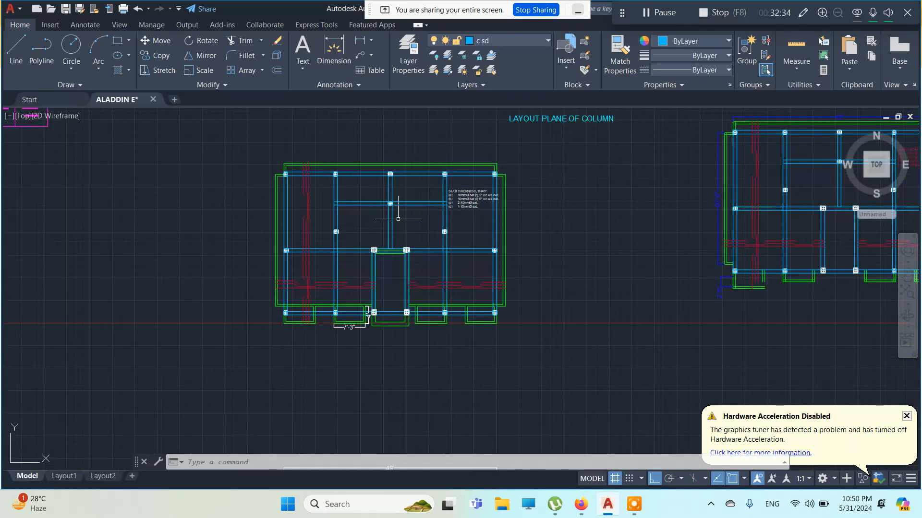
{"action": "scroll", "coordinate": [453, 265], "scroll_direction": "down", "scroll_amount": 2}
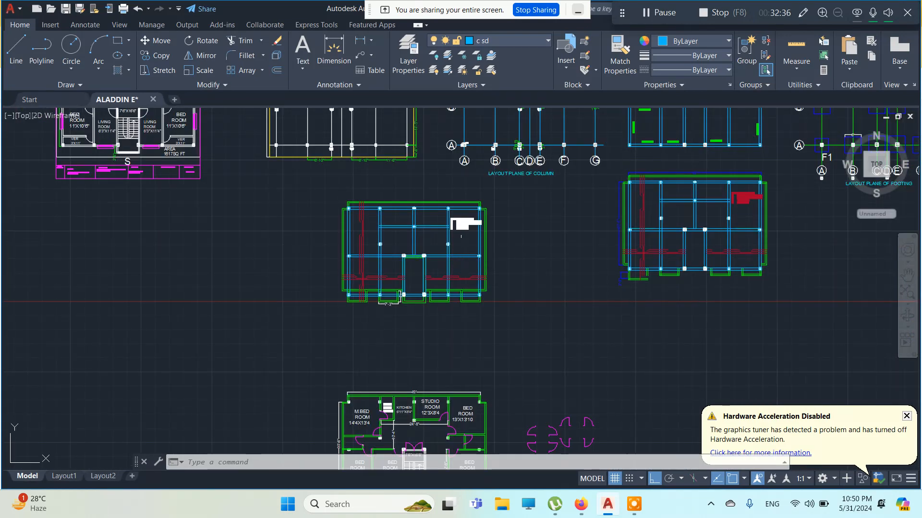
{"action": "scroll", "coordinate": [461, 233], "scroll_direction": "up", "scroll_amount": 1}
{"action": "scroll", "coordinate": [446, 340], "scroll_direction": "down", "scroll_amount": 4}
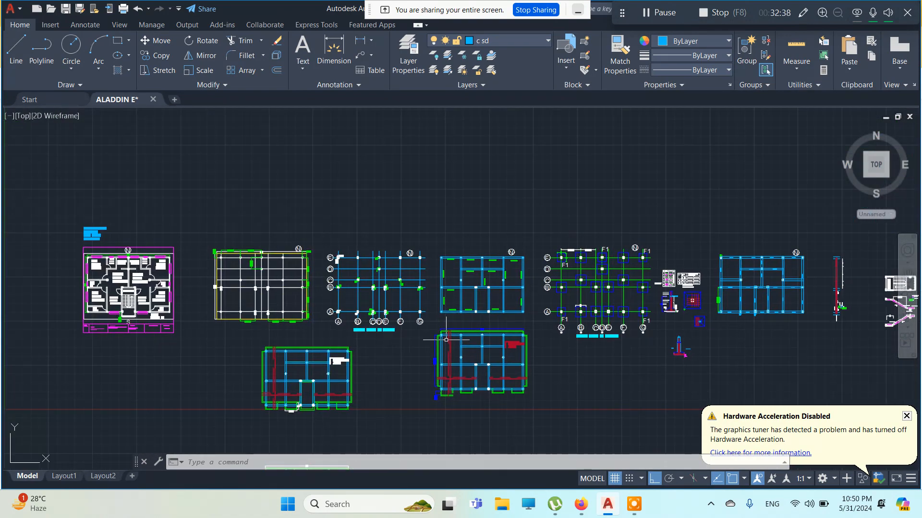
- Make BAR the current layer for adding reinforcement to the FB(10"X15") beam plan
{"action": "scroll", "coordinate": [484, 256], "scroll_direction": "up", "scroll_amount": 5}
{"action": "middle_click_drag", "start_coordinate": [487, 334], "coordinate": [458, 198]}
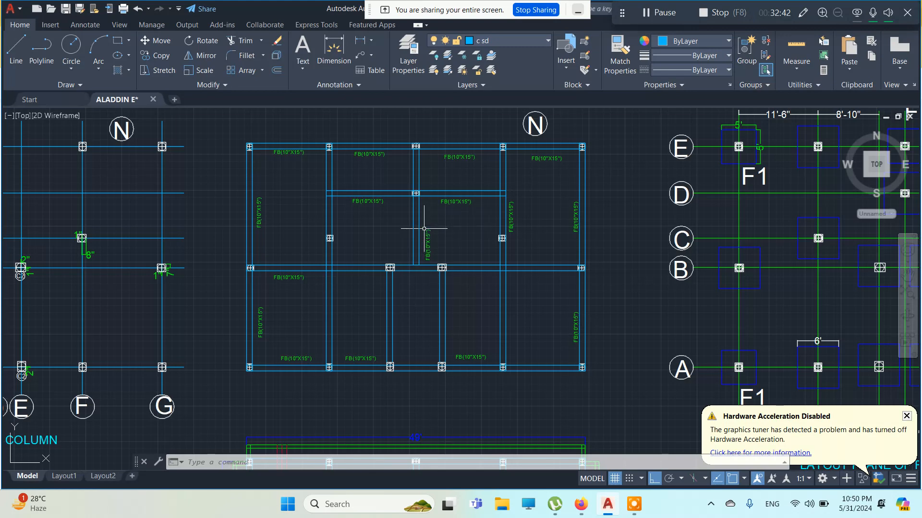
{"action": "scroll", "coordinate": [354, 195], "scroll_direction": "up", "scroll_amount": 2}
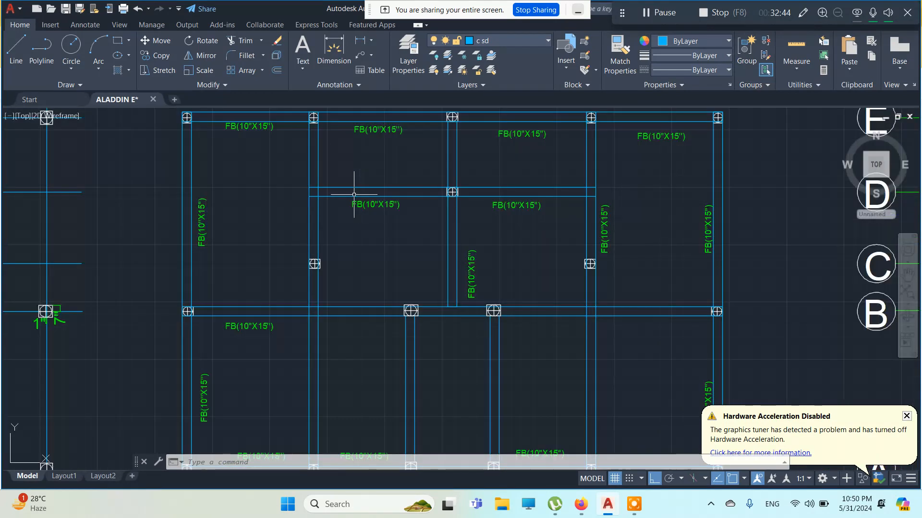
{"action": "left_click", "coordinate": [538, 45]}
{"action": "left_click", "coordinate": [480, 69]}
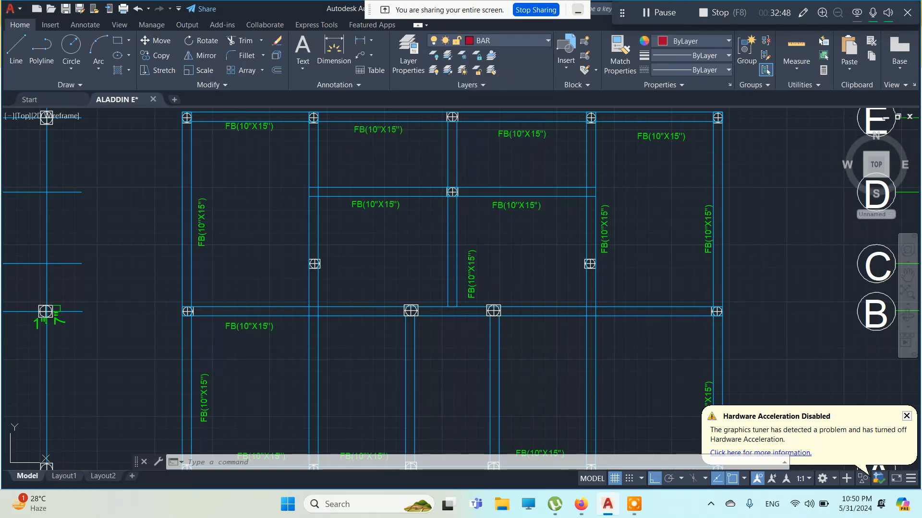
{"action": "left_click", "coordinate": [15, 48]}
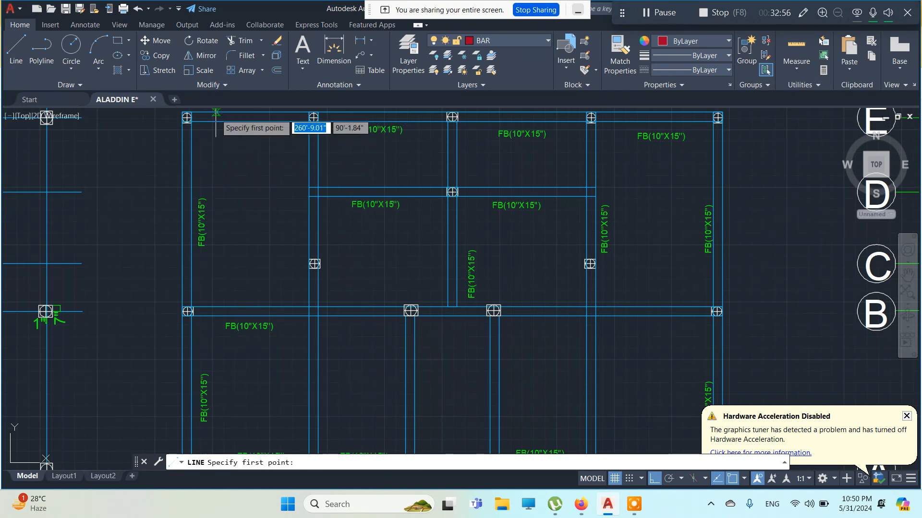
{"action": "left_click", "coordinate": [188, 114]}
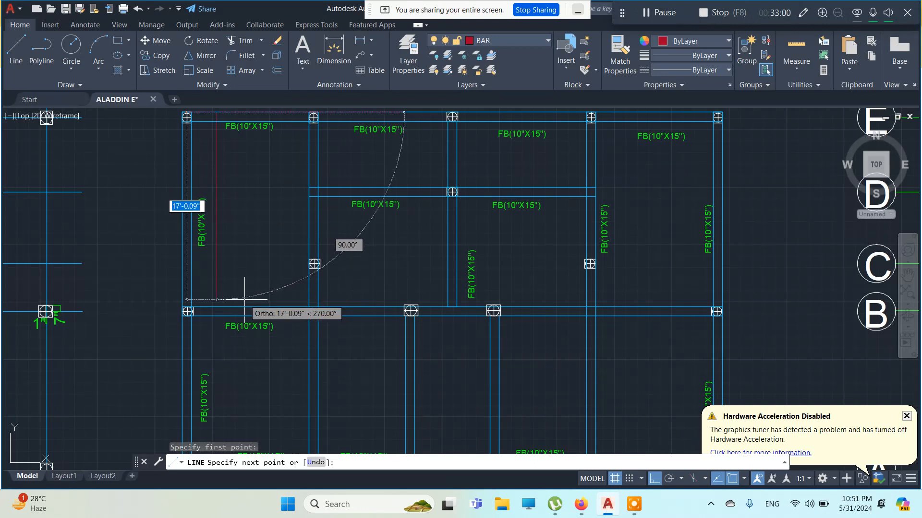
{"action": "key", "text": "Escape"}
{"action": "key", "text": "Escape"}
{"action": "key", "text": "Escape"}
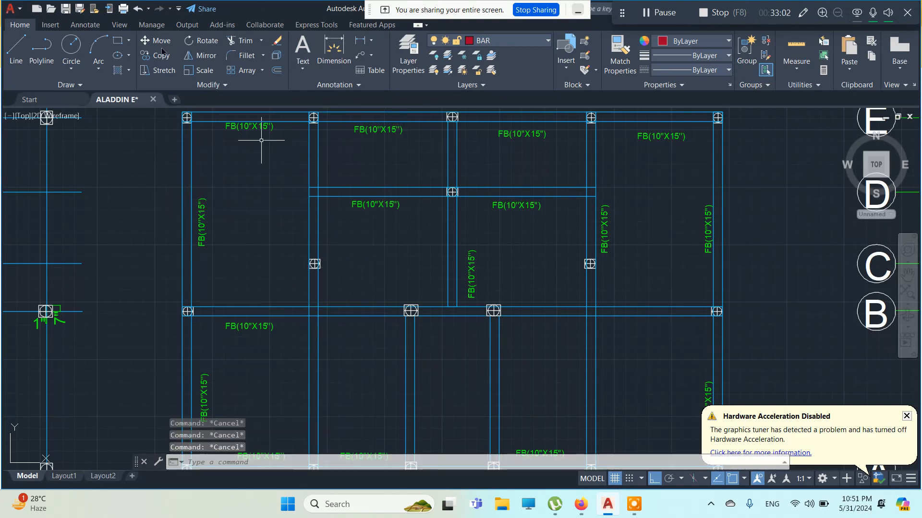
- Draw a vertical bar line about 16'-10" long in the beam plan's northwest bay, spanning between the inner edges of the horizontal beams
{"action": "left_click", "coordinate": [17, 48]}
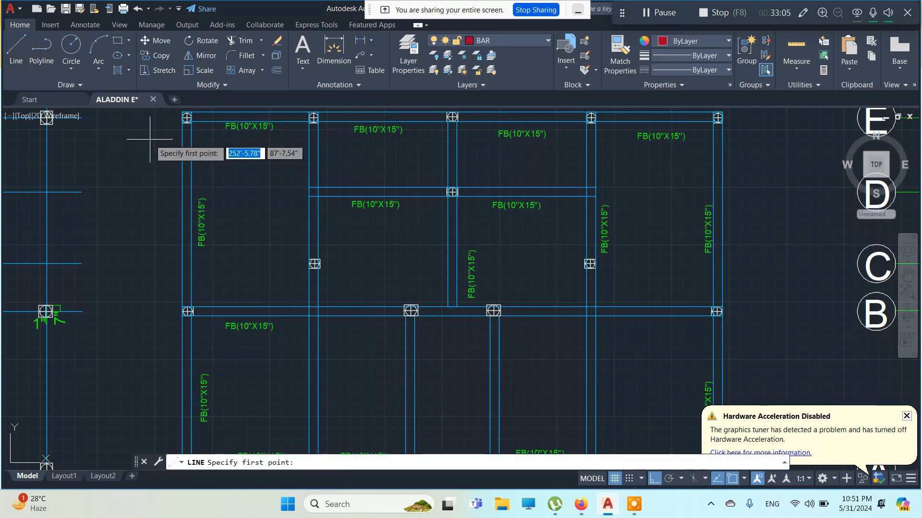
{"action": "left_click", "coordinate": [217, 121]}
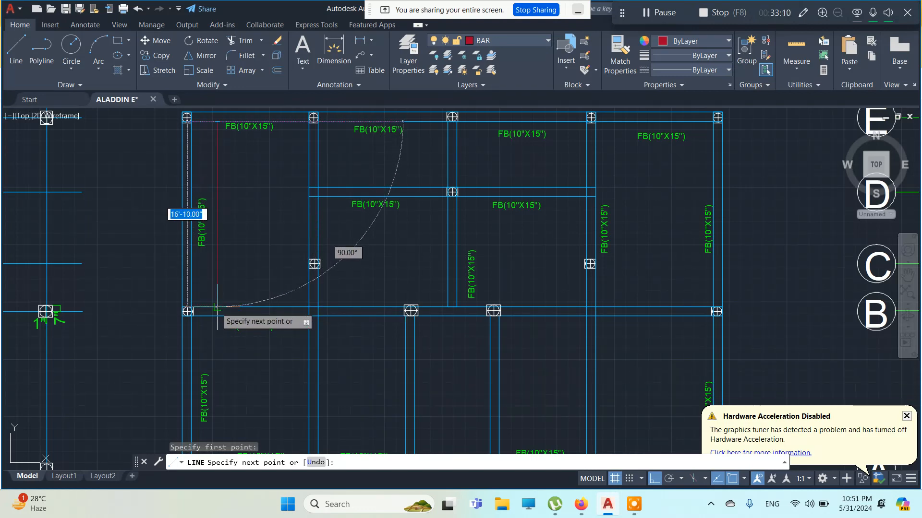
{"action": "left_click", "coordinate": [217, 307]}
{"action": "key", "text": "Escape"}
{"action": "key", "text": "Escape"}
{"action": "key", "text": "Escape"}
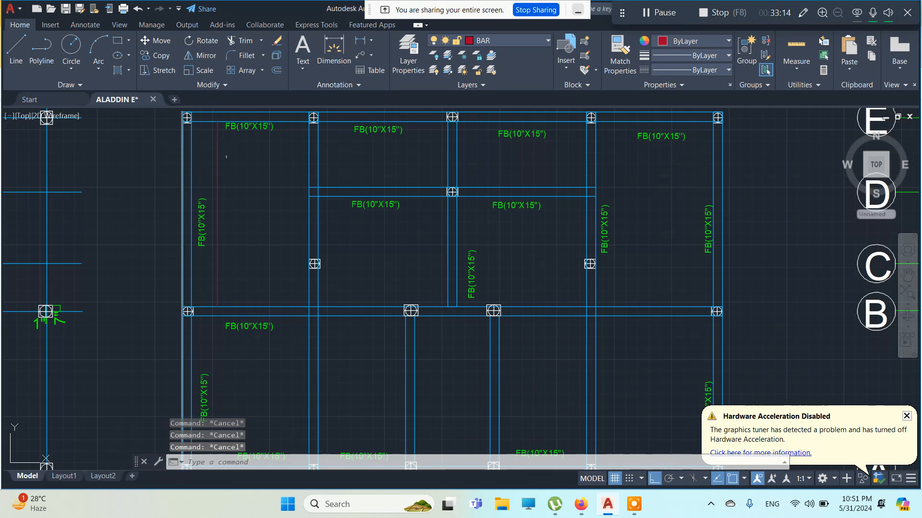
{"action": "scroll", "coordinate": [245, 175], "scroll_direction": "up", "scroll_amount": 3}
{"action": "mouse_move", "coordinate": [284, 198]}
{"action": "middle_mouse_down"}
{"action": "mouse_move", "coordinate": [247, 256]}
{"action": "mouse_move", "coordinate": [222, 210]}
{"action": "middle_mouse_up"}
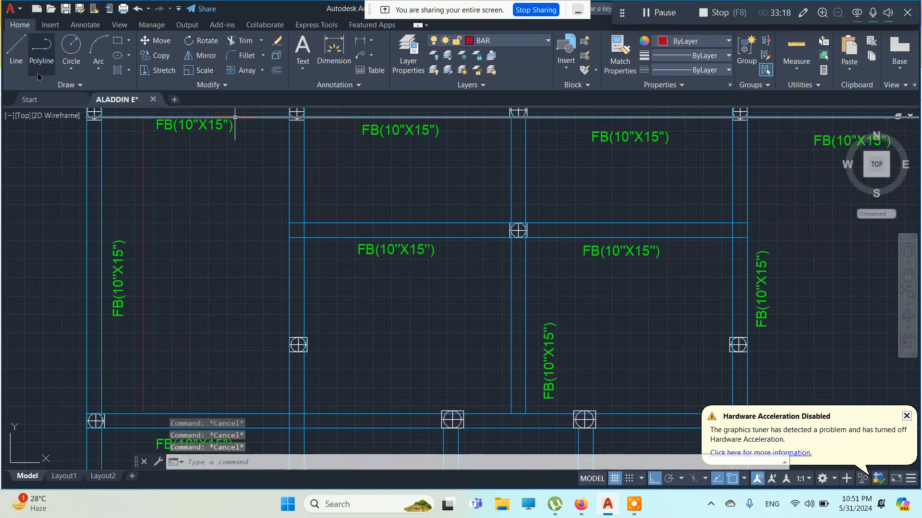
{"action": "left_click", "coordinate": [16, 48]}
{"action": "key", "text": "Escape"}
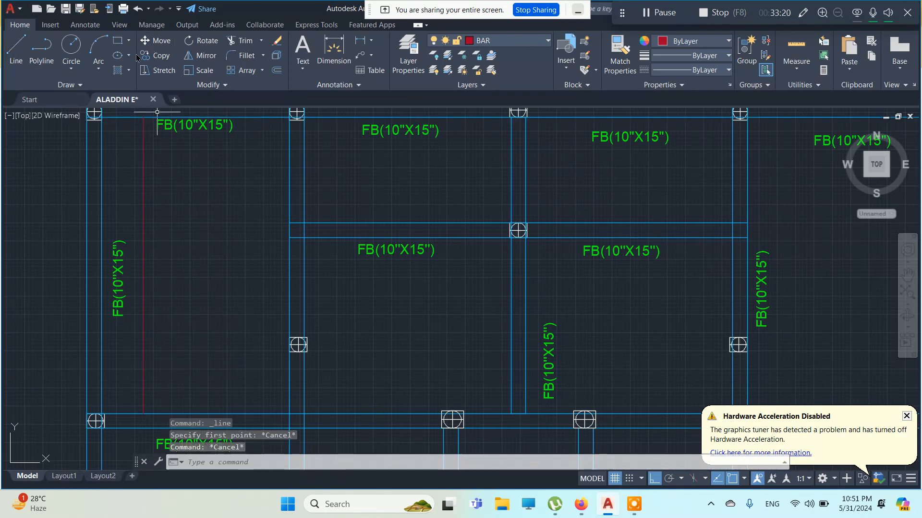
{"action": "key", "text": "Escape"}
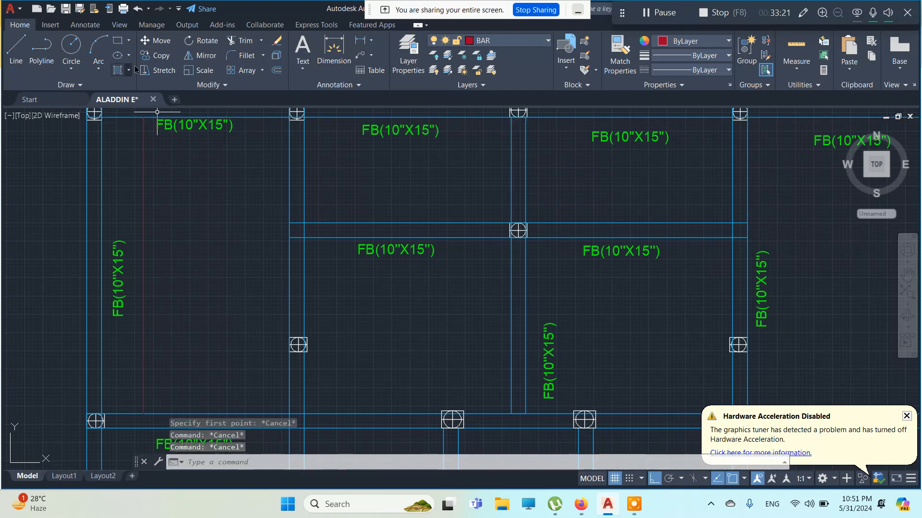
- Offset the vertical bar line 6" towards the inside of the northwest bay
{"action": "left_click", "coordinate": [276, 71]}
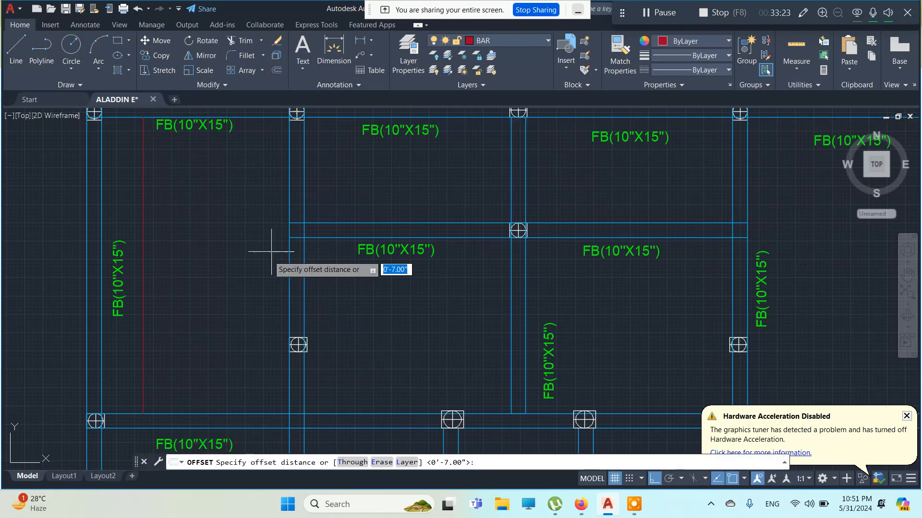
{"action": "left_click", "coordinate": [143, 273]}
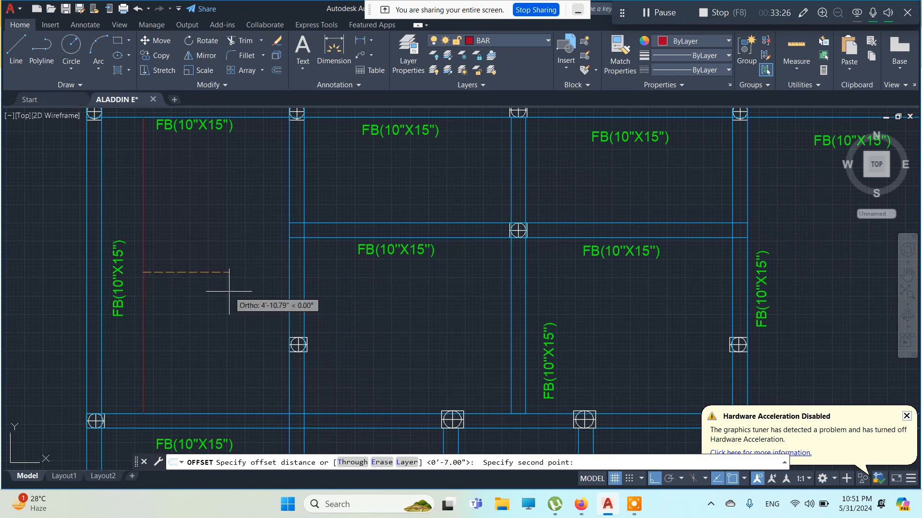
{"action": "type", "text": "6"}
{"action": "key", "text": "Return"}
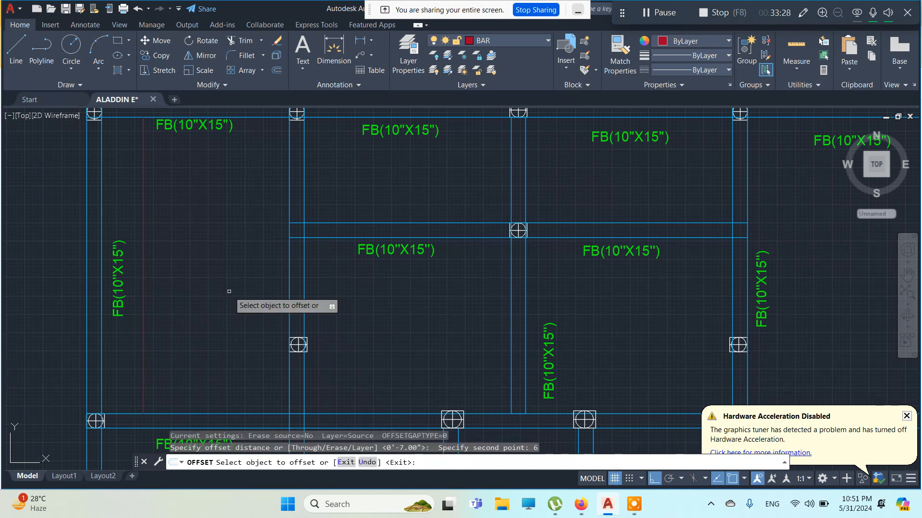
{"action": "left_click", "coordinate": [143, 210]}
{"action": "left_click", "coordinate": [181, 212]}
{"action": "key", "text": "Escape"}
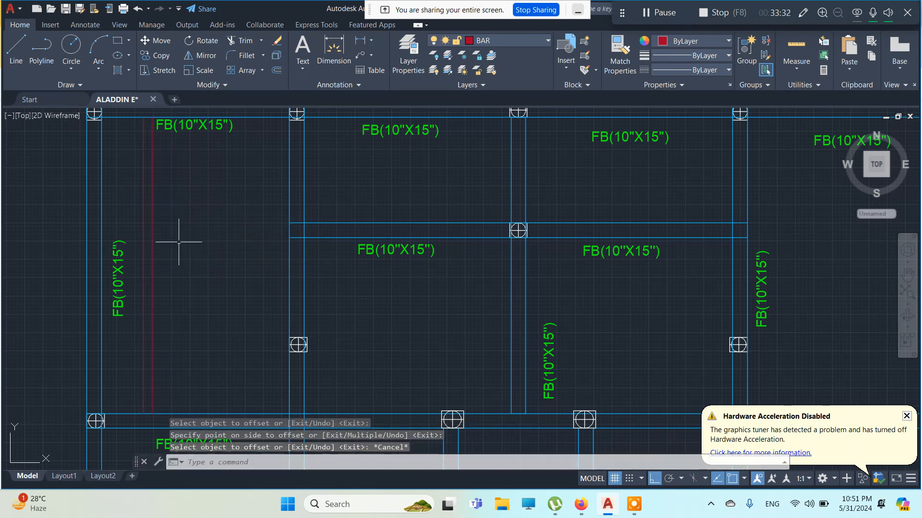
{"action": "key", "text": "Escape"}
{"action": "key", "text": "Escape"}
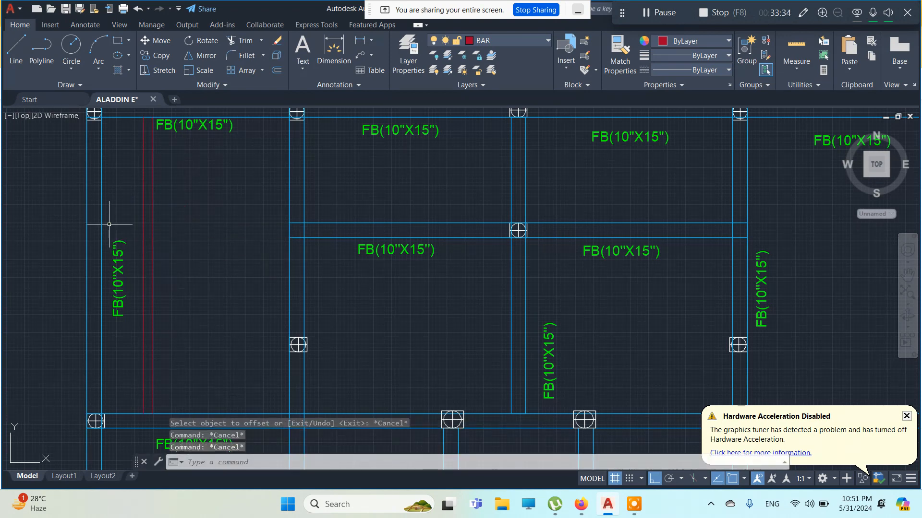
- Divide the offset bar line in the northwest bay into 2 segments
{"action": "left_click", "coordinate": [152, 226]}
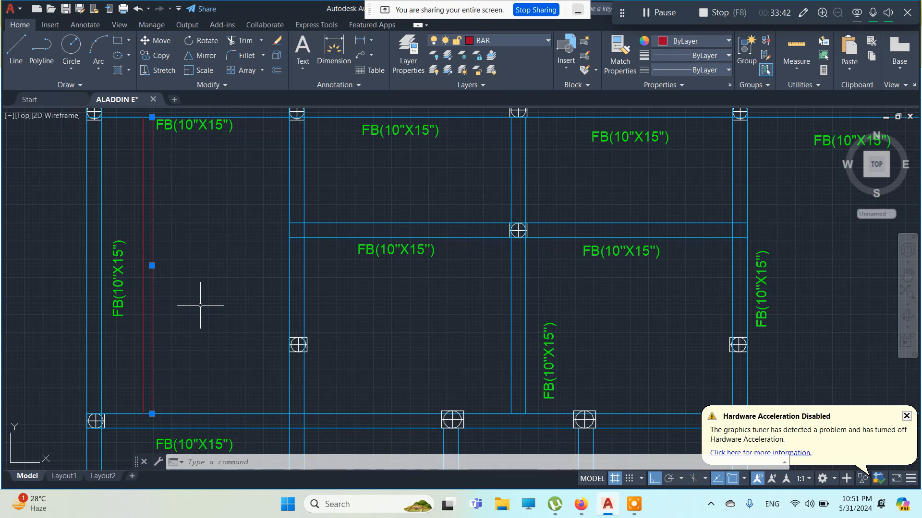
{"action": "left_click", "coordinate": [78, 85]}
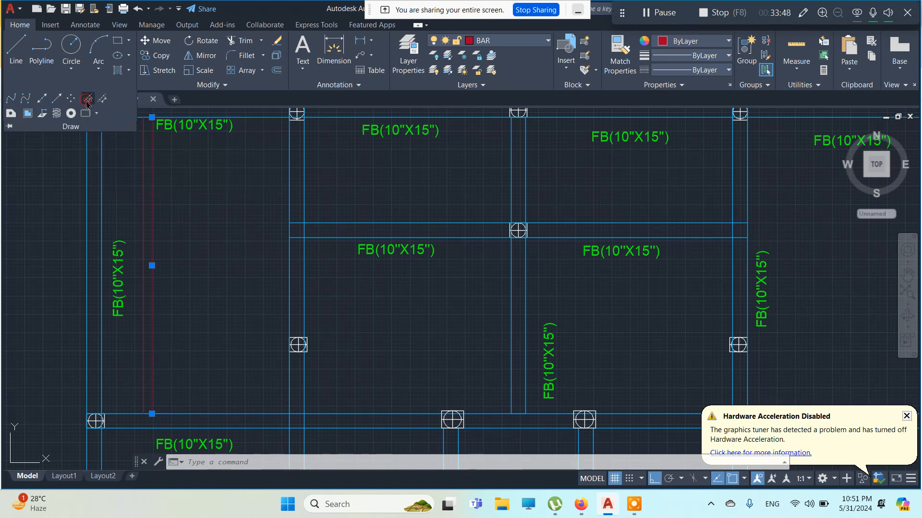
{"action": "left_click", "coordinate": [87, 100]}
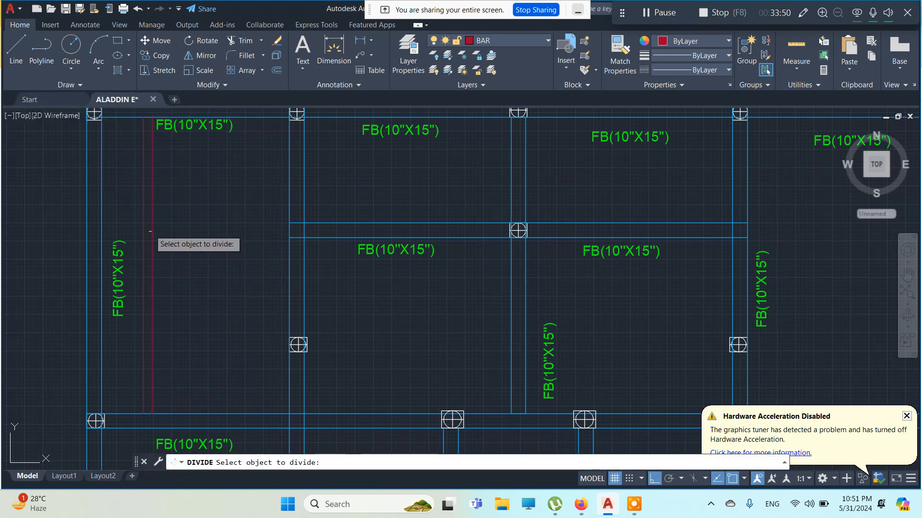
{"action": "left_click", "coordinate": [151, 229]}
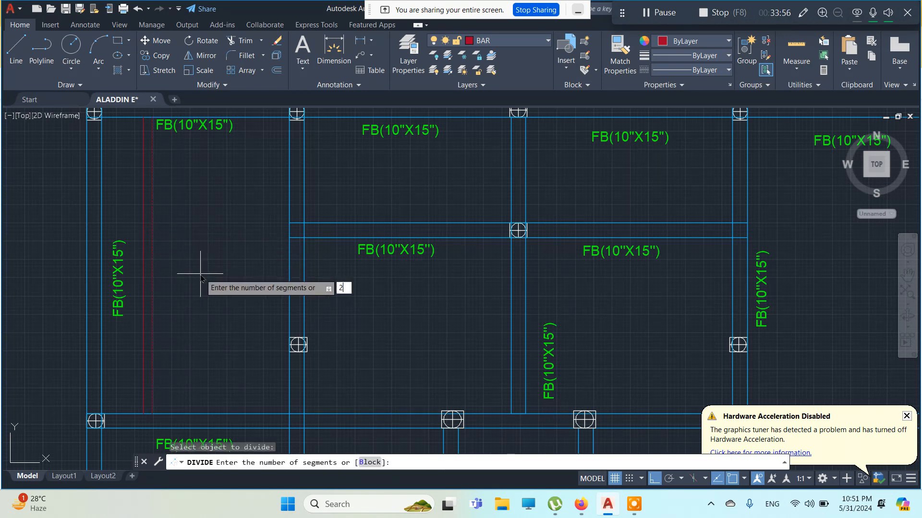
{"action": "key", "text": "Return"}
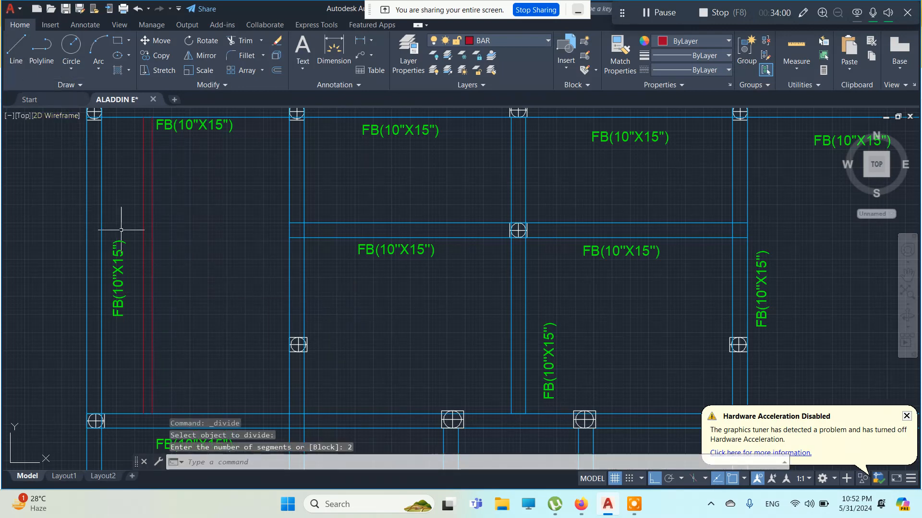
{"action": "left_click", "coordinate": [15, 53]}
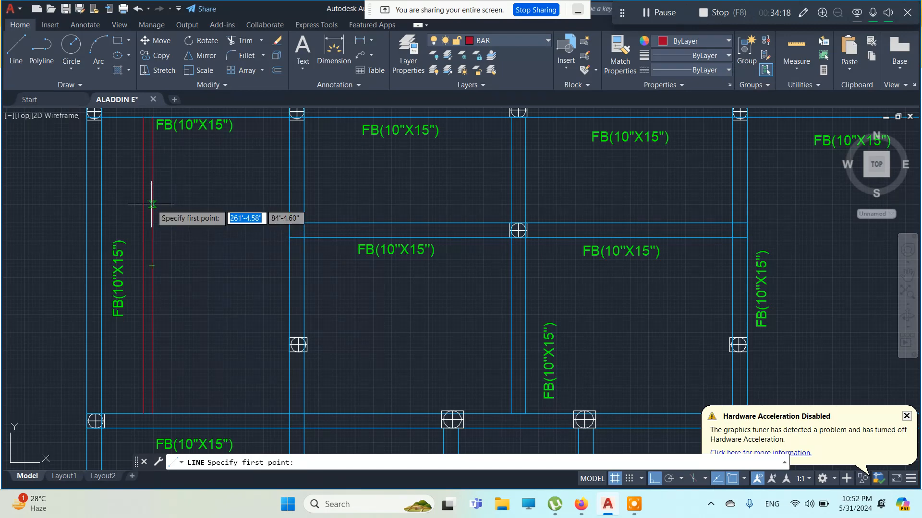
{"action": "key", "text": "Escape"}
{"action": "key", "text": "Escape"}
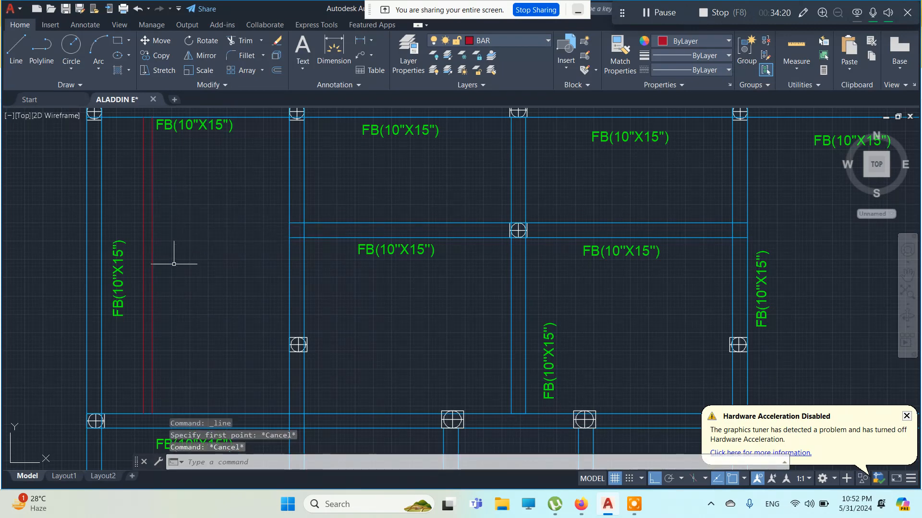
- Run Divide again on the vertical bar line in the northwest bay, using 2 segments
{"action": "left_click", "coordinate": [150, 279]}
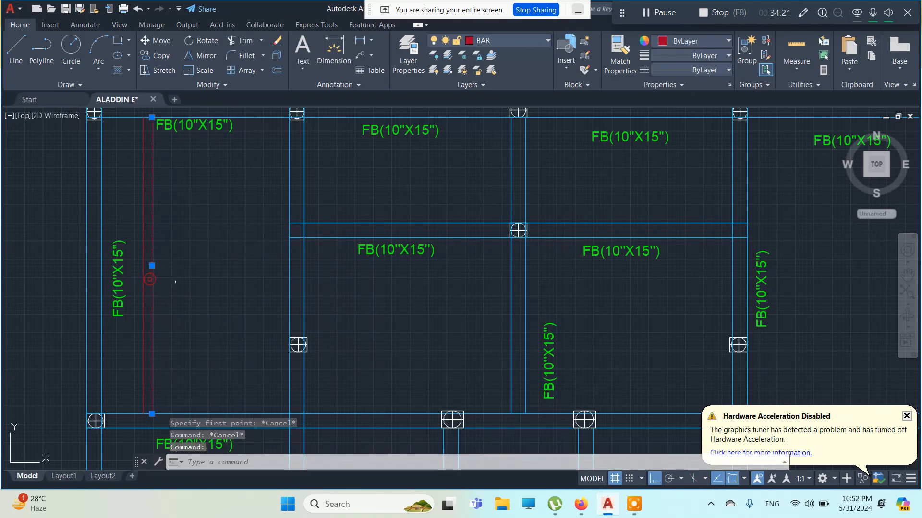
{"action": "left_click", "coordinate": [82, 85]}
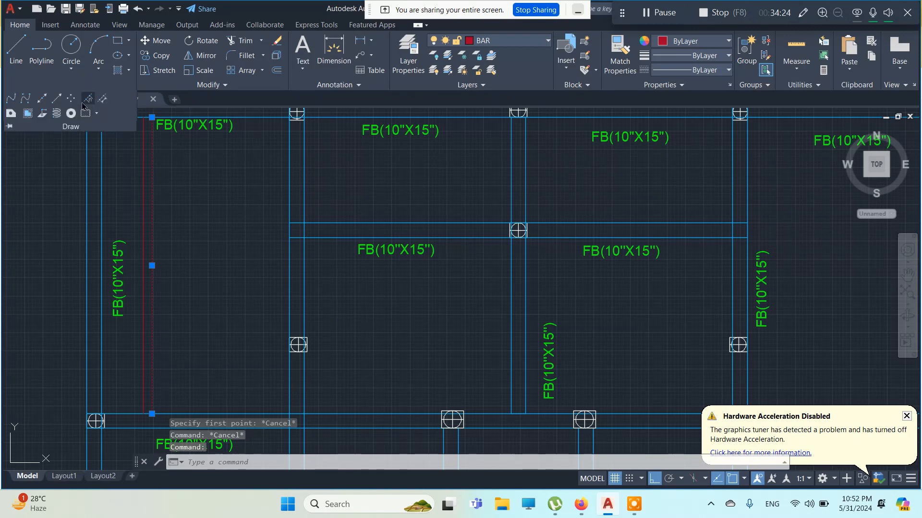
{"action": "left_click", "coordinate": [88, 100]}
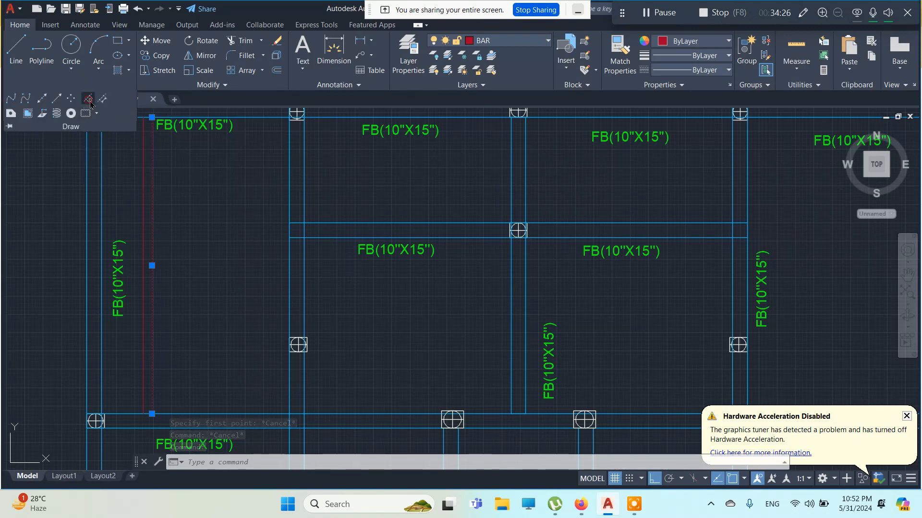
{"action": "left_click", "coordinate": [145, 248]}
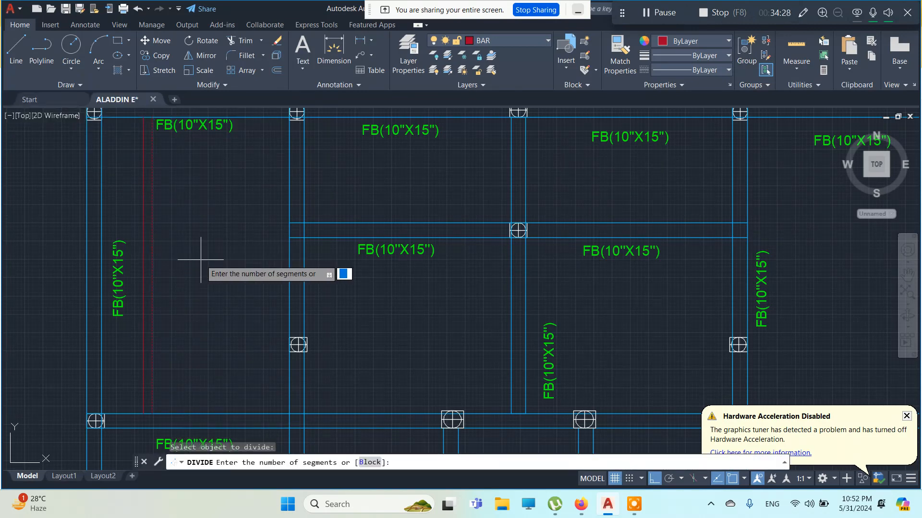
{"action": "key", "text": "Return"}
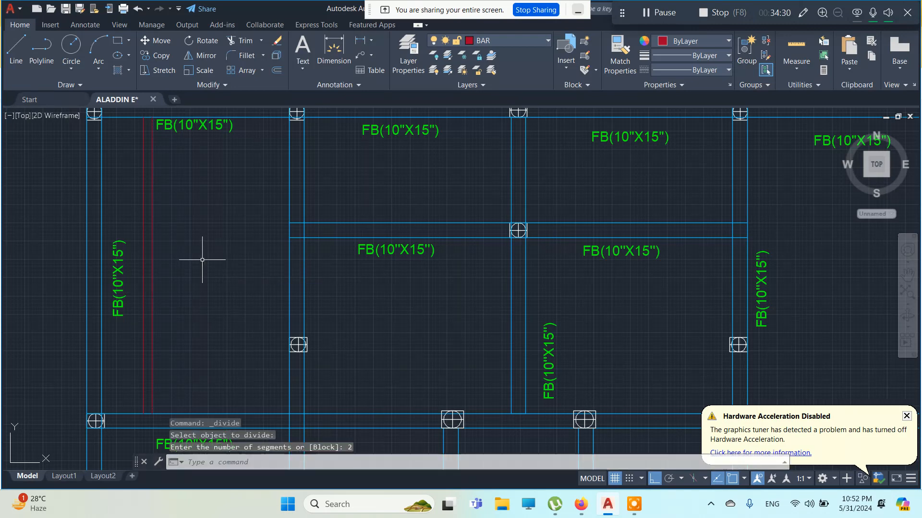
{"action": "left_click", "coordinate": [16, 49]}
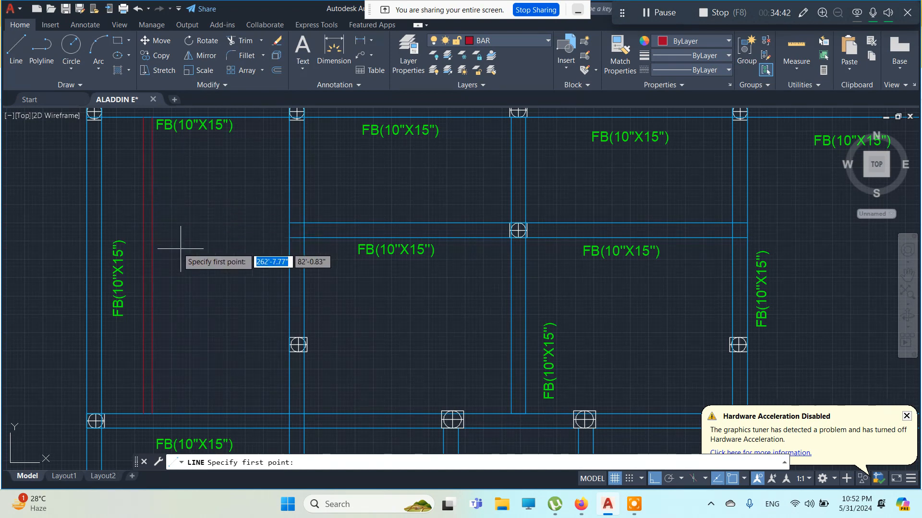
{"action": "key", "text": "Escape"}
{"action": "key", "text": "Escape"}
{"action": "key", "text": "Escape"}
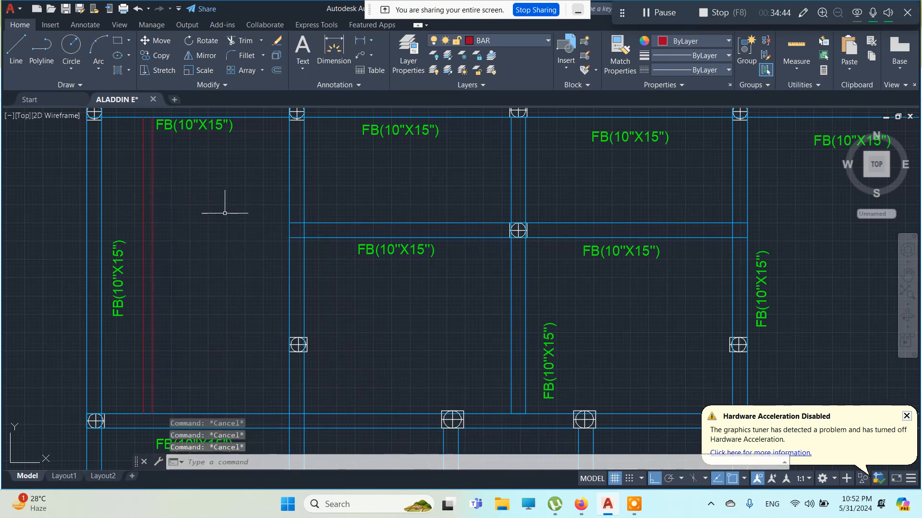
{"action": "left_click", "coordinate": [152, 226]}
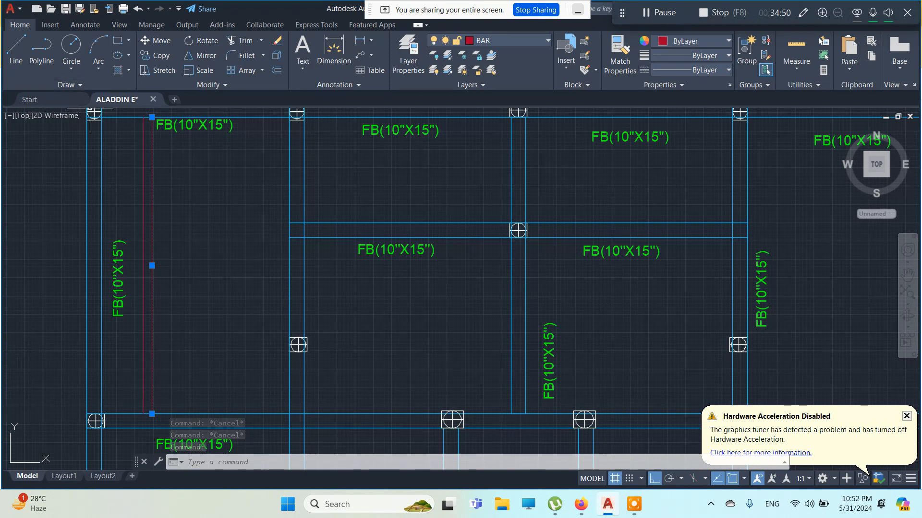
{"action": "key", "text": "Escape"}
- Divide the offset bar line in the northwest bay into 3 segments
{"action": "left_click", "coordinate": [150, 197]}
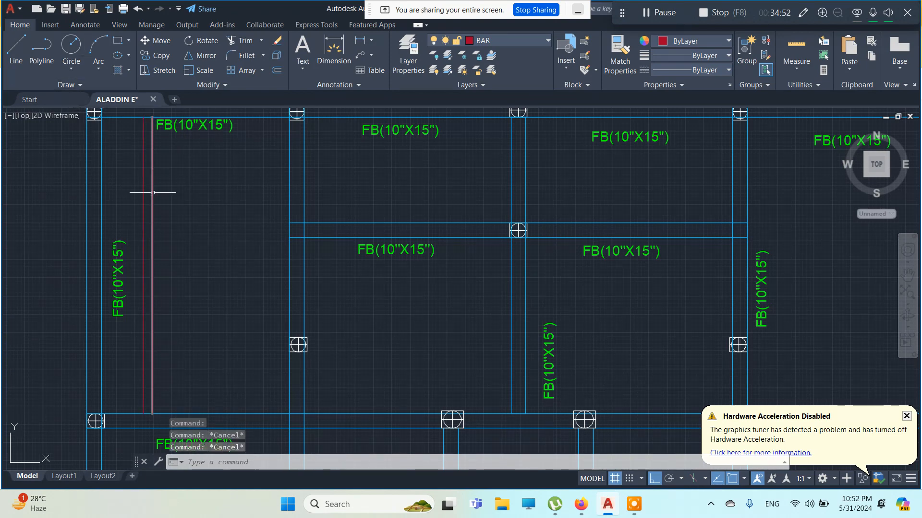
{"action": "left_click", "coordinate": [62, 86]}
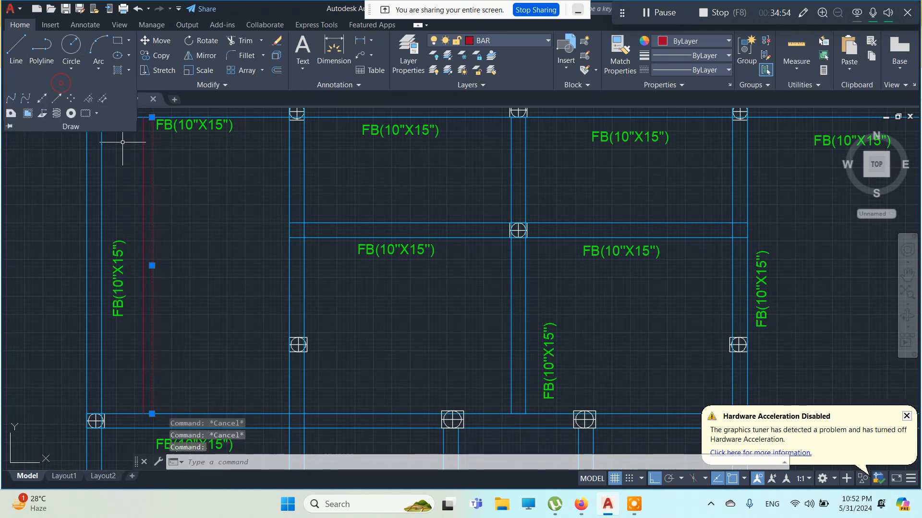
{"action": "left_click", "coordinate": [88, 99]}
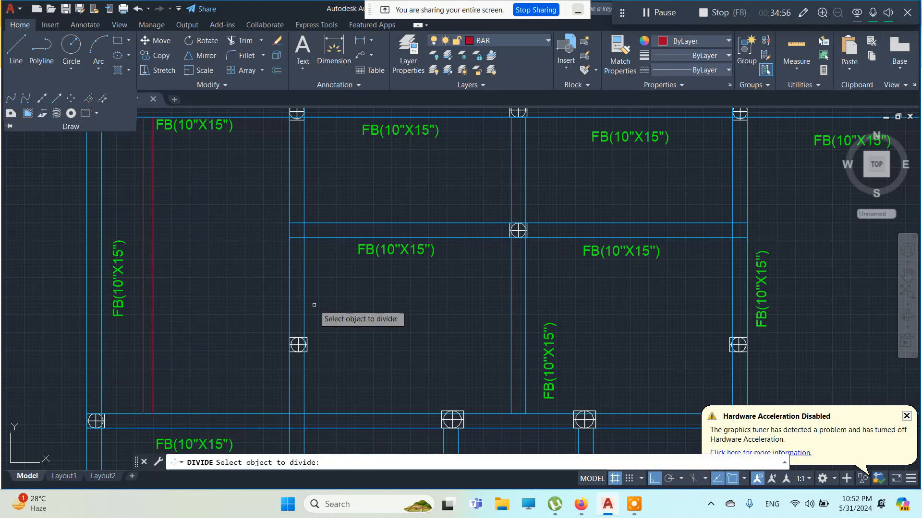
{"action": "left_click", "coordinate": [153, 224]}
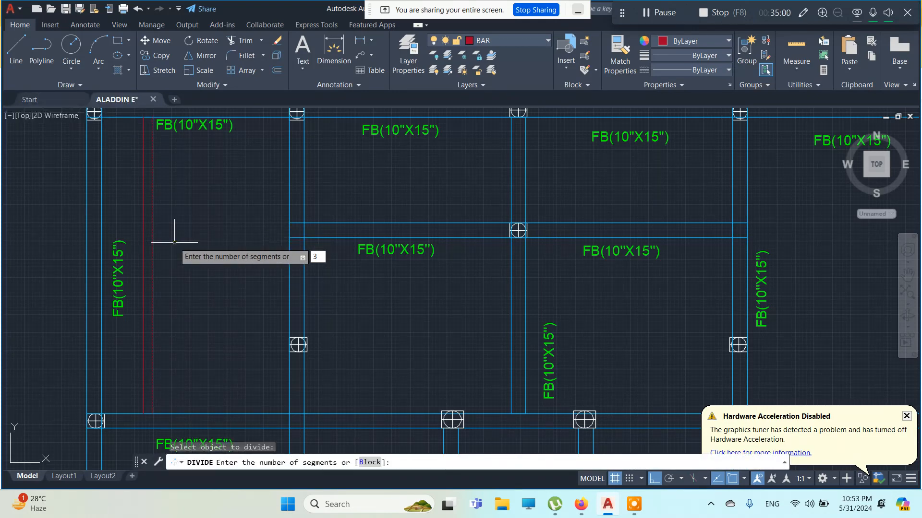
{"action": "key", "text": "Return"}
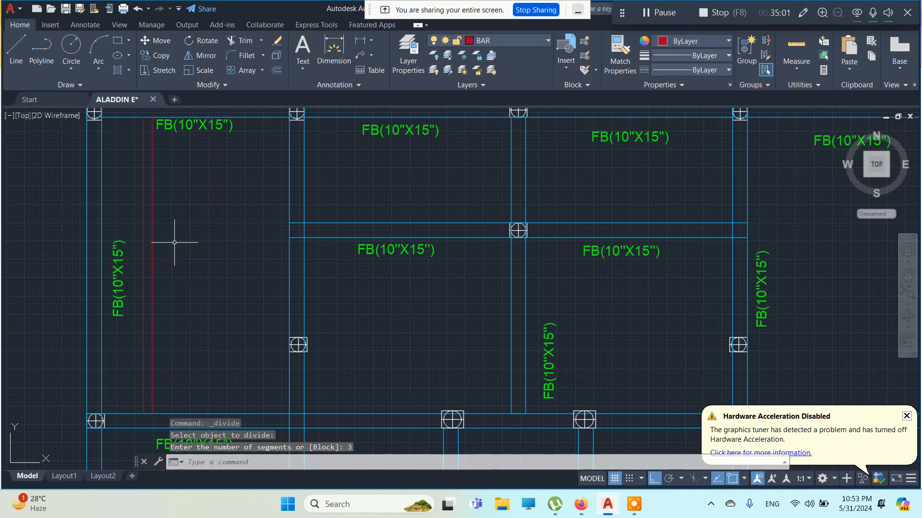
- Try a short diagonal line running up from the offset bar line to the original bar line, and undo it
{"action": "left_click", "coordinate": [16, 48]}
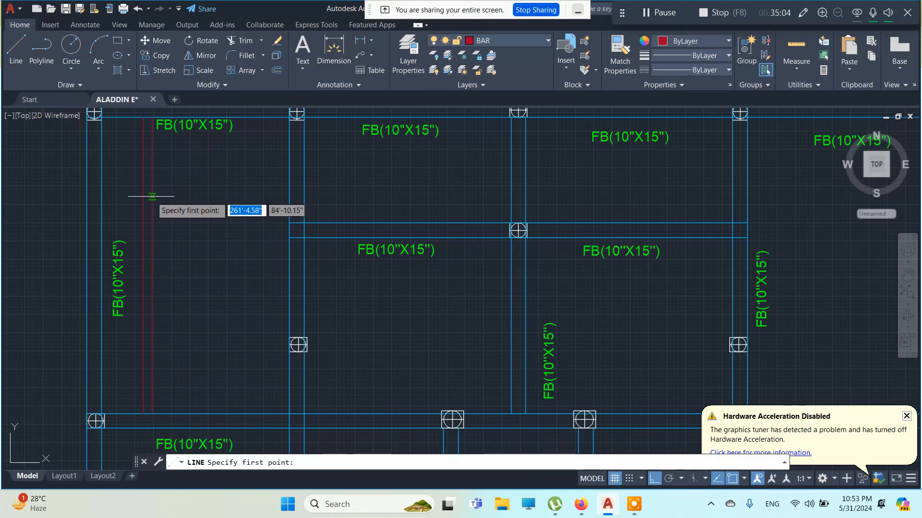
{"action": "left_click", "coordinate": [153, 215]}
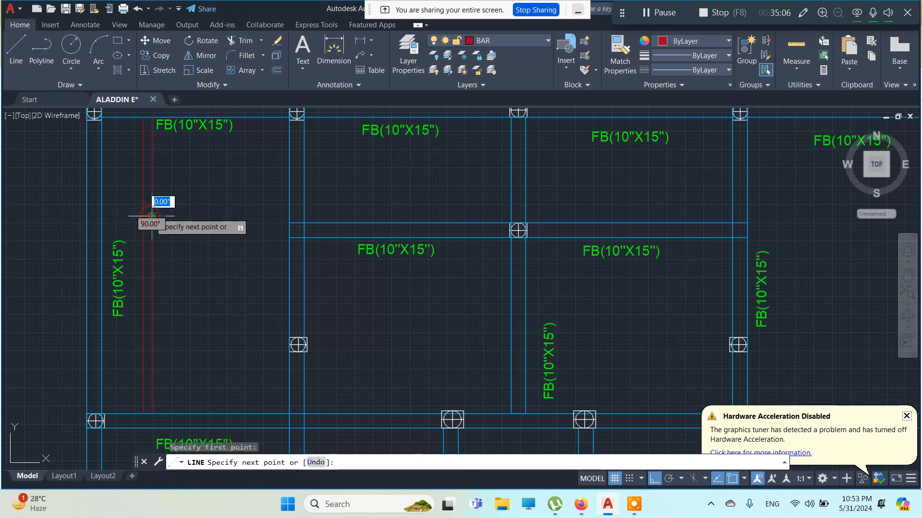
{"action": "scroll", "coordinate": [122, 216], "scroll_direction": "up", "scroll_amount": 5}
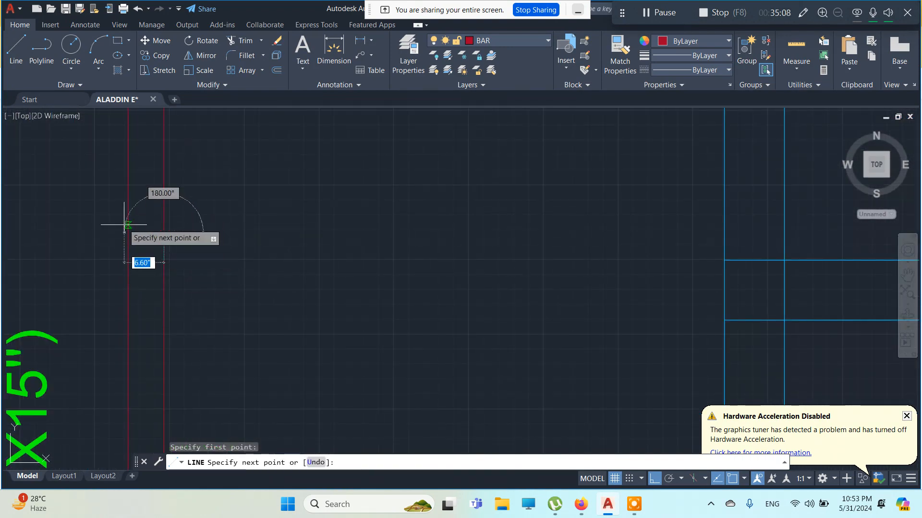
{"action": "left_click", "coordinate": [668, 478]}
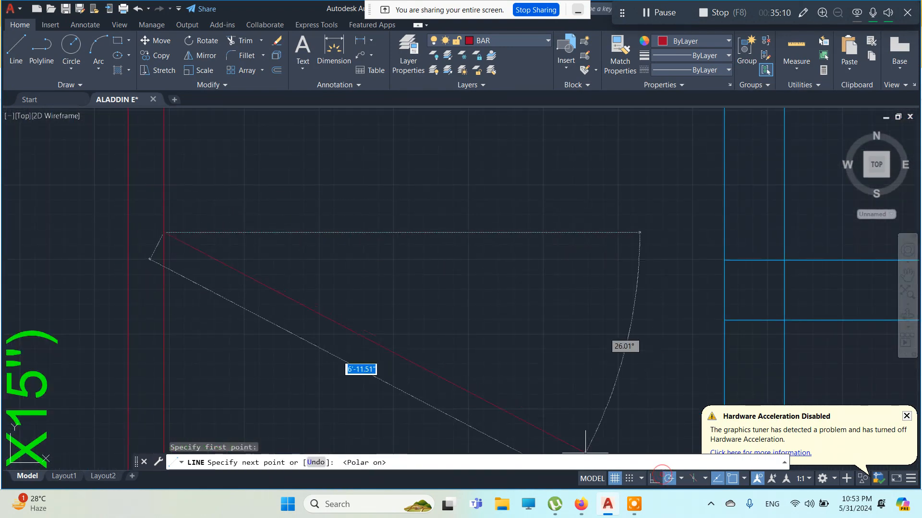
{"action": "left_click", "coordinate": [129, 212]}
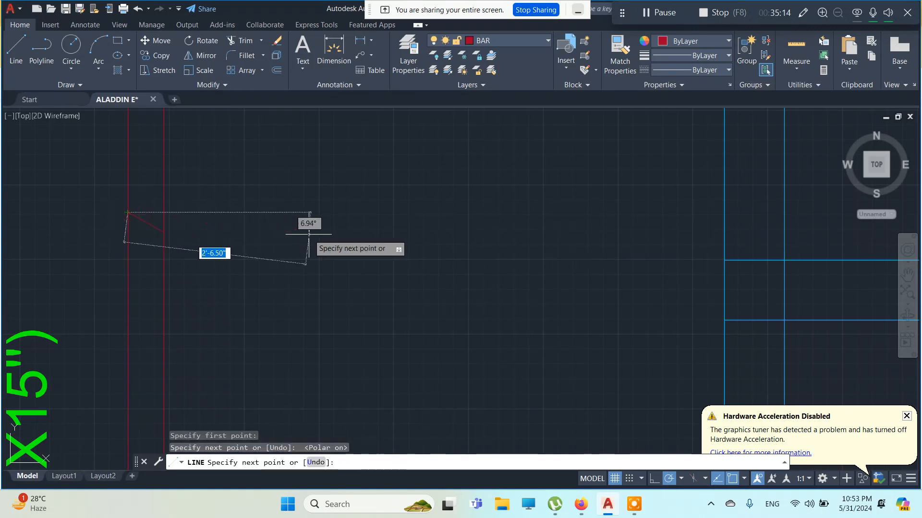
{"action": "key", "text": "Escape"}
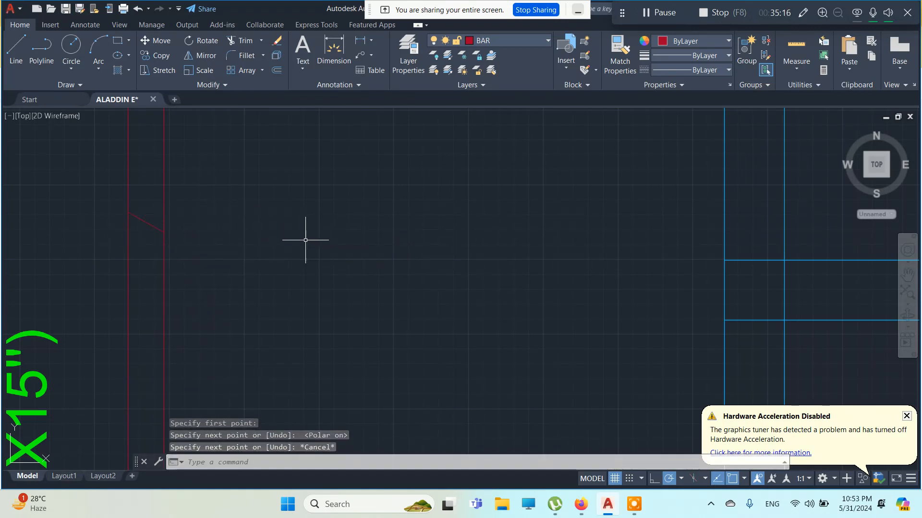
{"action": "key", "text": "ctrl+z"}
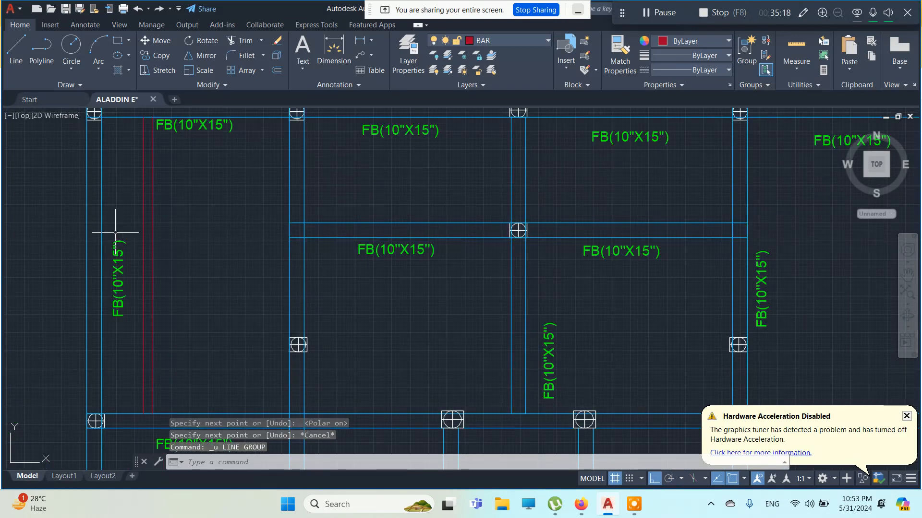
- With ortho mode off, draw a short diagonal from the offset bar line's upper part down to the original bar line
{"action": "scroll", "coordinate": [130, 237], "scroll_direction": "up", "scroll_amount": 2}
{"action": "left_click", "coordinate": [16, 50]}
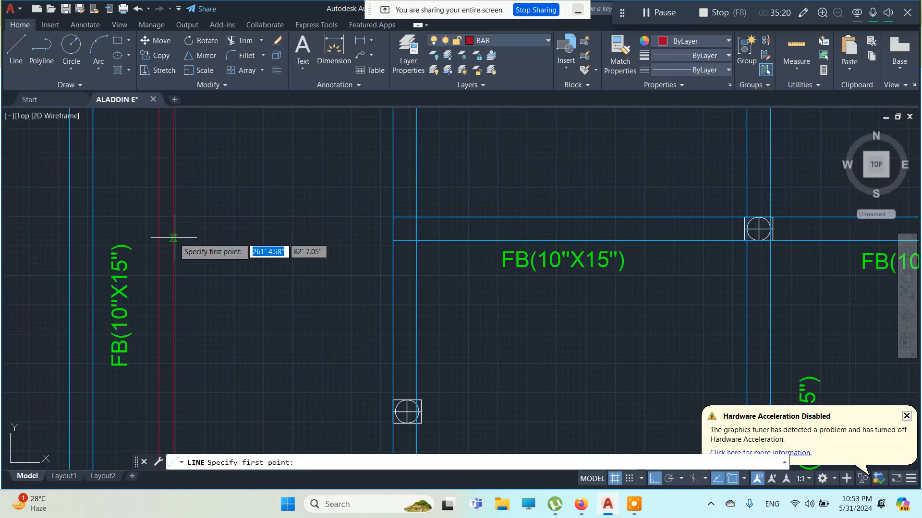
{"action": "left_click", "coordinate": [172, 207]}
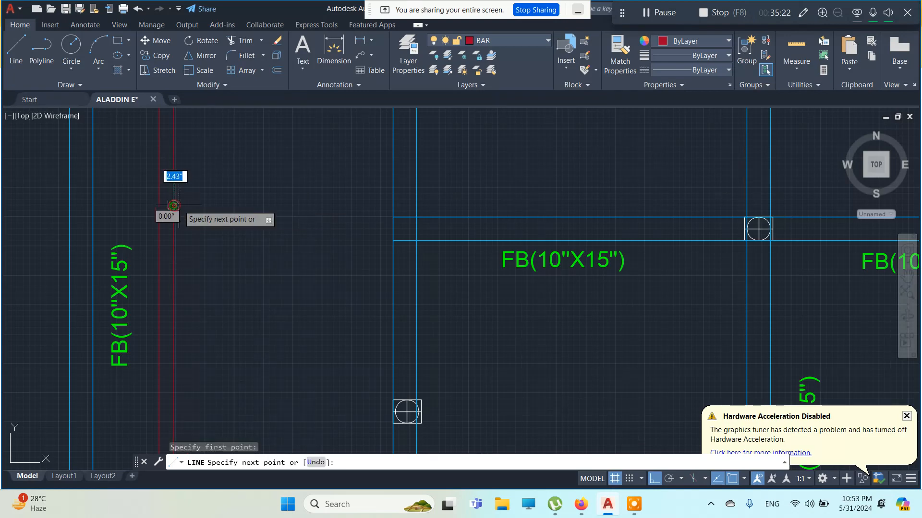
{"action": "scroll", "coordinate": [156, 242], "scroll_direction": "up", "scroll_amount": 4}
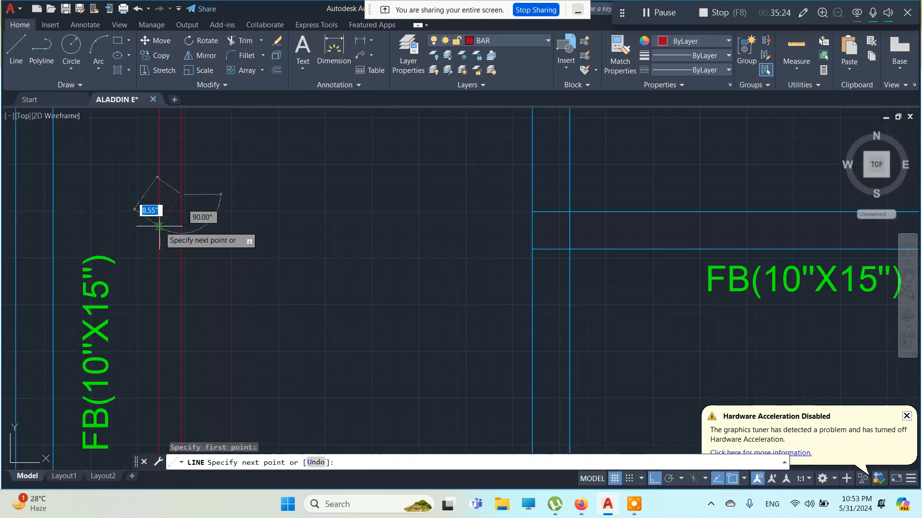
{"action": "left_click", "coordinate": [654, 478]}
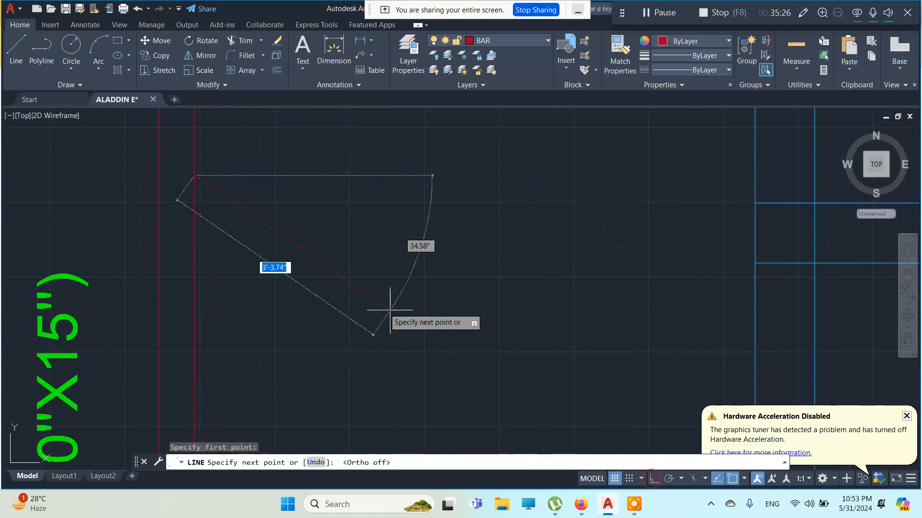
{"action": "left_click", "coordinate": [158, 210]}
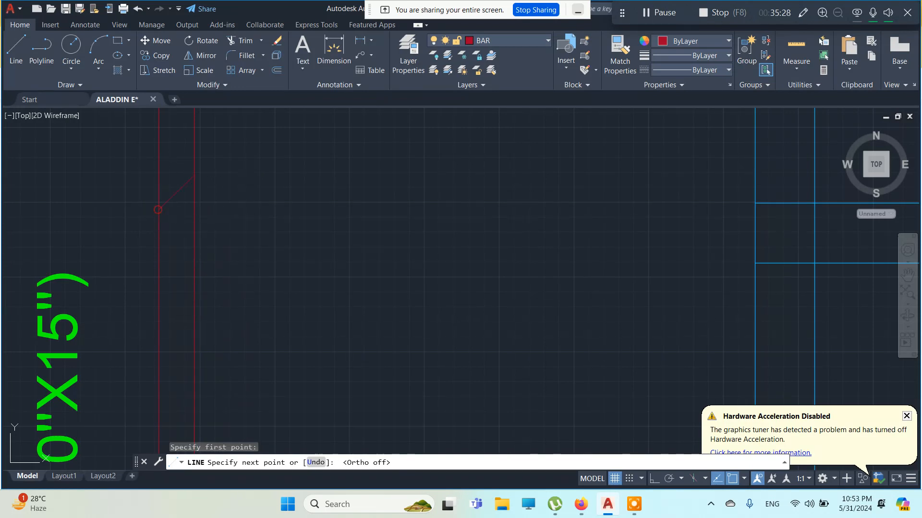
{"action": "key", "text": "Escape"}
{"action": "key", "text": "Escape"}
{"action": "key", "text": "Escape"}
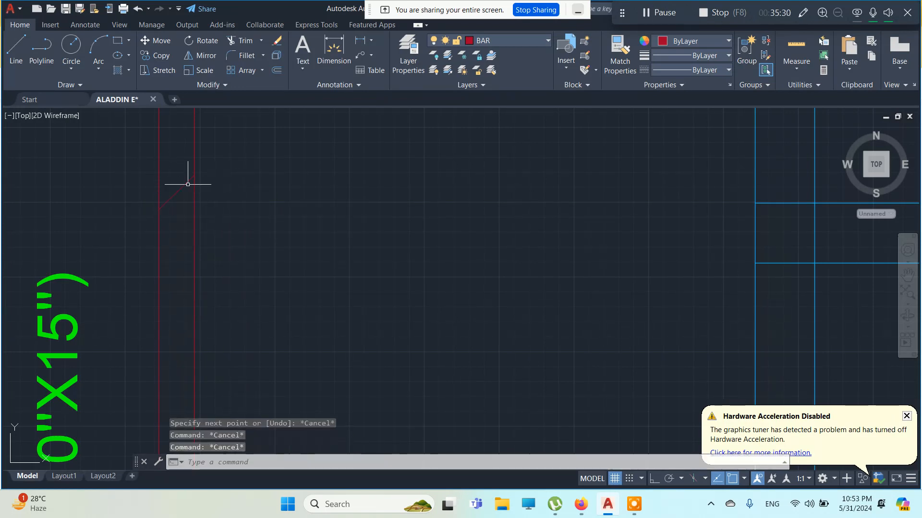
{"action": "left_click", "coordinate": [126, 161]}
{"action": "left_click", "coordinate": [309, 259]}
{"action": "scroll", "coordinate": [326, 254], "scroll_direction": "down", "scroll_amount": 4}
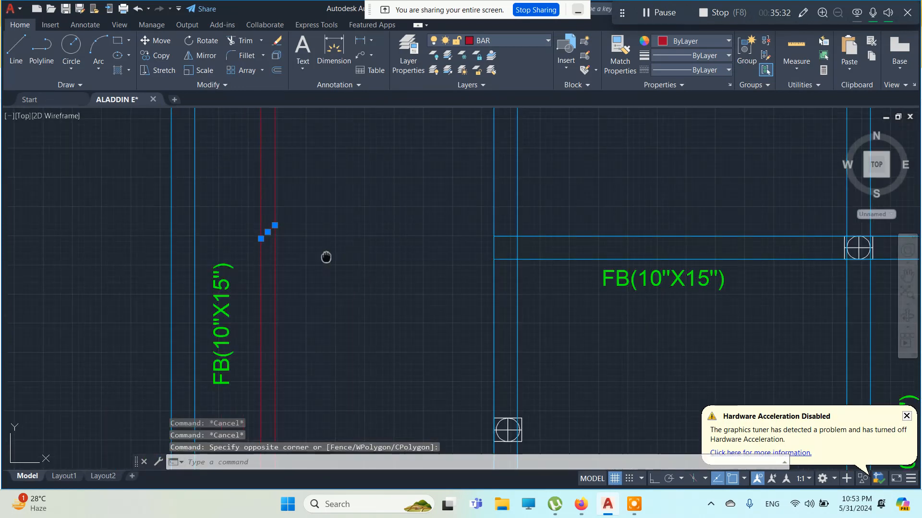
{"action": "middle_click_drag", "start_coordinate": [326, 257], "coordinate": [299, 190]}
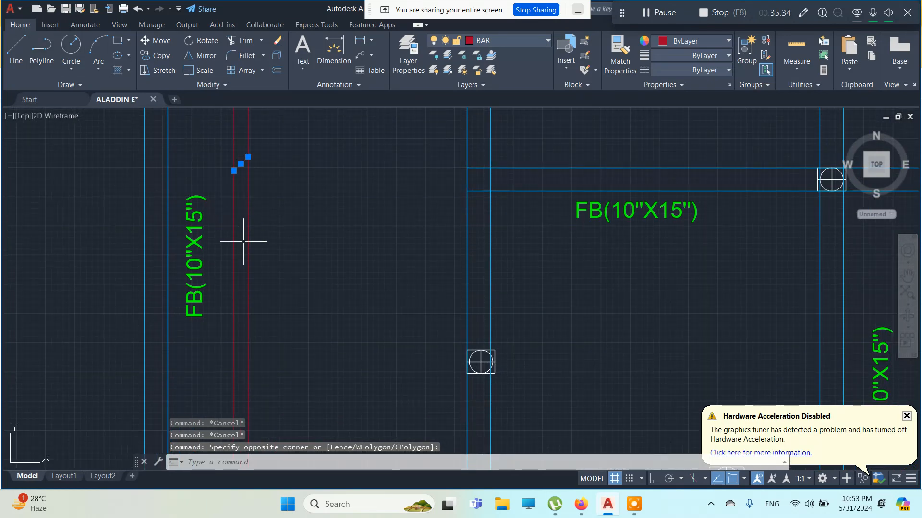
{"action": "key", "text": "Escape"}
{"action": "key", "text": "Escape"}
- Draw a second short diagonal from the offset bar line's lower part up to the original bar line
{"action": "middle_click_drag", "start_coordinate": [243, 259], "coordinate": [224, 228]}
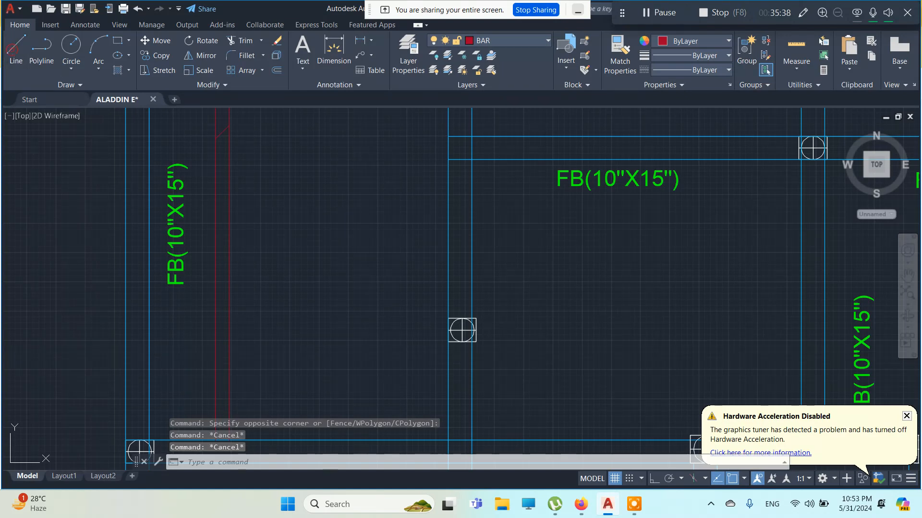
{"action": "left_click", "coordinate": [16, 48]}
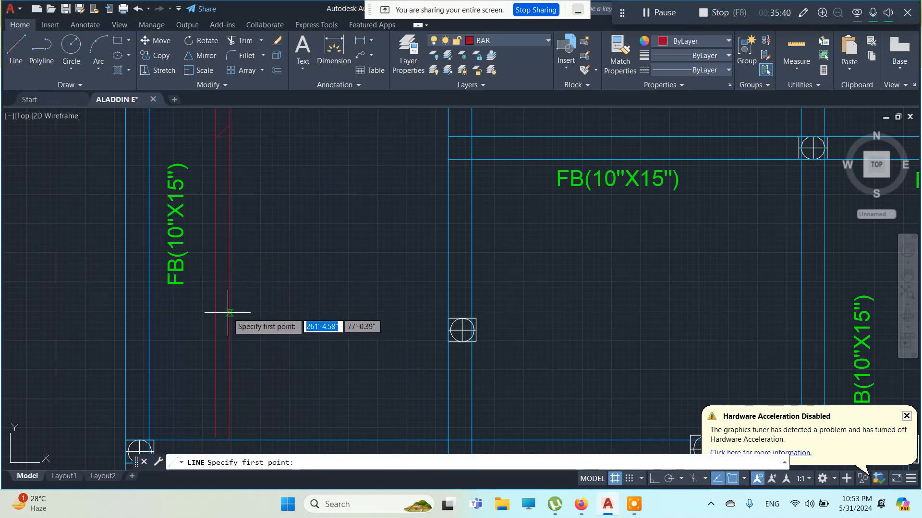
{"action": "left_click", "coordinate": [229, 283]}
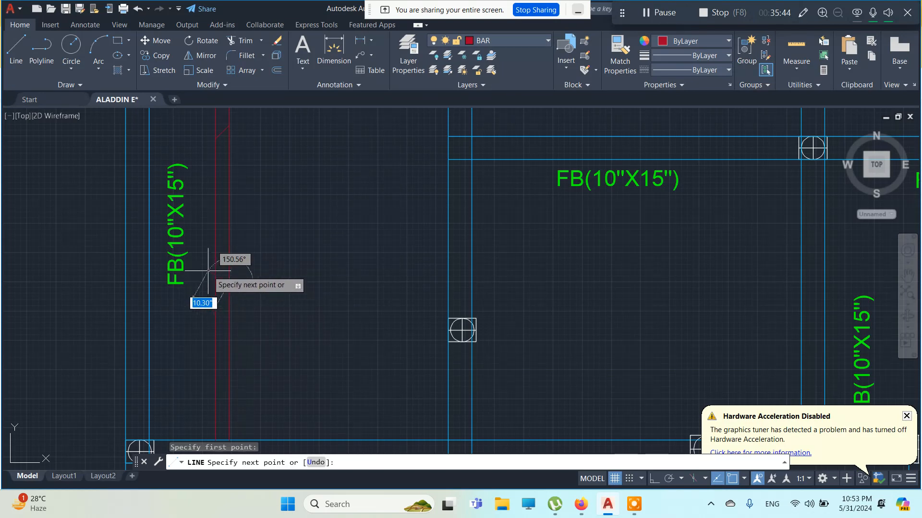
{"action": "key", "text": "Escape"}
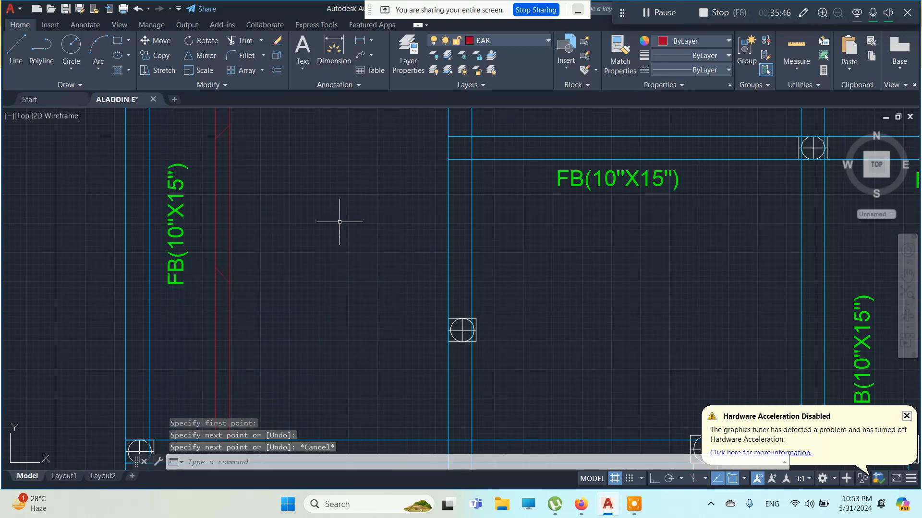
{"action": "key", "text": "Escape"}
{"action": "key", "text": "Escape"}
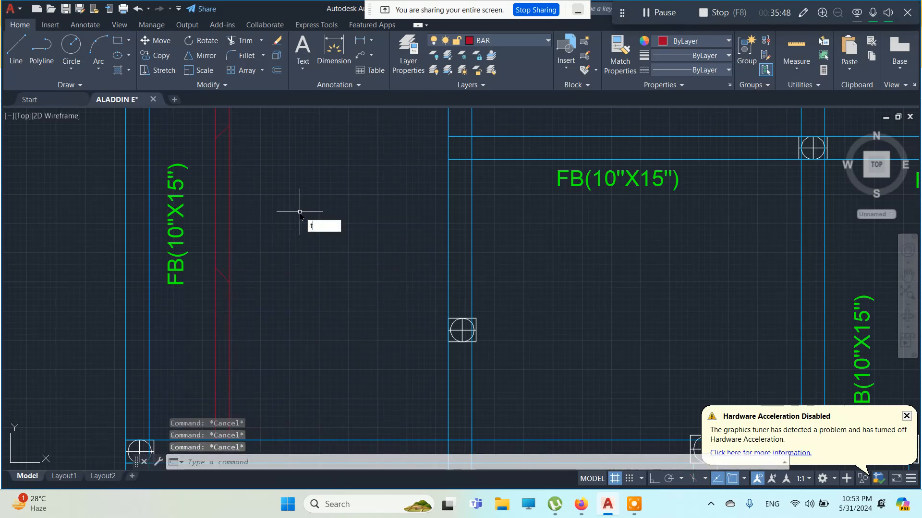
- Trim the surplus portions of the two parallel bar lines at the diagonals to form one continuous cranked bar
{"action": "key", "text": "Return"}
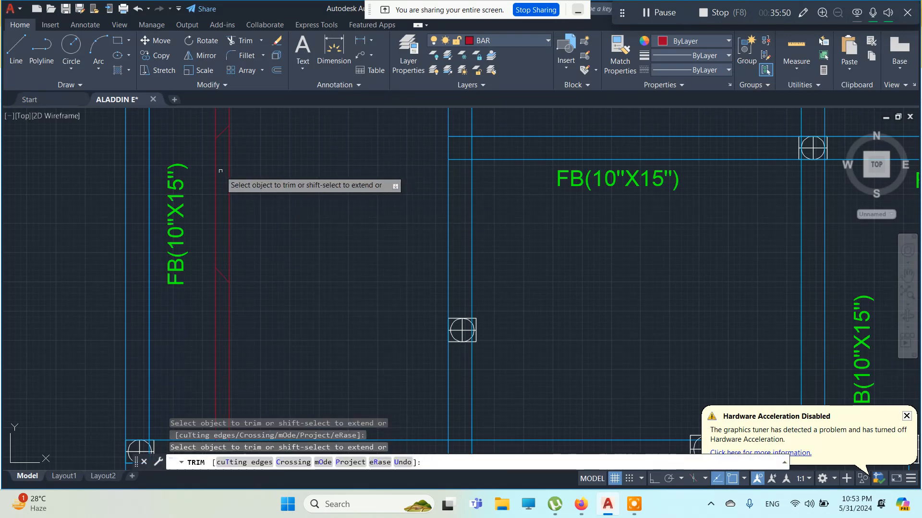
{"action": "left_click", "coordinate": [229, 185]}
{"action": "middle_click_drag", "start_coordinate": [280, 171], "coordinate": [289, 262]}
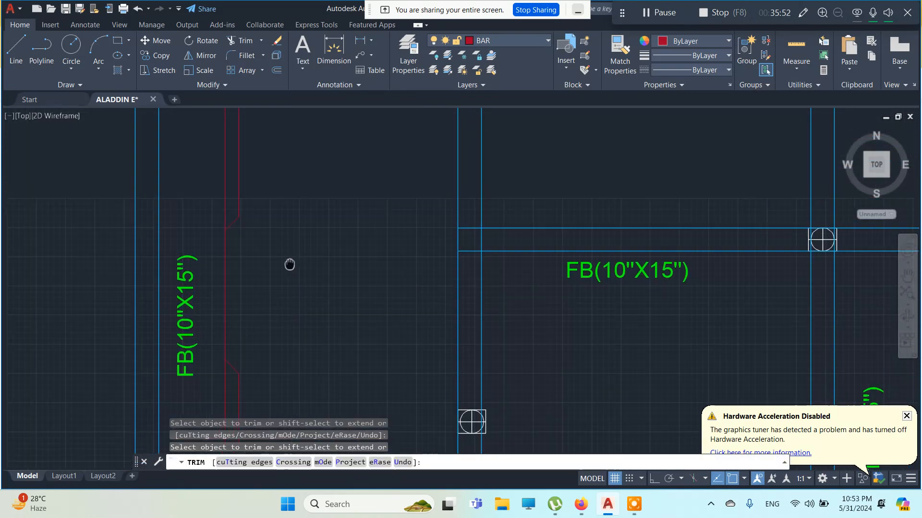
{"action": "left_click", "coordinate": [225, 123]}
{"action": "middle_click_drag", "start_coordinate": [267, 241], "coordinate": [263, 150]}
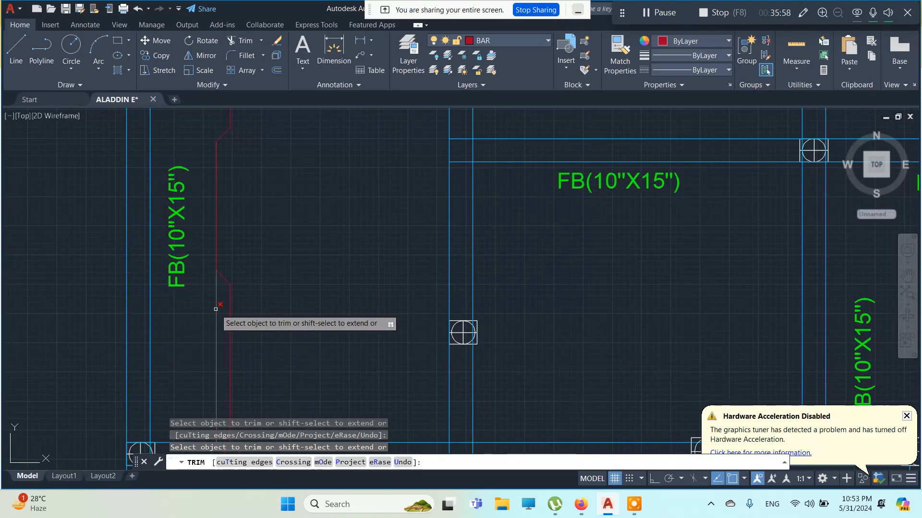
{"action": "scroll", "coordinate": [303, 299], "scroll_direction": "down", "scroll_amount": 4}
{"action": "key", "text": "Escape"}
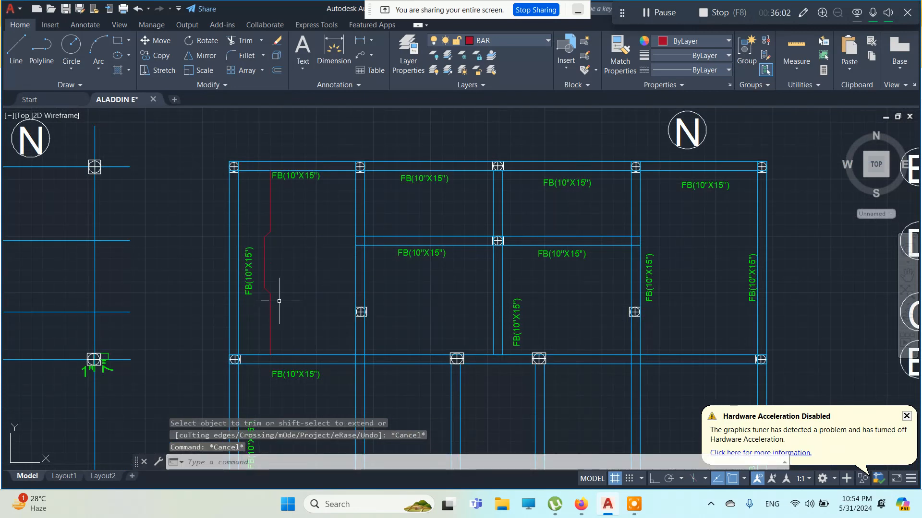
- With ortho mode on, draw a long horizontal demonstration line in the empty space above the beam plan
{"action": "scroll", "coordinate": [279, 301], "scroll_direction": "up", "scroll_amount": 2}
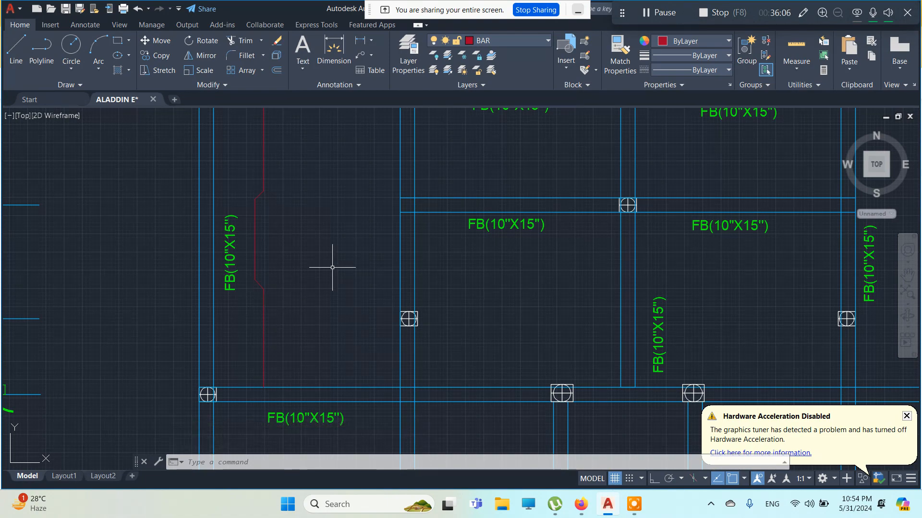
{"action": "middle_click_drag", "start_coordinate": [314, 250], "coordinate": [197, 267]}
{"action": "scroll", "coordinate": [328, 286], "scroll_direction": "down", "scroll_amount": 4}
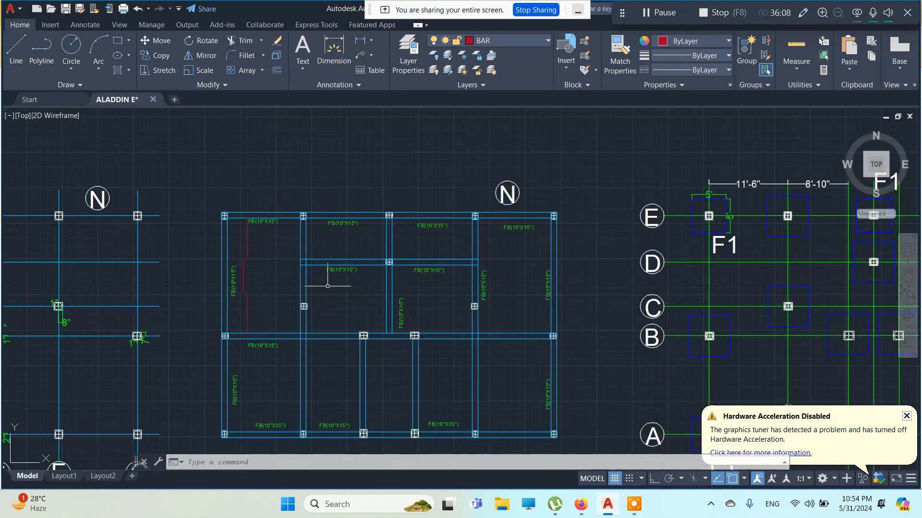
{"action": "middle_click_drag", "start_coordinate": [436, 264], "coordinate": [412, 450]}
{"action": "type", "text": "l"}
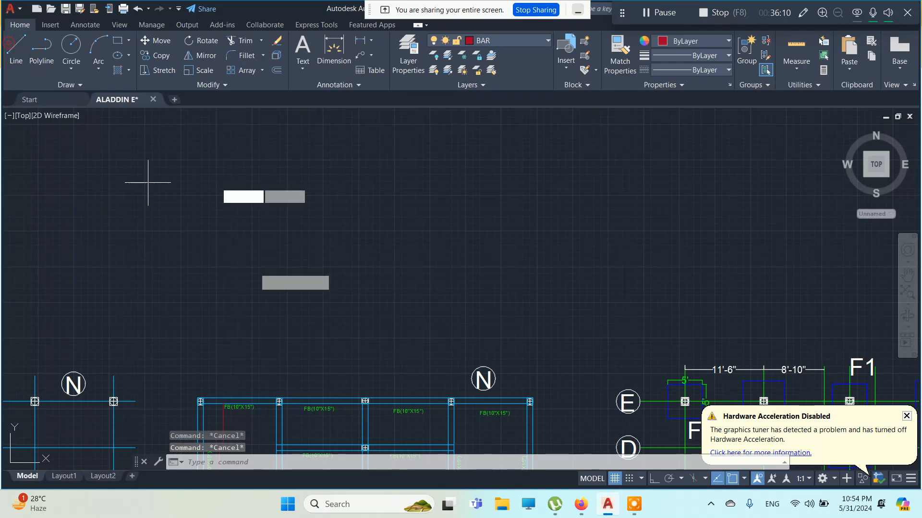
{"action": "key", "text": "Return"}
{"action": "left_click", "coordinate": [246, 252]}
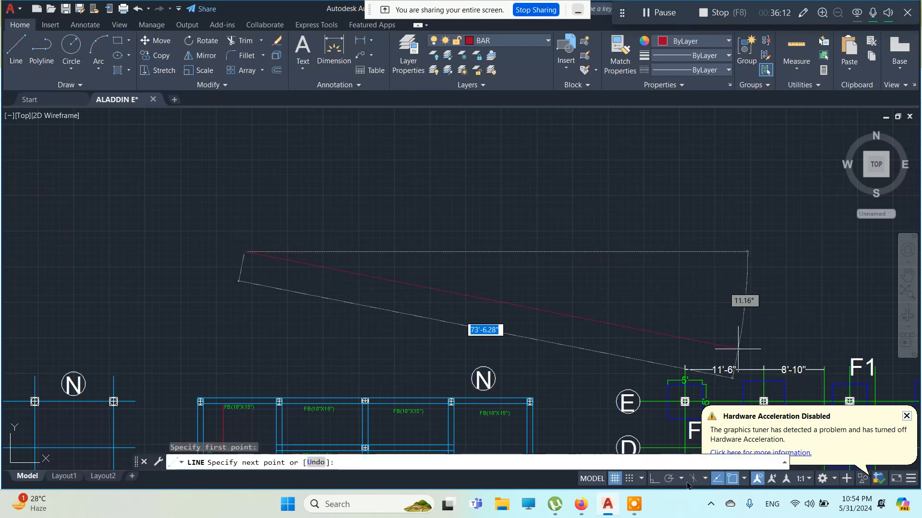
{"action": "left_click", "coordinate": [654, 478]}
{"action": "left_click", "coordinate": [598, 251]}
{"action": "key", "text": "Escape"}
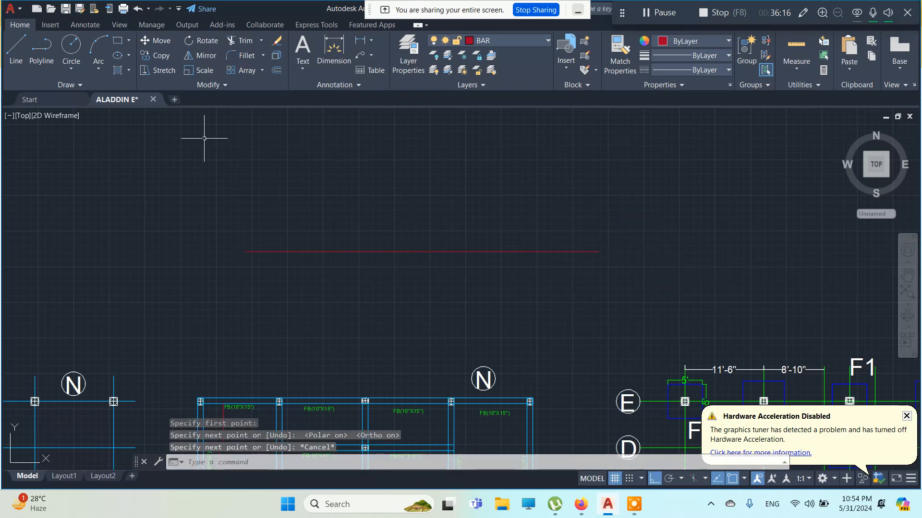
{"action": "key", "text": "Escape"}
{"action": "key", "text": "Escape"}
- Divide the horizontal line above the beam plan into 3 equal segments
{"action": "left_click", "coordinate": [71, 85]}
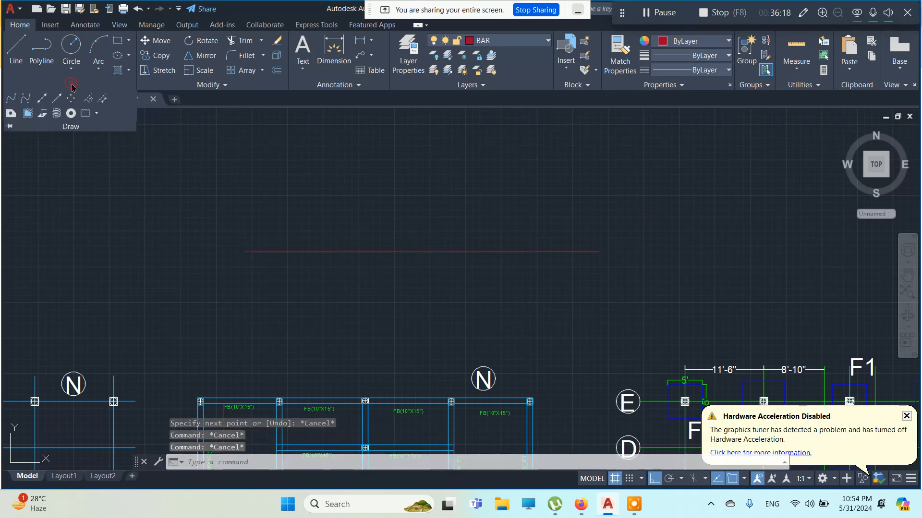
{"action": "left_click", "coordinate": [91, 101]}
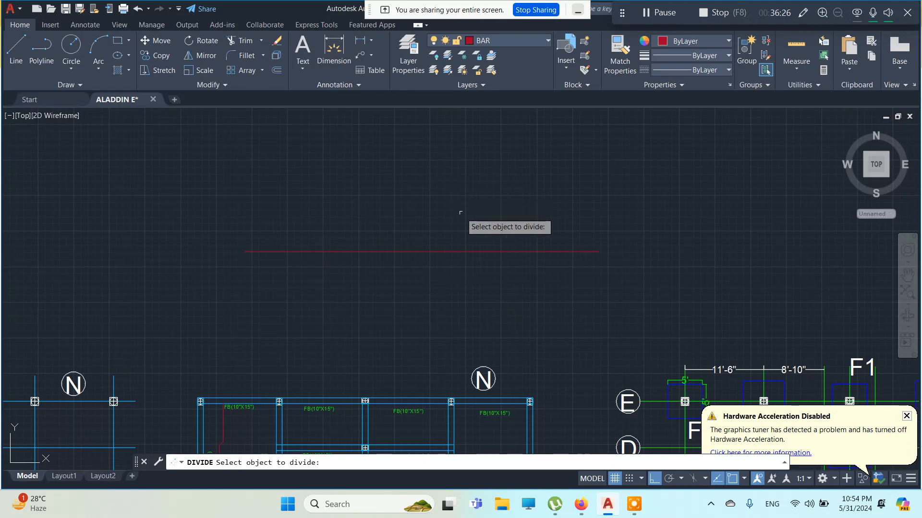
{"action": "left_click", "coordinate": [401, 251]}
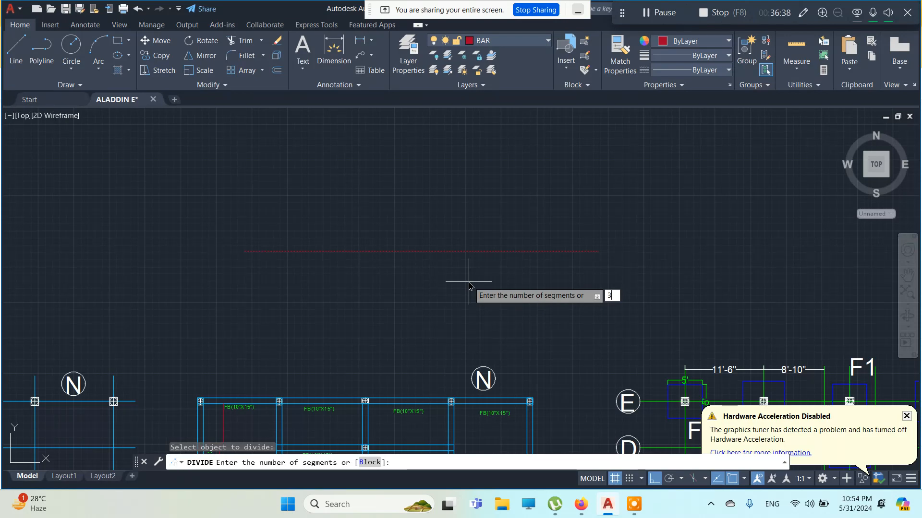
{"action": "key", "text": "Return"}
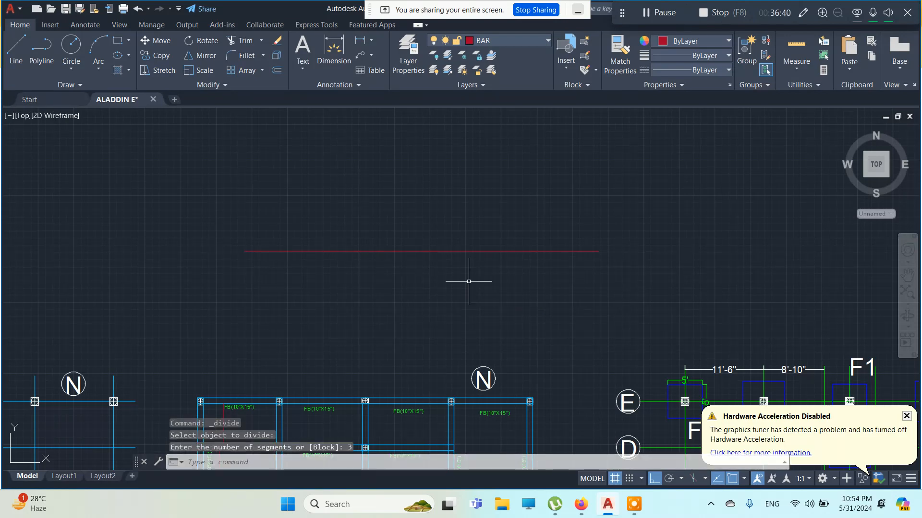
{"action": "left_click", "coordinate": [422, 249]}
{"action": "left_click", "coordinate": [367, 333]}
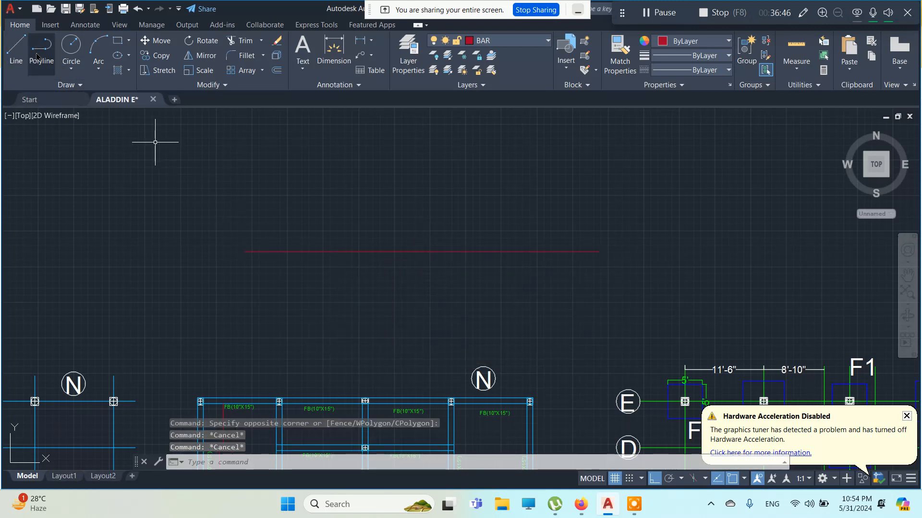
- Draw a vertical line upward from the first division point of the line split into 3 segments
{"action": "left_click", "coordinate": [16, 48]}
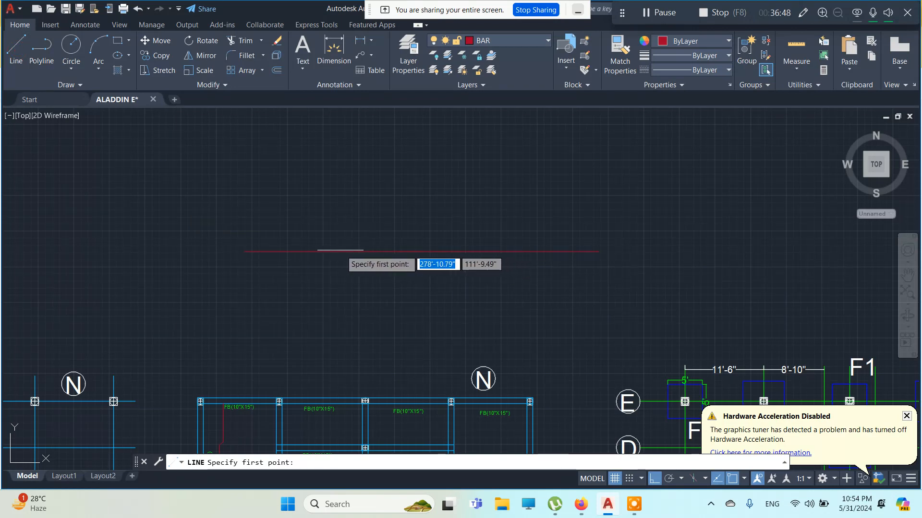
{"action": "left_click", "coordinate": [362, 251]}
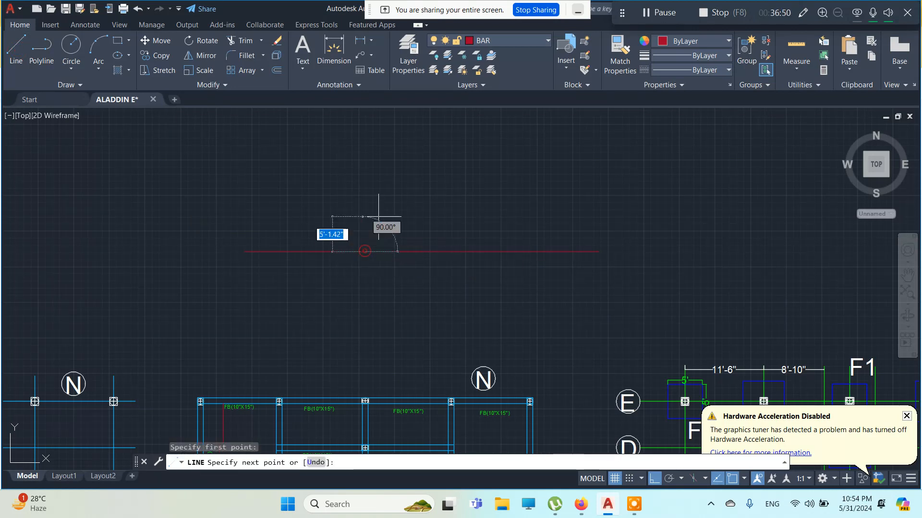
{"action": "left_click", "coordinate": [363, 204]}
{"action": "key", "text": "Escape"}
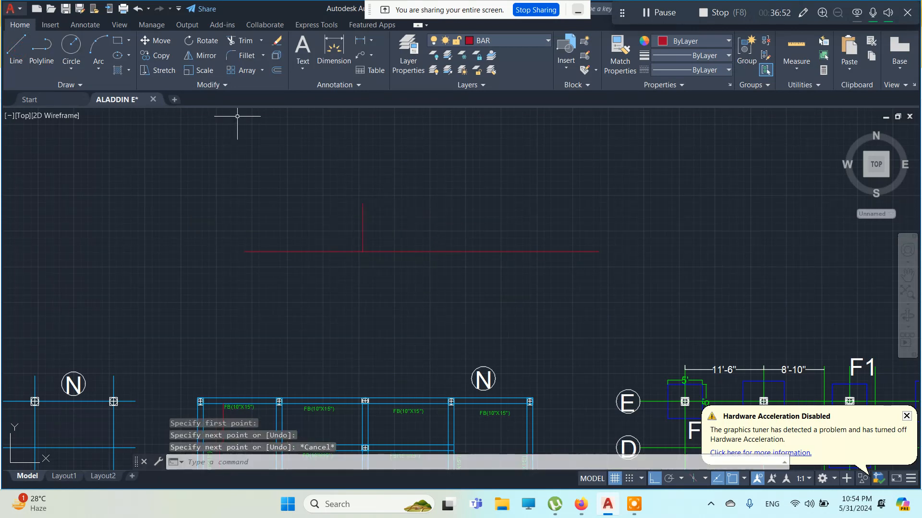
- Draw a second vertical line of matching height upward from the other division point of the same line
{"action": "left_click", "coordinate": [15, 48]}
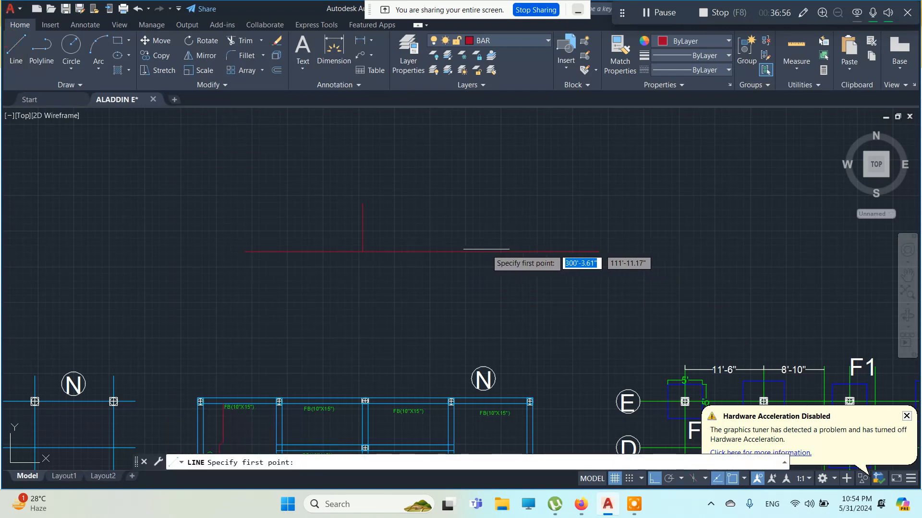
{"action": "left_click", "coordinate": [480, 251]}
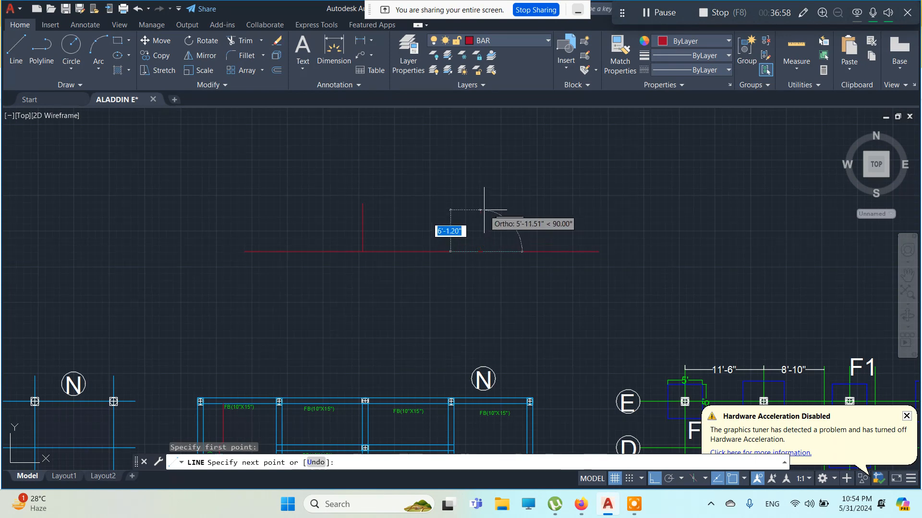
{"action": "left_click", "coordinate": [483, 204]}
{"action": "key", "text": "Escape"}
{"action": "key", "text": "Escape"}
{"action": "key", "text": "Escape"}
{"action": "key", "text": "Escape"}
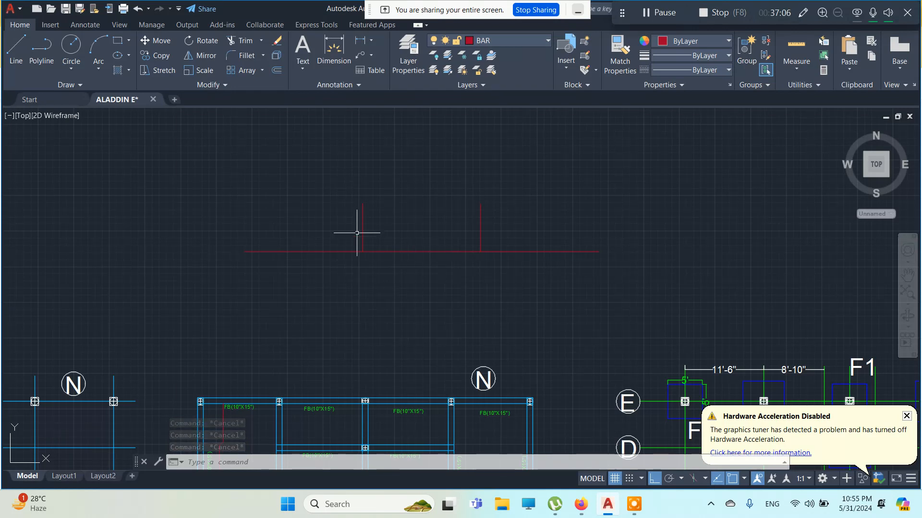
- Draw a longer horizontal line above the two vertical marker lines
{"action": "type", "text": "l"}
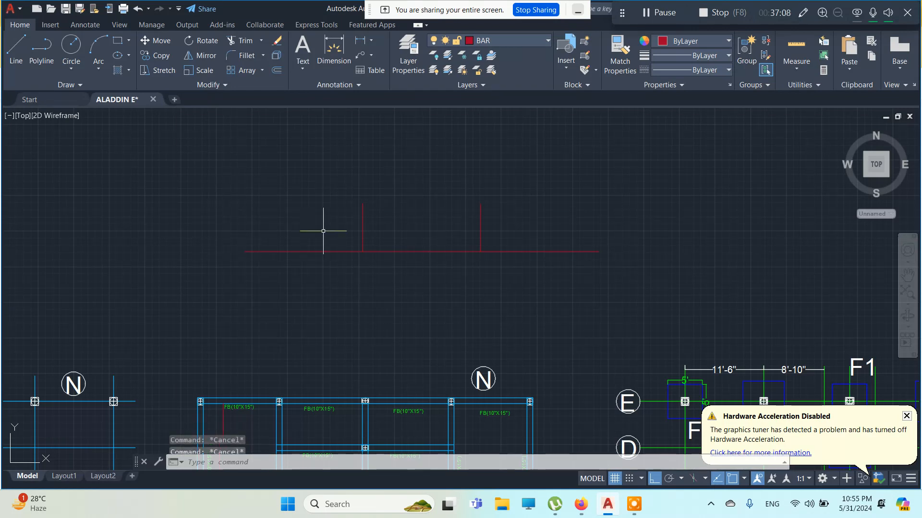
{"action": "key", "text": "Return"}
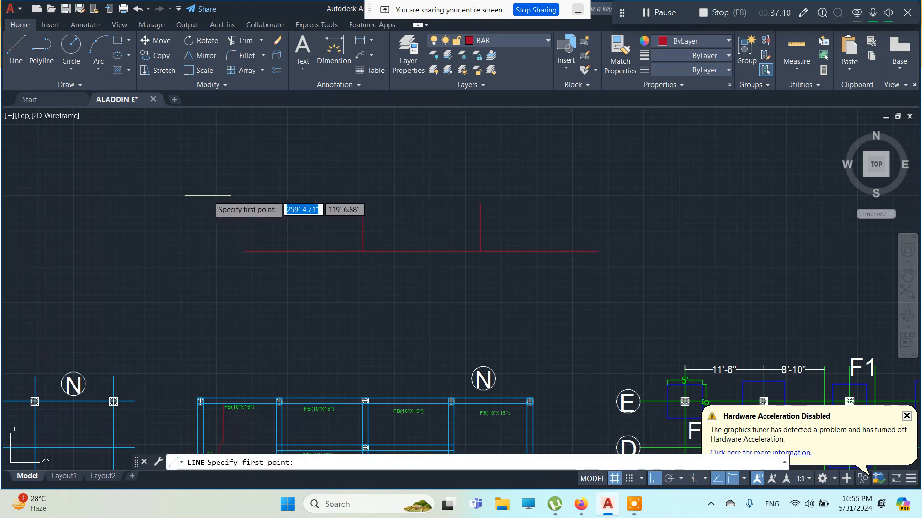
{"action": "left_click", "coordinate": [209, 183]}
{"action": "left_click", "coordinate": [678, 188]}
{"action": "key", "text": "Escape"}
{"action": "key", "text": "Escape"}
{"action": "key", "text": "Escape"}
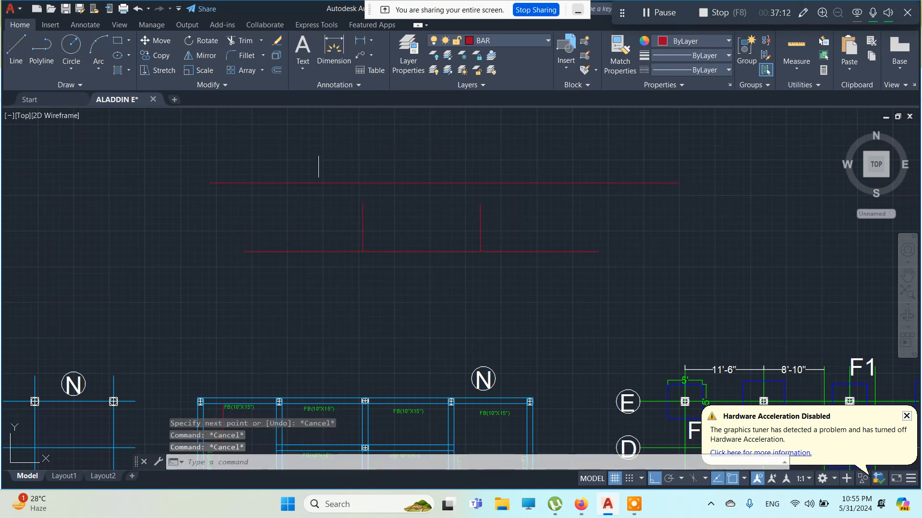
- Divide the longer upper horizontal line into 4 equal segments
{"action": "left_click", "coordinate": [80, 82]}
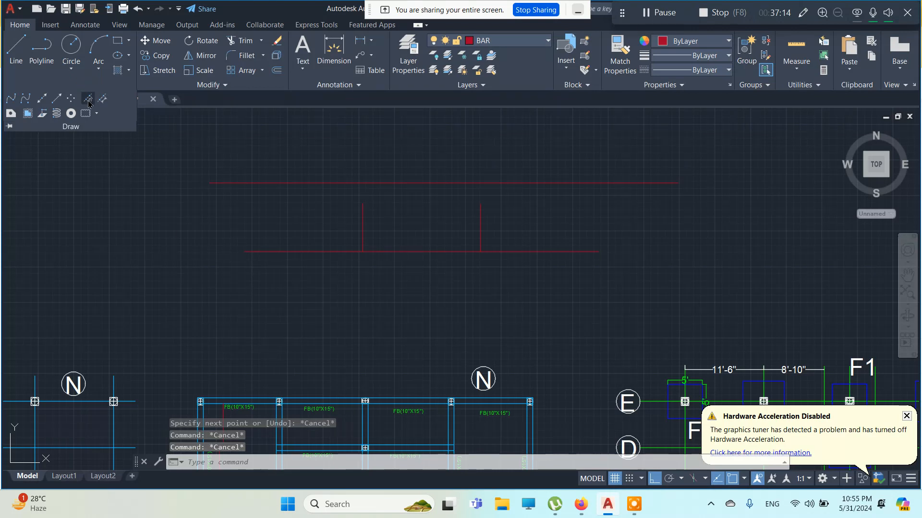
{"action": "left_click", "coordinate": [89, 102]}
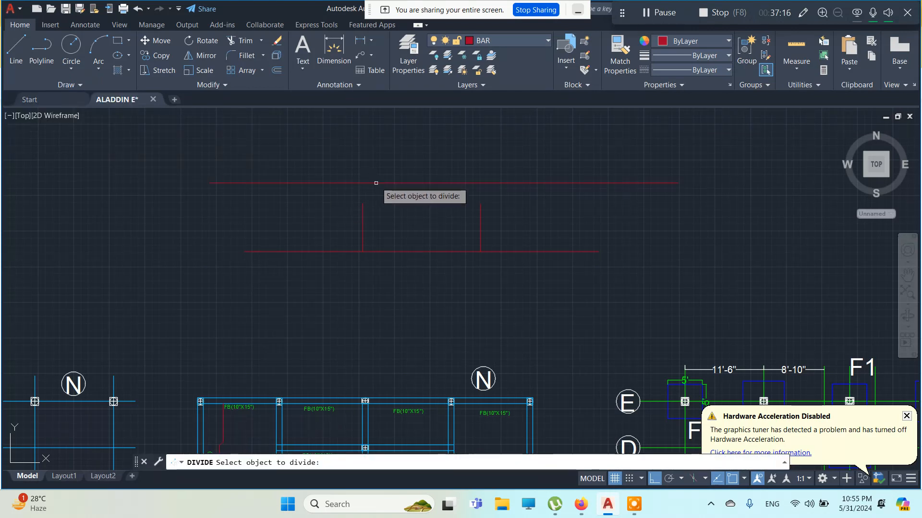
{"action": "left_click", "coordinate": [377, 184]}
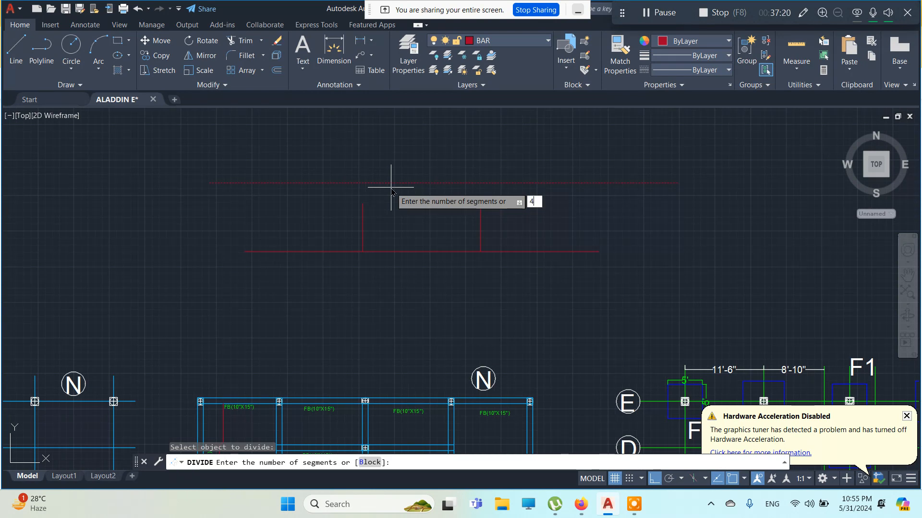
{"action": "type", "text": "4"}
{"action": "key", "text": "Return"}
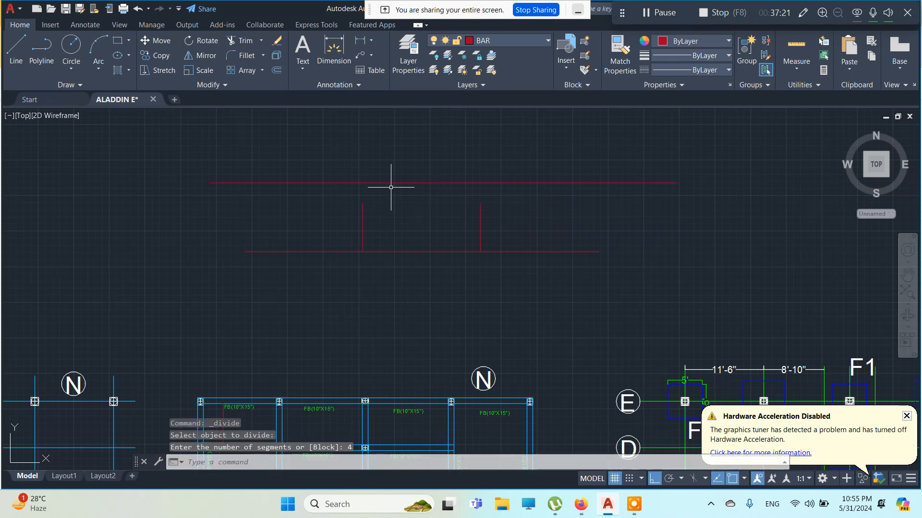
- Draw a vertical line about 10 ft tall upward from the first division point of the longer upper line
{"action": "left_click", "coordinate": [17, 53]}
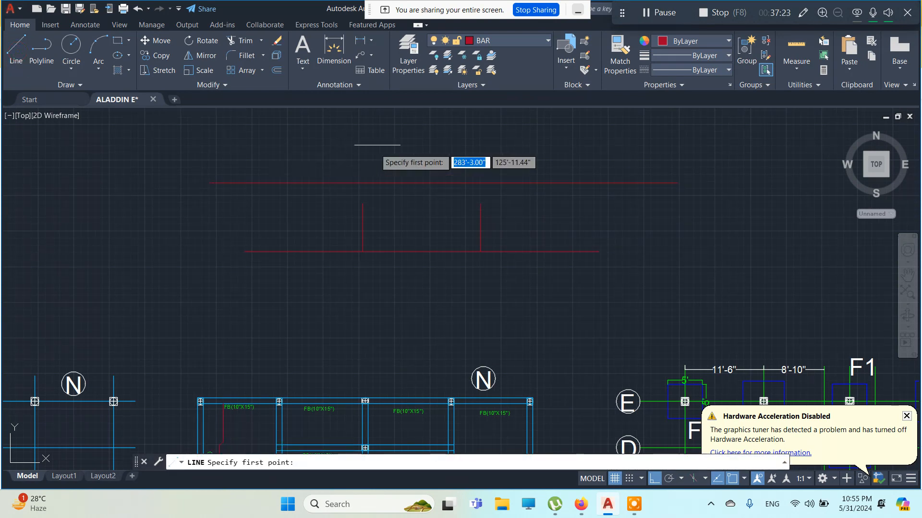
{"action": "left_click", "coordinate": [326, 183]}
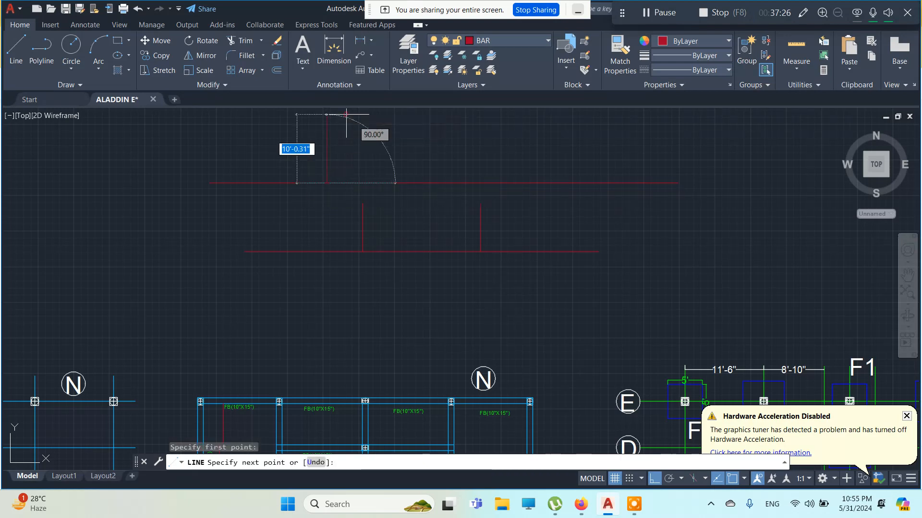
{"action": "left_click", "coordinate": [326, 116]}
{"action": "key", "text": "Escape"}
{"action": "left_click", "coordinate": [658, 15]}
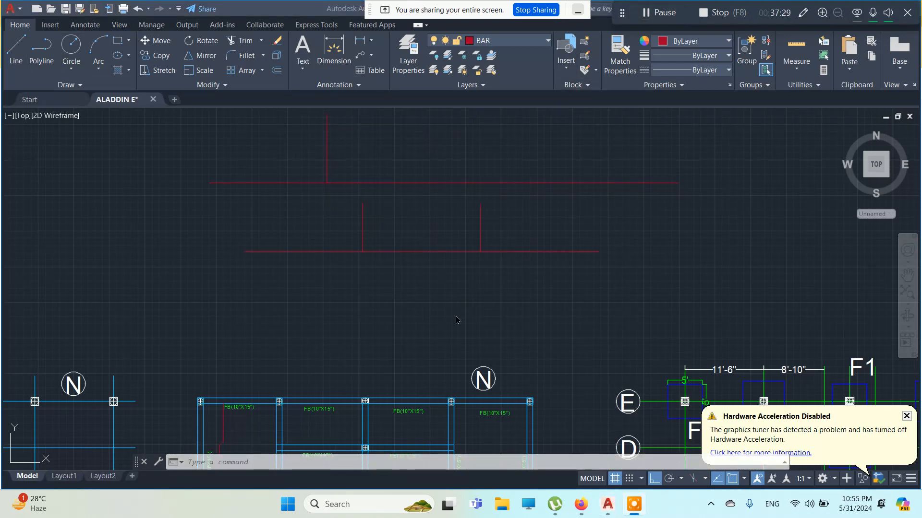
{"action": "scroll", "coordinate": [456, 320], "scroll_direction": "down", "scroll_amount": 2}
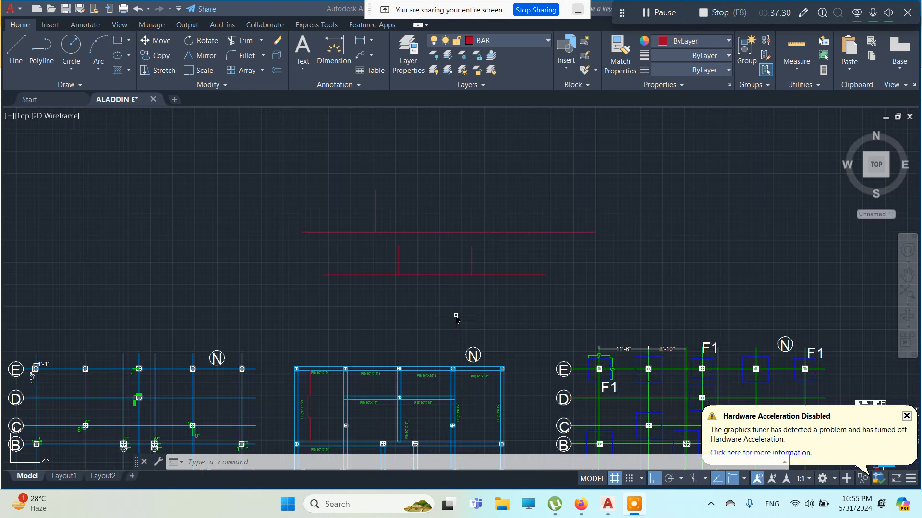
{"action": "left_click", "coordinate": [453, 350]}
{"action": "key", "text": "Escape"}
{"action": "key", "text": "Escape"}
{"action": "key", "text": "Escape"}
{"action": "middle_click_drag", "start_coordinate": [384, 298], "coordinate": [318, 142]}
{"action": "scroll", "coordinate": [262, 292], "scroll_direction": "up", "scroll_amount": 6}
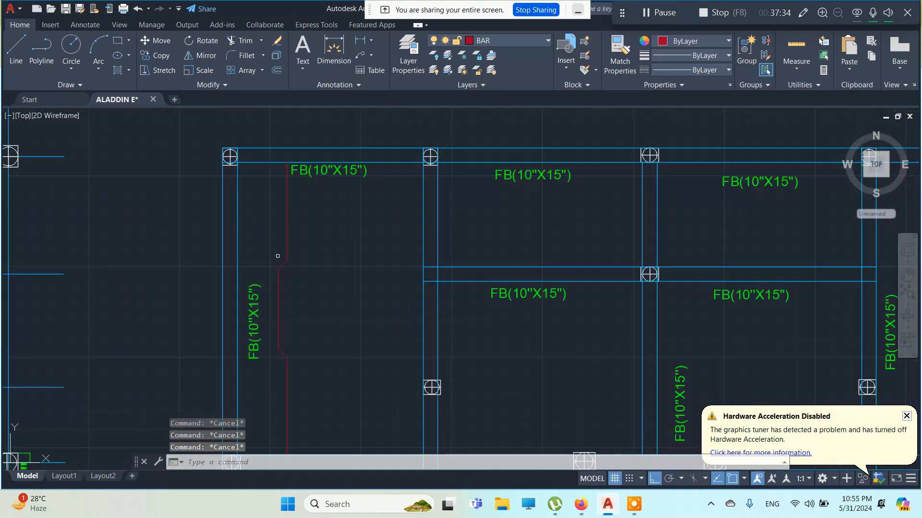
{"action": "middle_click_drag", "start_coordinate": [343, 351], "coordinate": [342, 345]}
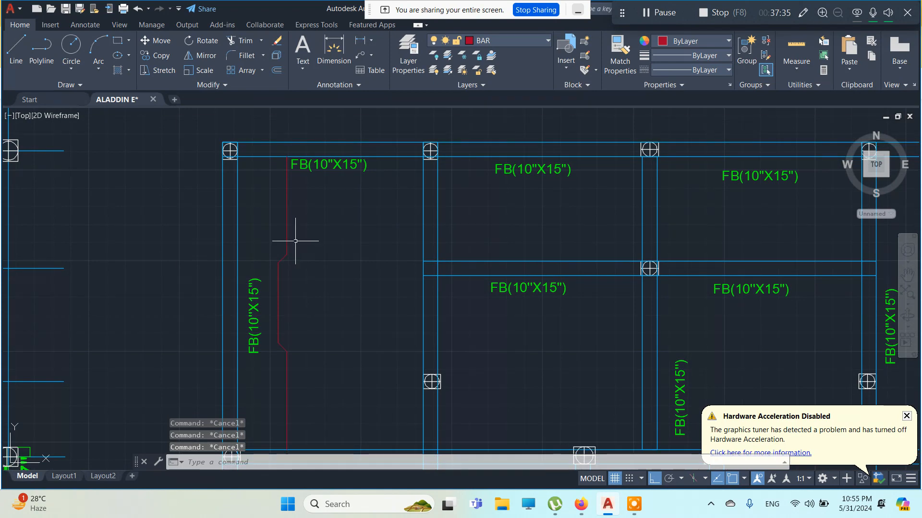
{"action": "left_click", "coordinate": [25, 45]}
{"action": "scroll", "coordinate": [287, 149], "scroll_direction": "up", "scroll_amount": 6}
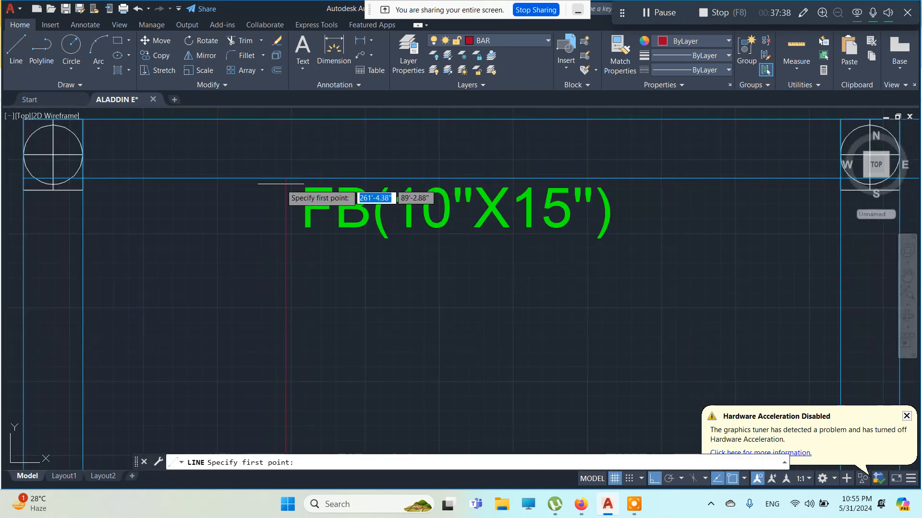
{"action": "left_click", "coordinate": [285, 178]}
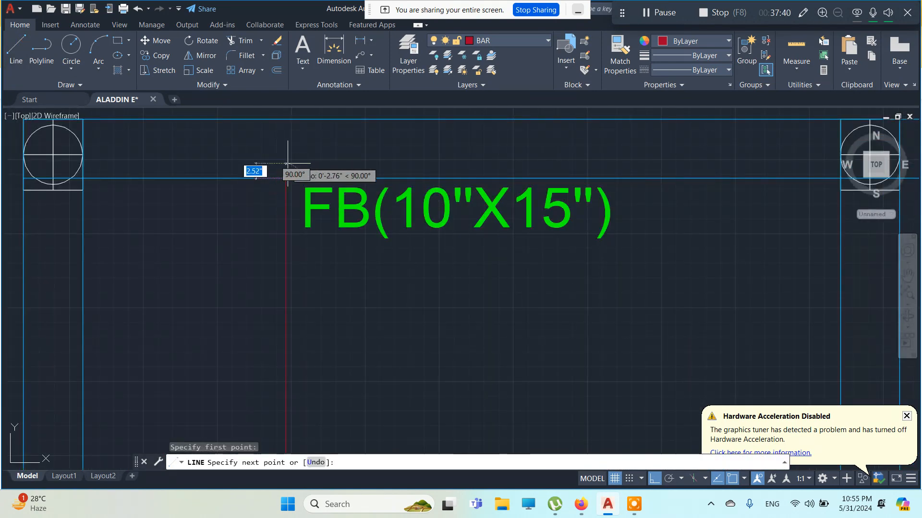
{"action": "key", "text": "Escape"}
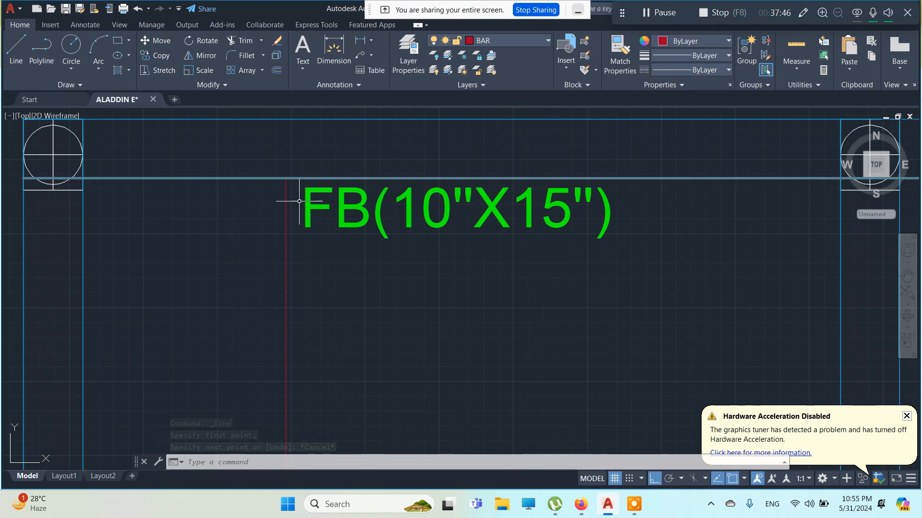
{"action": "left_click", "coordinate": [18, 57]}
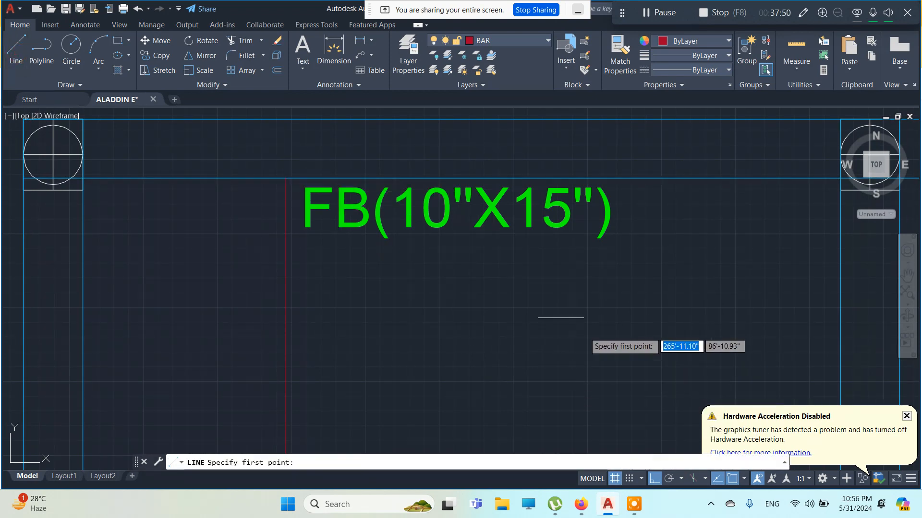
{"action": "left_click", "coordinate": [286, 178]}
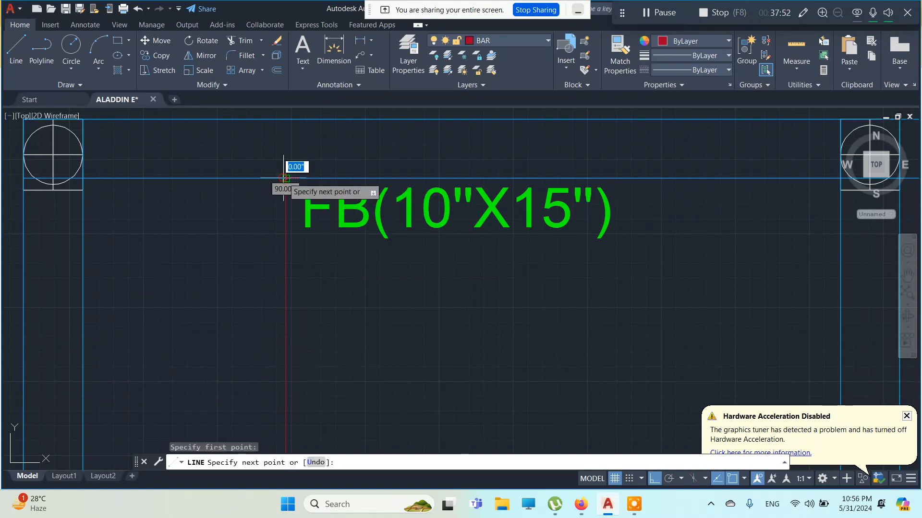
{"action": "key", "text": "Escape"}
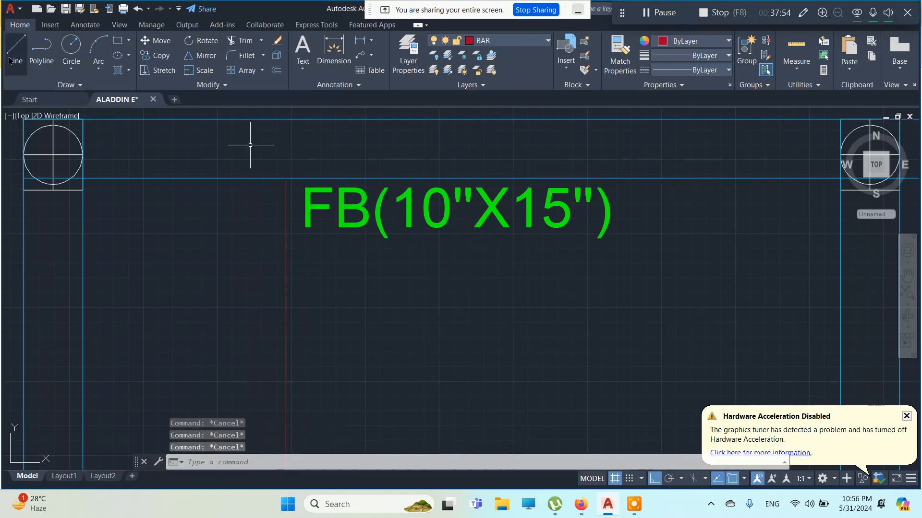
- Draw a short vertical line down from the top beam's inner edge, about 2.5 in west of the cranked bar's upper end
{"action": "key", "text": "space"}
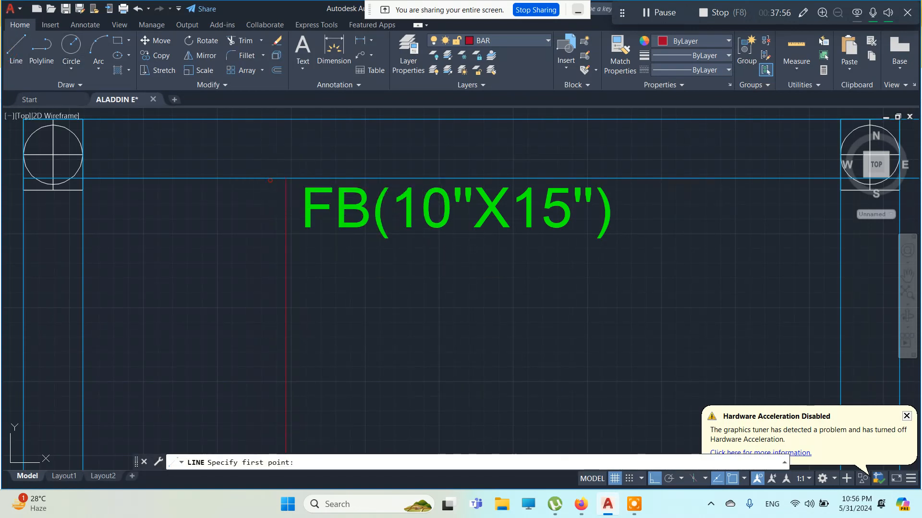
{"action": "left_click", "coordinate": [271, 178]}
{"action": "key", "text": "Escape"}
{"action": "key", "text": "Escape"}
{"action": "key", "text": "Escape"}
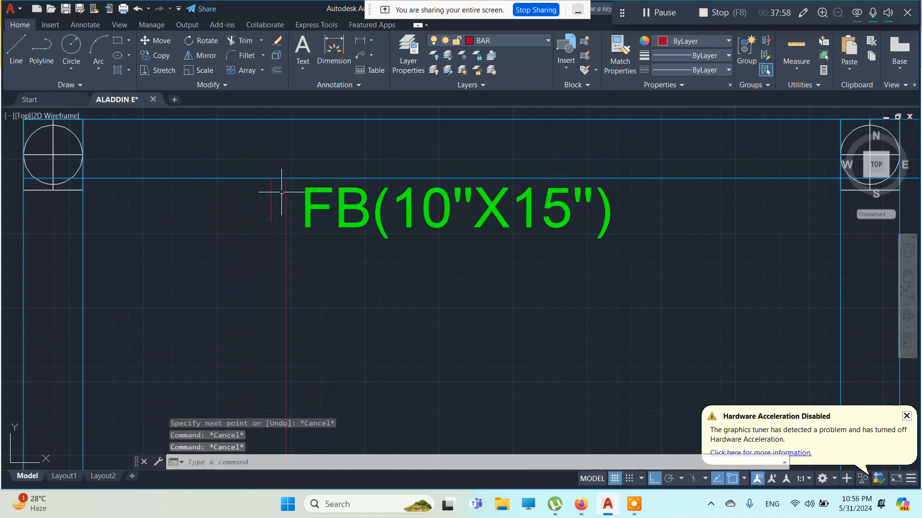
- Draw an arc curving over the beam edge to join the short line's top end to the cranked bar's upper end
{"action": "scroll", "coordinate": [283, 192], "scroll_direction": "up", "scroll_amount": 3}
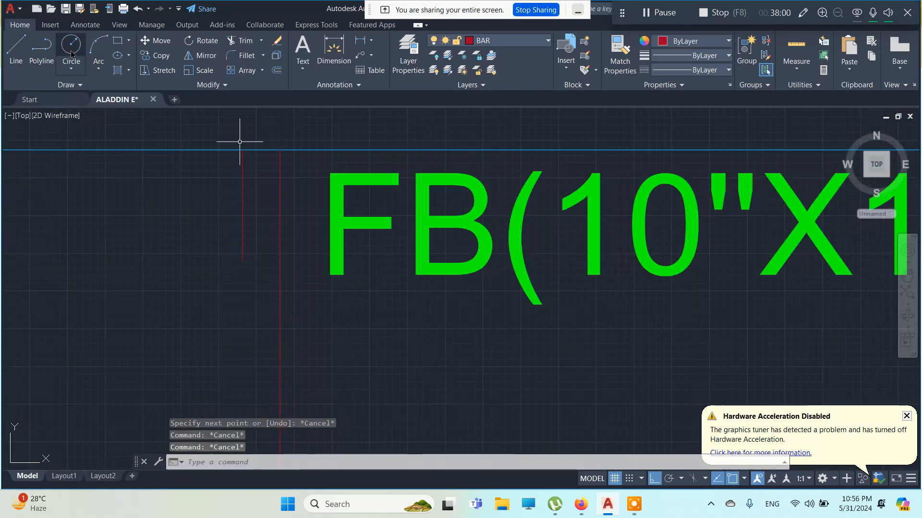
{"action": "left_click", "coordinate": [98, 48]}
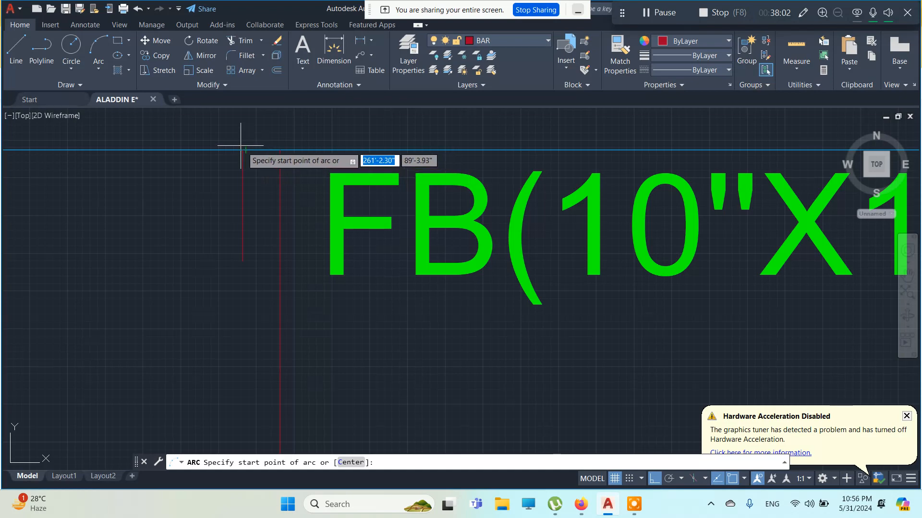
{"action": "left_click", "coordinate": [242, 149]}
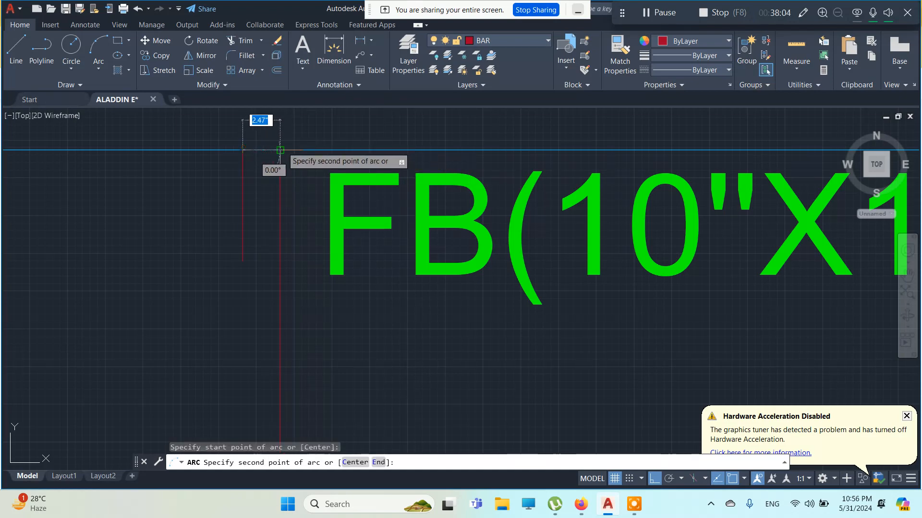
{"action": "left_click", "coordinate": [279, 150]}
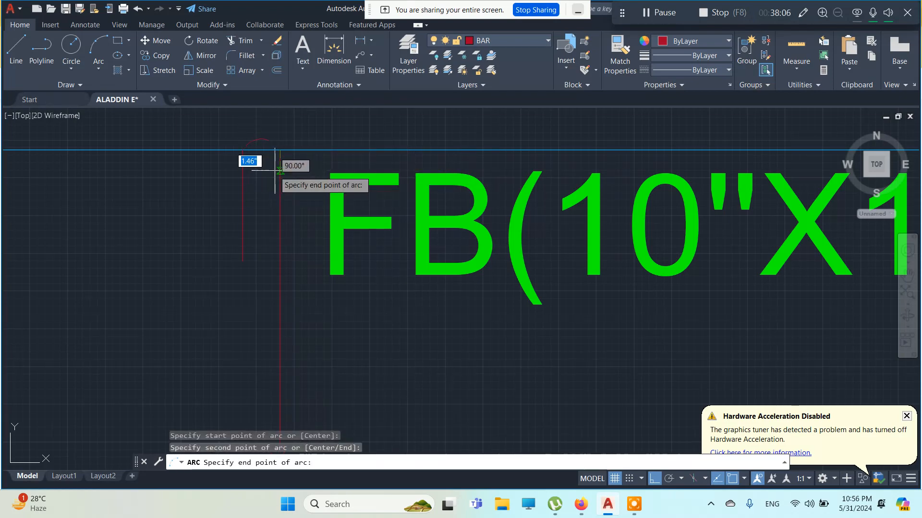
{"action": "key", "text": "Escape"}
{"action": "key", "text": "Escape"}
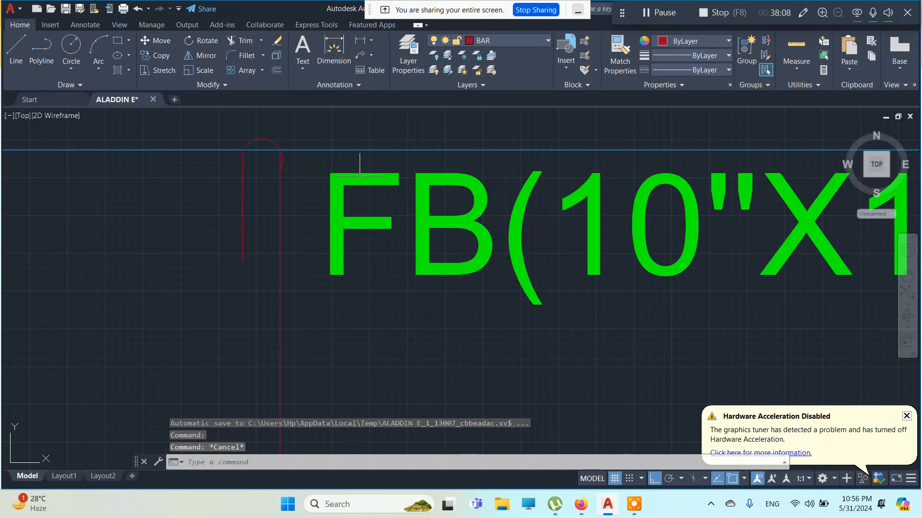
{"action": "scroll", "coordinate": [258, 150], "scroll_direction": "up", "scroll_amount": 4}
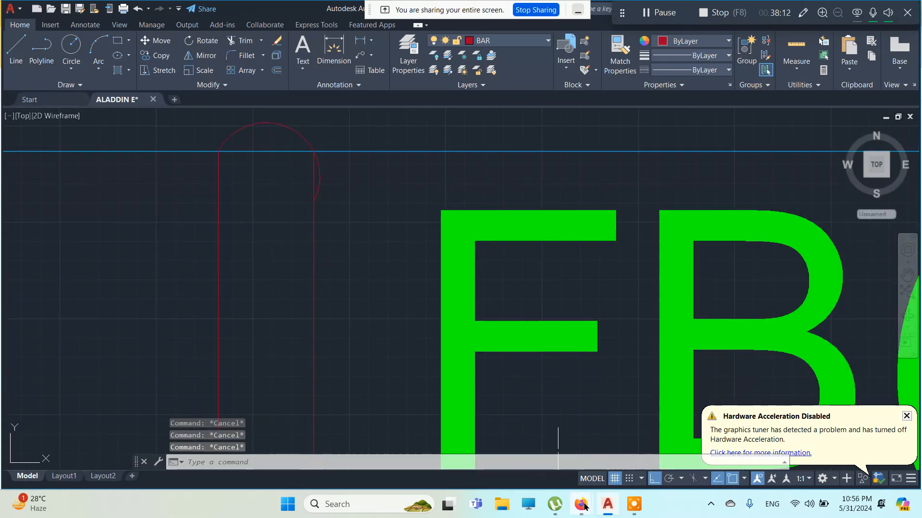
- Switch to the Google Meet call in Firefox and admit the waiting participant
{"action": "mouse_move", "coordinate": [584, 505]}
{"action": "left_click", "coordinate": [555, 465]}
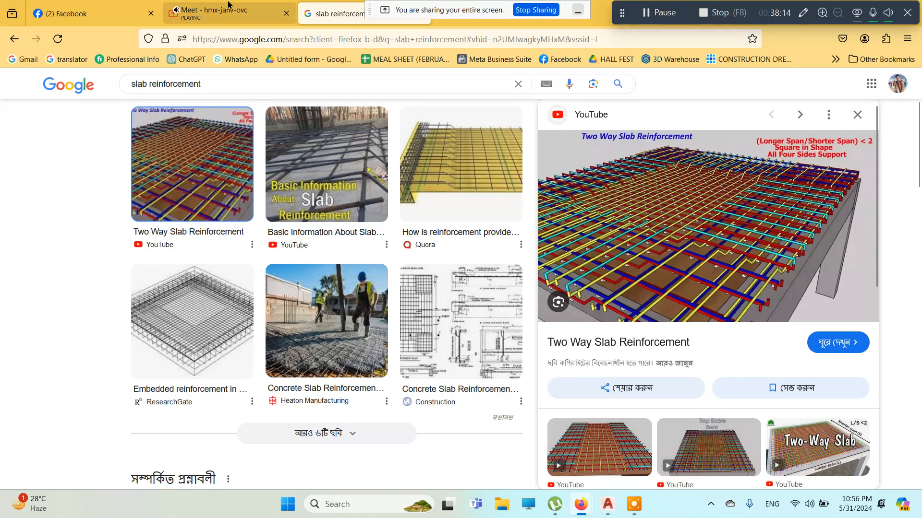
{"action": "left_click", "coordinate": [226, 13]}
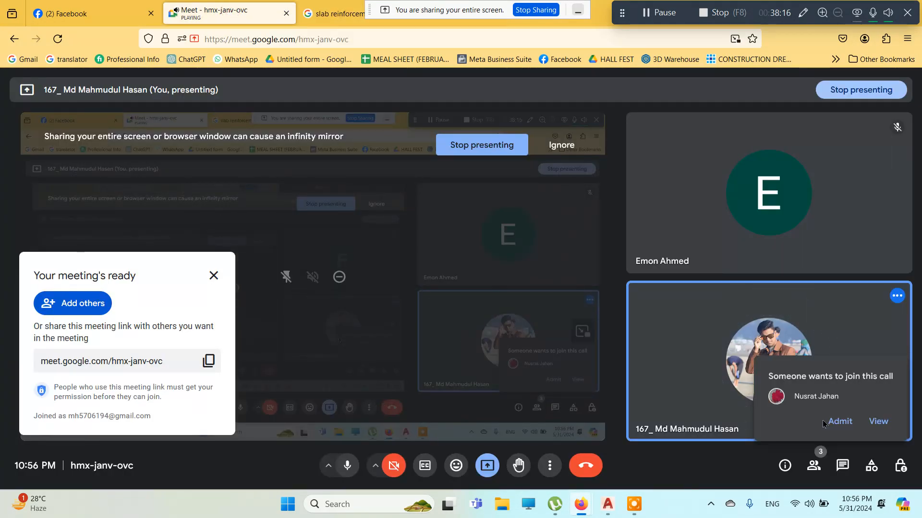
{"action": "left_click", "coordinate": [840, 422]}
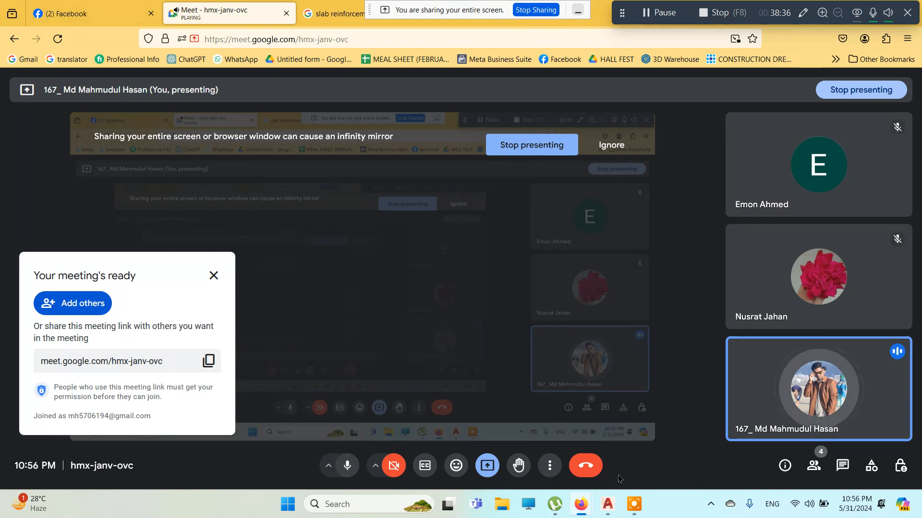
- Return to AutoCAD and trim off the surplus arc bulging past the east side of the cranked bar
{"action": "left_click", "coordinate": [608, 504]}
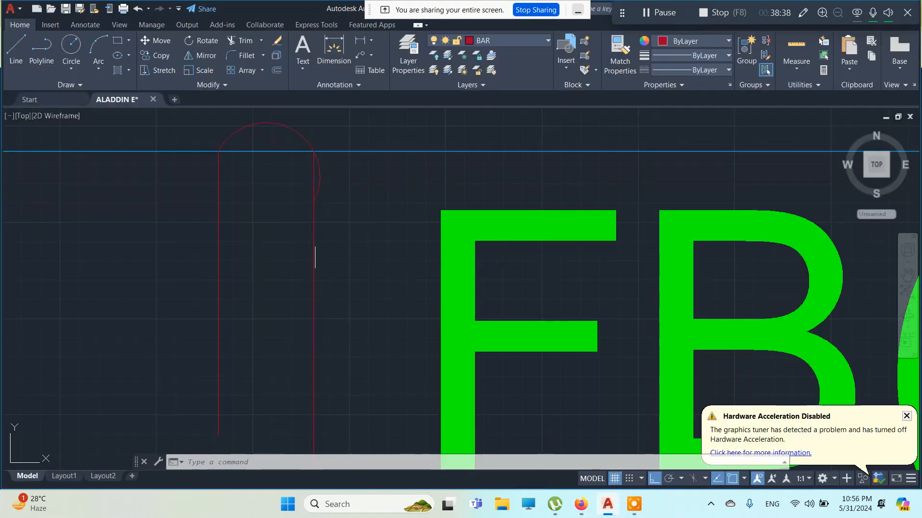
{"action": "key", "text": "Escape"}
{"action": "key", "text": "Escape"}
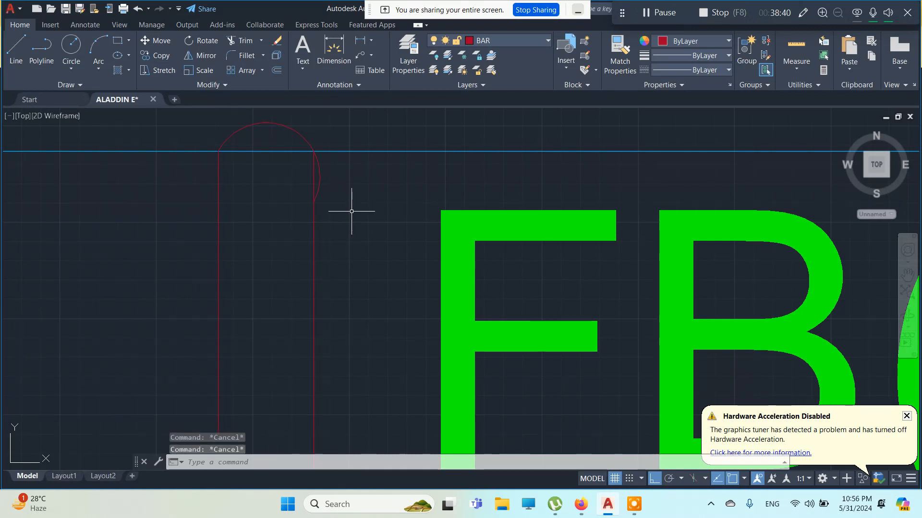
{"action": "key", "text": "Return"}
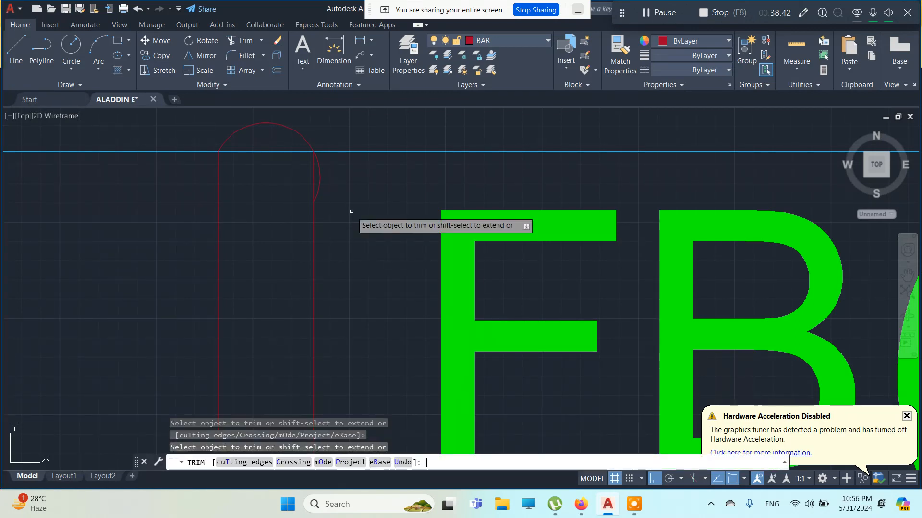
{"action": "left_click", "coordinate": [320, 171]}
{"action": "key", "text": "Escape"}
{"action": "scroll", "coordinate": [370, 195], "scroll_direction": "down", "scroll_amount": 9}
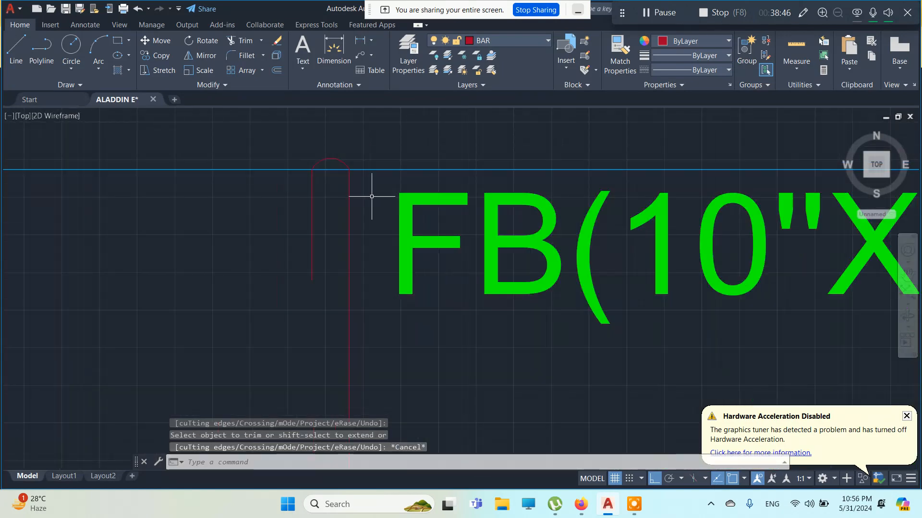
- Examine the reinforcement layout and slab notes on the finished slab plan below the column layout
{"action": "mouse_move", "coordinate": [391, 230]}
{"action": "middle_mouse_down"}
{"action": "mouse_move", "coordinate": [441, 275]}
{"action": "mouse_move", "coordinate": [290, 122]}
{"action": "middle_mouse_up"}
{"action": "scroll", "coordinate": [318, 181], "scroll_direction": "down", "scroll_amount": 3}
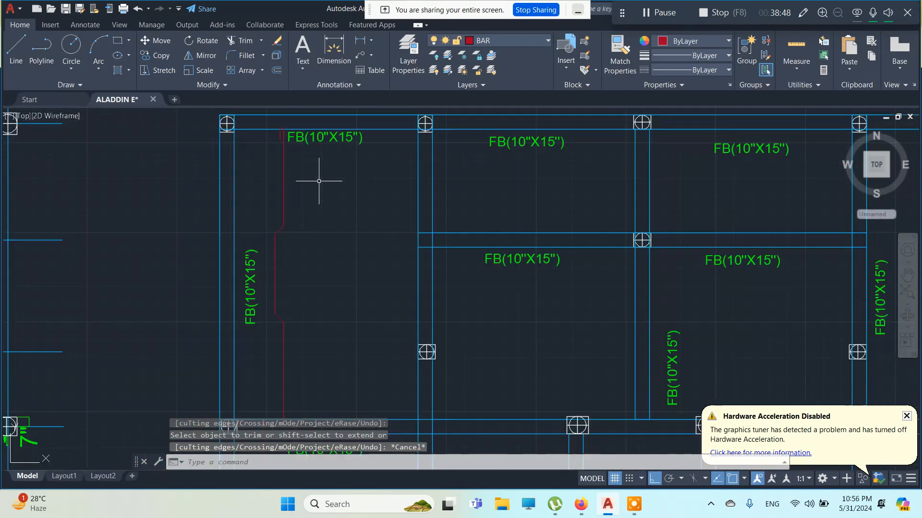
{"action": "scroll", "coordinate": [373, 222], "scroll_direction": "down", "scroll_amount": 5}
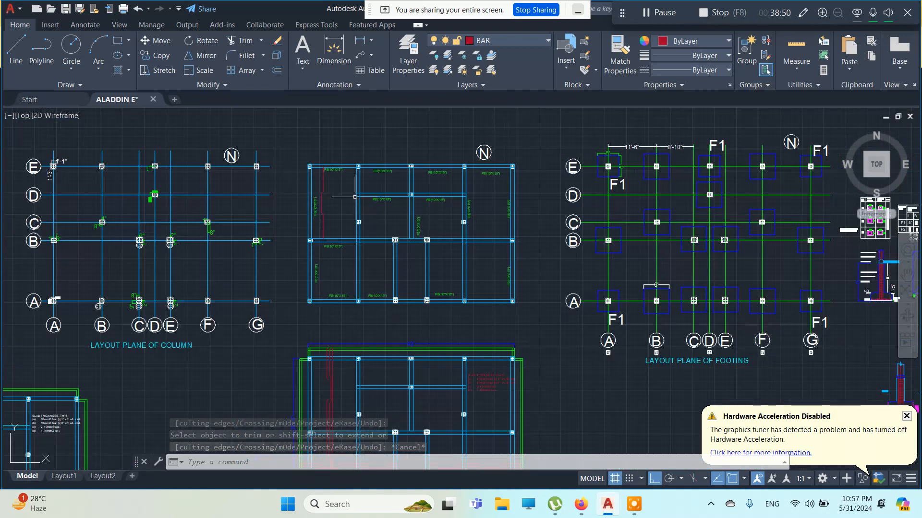
{"action": "middle_click_drag", "start_coordinate": [355, 213], "coordinate": [537, 135]}
{"action": "middle_click_drag", "start_coordinate": [257, 288], "coordinate": [536, 124]}
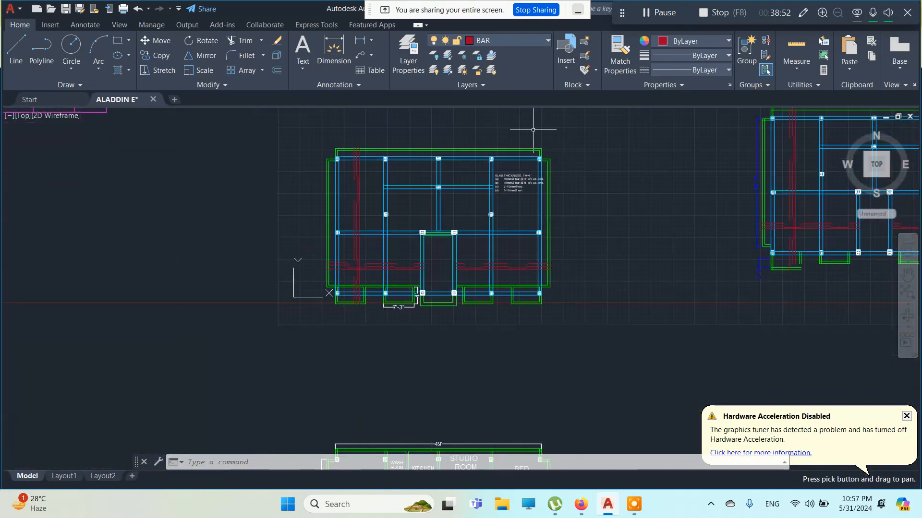
{"action": "scroll", "coordinate": [367, 237], "scroll_direction": "down", "scroll_amount": 2}
{"action": "scroll", "coordinate": [368, 237], "scroll_direction": "down", "scroll_amount": 2}
{"action": "scroll", "coordinate": [410, 223], "scroll_direction": "up", "scroll_amount": 7}
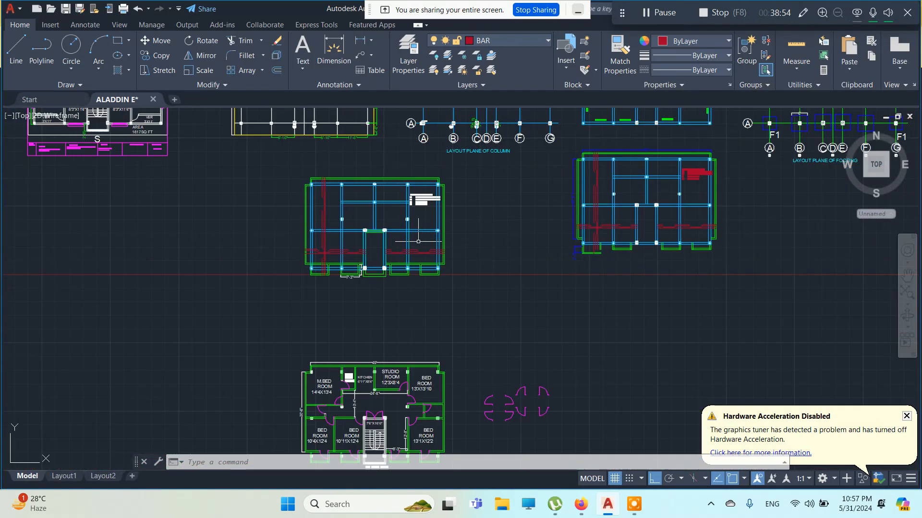
{"action": "scroll", "coordinate": [412, 241], "scroll_direction": "down", "scroll_amount": 2}
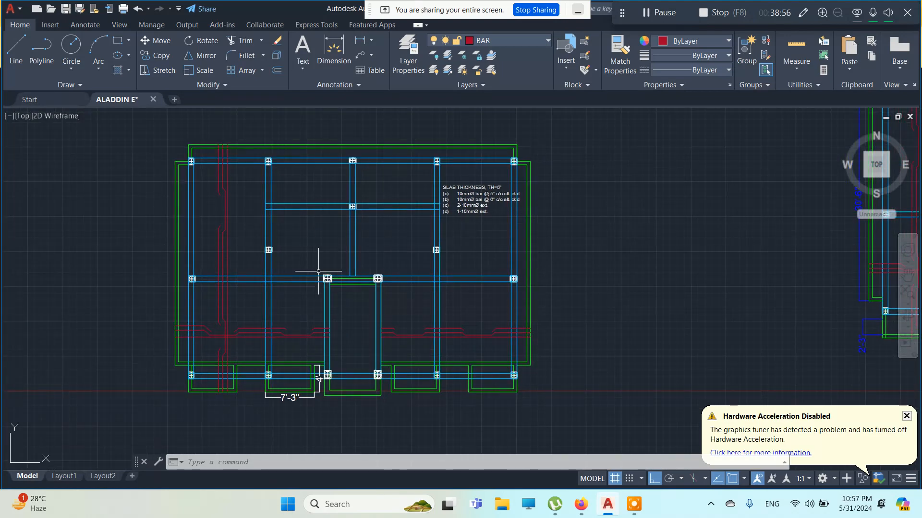
{"action": "middle_click_drag", "start_coordinate": [318, 271], "coordinate": [354, 254]}
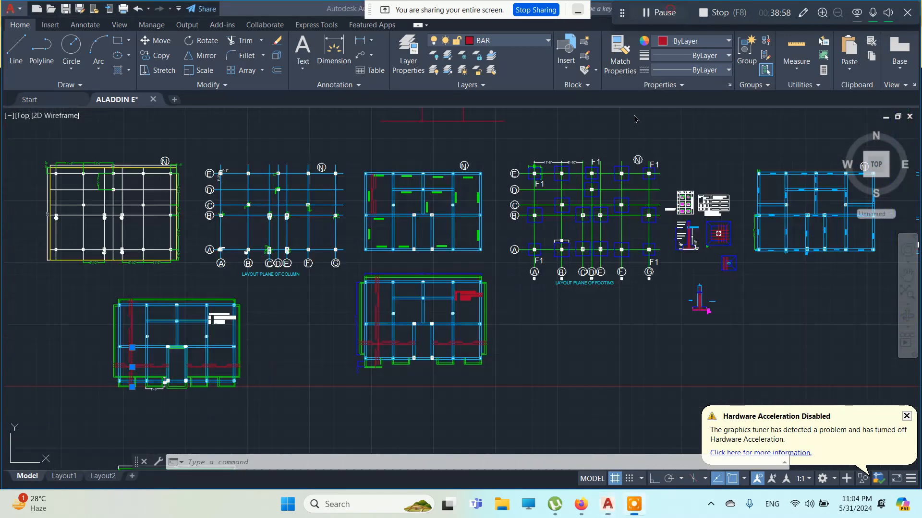
{"action": "scroll", "coordinate": [417, 201], "scroll_direction": "up", "scroll_amount": 5}
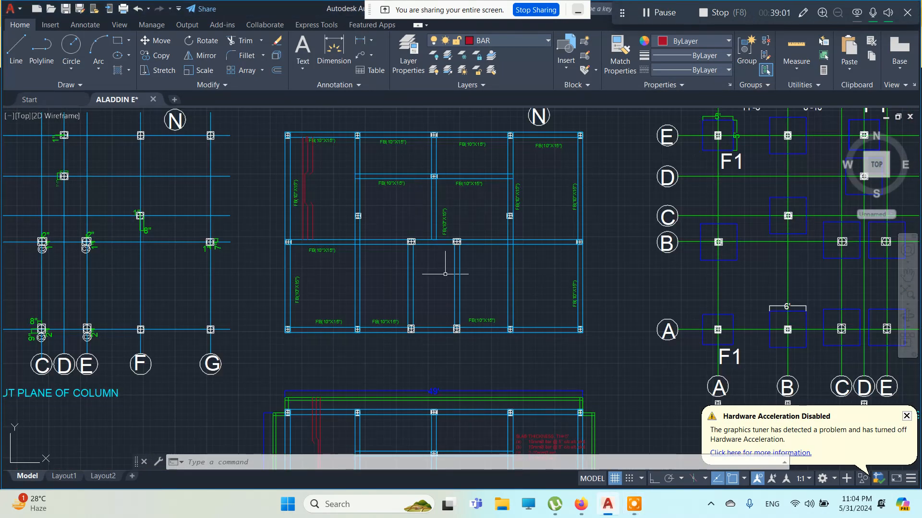
{"action": "middle_click_drag", "start_coordinate": [385, 233], "coordinate": [372, 309]}
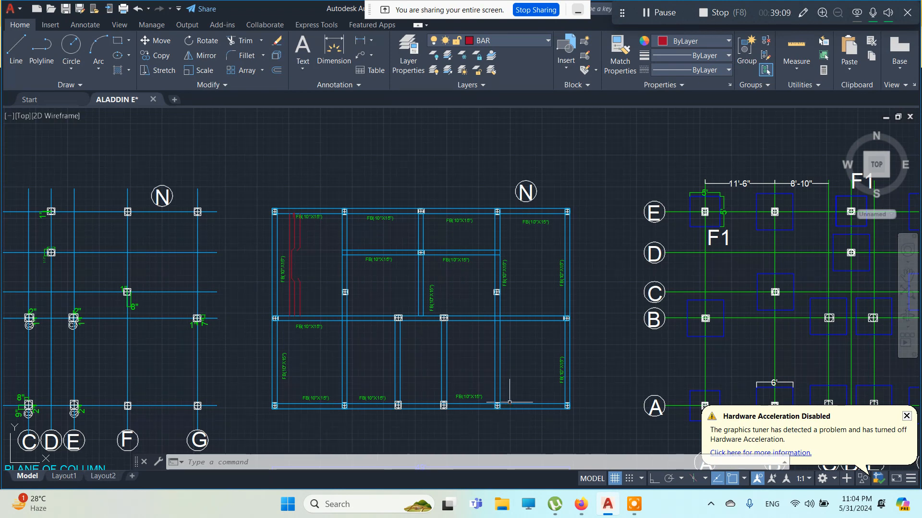
{"action": "middle_click_drag", "start_coordinate": [381, 387], "coordinate": [387, 346]}
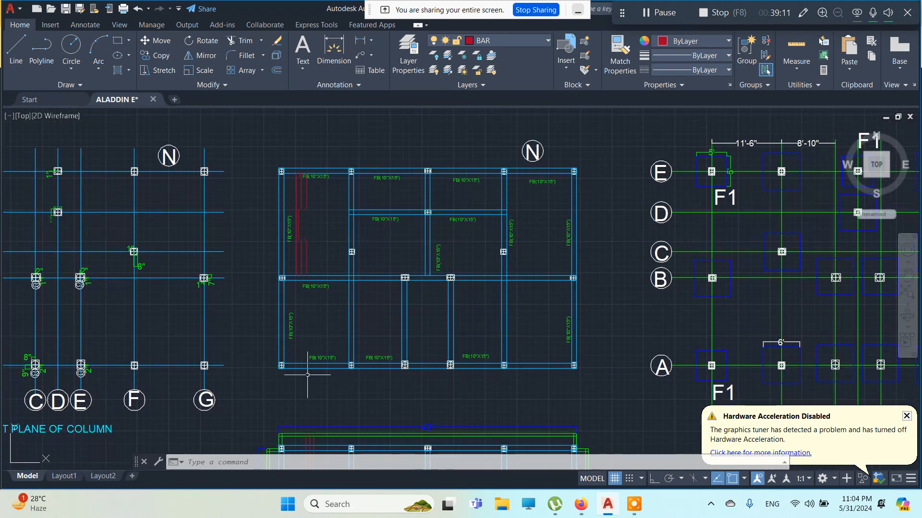
{"action": "scroll", "coordinate": [309, 379], "scroll_direction": "up", "scroll_amount": 2}
{"action": "middle_click_drag", "start_coordinate": [540, 400], "coordinate": [516, 381]}
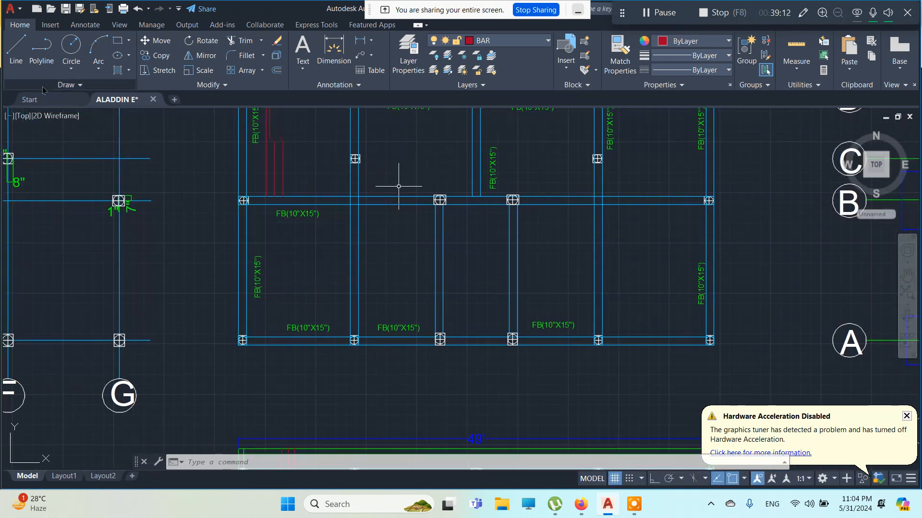
{"action": "left_click", "coordinate": [10, 54]}
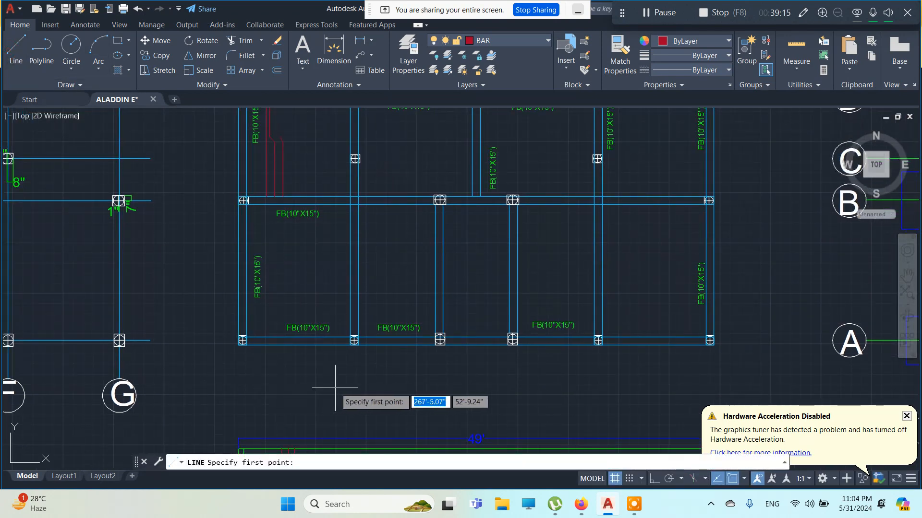
{"action": "left_click", "coordinate": [240, 343]}
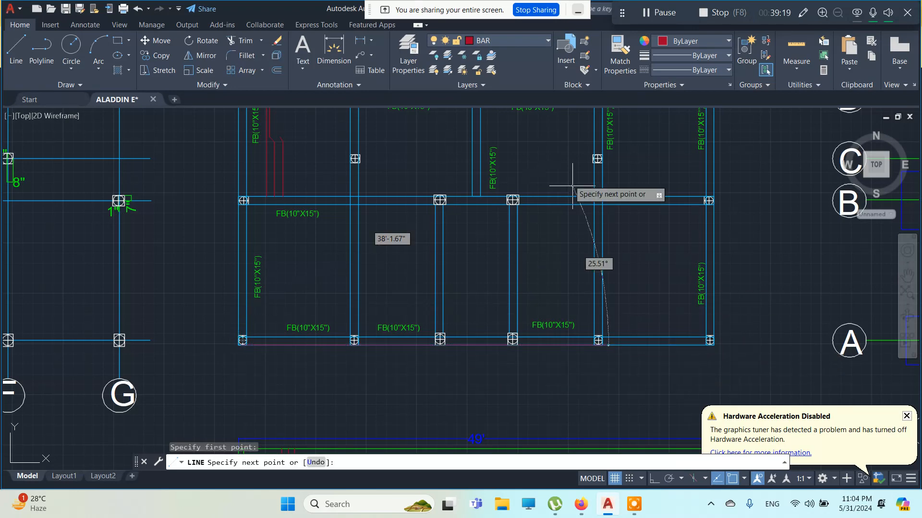
{"action": "key", "text": "Escape"}
- Make c sd the current layer and draw a line along the southwest bay's lower beam edge between its two columns
{"action": "left_click", "coordinate": [532, 46]}
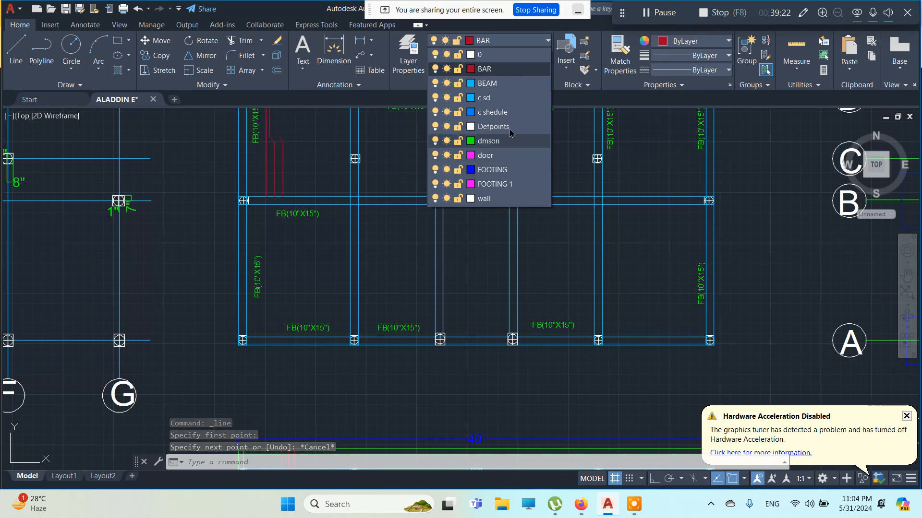
{"action": "left_click", "coordinate": [484, 97]}
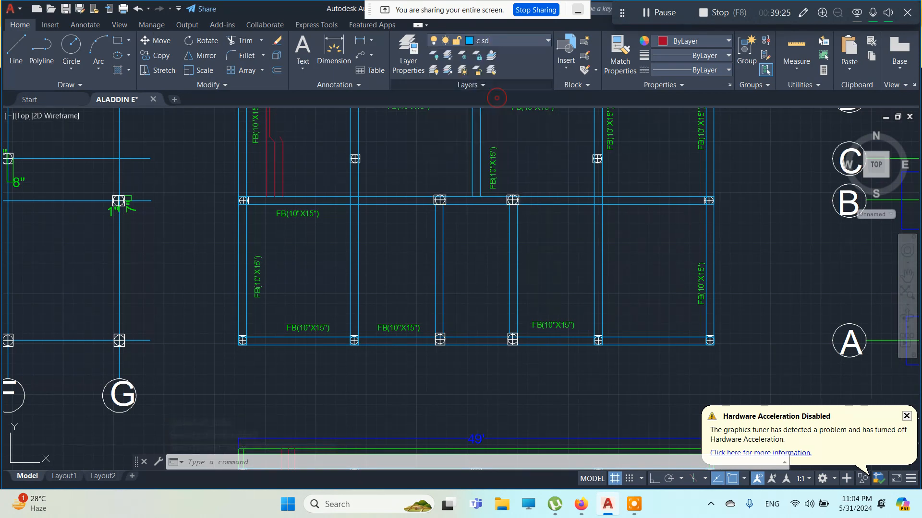
{"action": "left_click", "coordinate": [15, 53]}
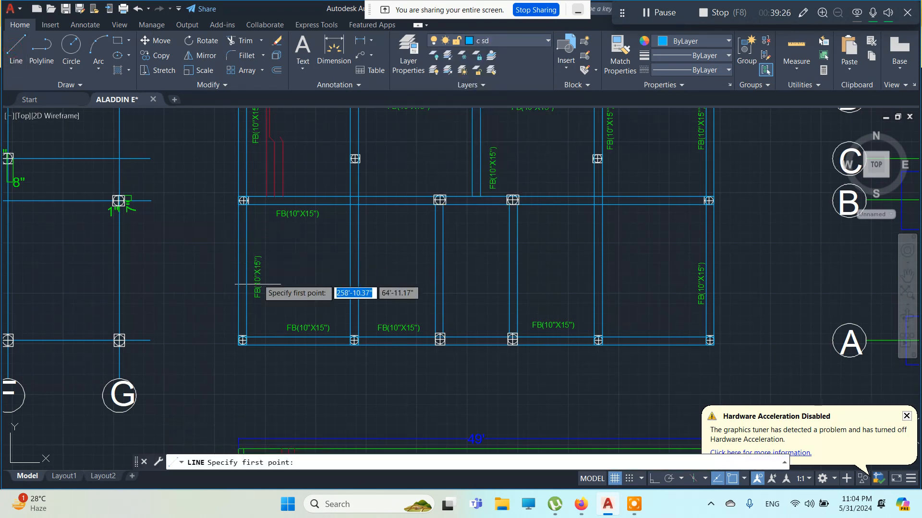
{"action": "left_click", "coordinate": [239, 344]}
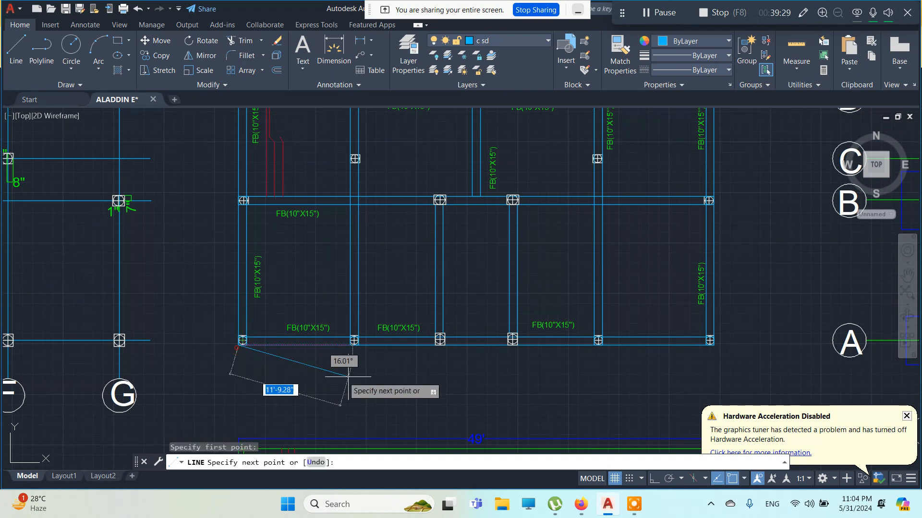
{"action": "left_click", "coordinate": [356, 341]}
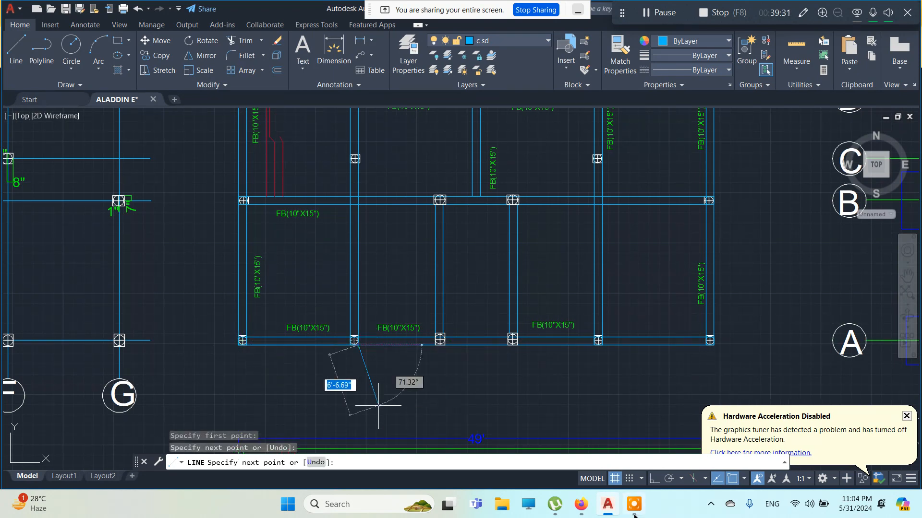
- Check the Google Meet call in Firefox and return to AutoCAD
{"action": "mouse_move", "coordinate": [583, 507]}
{"action": "left_click", "coordinate": [563, 452]}
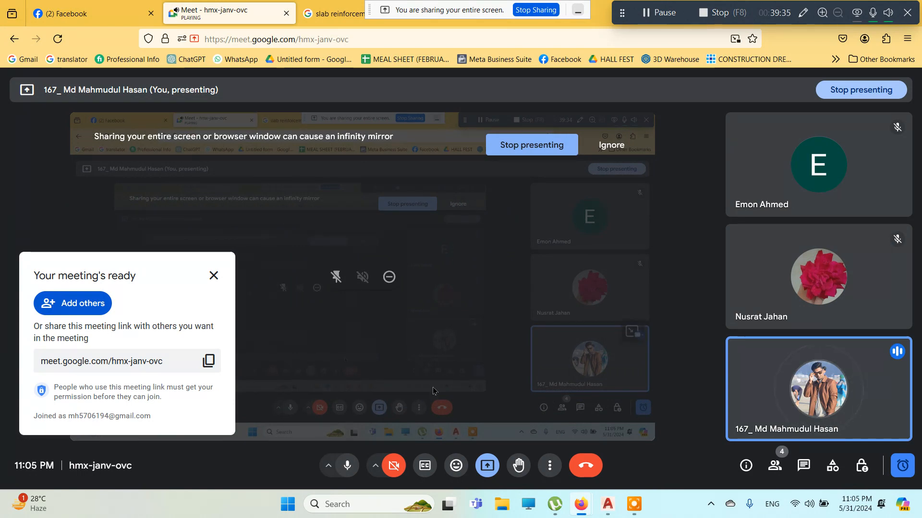
{"action": "left_click", "coordinate": [611, 511]}
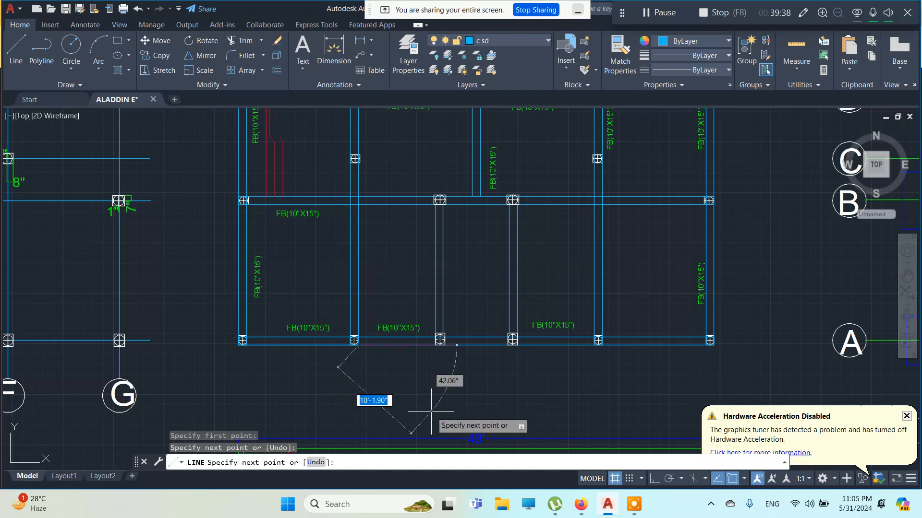
- Offset the southwest bay's lower edge line 3' outward to the south, with Ortho on
{"action": "key", "text": "Escape"}
{"action": "scroll", "coordinate": [308, 352], "scroll_direction": "up", "scroll_amount": 2}
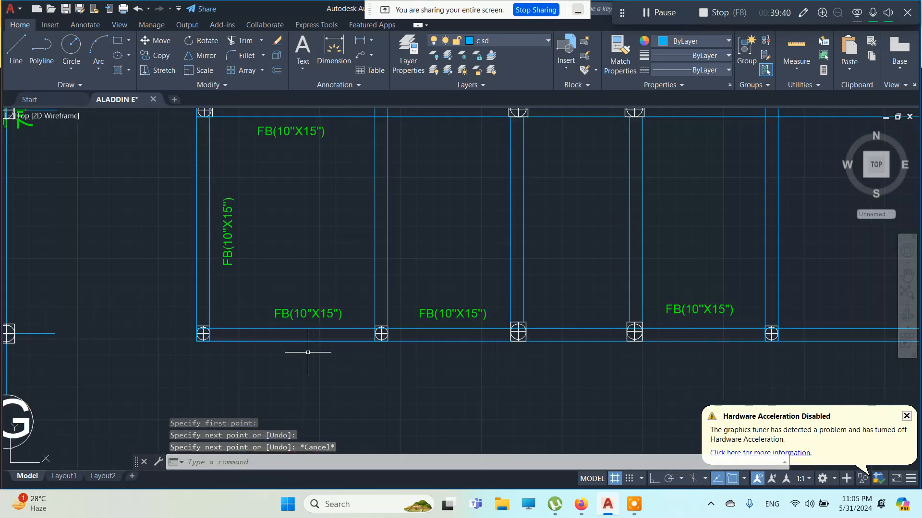
{"action": "left_click", "coordinate": [277, 70]}
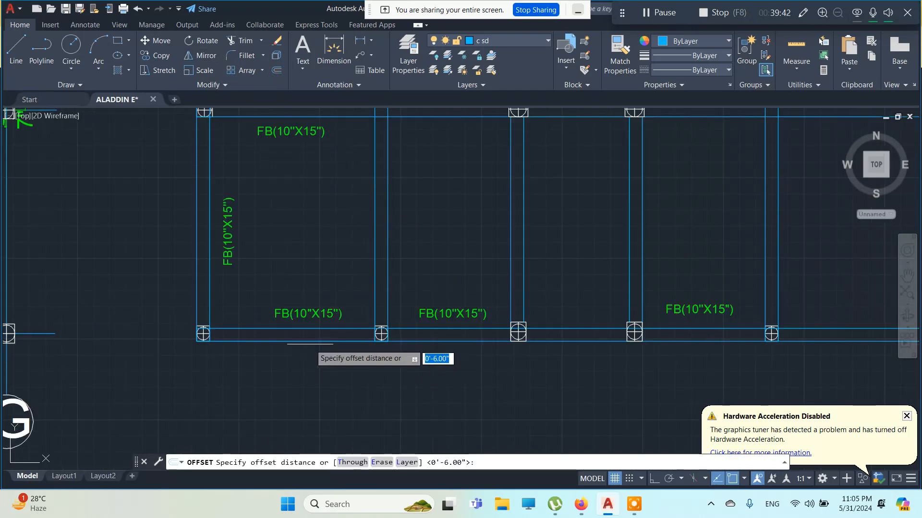
{"action": "left_click", "coordinate": [309, 341]}
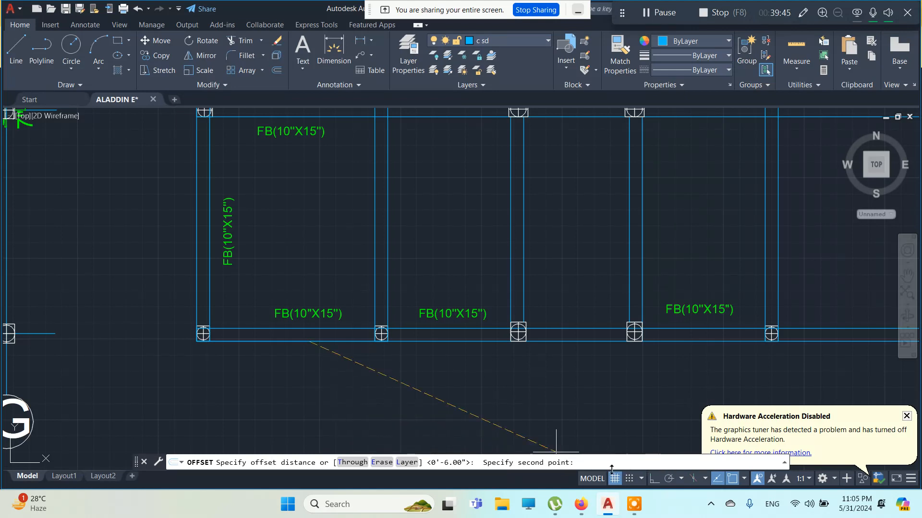
{"action": "left_click", "coordinate": [656, 483]}
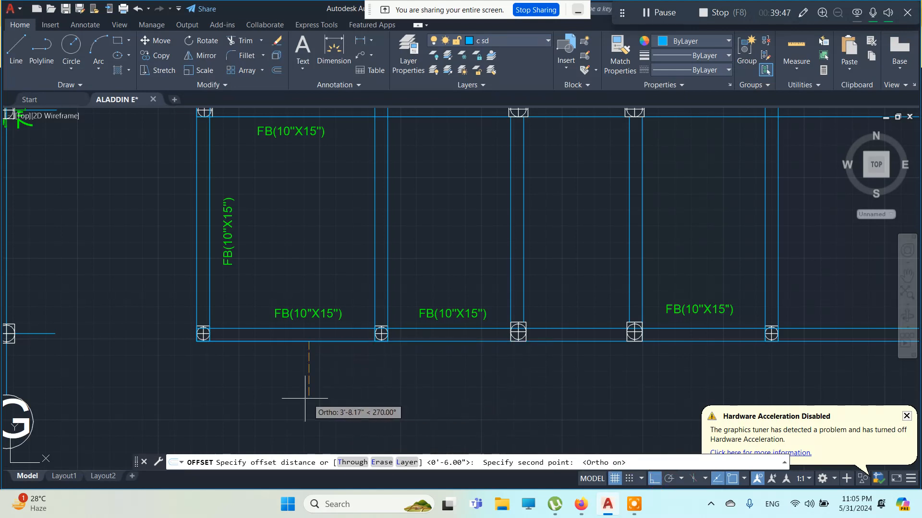
{"action": "type", "text": "3"}
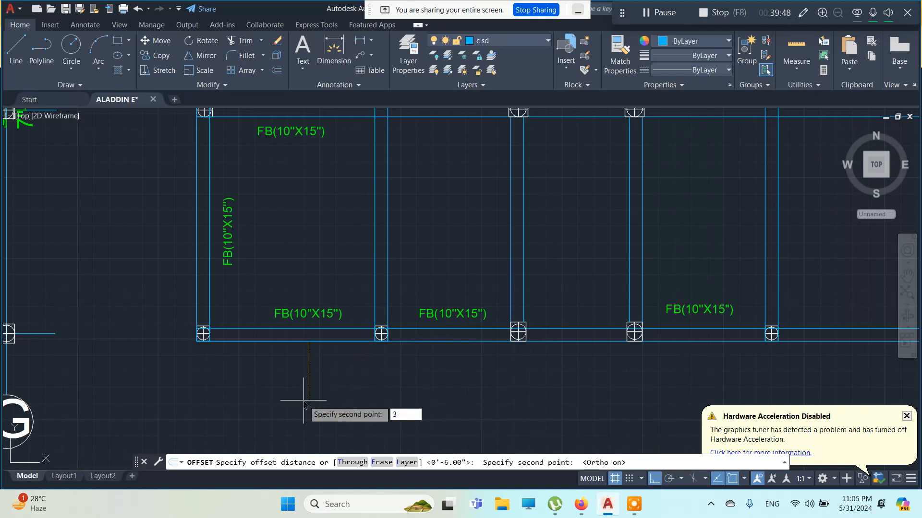
{"action": "key", "text": "Return"}
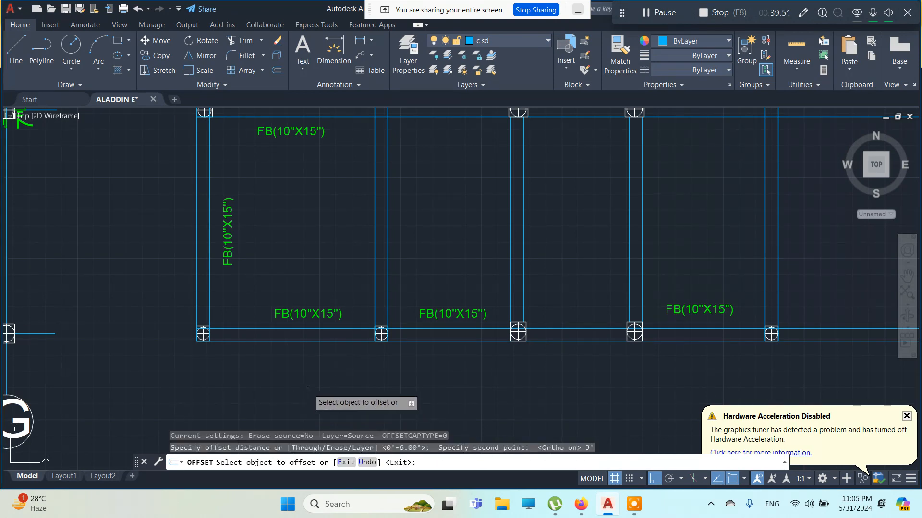
{"action": "left_click", "coordinate": [306, 340]}
{"action": "left_click", "coordinate": [298, 378]}
{"action": "scroll", "coordinate": [330, 355], "scroll_direction": "down", "scroll_amount": 2}
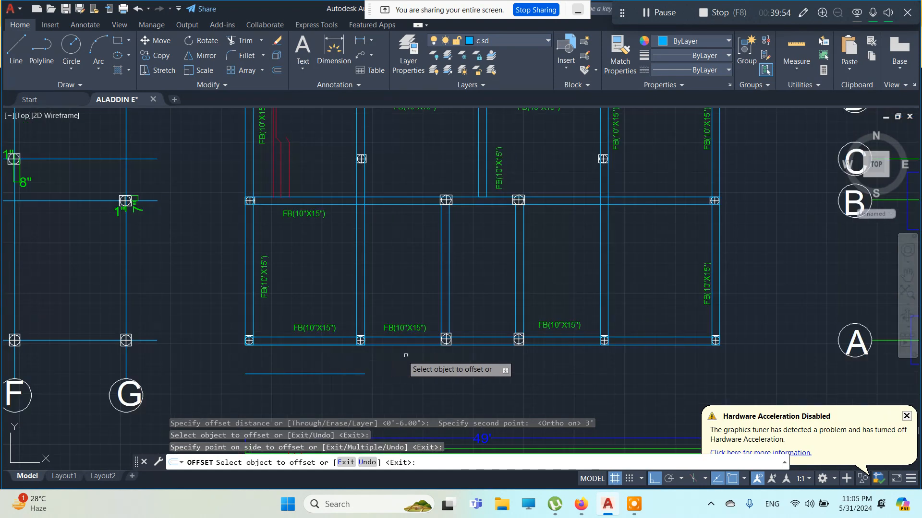
{"action": "middle_click_drag", "start_coordinate": [411, 350], "coordinate": [326, 343]}
{"action": "key", "text": "Escape"}
{"action": "key", "text": "Escape"}
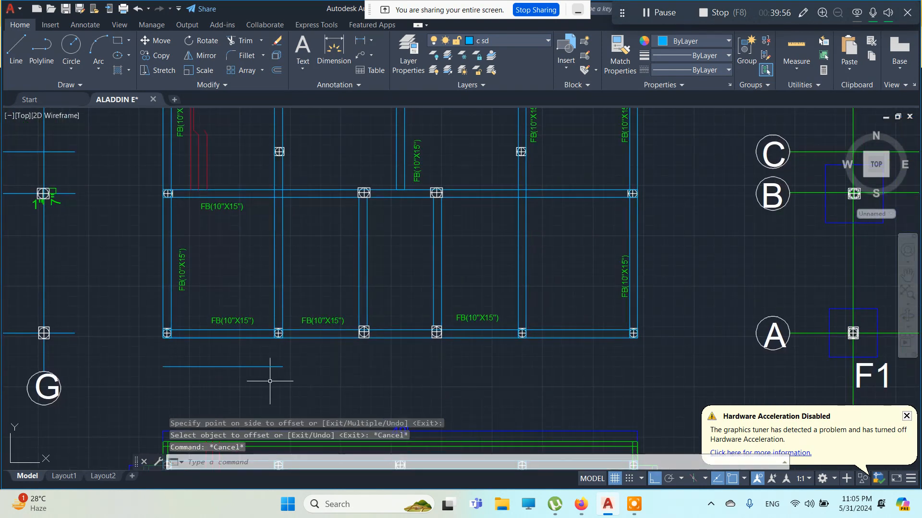
- Copy the offset line below the southeast bay, aligning its east end with the plan's outer east edge
{"action": "left_click", "coordinate": [234, 366]}
{"action": "right_click", "coordinate": [78, 243]}
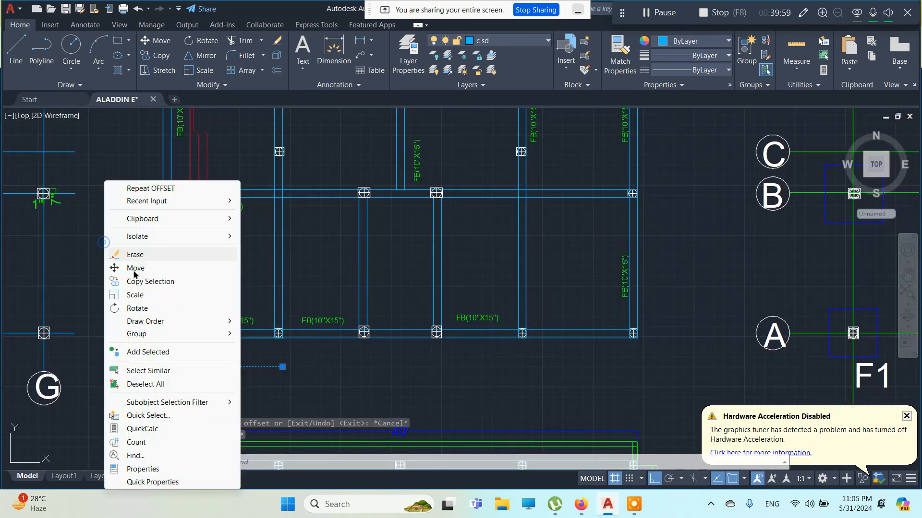
{"action": "left_click", "coordinate": [163, 283]}
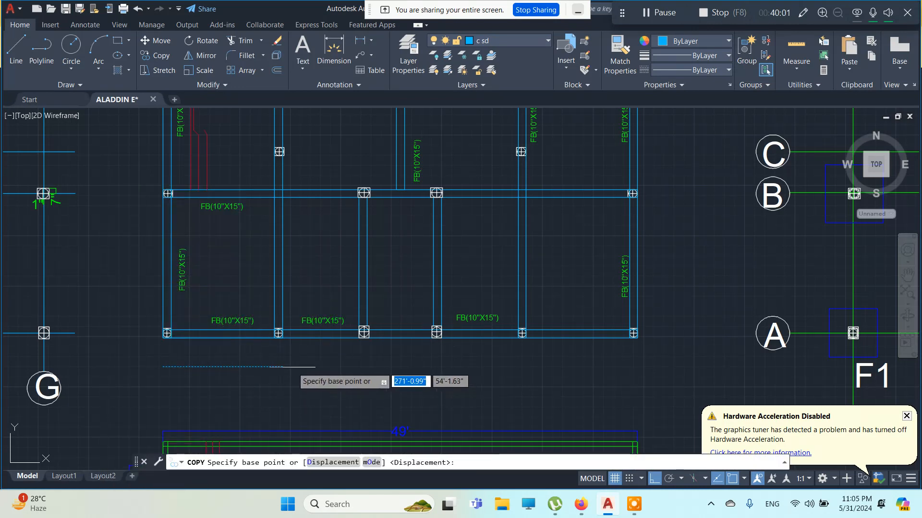
{"action": "left_click", "coordinate": [282, 367]}
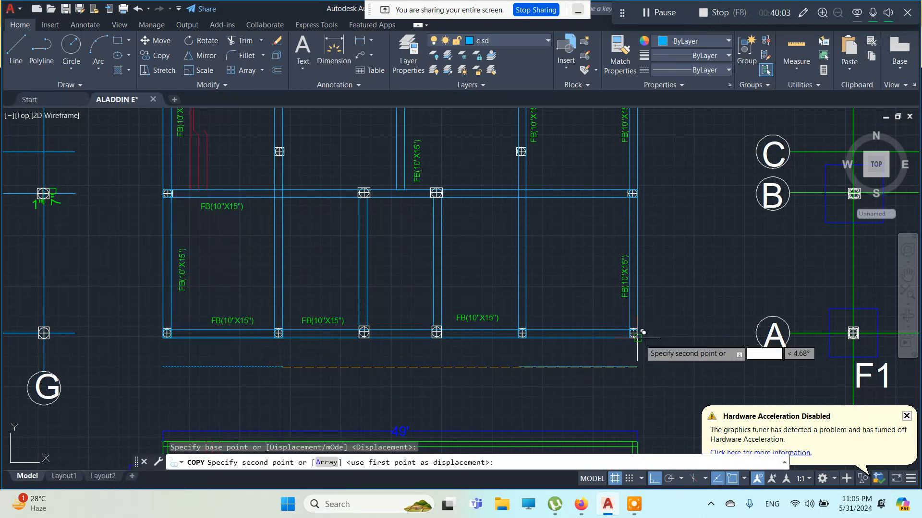
{"action": "left_click", "coordinate": [636, 366]}
{"action": "key", "text": "Escape"}
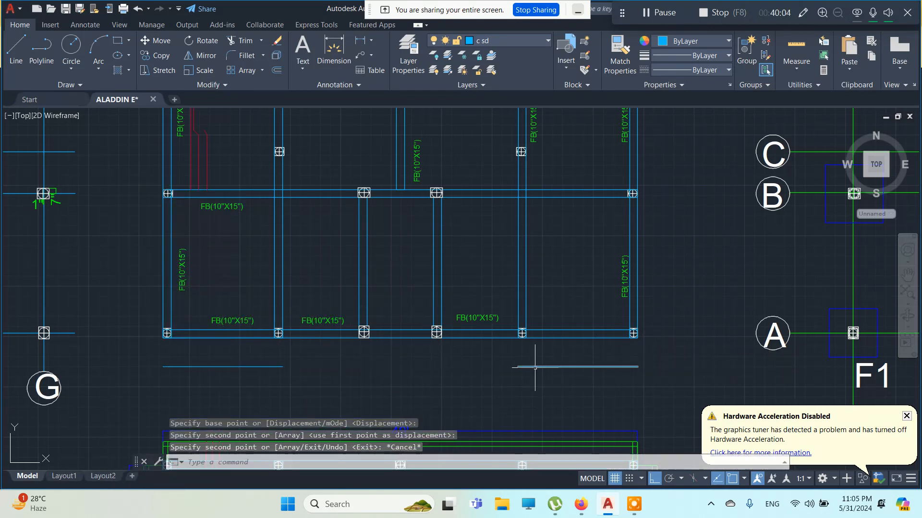
{"action": "key", "text": "Escape"}
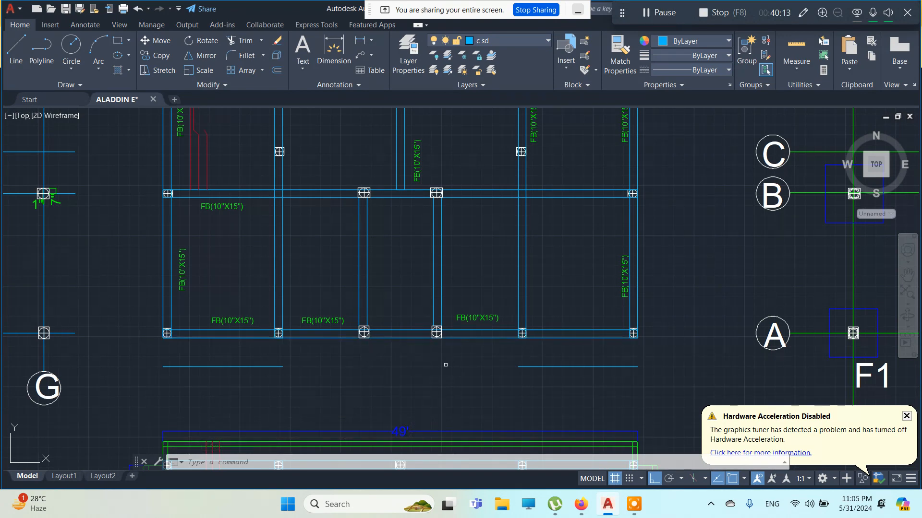
{"action": "key", "text": "Escape"}
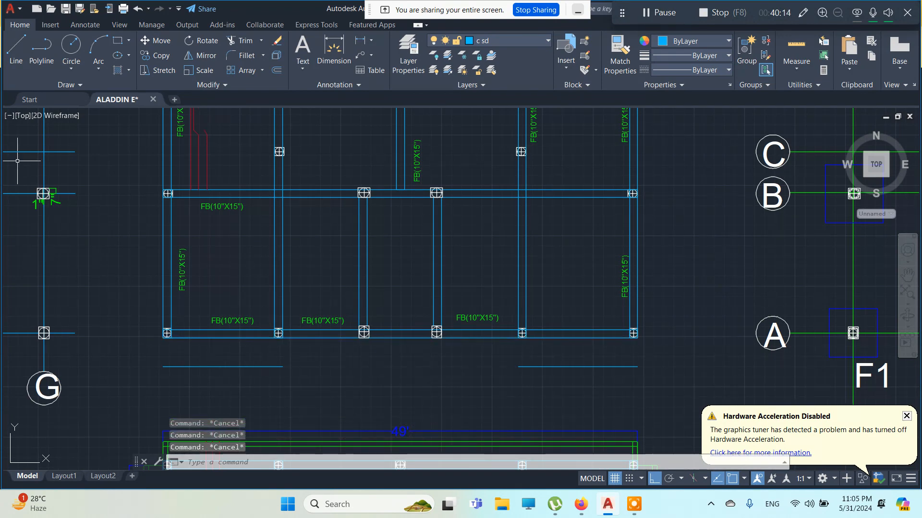
- Draw a vertical line from the plan's southwest corner down to the west end of the offset line
{"action": "left_click", "coordinate": [16, 48]}
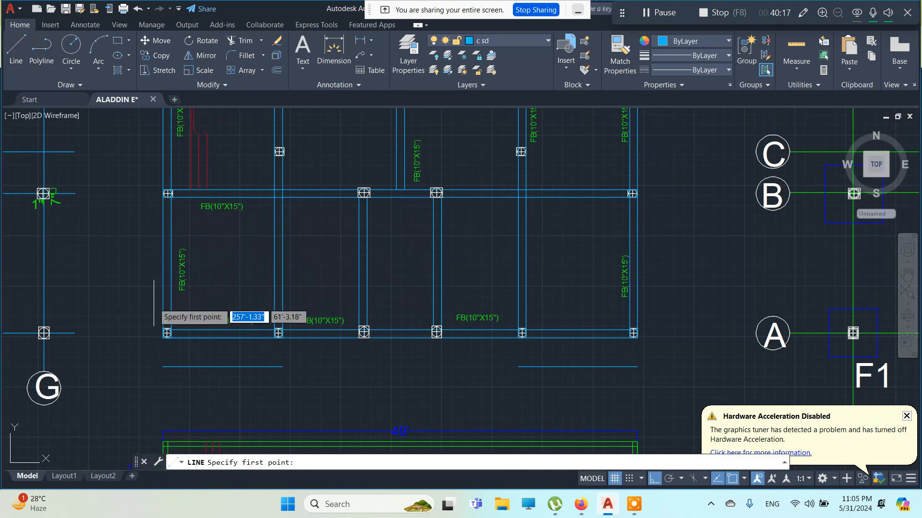
{"action": "left_click", "coordinate": [163, 338]}
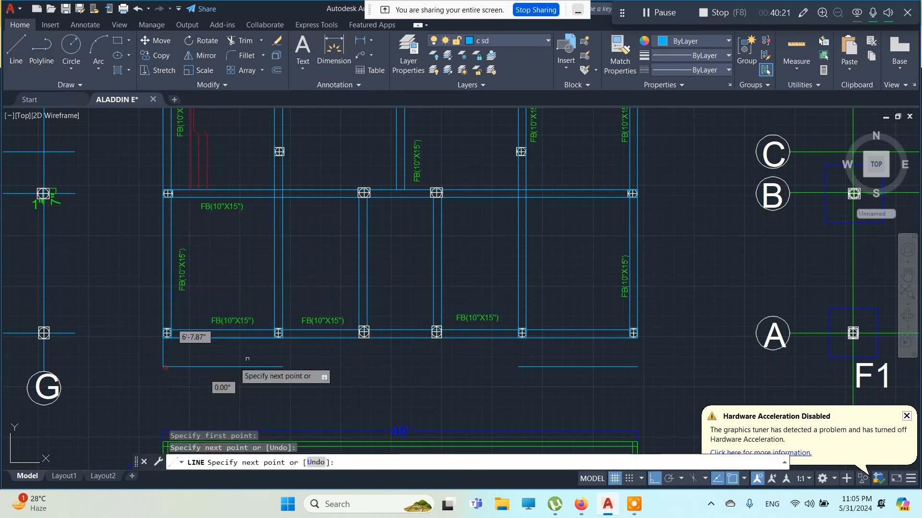
{"action": "key", "text": "Escape"}
- Draw lines from the southwest offset line's east end up about 2'-3", across the middle bays, and down to the copied line's west end
{"action": "left_click", "coordinate": [16, 48]}
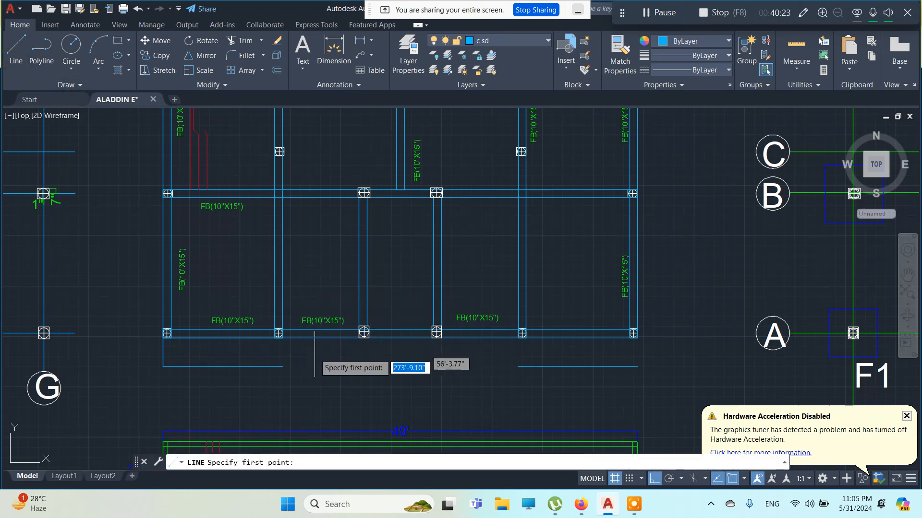
{"action": "left_click", "coordinate": [283, 367]}
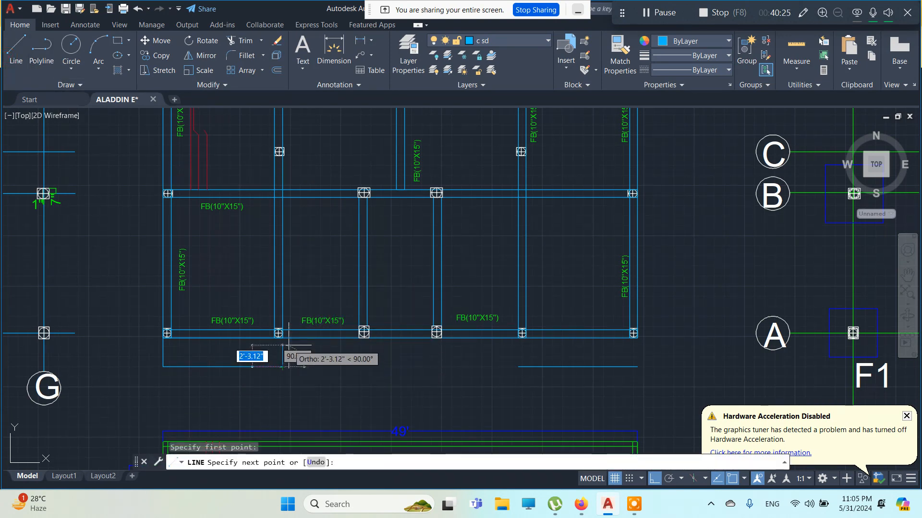
{"action": "scroll", "coordinate": [288, 345], "scroll_direction": "up", "scroll_amount": 2}
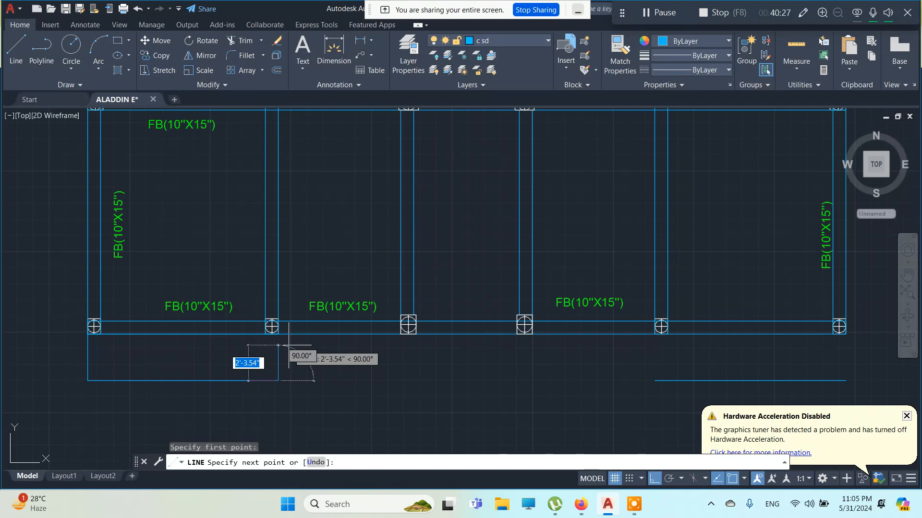
{"action": "left_click", "coordinate": [282, 346]}
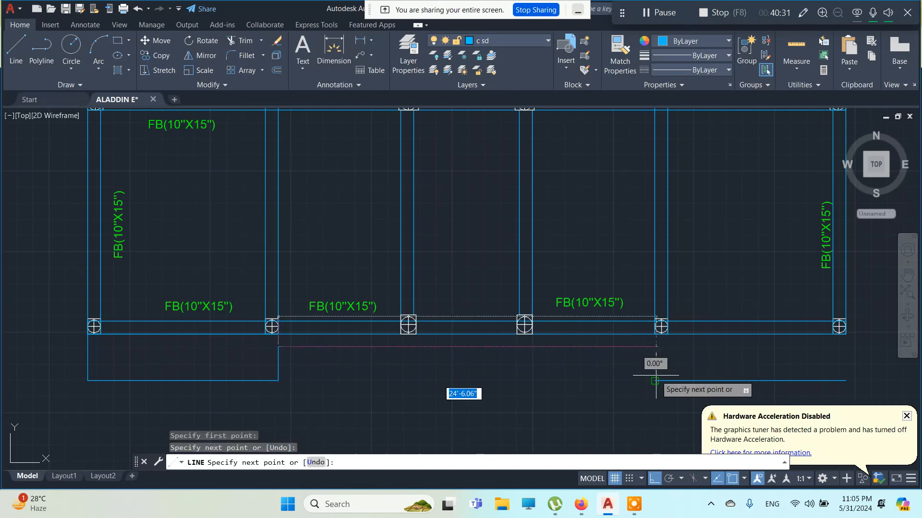
{"action": "left_click", "coordinate": [655, 346]}
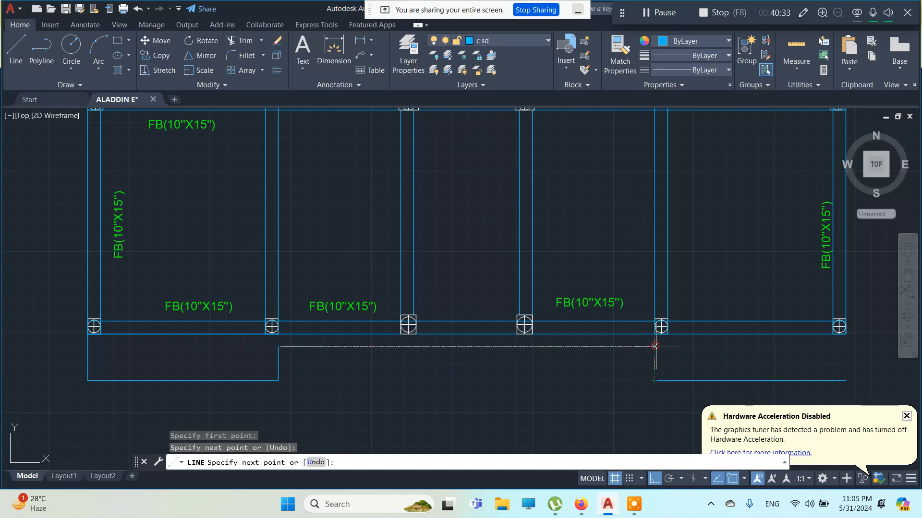
{"action": "left_click", "coordinate": [655, 380]}
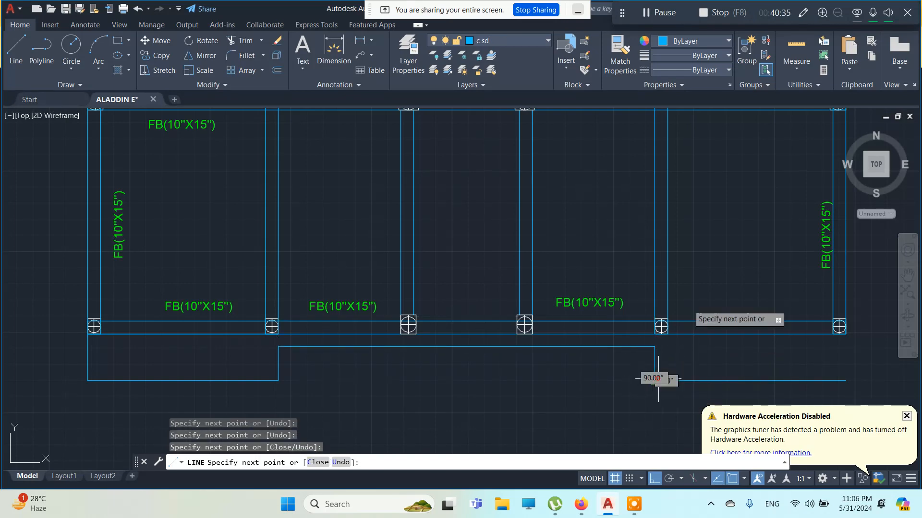
- Stretch the east end of the southeast projection's lower line 6" outward to the east
{"action": "key", "text": "Escape"}
{"action": "key", "text": "Escape"}
{"action": "key", "text": "Escape"}
{"action": "key", "text": "Escape"}
{"action": "scroll", "coordinate": [446, 240], "scroll_direction": "down", "scroll_amount": 3}
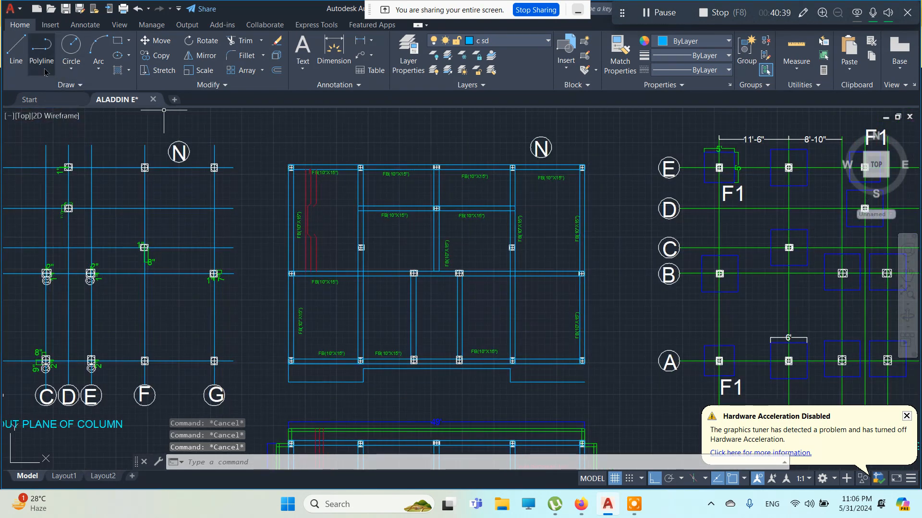
{"action": "left_click", "coordinate": [16, 50]}
{"action": "key", "text": "Escape"}
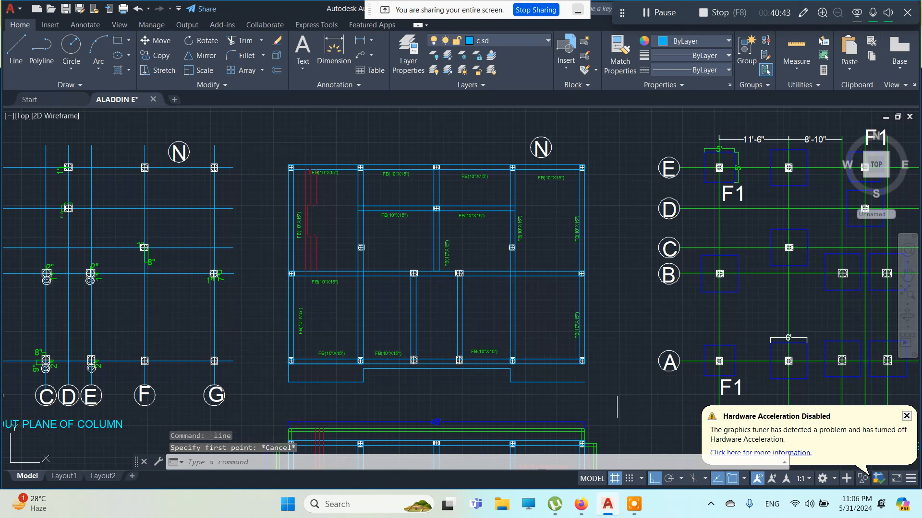
{"action": "left_click", "coordinate": [585, 382]}
{"action": "left_click", "coordinate": [584, 382]}
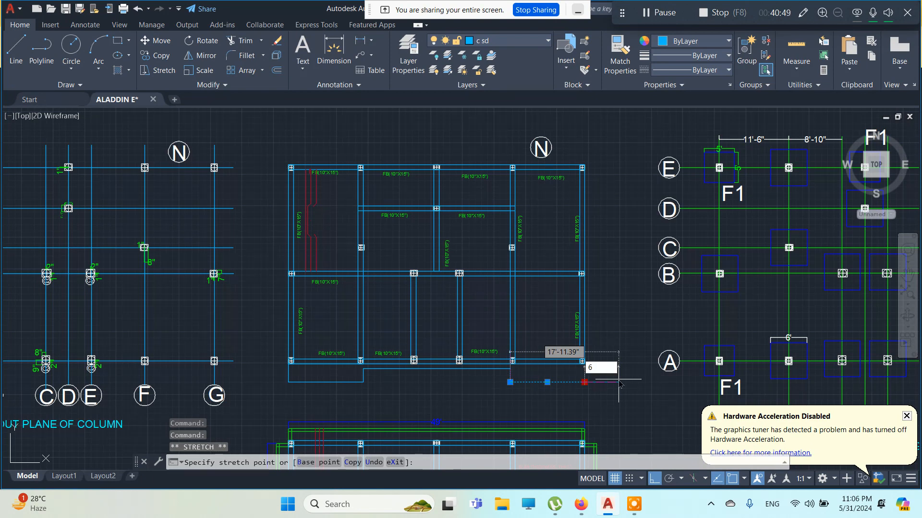
{"action": "key", "text": "Return"}
{"action": "key", "text": "Escape"}
{"action": "key", "text": "Escape"}
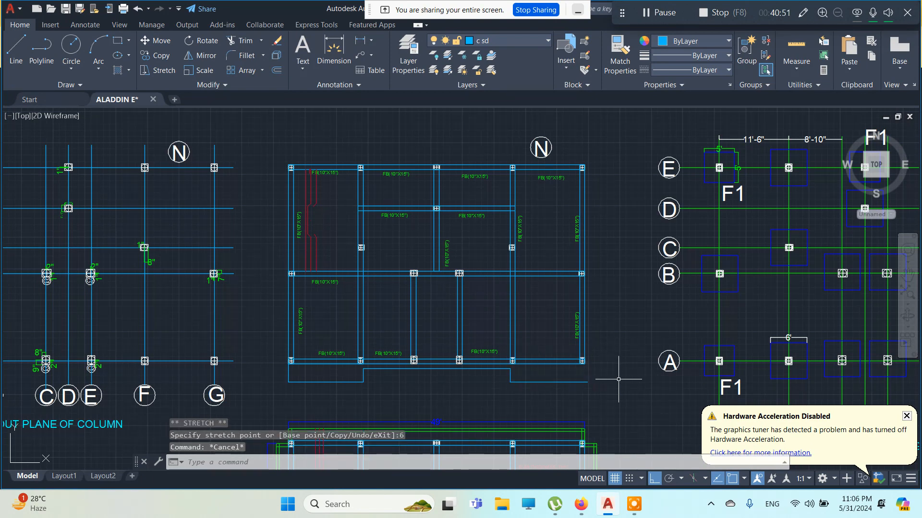
- Draw a vertical line from the extended line's east end up to the level of the plan's outer north edge
{"action": "scroll", "coordinate": [596, 388], "scroll_direction": "up", "scroll_amount": 5}
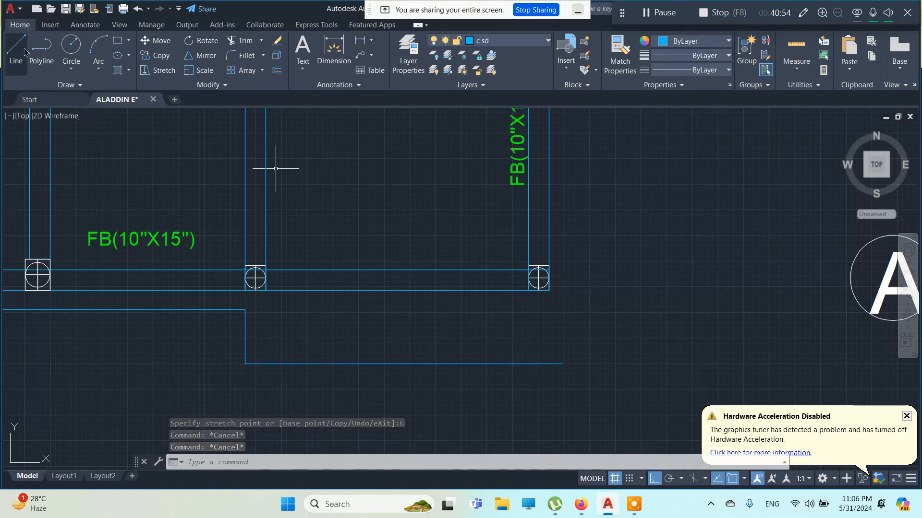
{"action": "type", "text": "l"}
{"action": "key", "text": "Return"}
{"action": "left_click", "coordinate": [565, 363]}
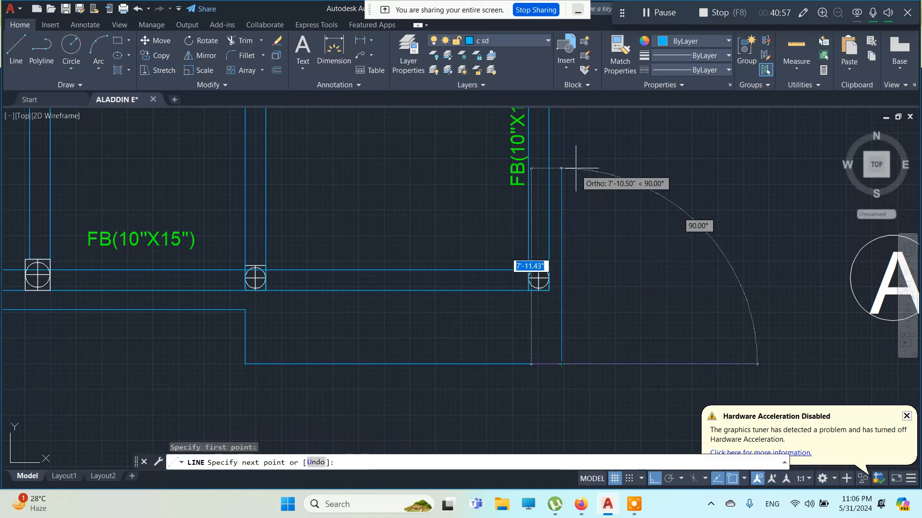
{"action": "scroll", "coordinate": [587, 189], "scroll_direction": "down", "scroll_amount": 4}
{"action": "middle_click_drag", "start_coordinate": [588, 195], "coordinate": [570, 344]}
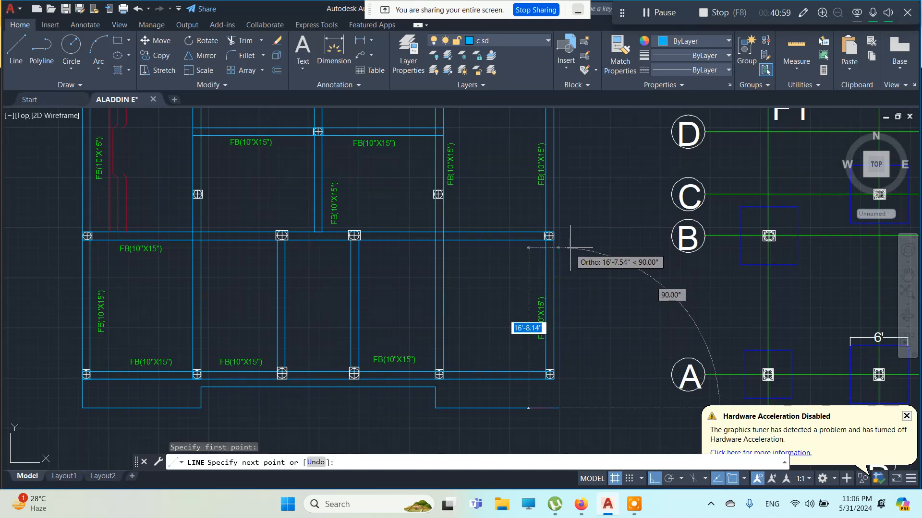
{"action": "middle_click_drag", "start_coordinate": [569, 249], "coordinate": [574, 370]}
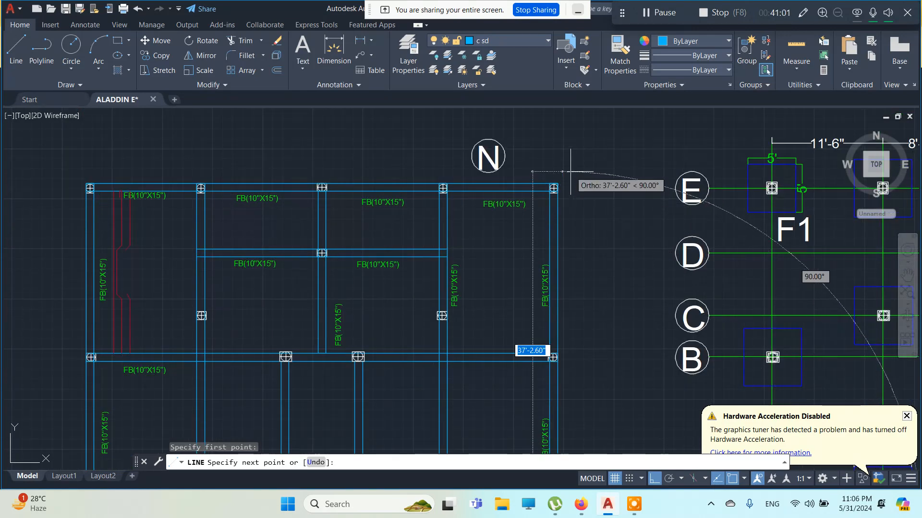
{"action": "scroll", "coordinate": [576, 182], "scroll_direction": "up", "scroll_amount": 4}
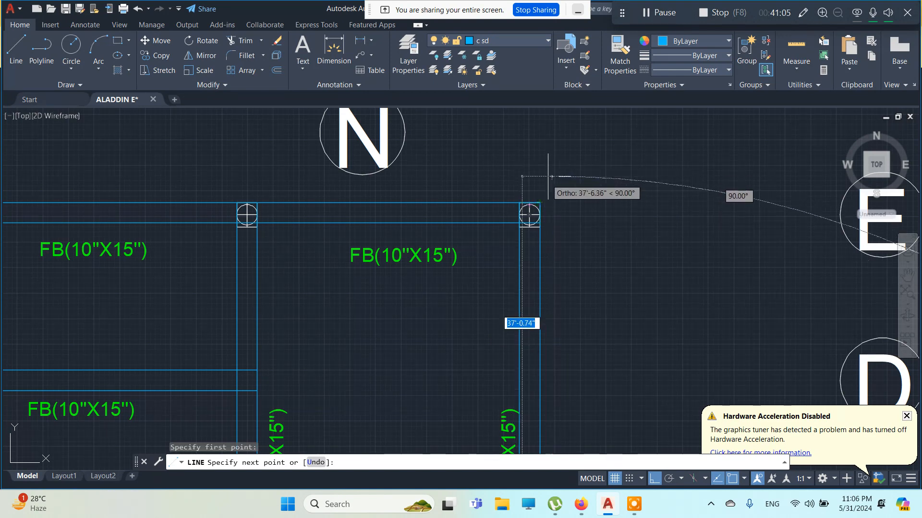
{"action": "left_click", "coordinate": [552, 202]}
{"action": "key", "text": "Escape"}
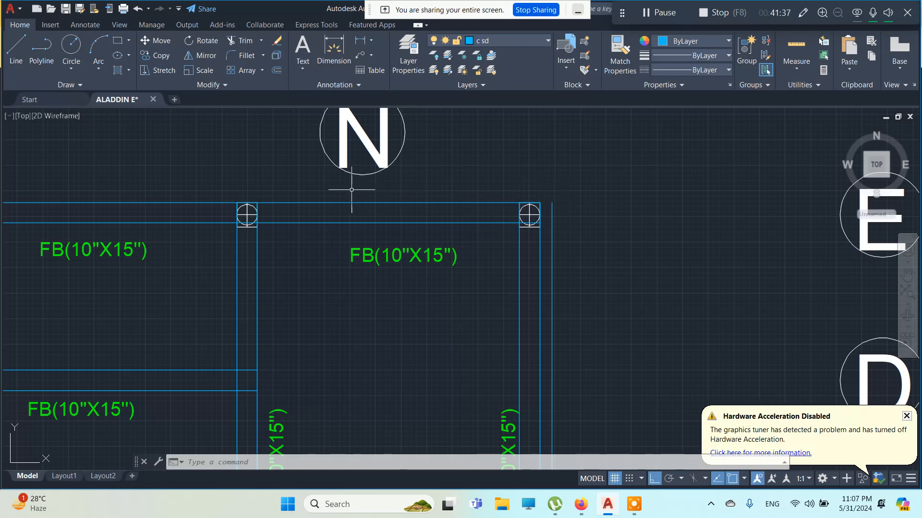
- Delete the circled N north symbol above the beam plan
{"action": "scroll", "coordinate": [351, 189], "scroll_direction": "down", "scroll_amount": 2}
{"action": "scroll", "coordinate": [346, 230], "scroll_direction": "down", "scroll_amount": 3}
{"action": "scroll", "coordinate": [454, 256], "scroll_direction": "down", "scroll_amount": 2}
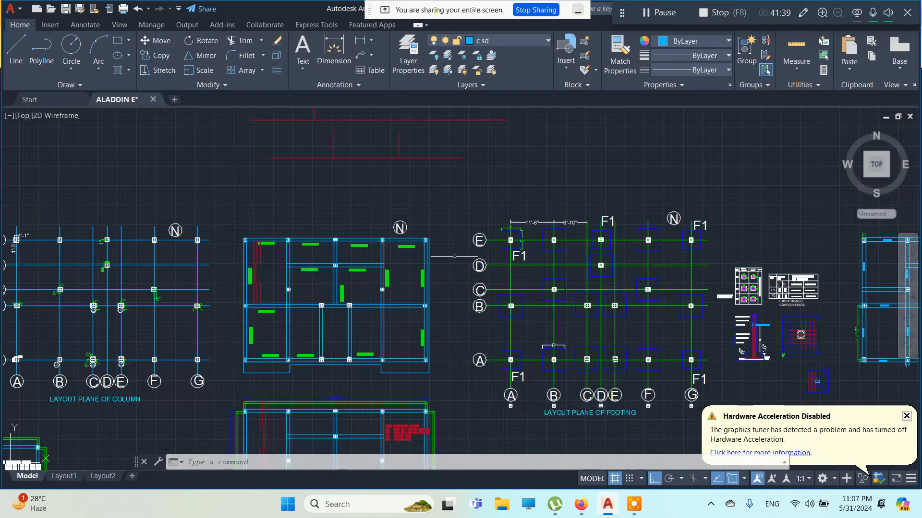
{"action": "mouse_move", "coordinate": [335, 290]}
{"action": "middle_mouse_down"}
{"action": "mouse_move", "coordinate": [441, 261]}
{"action": "mouse_move", "coordinate": [554, 247]}
{"action": "middle_mouse_up"}
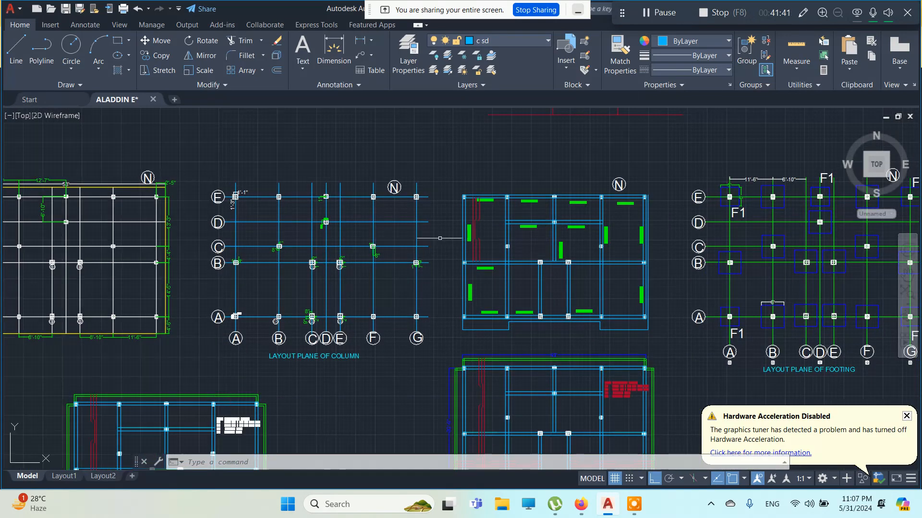
{"action": "scroll", "coordinate": [332, 224], "scroll_direction": "down", "scroll_amount": 2}
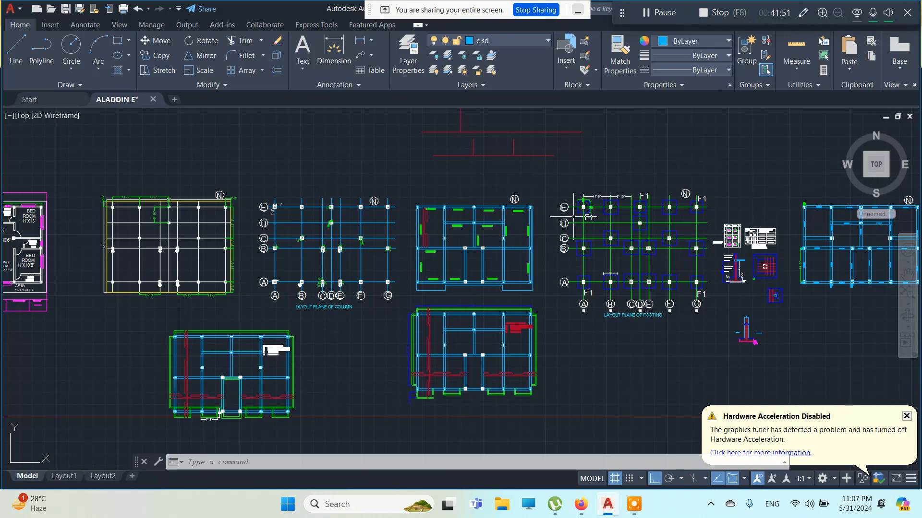
{"action": "scroll", "coordinate": [489, 188], "scroll_direction": "up", "scroll_amount": 4}
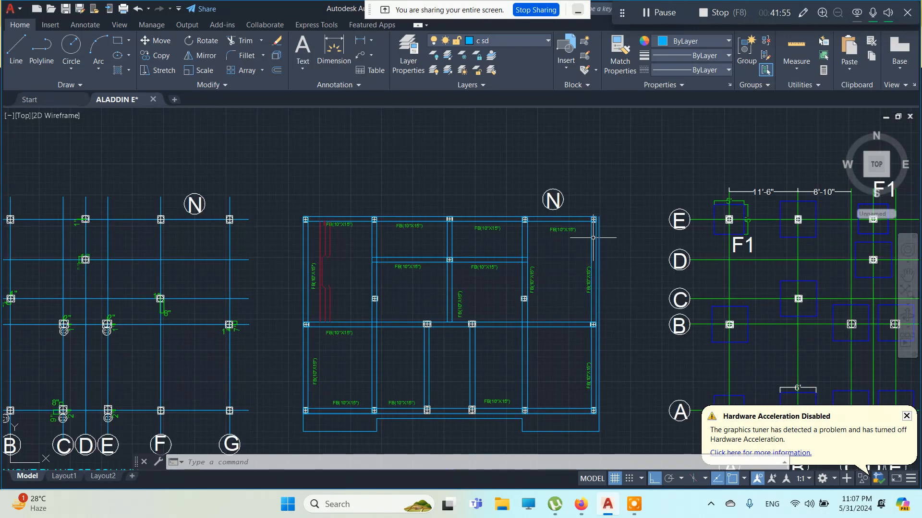
{"action": "left_click", "coordinate": [516, 171]}
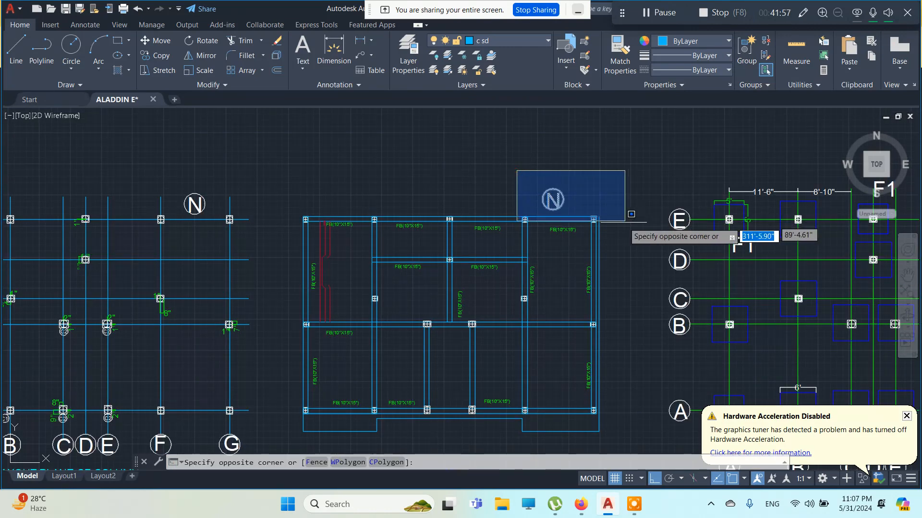
{"action": "left_click", "coordinate": [578, 212]}
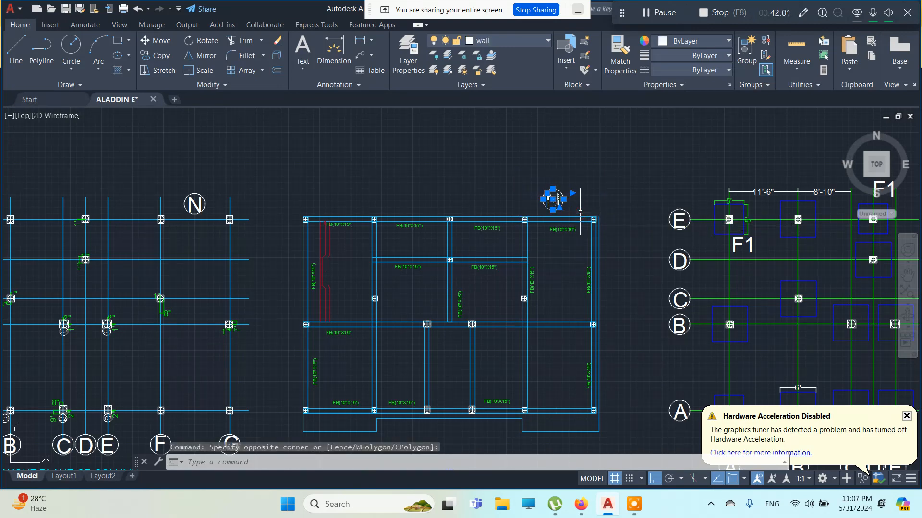
{"action": "key", "text": "Delete"}
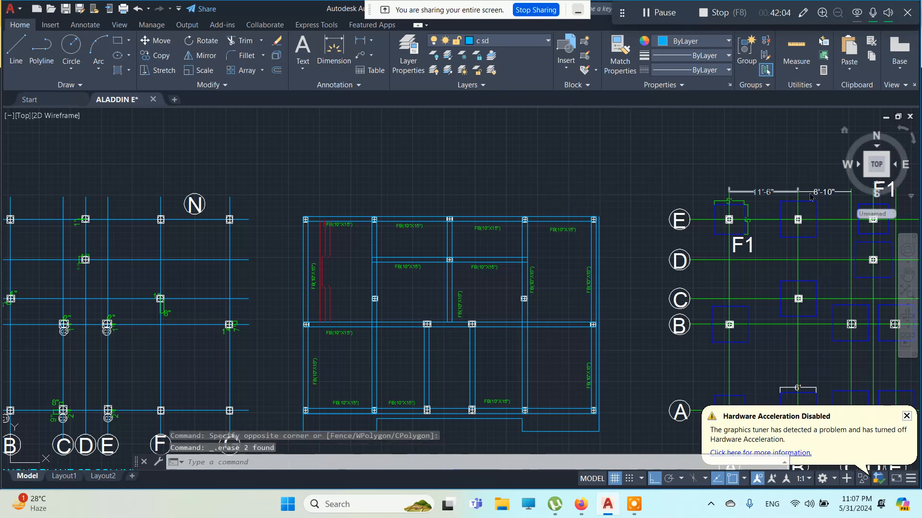
{"action": "key", "text": "Escape"}
{"action": "key", "text": "Escape"}
{"action": "key", "text": "Escape"}
- Stretch the upper end of the outer east line 6" north, beyond the plan's north edge
{"action": "scroll", "coordinate": [599, 228], "scroll_direction": "up", "scroll_amount": 2}
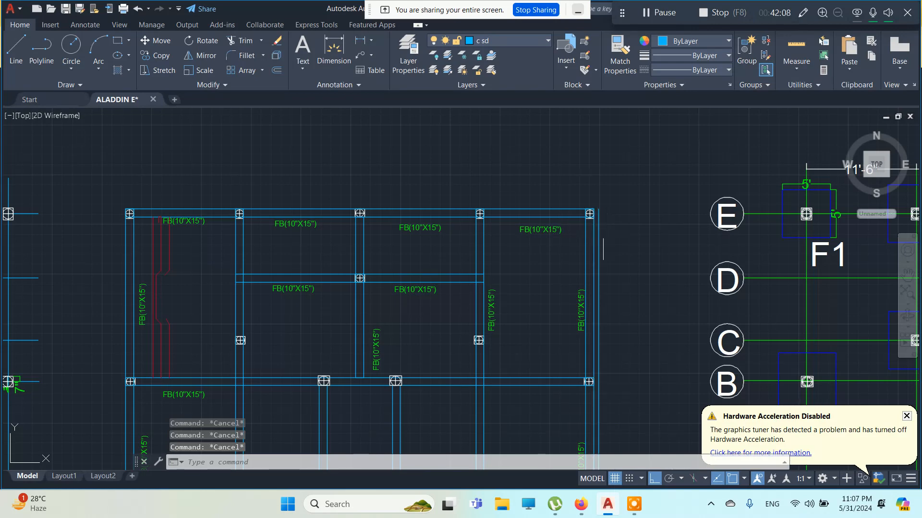
{"action": "scroll", "coordinate": [581, 215], "scroll_direction": "up", "scroll_amount": 4}
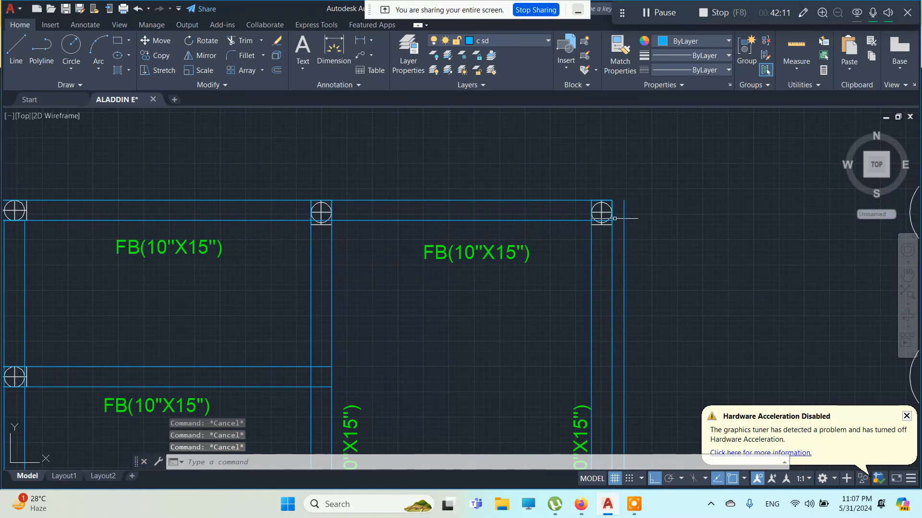
{"action": "left_click", "coordinate": [624, 206]}
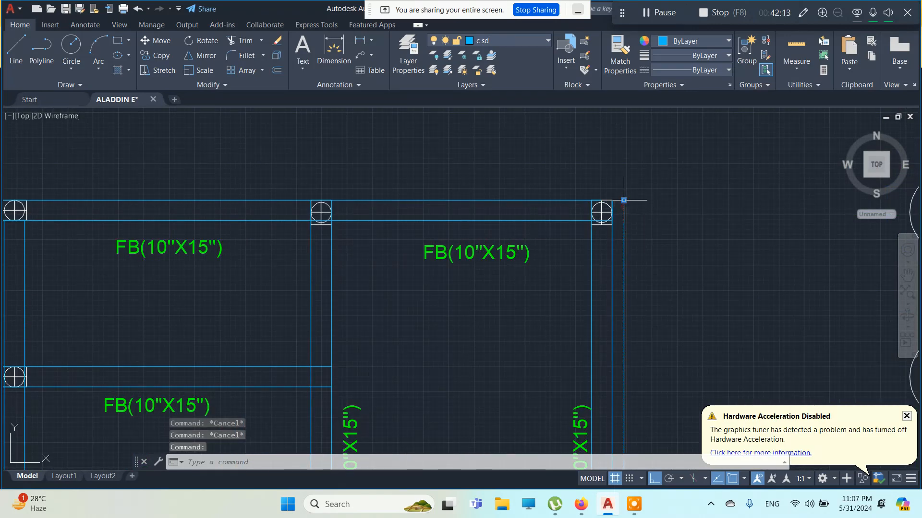
{"action": "left_click", "coordinate": [623, 201]}
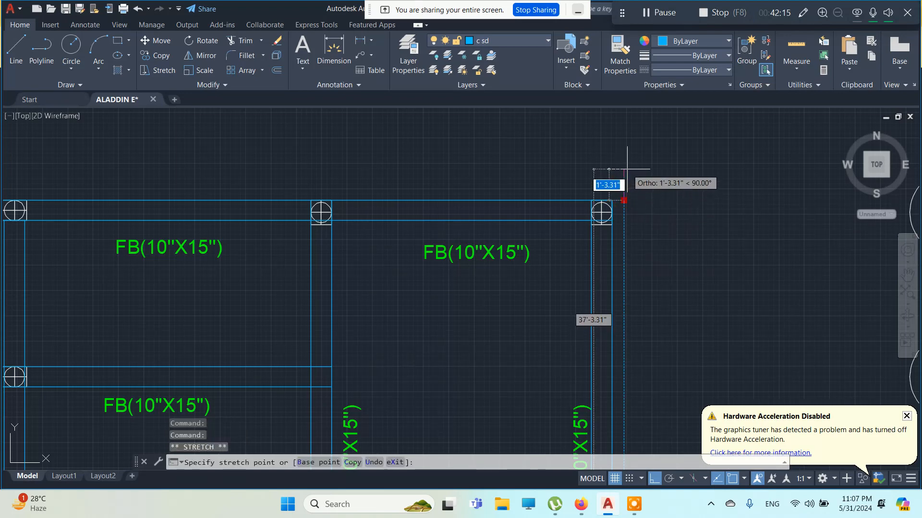
{"action": "type", "text": "6"}
{"action": "key", "text": "Return"}
{"action": "key", "text": "Escape"}
{"action": "key", "text": "Escape"}
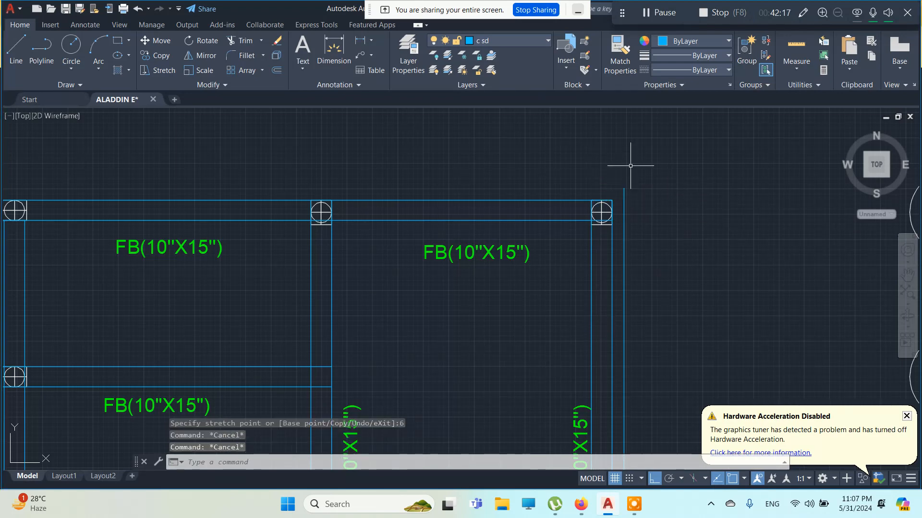
- Draw a line west from the outer east line's upper end to align with the plan's west edge, continuing 6" past it
{"action": "left_click", "coordinate": [16, 50]}
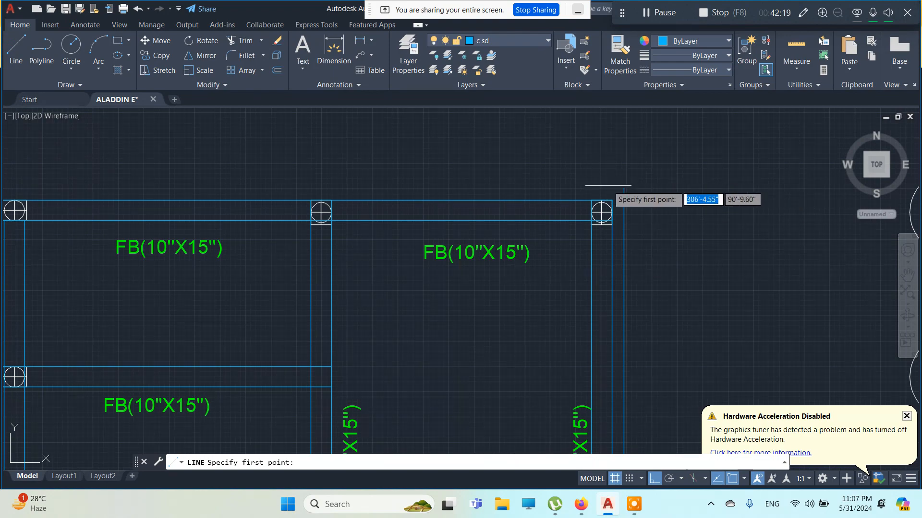
{"action": "left_click", "coordinate": [624, 188]}
{"action": "scroll", "coordinate": [446, 174], "scroll_direction": "down", "scroll_amount": 8}
{"action": "middle_click_drag", "start_coordinate": [451, 178], "coordinate": [566, 195]}
{"action": "scroll", "coordinate": [327, 184], "scroll_direction": "up", "scroll_amount": 8}
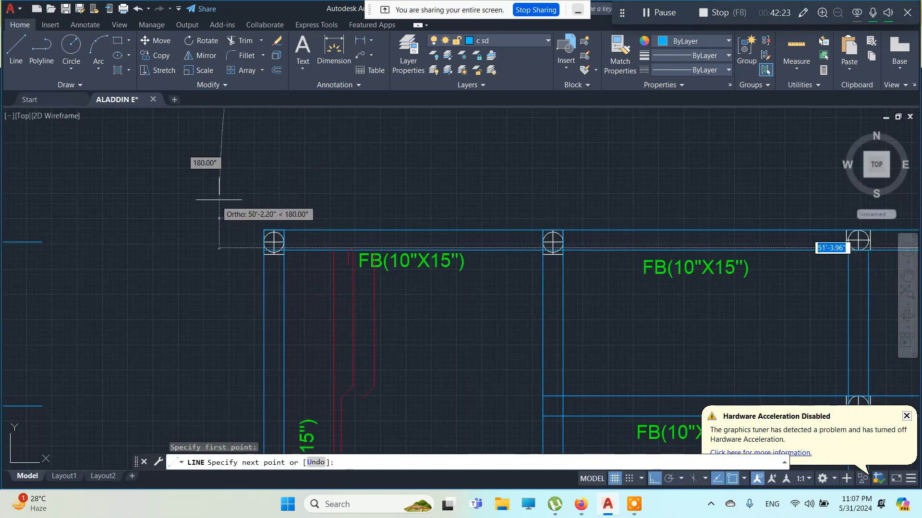
{"action": "mouse_move", "coordinate": [211, 226]}
{"action": "middle_mouse_down"}
{"action": "mouse_move", "coordinate": [222, 232]}
{"action": "mouse_move", "coordinate": [267, 212]}
{"action": "middle_mouse_up"}
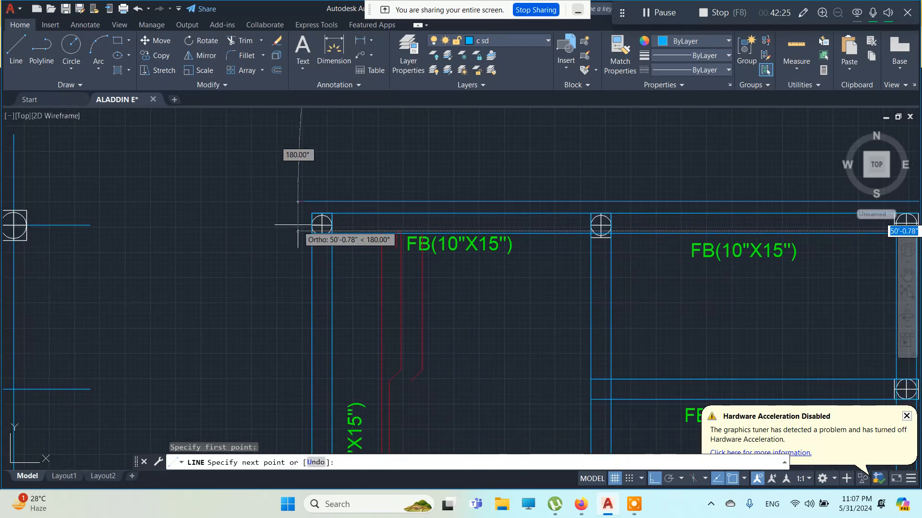
{"action": "scroll", "coordinate": [295, 227], "scroll_direction": "down", "scroll_amount": 8}
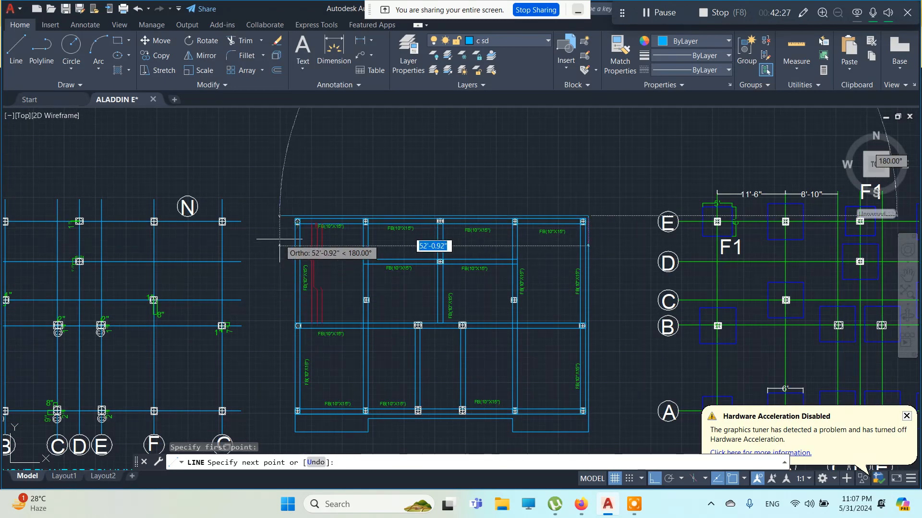
{"action": "scroll", "coordinate": [297, 217], "scroll_direction": "up", "scroll_amount": 10}
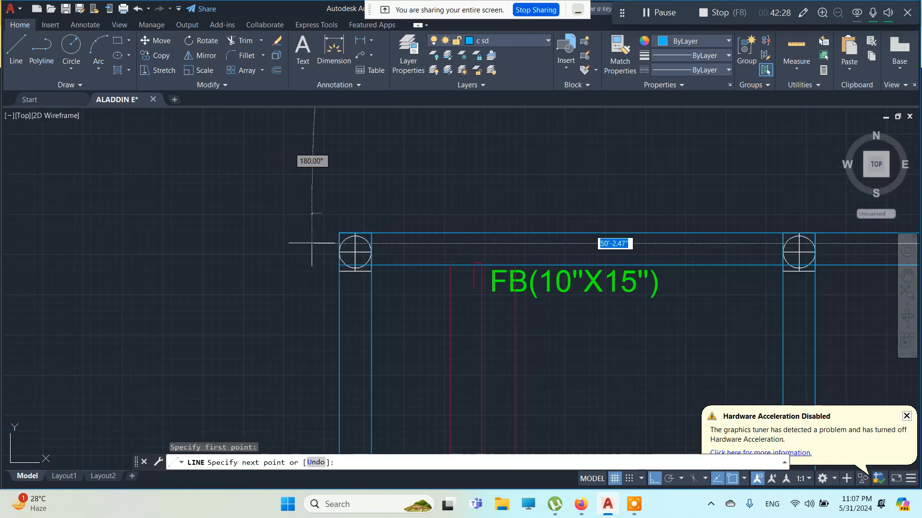
{"action": "left_click", "coordinate": [339, 233]}
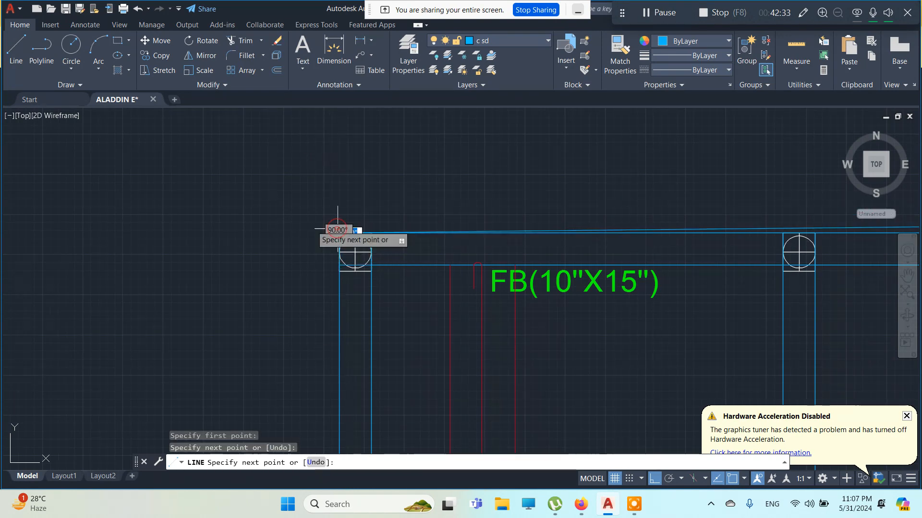
{"action": "key", "text": "ctrl+z"}
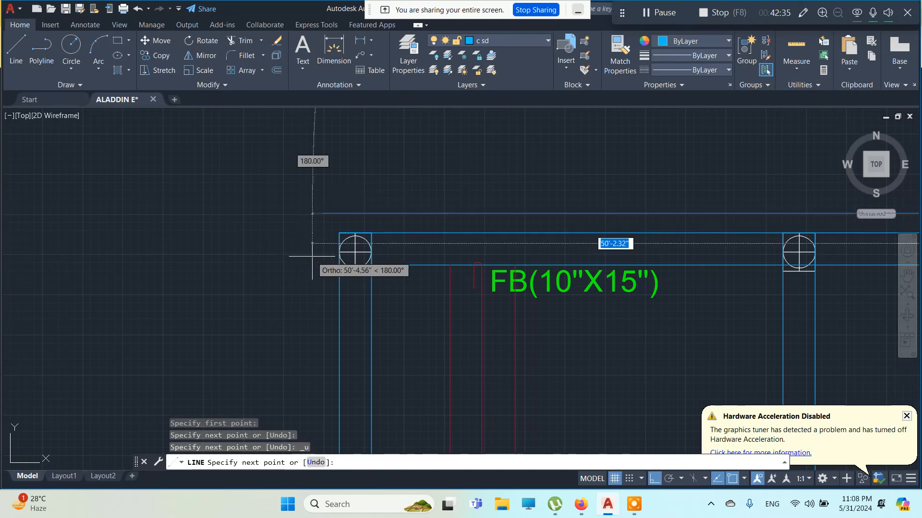
{"action": "left_click", "coordinate": [339, 214]}
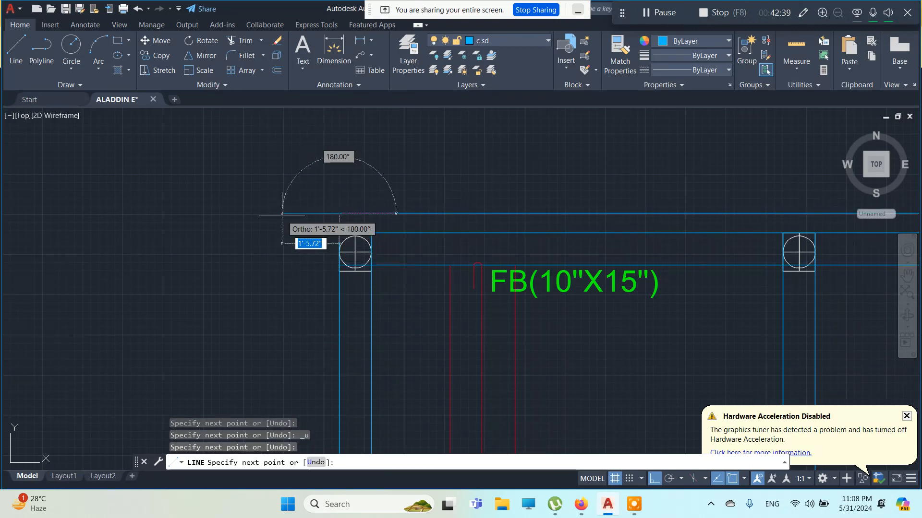
{"action": "type", "text": "6"}
{"action": "key", "text": "Return"}
- Continue the outline down the west side to the projection's lower edge level and east to the projection's southwest corner
{"action": "scroll", "coordinate": [304, 297], "scroll_direction": "down", "scroll_amount": 3}
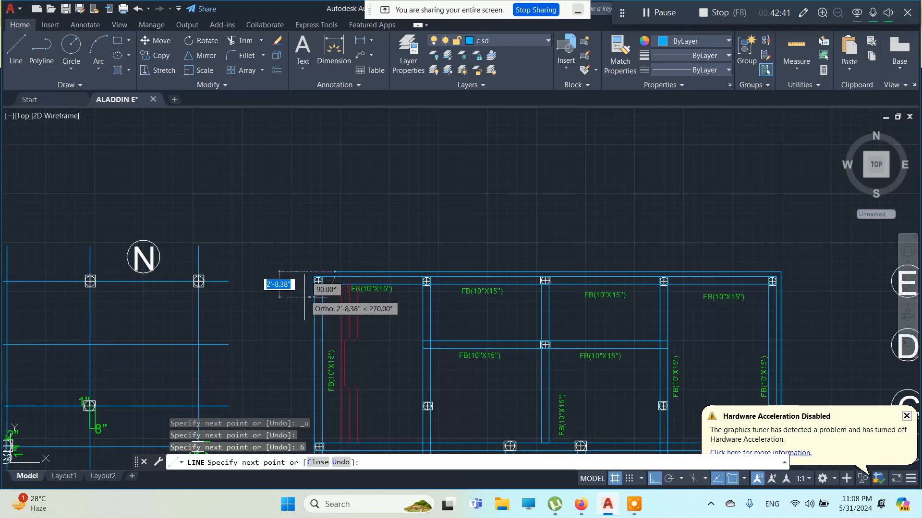
{"action": "scroll", "coordinate": [304, 296], "scroll_direction": "down", "scroll_amount": 3}
{"action": "scroll", "coordinate": [330, 308], "scroll_direction": "down", "scroll_amount": 2}
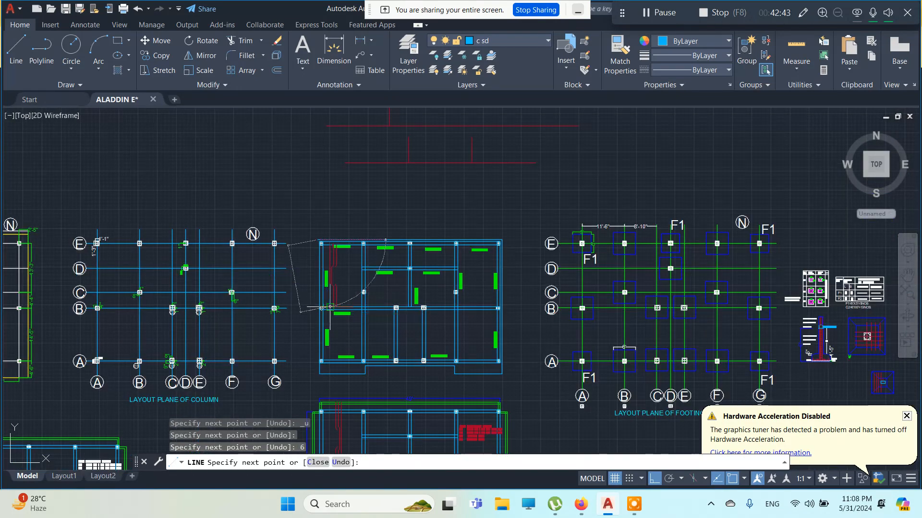
{"action": "scroll", "coordinate": [327, 364], "scroll_direction": "up", "scroll_amount": 5}
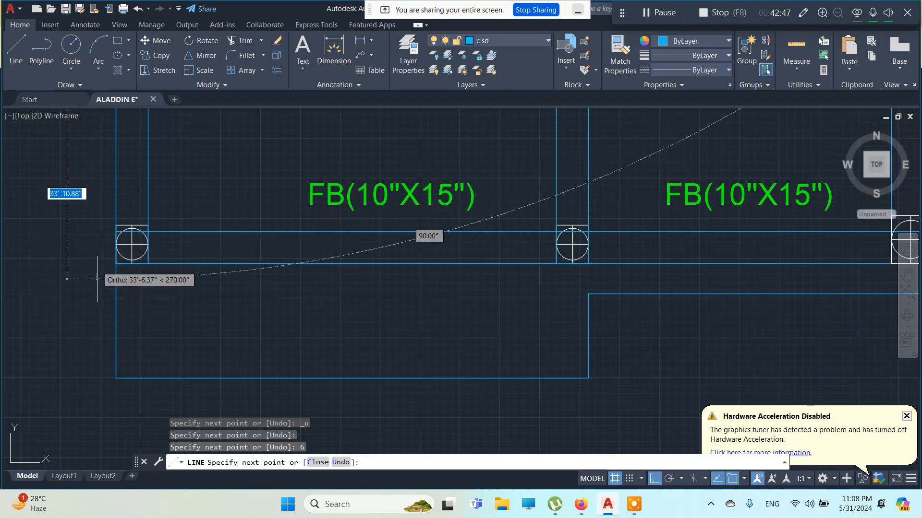
{"action": "left_click", "coordinate": [102, 377]}
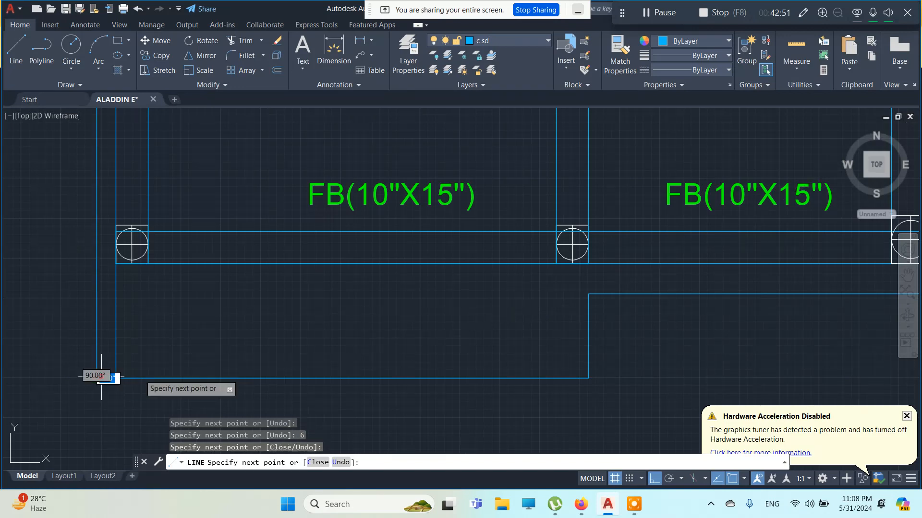
{"action": "left_click", "coordinate": [116, 378]}
{"action": "key", "text": "Escape"}
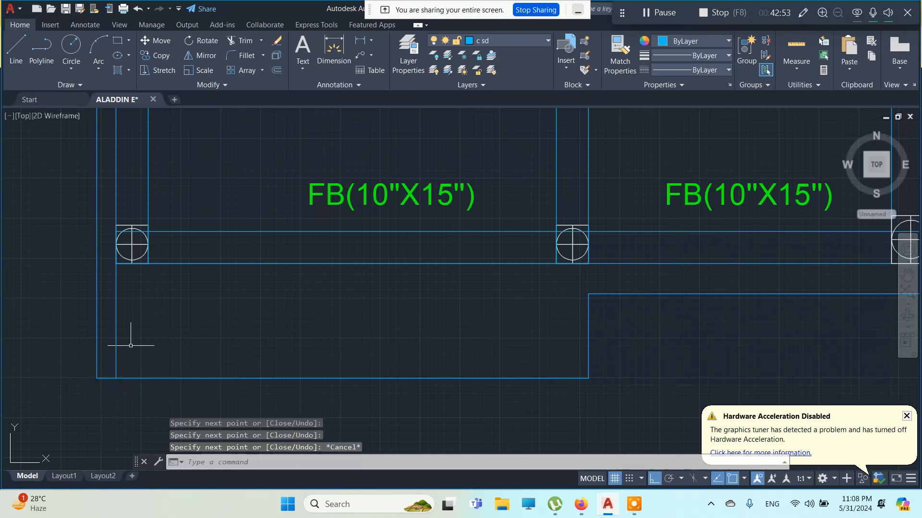
- Delete the leftover vertical line inside the southwest projection, between the south beam and the projection's lower edge
{"action": "left_click", "coordinate": [113, 338]}
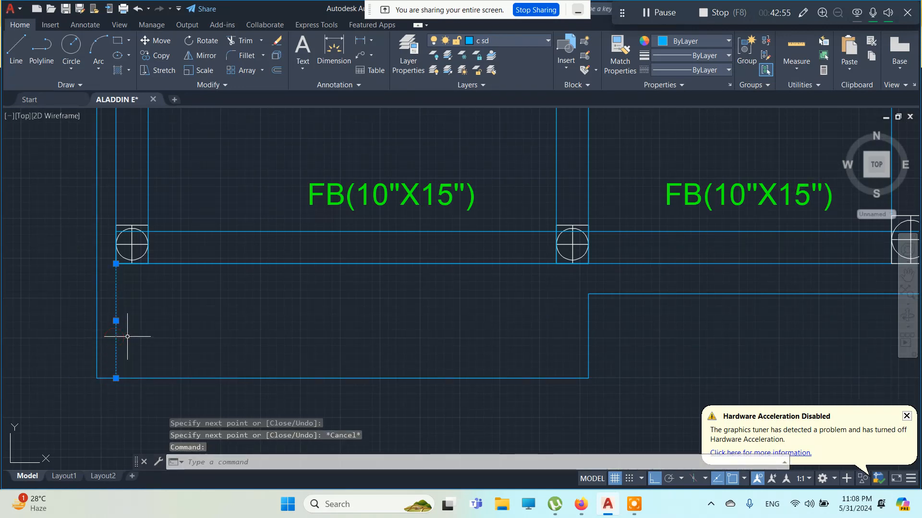
{"action": "key", "text": "Delete"}
{"action": "scroll", "coordinate": [169, 330], "scroll_direction": "down", "scroll_amount": 3}
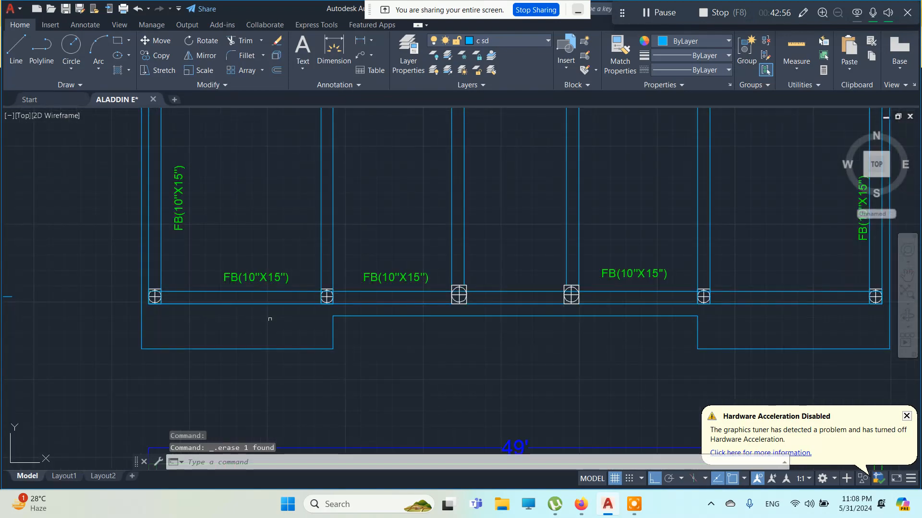
- Examine the red reinforcement bars and the surrounding bays of the beam plan inside the slab outline
{"action": "scroll", "coordinate": [270, 319], "scroll_direction": "down", "scroll_amount": 4}
{"action": "scroll", "coordinate": [334, 252], "scroll_direction": "down", "scroll_amount": 5}
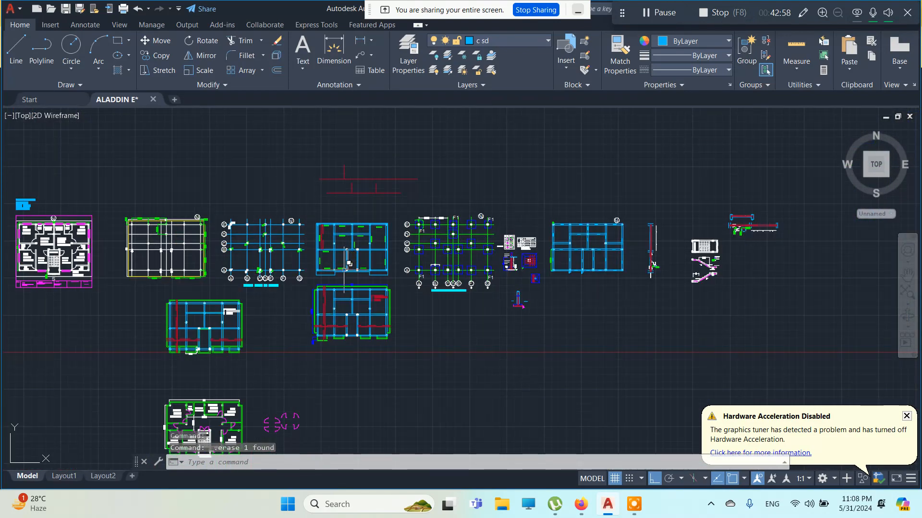
{"action": "scroll", "coordinate": [293, 238], "scroll_direction": "up", "scroll_amount": 5}
{"action": "middle_click_drag", "start_coordinate": [288, 236], "coordinate": [311, 290]}
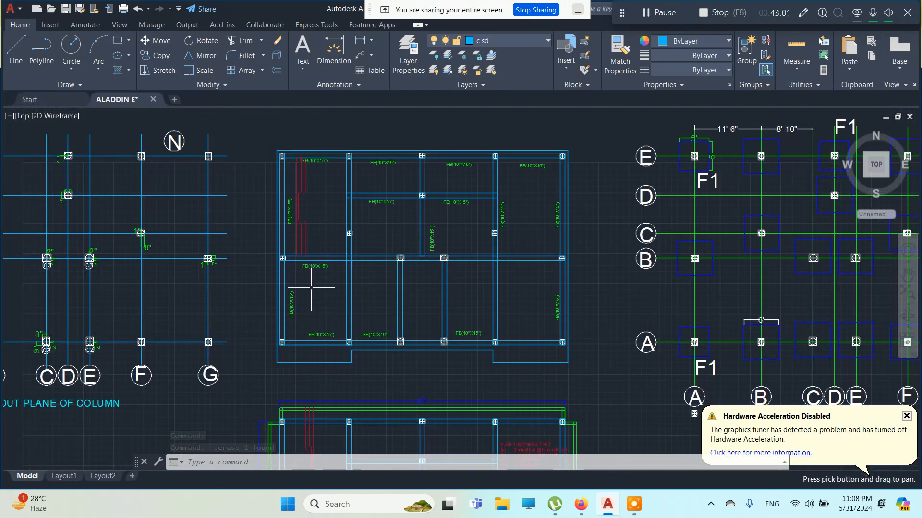
{"action": "scroll", "coordinate": [308, 199], "scroll_direction": "up", "scroll_amount": 4}
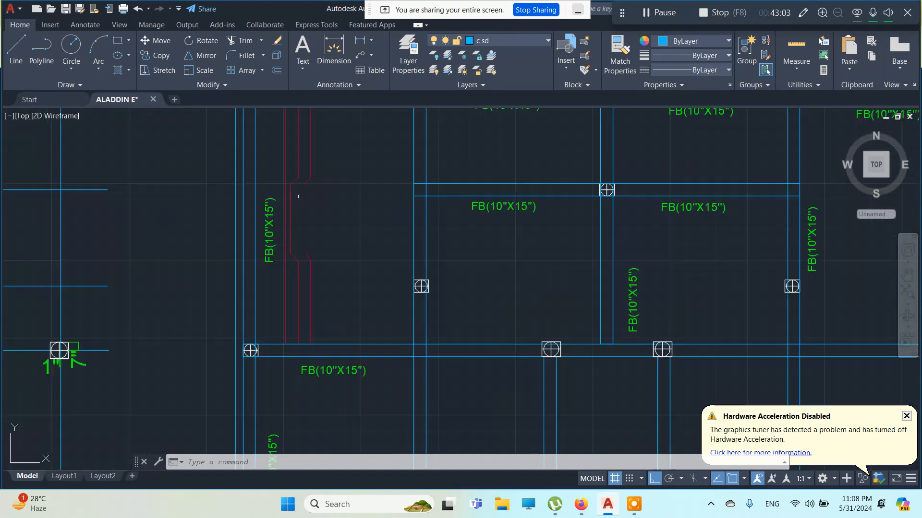
{"action": "mouse_move", "coordinate": [323, 244]}
{"action": "middle_mouse_down"}
{"action": "mouse_move", "coordinate": [322, 331]}
{"action": "mouse_move", "coordinate": [290, 287]}
{"action": "middle_mouse_up"}
{"action": "scroll", "coordinate": [343, 324], "scroll_direction": "down", "scroll_amount": 2}
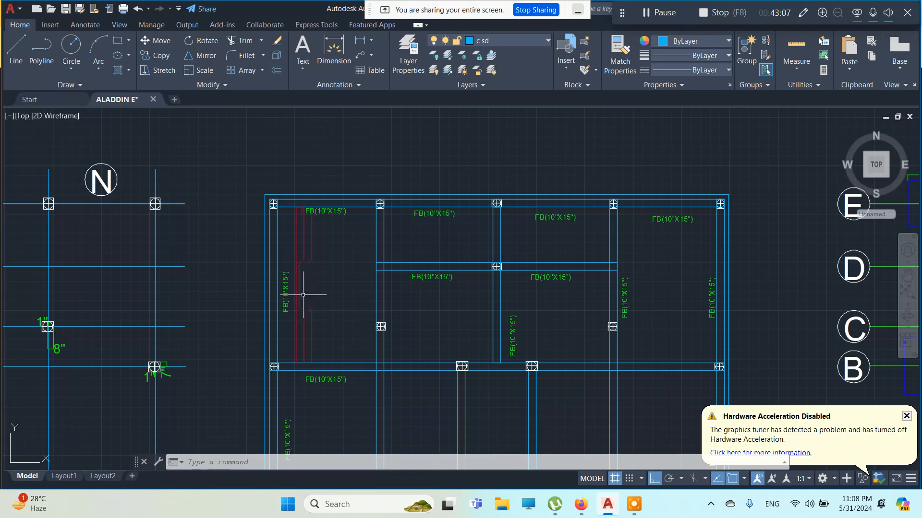
{"action": "scroll", "coordinate": [298, 260], "scroll_direction": "up", "scroll_amount": 2}
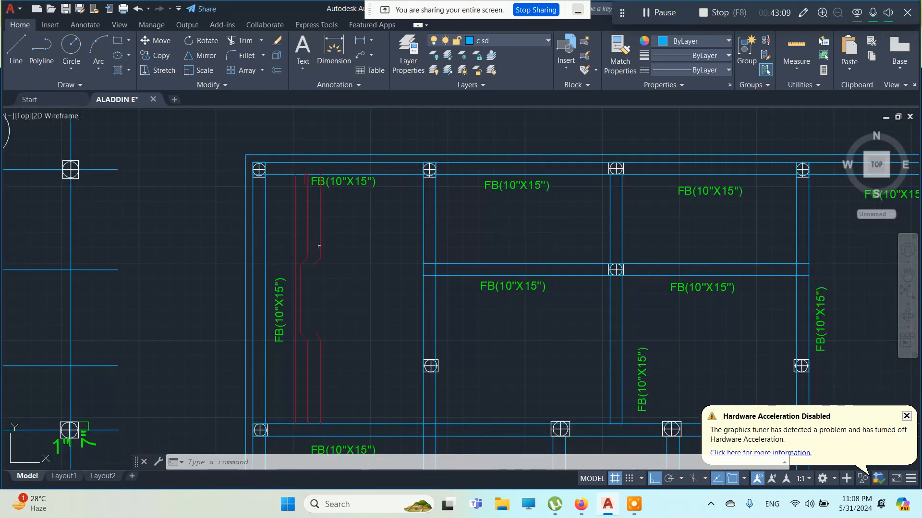
{"action": "scroll", "coordinate": [327, 263], "scroll_direction": "down", "scroll_amount": 3}
{"action": "scroll", "coordinate": [329, 357], "scroll_direction": "up", "scroll_amount": 3}
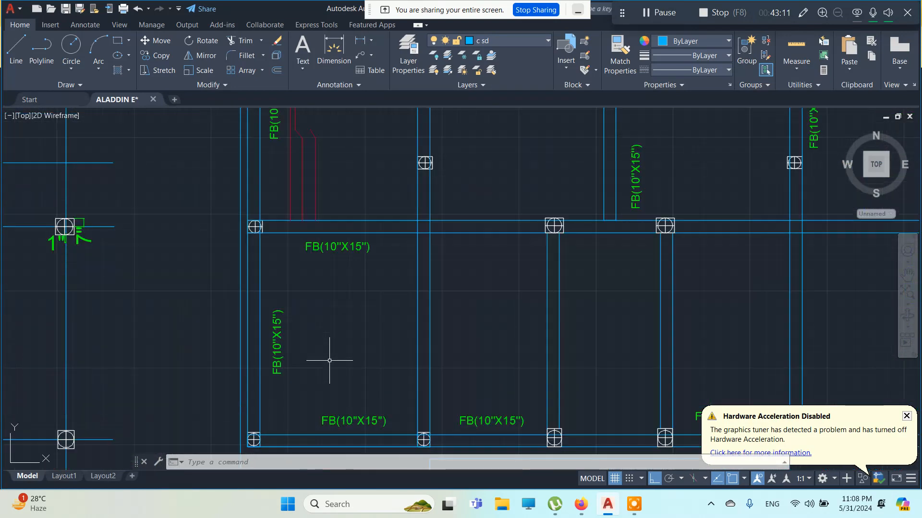
{"action": "scroll", "coordinate": [400, 338], "scroll_direction": "down", "scroll_amount": 2}
{"action": "scroll", "coordinate": [459, 339], "scroll_direction": "down", "scroll_amount": 2}
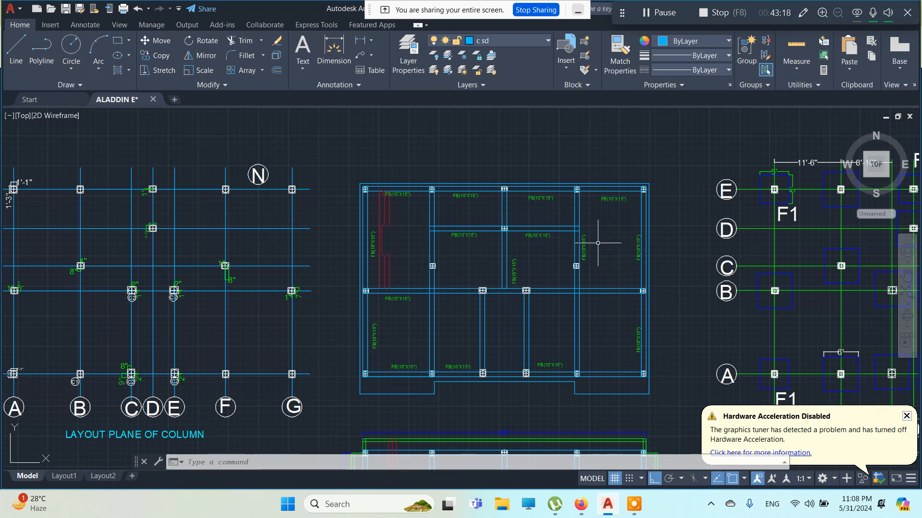
{"action": "scroll", "coordinate": [604, 242], "scroll_direction": "up", "scroll_amount": 2}
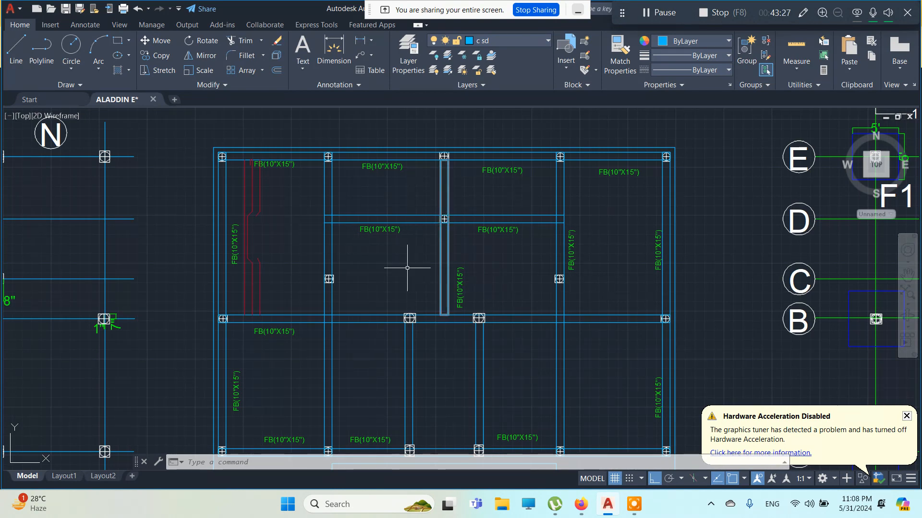
{"action": "scroll", "coordinate": [475, 288], "scroll_direction": "down", "scroll_amount": 2}
{"action": "middle_click_drag", "start_coordinate": [504, 304], "coordinate": [486, 251]}
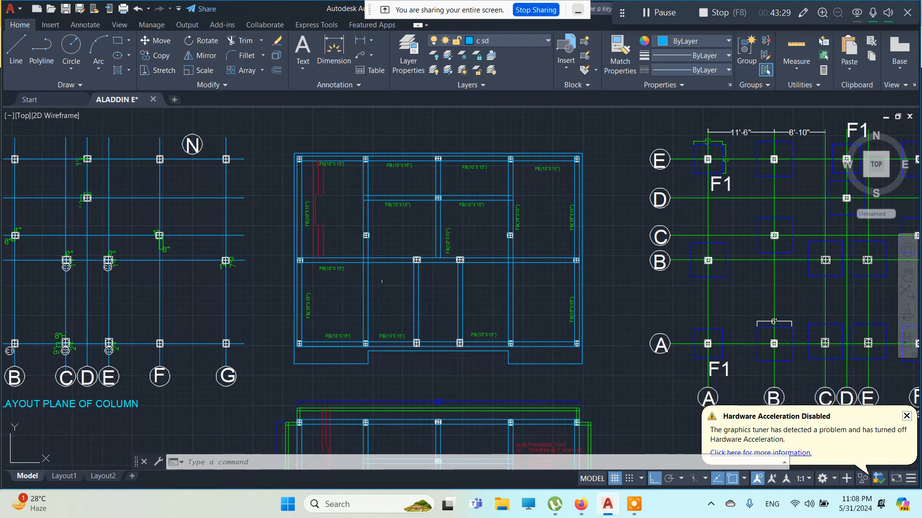
{"action": "left_click", "coordinate": [368, 289]}
{"action": "key", "text": "Delete"}
{"action": "key", "text": "Escape"}
{"action": "key", "text": "Escape"}
- Dimension the easternmost red bar in the northwest bay vertically, from its upper bend to the north beam's inner edge
{"action": "scroll", "coordinate": [315, 166], "scroll_direction": "up", "scroll_amount": 6}
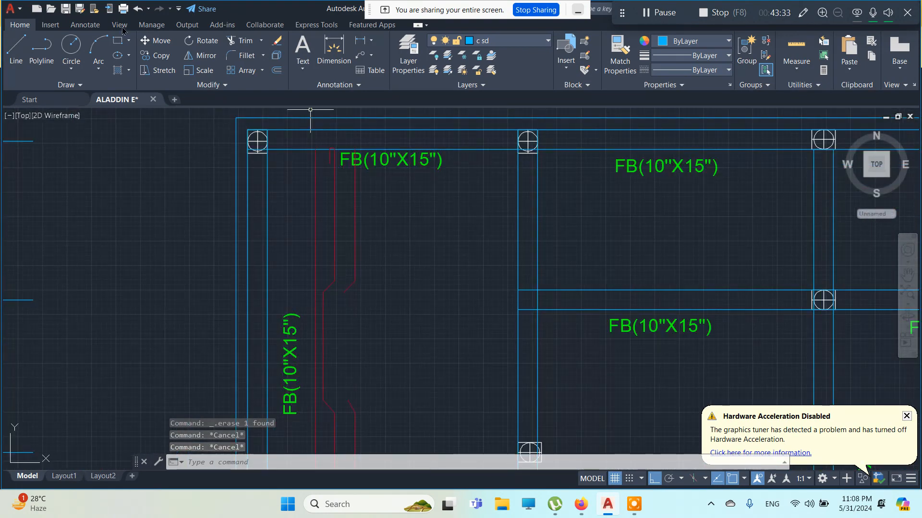
{"action": "left_click", "coordinate": [334, 48]}
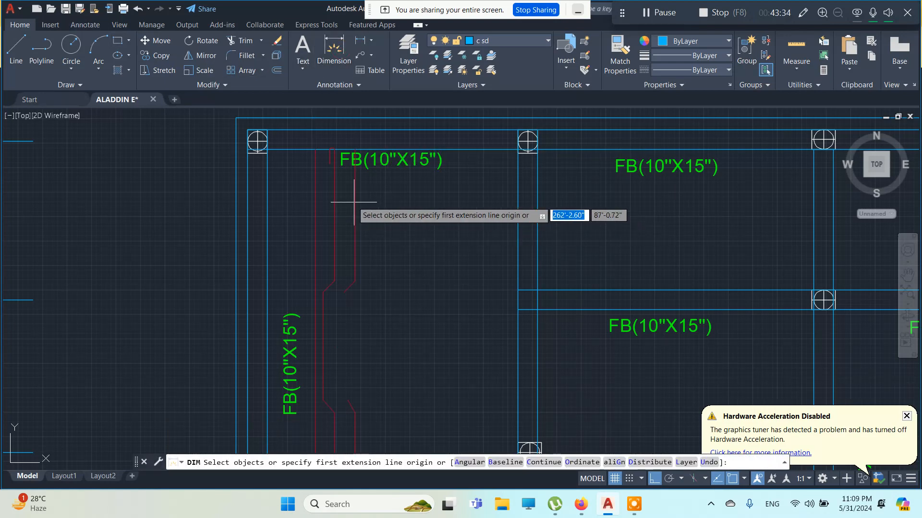
{"action": "left_click", "coordinate": [355, 281]}
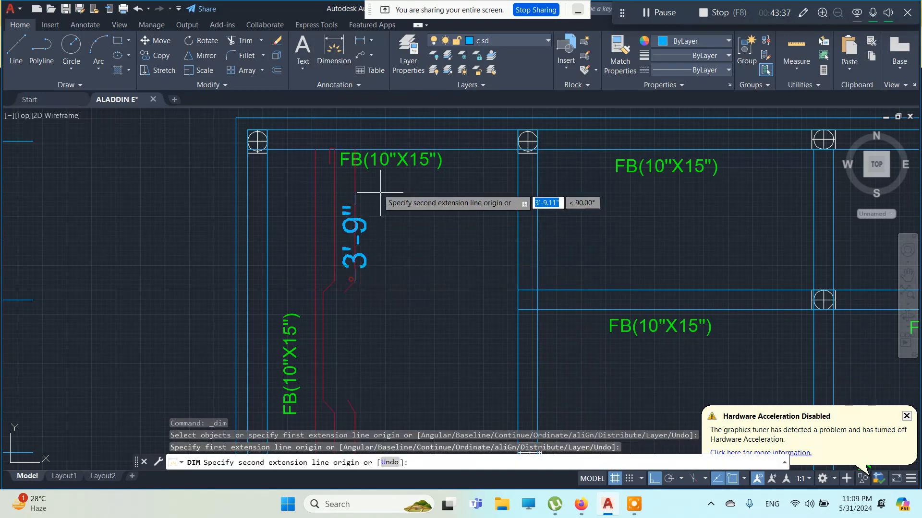
{"action": "scroll", "coordinate": [370, 154], "scroll_direction": "up", "scroll_amount": 4}
{"action": "left_click", "coordinate": [373, 137]}
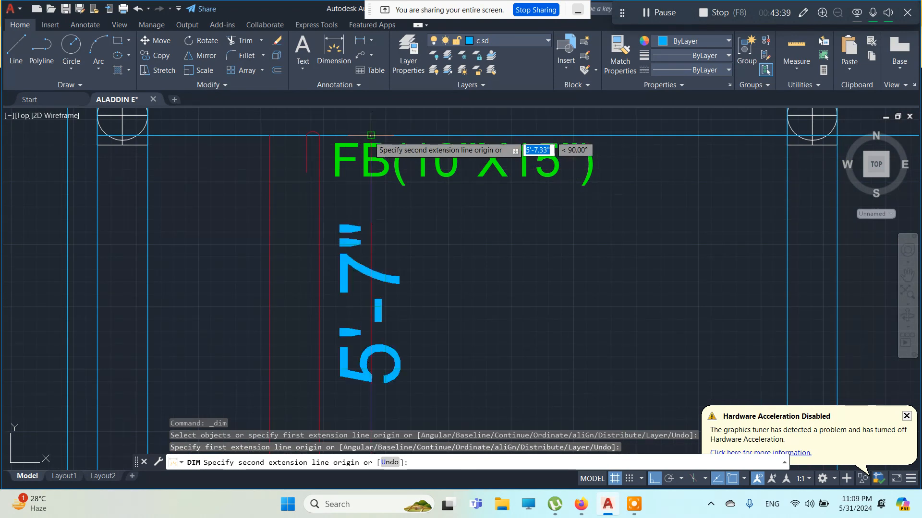
{"action": "left_click", "coordinate": [469, 202]}
{"action": "key", "text": "Escape"}
{"action": "scroll", "coordinate": [505, 291], "scroll_direction": "down", "scroll_amount": 5}
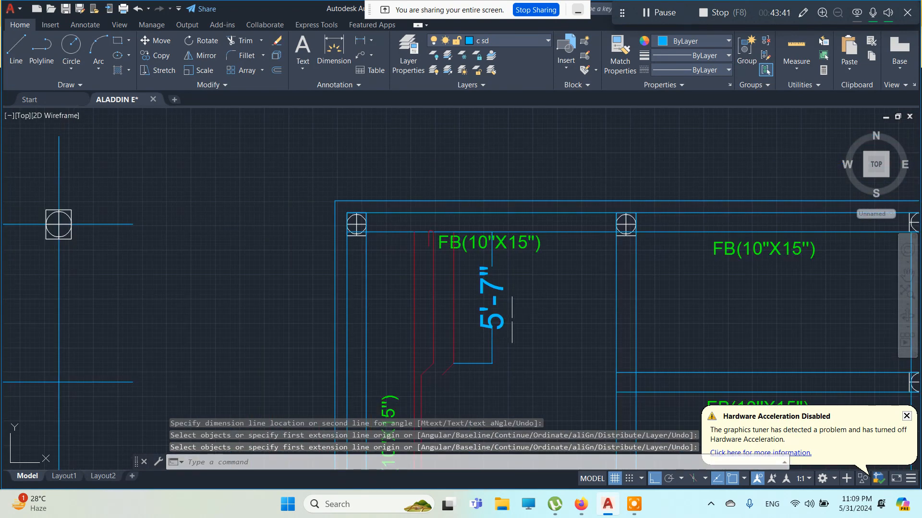
{"action": "scroll", "coordinate": [480, 307], "scroll_direction": "up", "scroll_amount": 1}
{"action": "key", "text": "Escape"}
{"action": "scroll", "coordinate": [446, 302], "scroll_direction": "down", "scroll_amount": 3}
{"action": "middle_click_drag", "start_coordinate": [446, 302], "coordinate": [385, 227]}
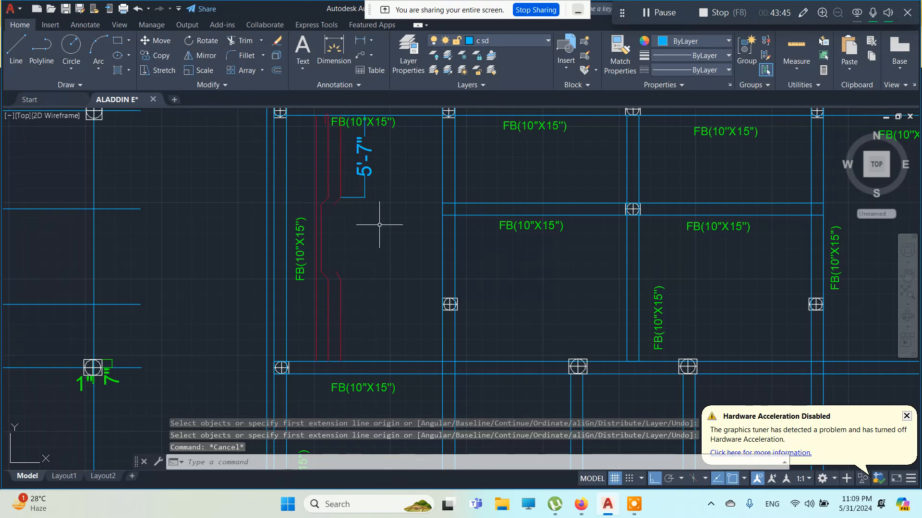
{"action": "middle_click_drag", "start_coordinate": [379, 224], "coordinate": [373, 287]}
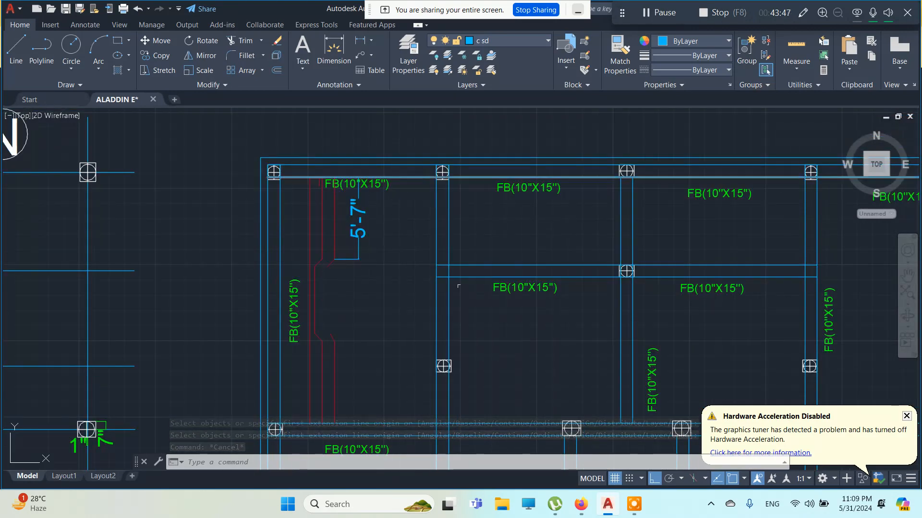
- Dimension the slab outline's west side from its northwest corner down to the middle beam's upper edge, placing the dimension outside the outline
{"action": "scroll", "coordinate": [343, 303], "scroll_direction": "down", "scroll_amount": 3}
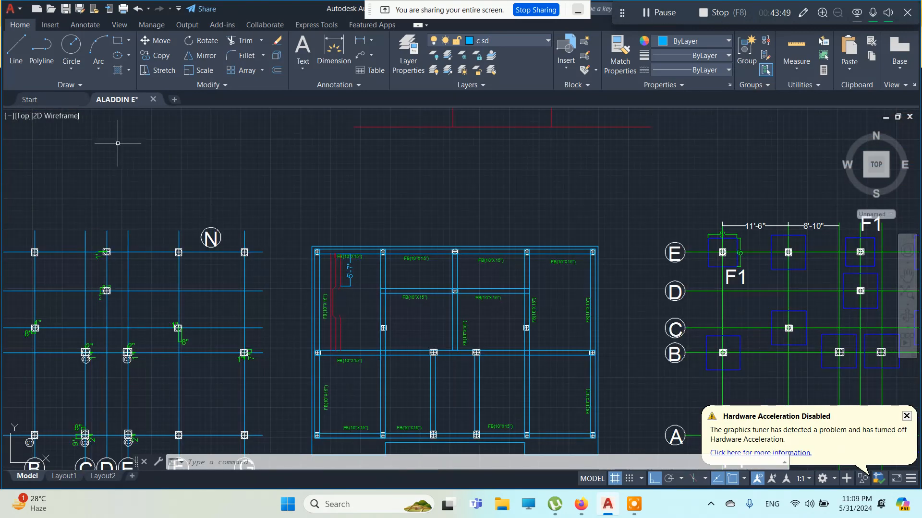
{"action": "left_click", "coordinate": [340, 59]}
{"action": "scroll", "coordinate": [284, 284], "scroll_direction": "up", "scroll_amount": 3}
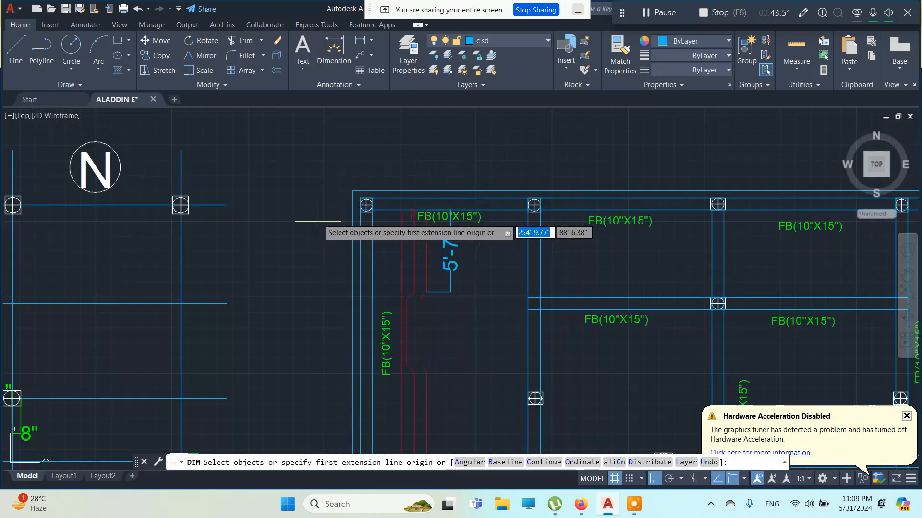
{"action": "left_click", "coordinate": [352, 190]}
{"action": "scroll", "coordinate": [319, 323], "scroll_direction": "down", "scroll_amount": 5}
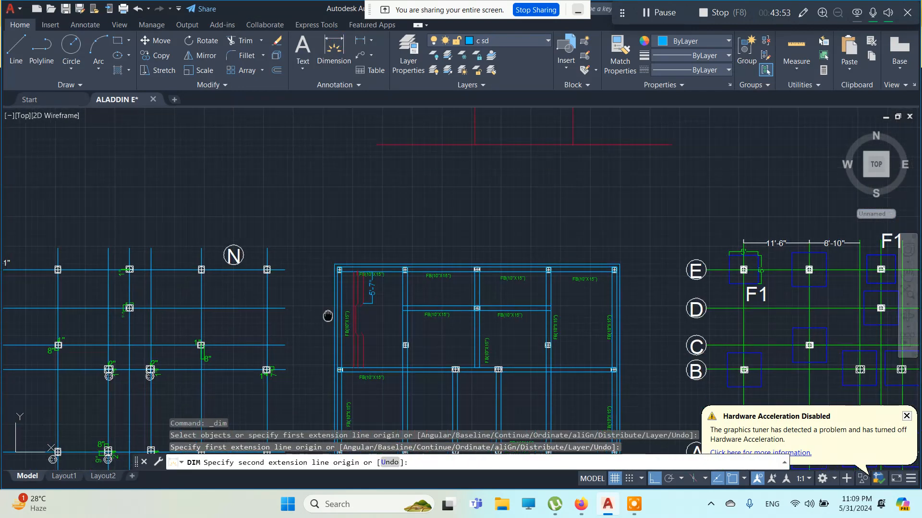
{"action": "scroll", "coordinate": [329, 331], "scroll_direction": "up", "scroll_amount": 7}
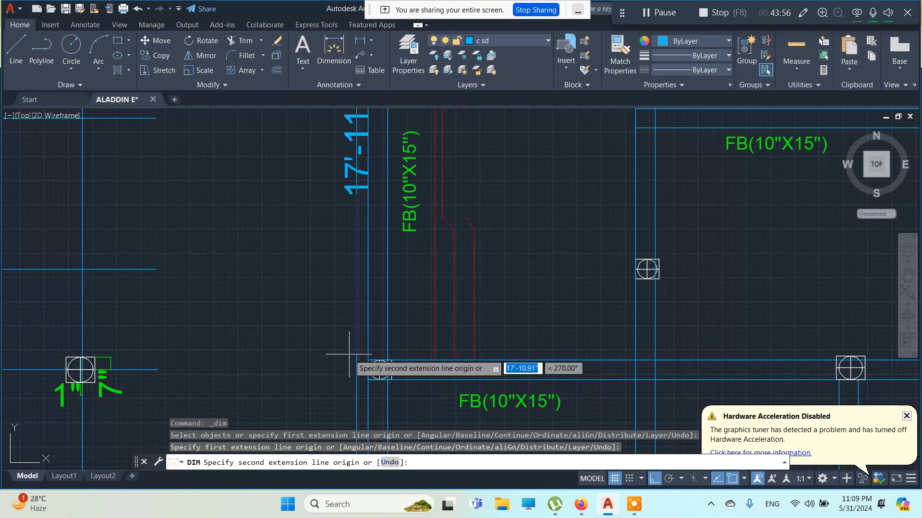
{"action": "left_click", "coordinate": [356, 360]}
{"action": "left_click", "coordinate": [315, 357]}
{"action": "key", "text": "Escape"}
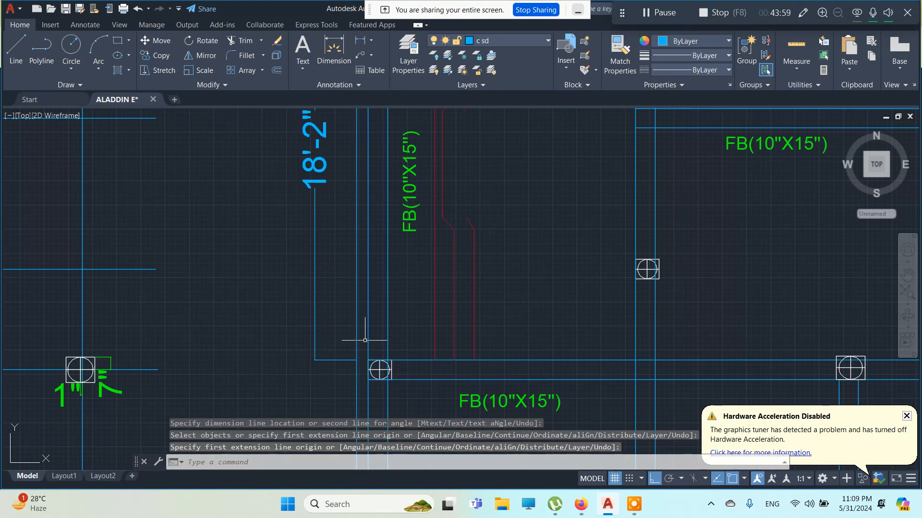
{"action": "key", "text": "Escape"}
{"action": "middle_click_drag", "start_coordinate": [329, 249], "coordinate": [249, 409]}
{"action": "scroll", "coordinate": [229, 327], "scroll_direction": "down", "scroll_amount": 5}
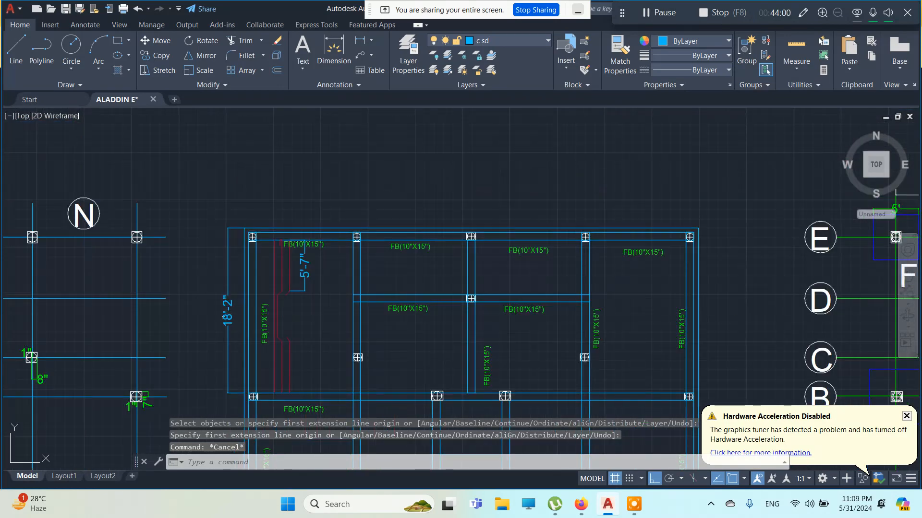
- Examine the dimensioned plan, the reference slab plan with its bars and slab thickness notes, and the neighbouring footing, beam and stair drawings
{"action": "scroll", "coordinate": [224, 322], "scroll_direction": "up", "scroll_amount": 3}
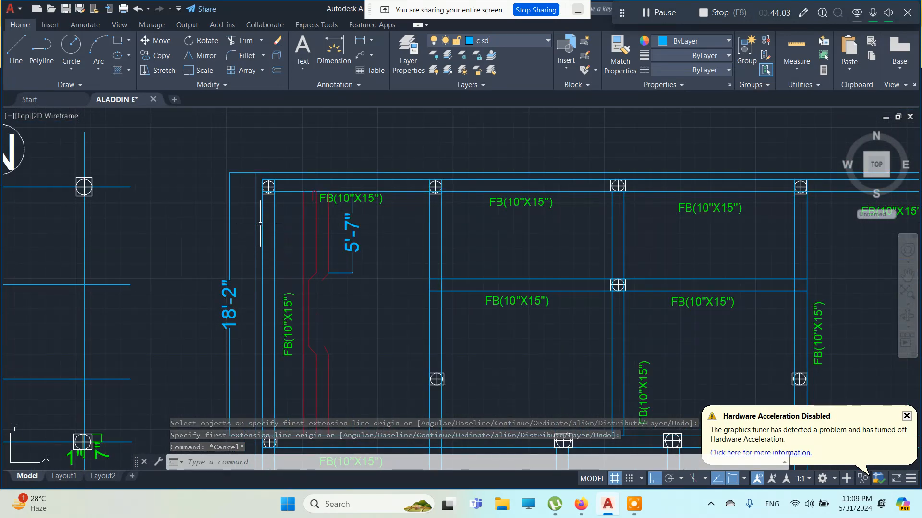
{"action": "left_click", "coordinate": [240, 206]}
{"action": "key", "text": "Escape"}
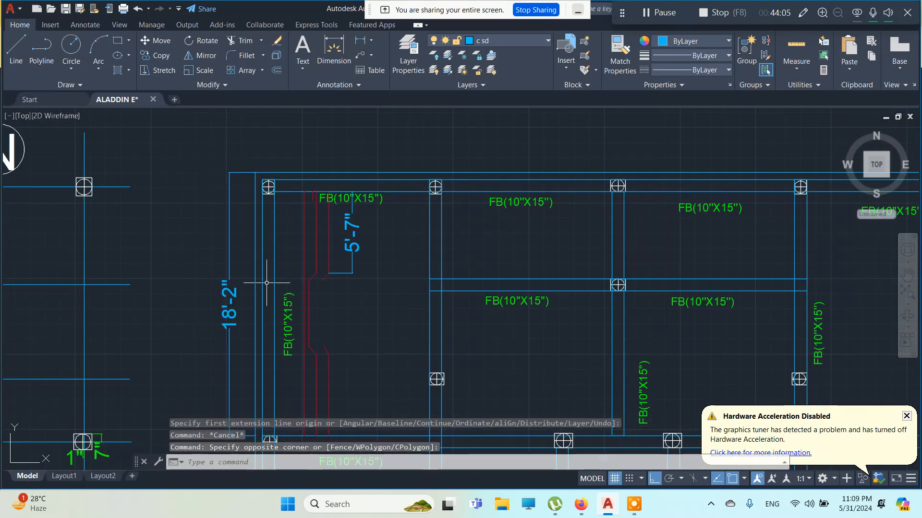
{"action": "scroll", "coordinate": [315, 286], "scroll_direction": "down", "scroll_amount": 2}
{"action": "middle_click_drag", "start_coordinate": [348, 296], "coordinate": [284, 192]}
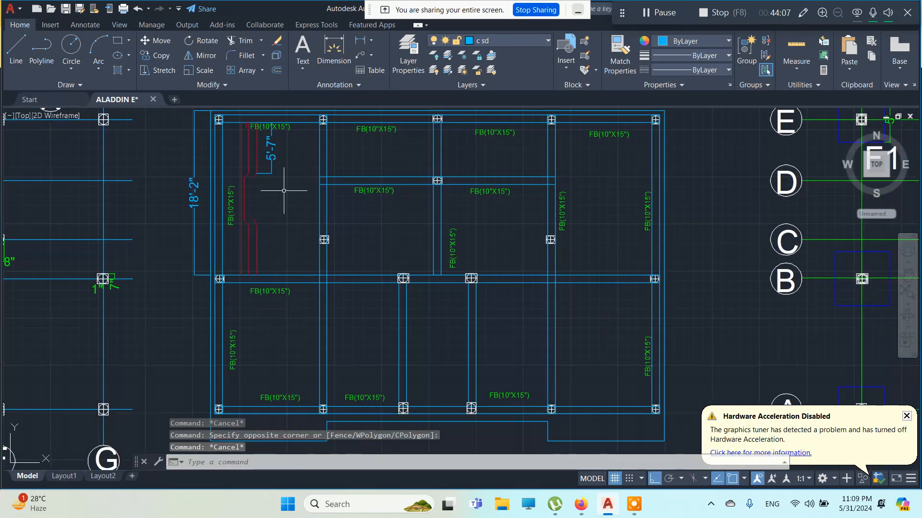
{"action": "key", "text": "Escape"}
{"action": "key", "text": "Escape"}
{"action": "scroll", "coordinate": [316, 344], "scroll_direction": "down", "scroll_amount": 2}
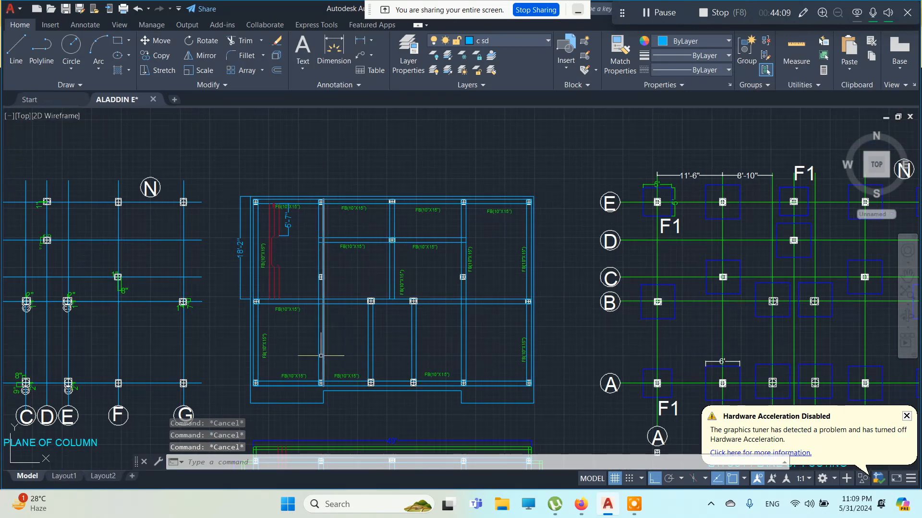
{"action": "scroll", "coordinate": [303, 346], "scroll_direction": "up", "scroll_amount": 2}
{"action": "scroll", "coordinate": [332, 326], "scroll_direction": "down", "scroll_amount": 5}
{"action": "middle_click_drag", "start_coordinate": [372, 346], "coordinate": [501, 98]}
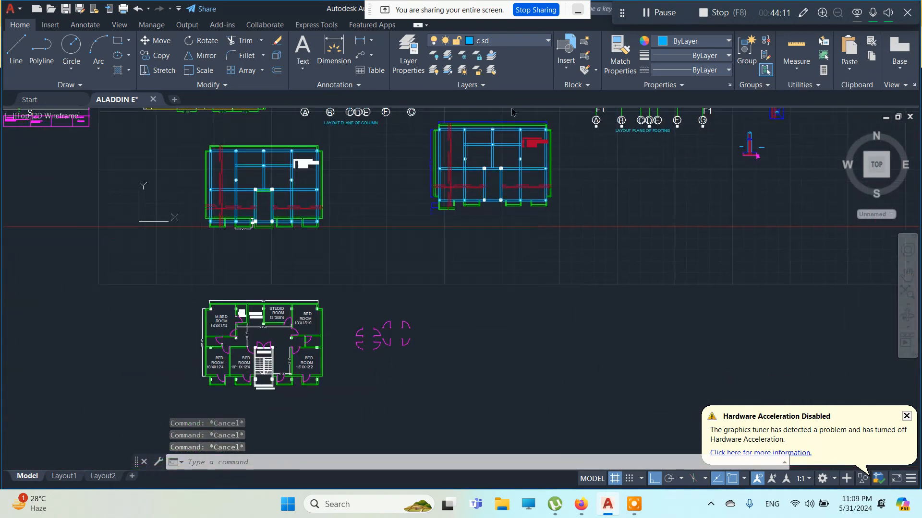
{"action": "middle_click_drag", "start_coordinate": [61, 329], "coordinate": [347, 287]}
{"action": "middle_click_drag", "start_coordinate": [557, 232], "coordinate": [473, 326]}
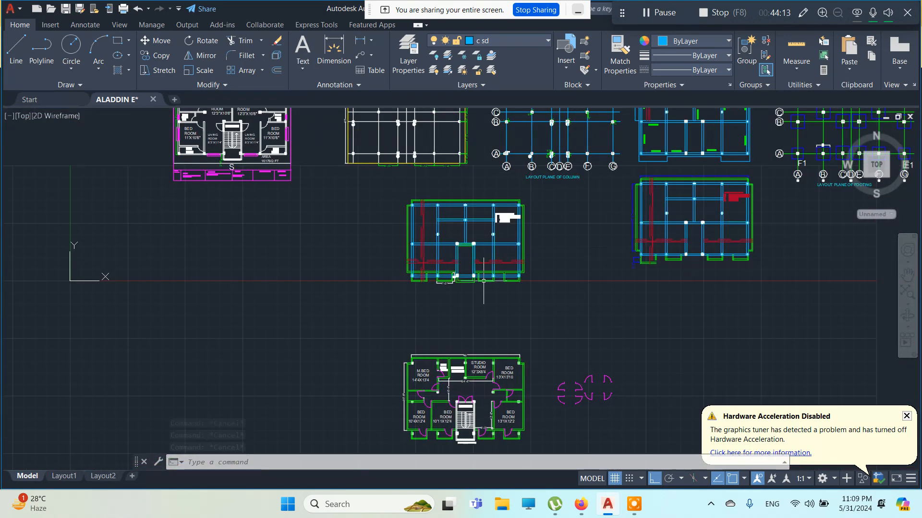
{"action": "scroll", "coordinate": [485, 247], "scroll_direction": "up", "scroll_amount": 2}
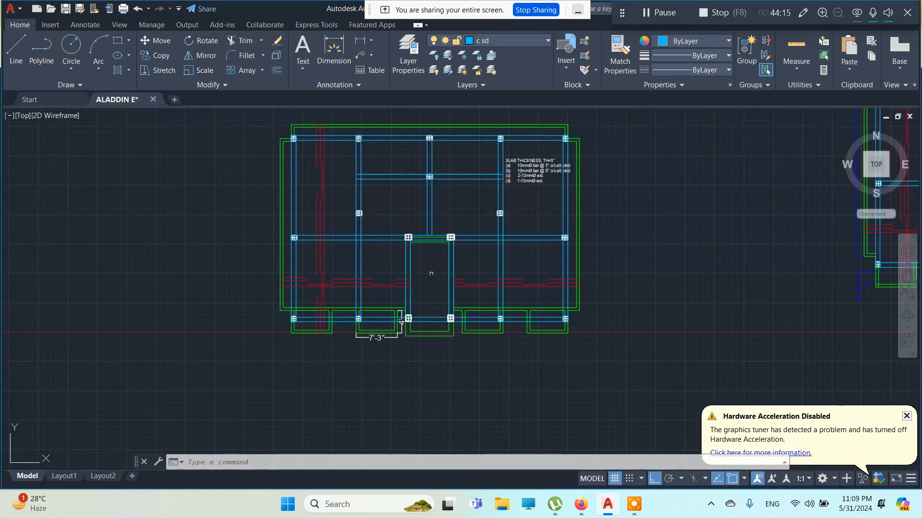
{"action": "scroll", "coordinate": [376, 287], "scroll_direction": "down", "scroll_amount": 2}
{"action": "scroll", "coordinate": [419, 247], "scroll_direction": "up", "scroll_amount": 2}
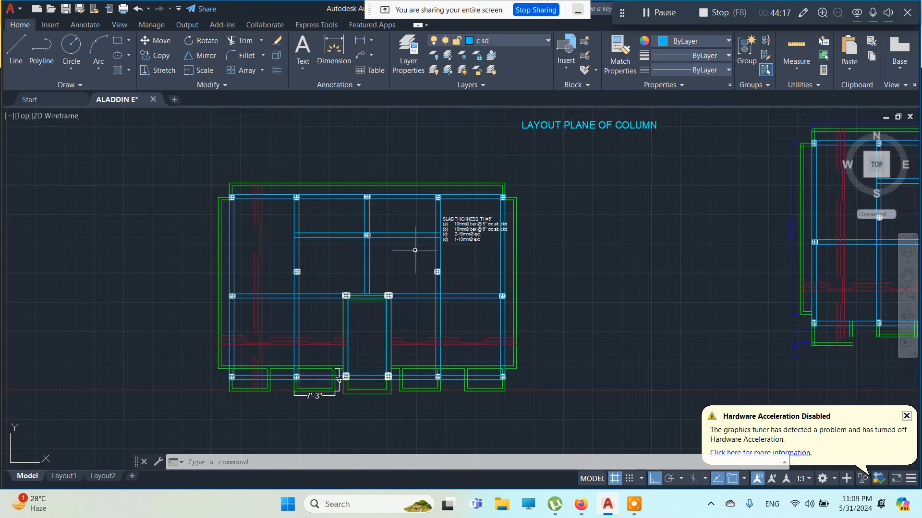
{"action": "scroll", "coordinate": [358, 292], "scroll_direction": "up", "scroll_amount": 1}
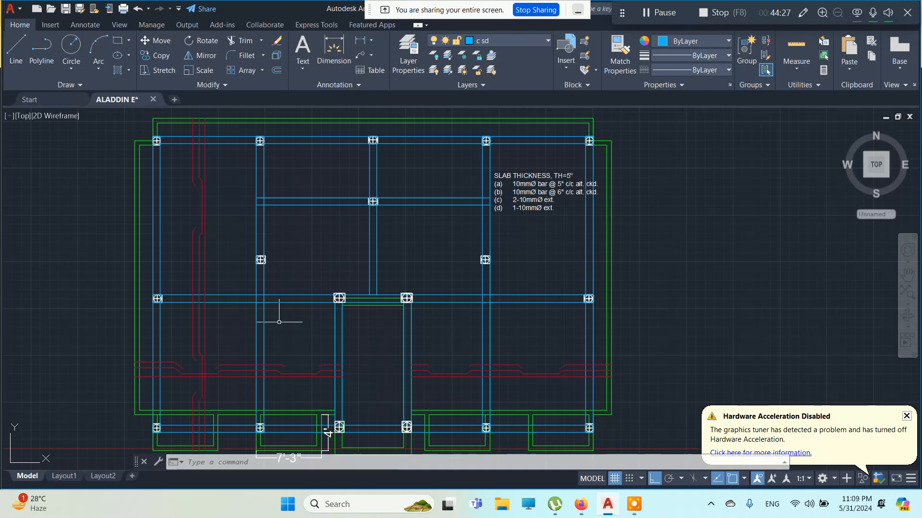
{"action": "scroll", "coordinate": [379, 324], "scroll_direction": "down", "scroll_amount": 5}
{"action": "middle_click_drag", "start_coordinate": [378, 329], "coordinate": [87, 363]}
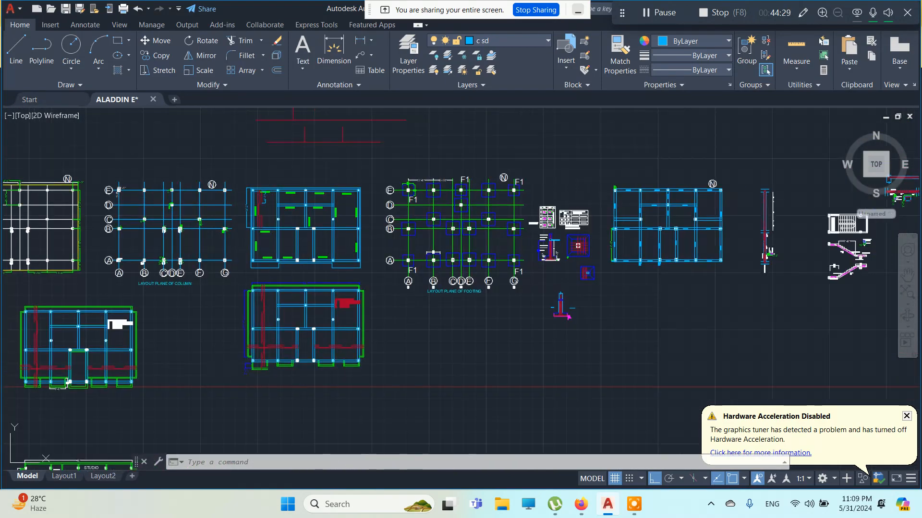
{"action": "mouse_move", "coordinate": [576, 331]}
{"action": "middle_mouse_down"}
{"action": "mouse_move", "coordinate": [384, 343]}
{"action": "mouse_move", "coordinate": [258, 364]}
{"action": "middle_mouse_up"}
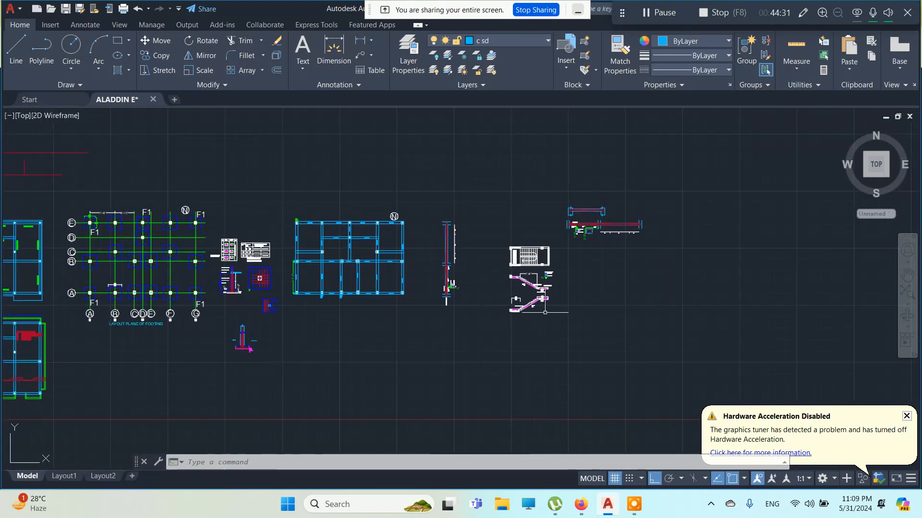
- Examine the staircase plan and both flight sections, including their waist slab and bar spacing notes, and return to the overview of all drawings
{"action": "scroll", "coordinate": [530, 282], "scroll_direction": "up", "scroll_amount": 6}
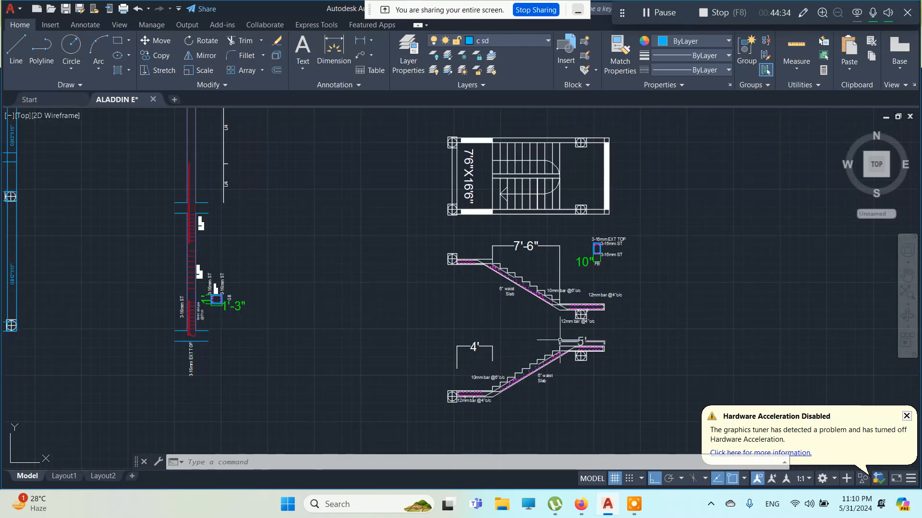
{"action": "scroll", "coordinate": [555, 300], "scroll_direction": "up", "scroll_amount": 4}
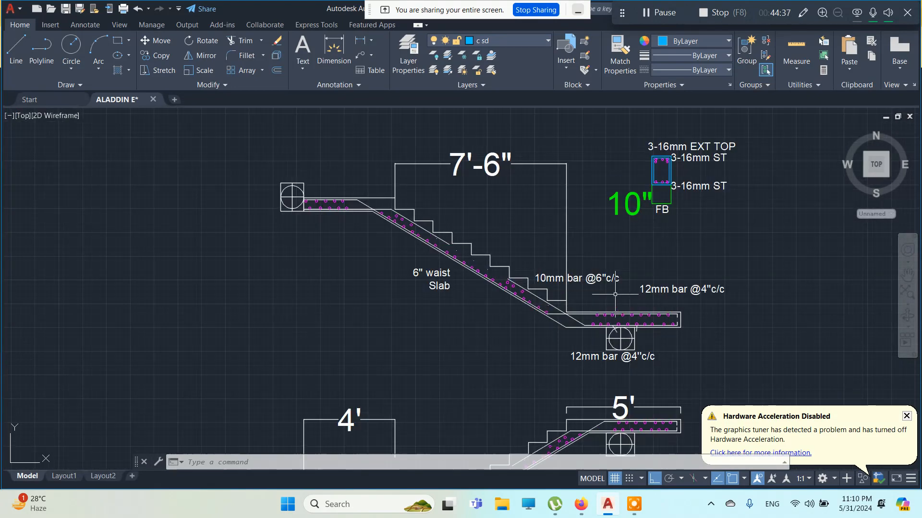
{"action": "scroll", "coordinate": [461, 271], "scroll_direction": "up", "scroll_amount": 2}
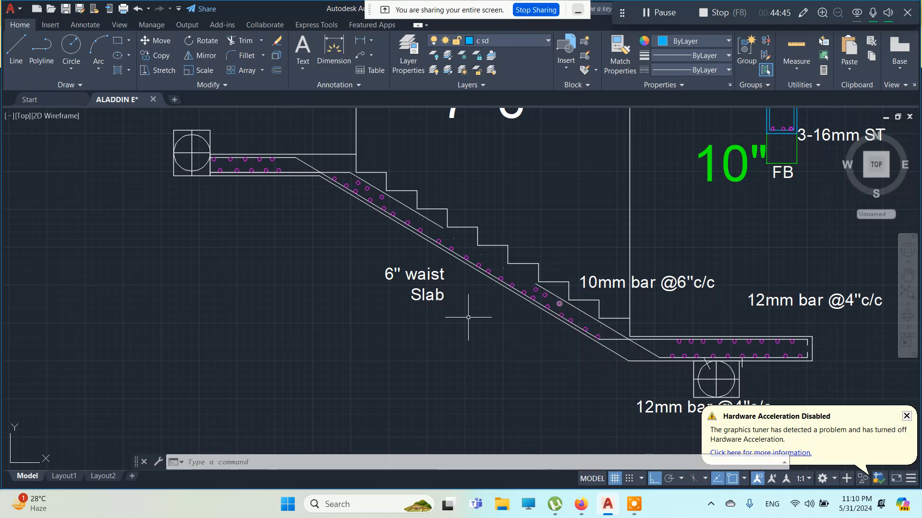
{"action": "scroll", "coordinate": [468, 316], "scroll_direction": "down", "scroll_amount": 5}
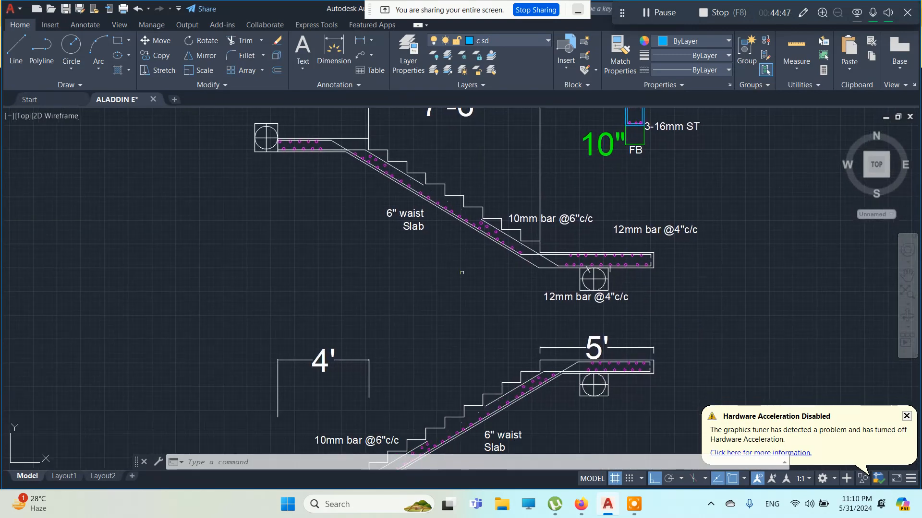
{"action": "scroll", "coordinate": [476, 287], "scroll_direction": "down", "scroll_amount": 4}
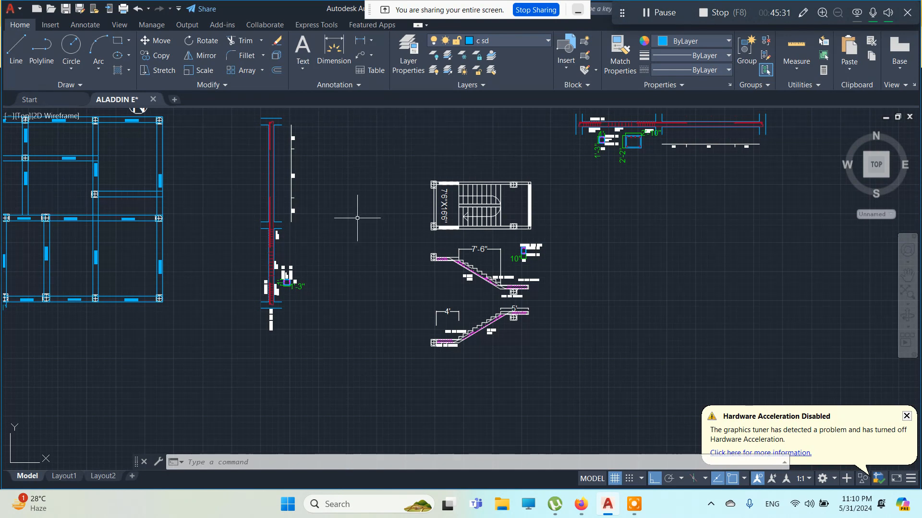
{"action": "scroll", "coordinate": [377, 227], "scroll_direction": "down", "scroll_amount": 4}
{"action": "scroll", "coordinate": [388, 251], "scroll_direction": "down", "scroll_amount": 2}
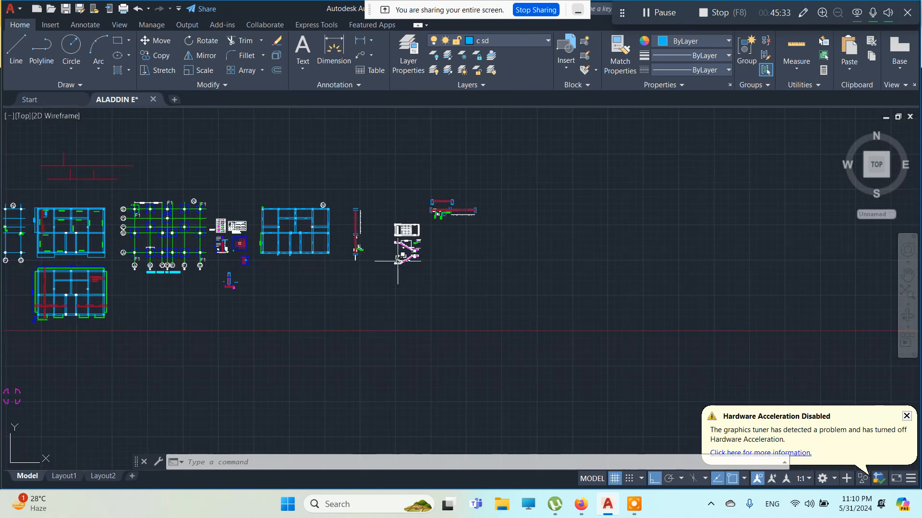